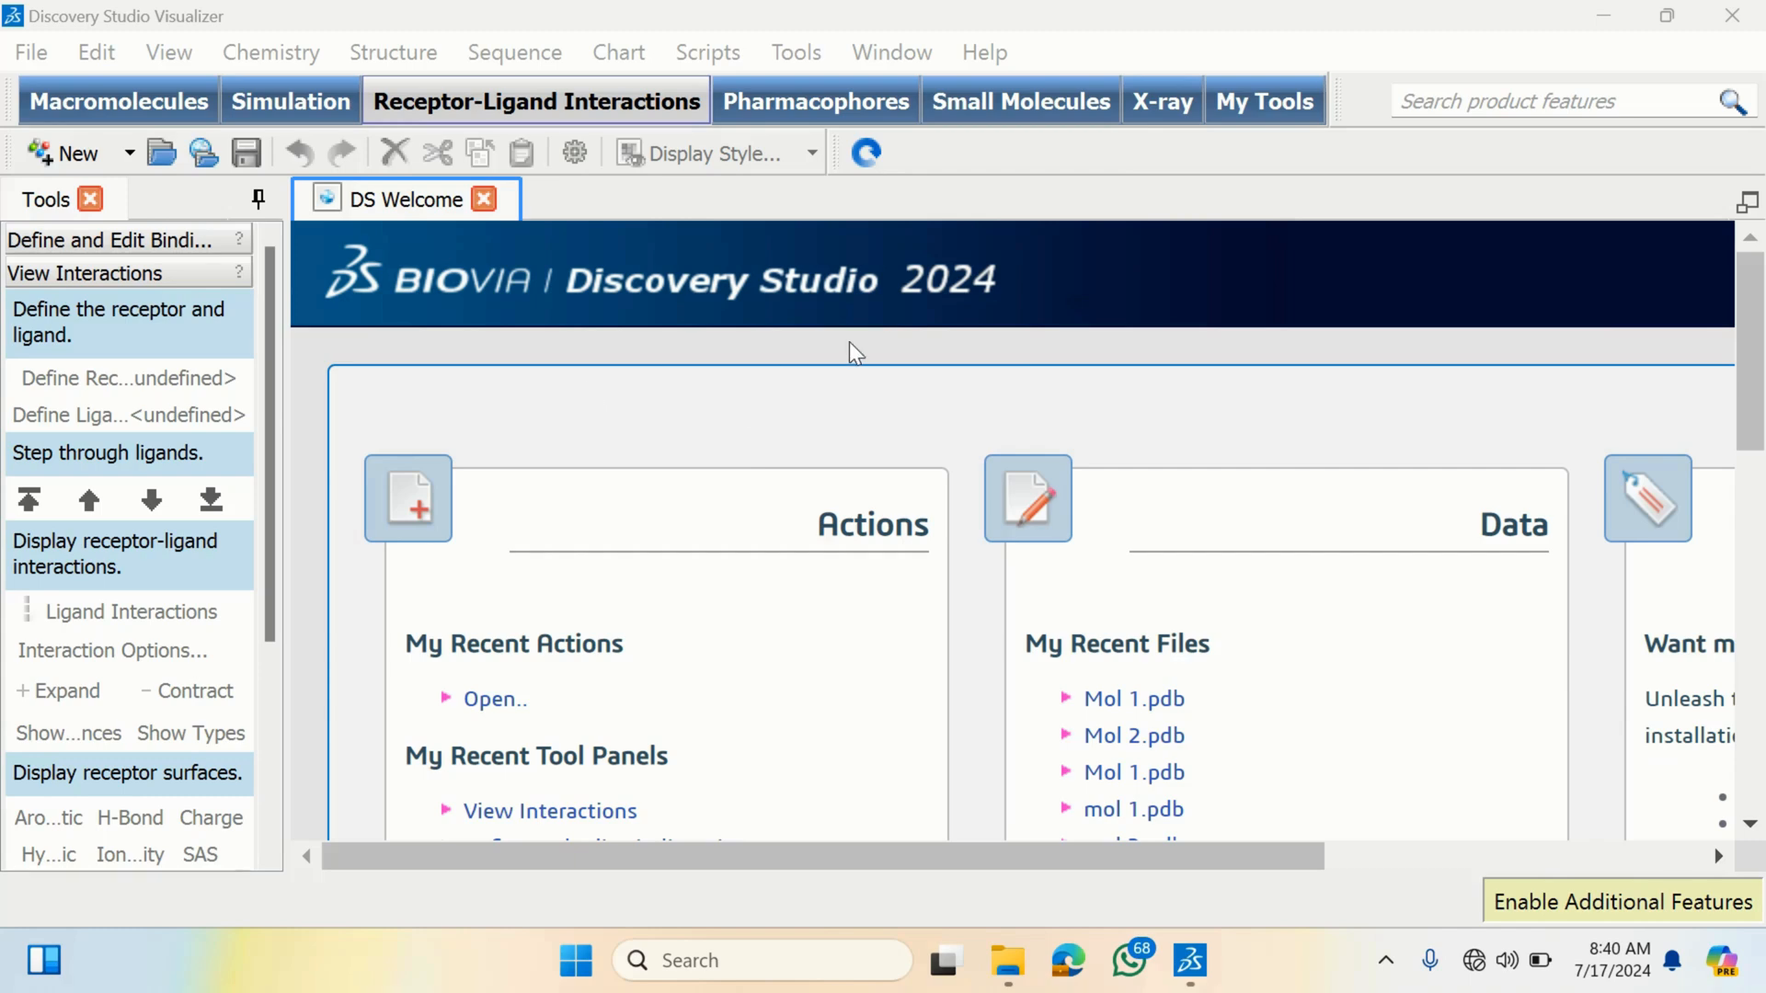
- Open the 3q7d (1) structure file from the Site Specific Docking folder in Downloads
click(32, 54)
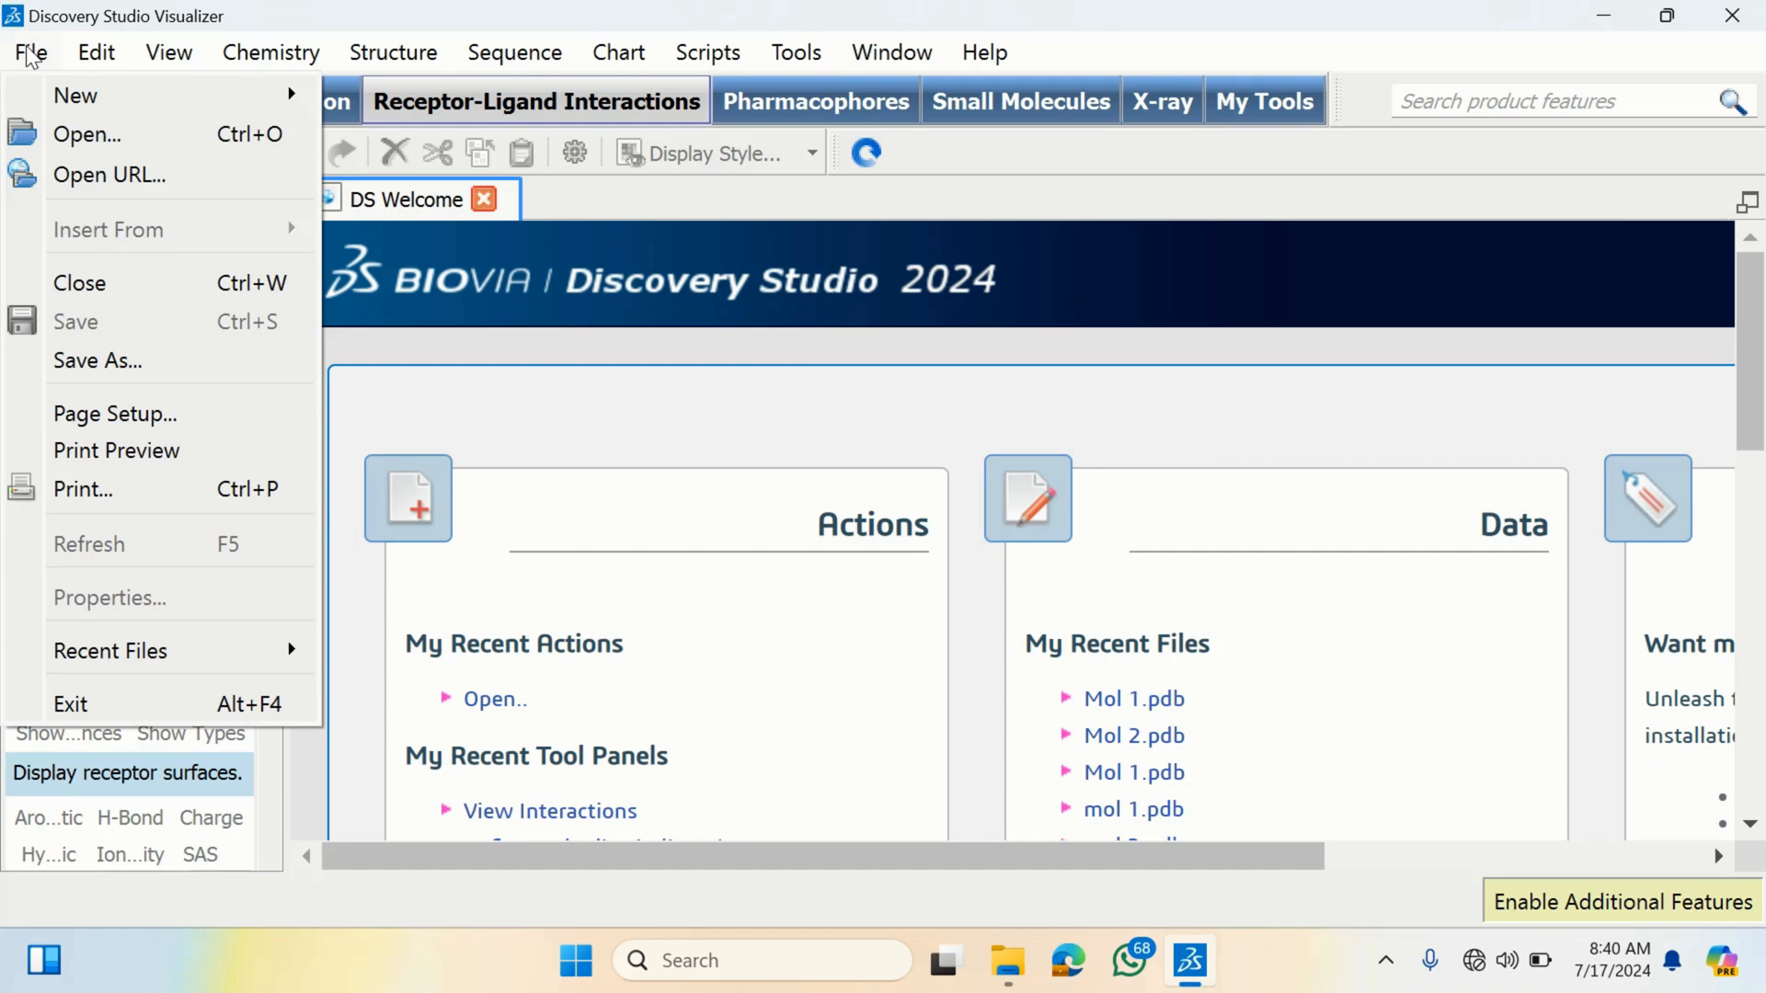
click(89, 121)
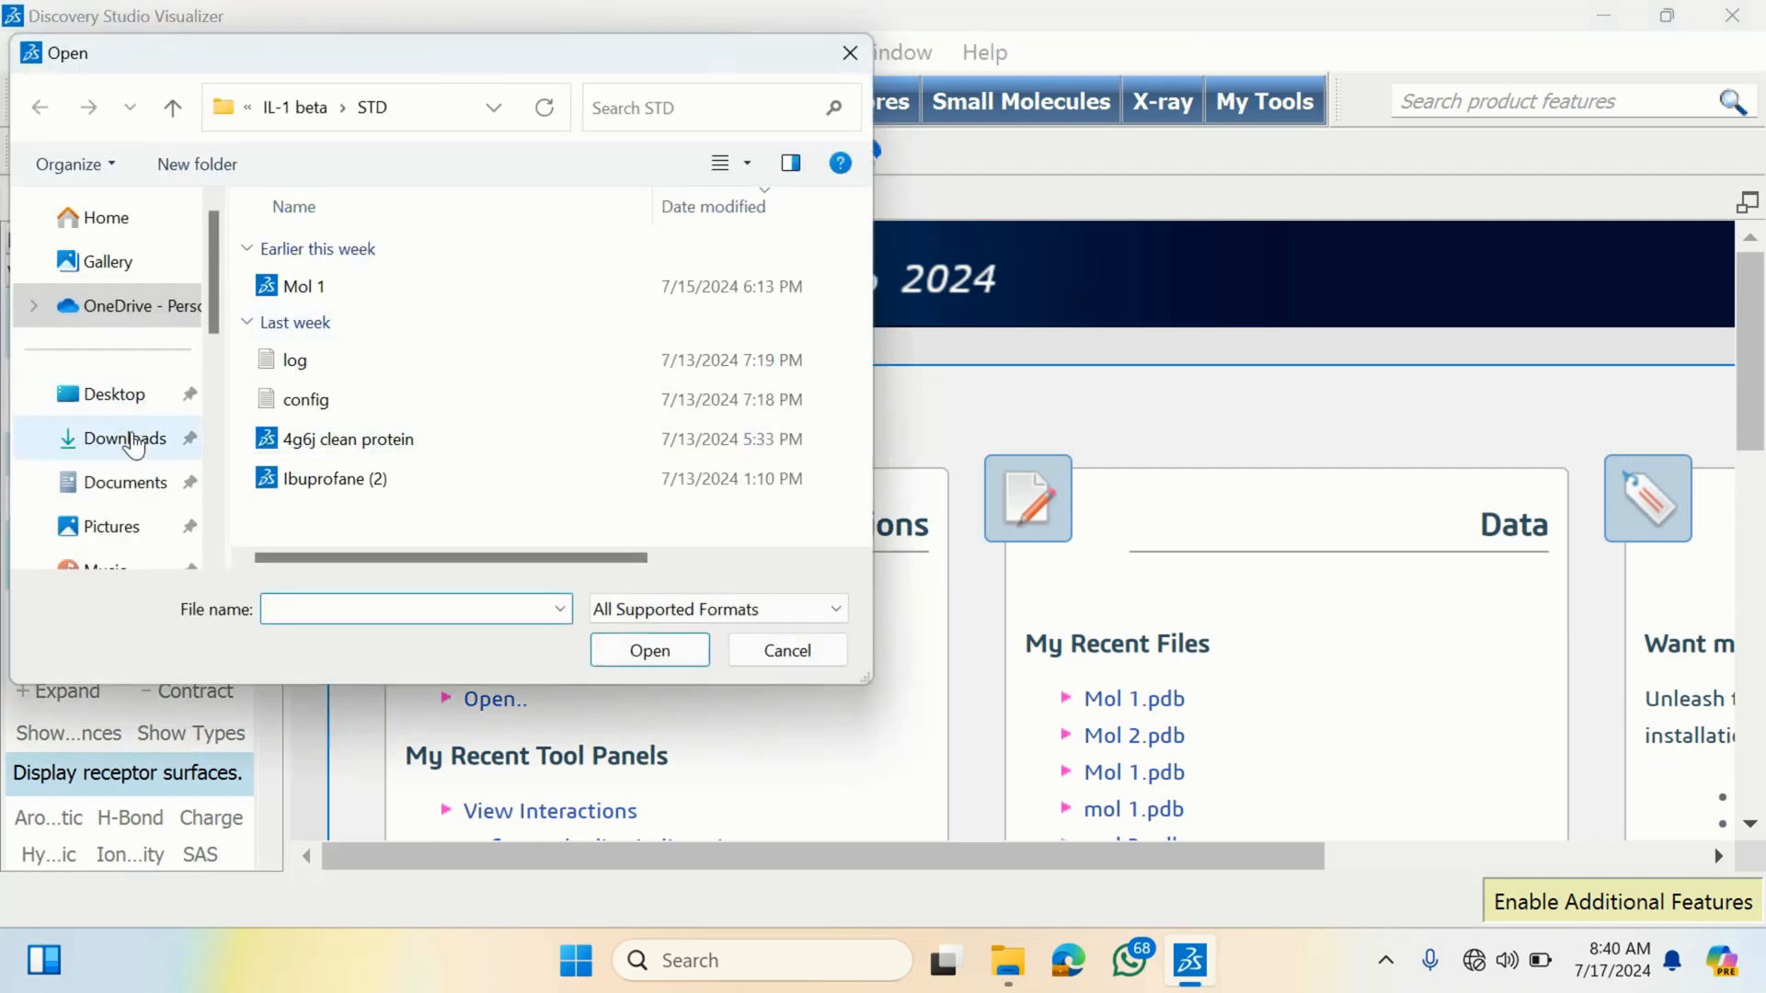
click(130, 440)
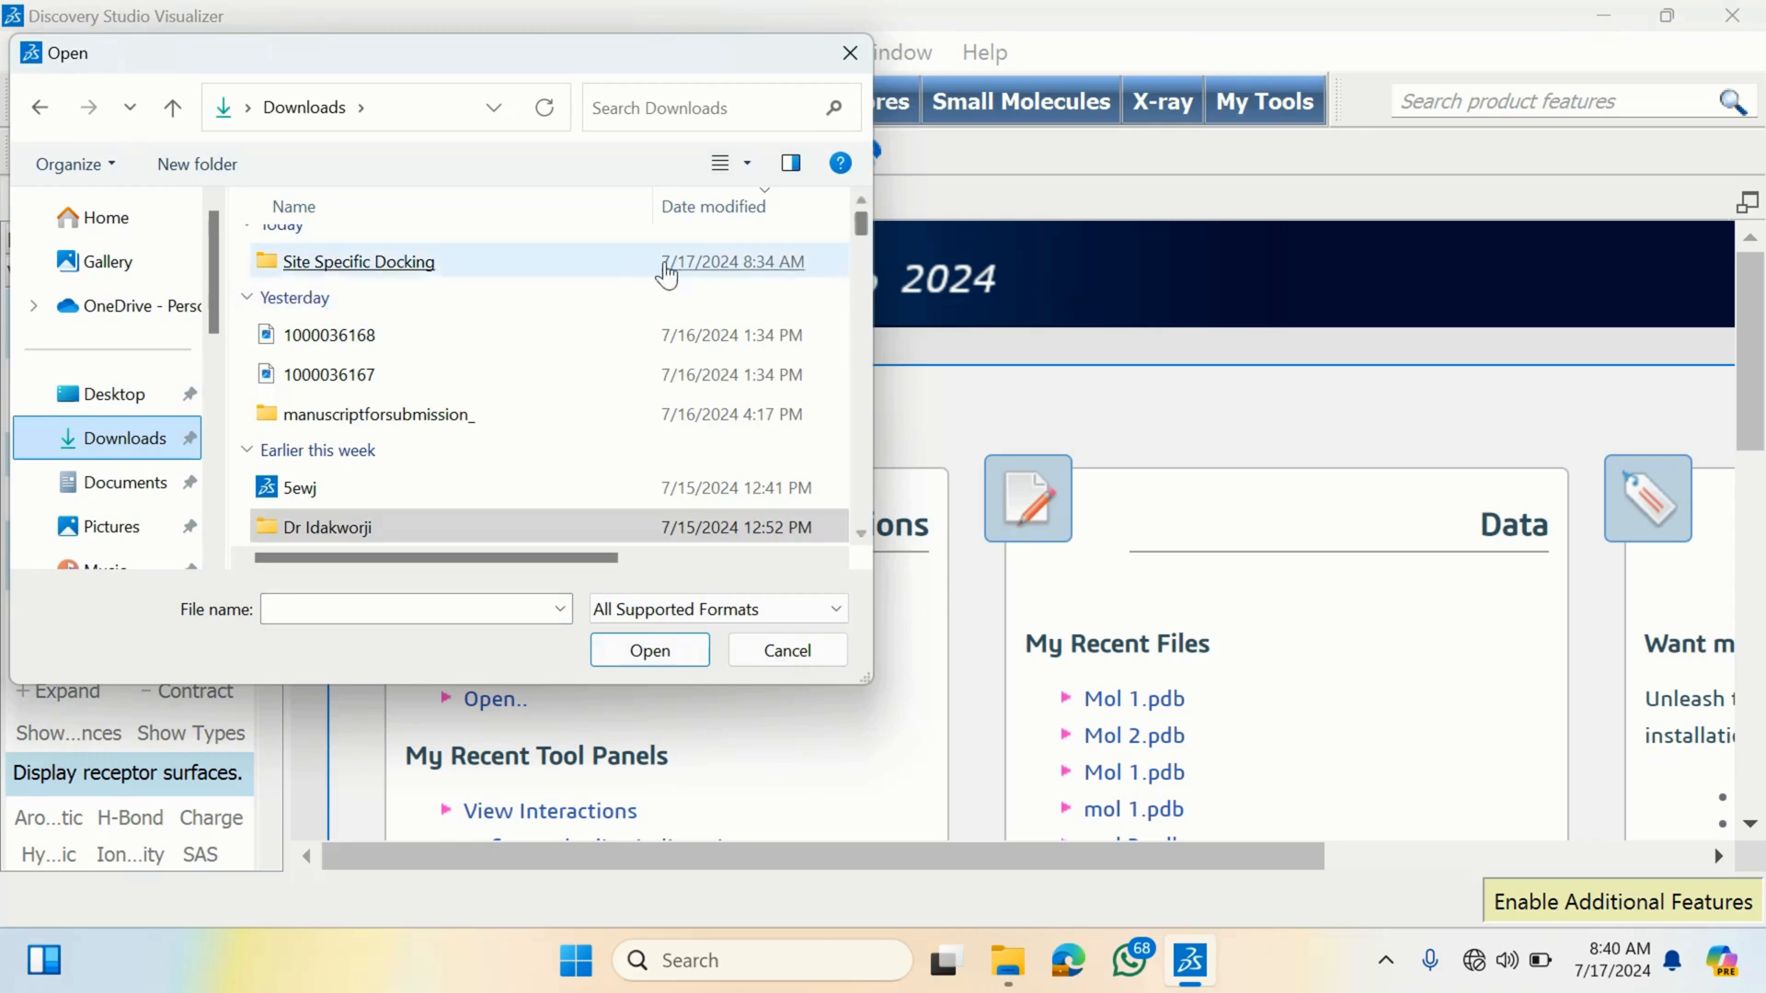
click(377, 265)
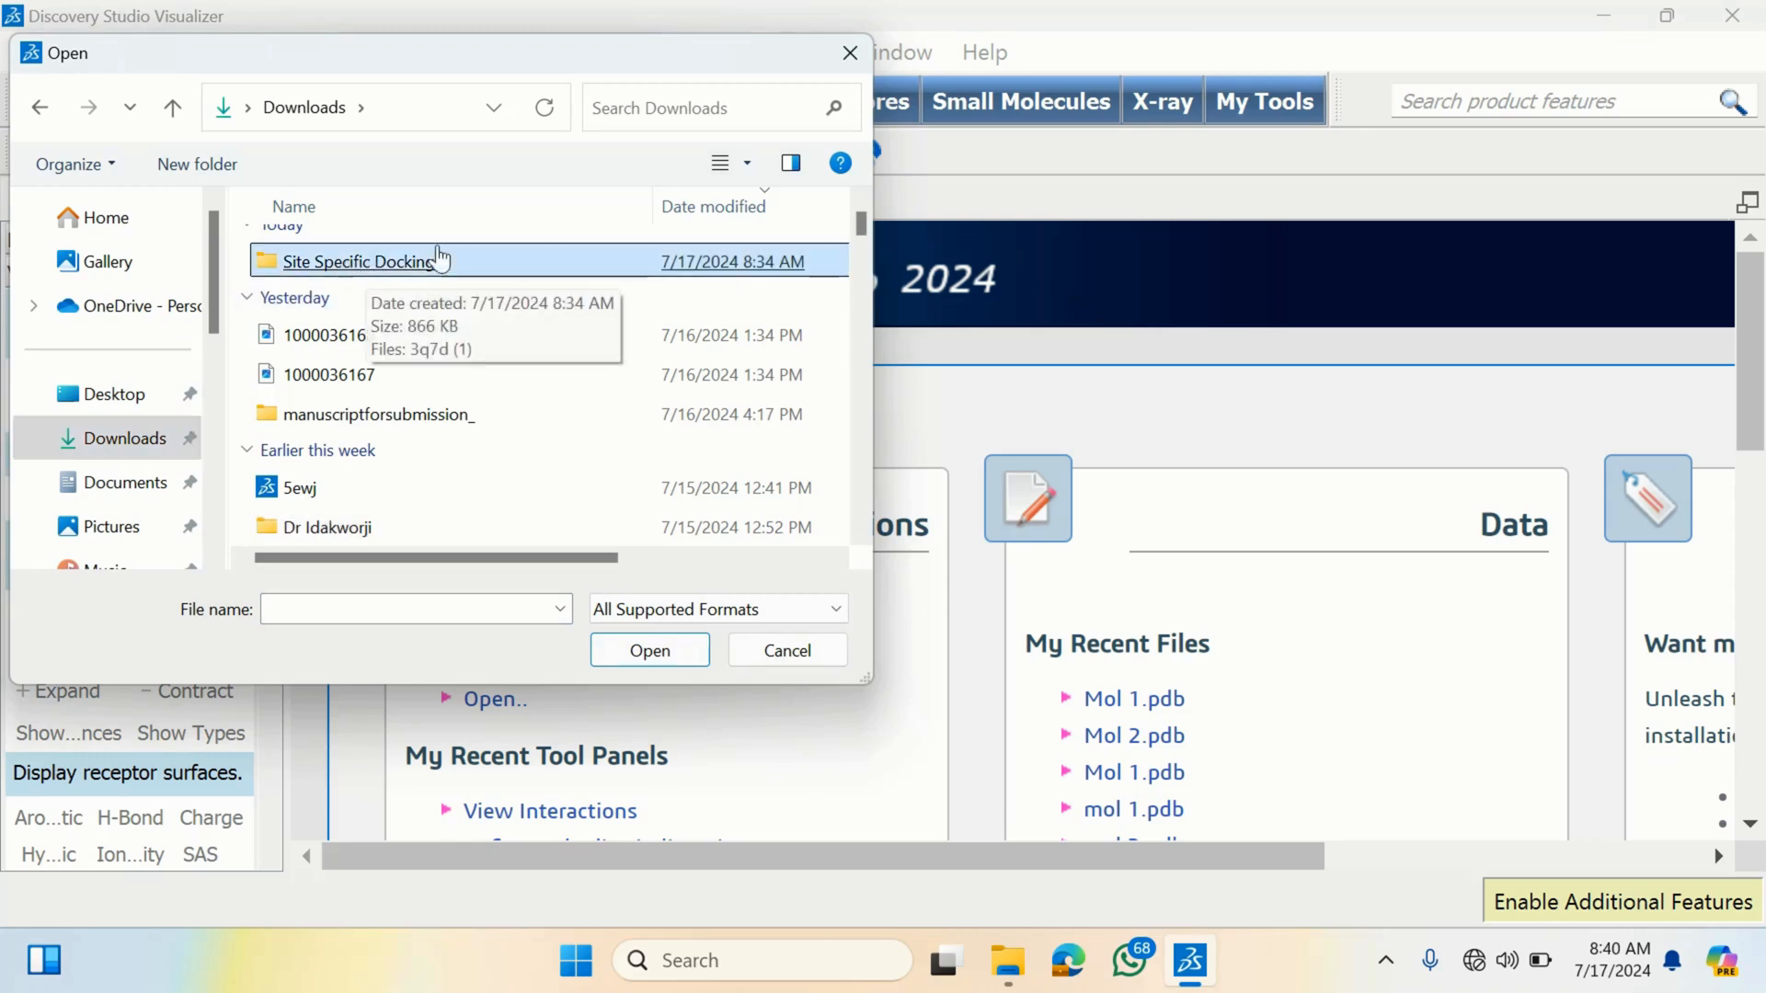
double_click(383, 265)
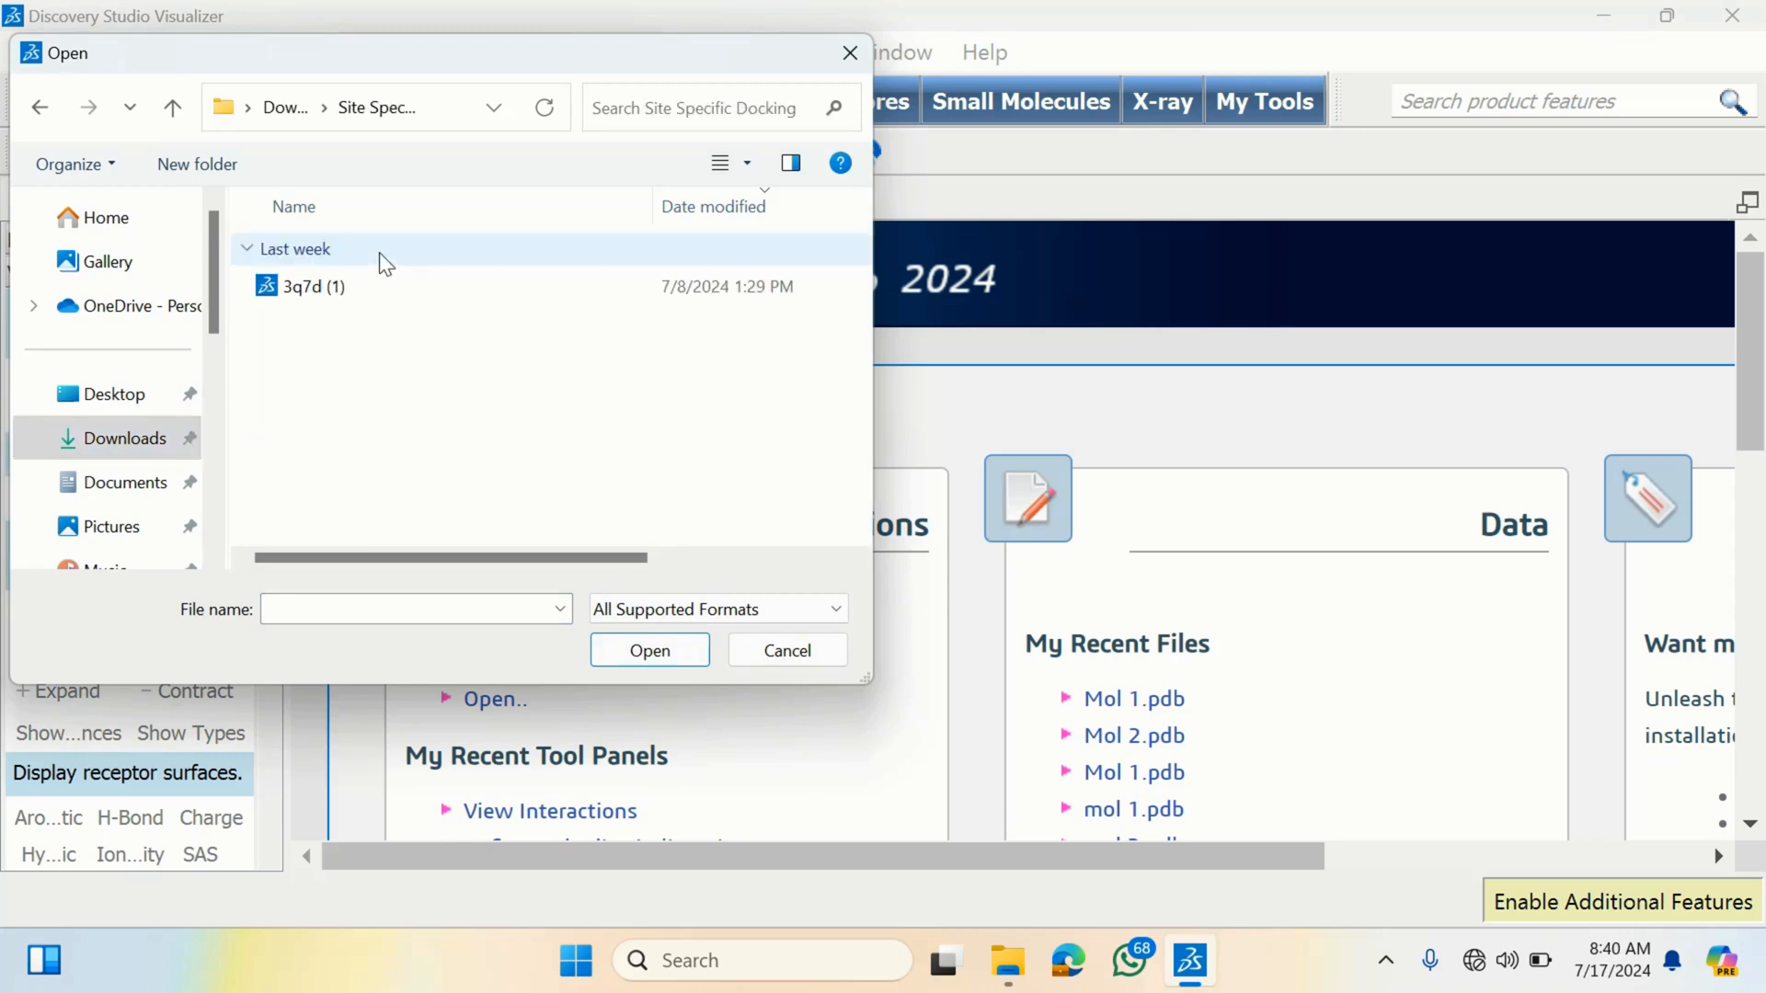
click(387, 286)
click(389, 332)
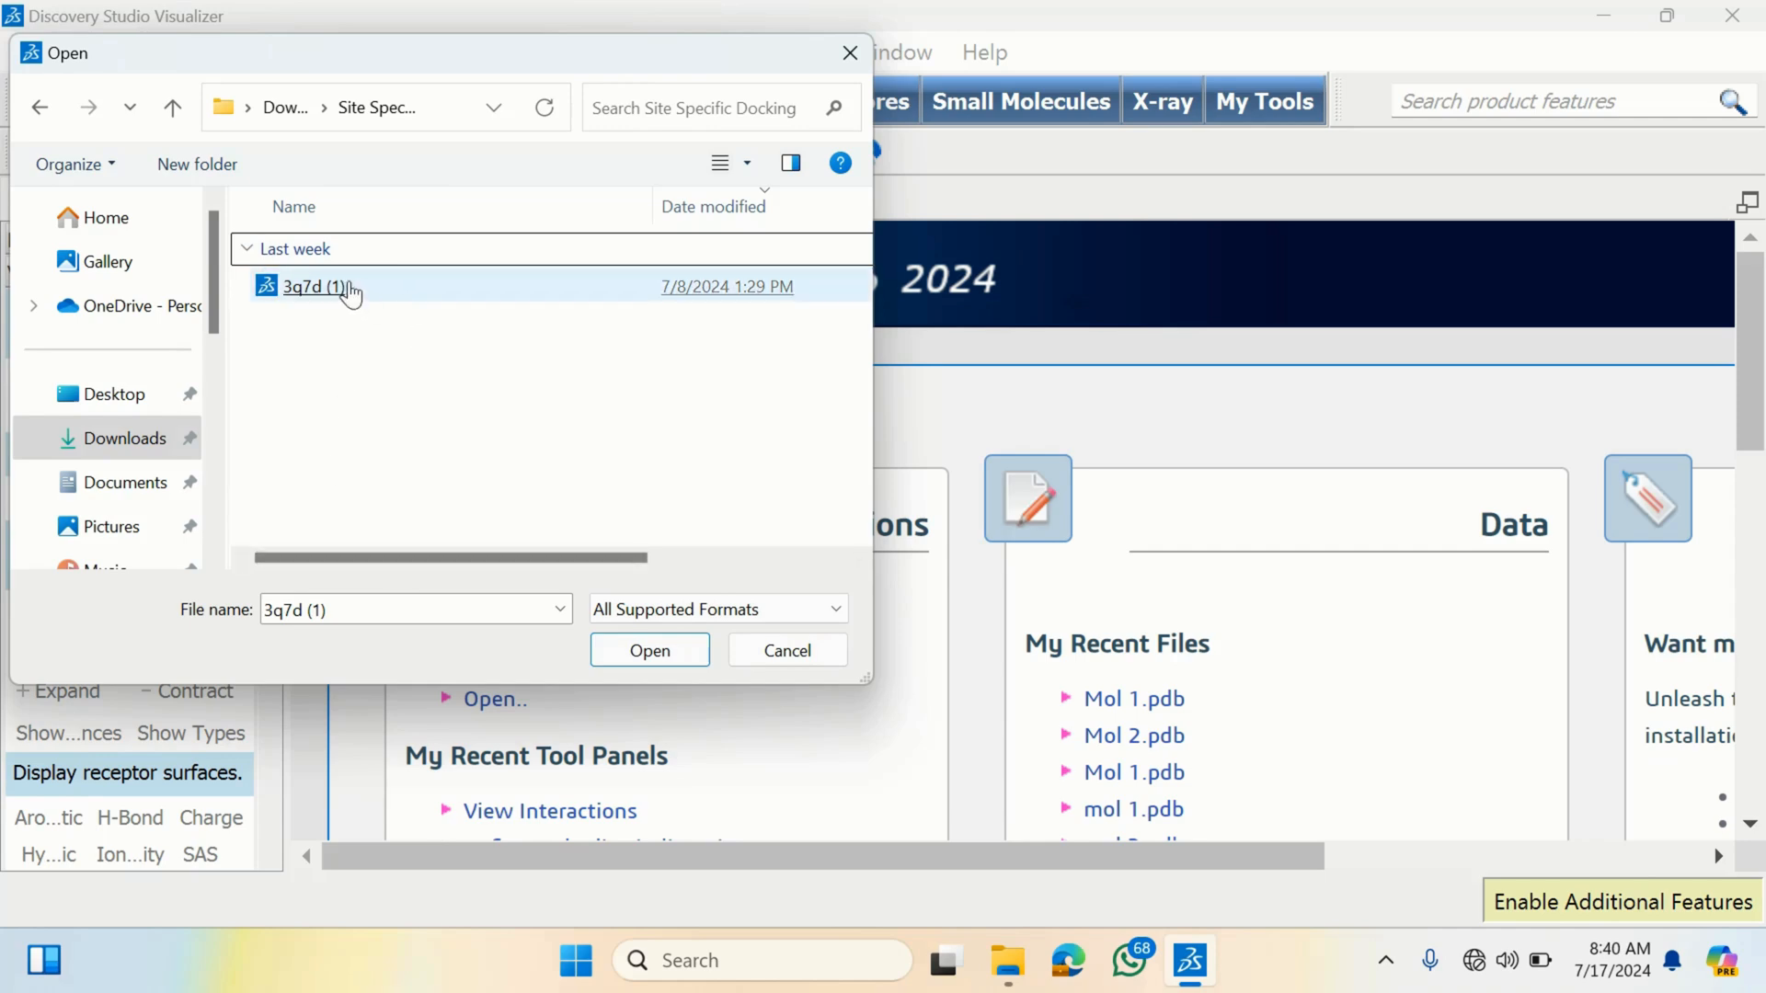
click(332, 289)
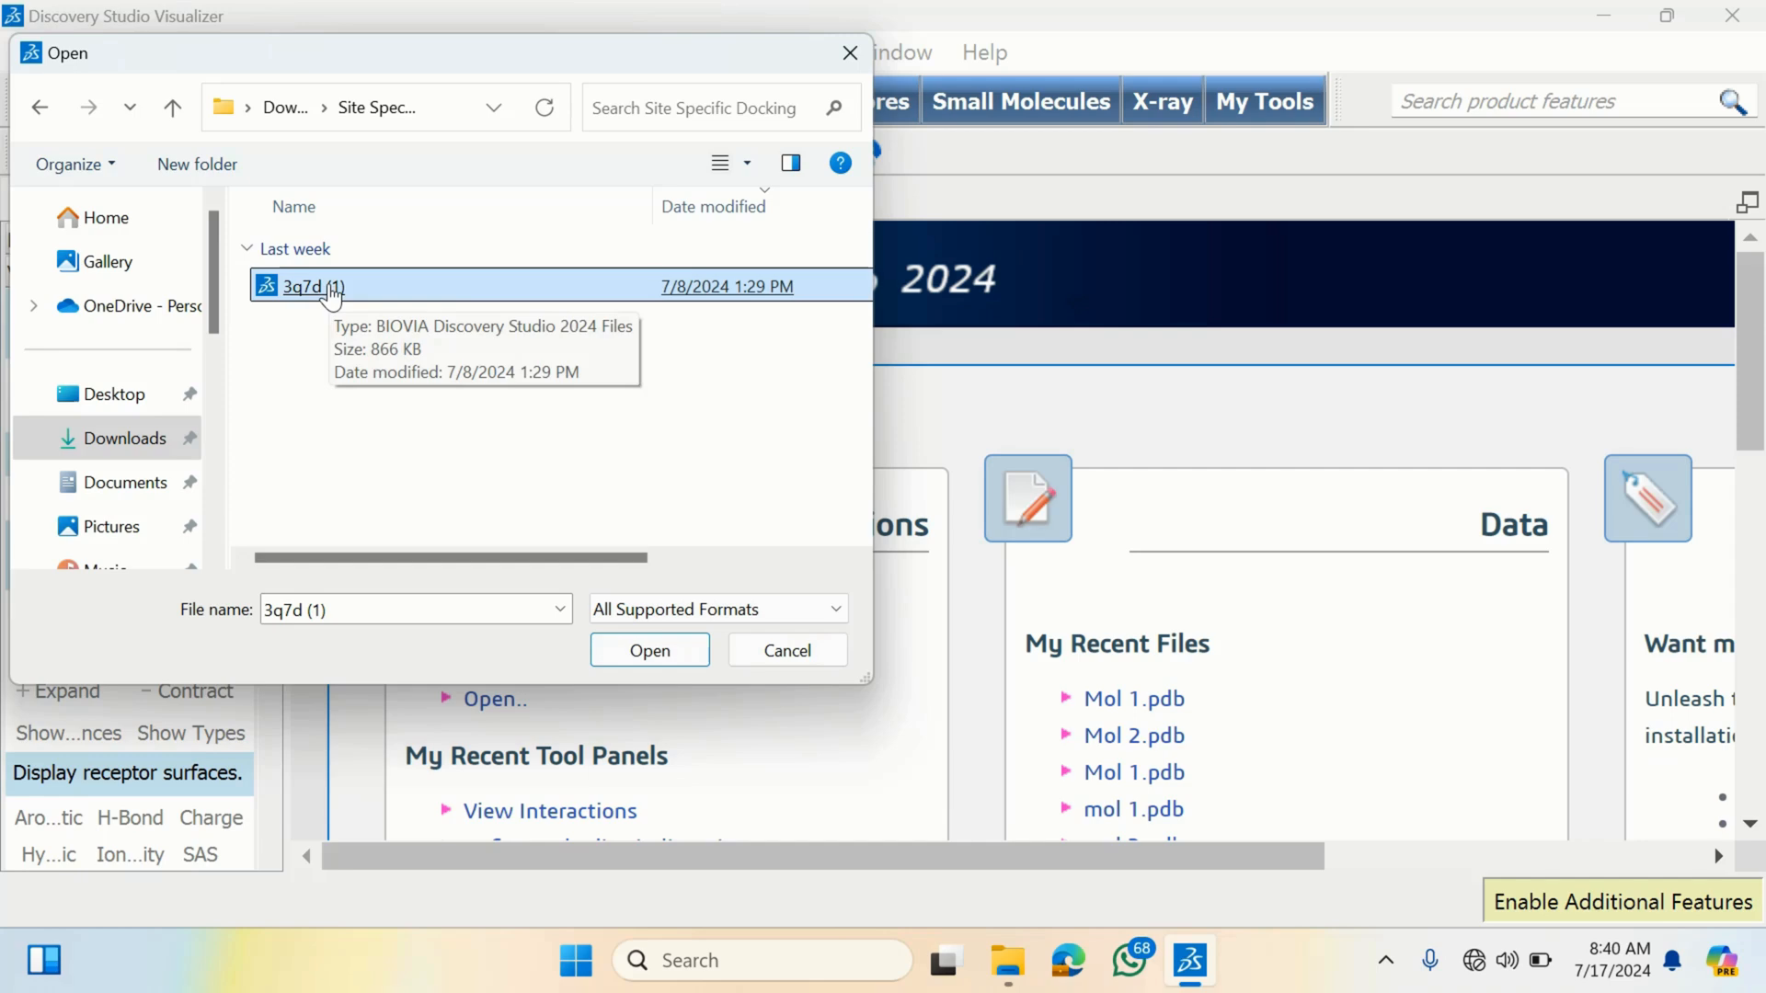
double_click(331, 289)
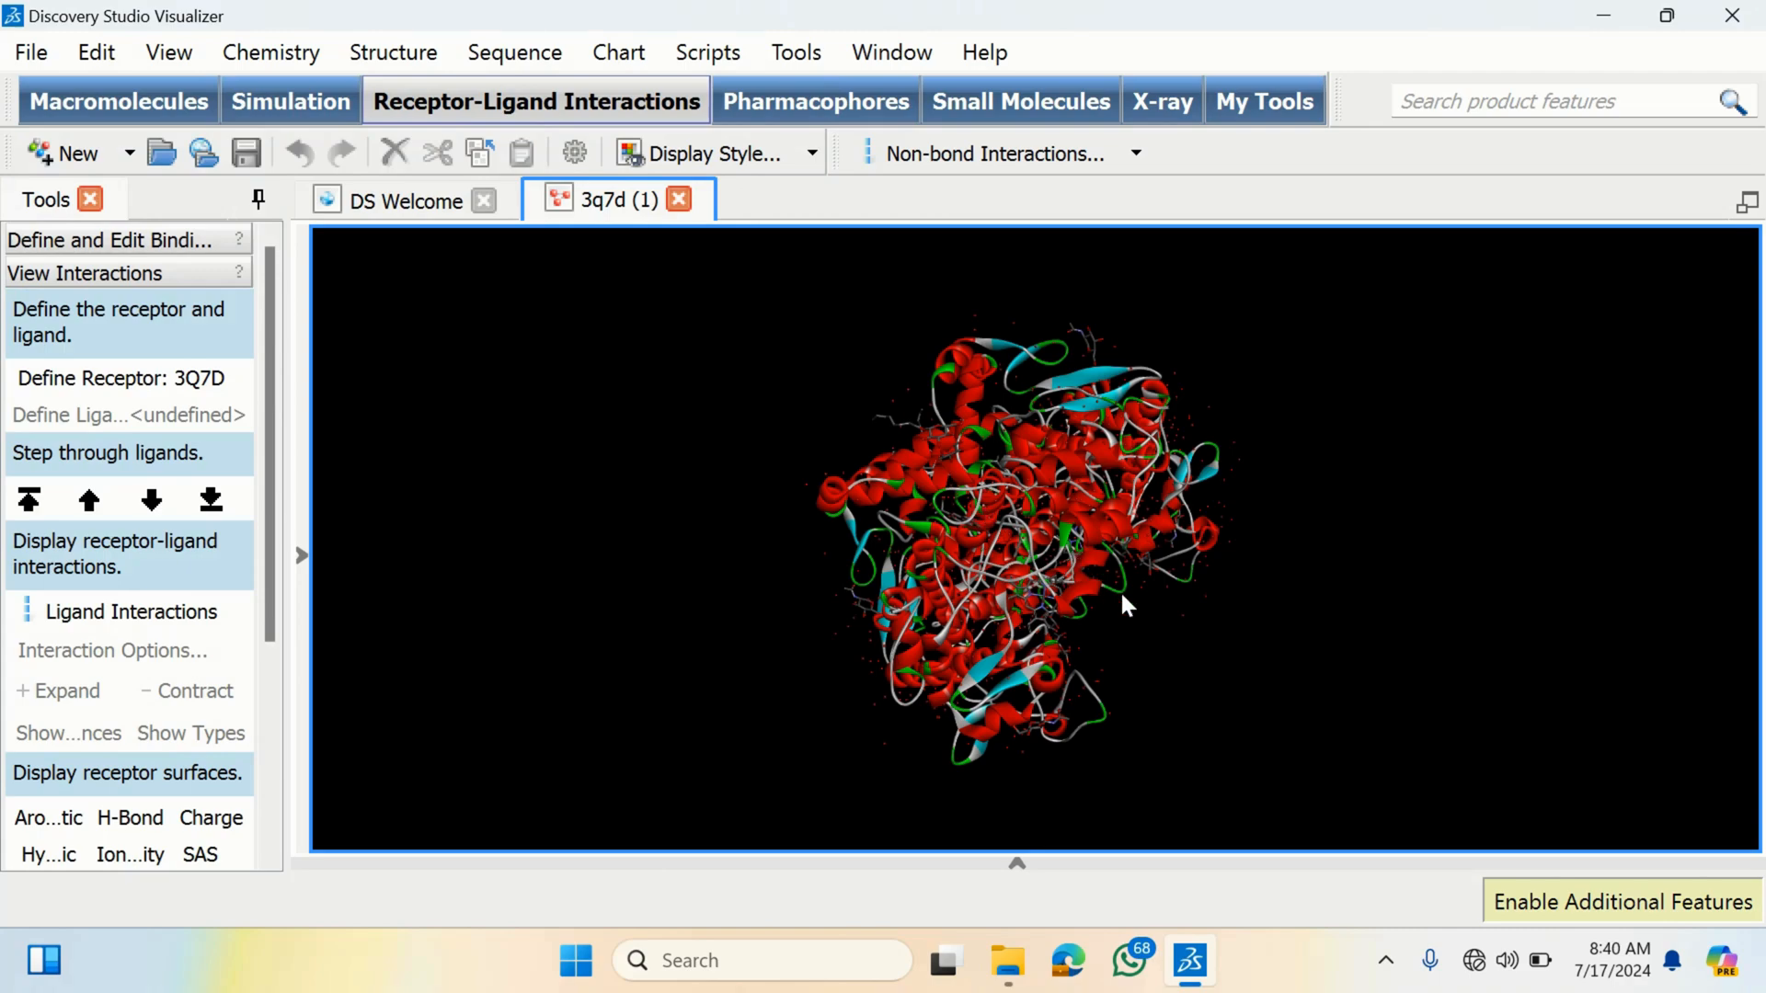
- Change the 3D viewer background colour to white (#ffffff)
drag(1113, 593, 990, 510)
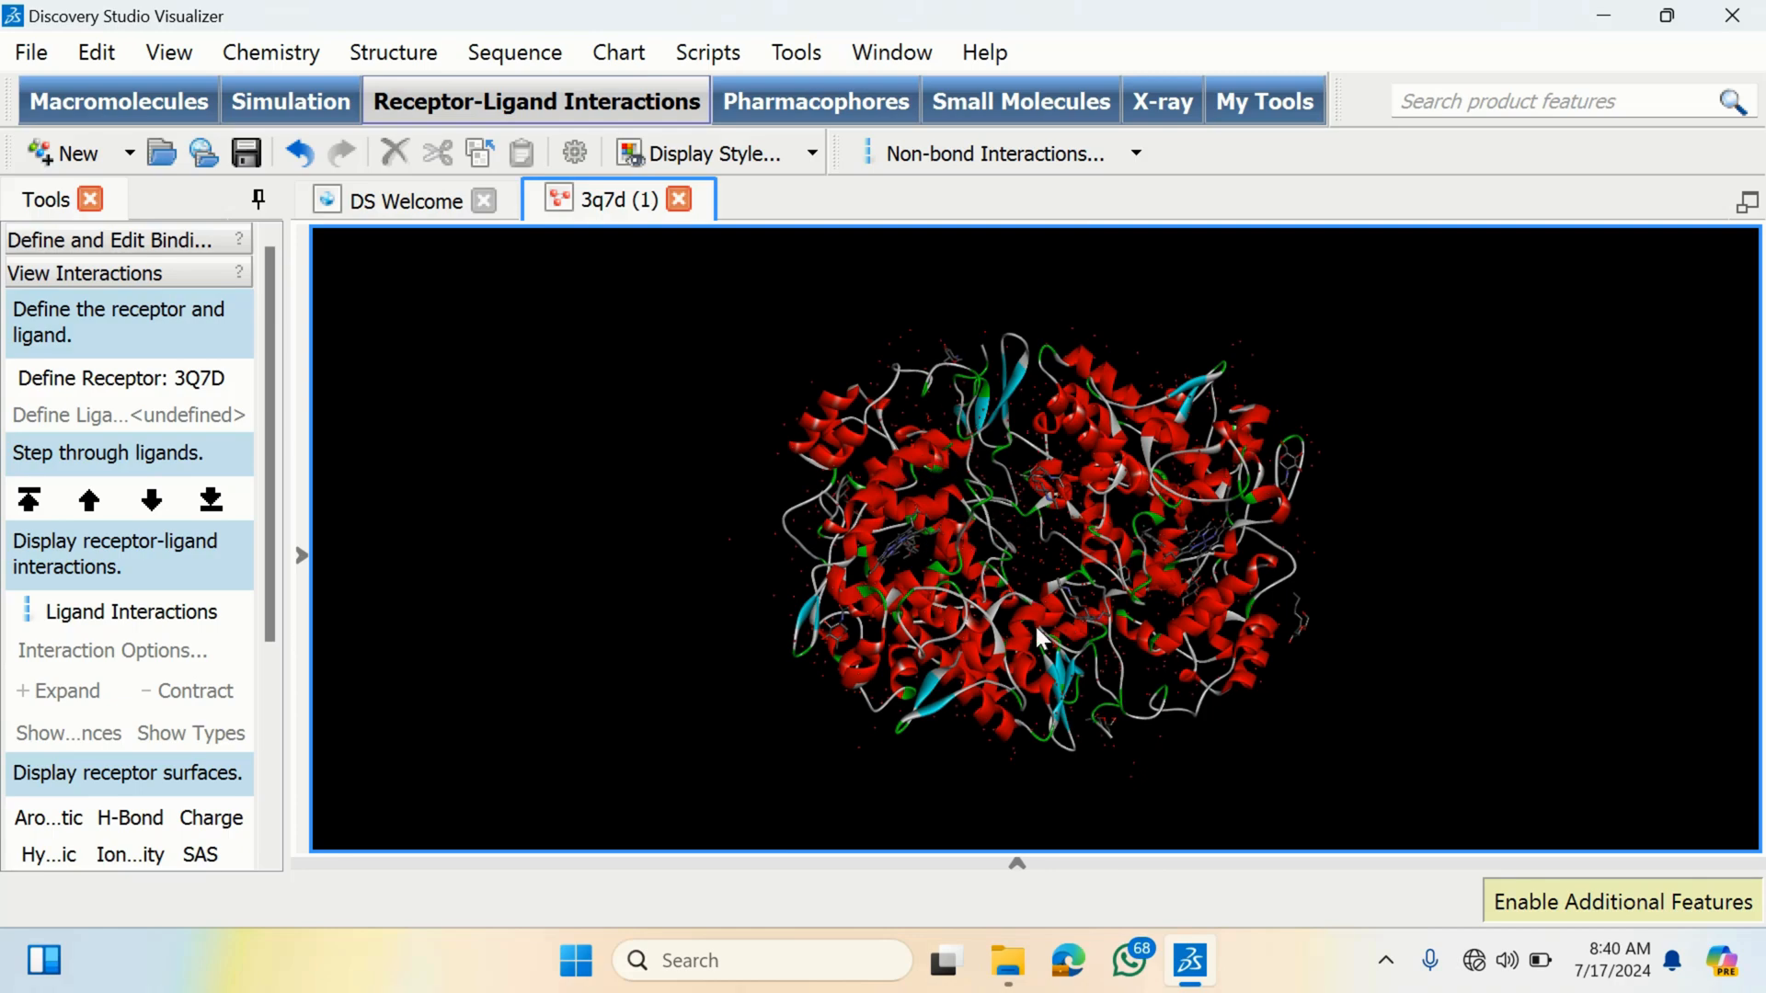
mouse_move(1037, 635)
mouse_down()
mouse_move(1018, 598)
mouse_move(1033, 654)
mouse_up()
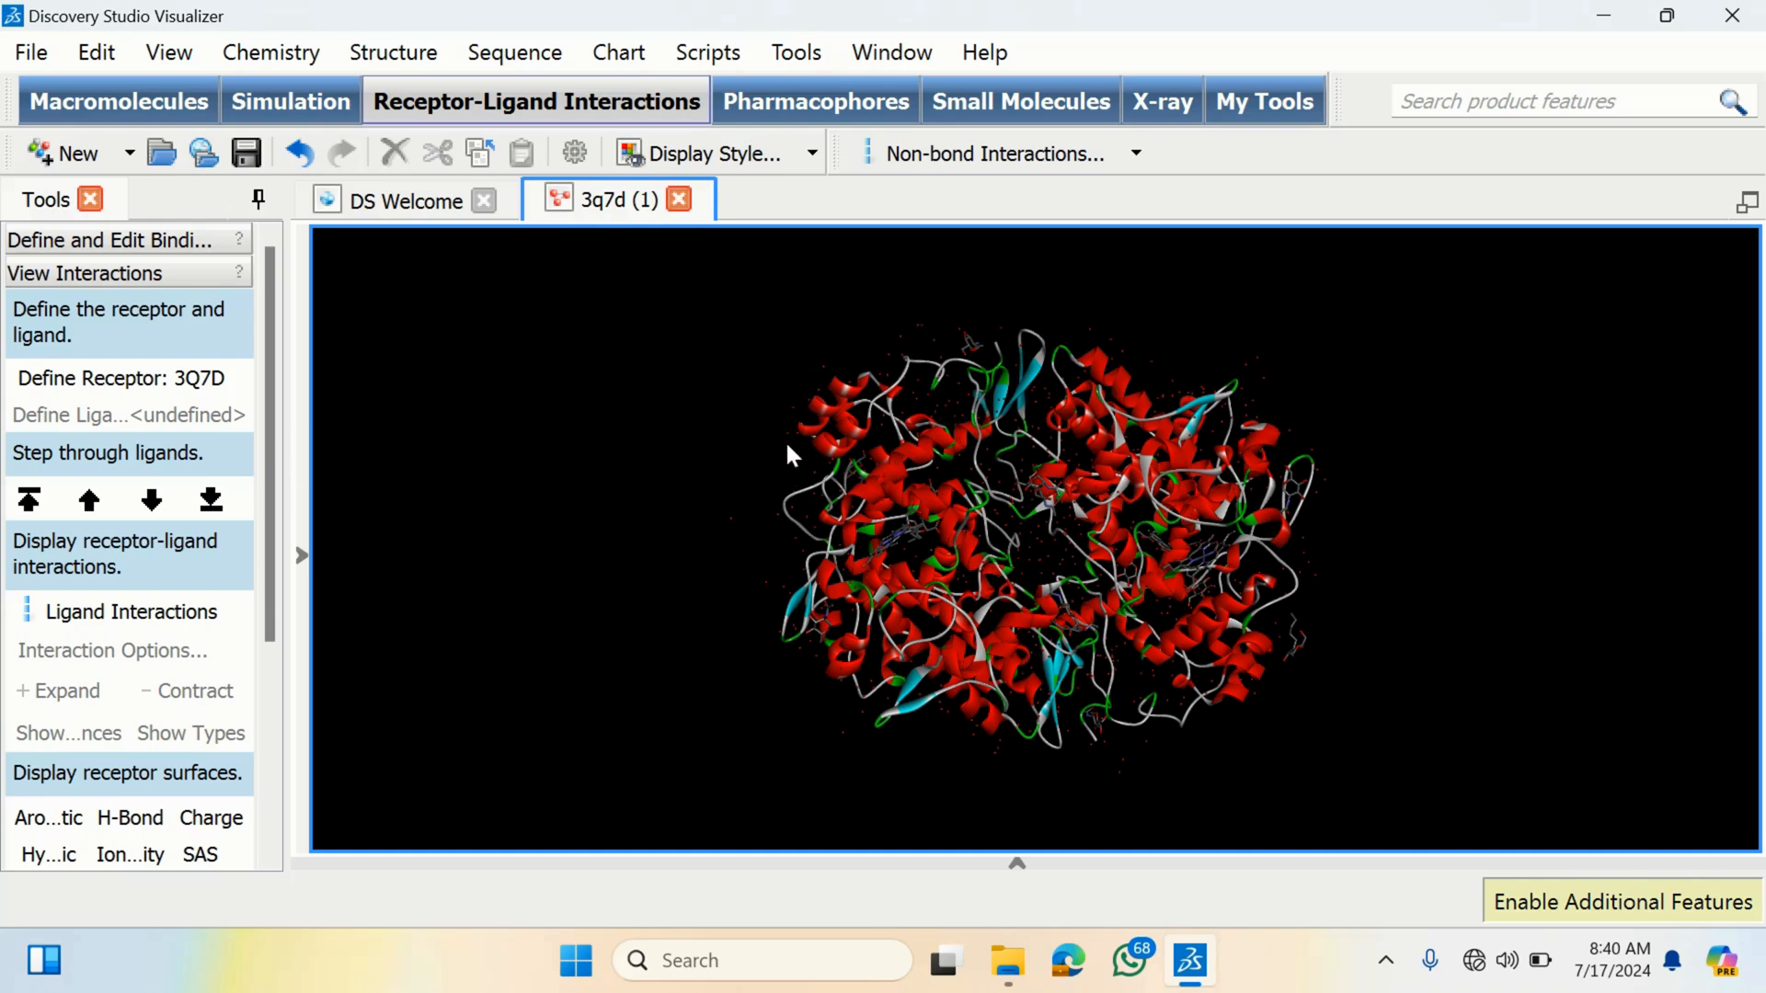
right_click(640, 364)
mouse_move(814, 425)
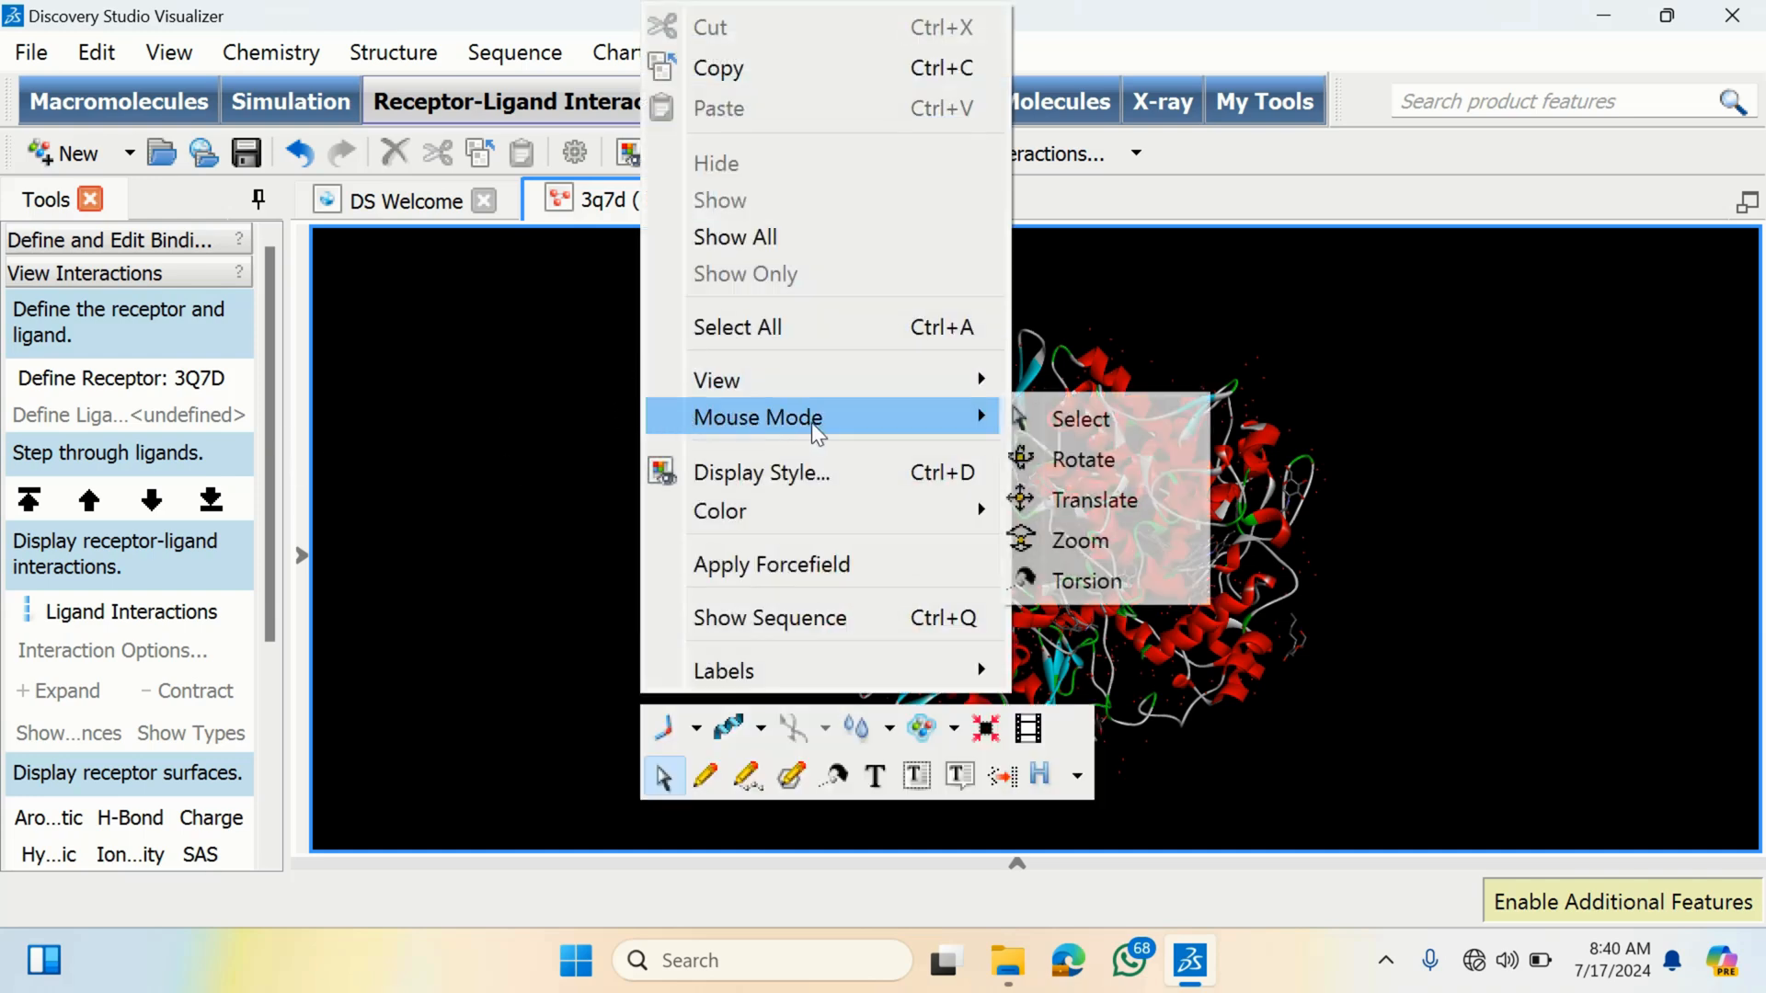
mouse_move(947, 513)
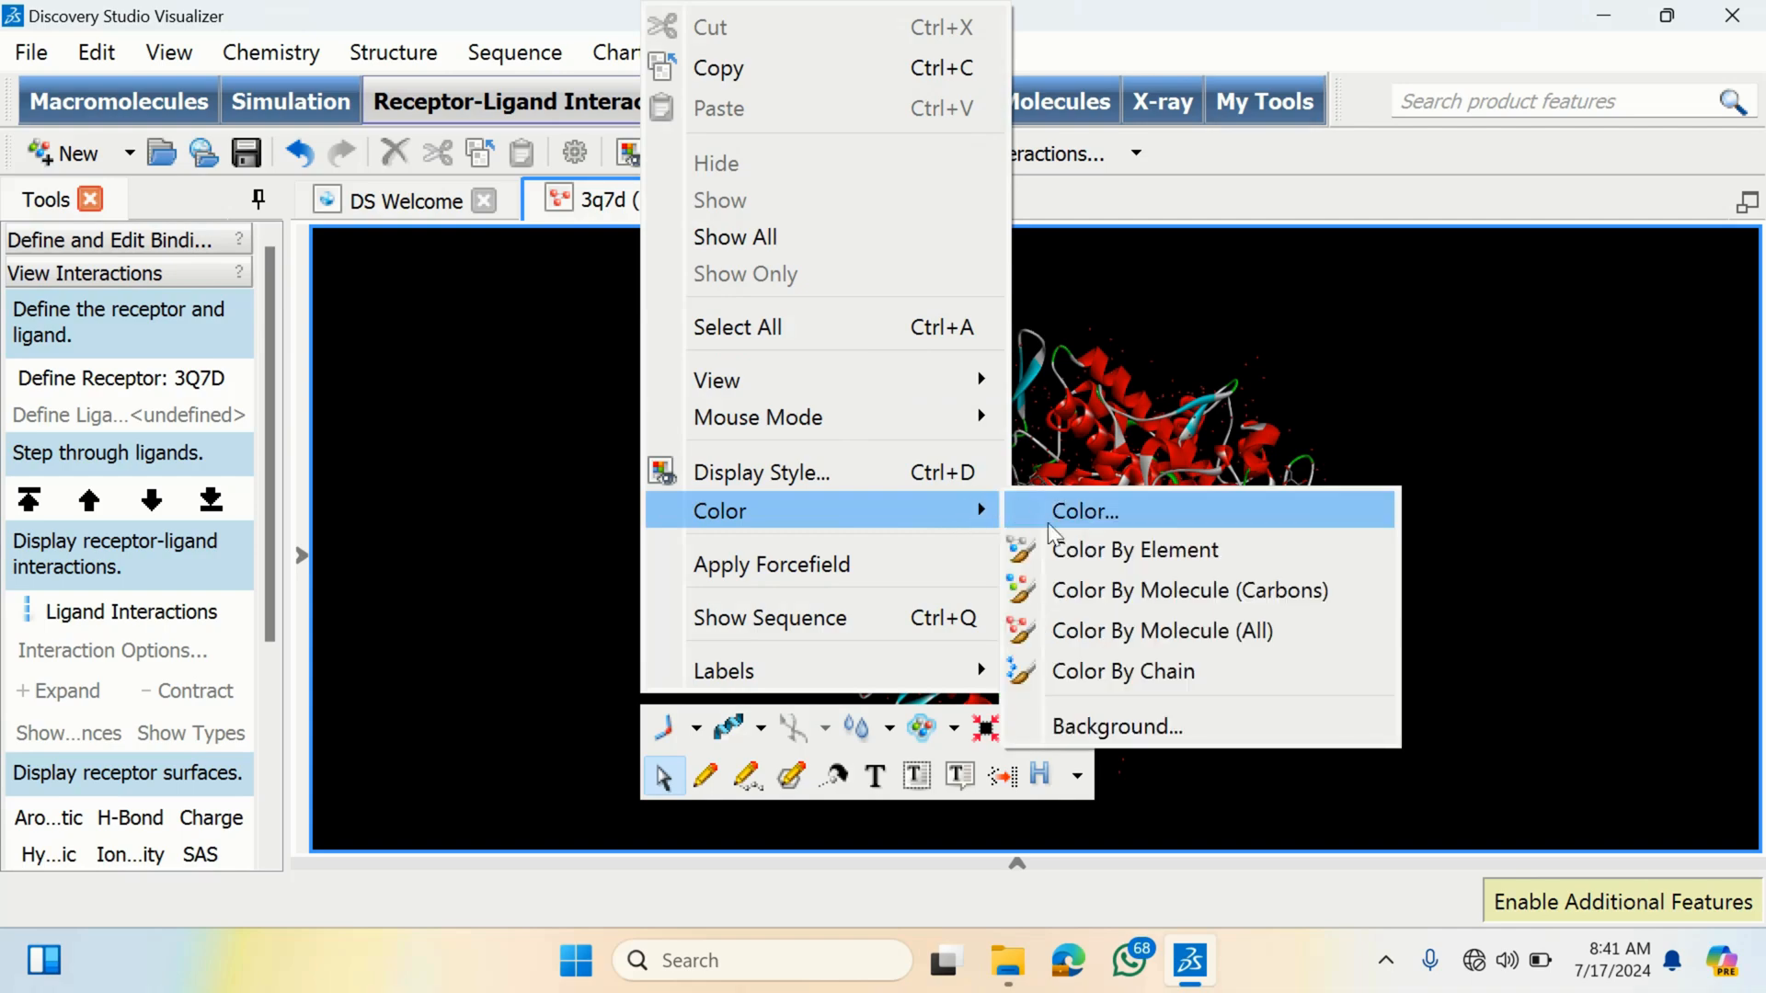
click(1157, 727)
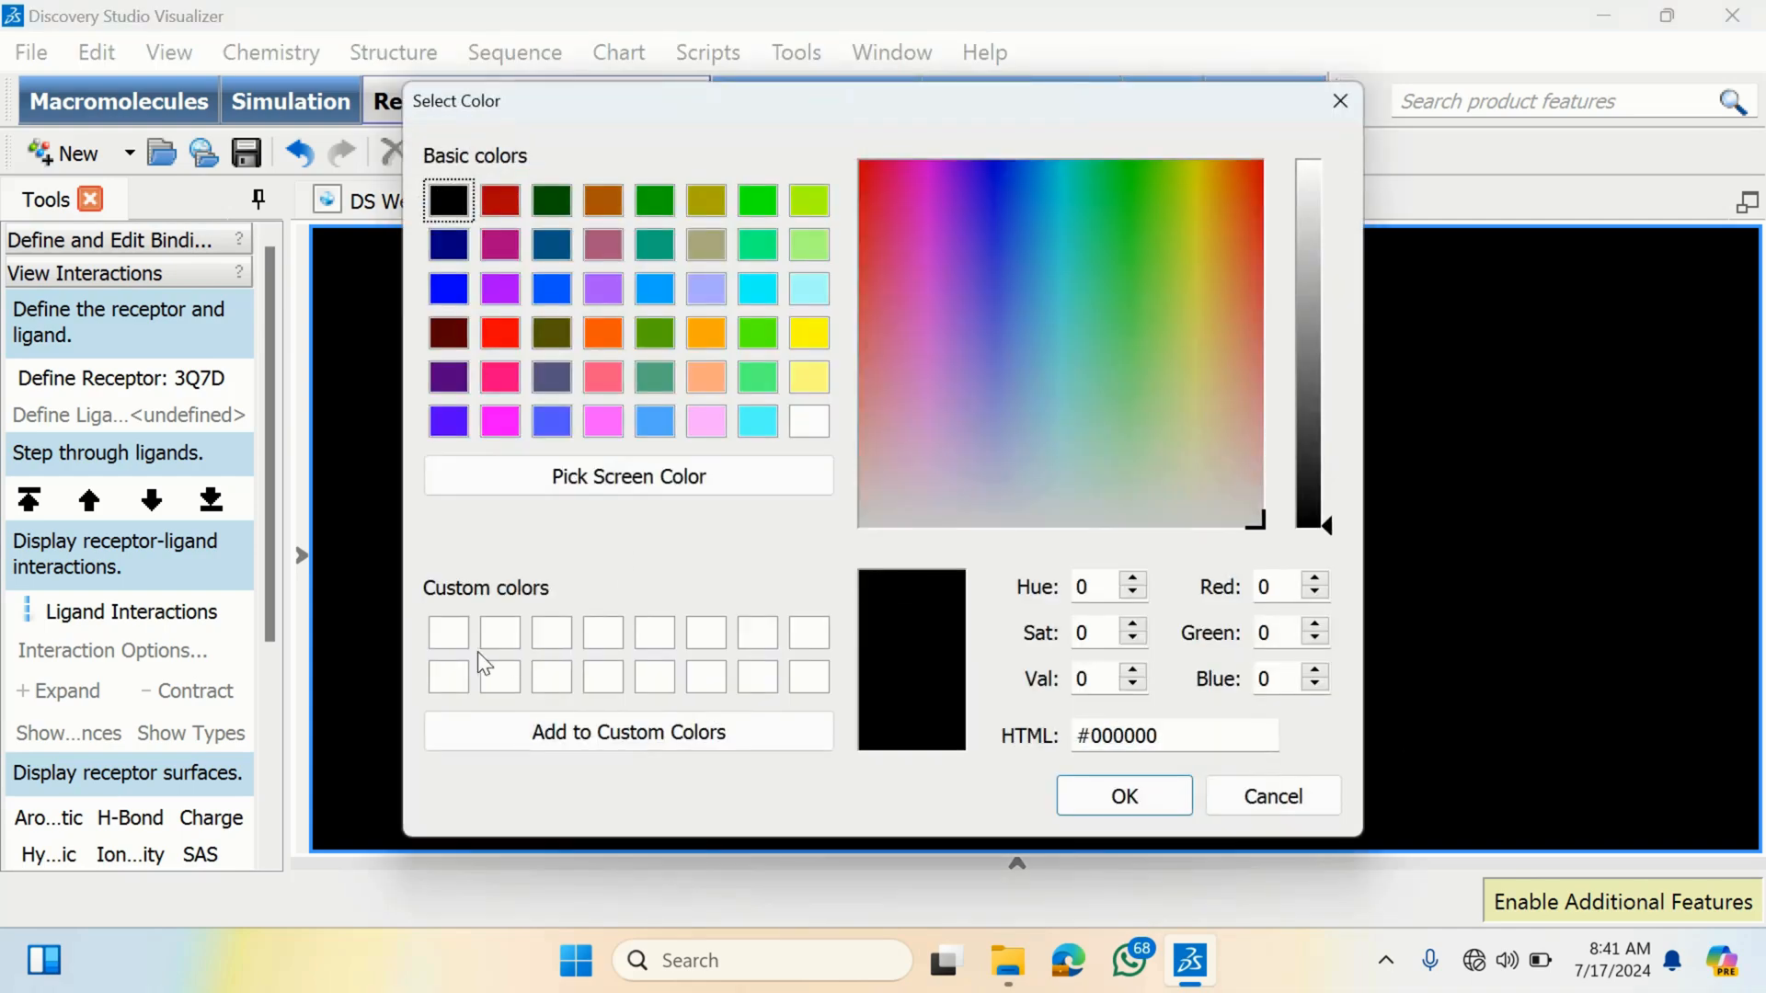
click(450, 631)
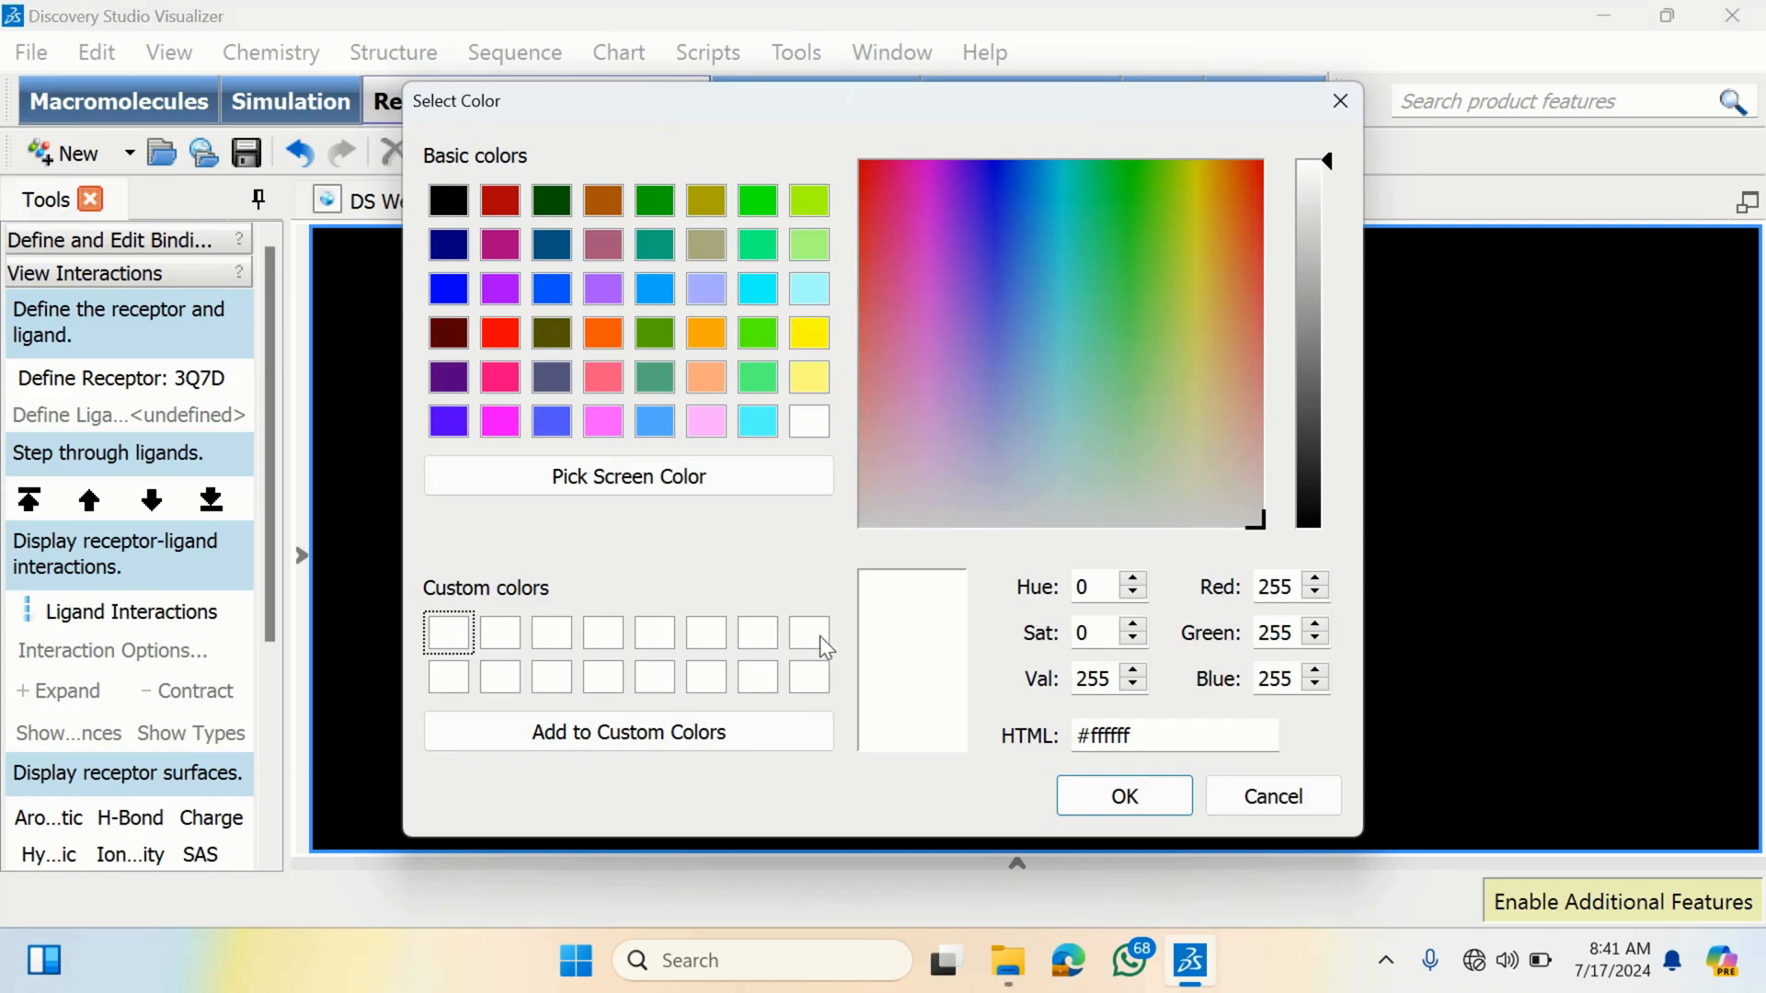
click(1113, 792)
- Show the molecule hierarchy and delete the last chain B of 3Q7D
right_drag(1005, 421, 916, 419)
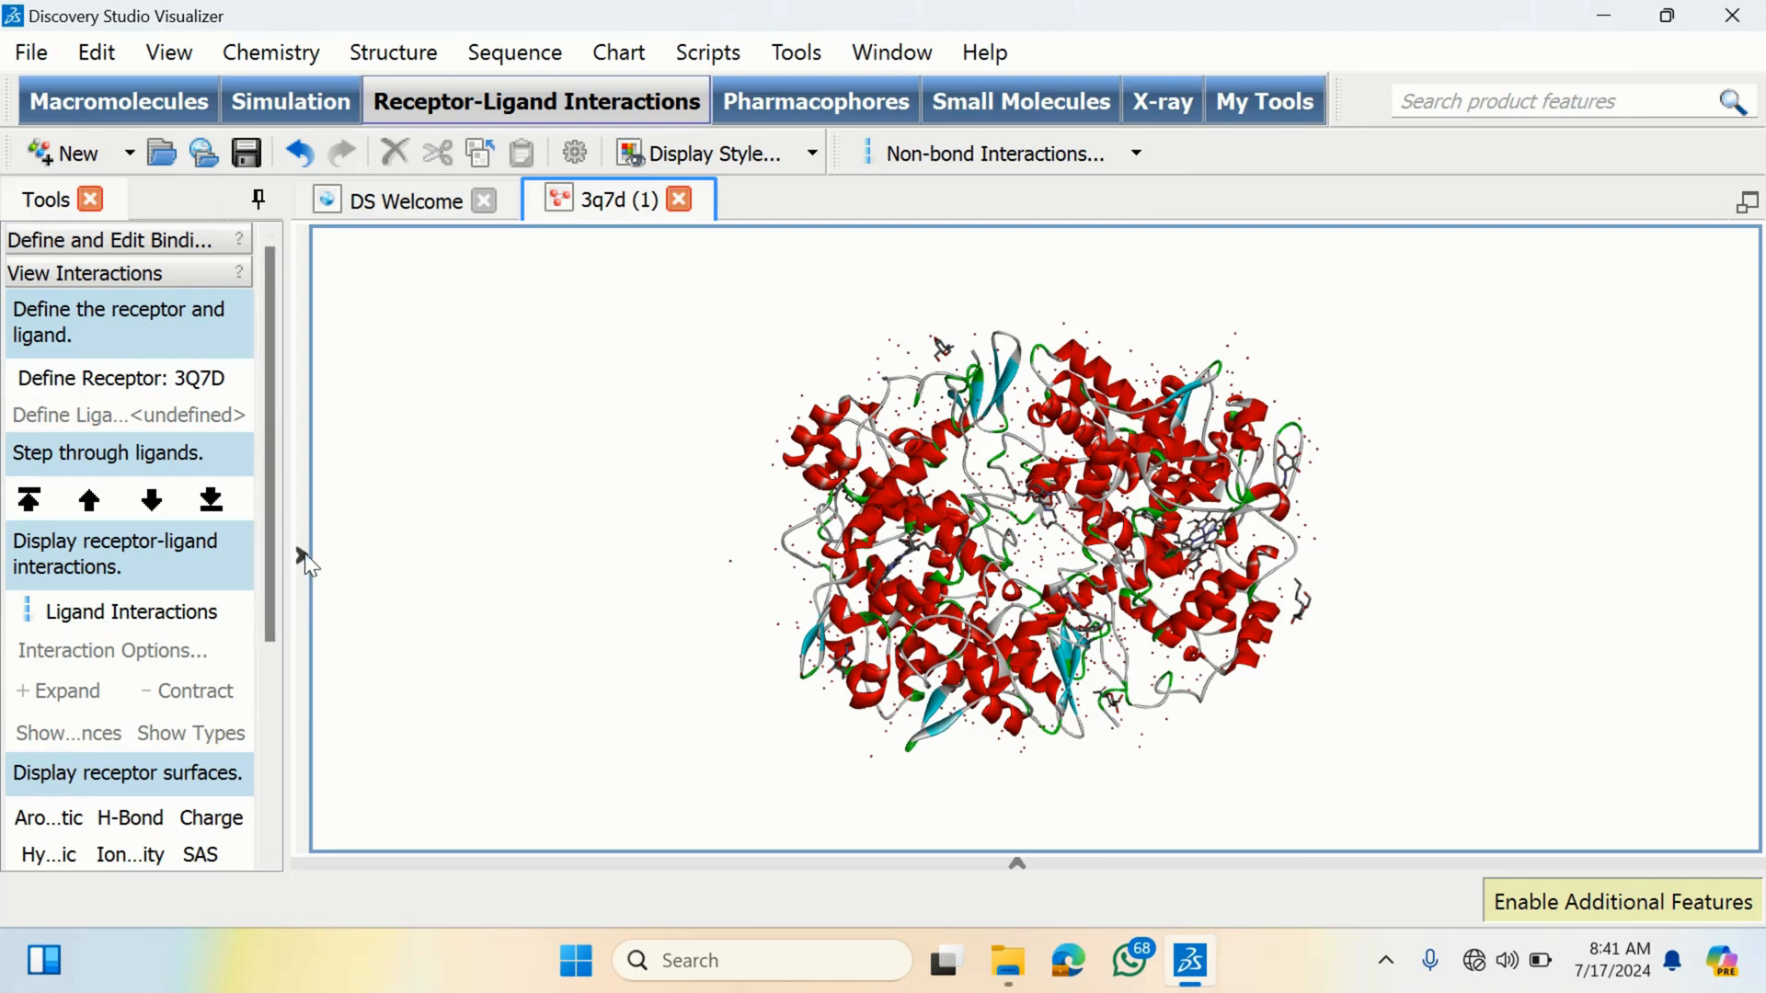
click(305, 557)
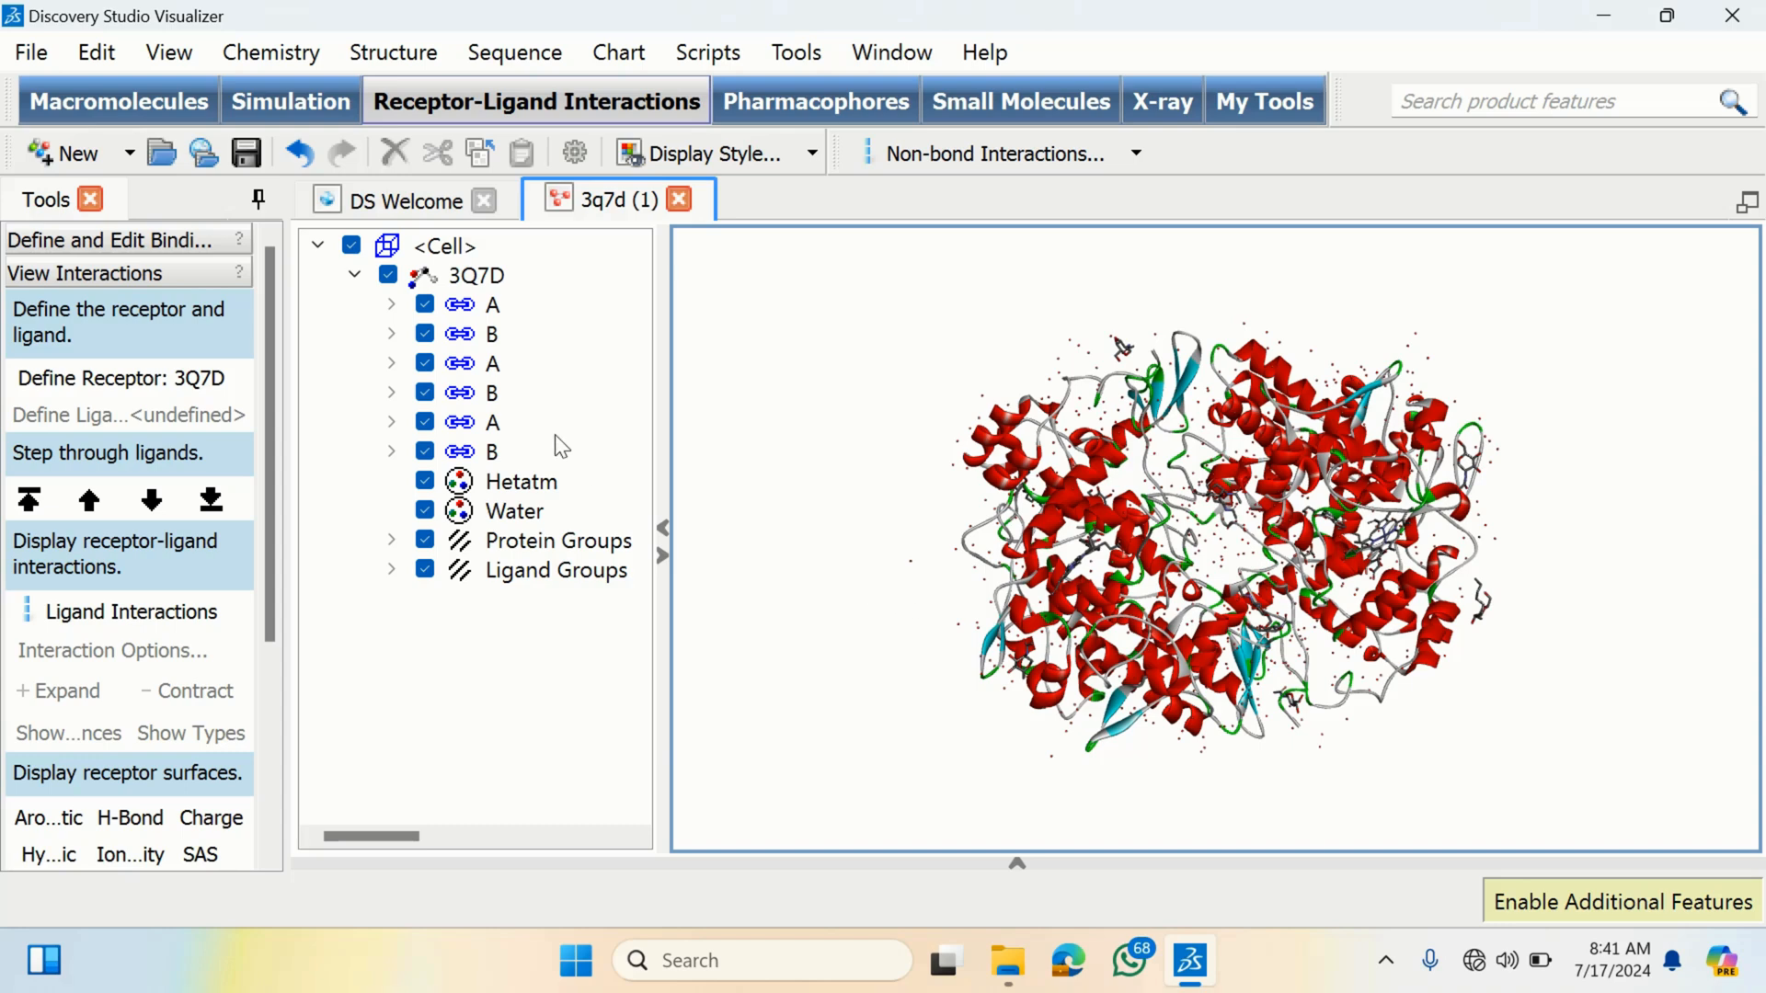
click(495, 454)
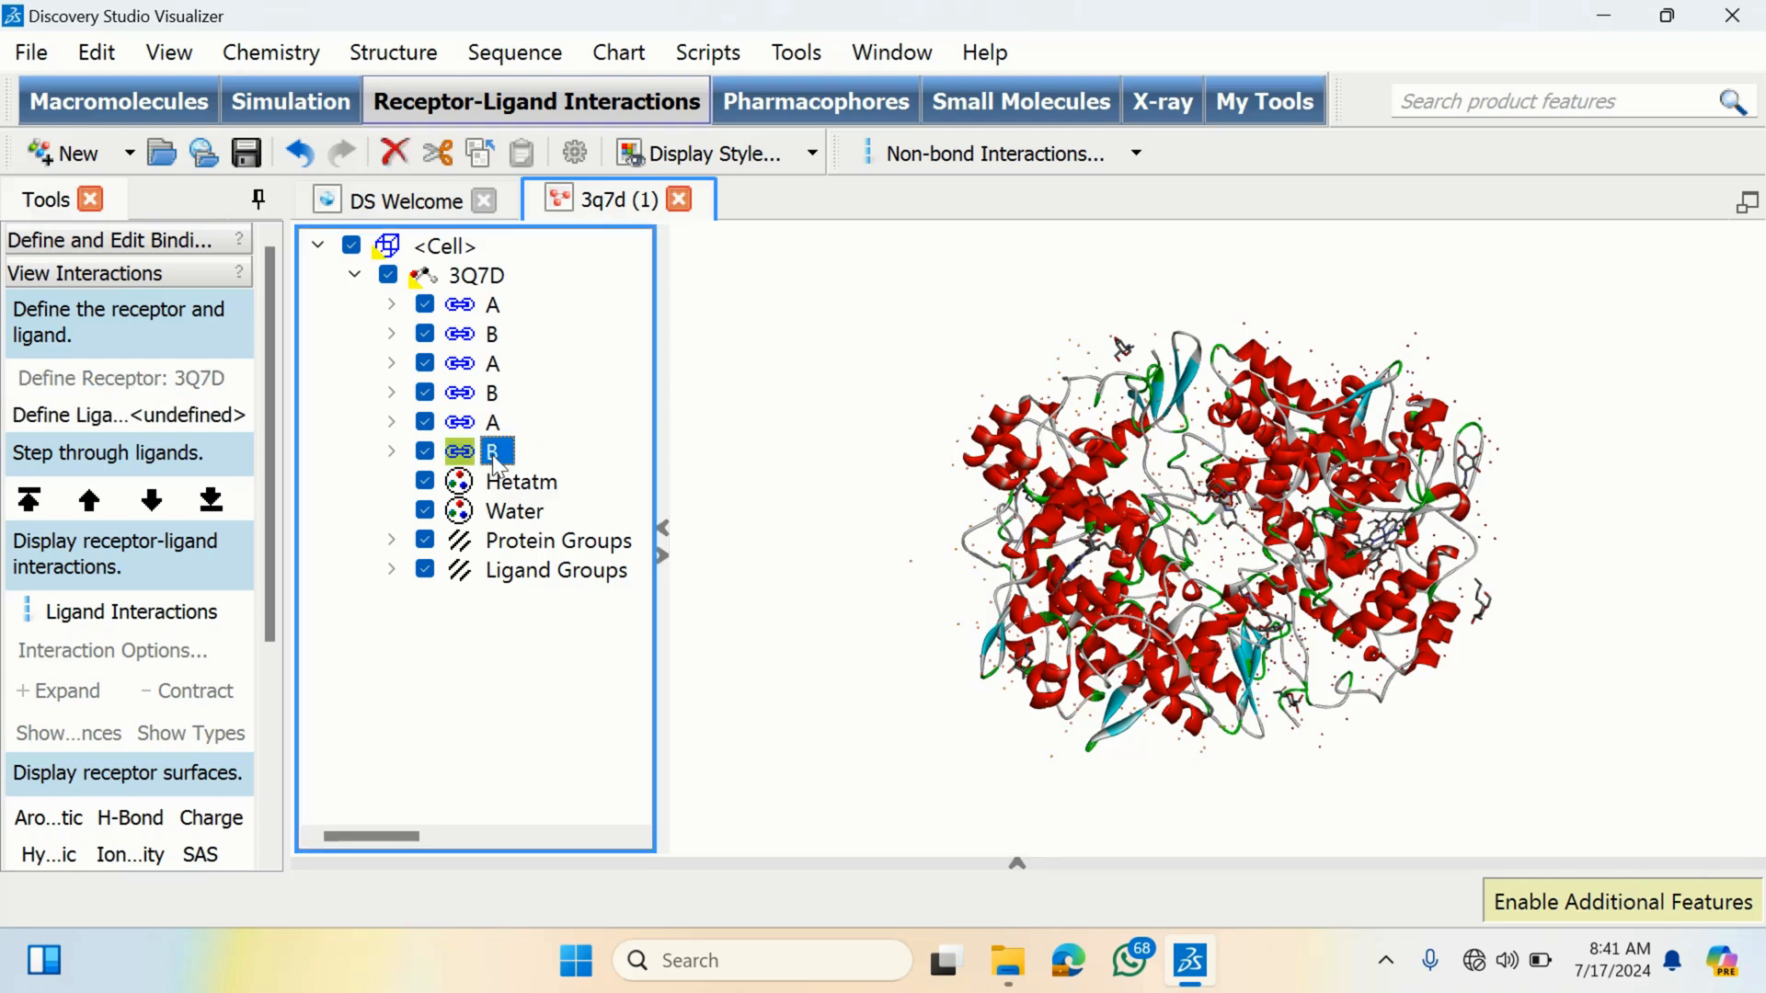
key(Delete)
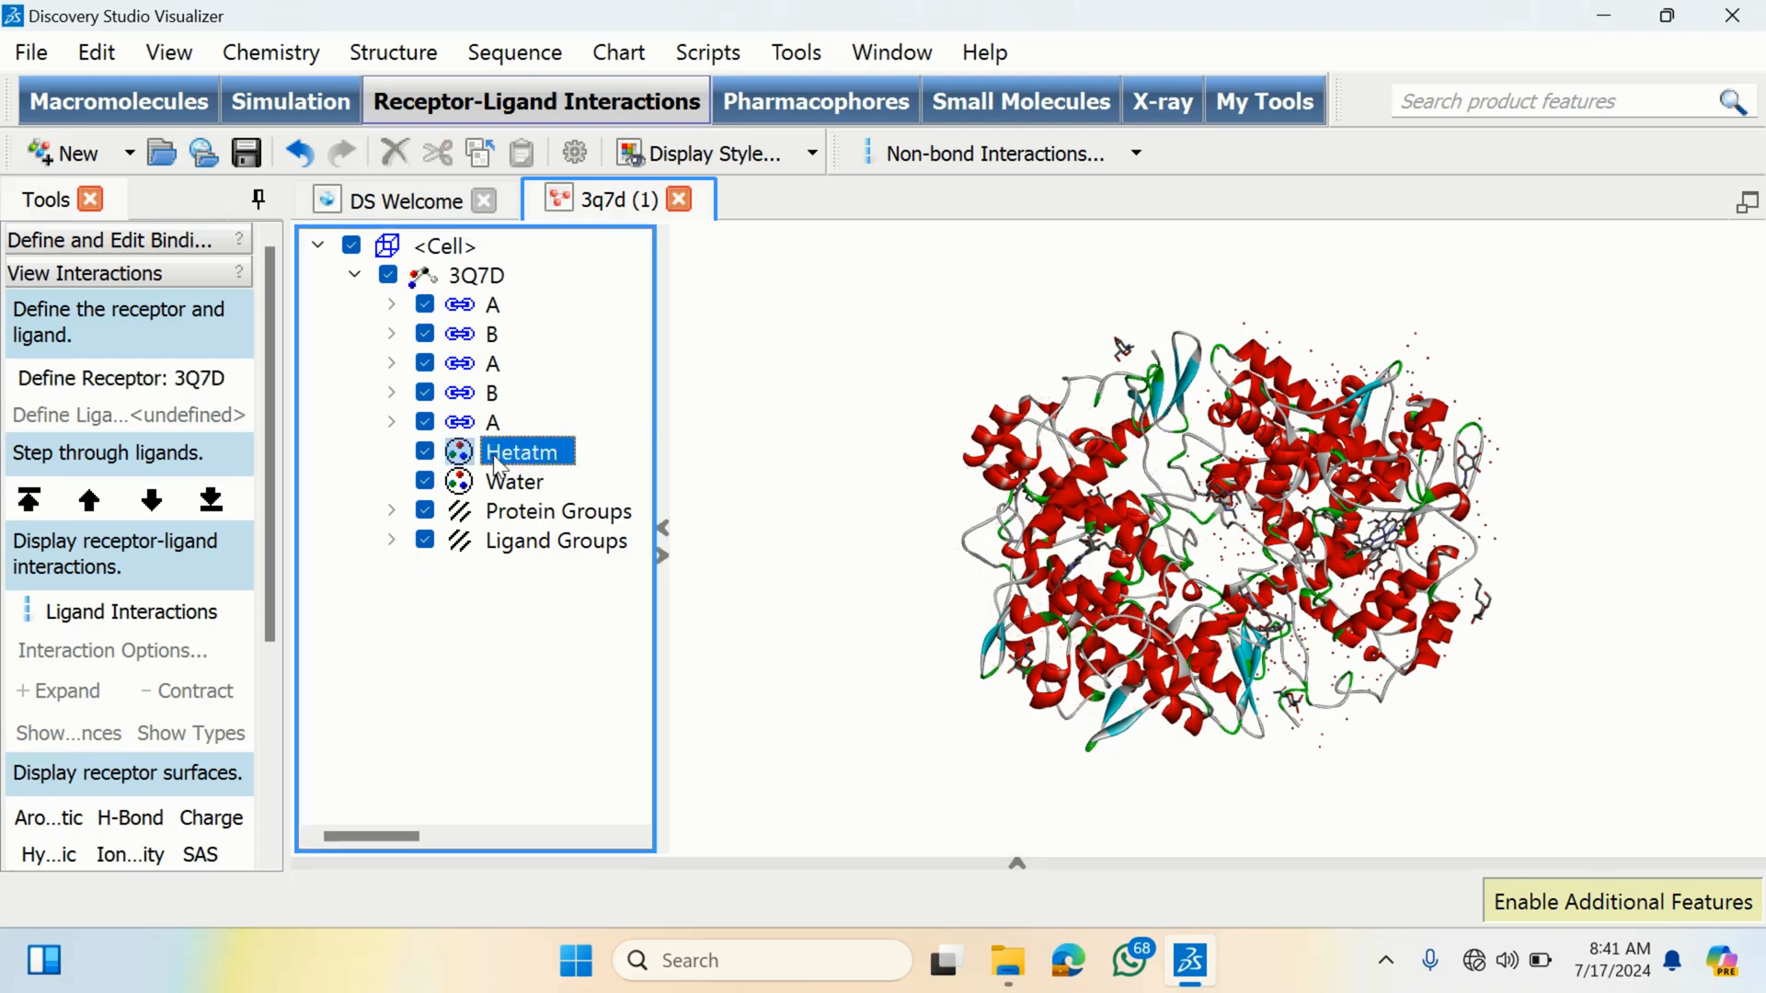
- Delete the two remaining chain B entries from the 3Q7D hierarchy
click(501, 394)
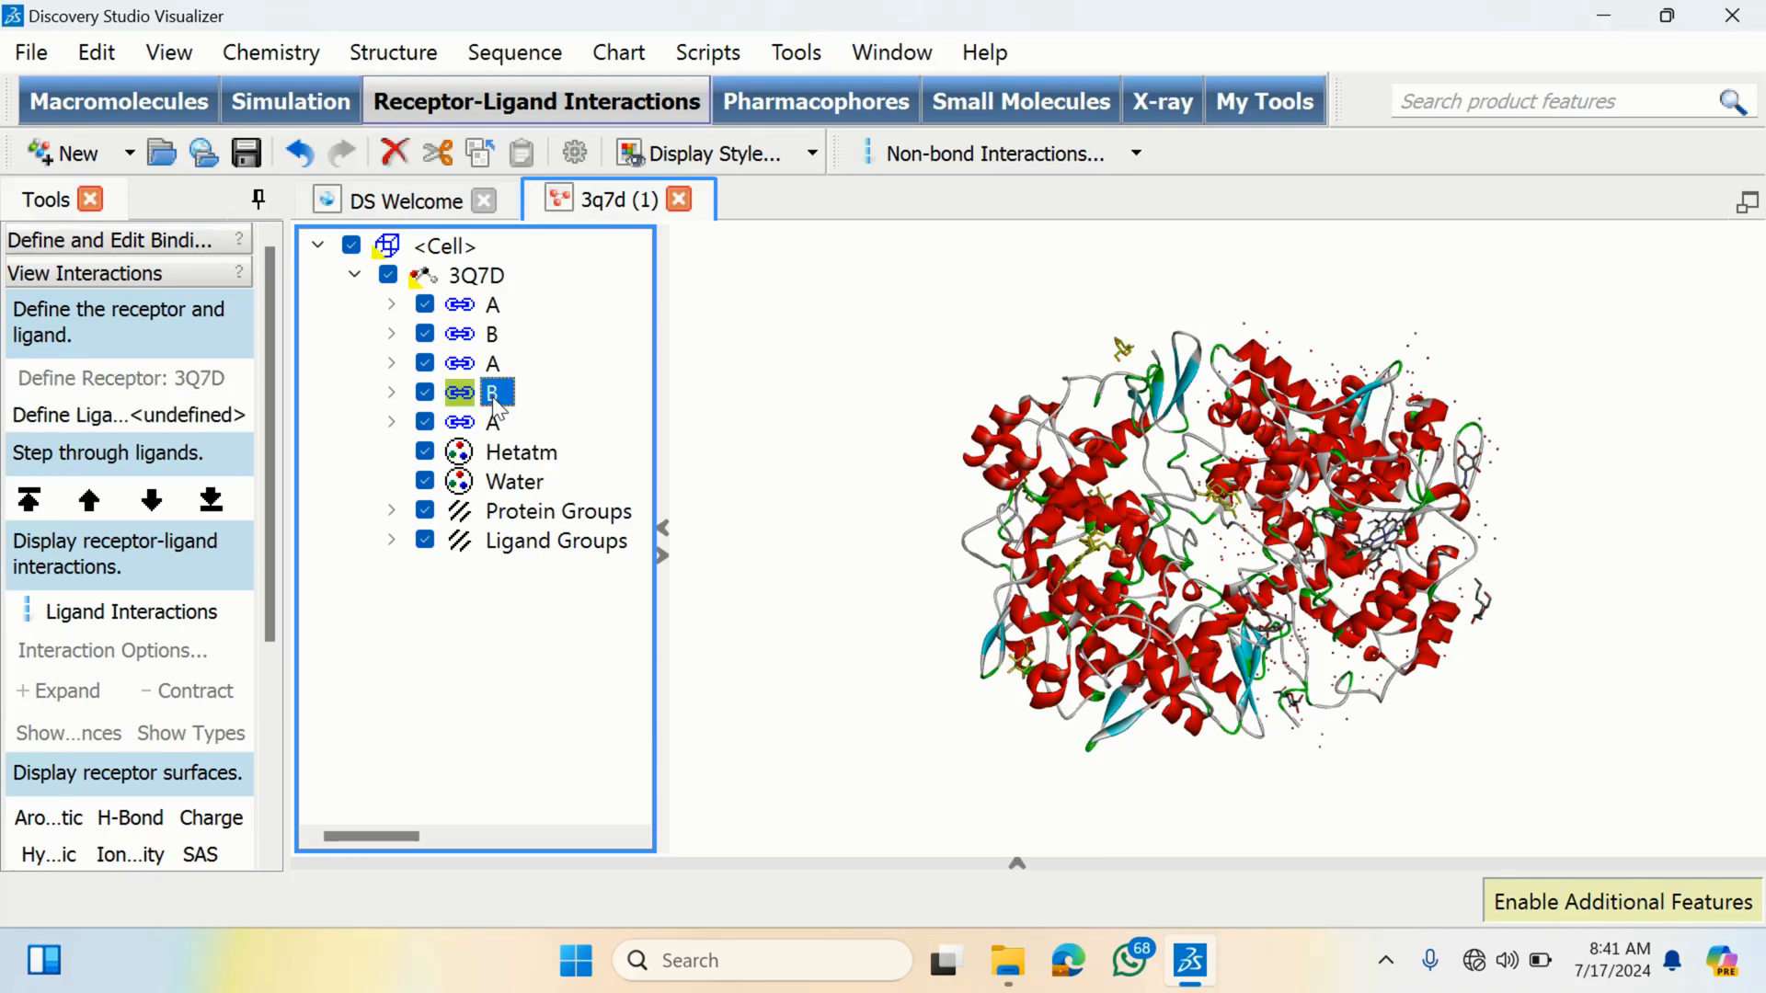
key(Delete)
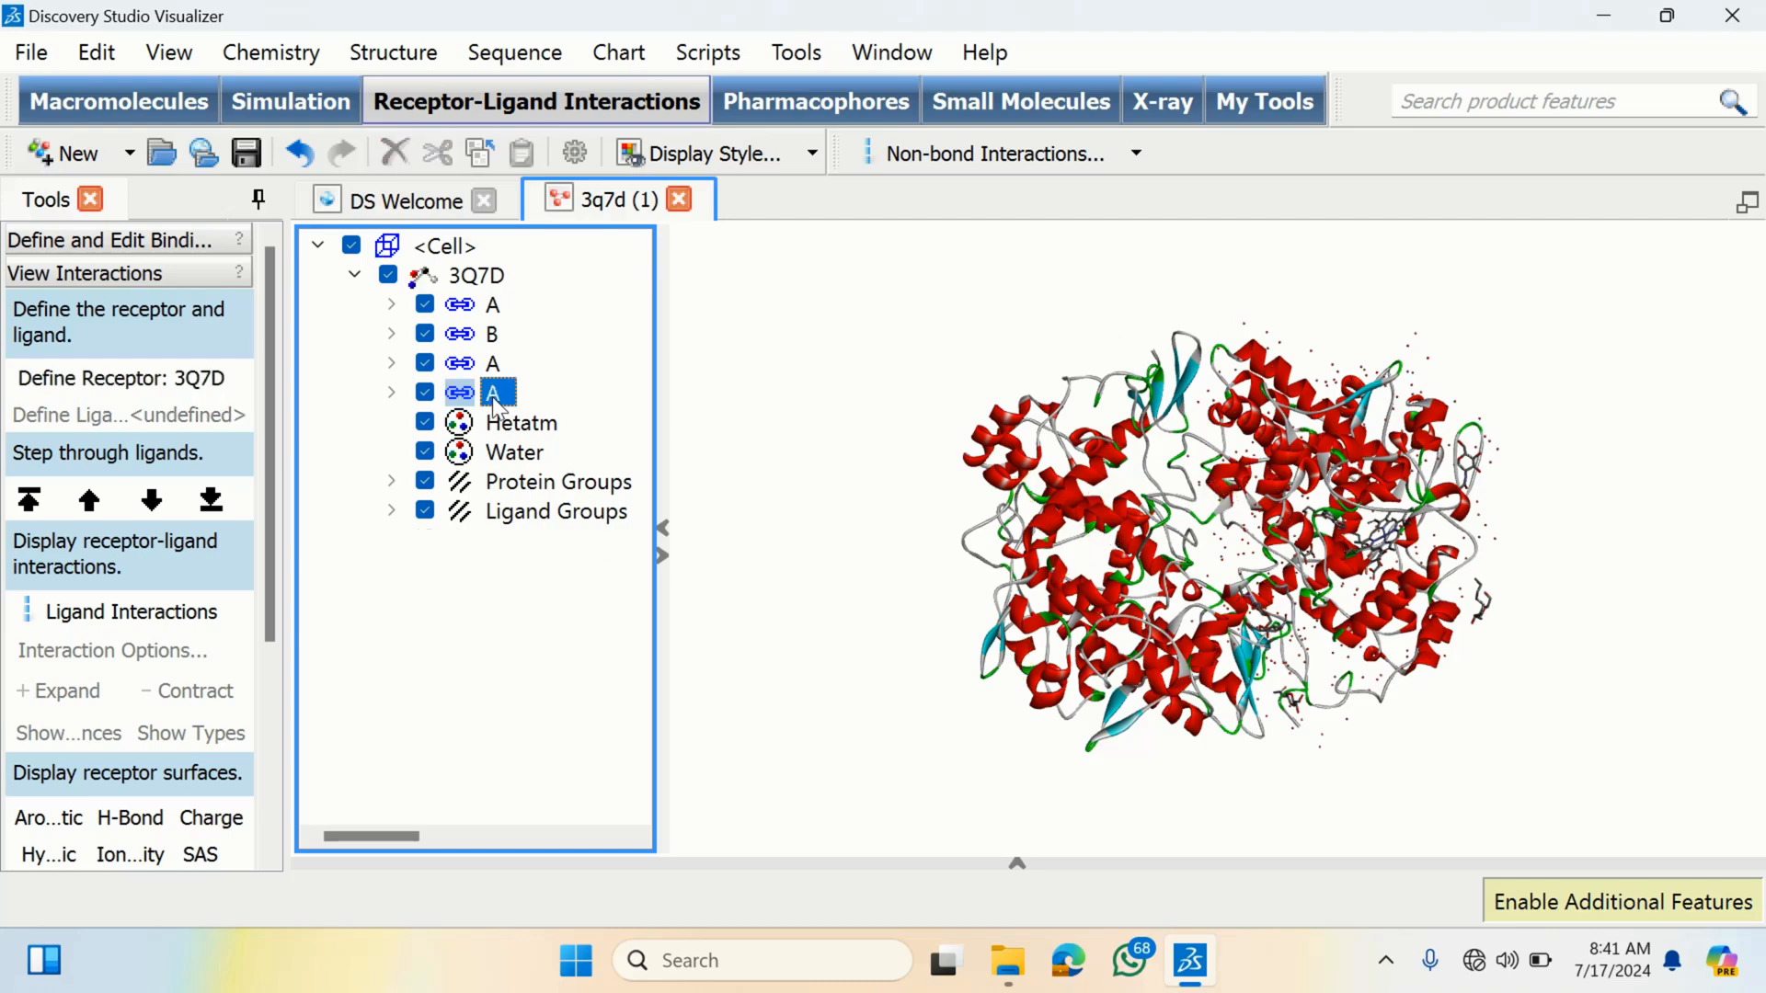
click(493, 340)
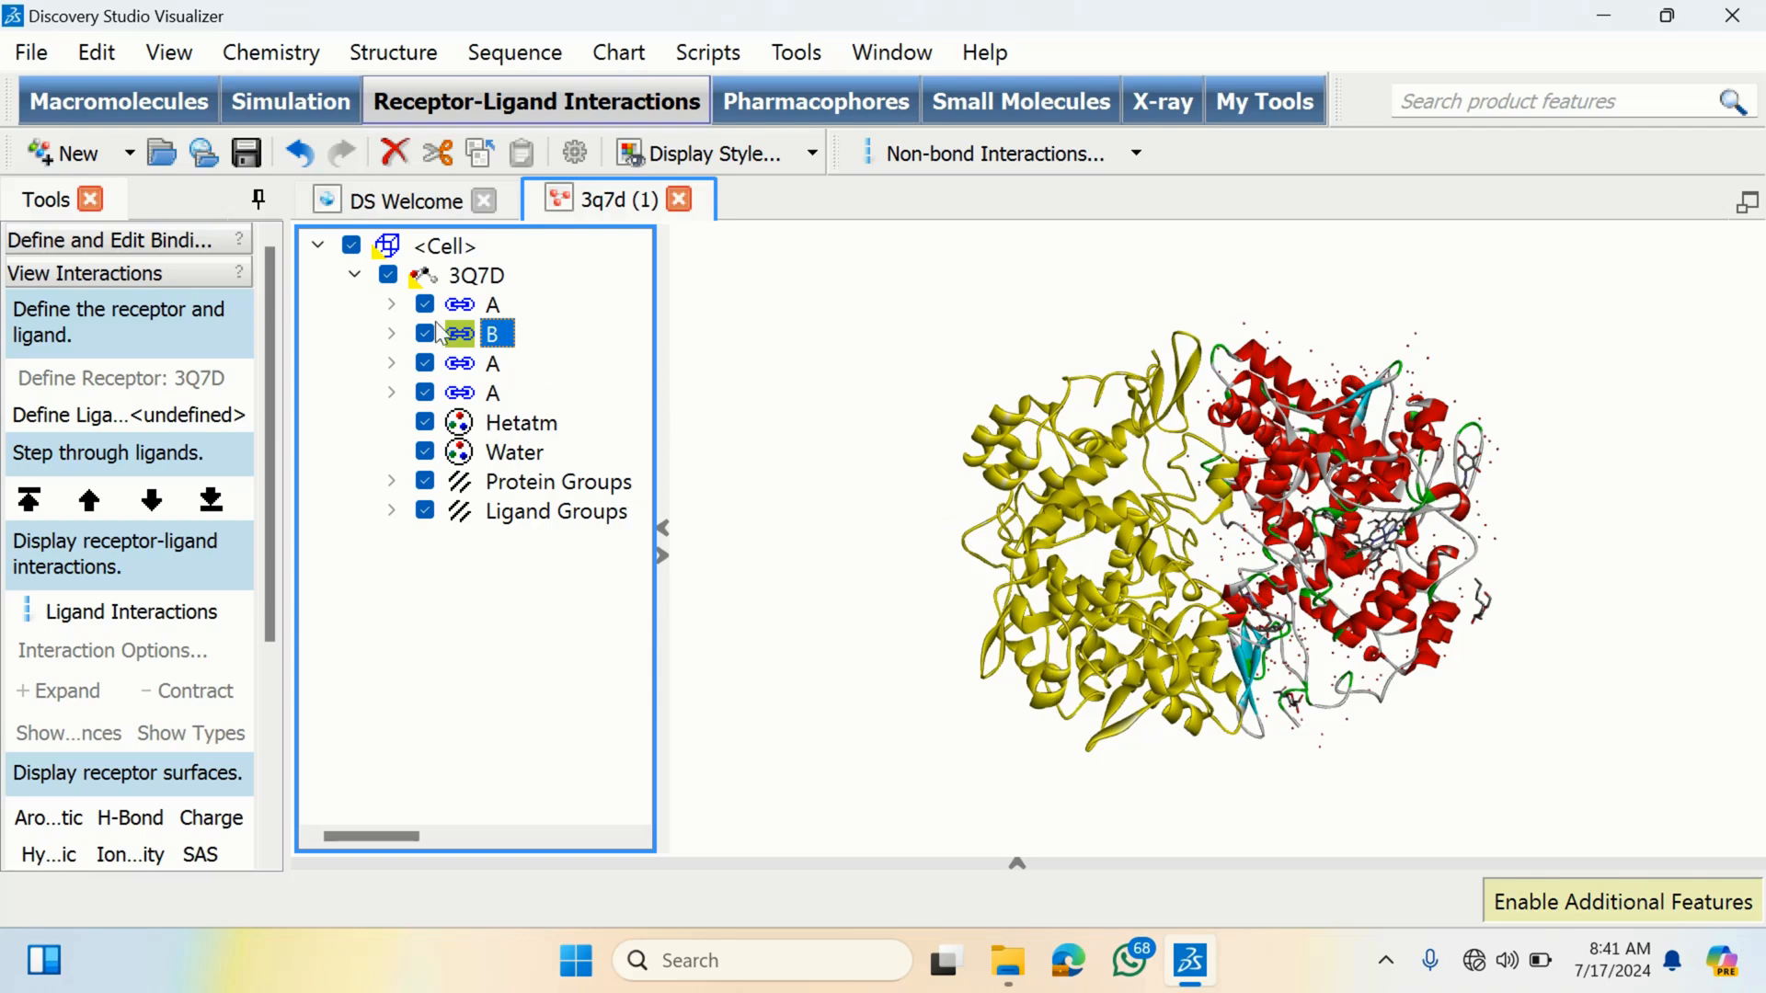
key(Delete)
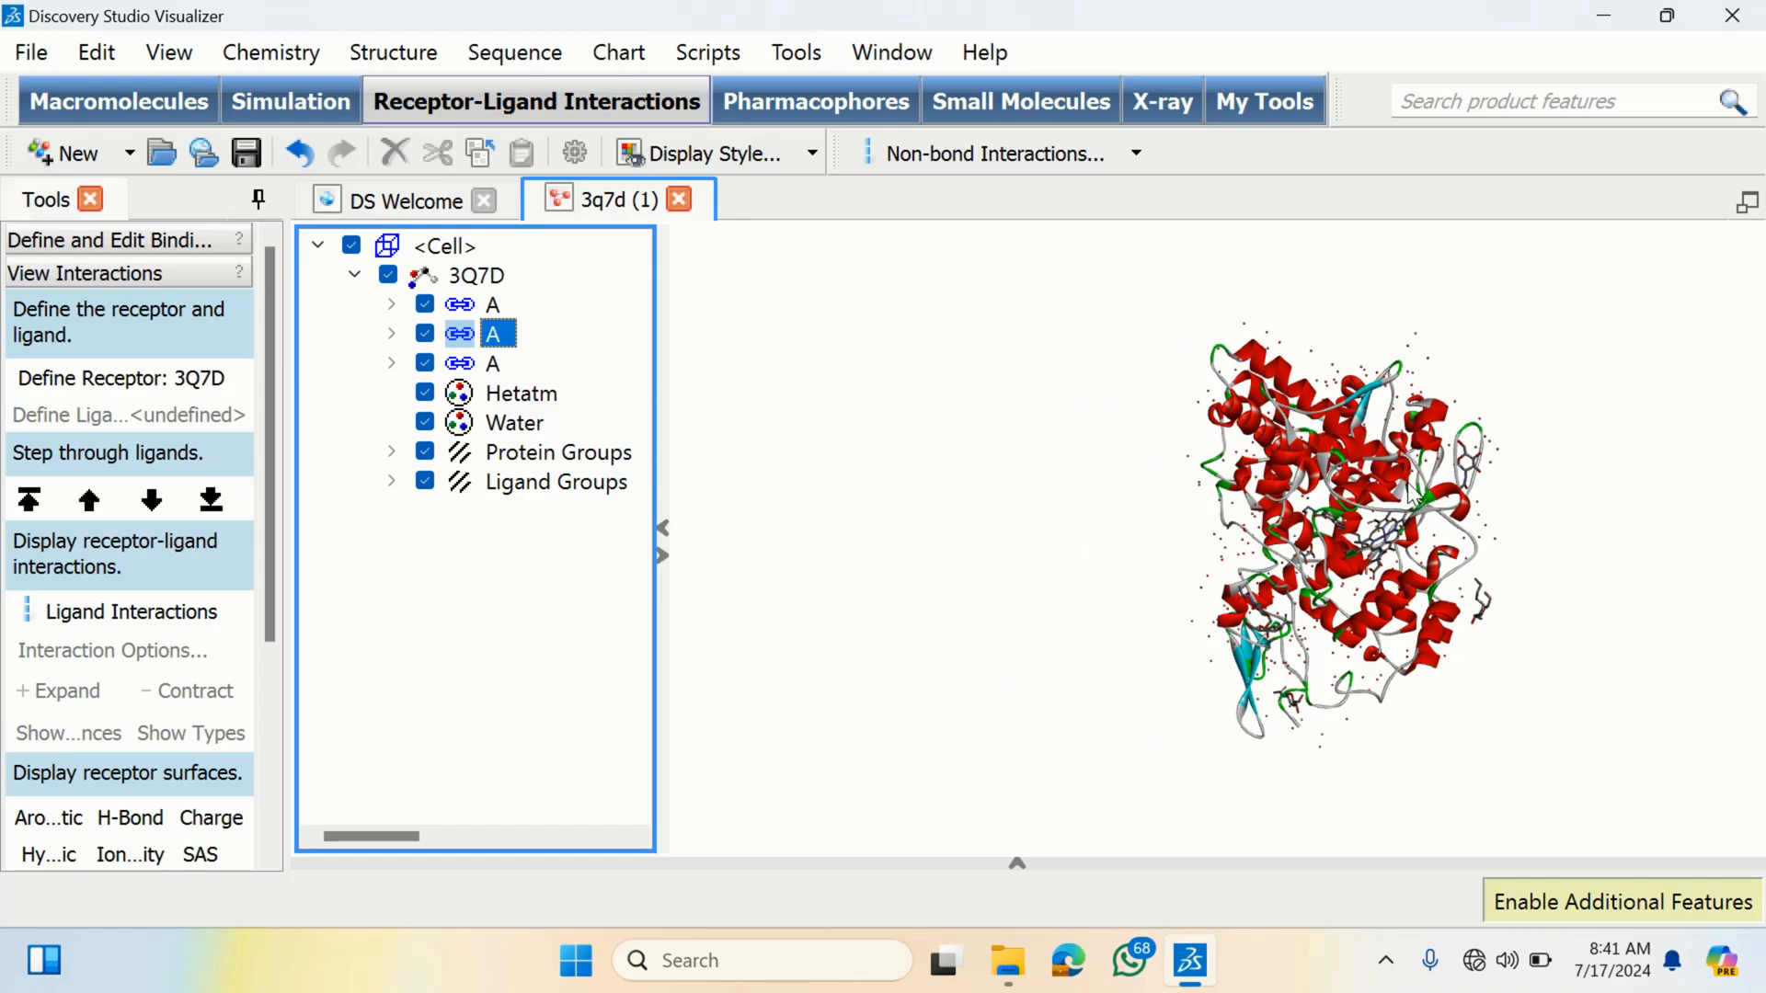
- Delete the third chain A entry from the 3Q7D hierarchy
click(1410, 486)
right_drag(1460, 470, 920, 512)
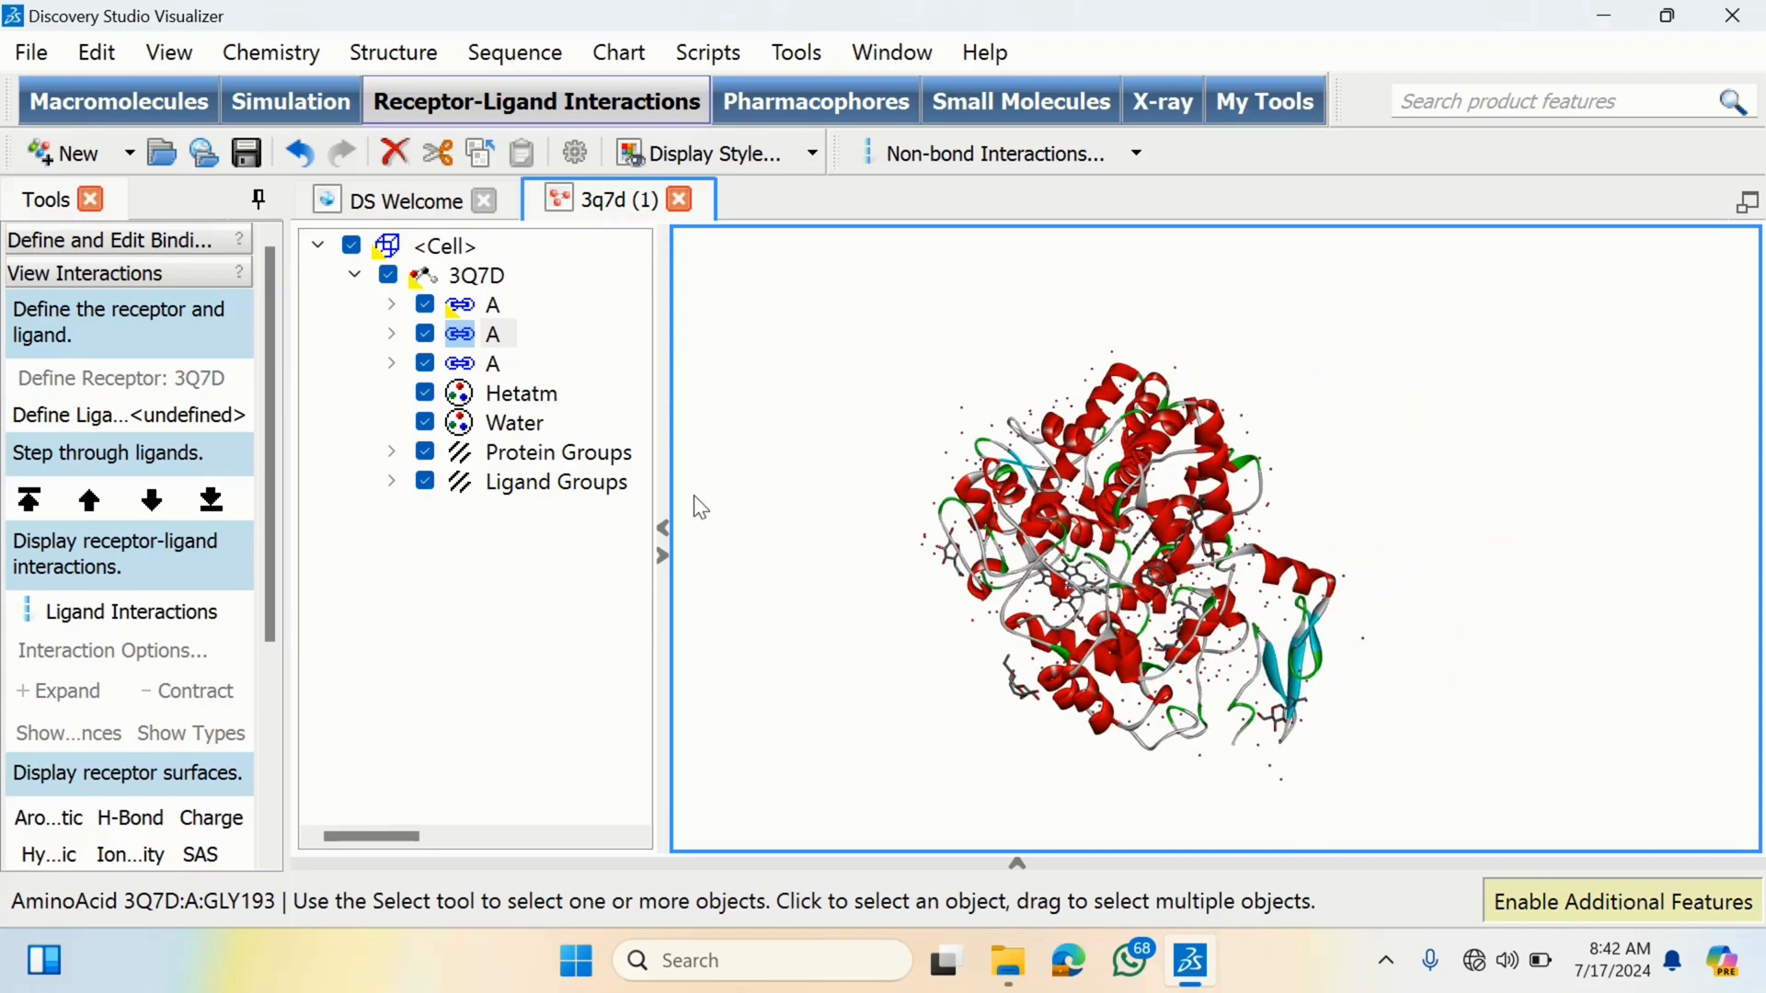
click(495, 365)
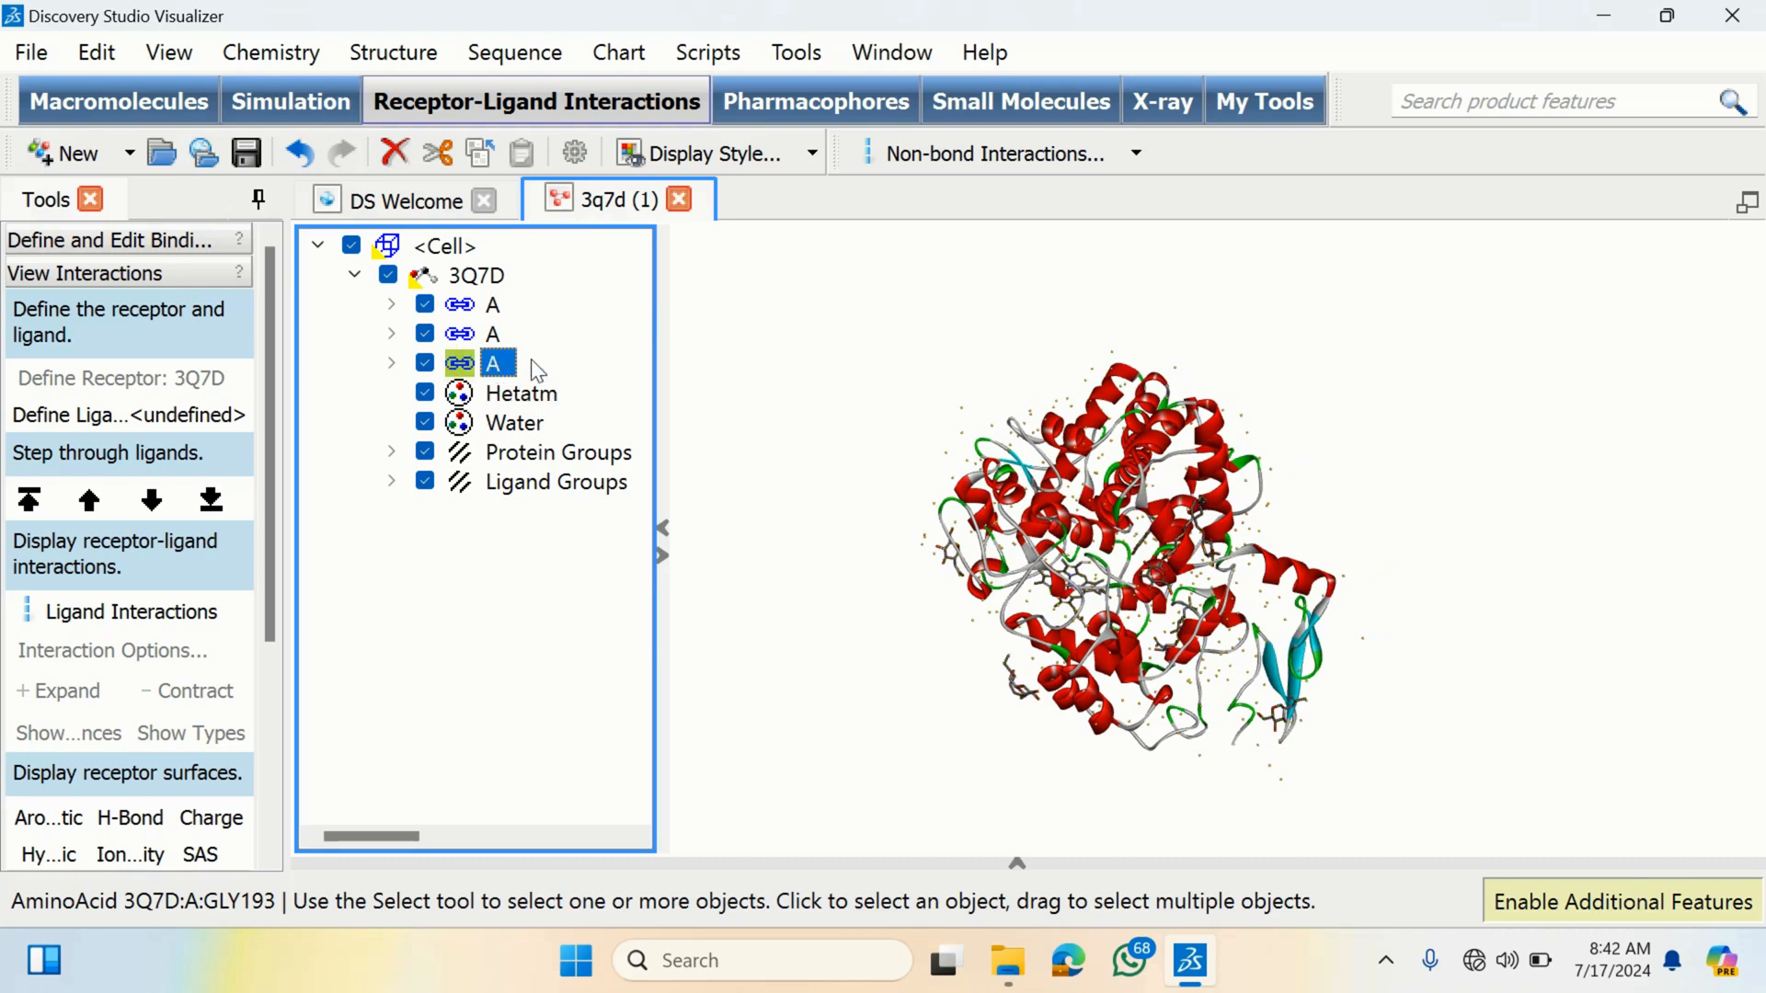
key(Delete)
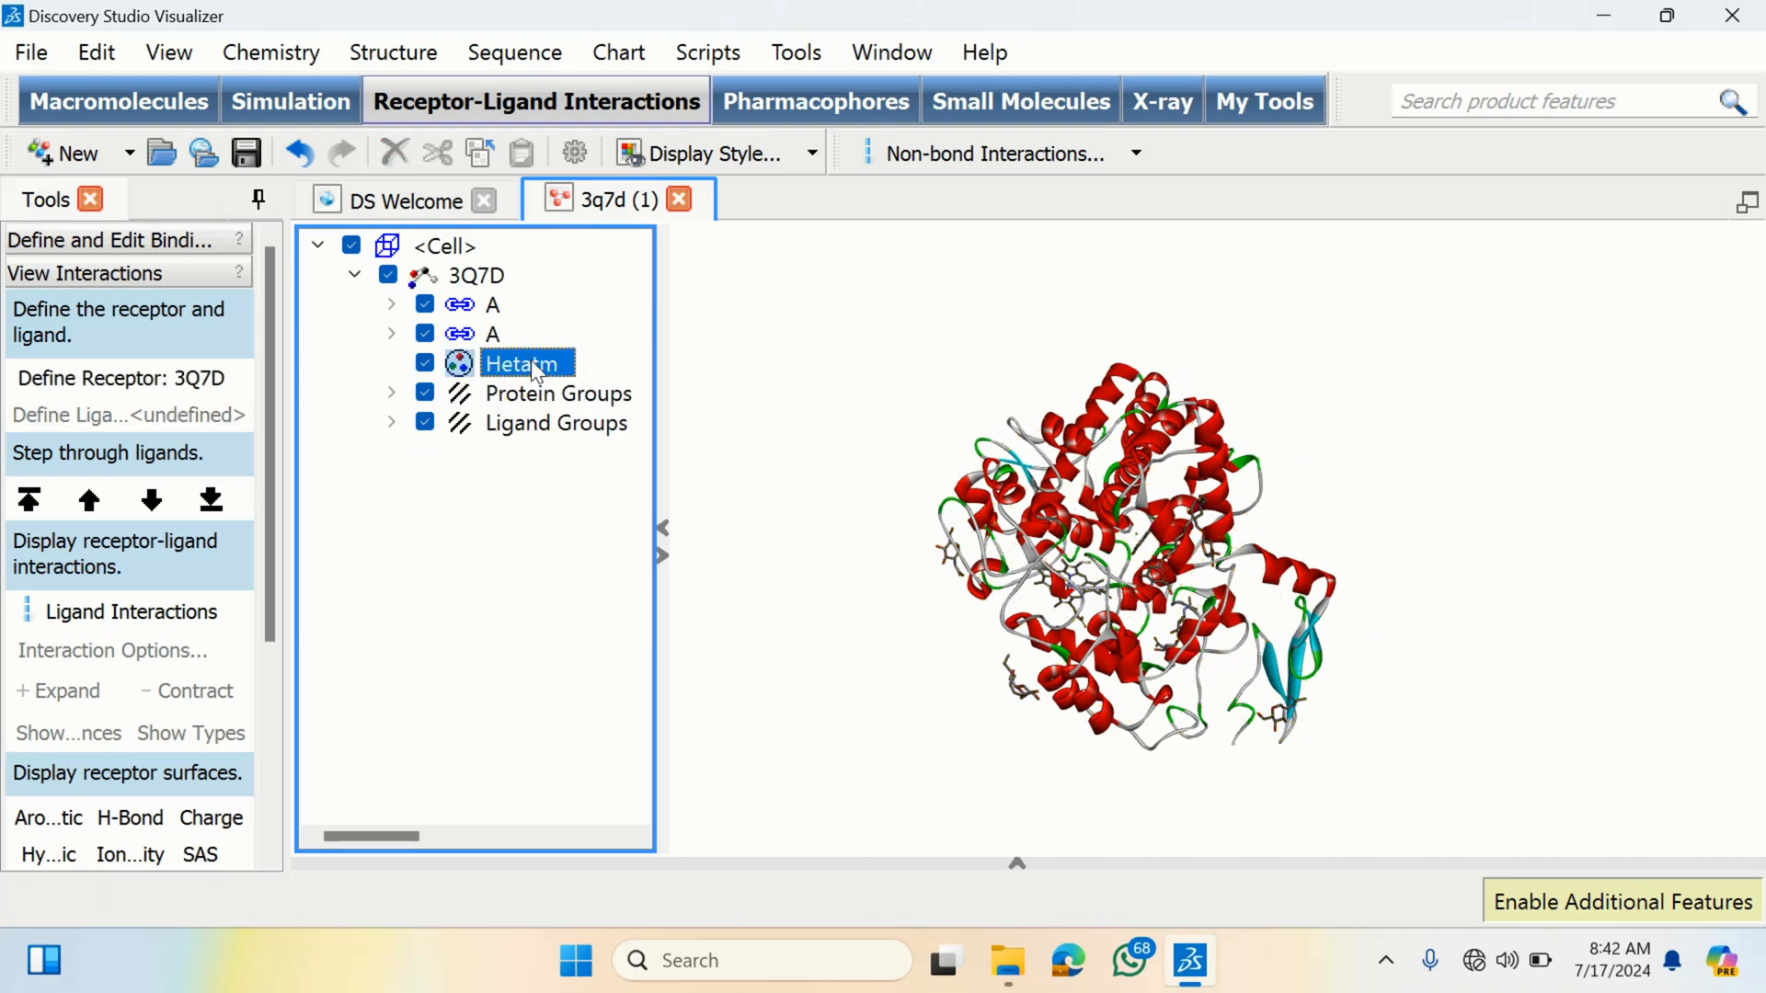
- Temporarily hide and re-show the first chain A to inspect the heteroatom ligands around the protein
drag(920, 492, 1085, 375)
drag(1145, 504, 915, 521)
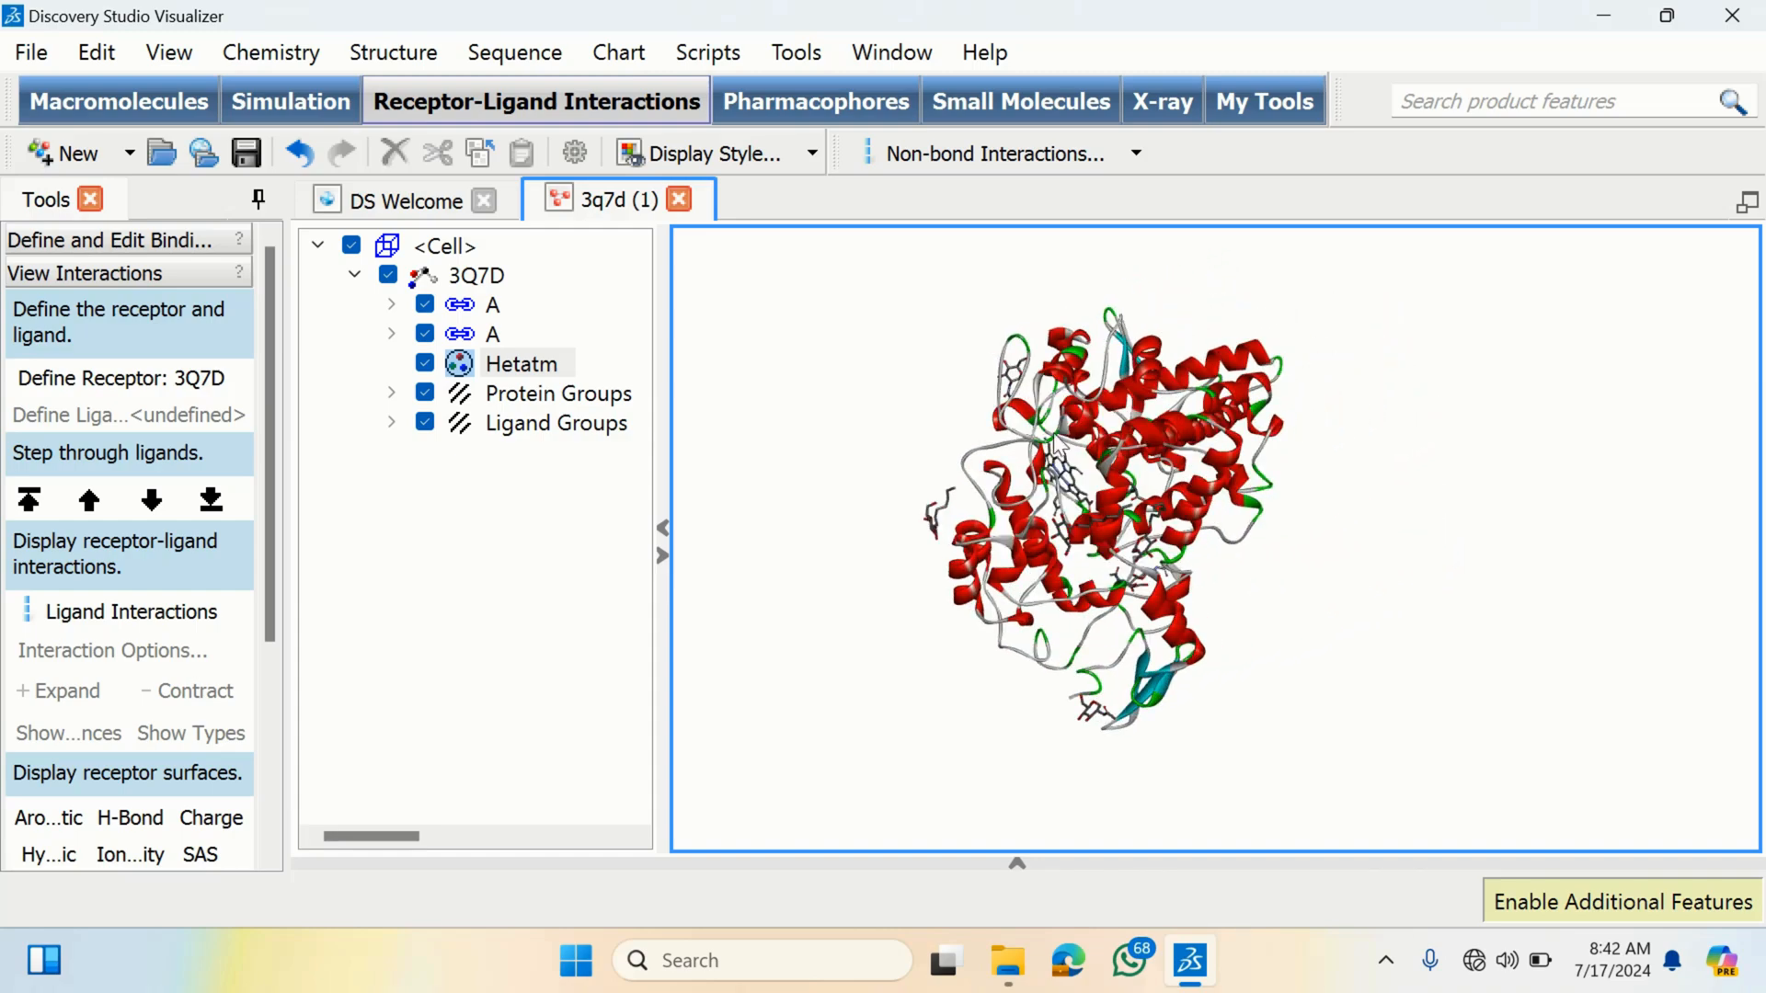
mouse_move(1098, 460)
mouse_down()
mouse_move(1092, 526)
mouse_move(1149, 436)
mouse_move(1082, 439)
mouse_up()
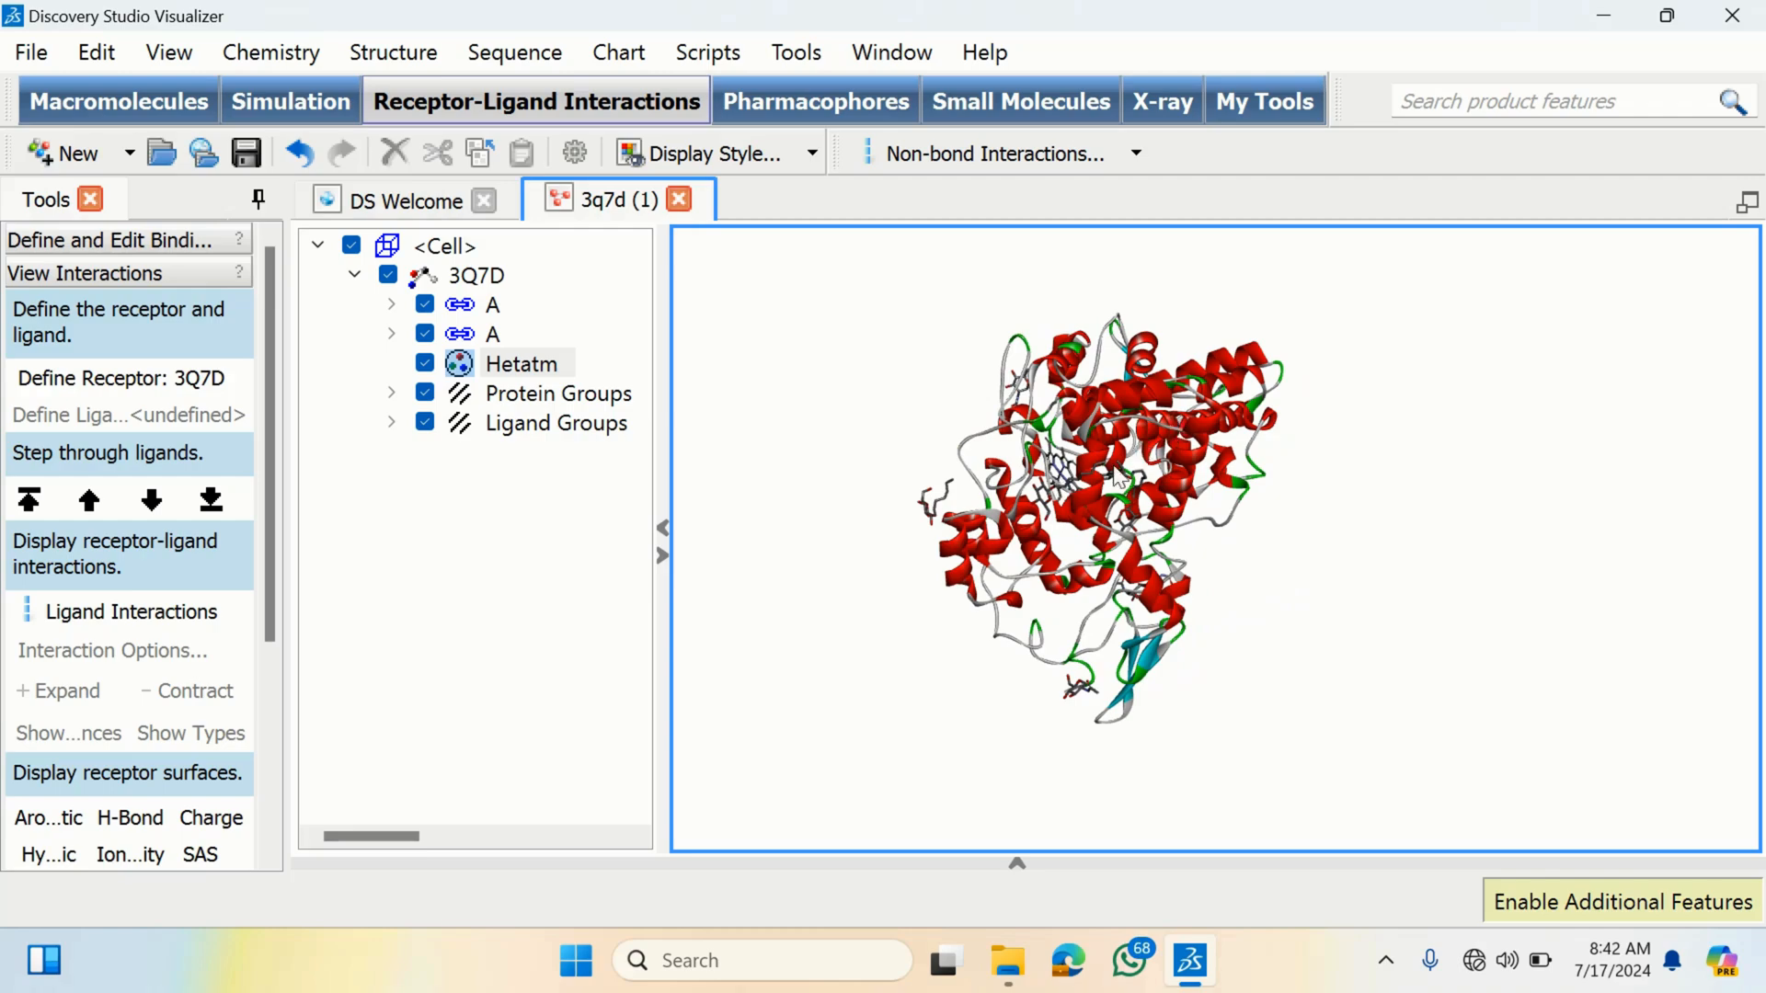
drag(1019, 486, 1046, 523)
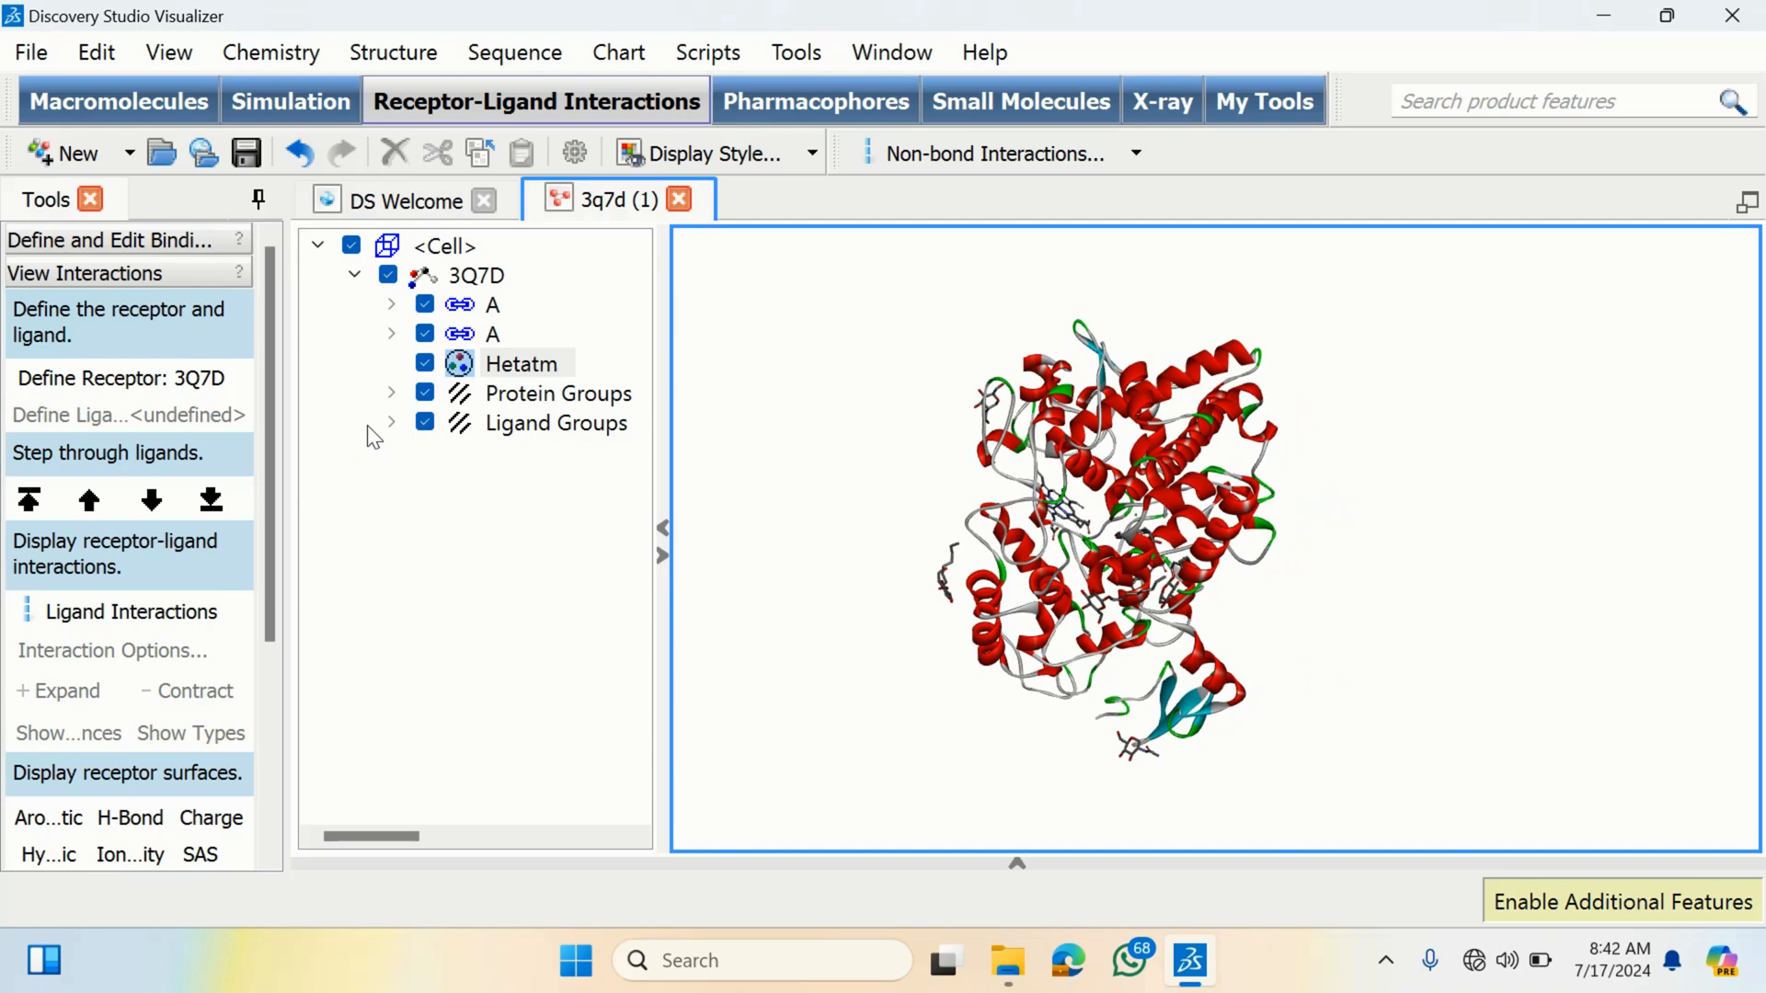
click(425, 305)
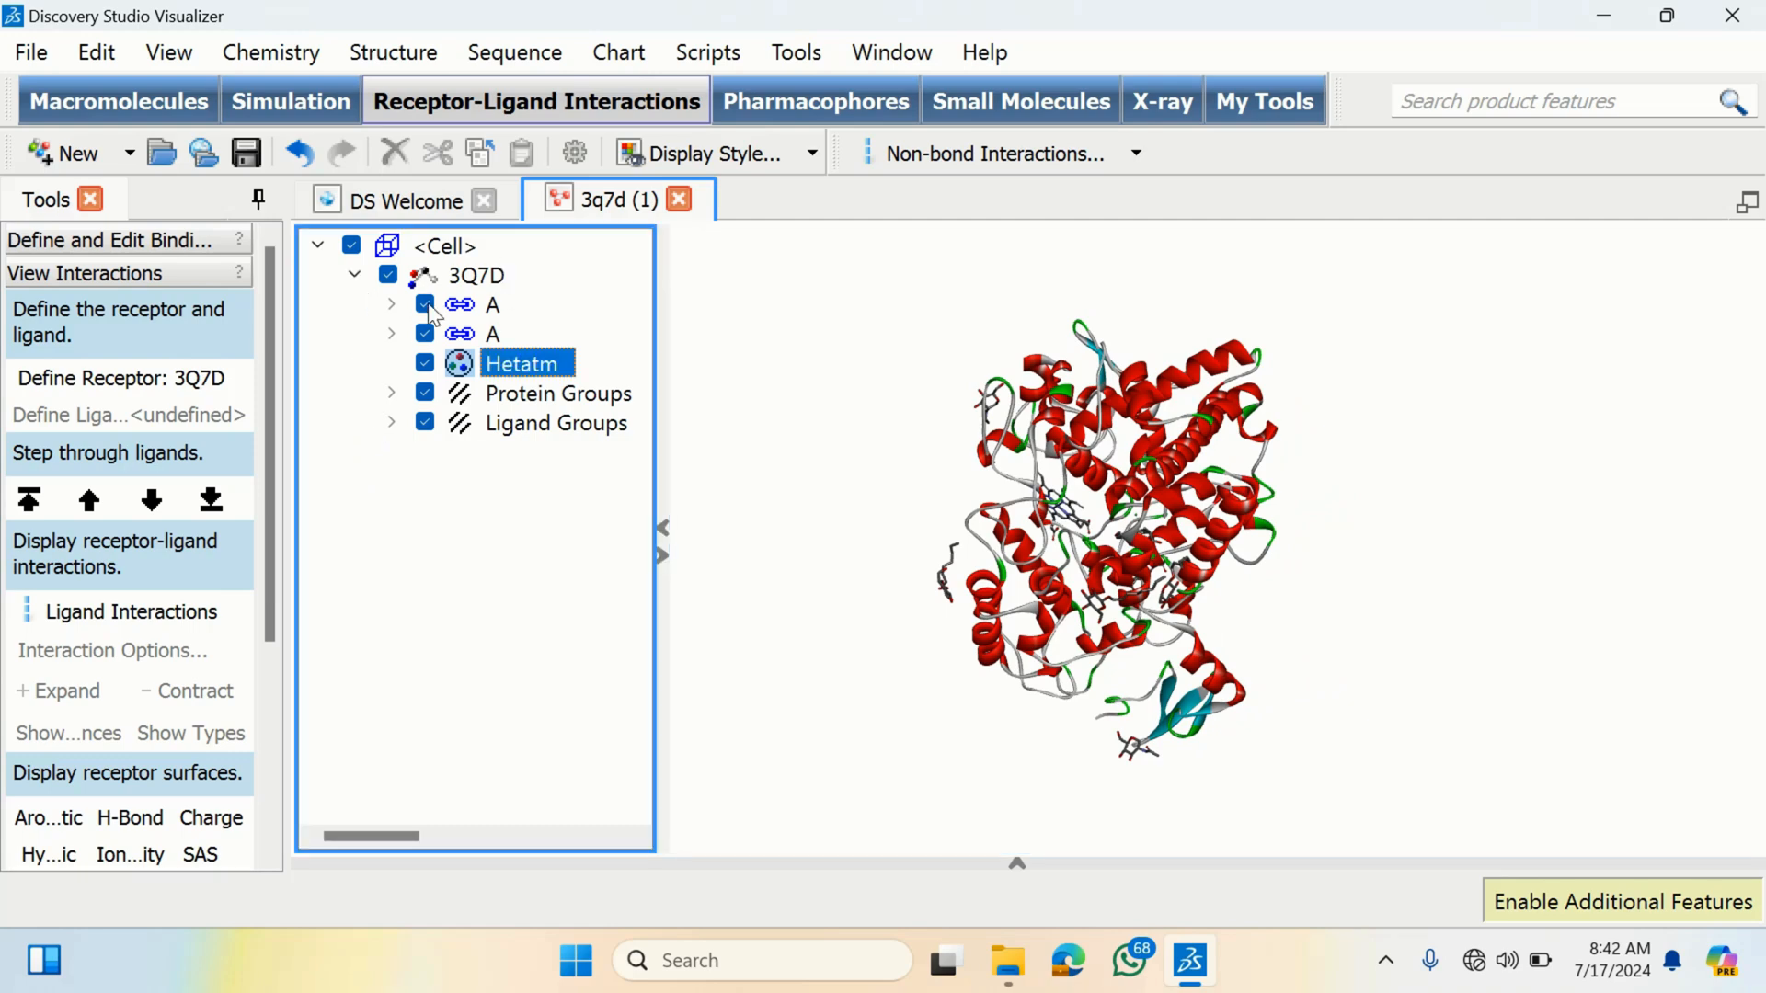
drag(1005, 513, 1002, 602)
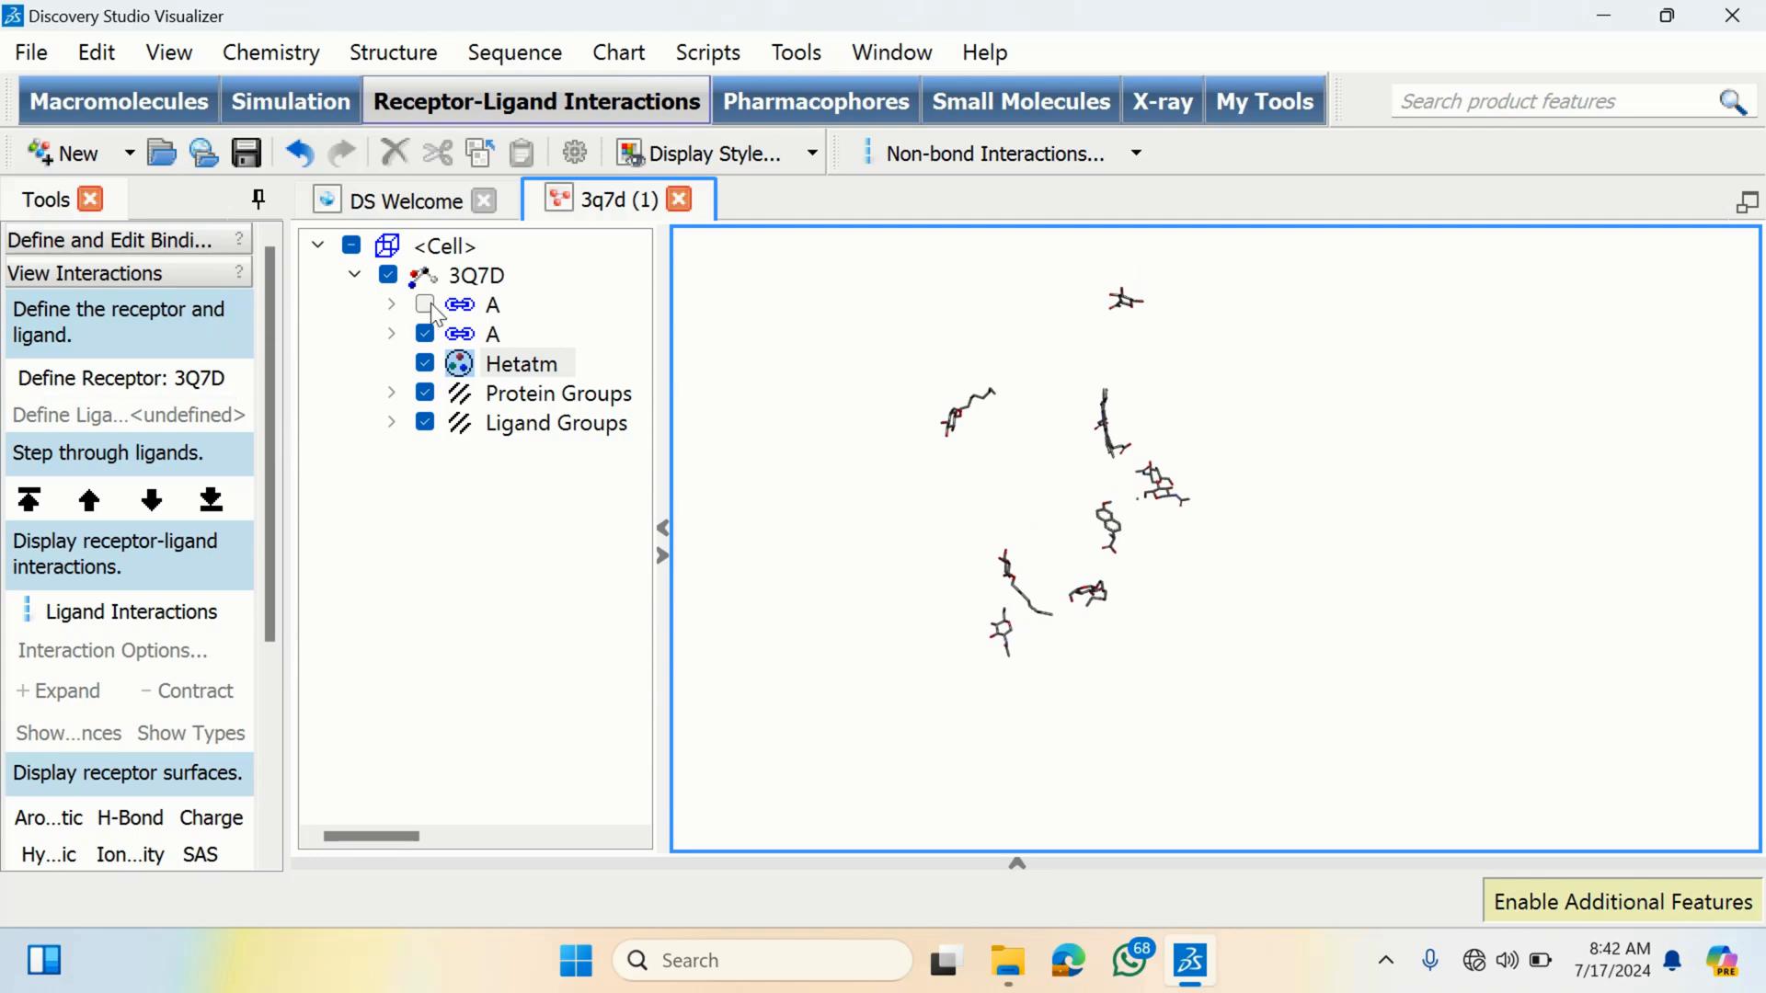
click(425, 305)
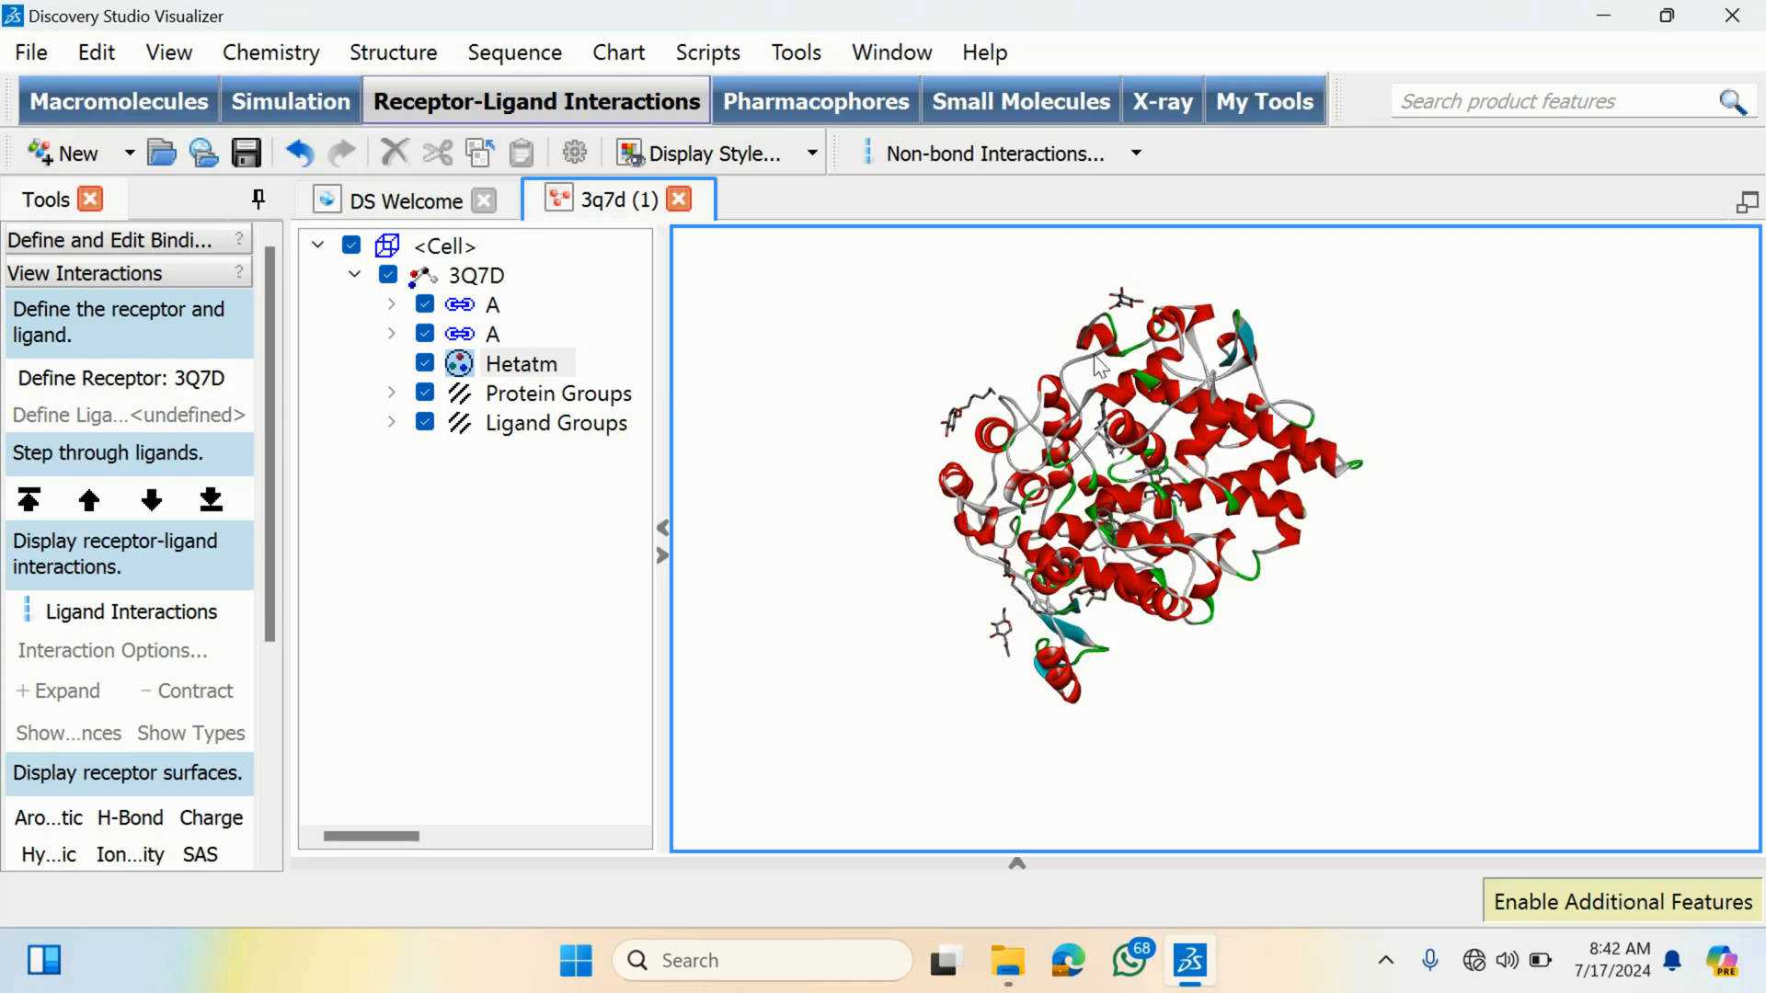
- Rotate the remaining protein to examine its structure and bound ligands from several angles
mouse_move(1100, 366)
mouse_down()
mouse_move(1195, 433)
mouse_move(1085, 377)
mouse_up()
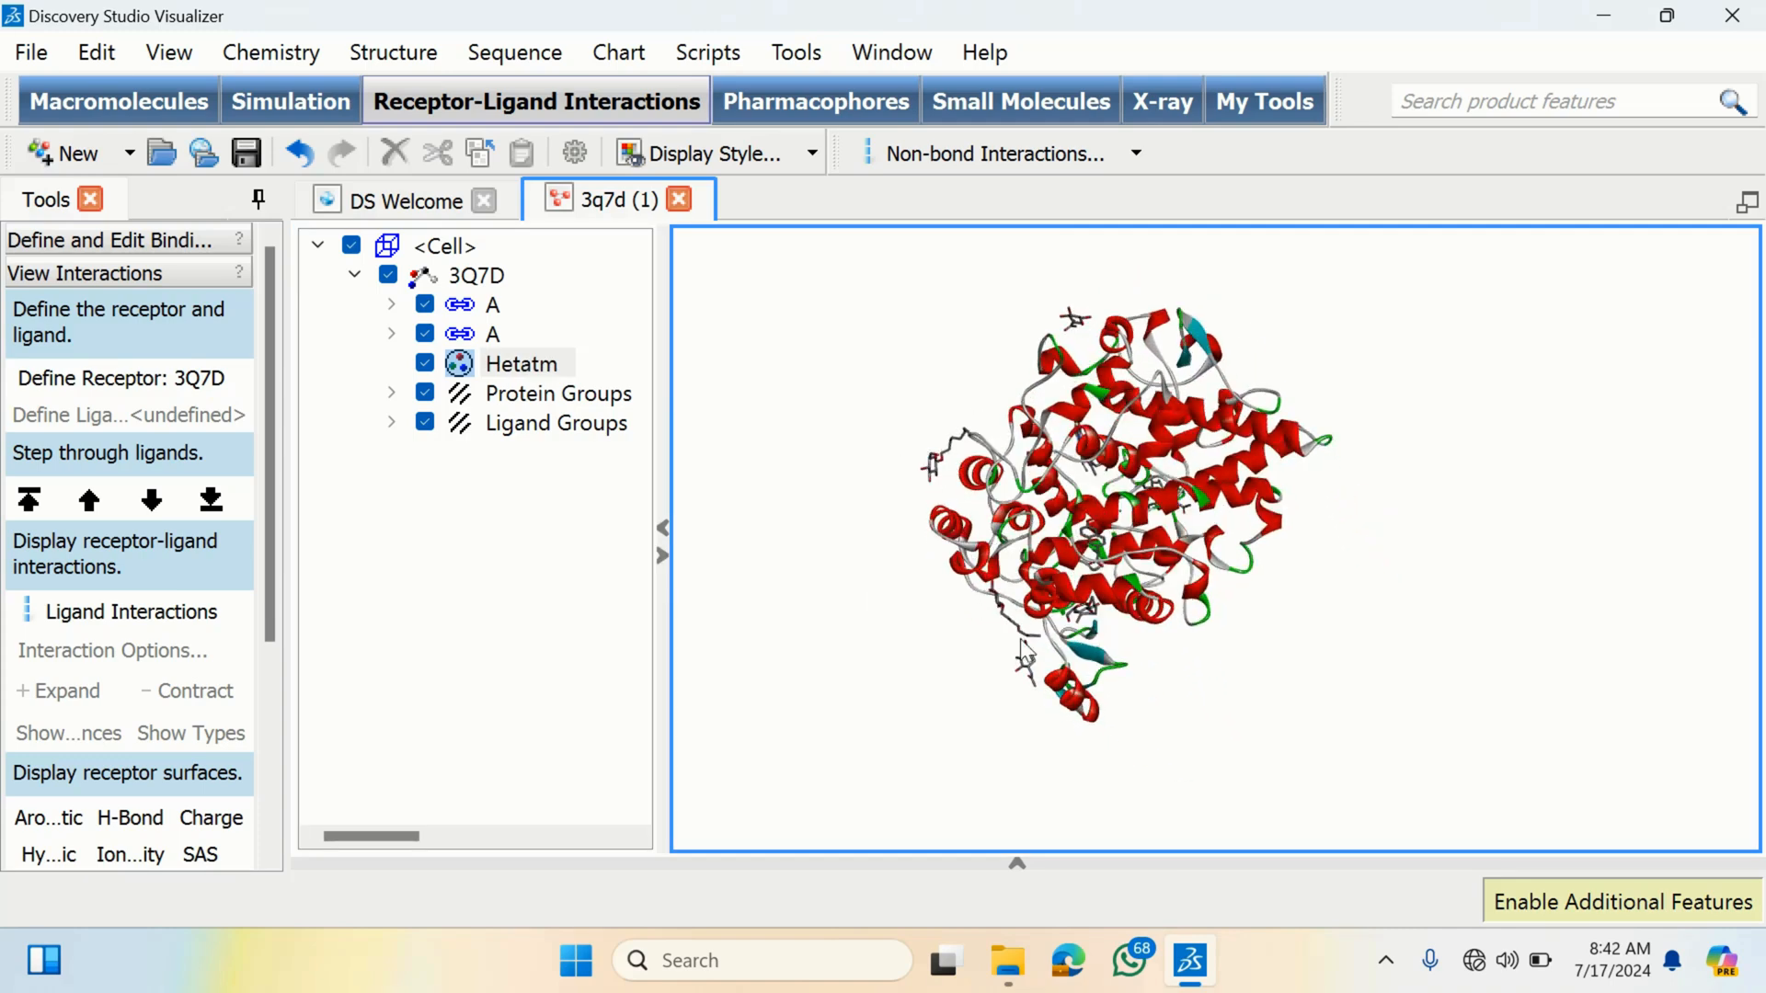
drag(1057, 458, 1166, 515)
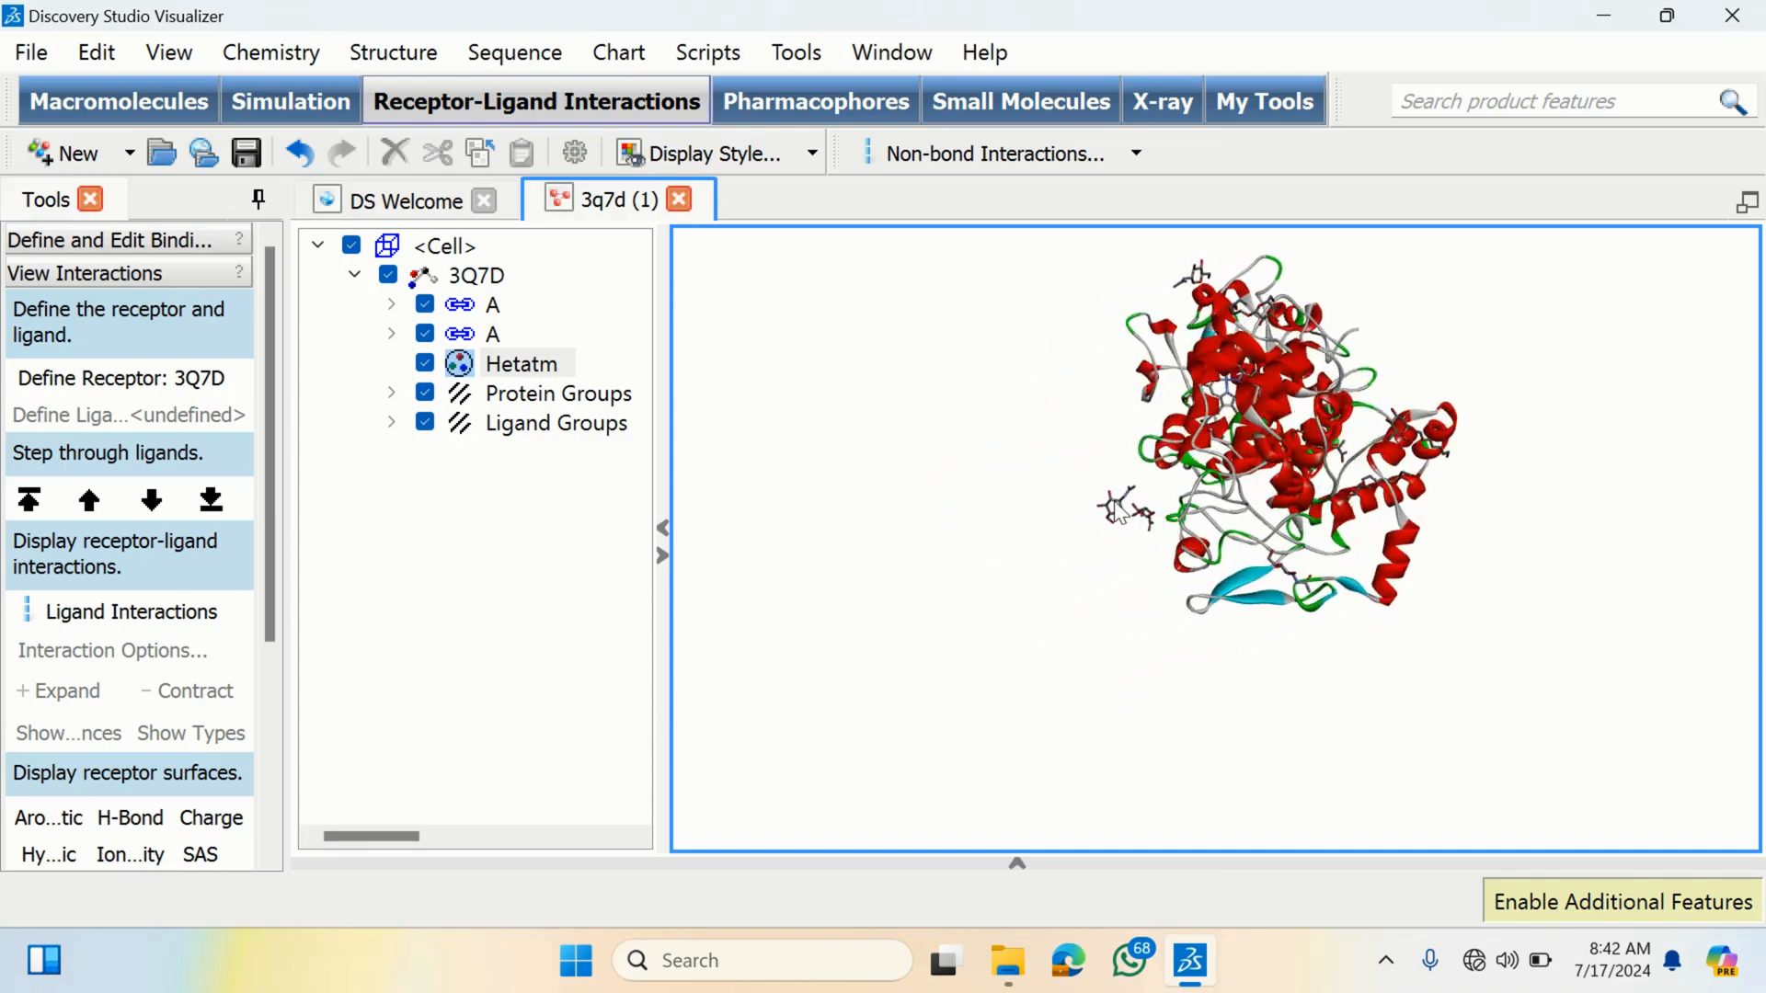
drag(1198, 402, 1324, 464)
drag(1377, 379, 1008, 550)
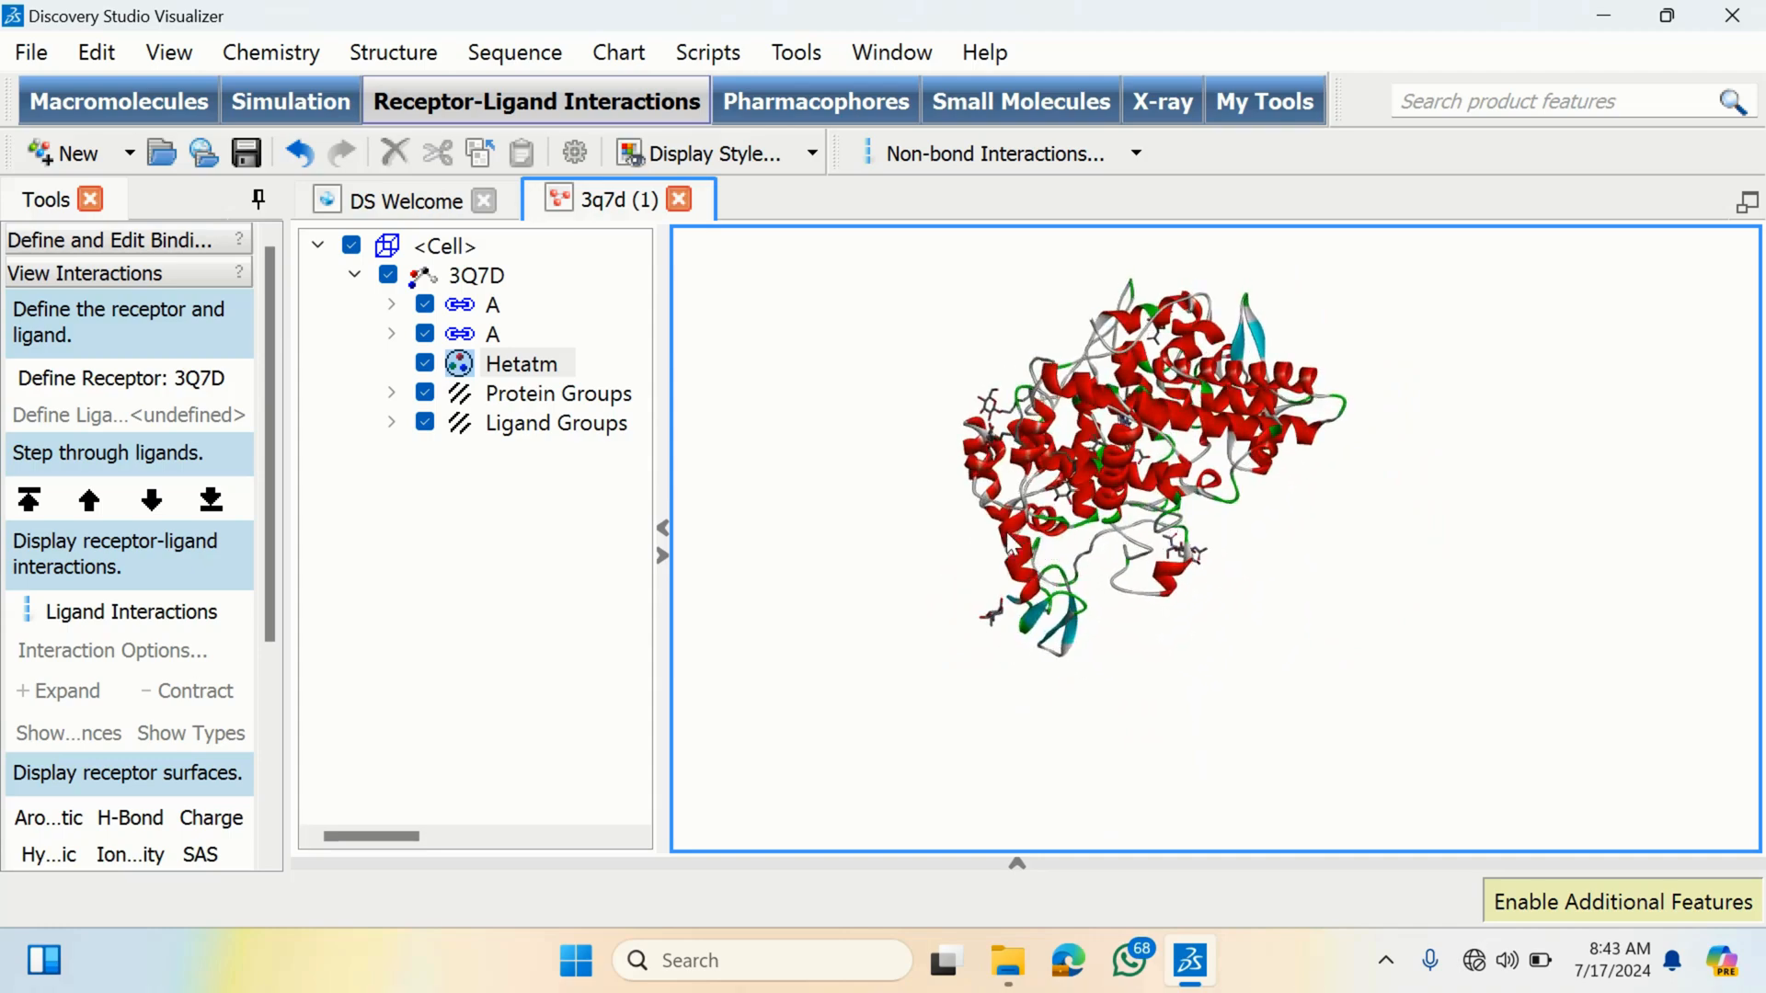
drag(1177, 464, 1193, 433)
drag(1104, 486, 1320, 559)
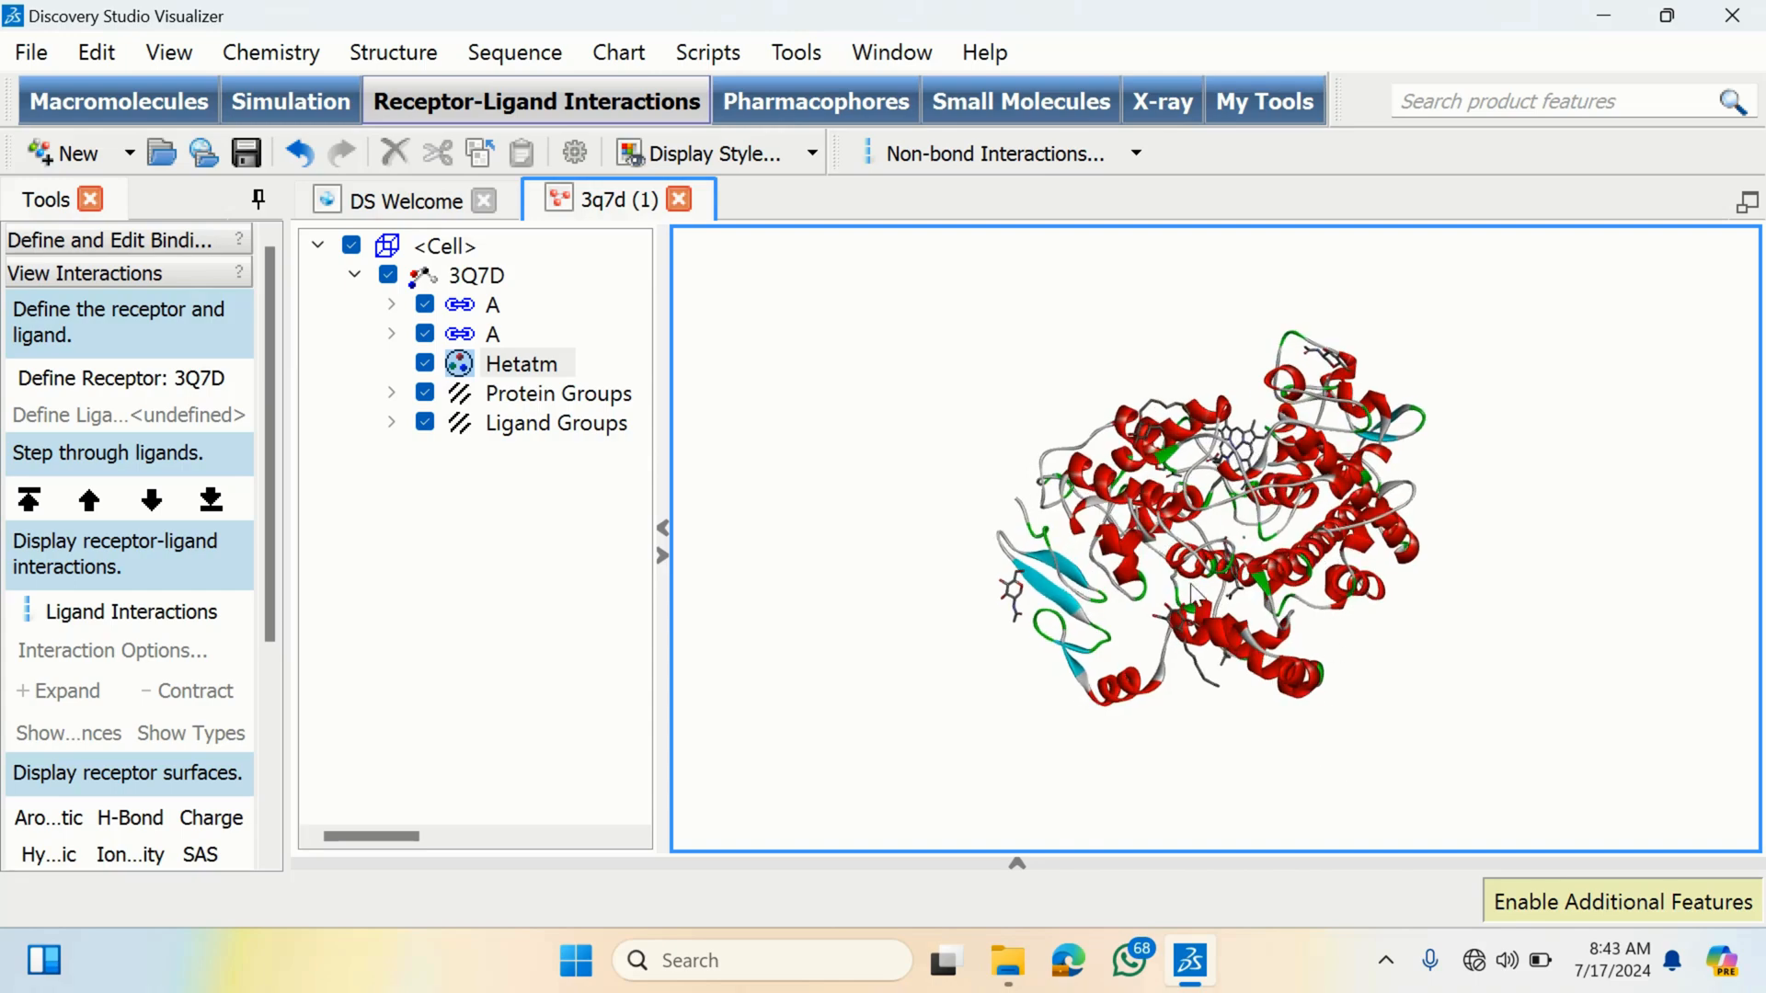
- Hide the first chain A and delete the two heteroatom ligands at the lower left of the view
drag(1192, 588, 1187, 561)
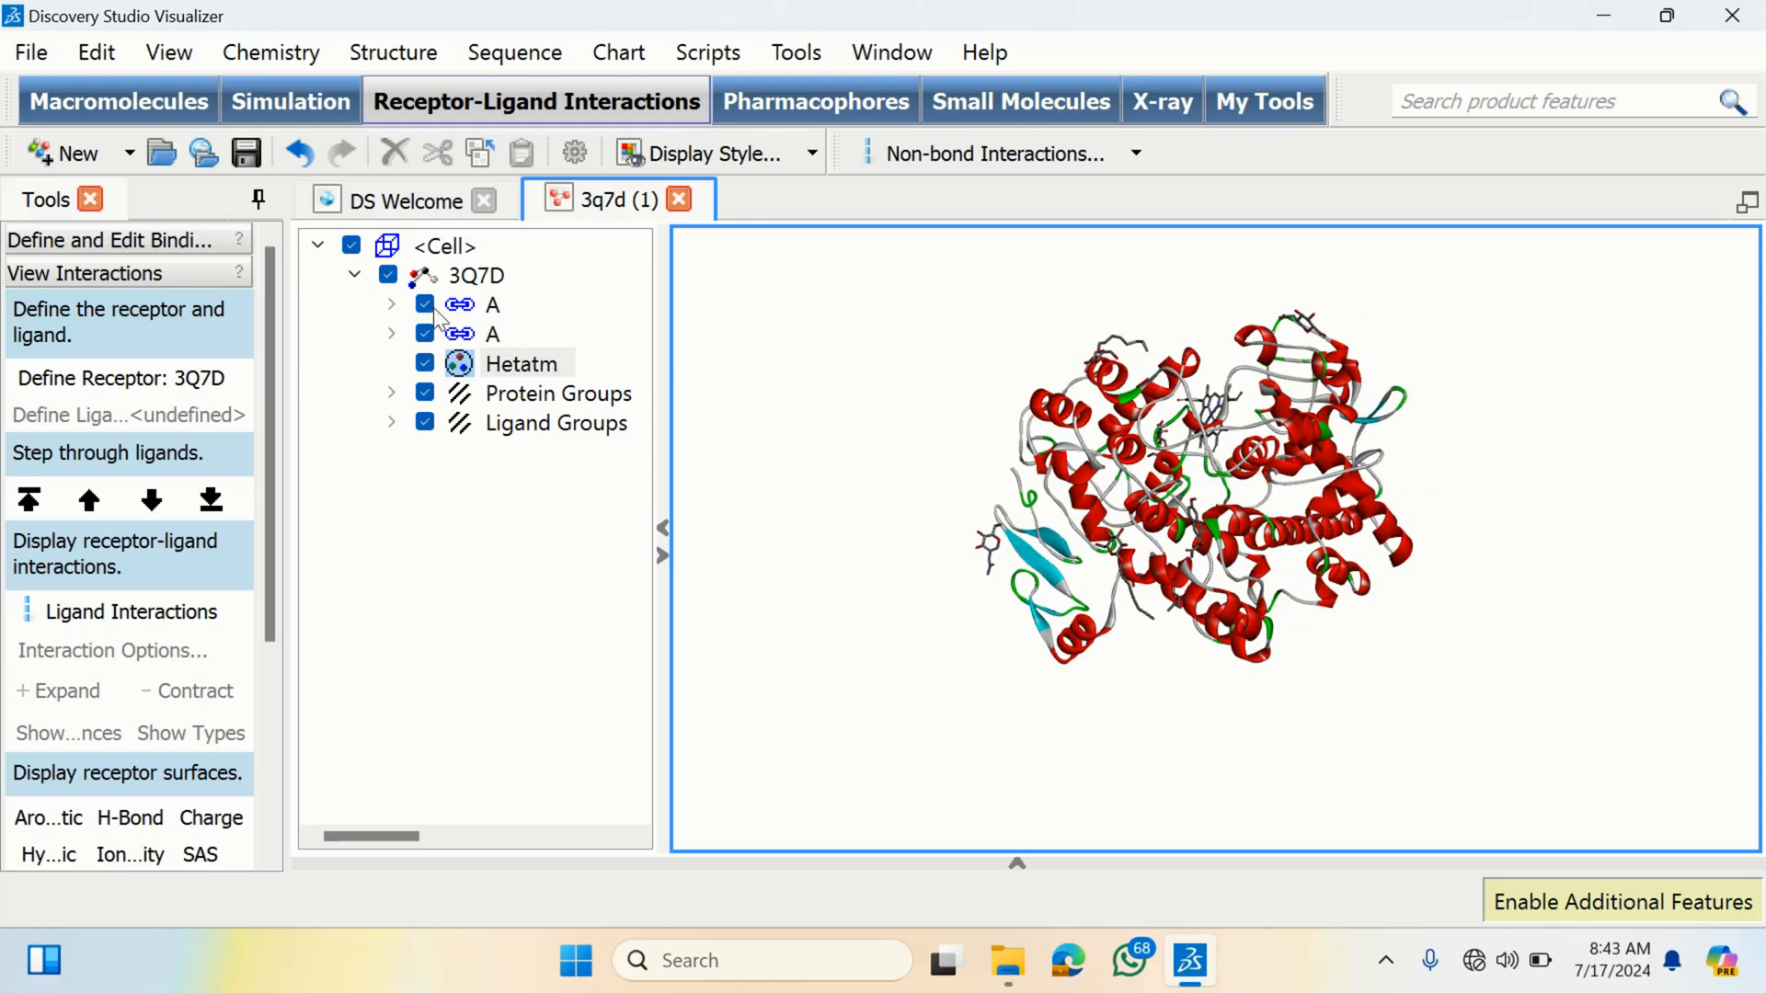
click(425, 305)
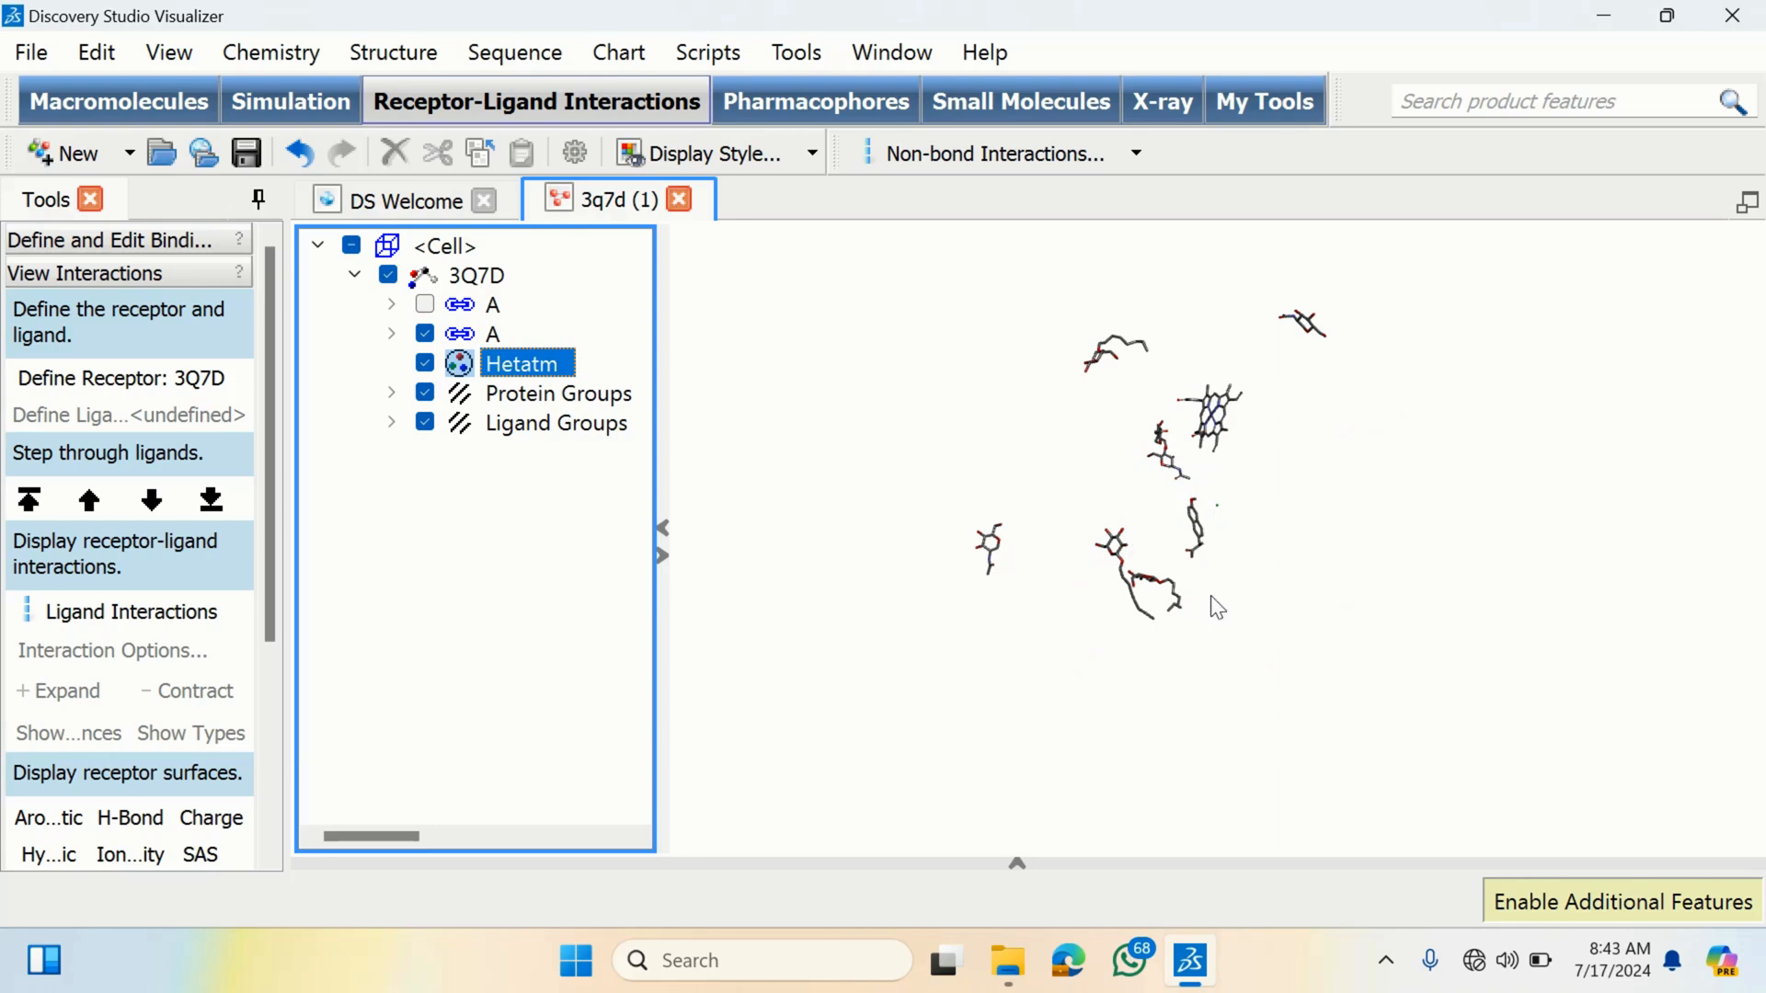
click(1116, 572)
mouse_move(1121, 575)
mouse_down()
mouse_move(1064, 473)
mouse_move(974, 536)
mouse_move(1106, 651)
mouse_up()
drag(1187, 638, 1183, 633)
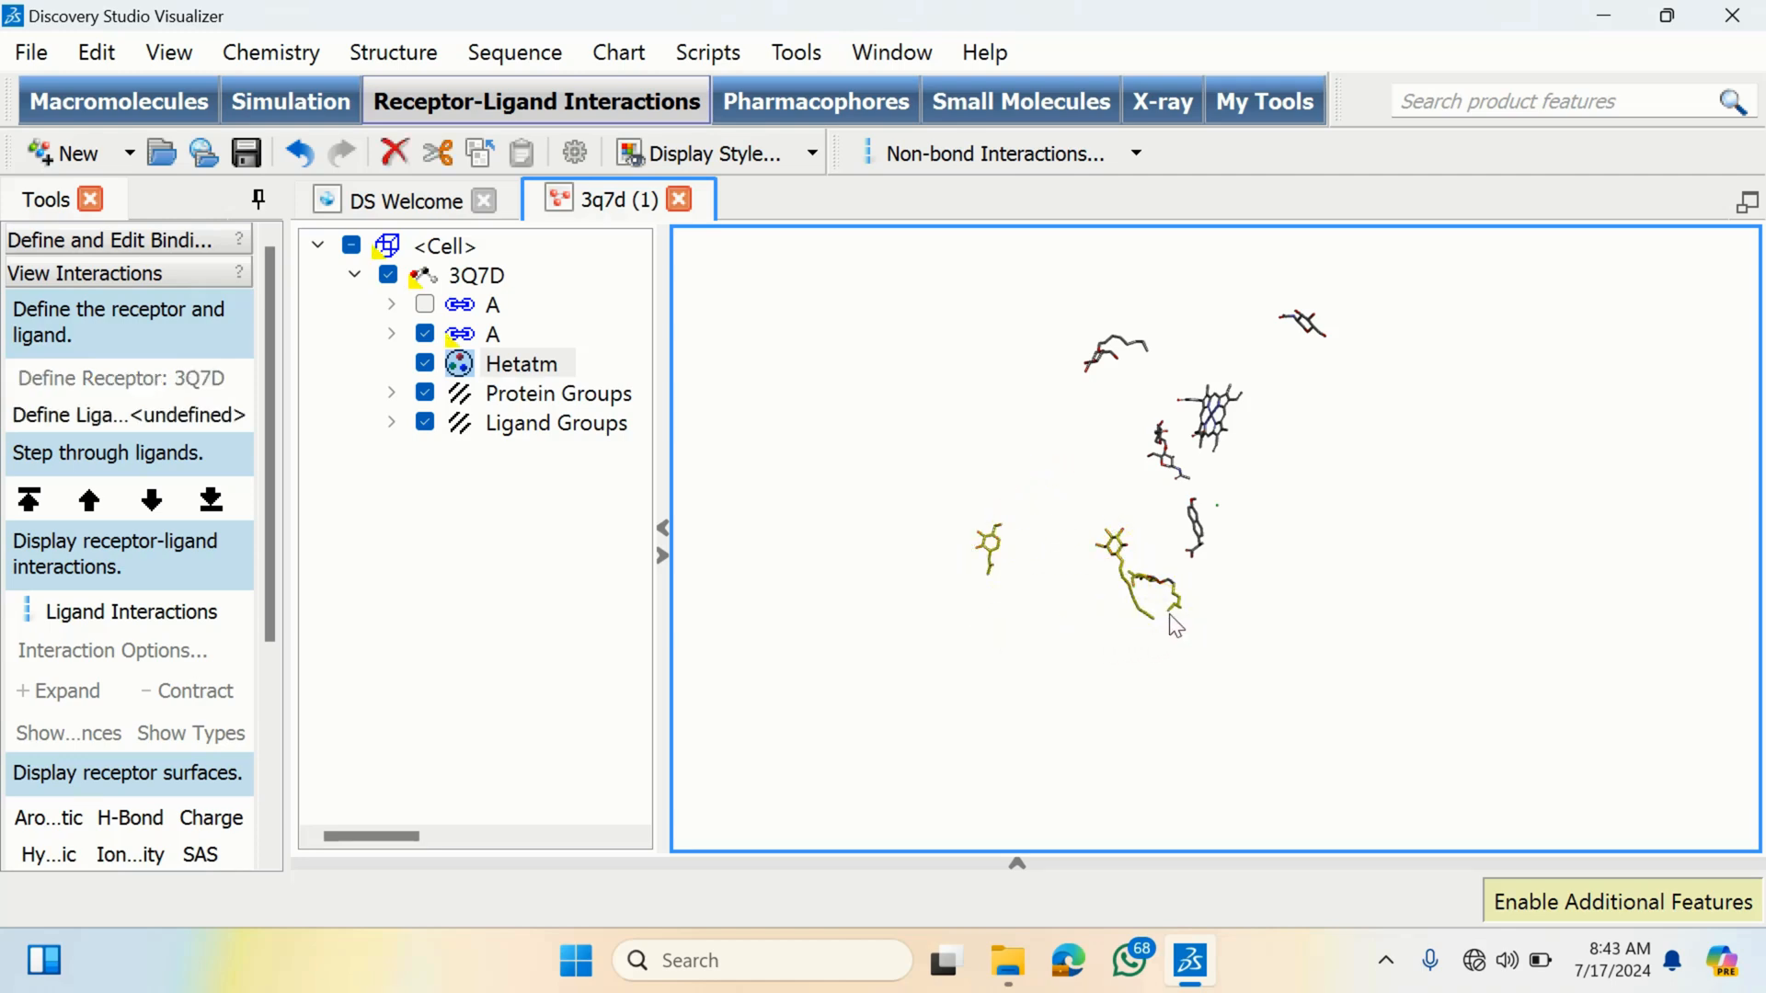
key(Delete)
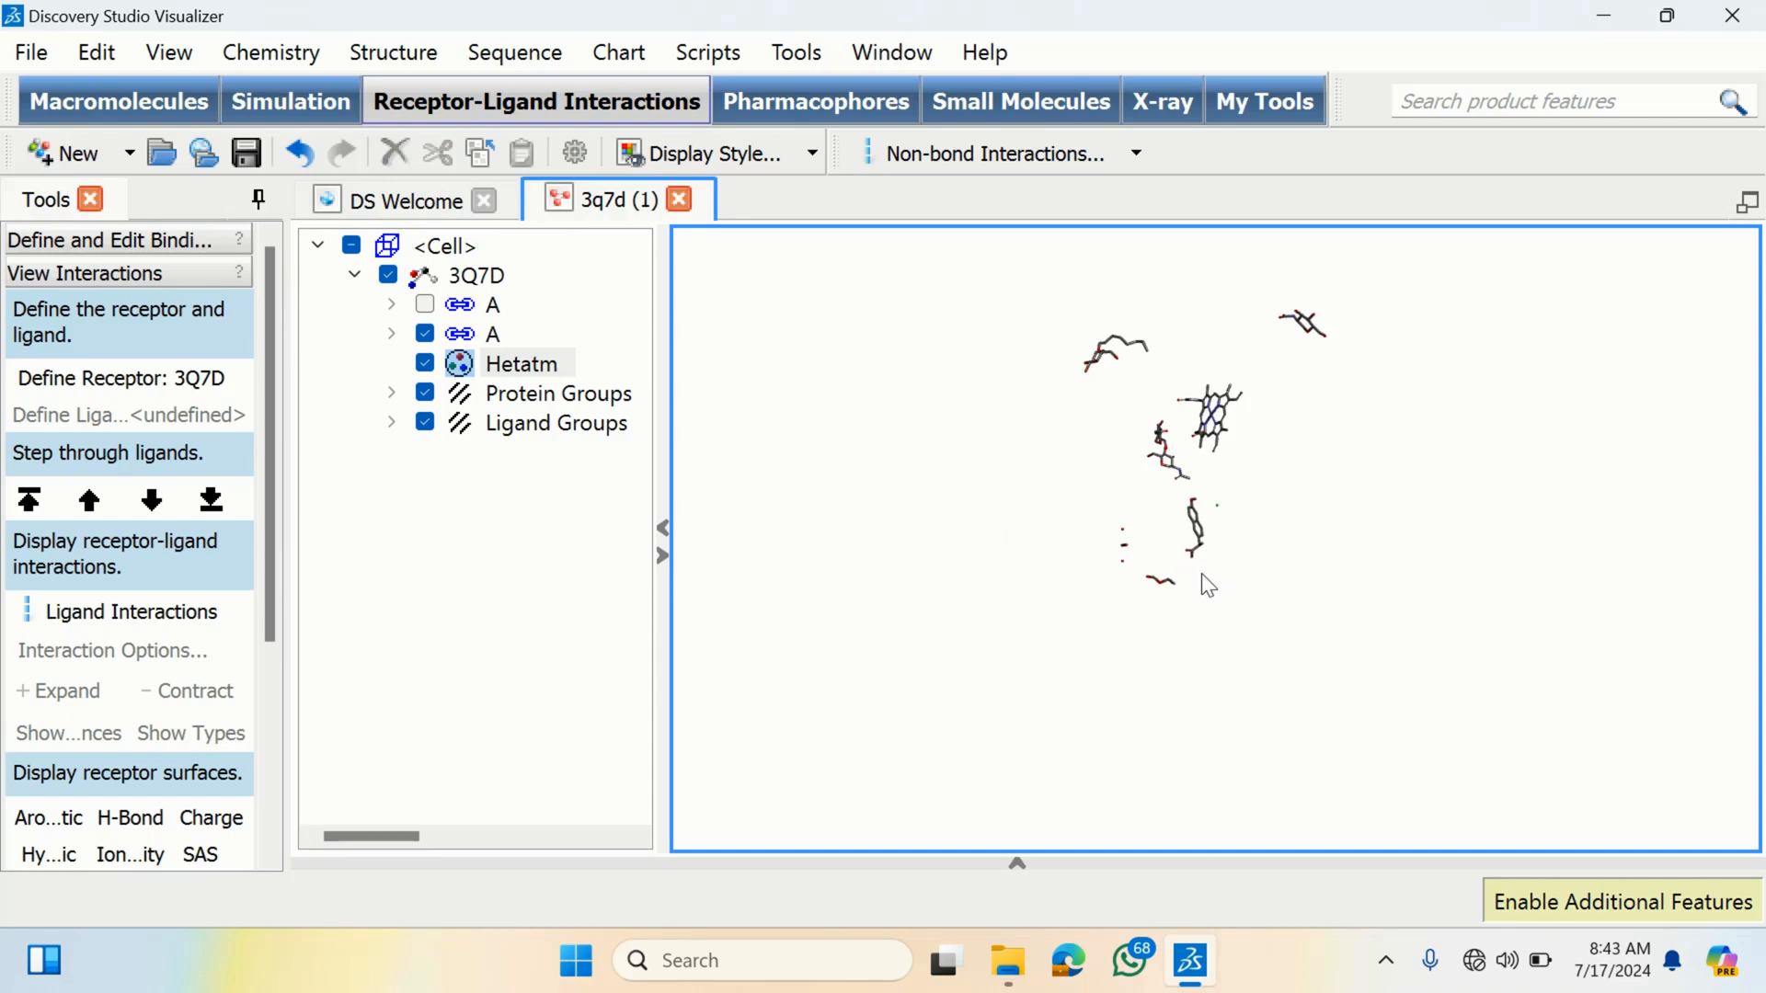
- Delete the stray fragments near the bottom and the ligand at the upper left of the view
mouse_move(1030, 505)
mouse_down()
mouse_move(1172, 649)
mouse_move(1188, 583)
mouse_up()
key(Delete)
mouse_move(1113, 395)
mouse_down()
mouse_move(1170, 356)
mouse_move(1057, 329)
mouse_up()
drag(1123, 387, 1119, 388)
key(Delete)
- Select and delete the ligand at the upper right of the view
mouse_move(1352, 305)
mouse_down()
mouse_move(1299, 305)
mouse_move(1326, 394)
mouse_up()
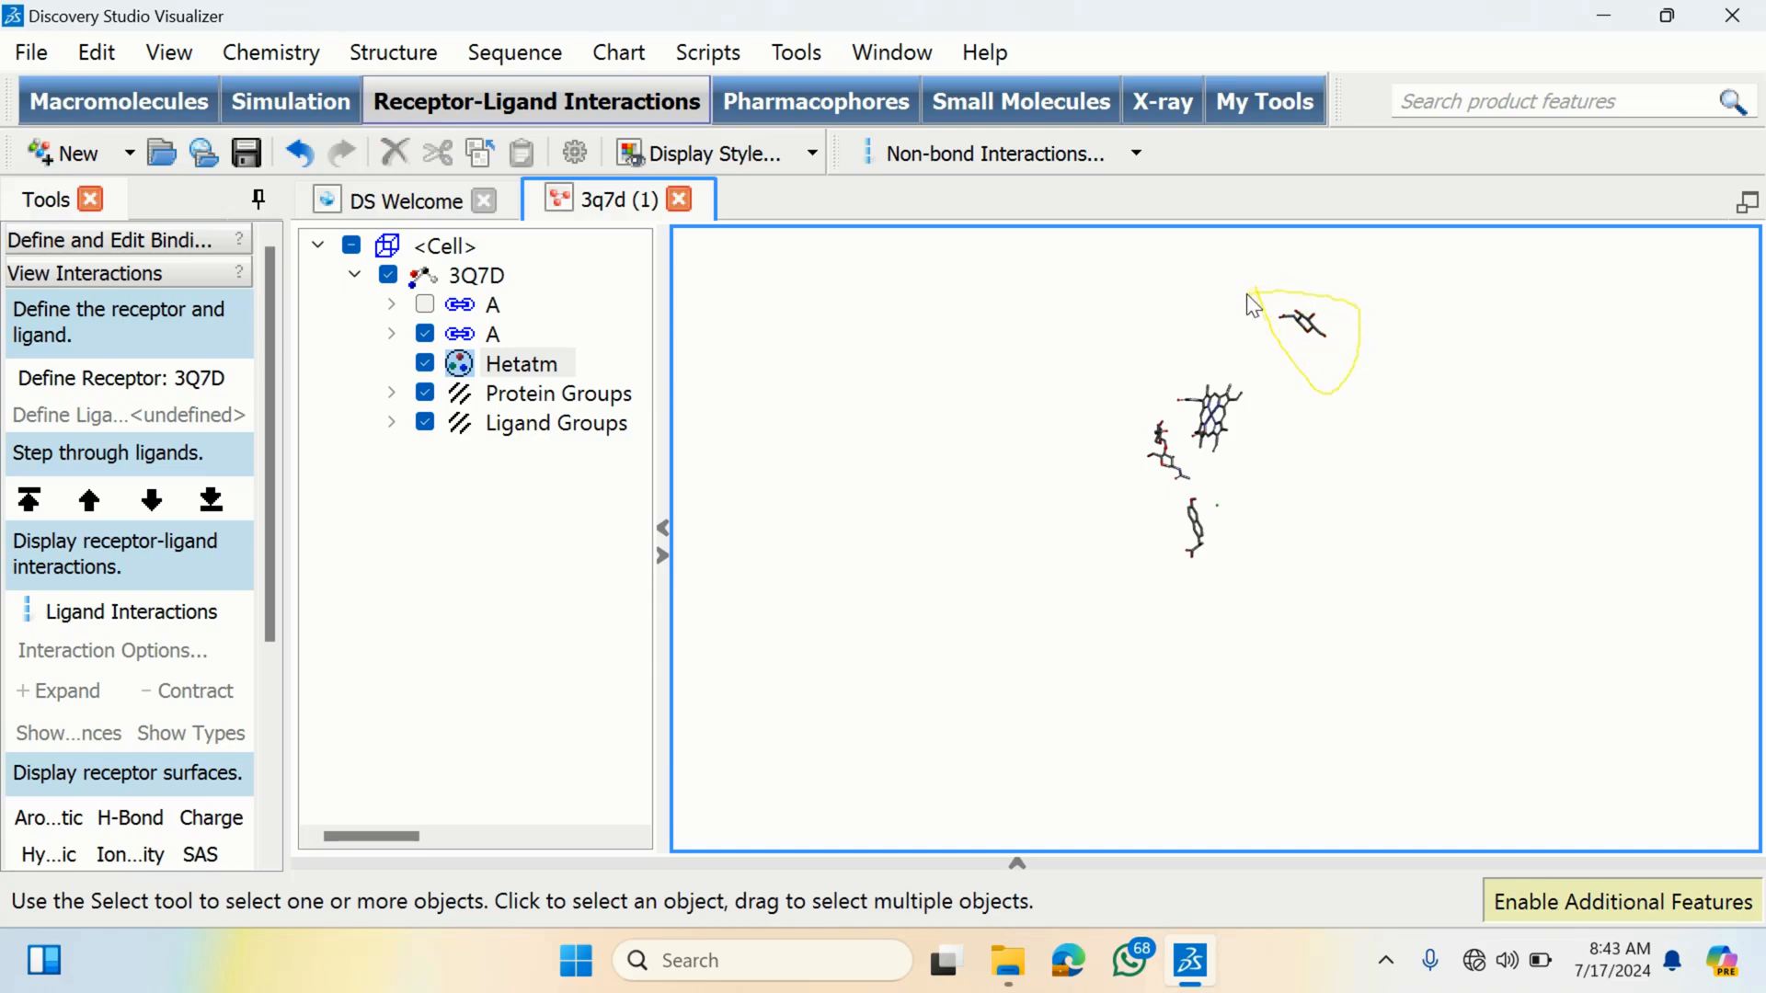
drag(1252, 304, 1250, 307)
right_drag(1262, 333, 1269, 412)
mouse_move(1277, 425)
mouse_down()
mouse_move(1325, 538)
mouse_move(1323, 450)
mouse_up()
key(Delete)
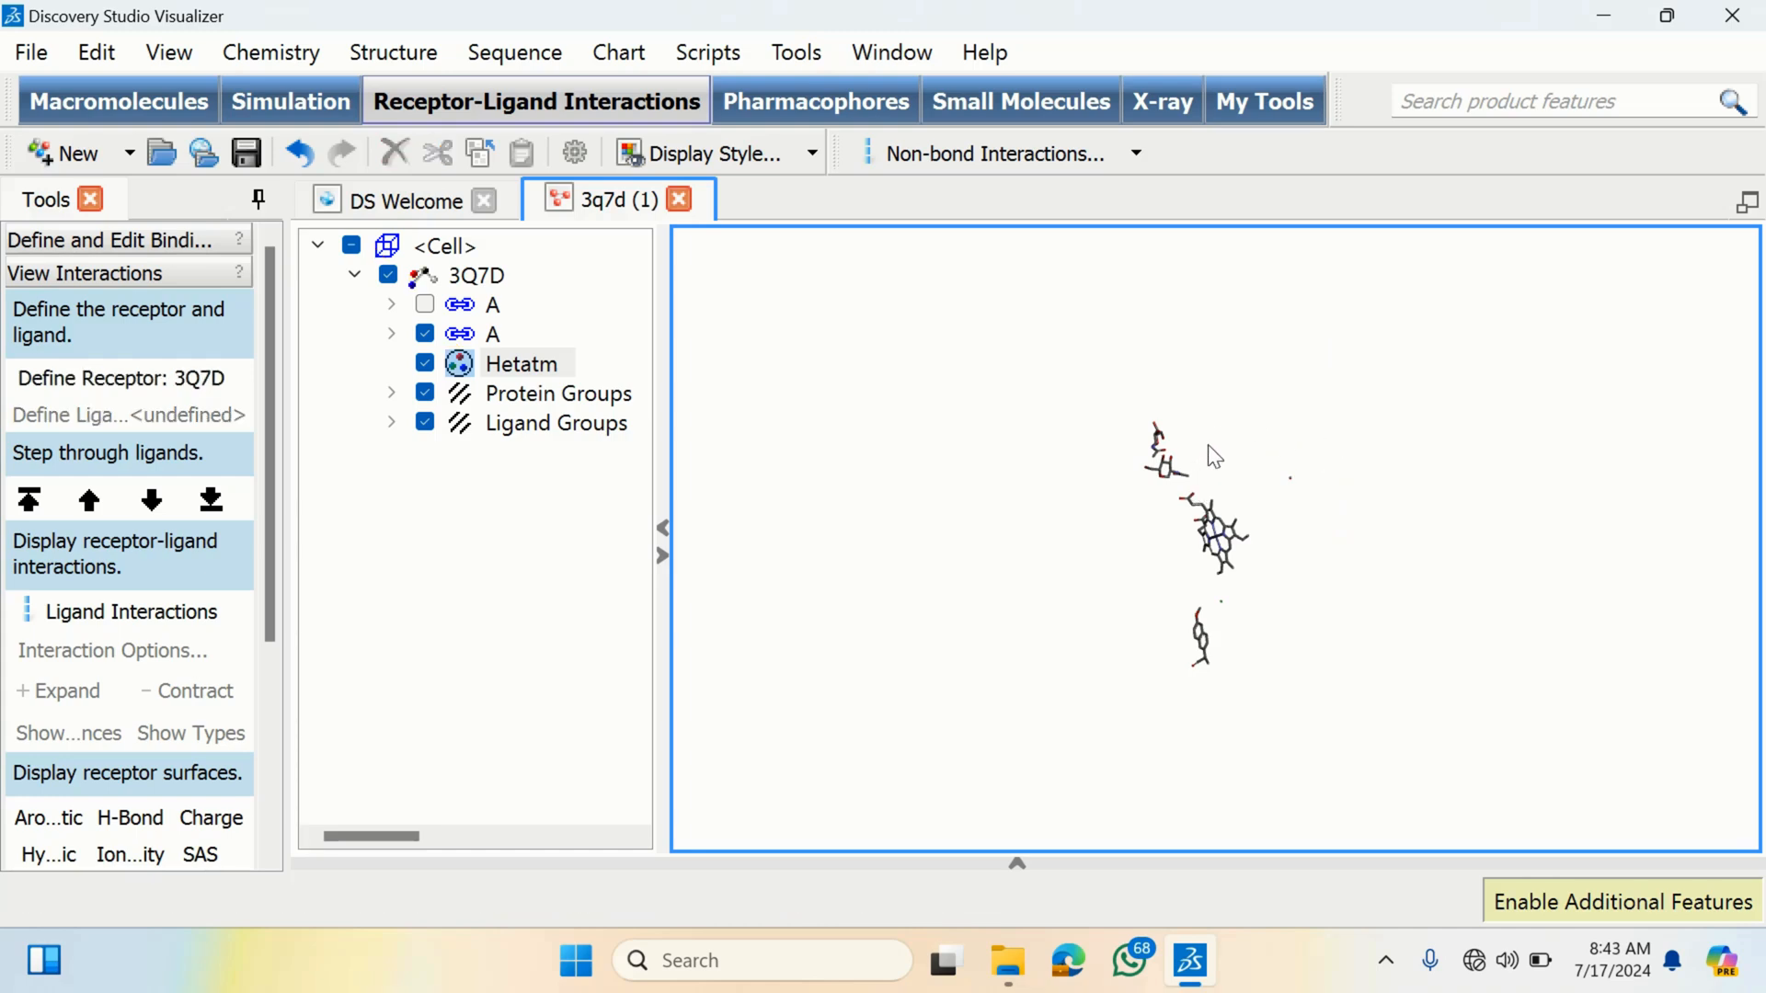
- Delete the small ligand beside the heme ring and the remaining stray atoms below it
drag(1133, 488, 1180, 502)
mouse_move(1150, 414)
mouse_down()
mouse_move(1137, 515)
mouse_move(1130, 488)
mouse_up()
key(Delete)
mouse_move(1221, 589)
mouse_down()
mouse_move(1212, 620)
mouse_move(1232, 591)
mouse_move(1213, 602)
mouse_up()
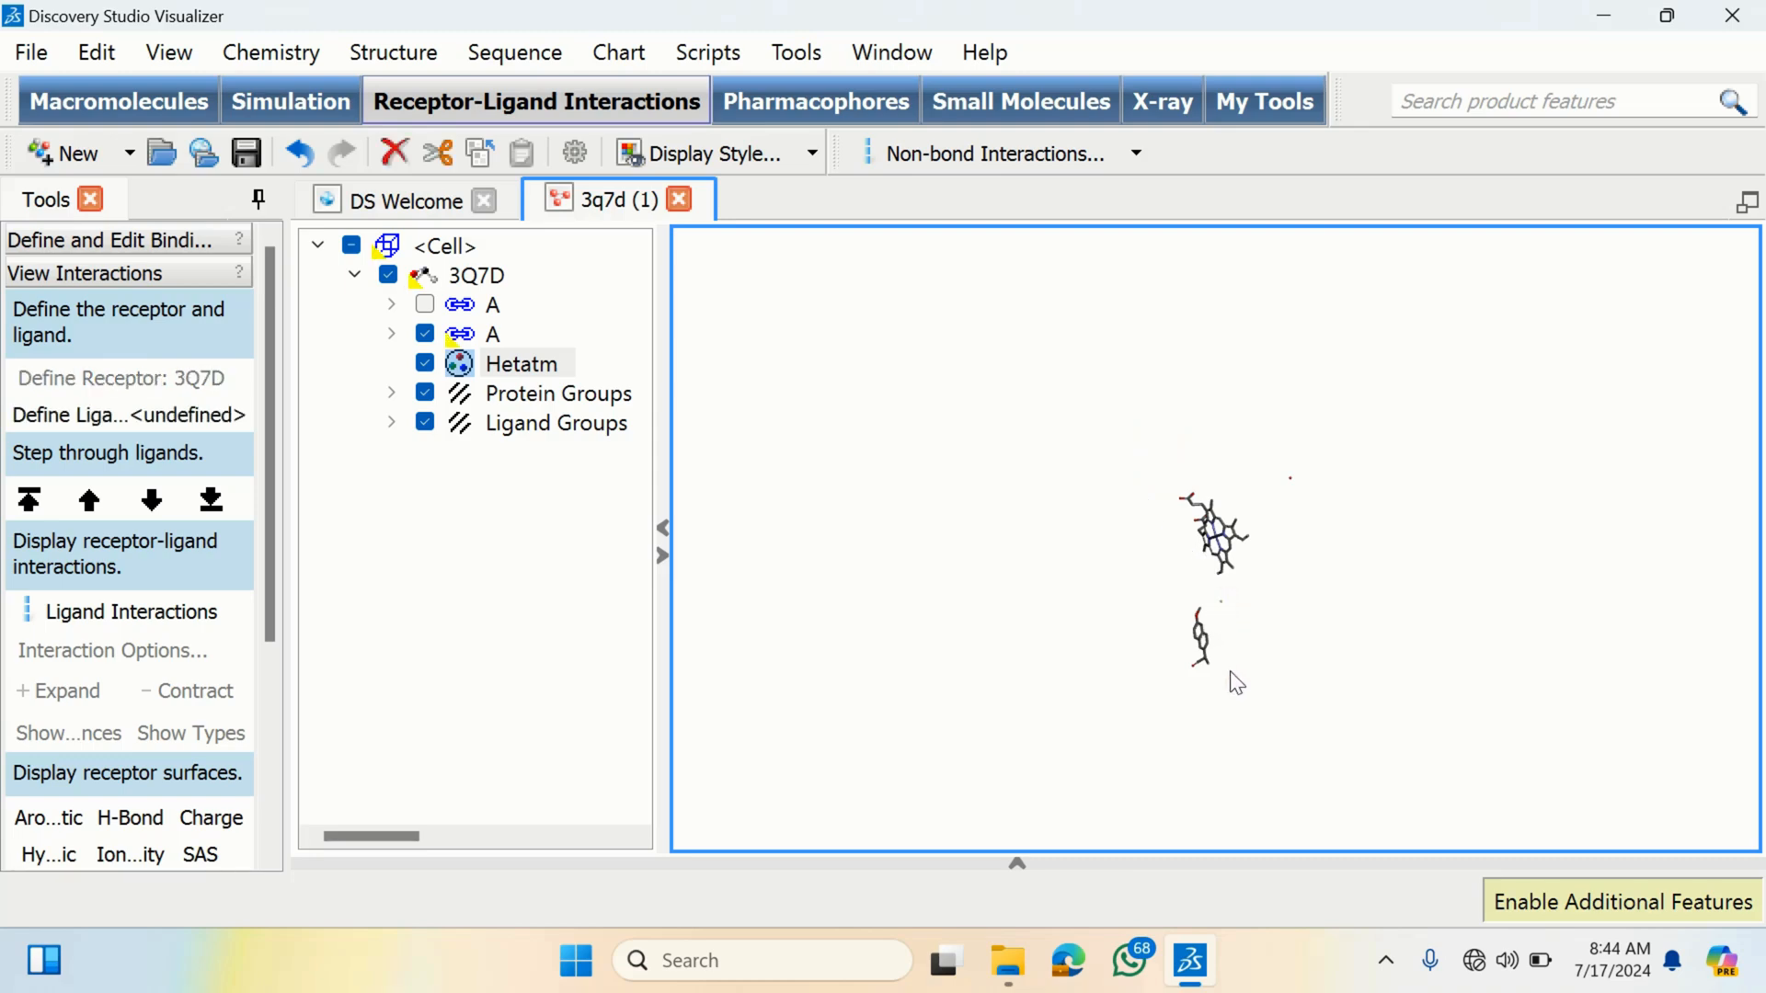
key(Delete)
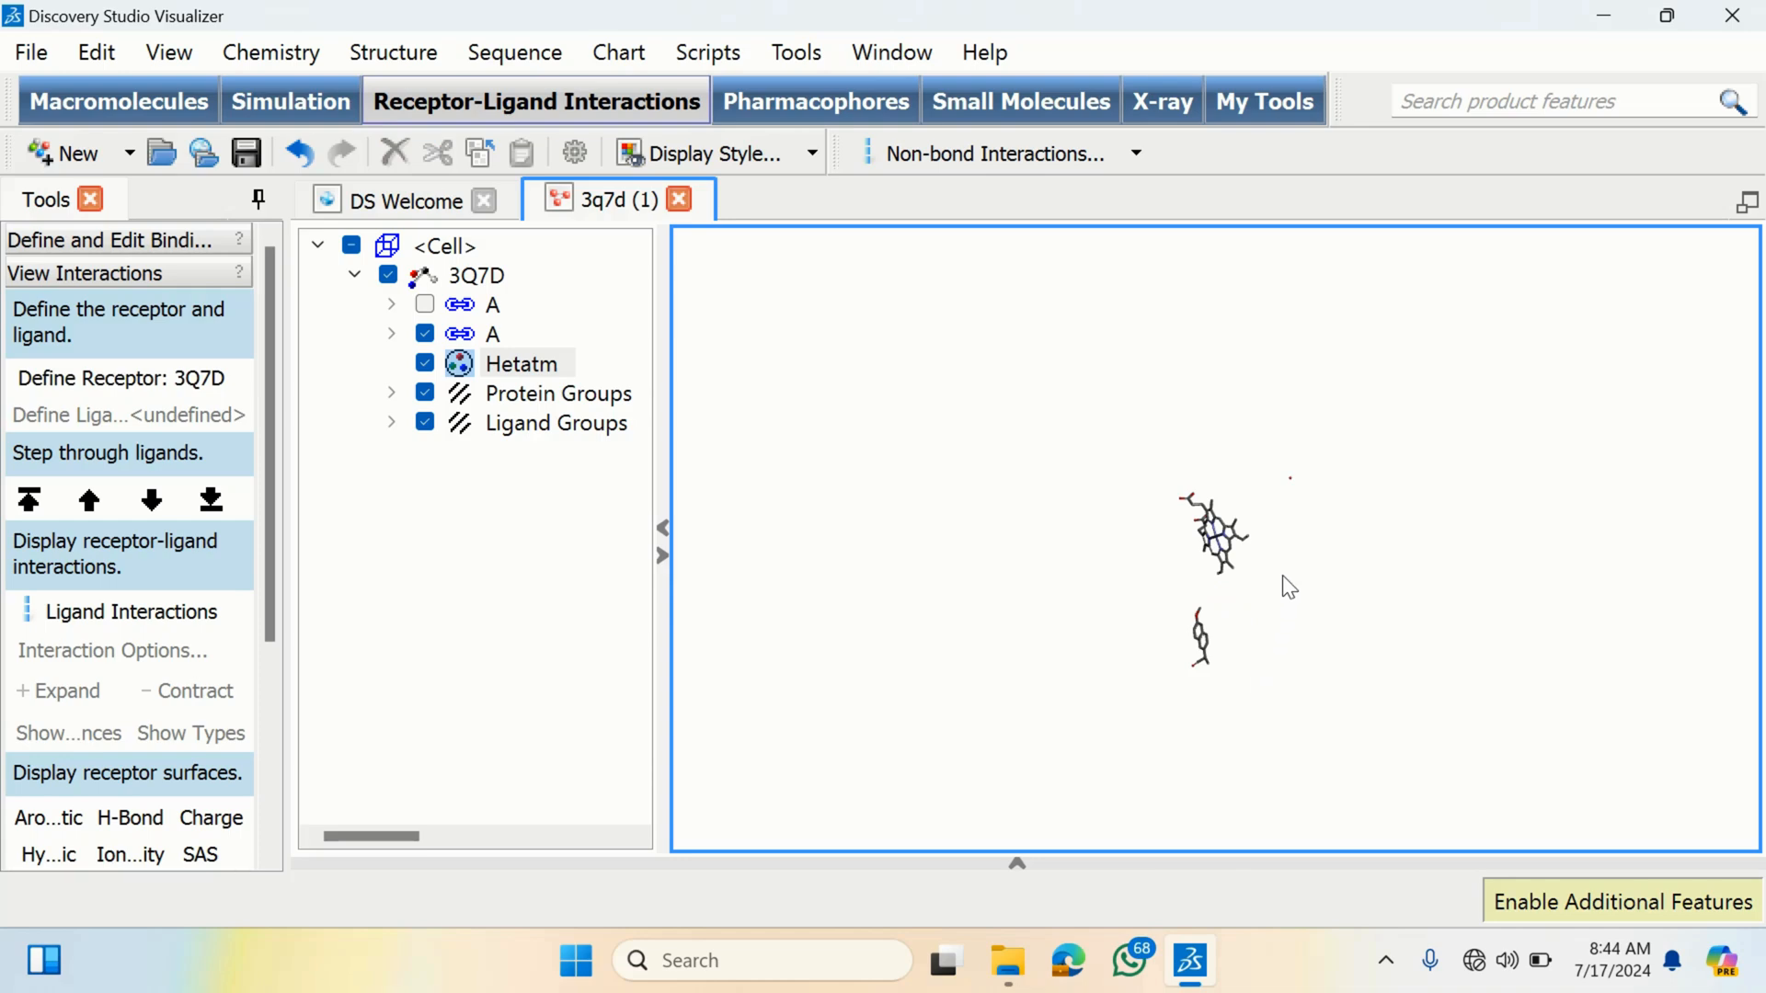
- Rotate the view and delete the stray single atom above the heme ring
right_drag(1282, 577, 1286, 477)
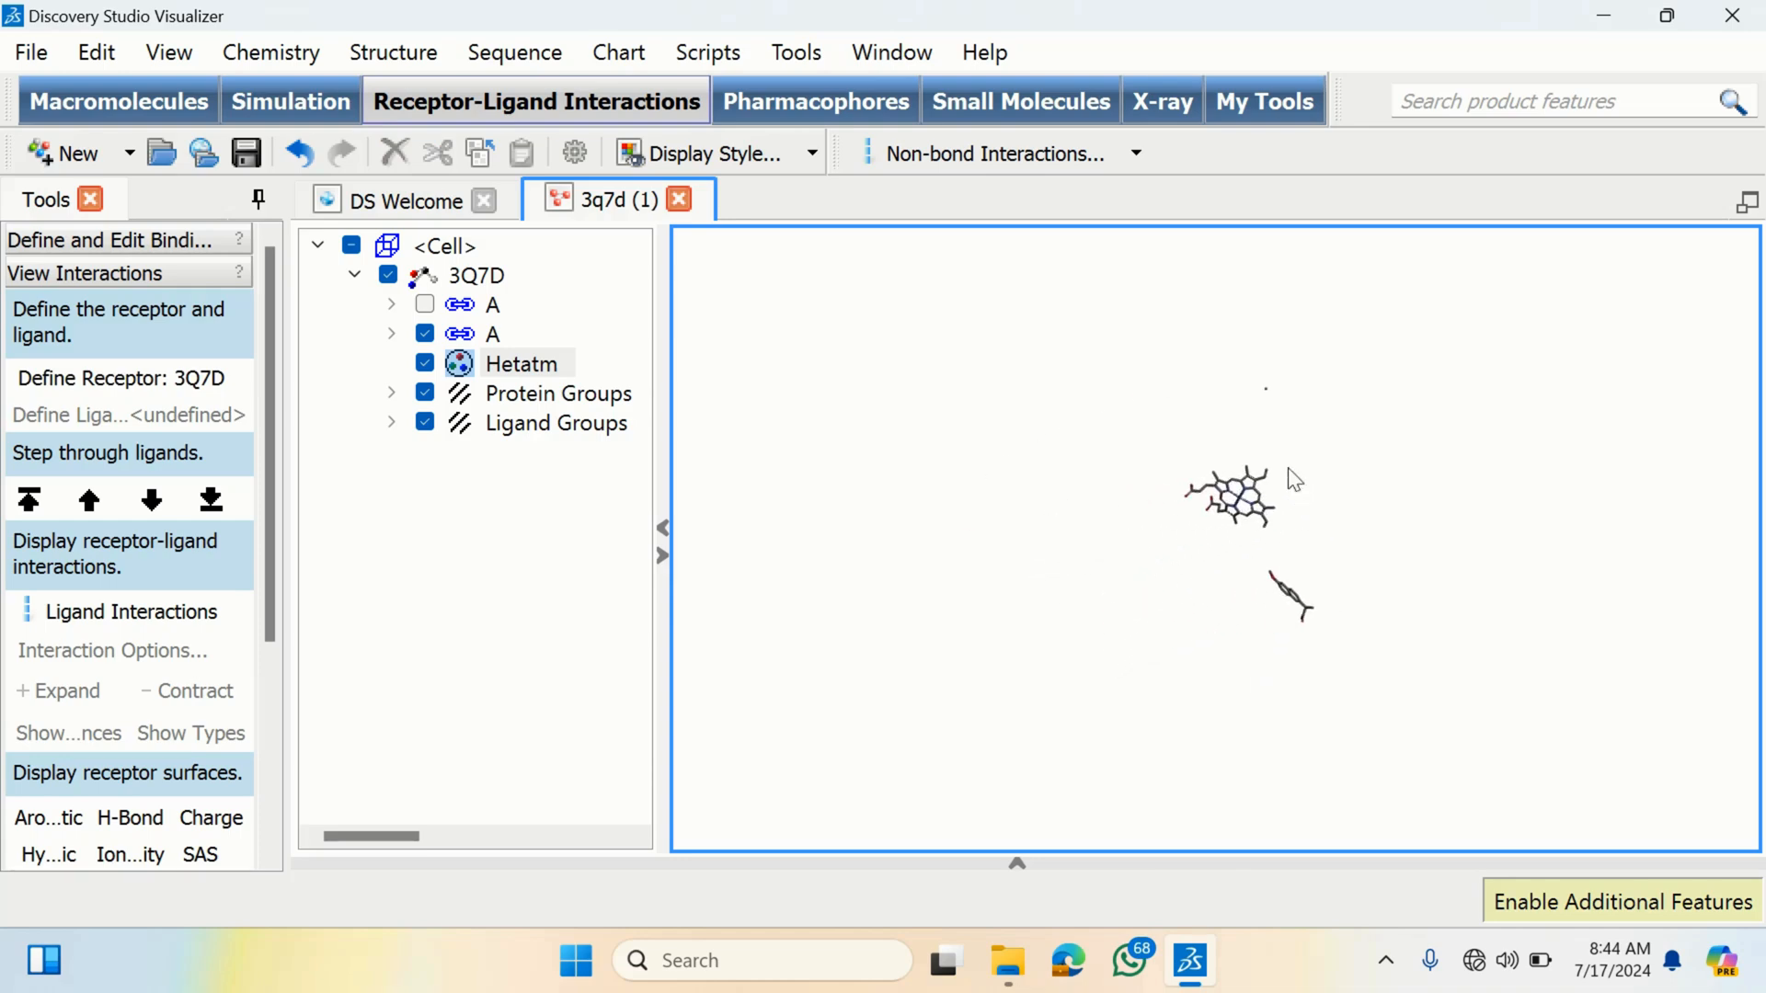
click(1235, 367)
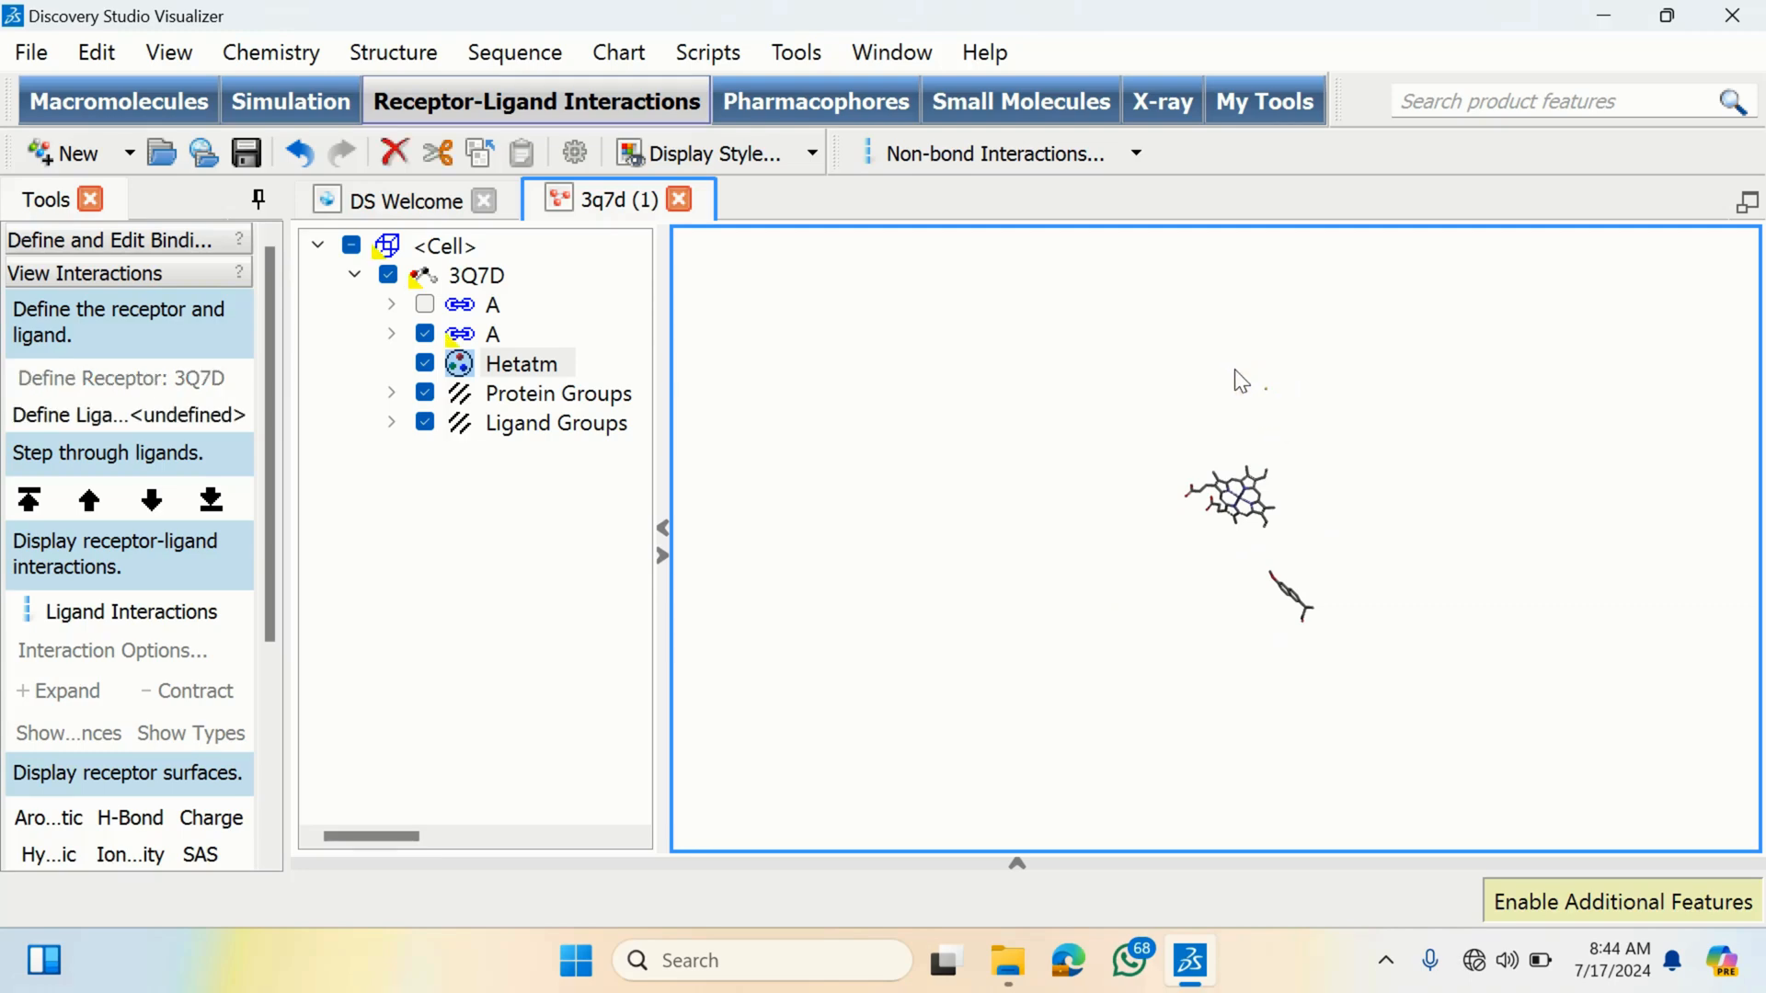
key(Delete)
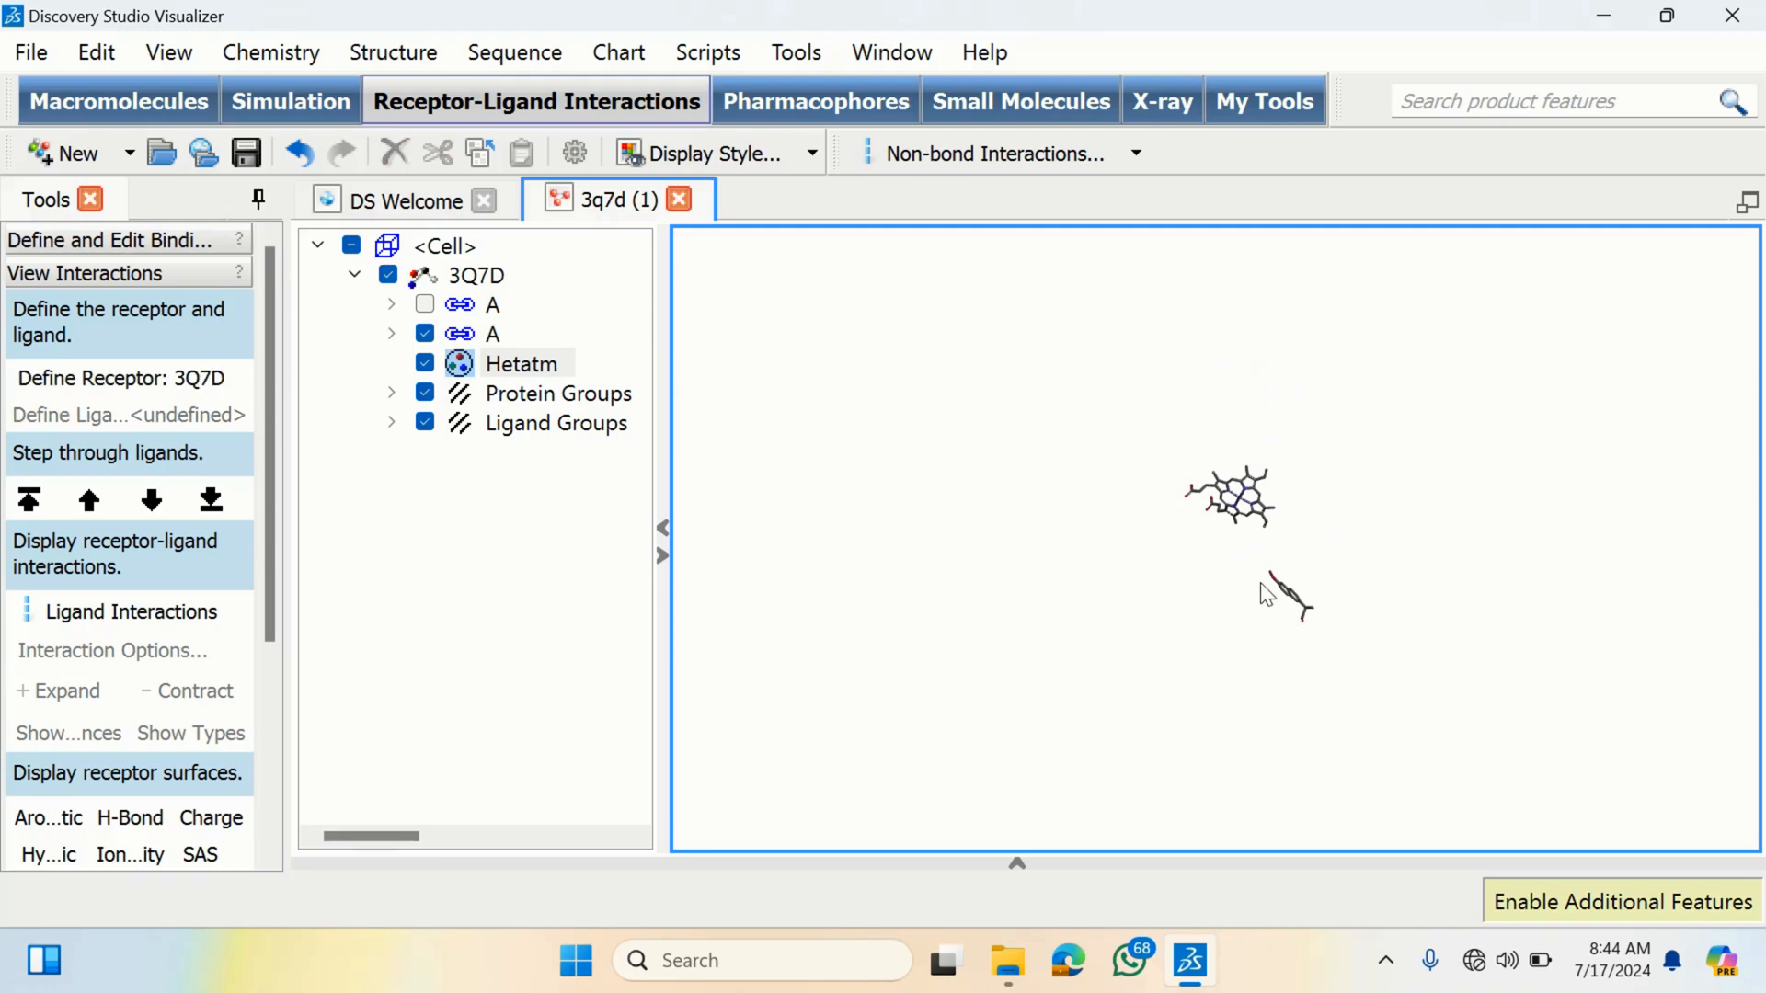
right_click(1278, 470)
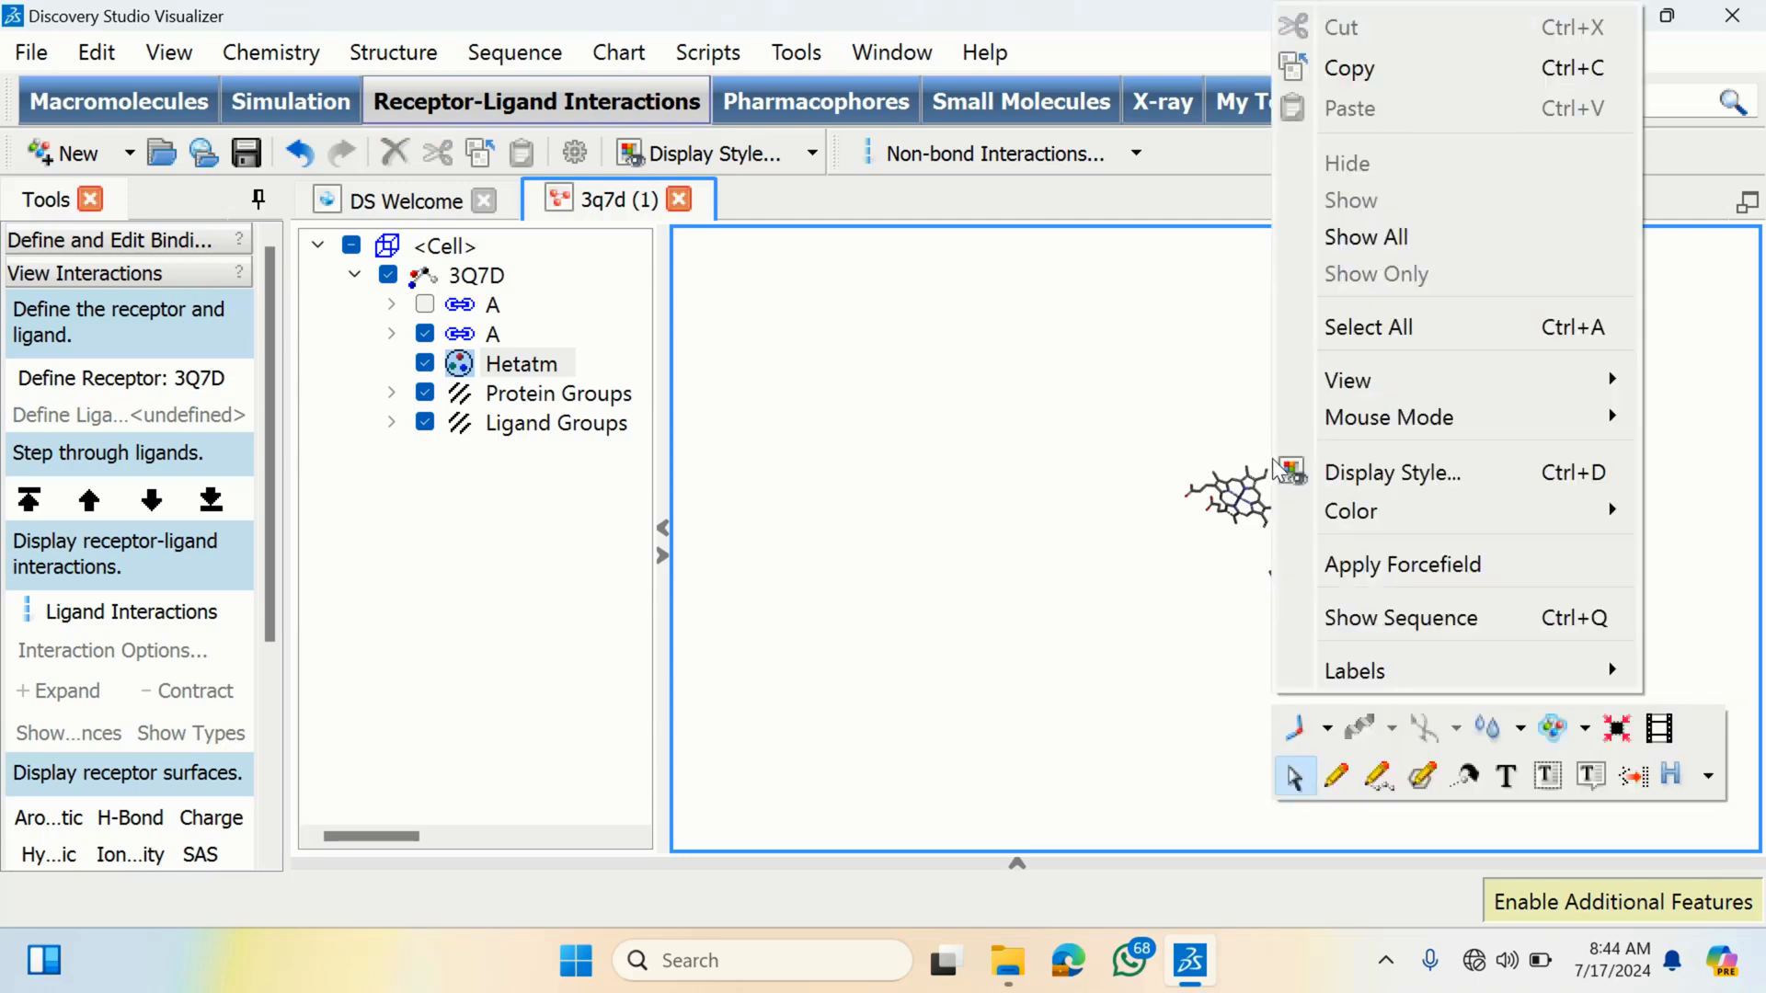
click(1230, 443)
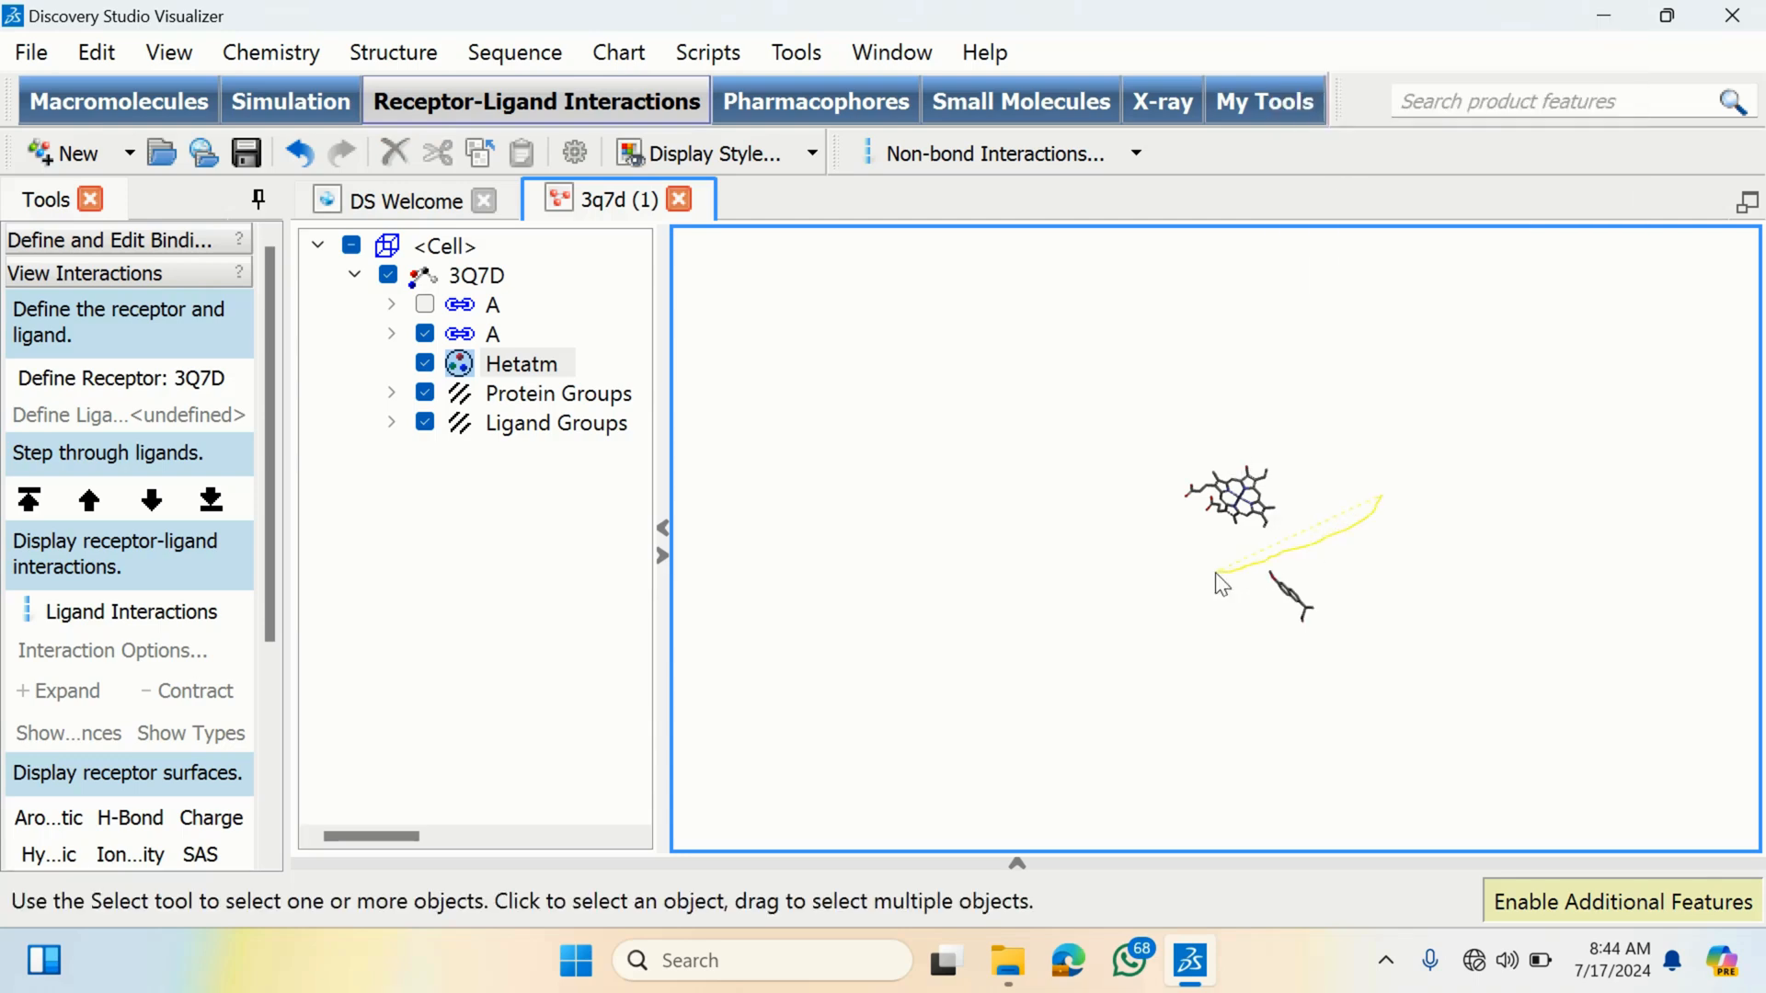
- Rotate and select the two remaining ligands to inspect the heme and the smaller ligand
right_drag(1289, 513, 1242, 346)
right_drag(1155, 659, 1111, 409)
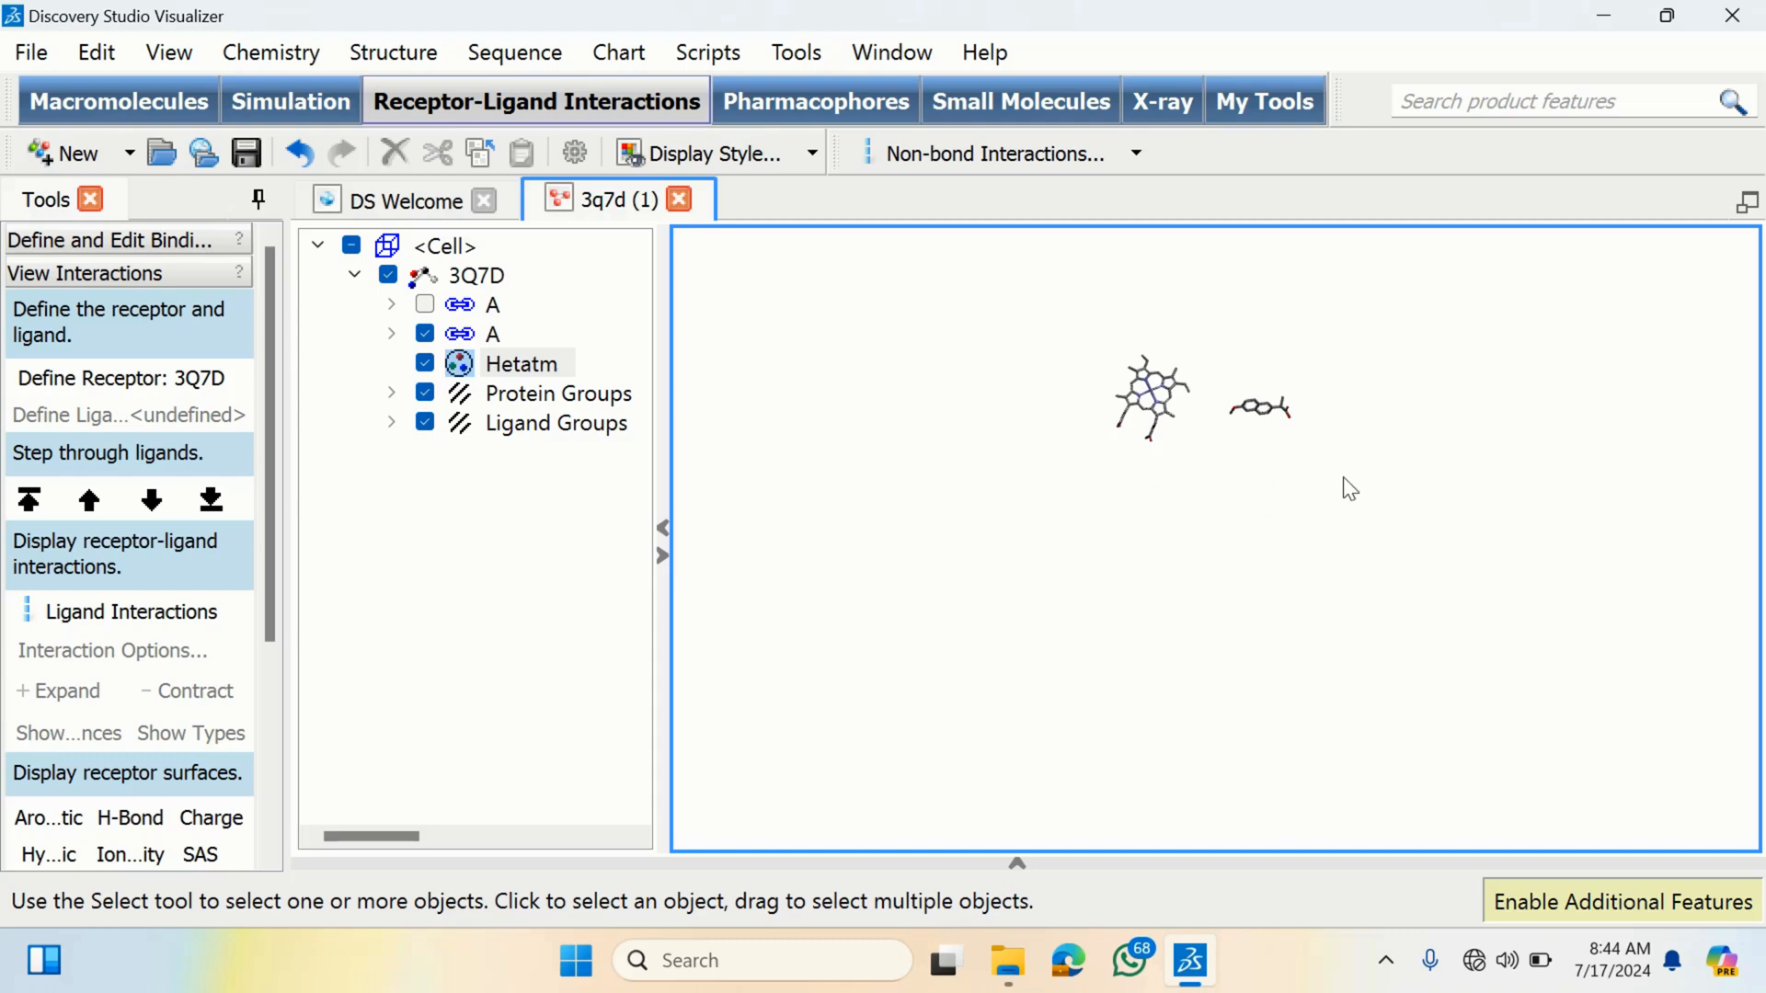
right_drag(1343, 487, 1343, 540)
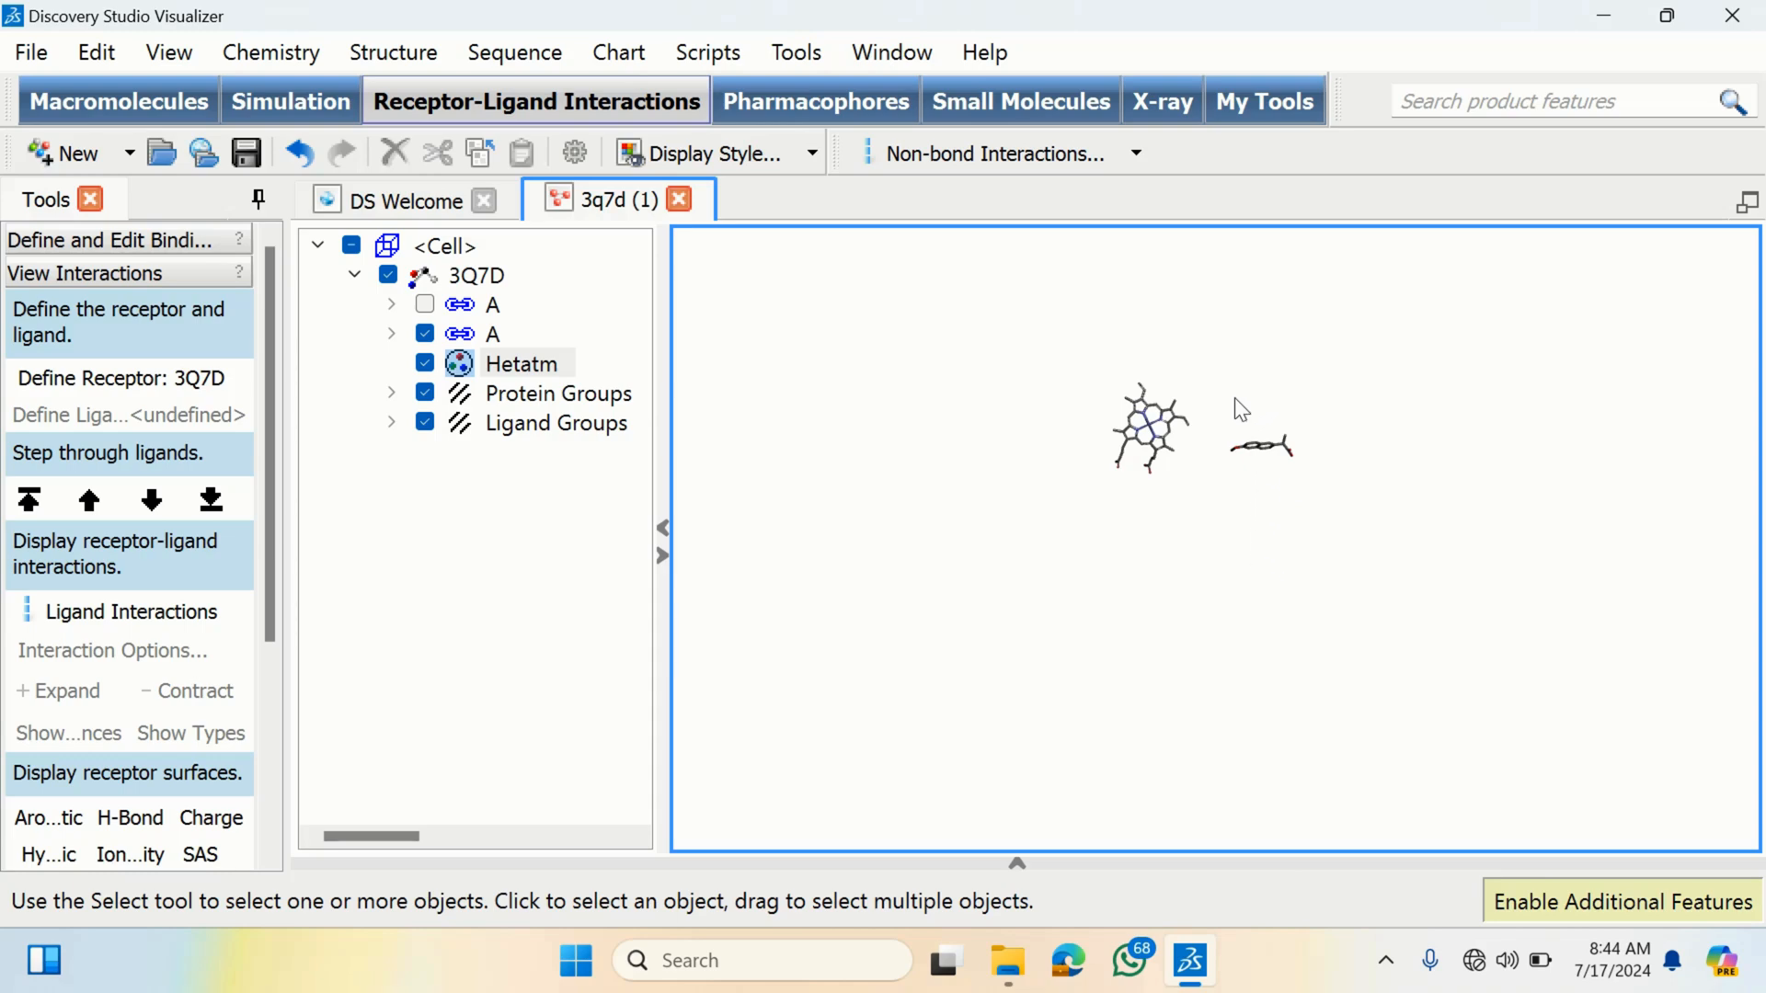
mouse_move(1243, 388)
mouse_down()
mouse_move(1202, 481)
mouse_move(1376, 360)
mouse_move(1242, 419)
mouse_move(1113, 512)
mouse_move(1085, 390)
mouse_move(1185, 373)
mouse_up()
click(1134, 580)
mouse_move(1237, 409)
mouse_down()
mouse_move(1216, 472)
mouse_move(1230, 414)
mouse_up()
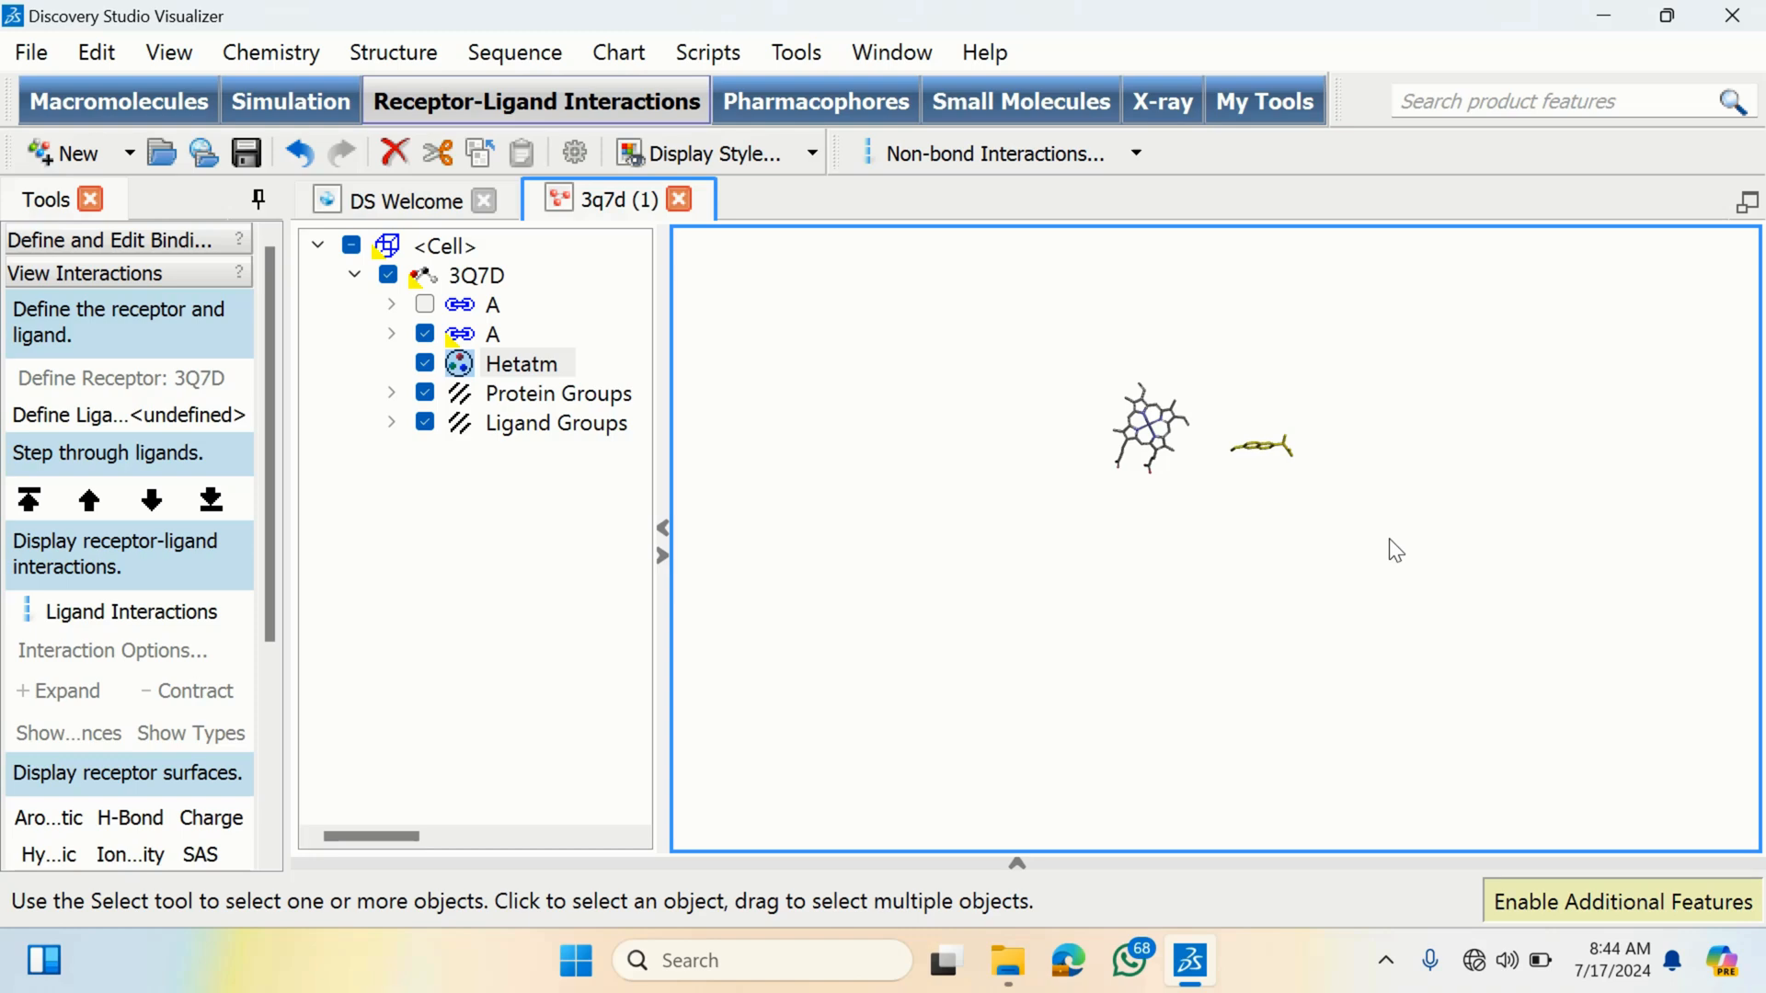
click(1230, 484)
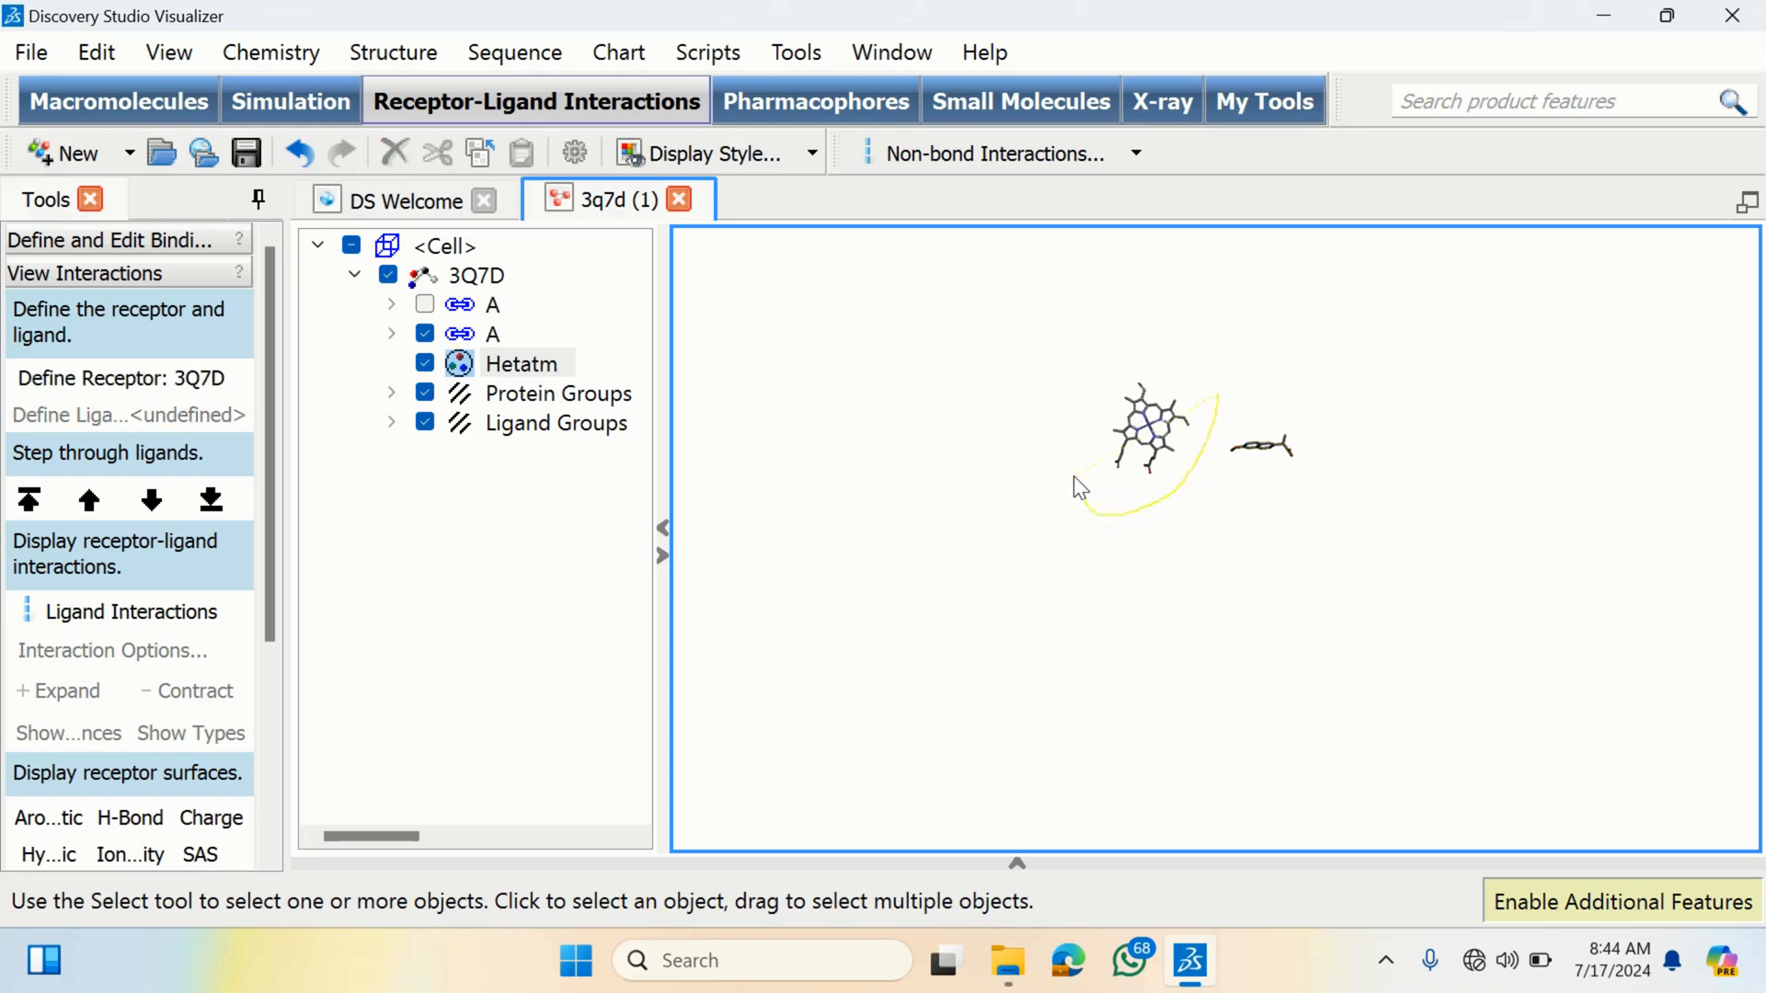
drag(1193, 377, 1219, 401)
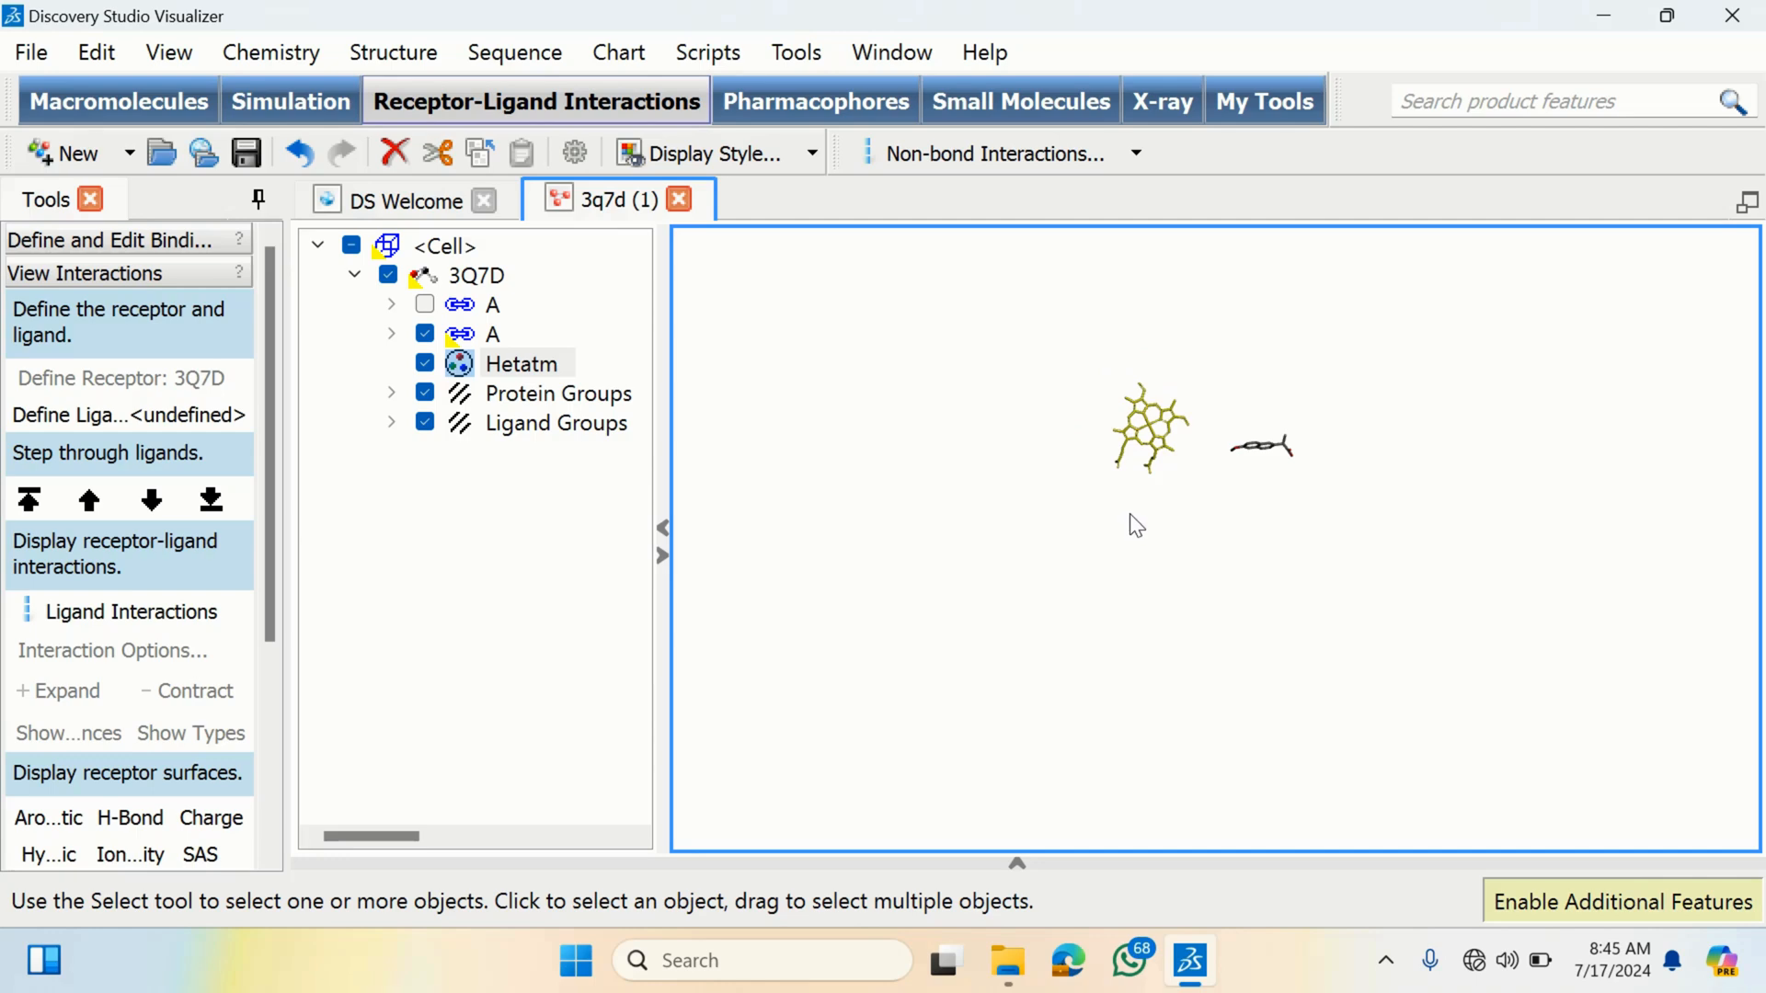
click(1186, 541)
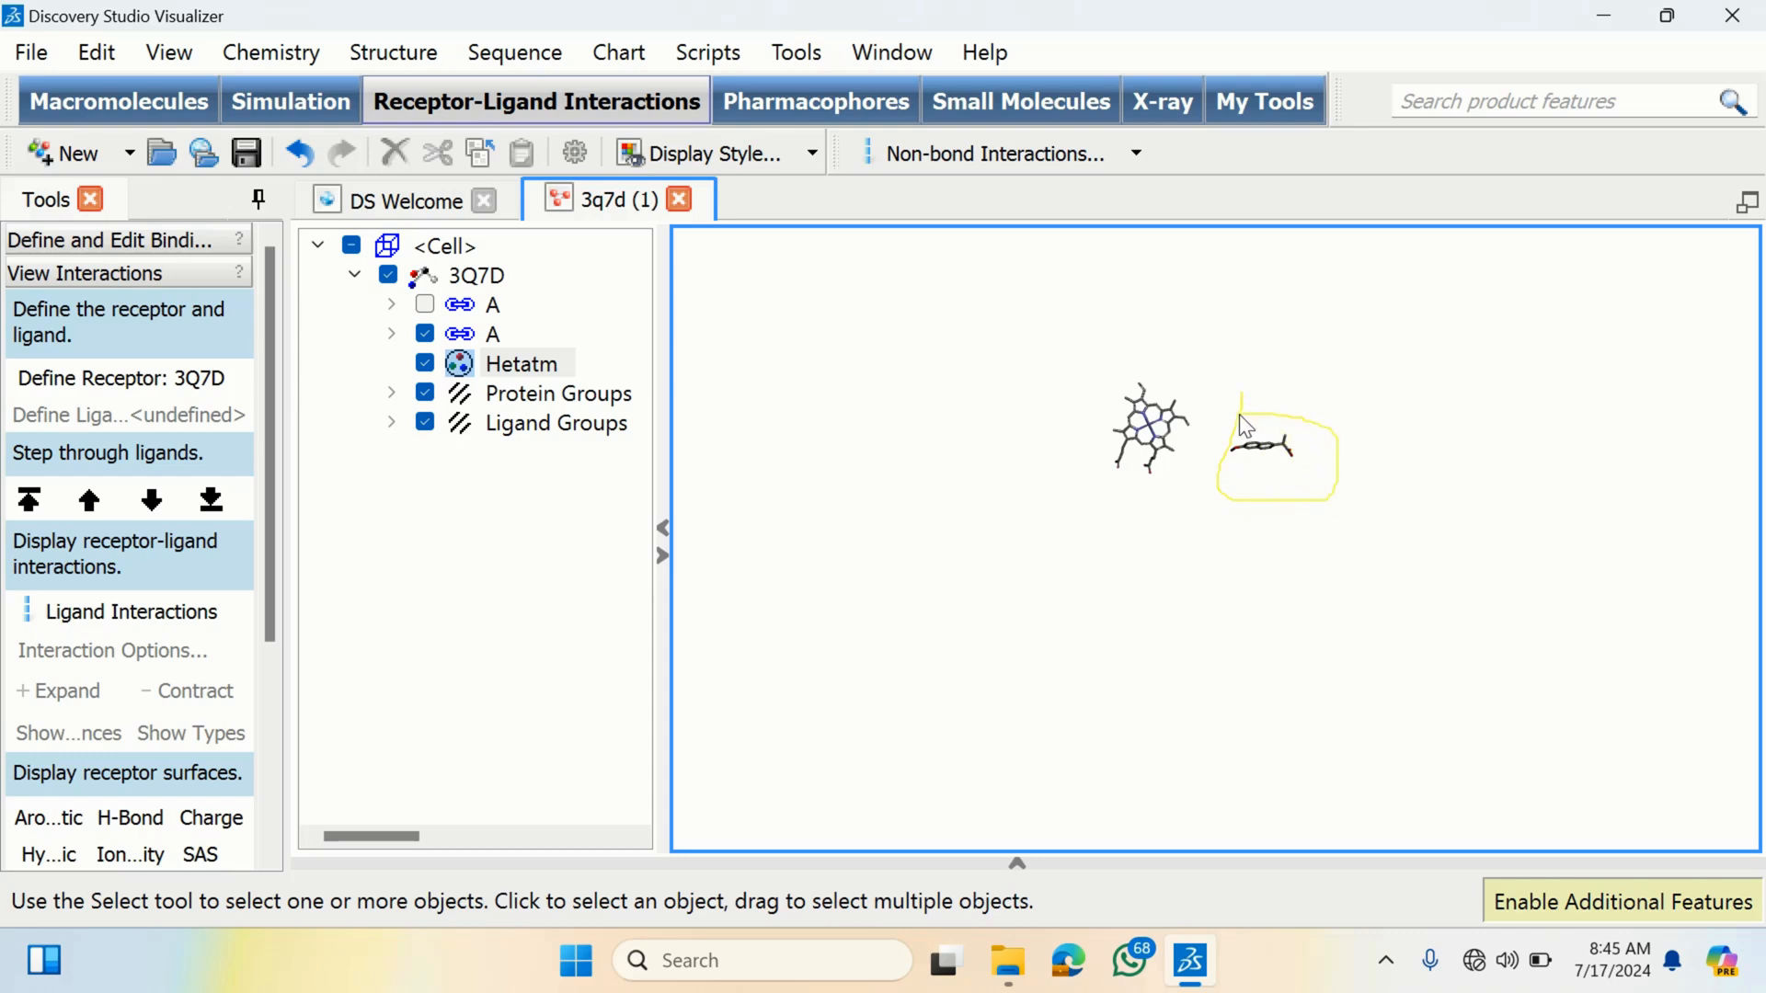
drag(1239, 414, 1238, 417)
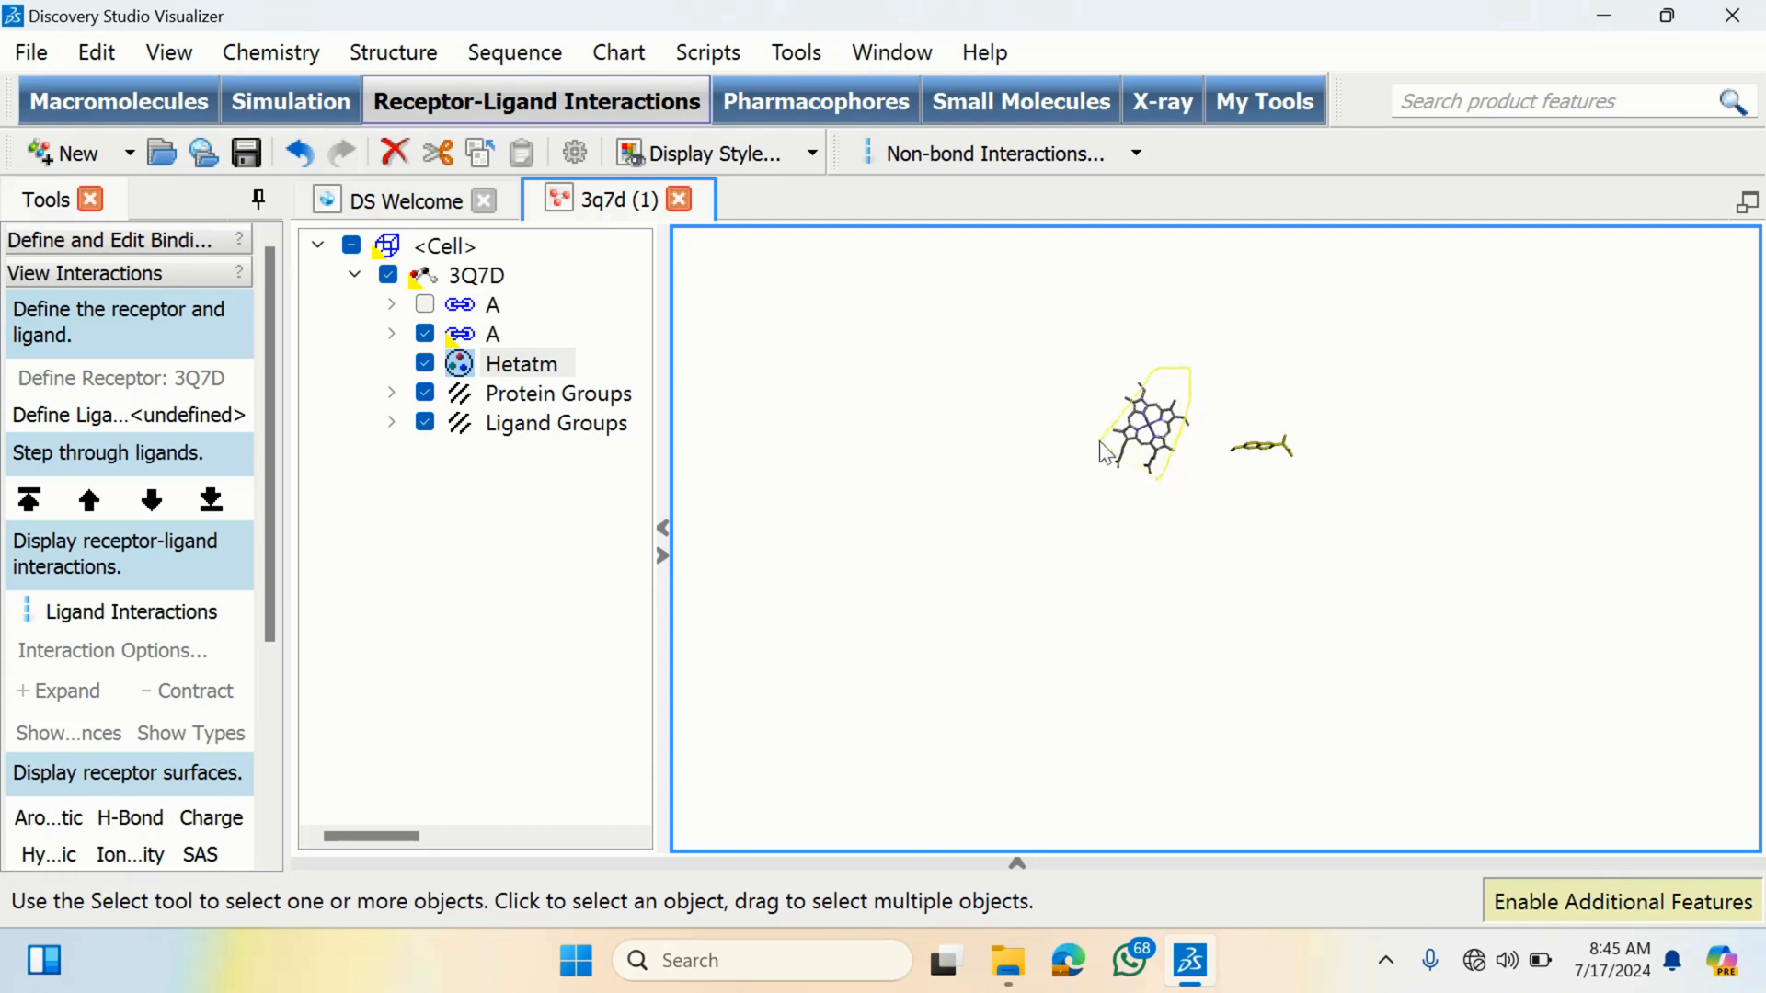
drag(1100, 439, 1098, 443)
click(1140, 519)
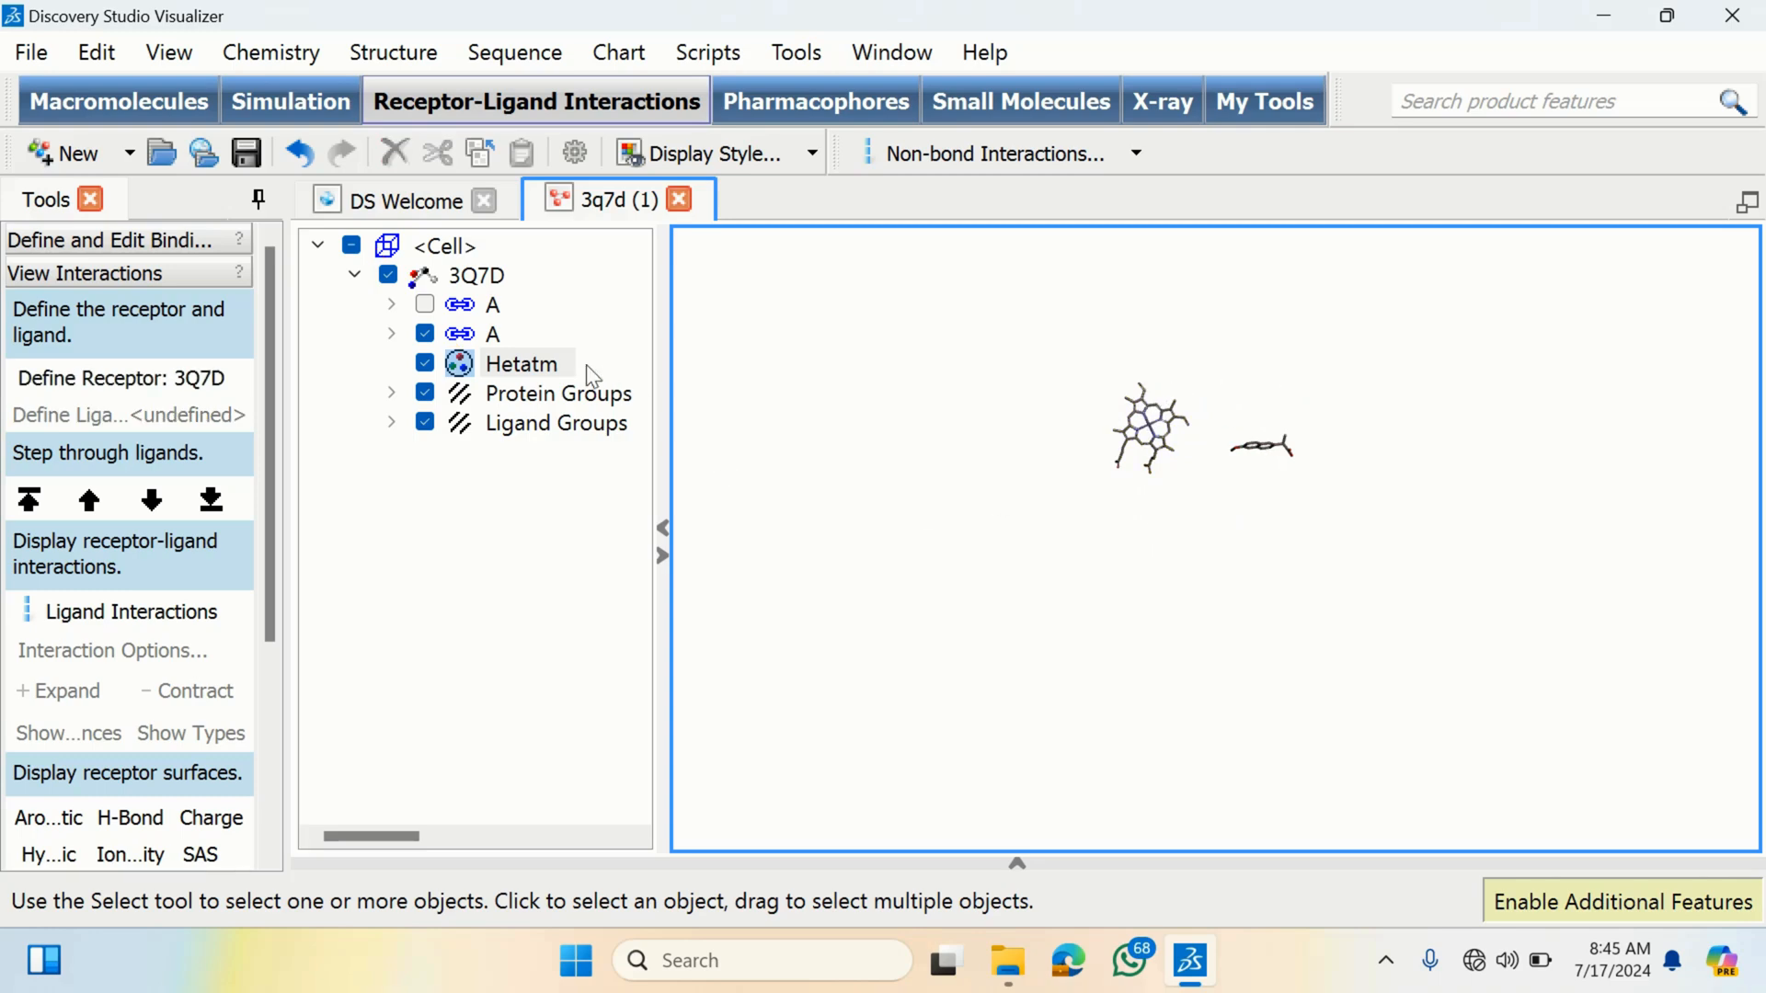
- Re-show the first chain A and zoom into the protein around the bound ligands
click(425, 304)
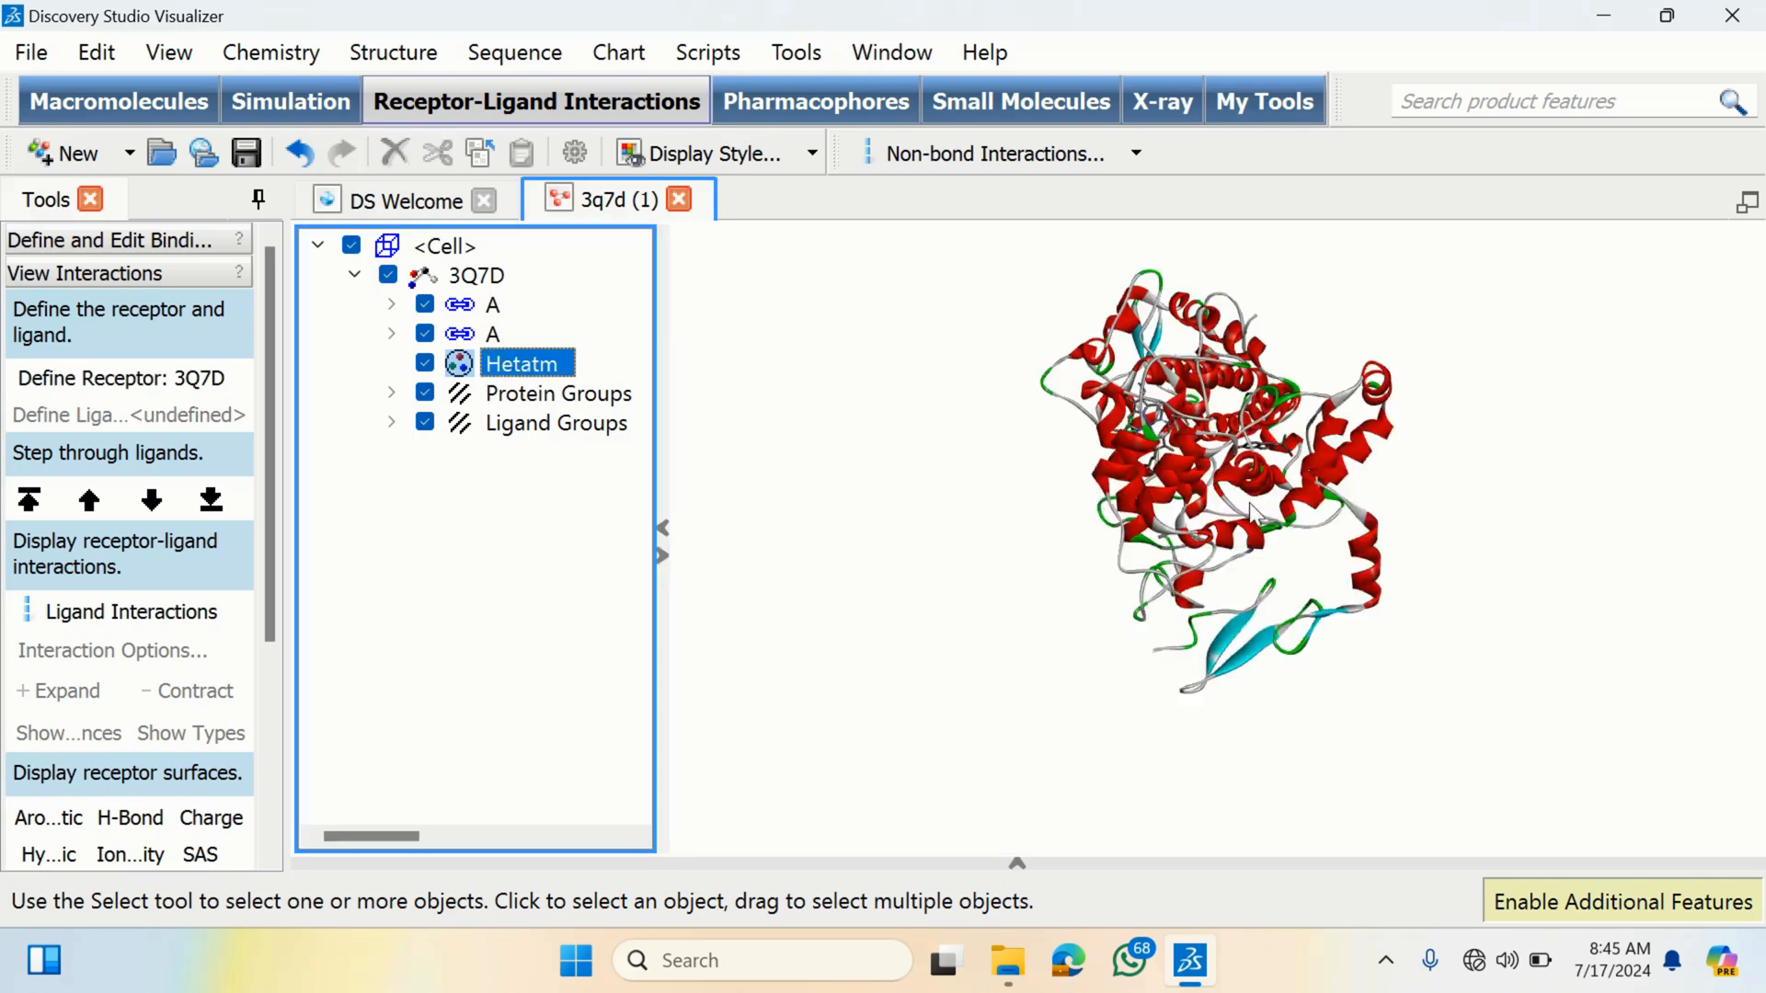
right_drag(1261, 384, 1211, 526)
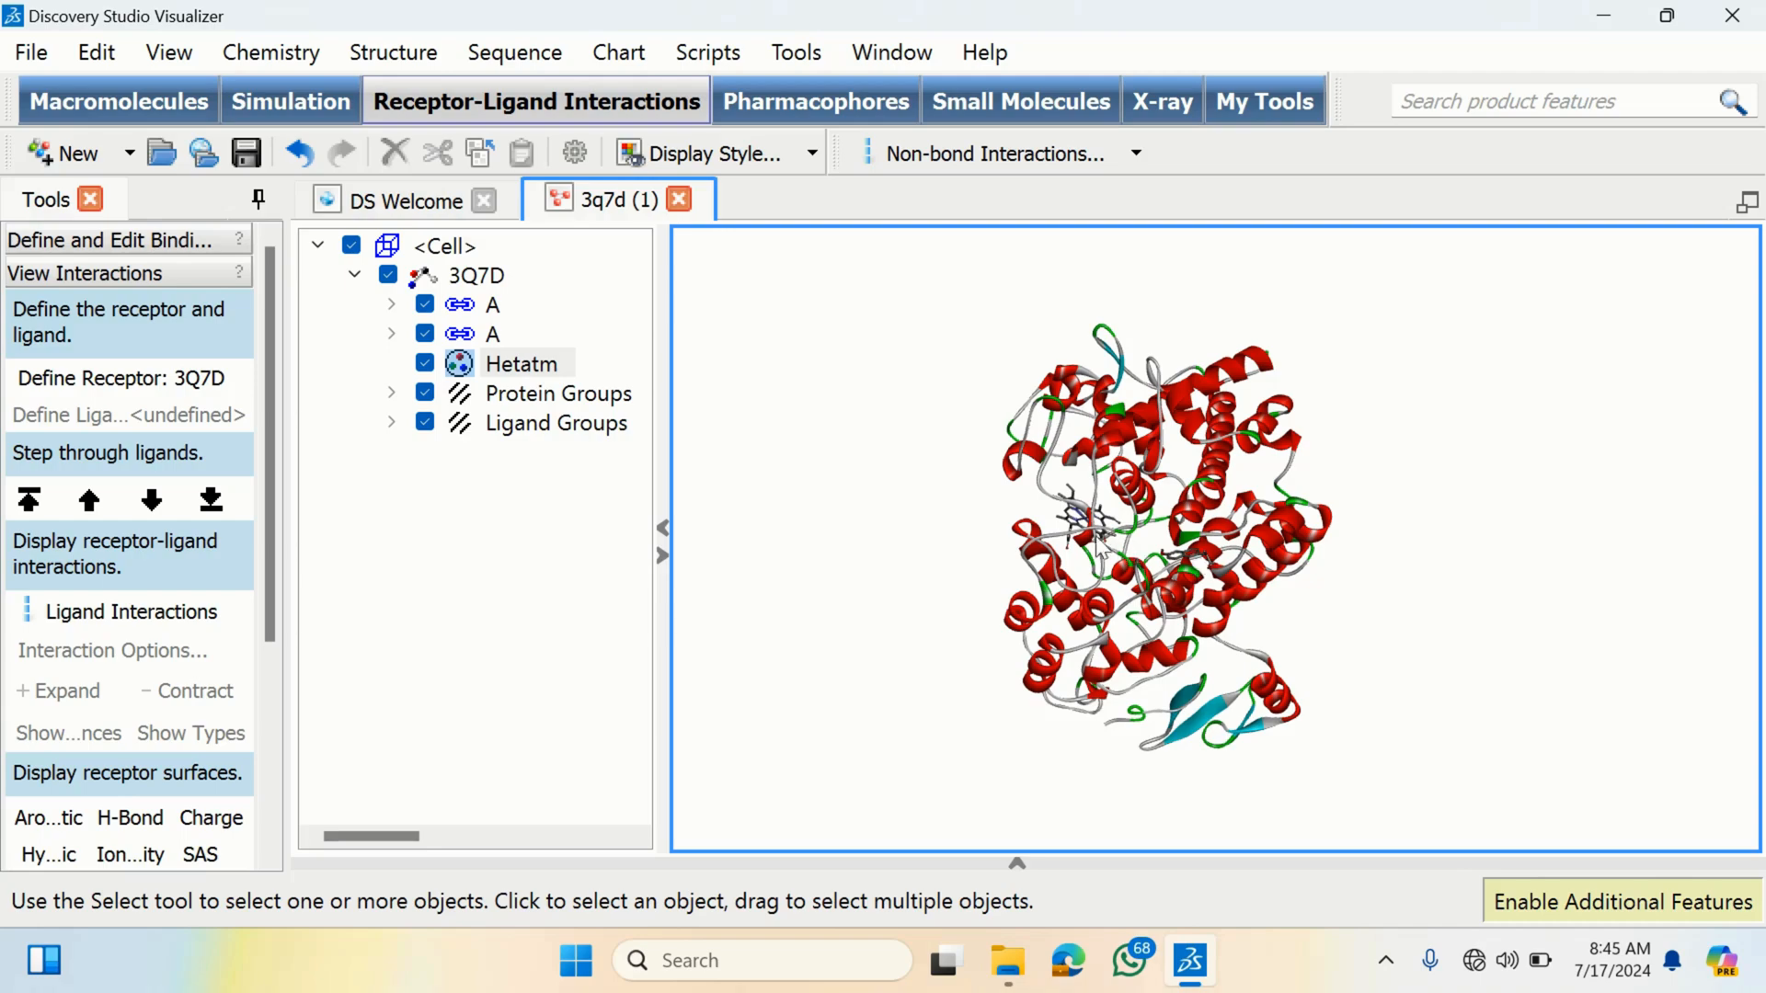
middle_drag(1051, 504, 1258, 496)
scroll(1206, 572, up, 5)
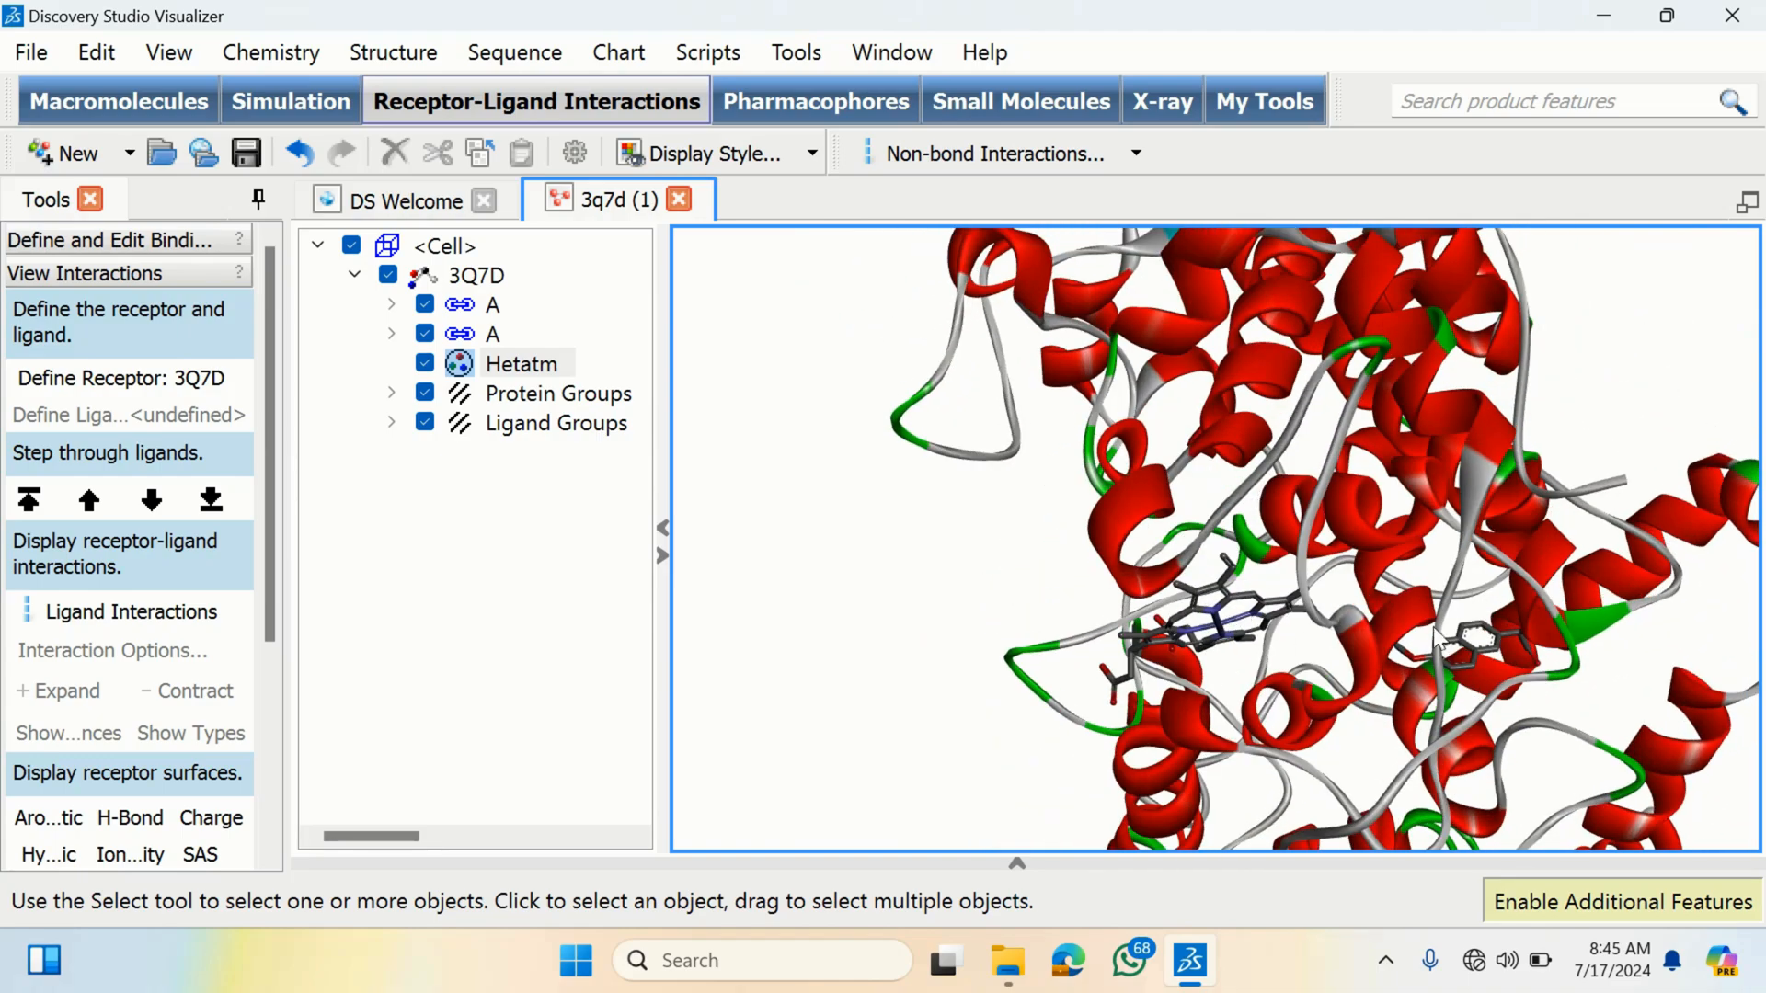
right_drag(1442, 633, 1327, 600)
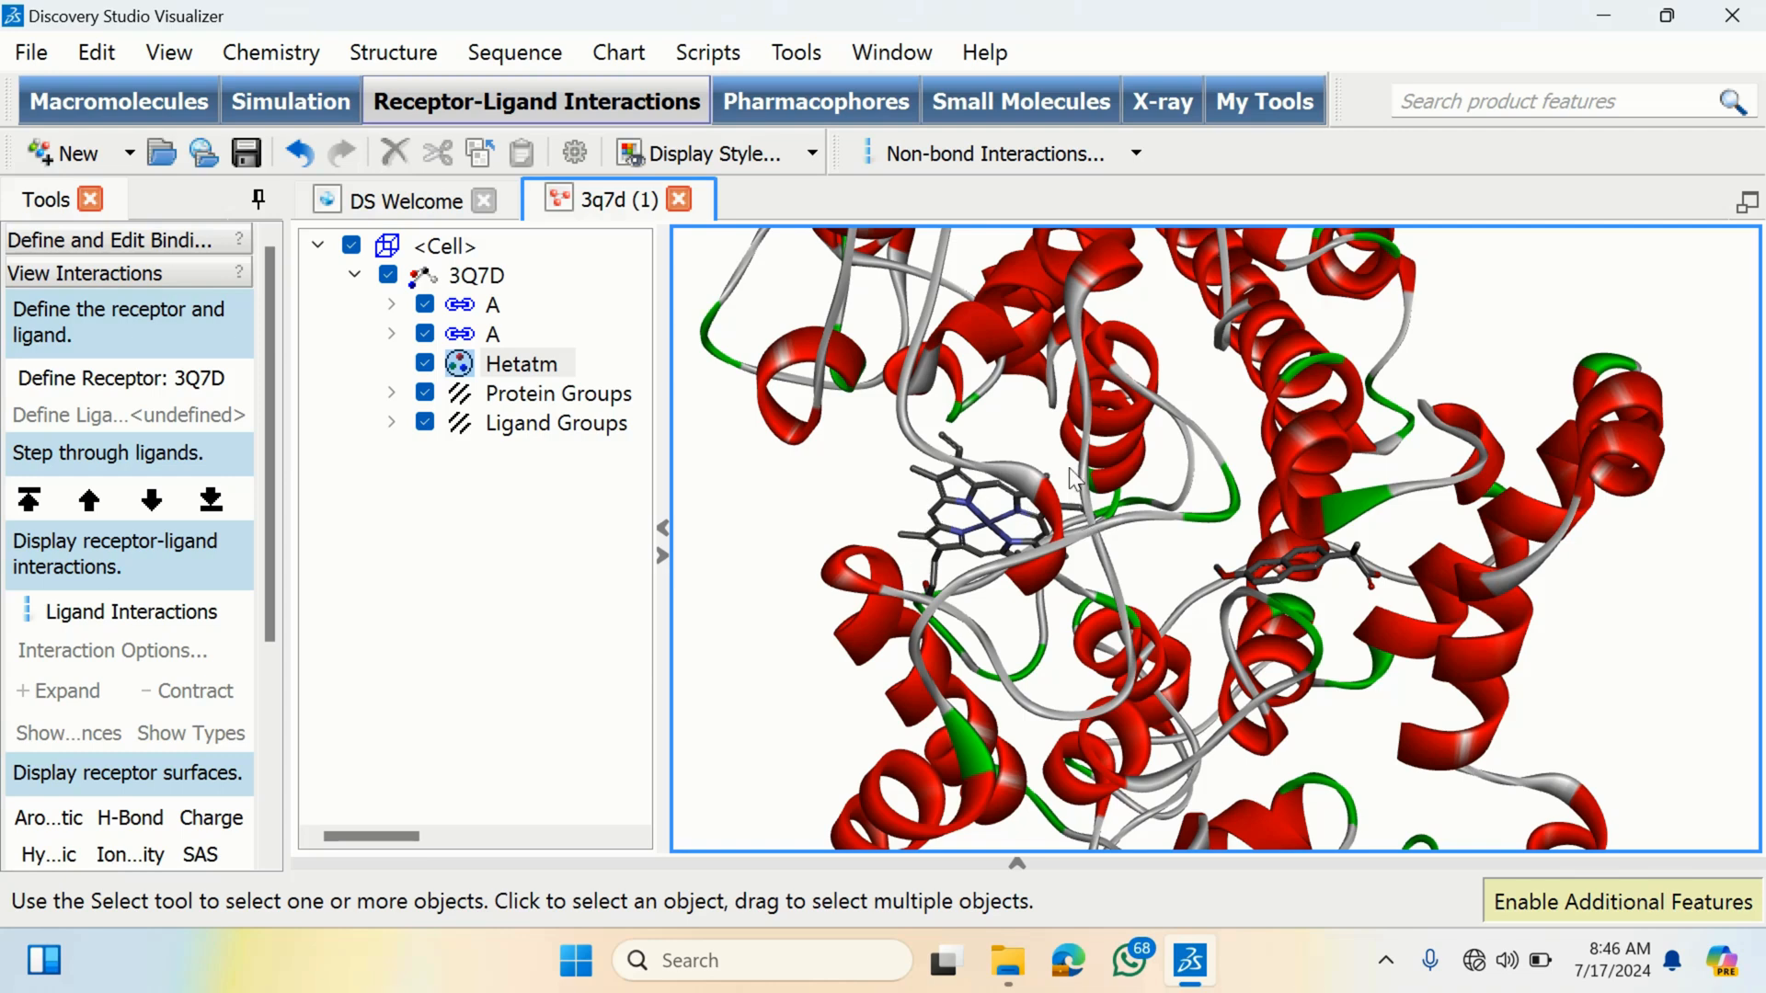
- Rotate and zoom around the heme and the second ligand to examine the binding pocket
right_click(1046, 445)
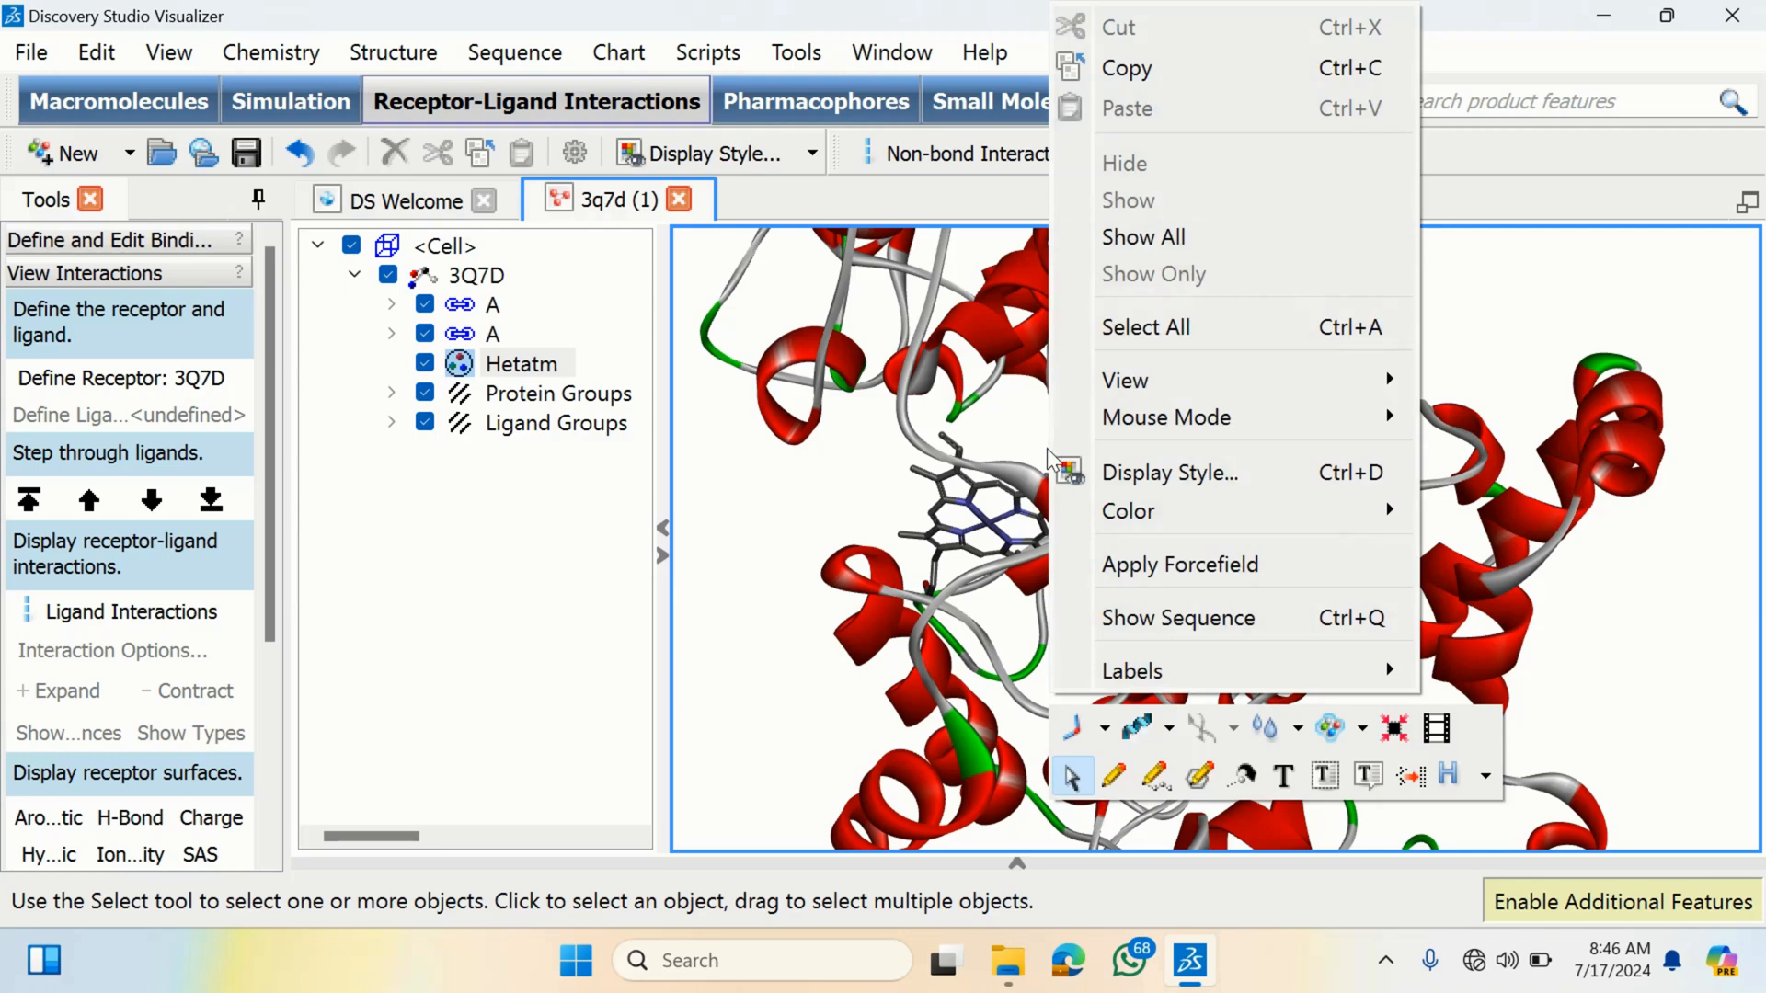
click(944, 492)
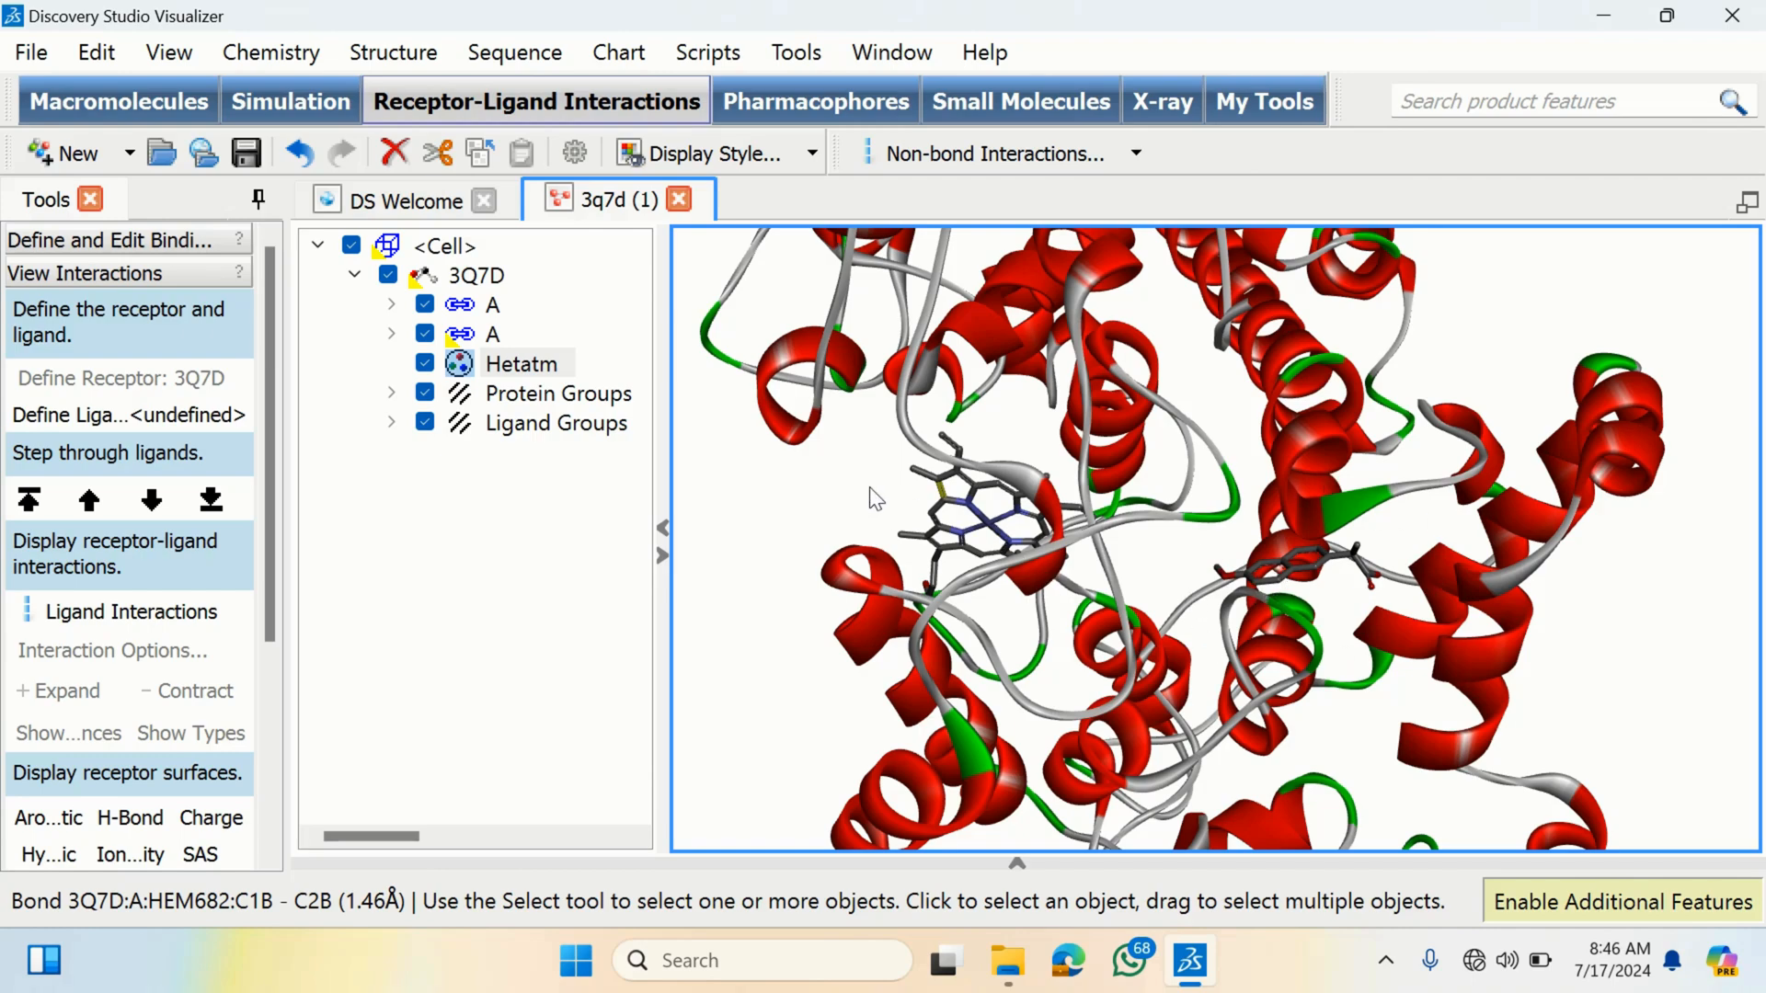
right_drag(870, 489, 971, 471)
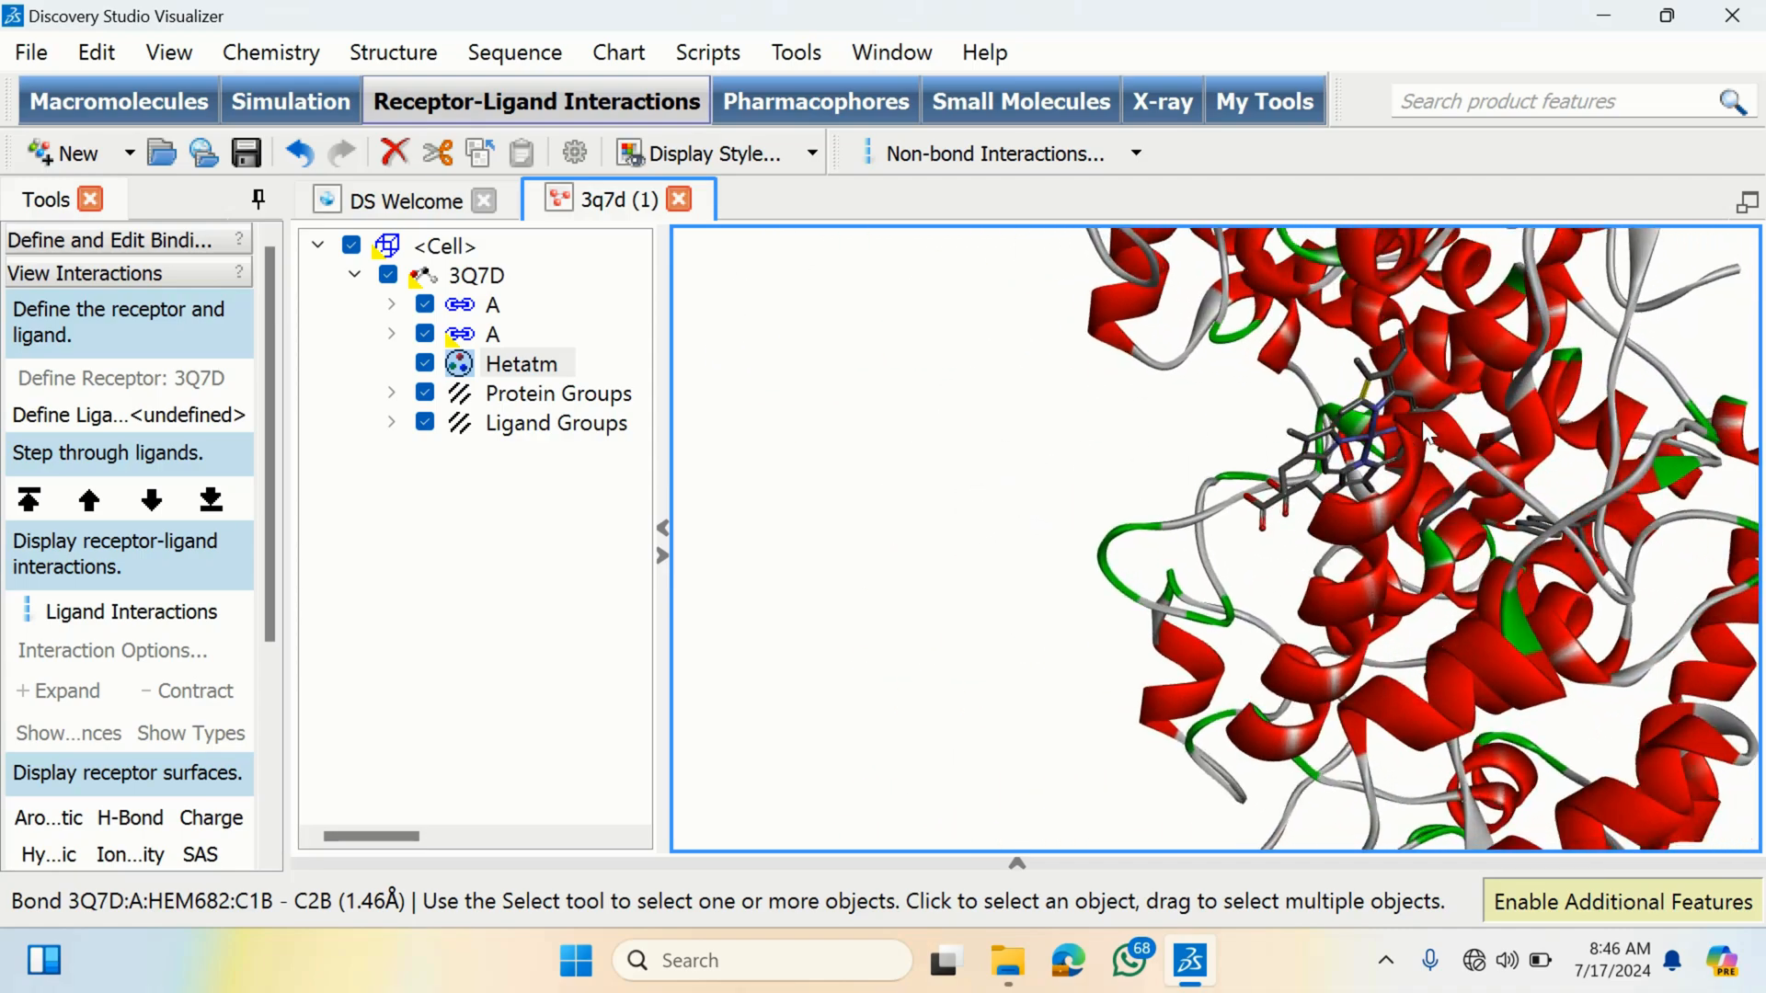
scroll(1409, 394, up, 2)
scroll(1403, 432, up, 1)
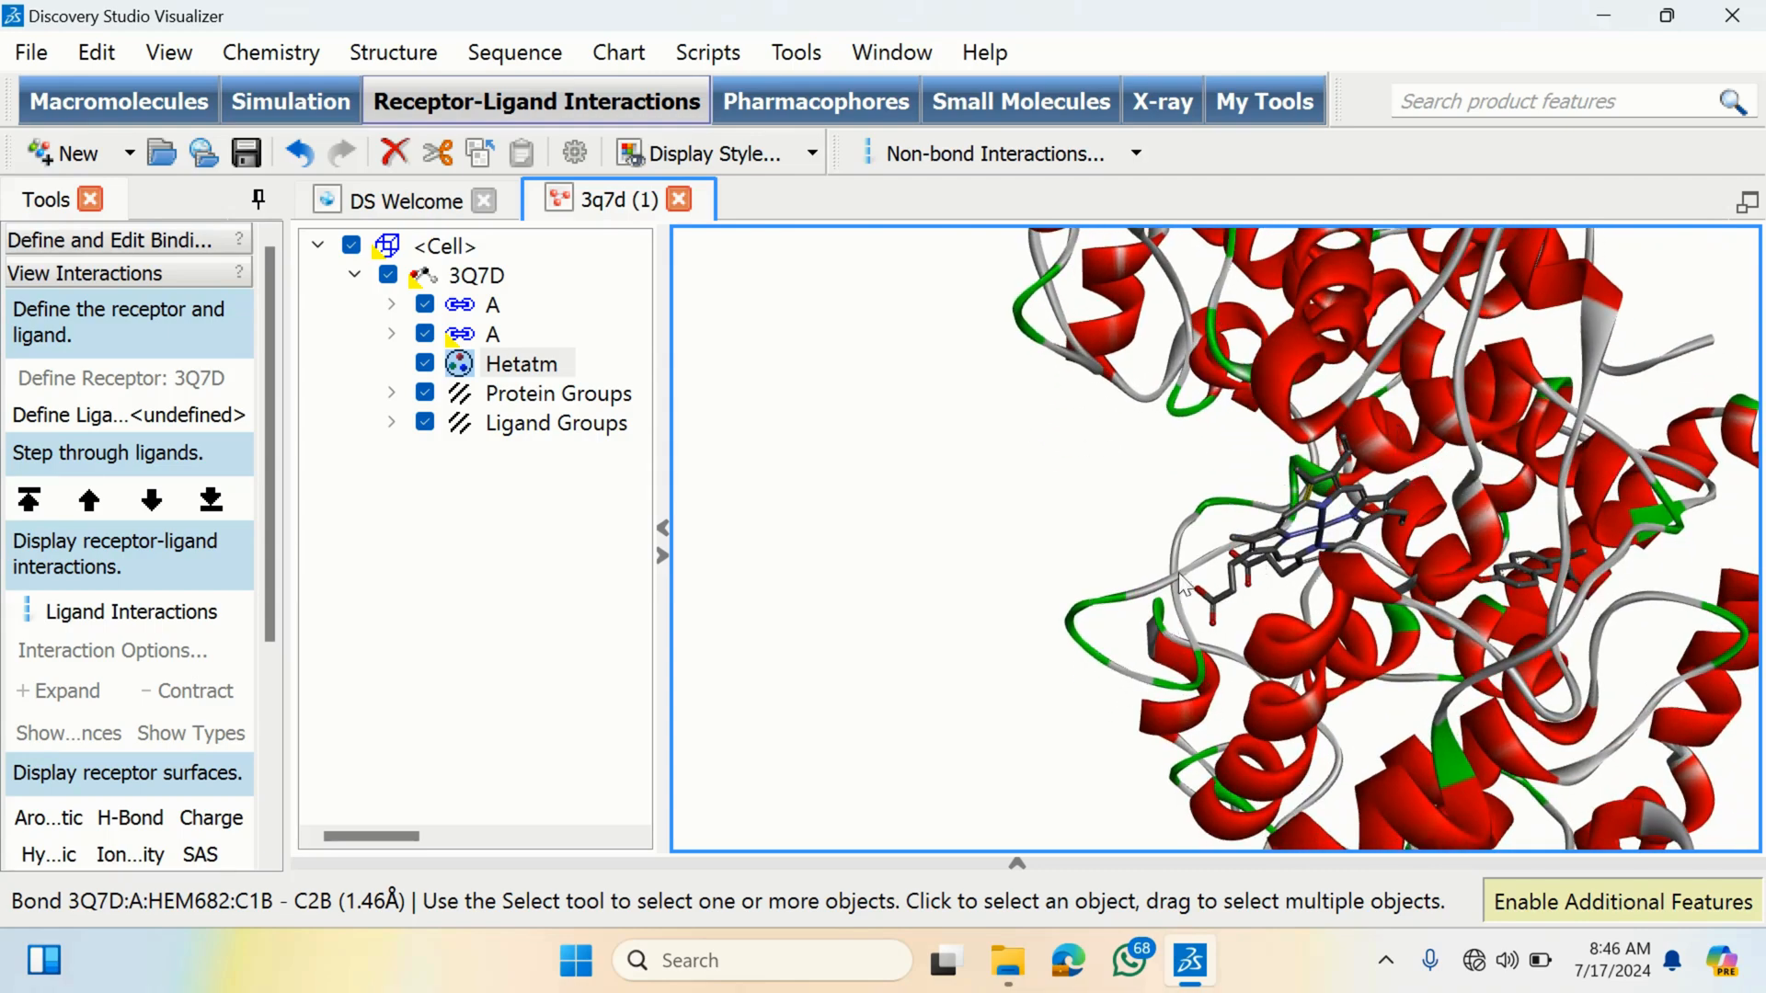
right_drag(1615, 566, 1064, 607)
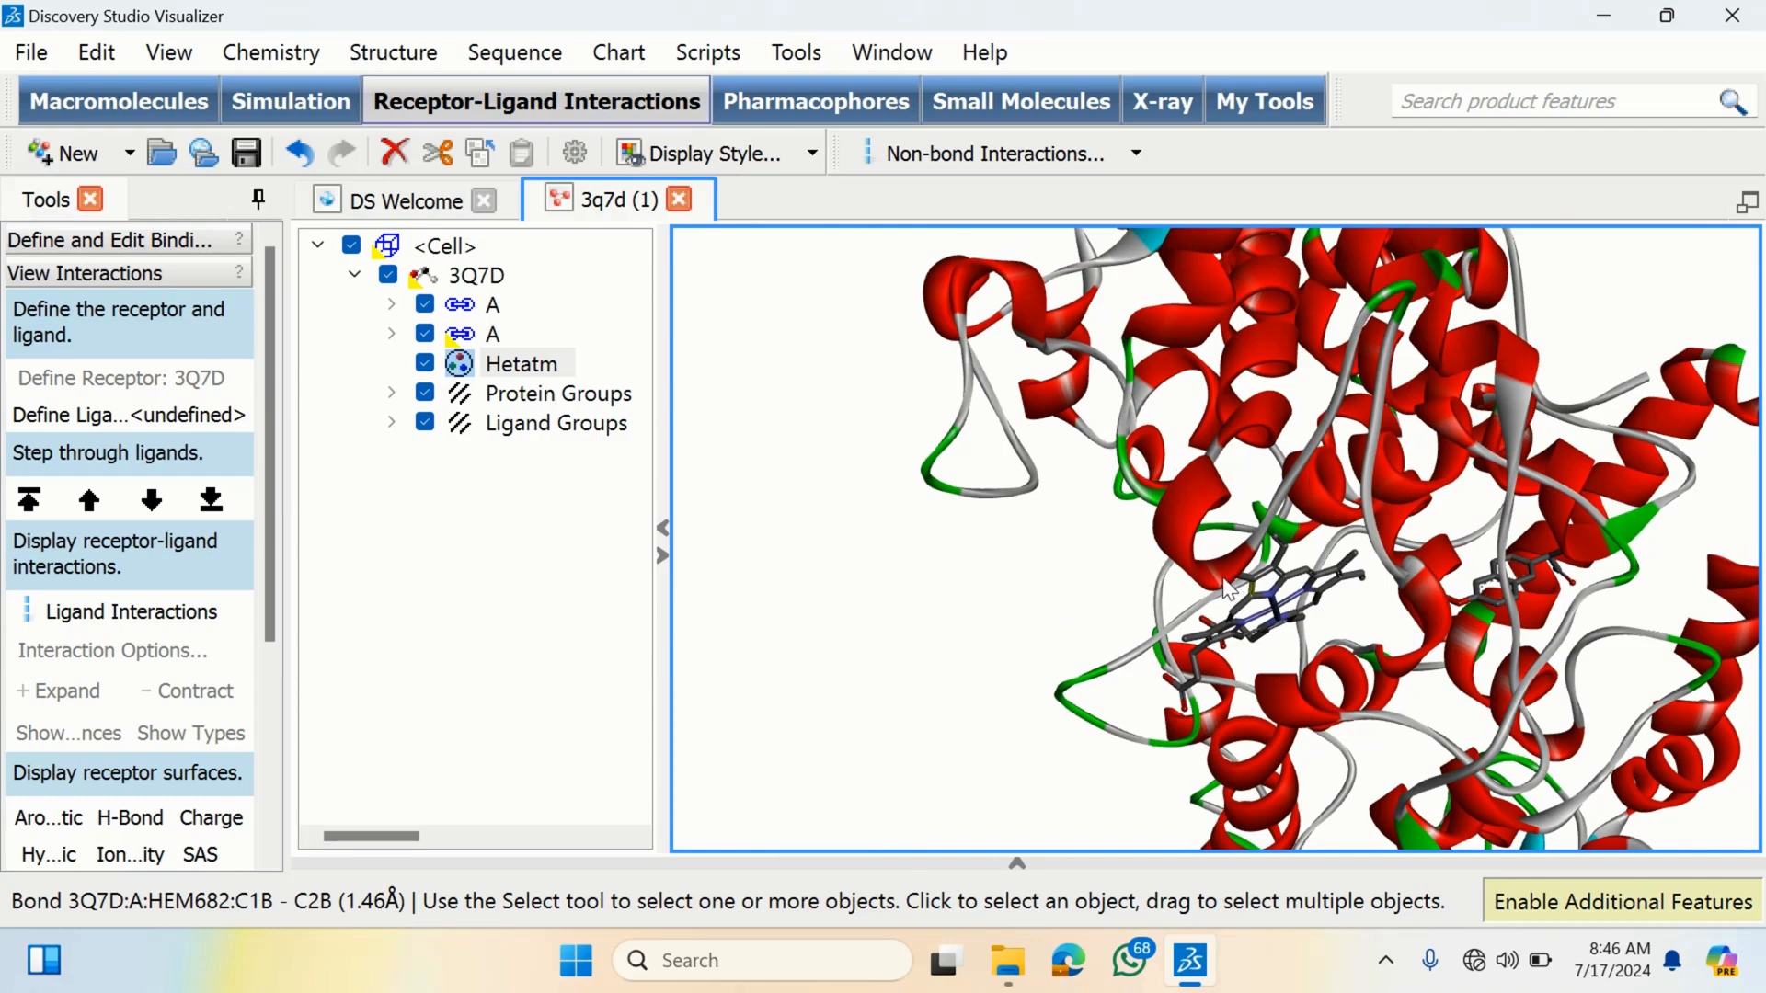
right_drag(1228, 588, 1240, 496)
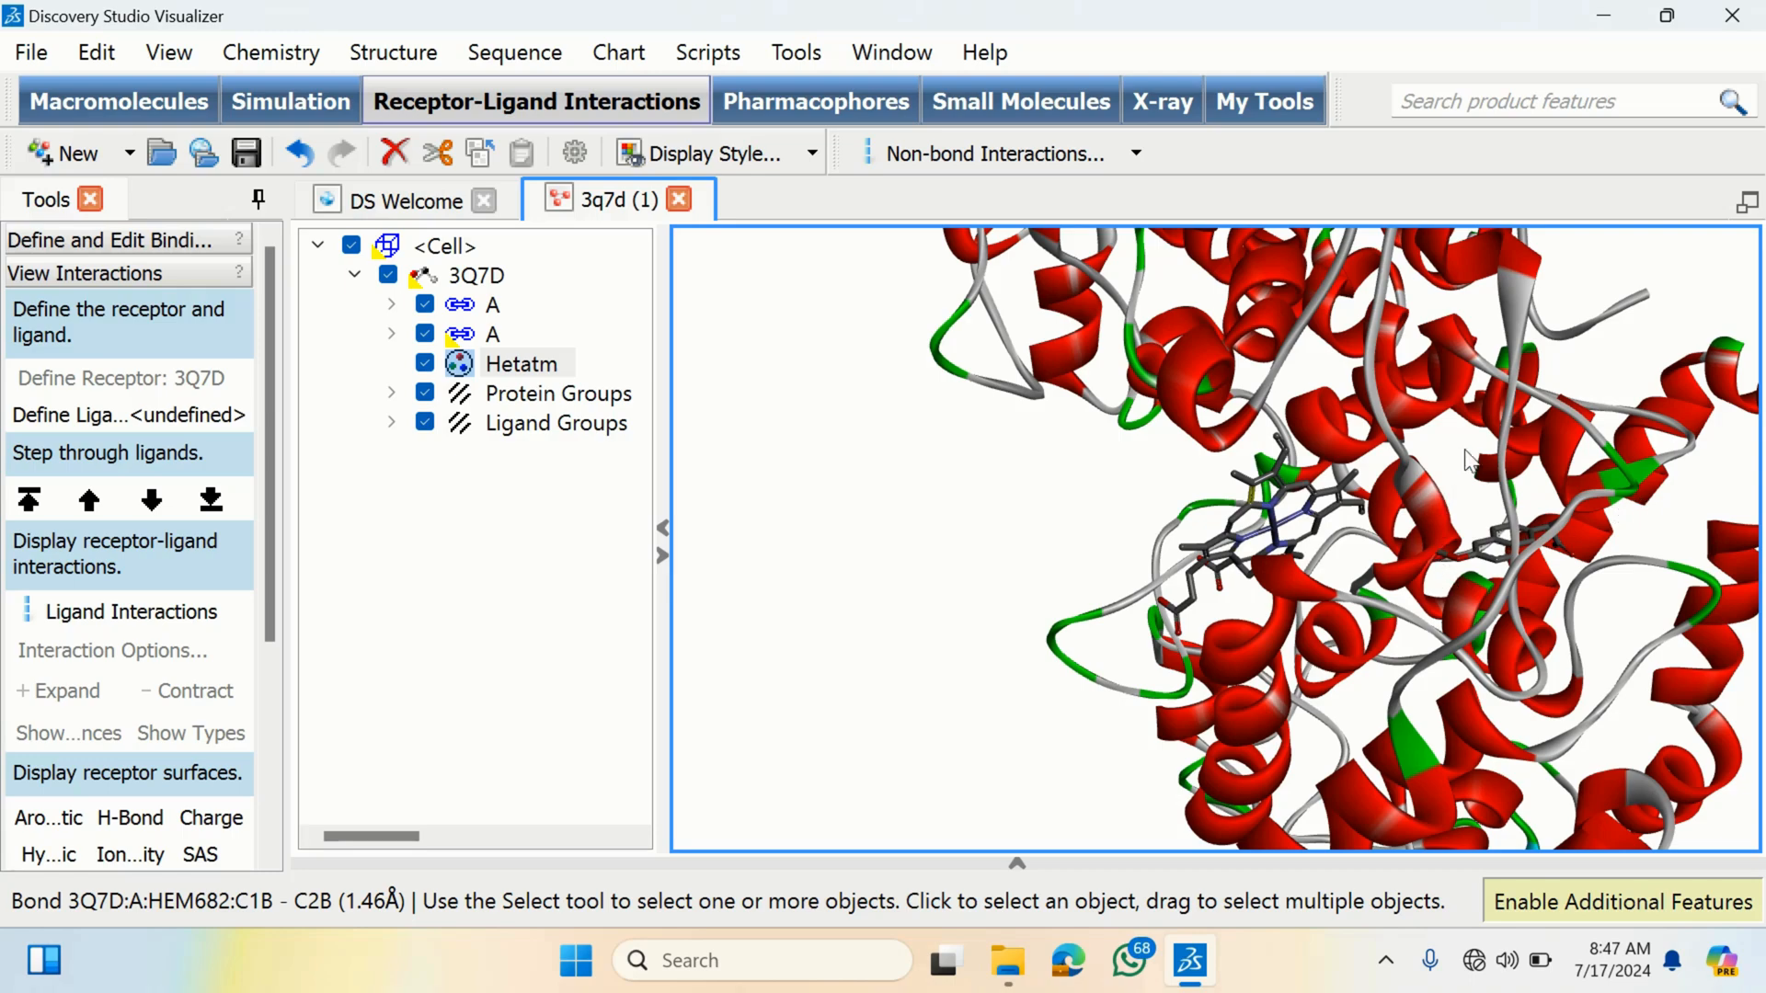
right_drag(1464, 450, 1295, 614)
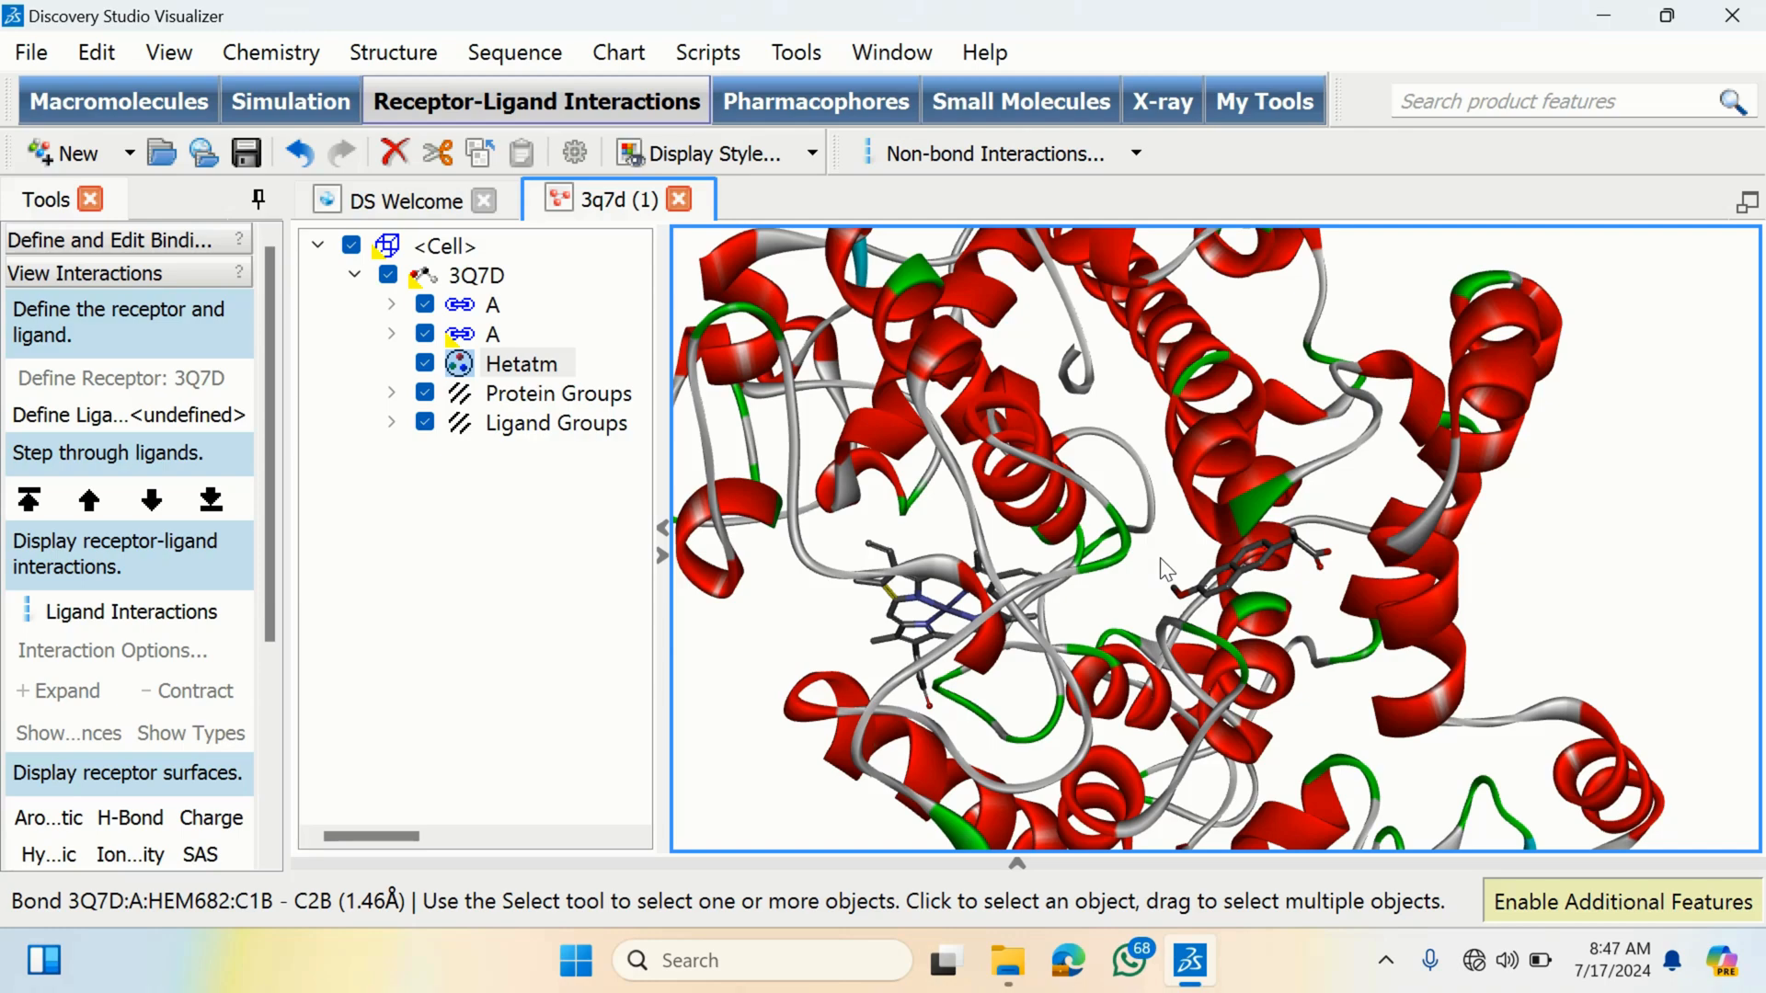
right_drag(1160, 558, 1246, 568)
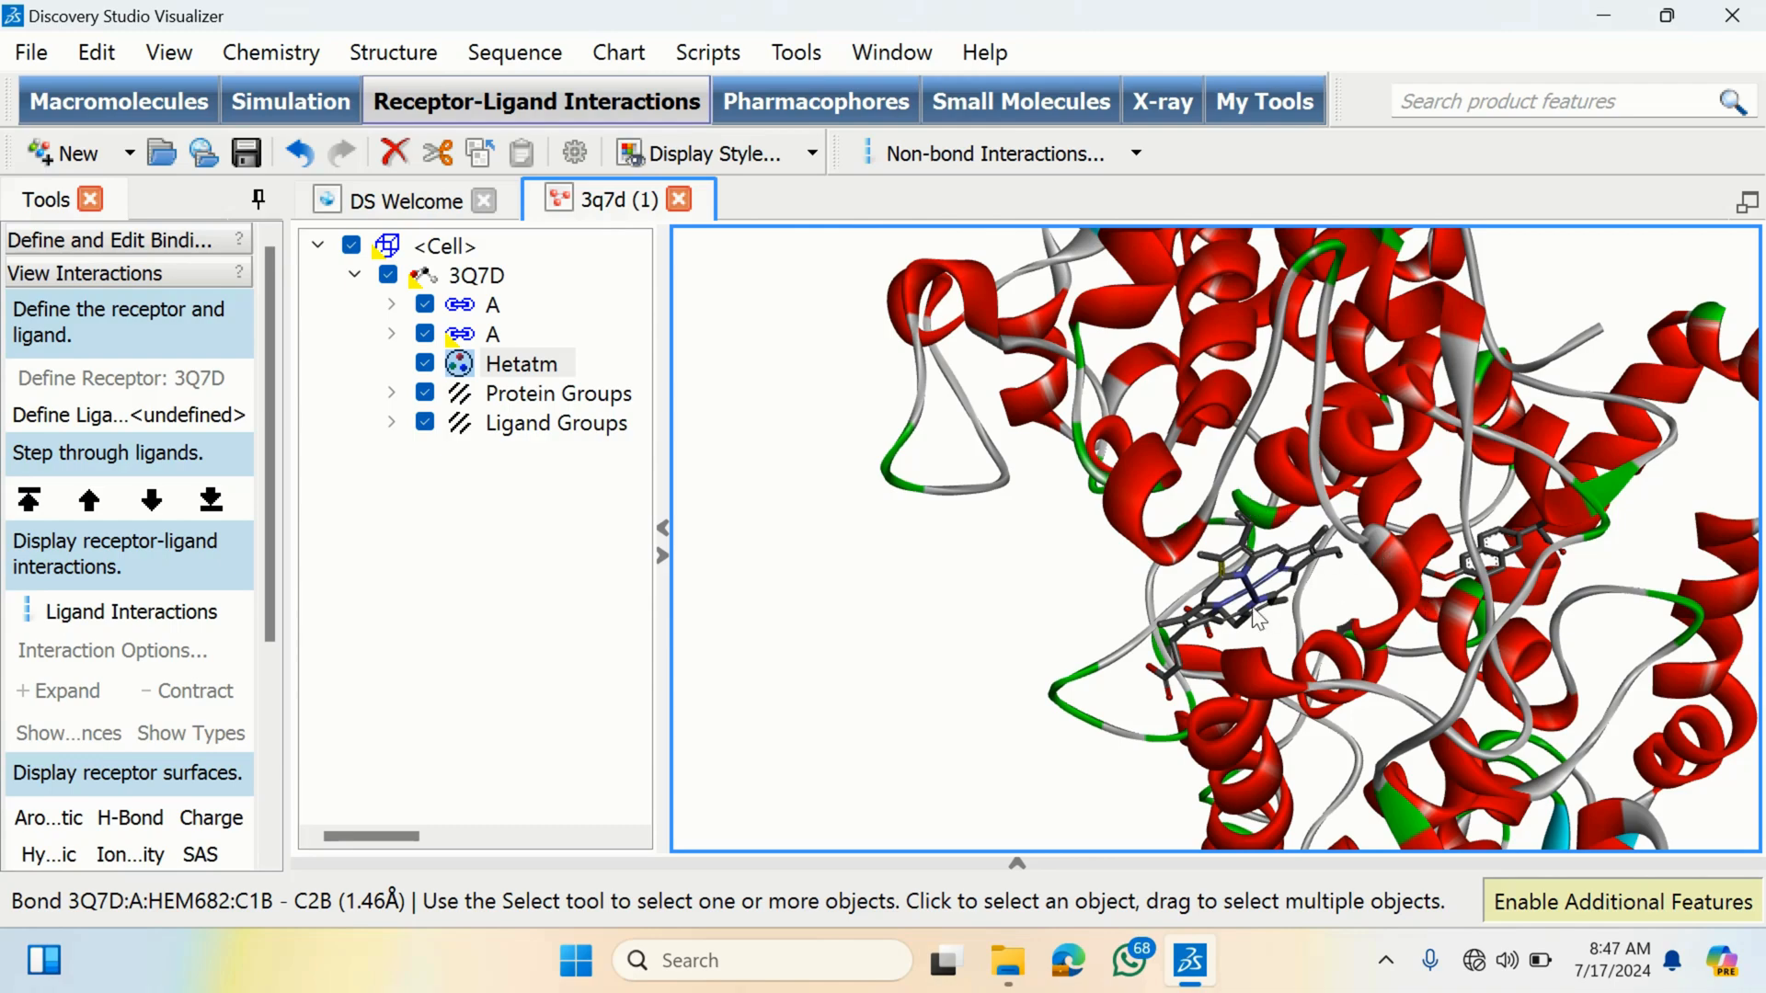
right_drag(1454, 471, 1359, 455)
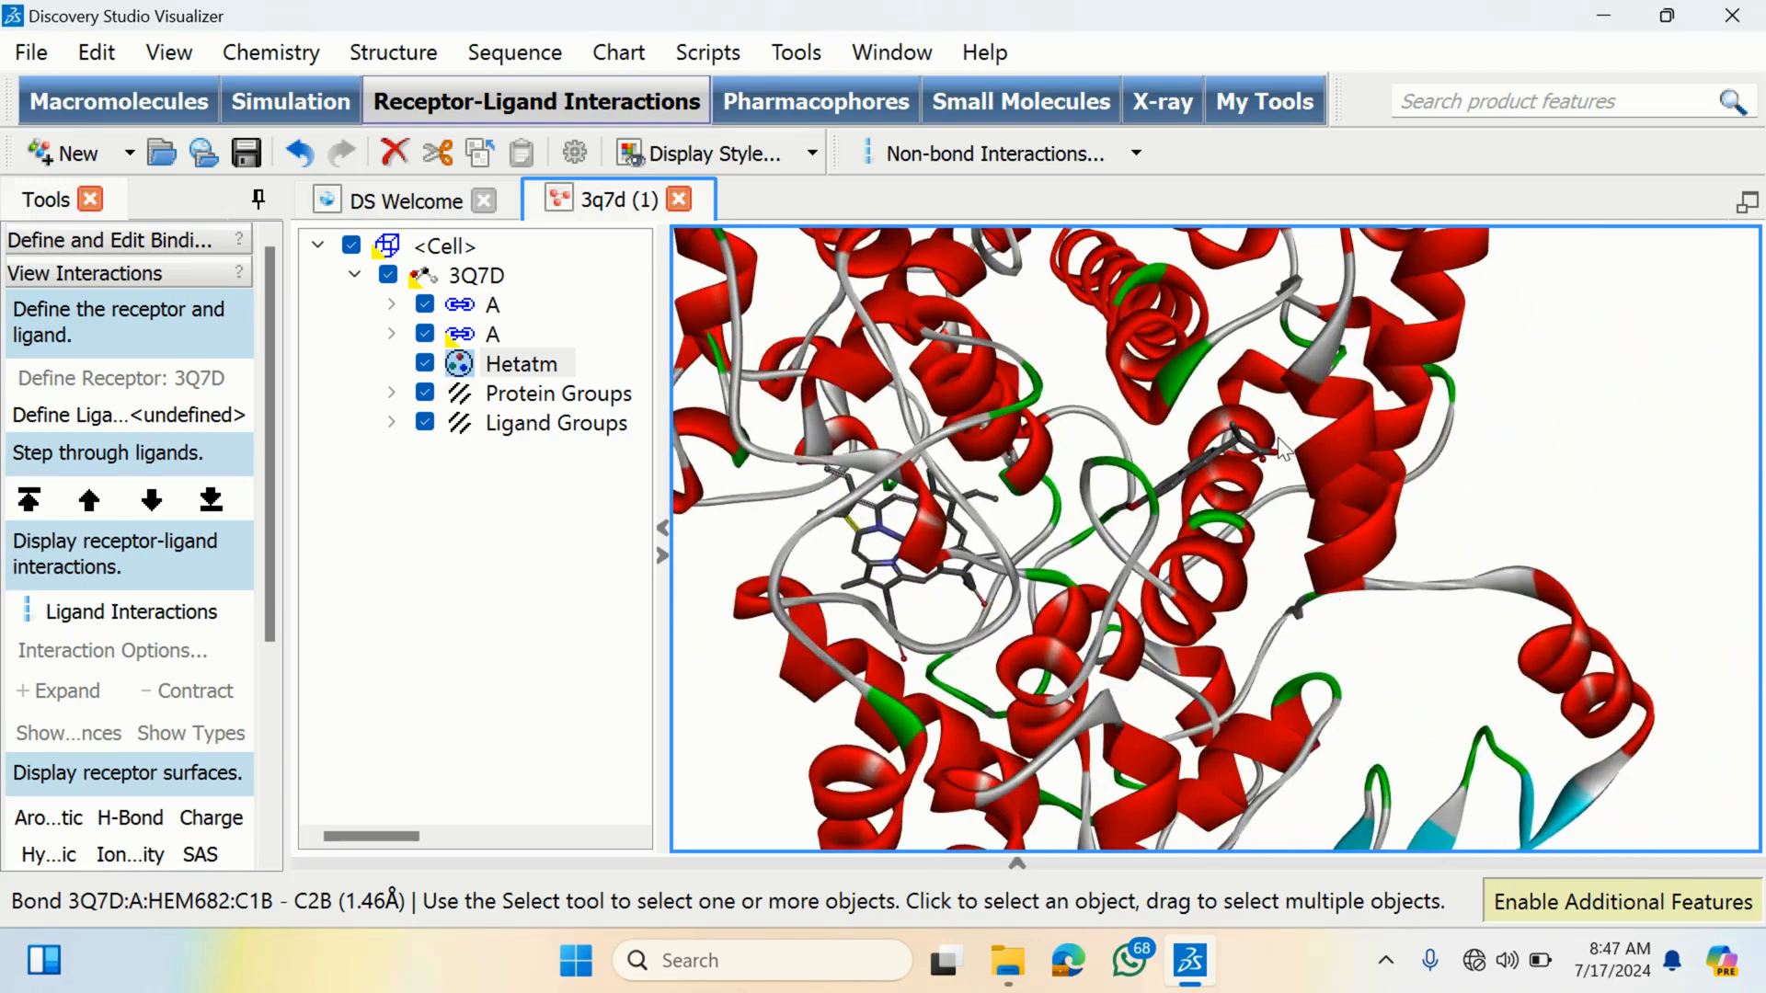
right_drag(1280, 441, 1244, 537)
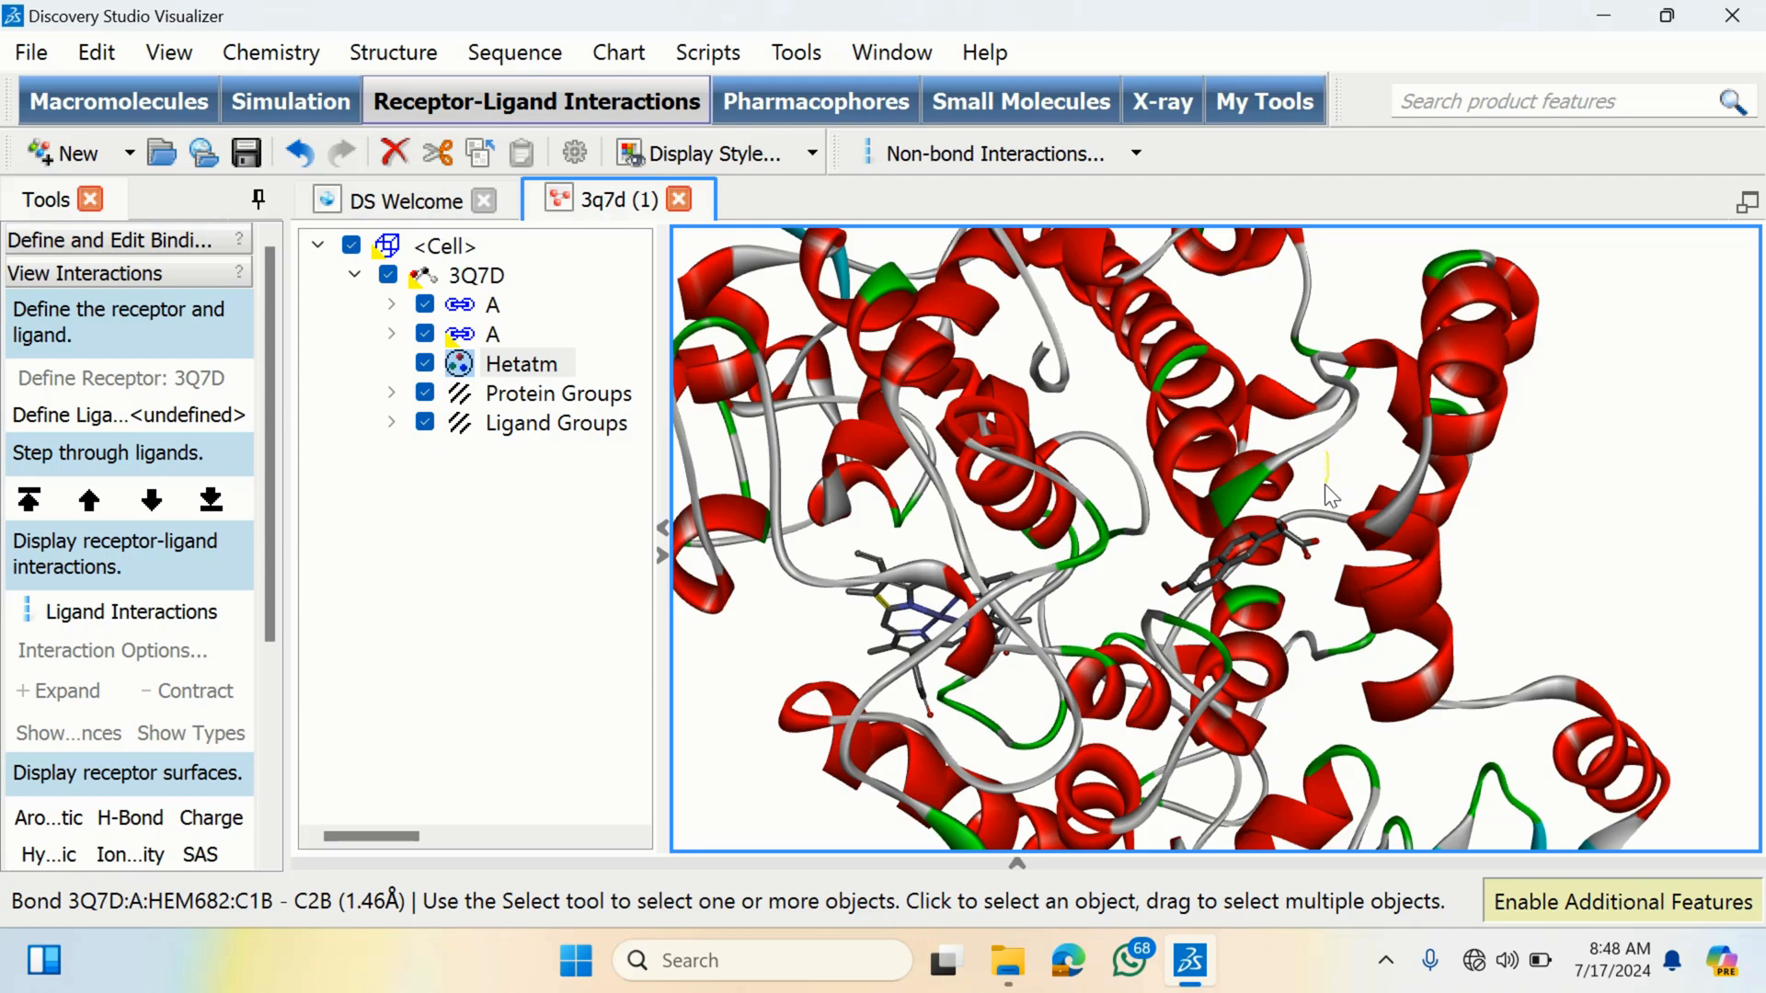
- Highlight each chain A in the hierarchy and expand the first chain A to list its residues
click(1322, 471)
mouse_move(1311, 465)
right_down()
mouse_move(1303, 503)
mouse_move(1312, 449)
right_up()
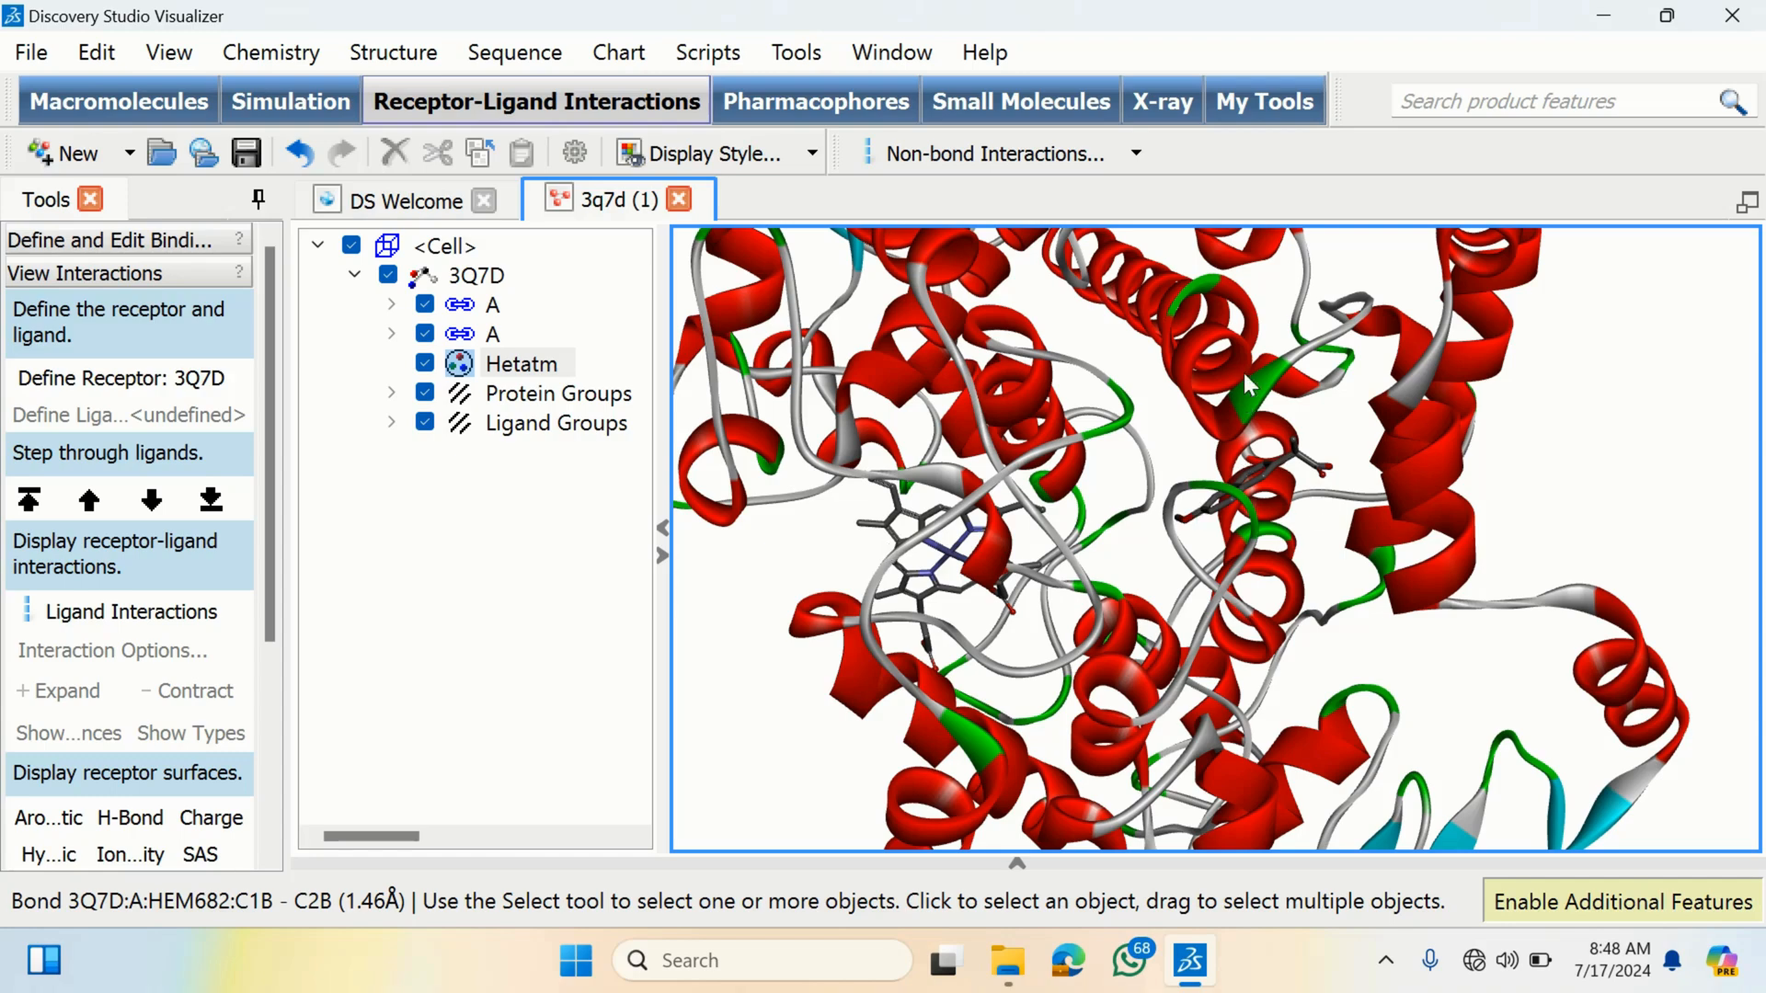
mouse_move(1246, 375)
right_down()
mouse_move(1289, 440)
mouse_move(1253, 390)
mouse_move(1272, 388)
right_up()
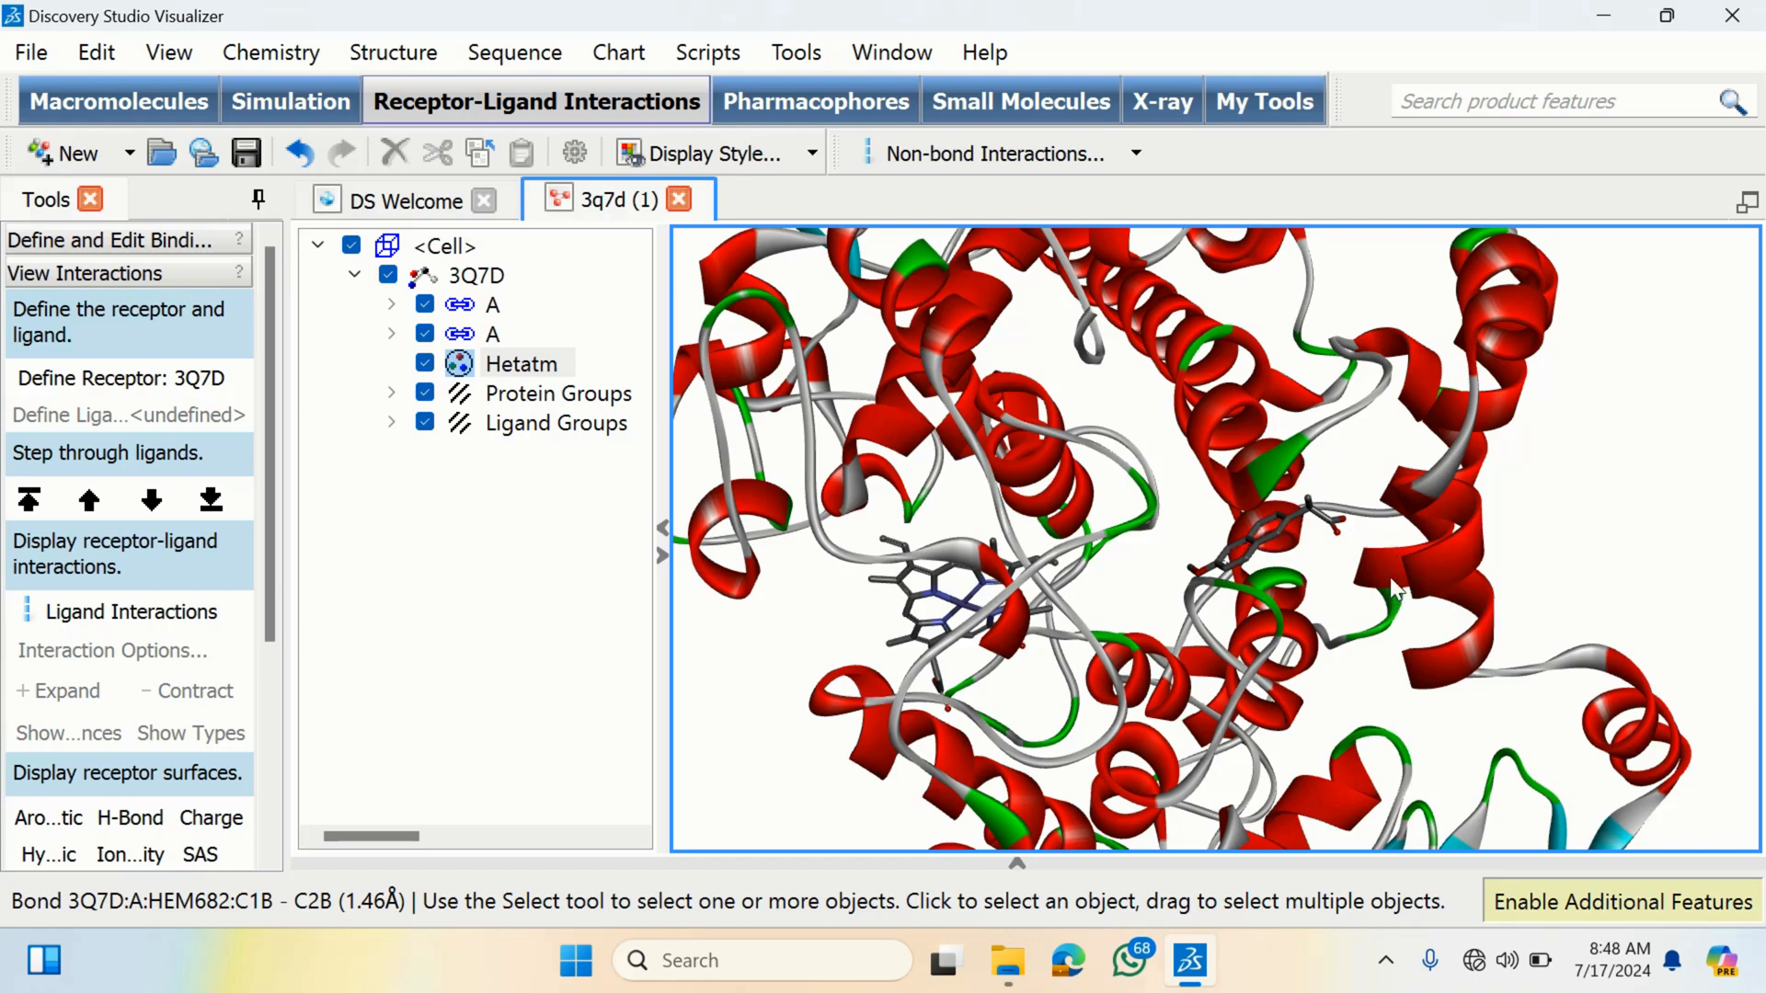
right_drag(1329, 421, 1318, 549)
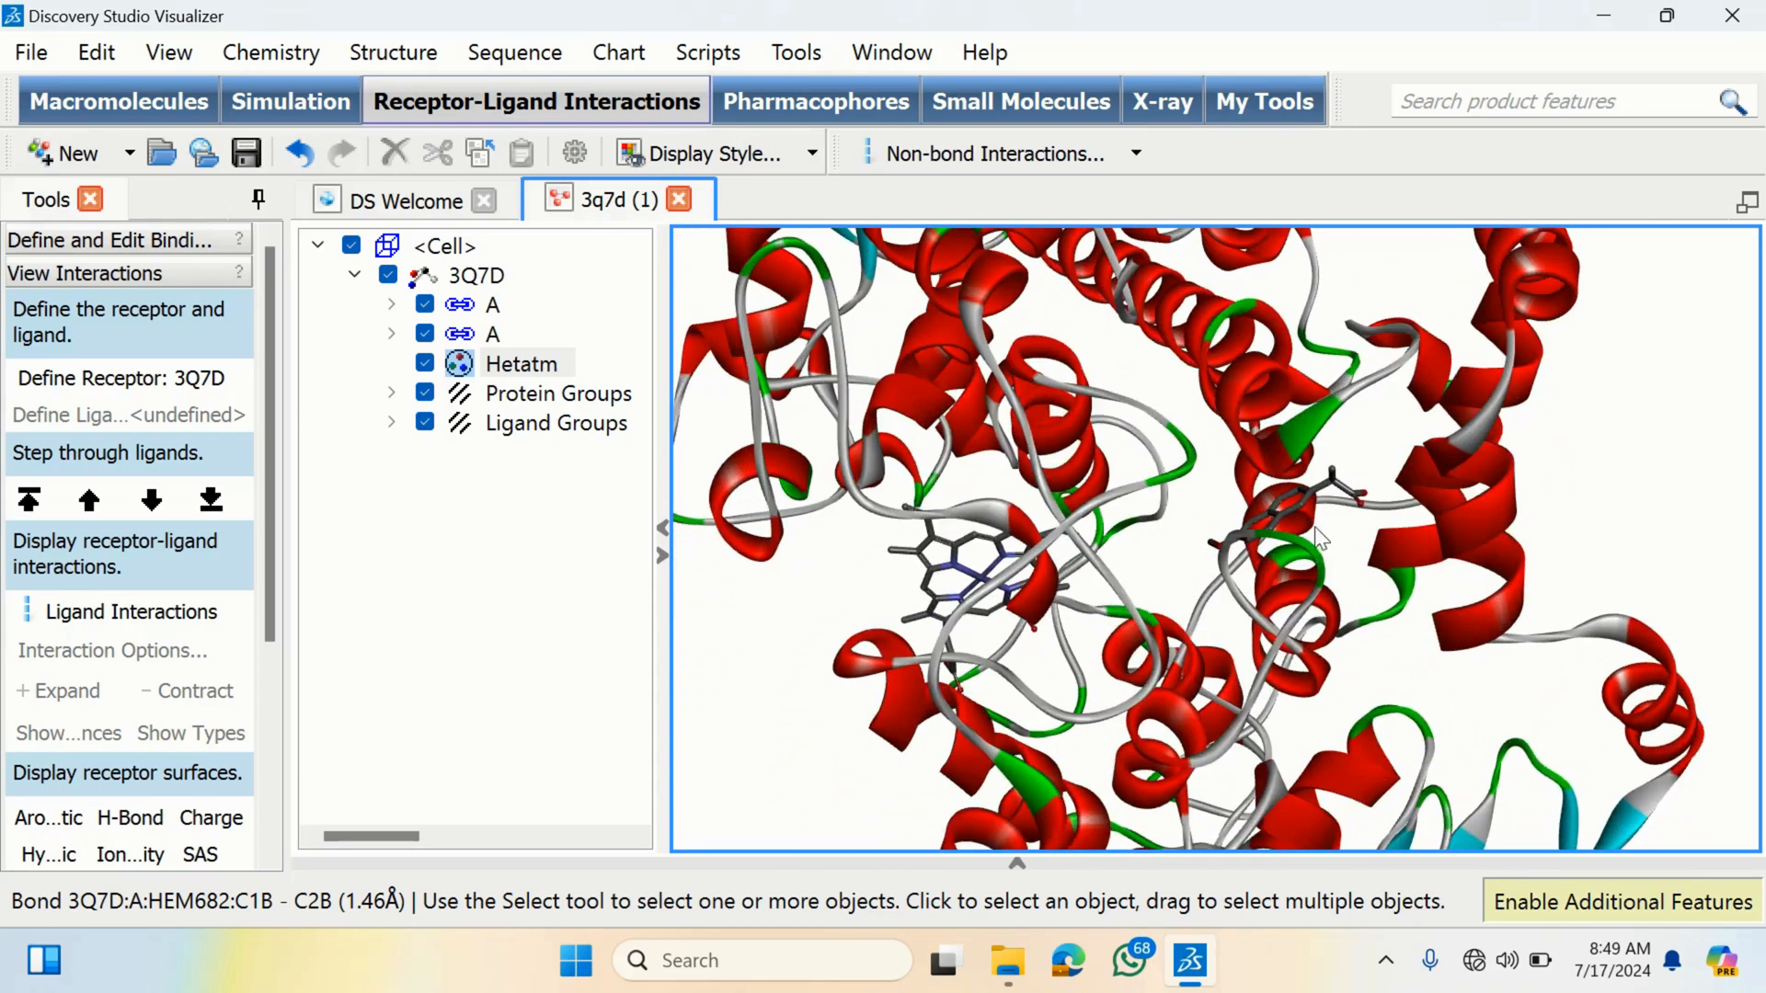
mouse_move(1237, 508)
right_down()
mouse_move(1244, 529)
mouse_move(1233, 501)
right_up()
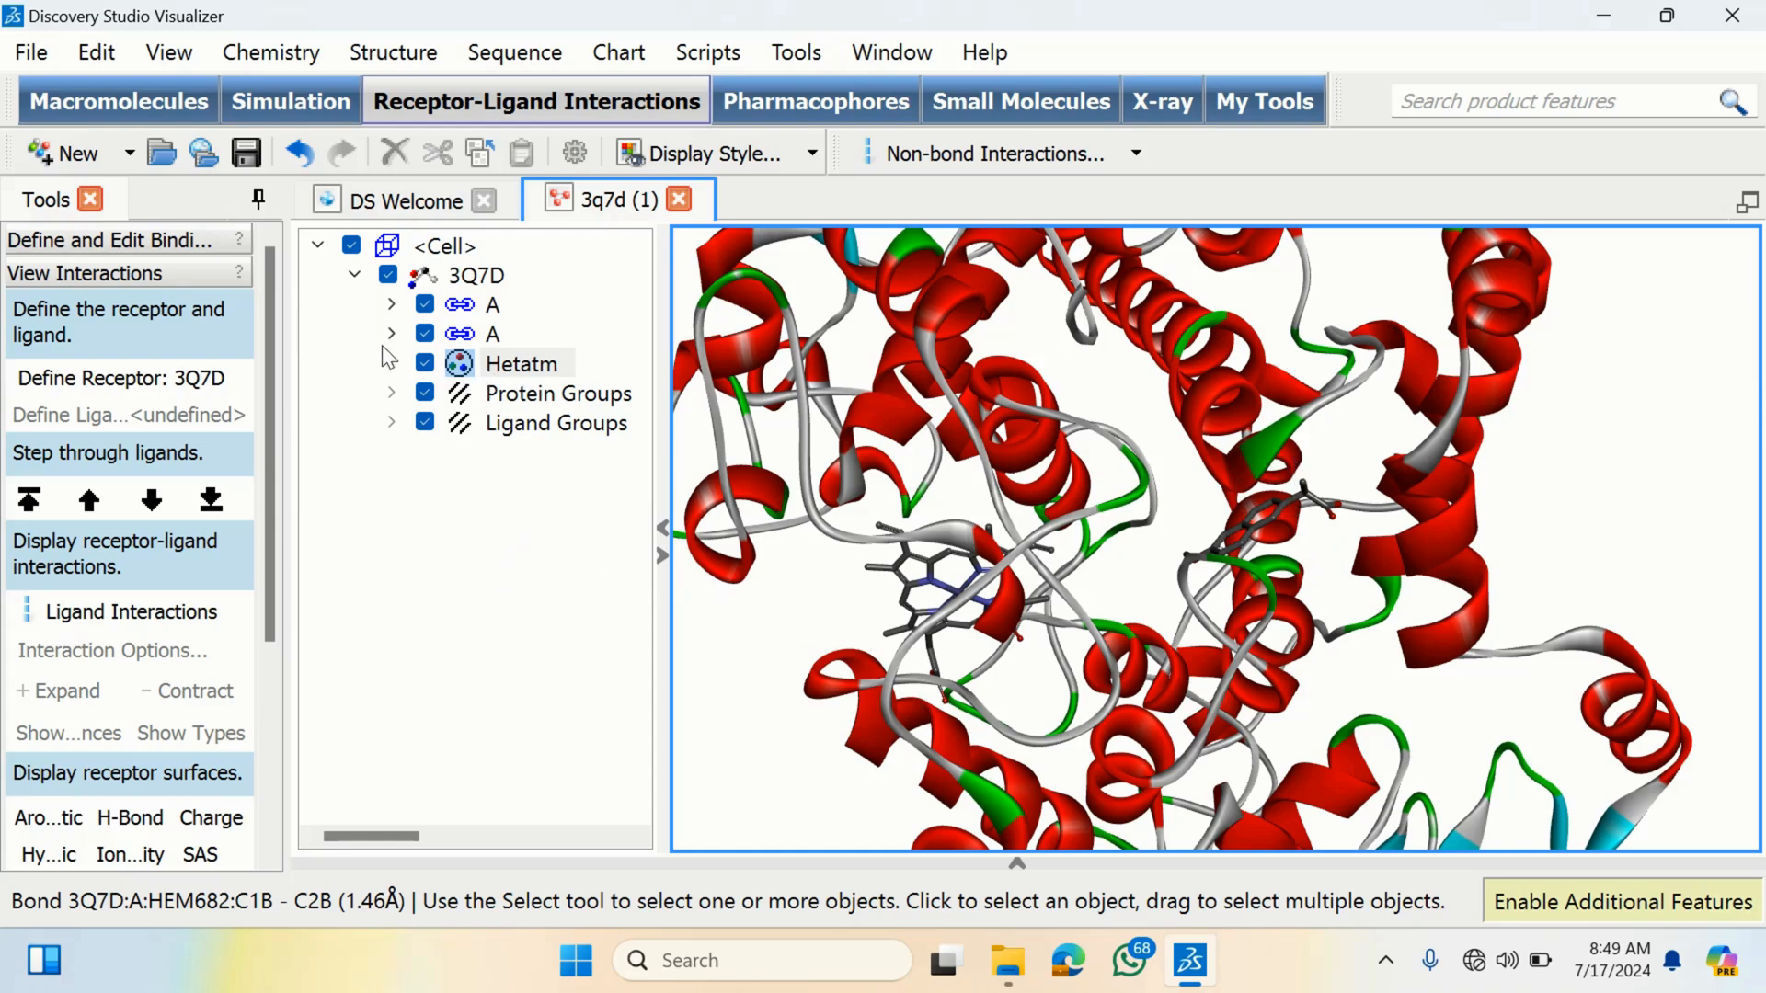
click(494, 307)
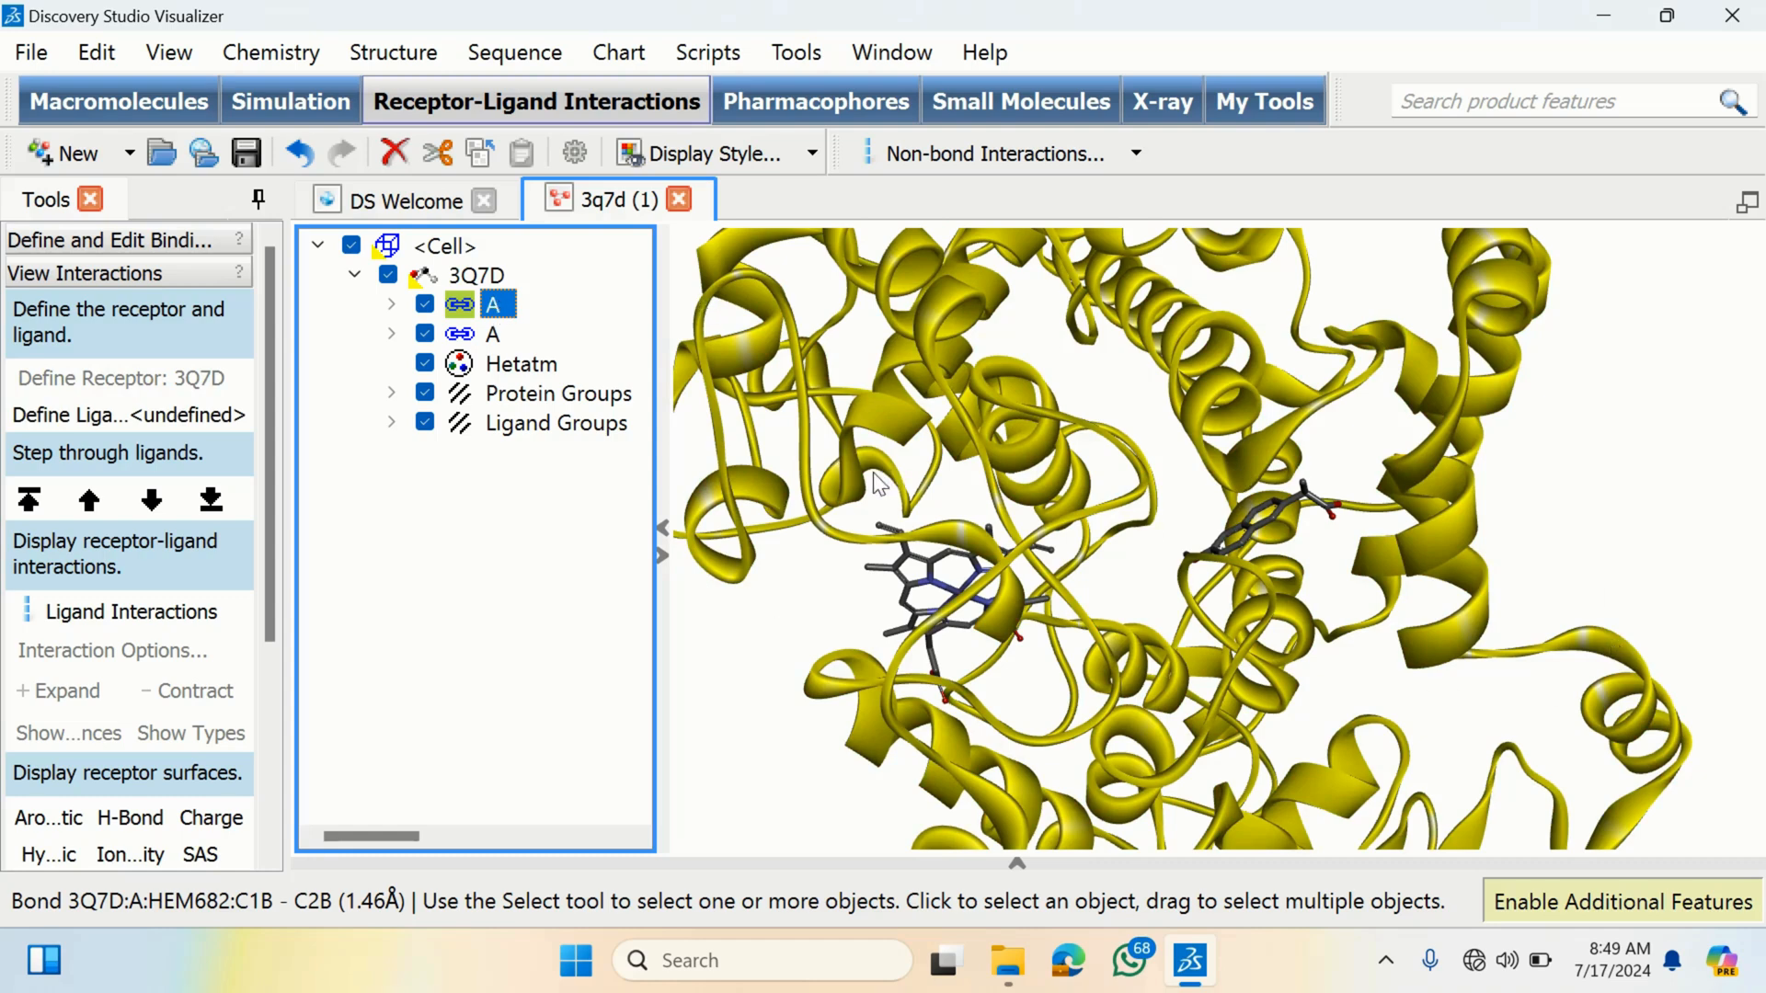
click(493, 337)
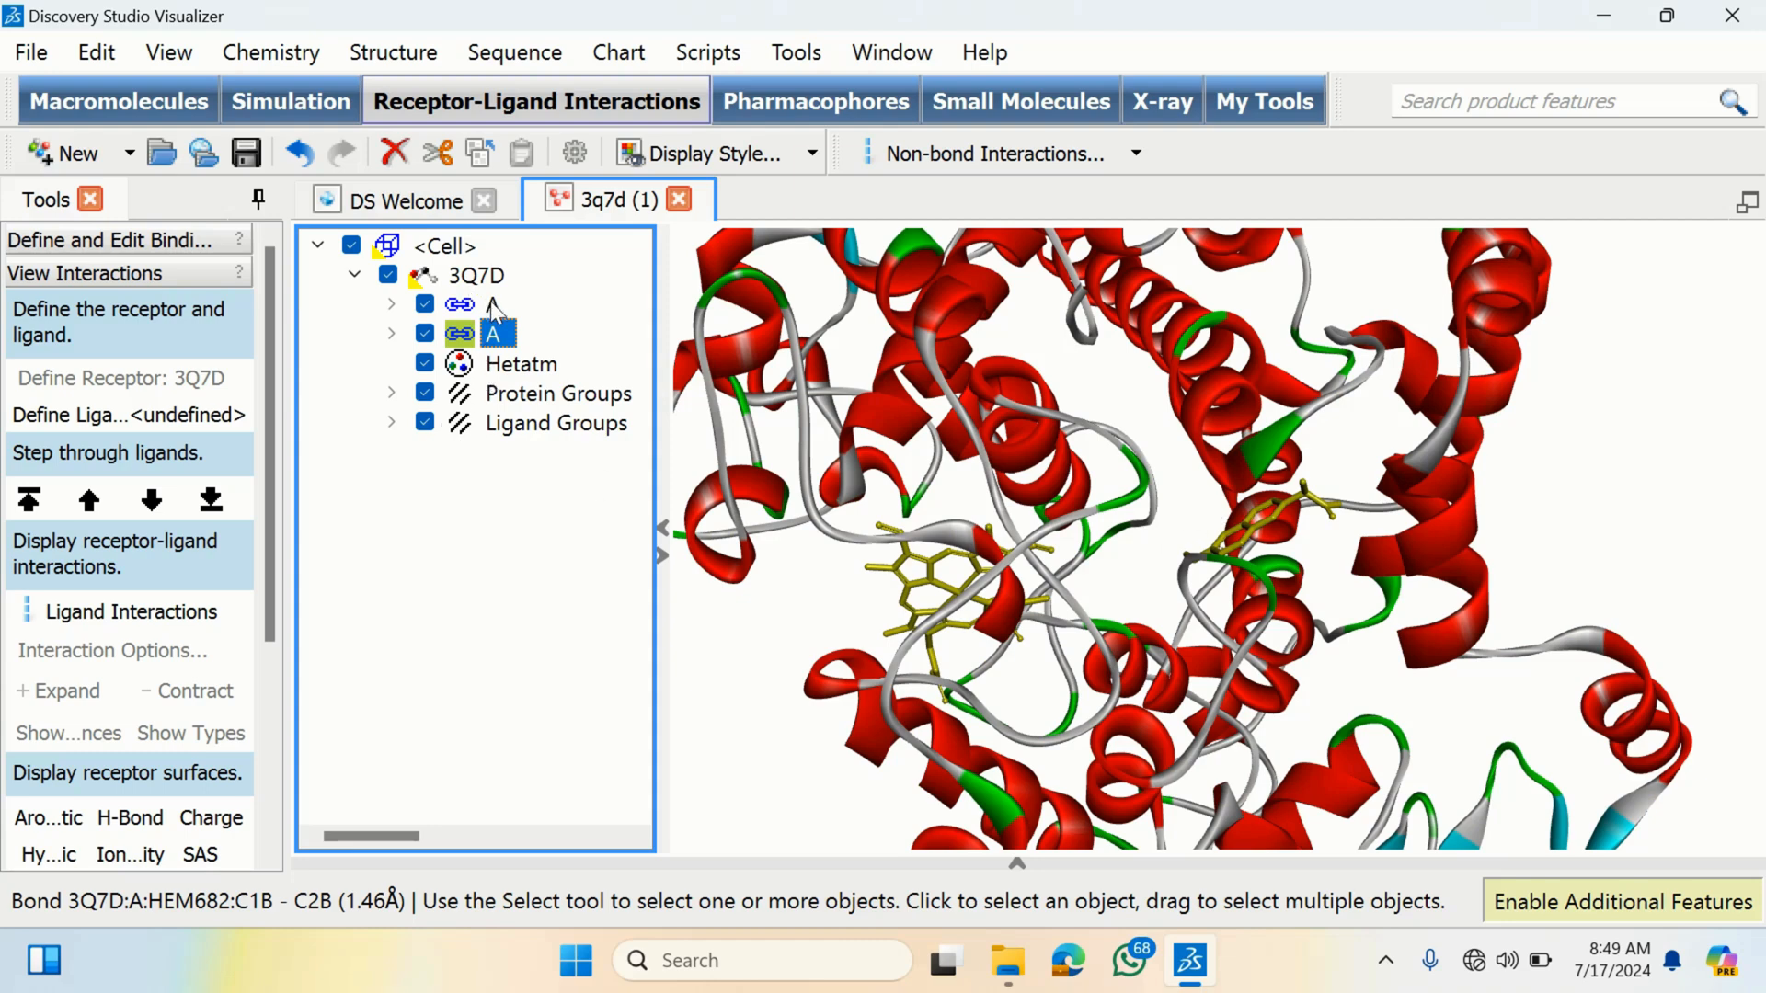
click(590, 299)
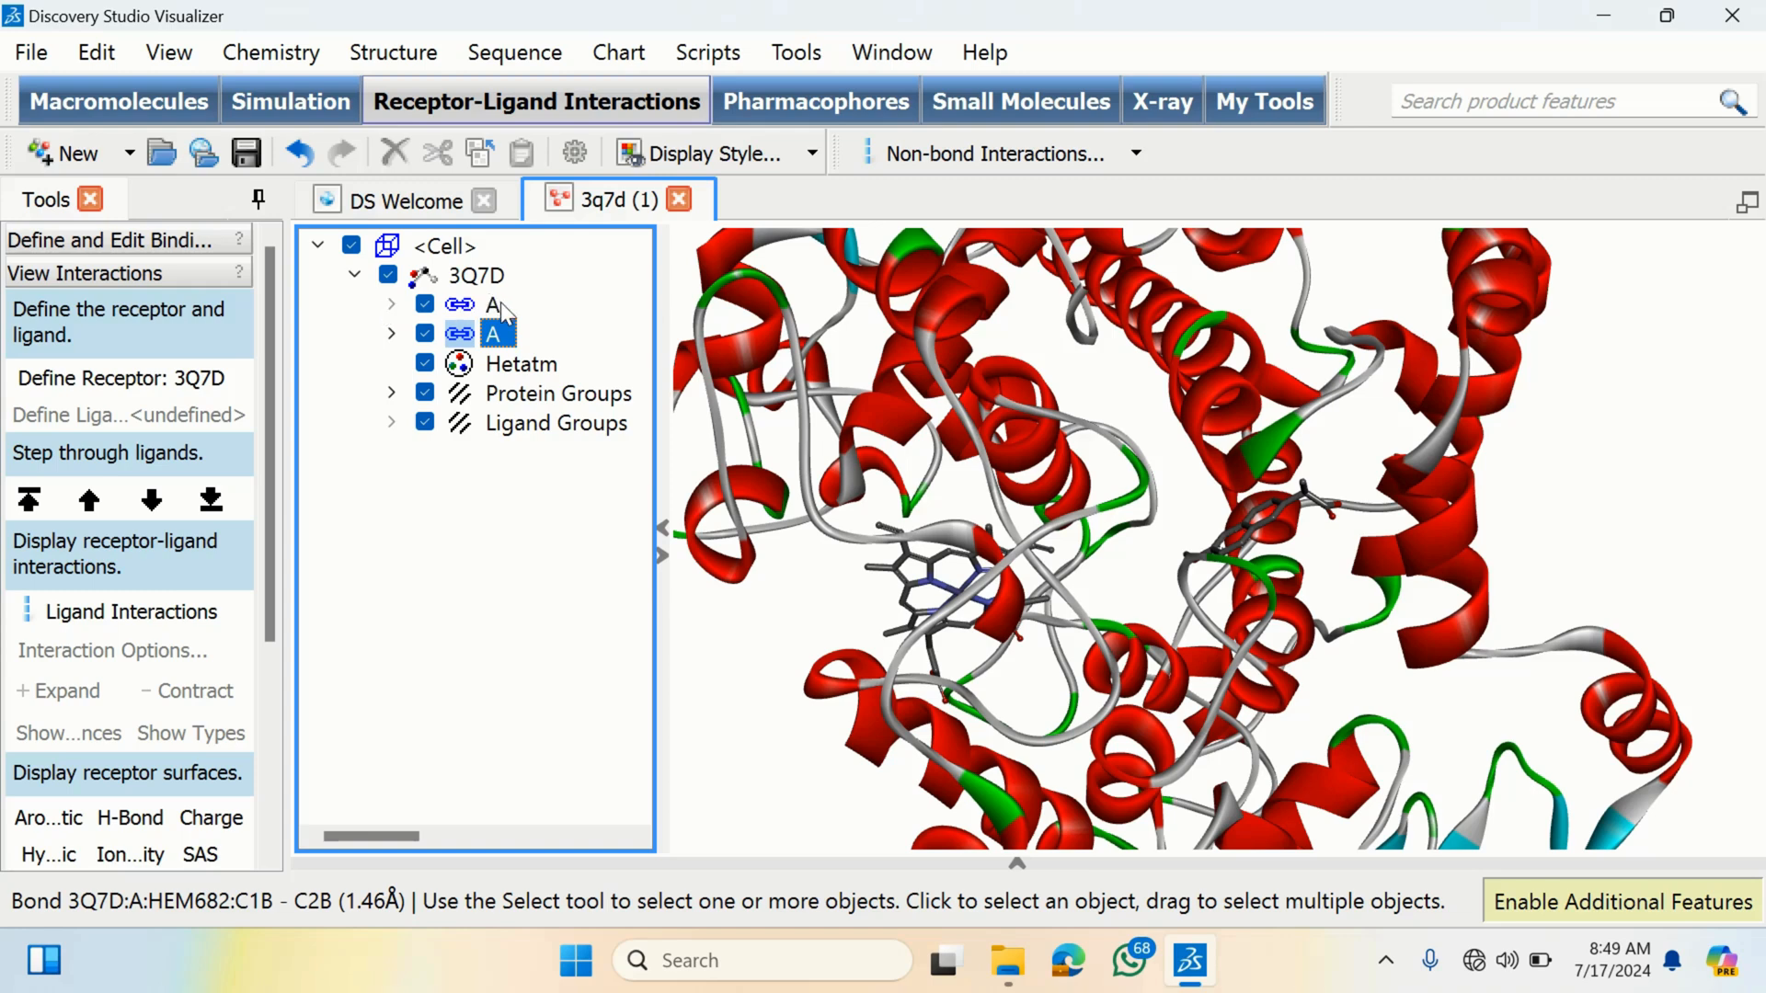
click(392, 305)
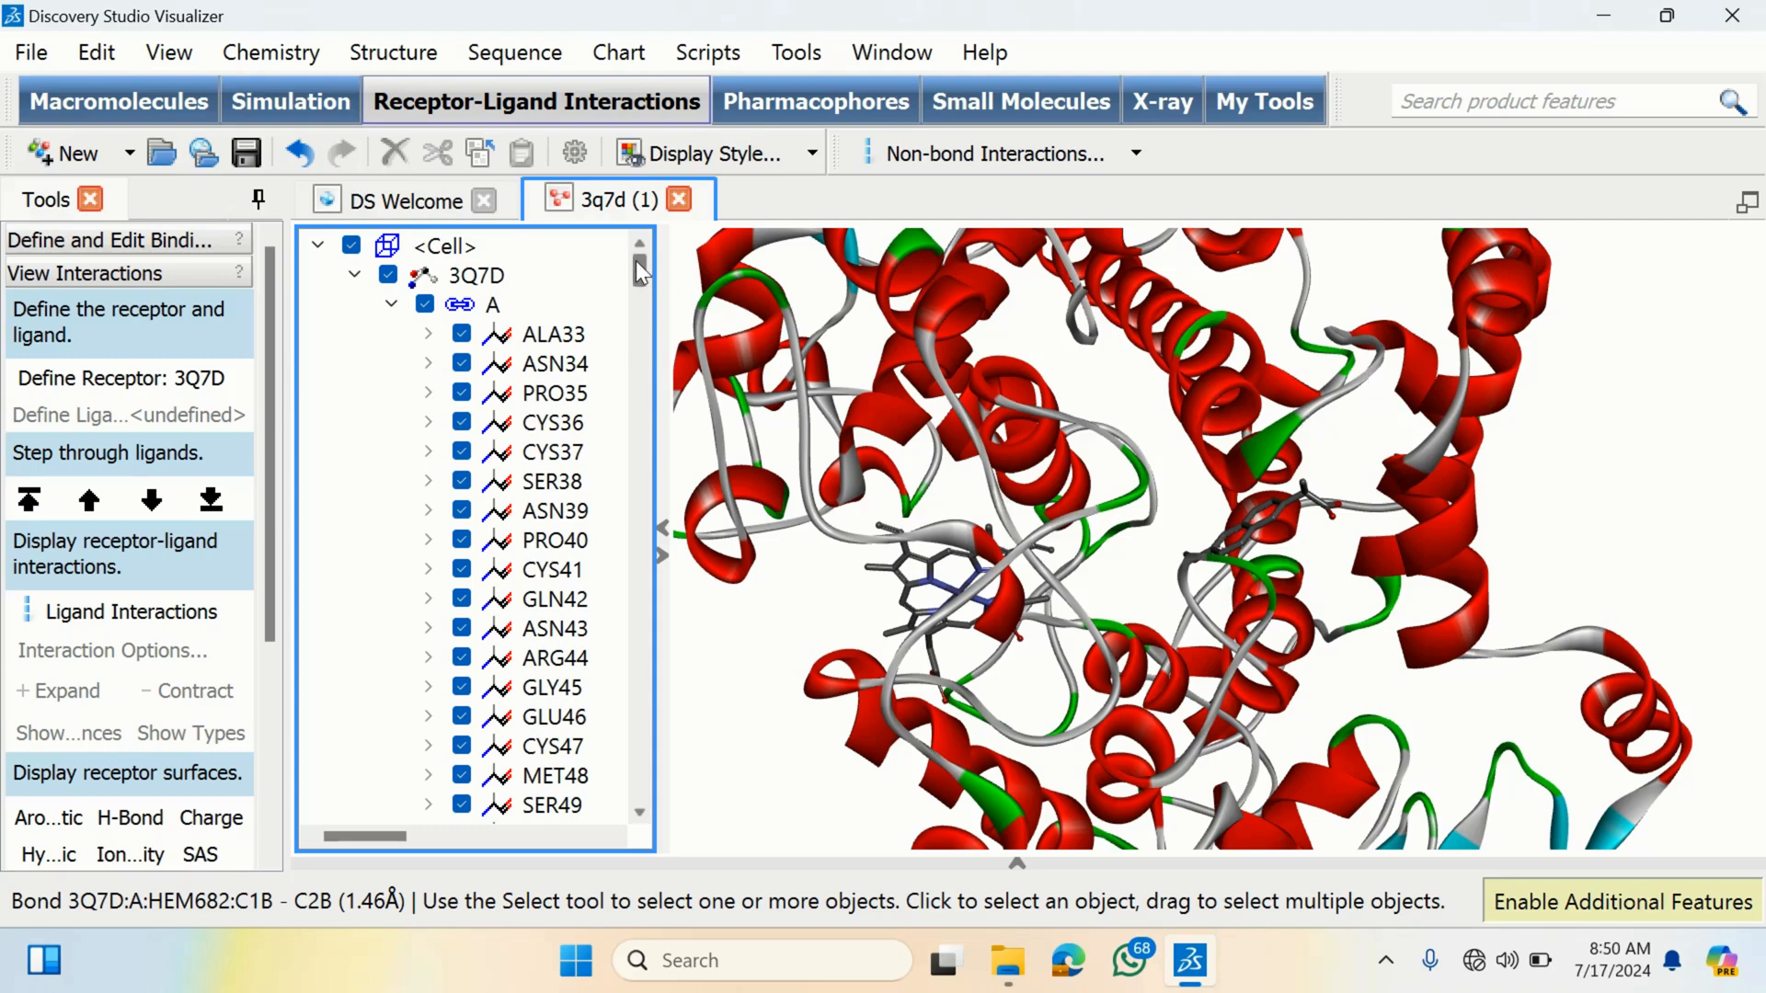
- Select residue ARG120 in chain A and display it in ball and stick style
drag(638, 267, 643, 351)
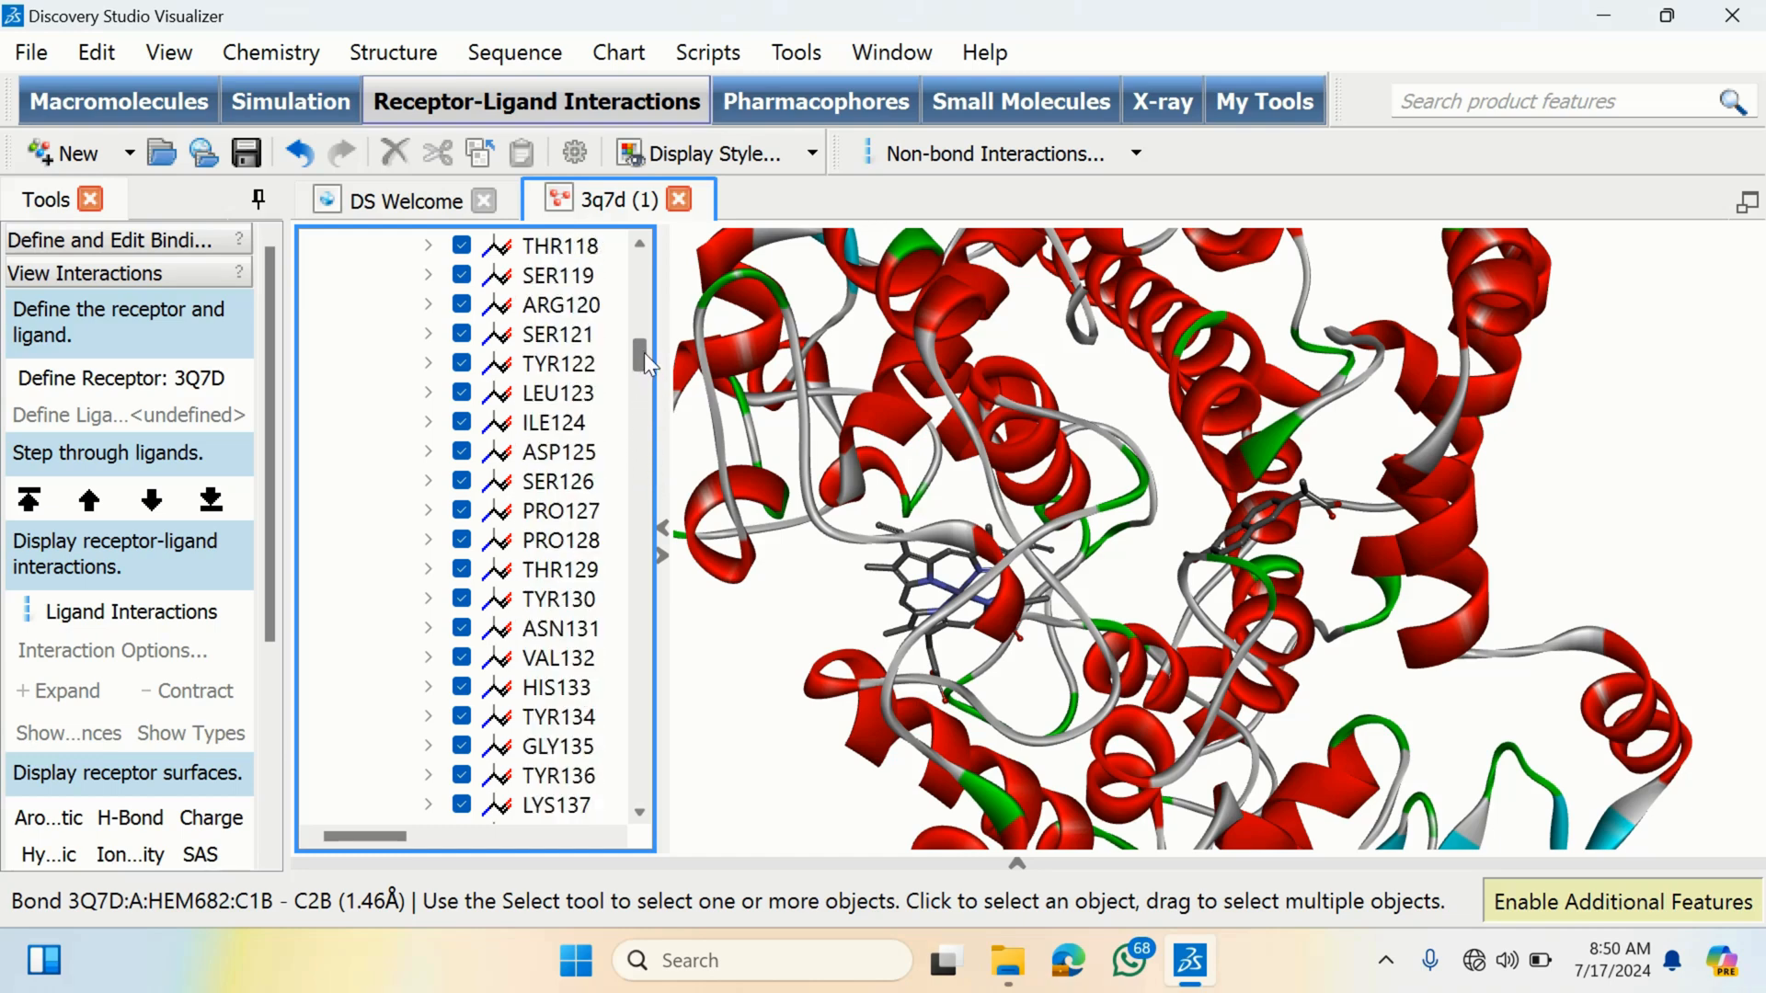
click(575, 307)
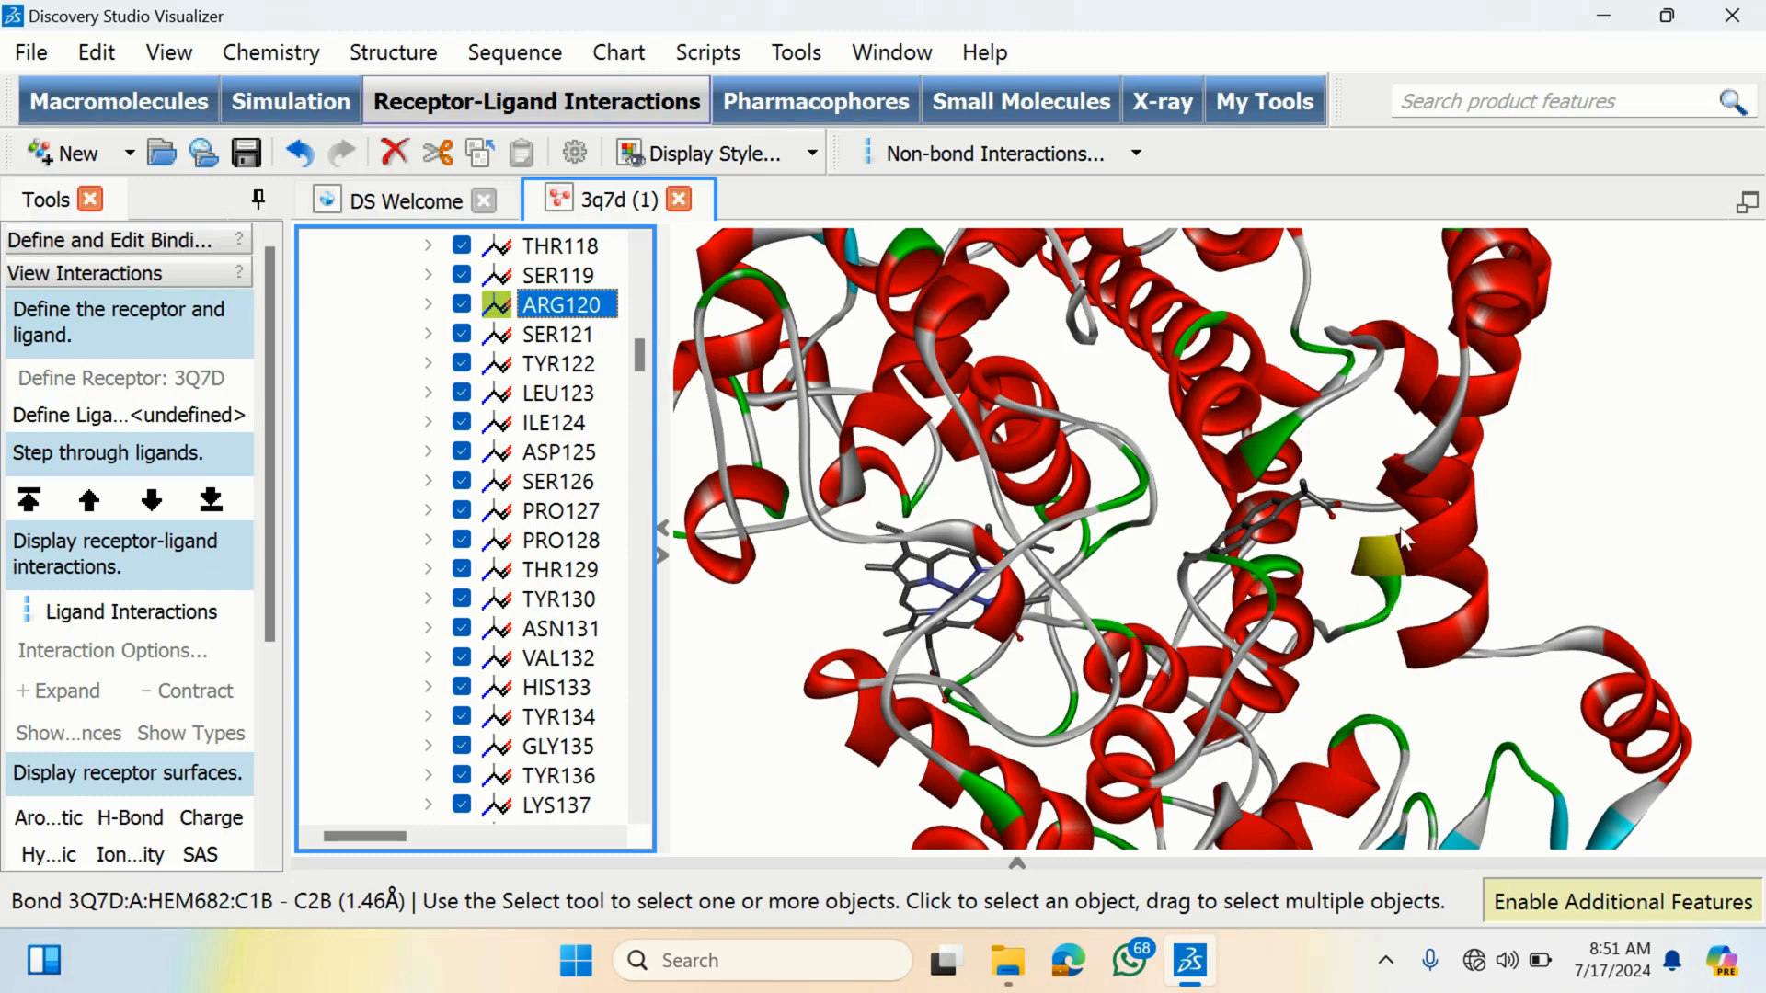
click(1343, 565)
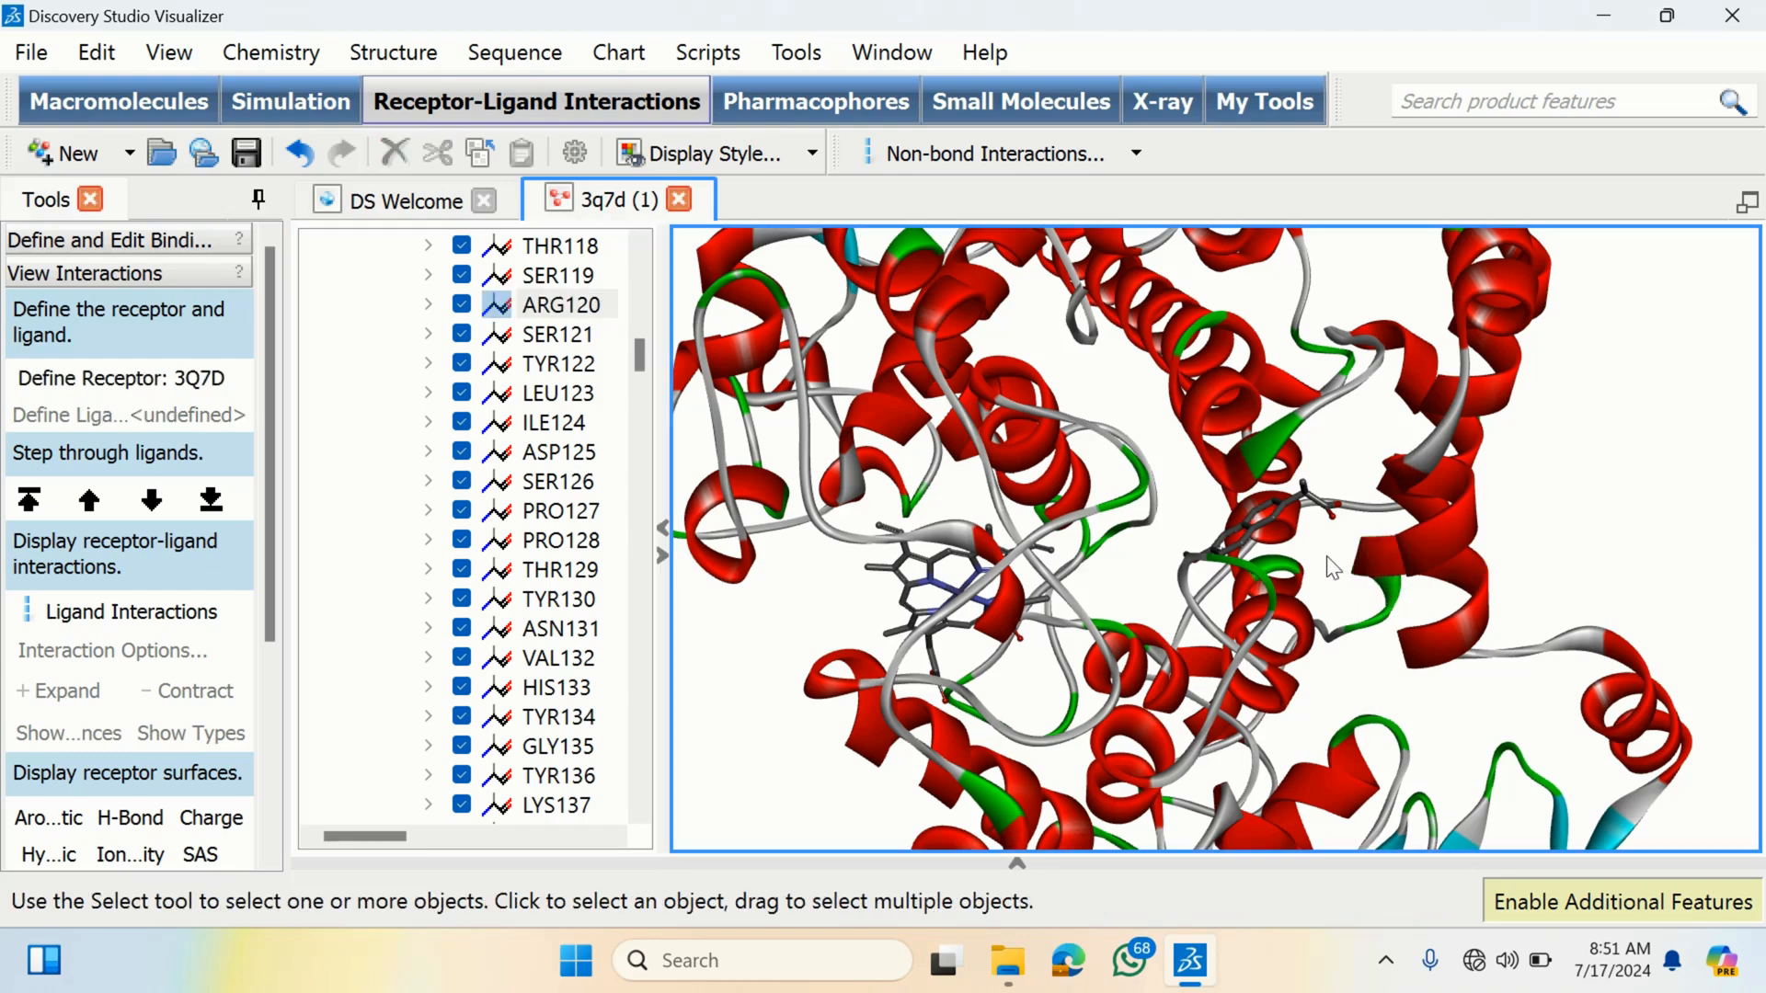
click(572, 308)
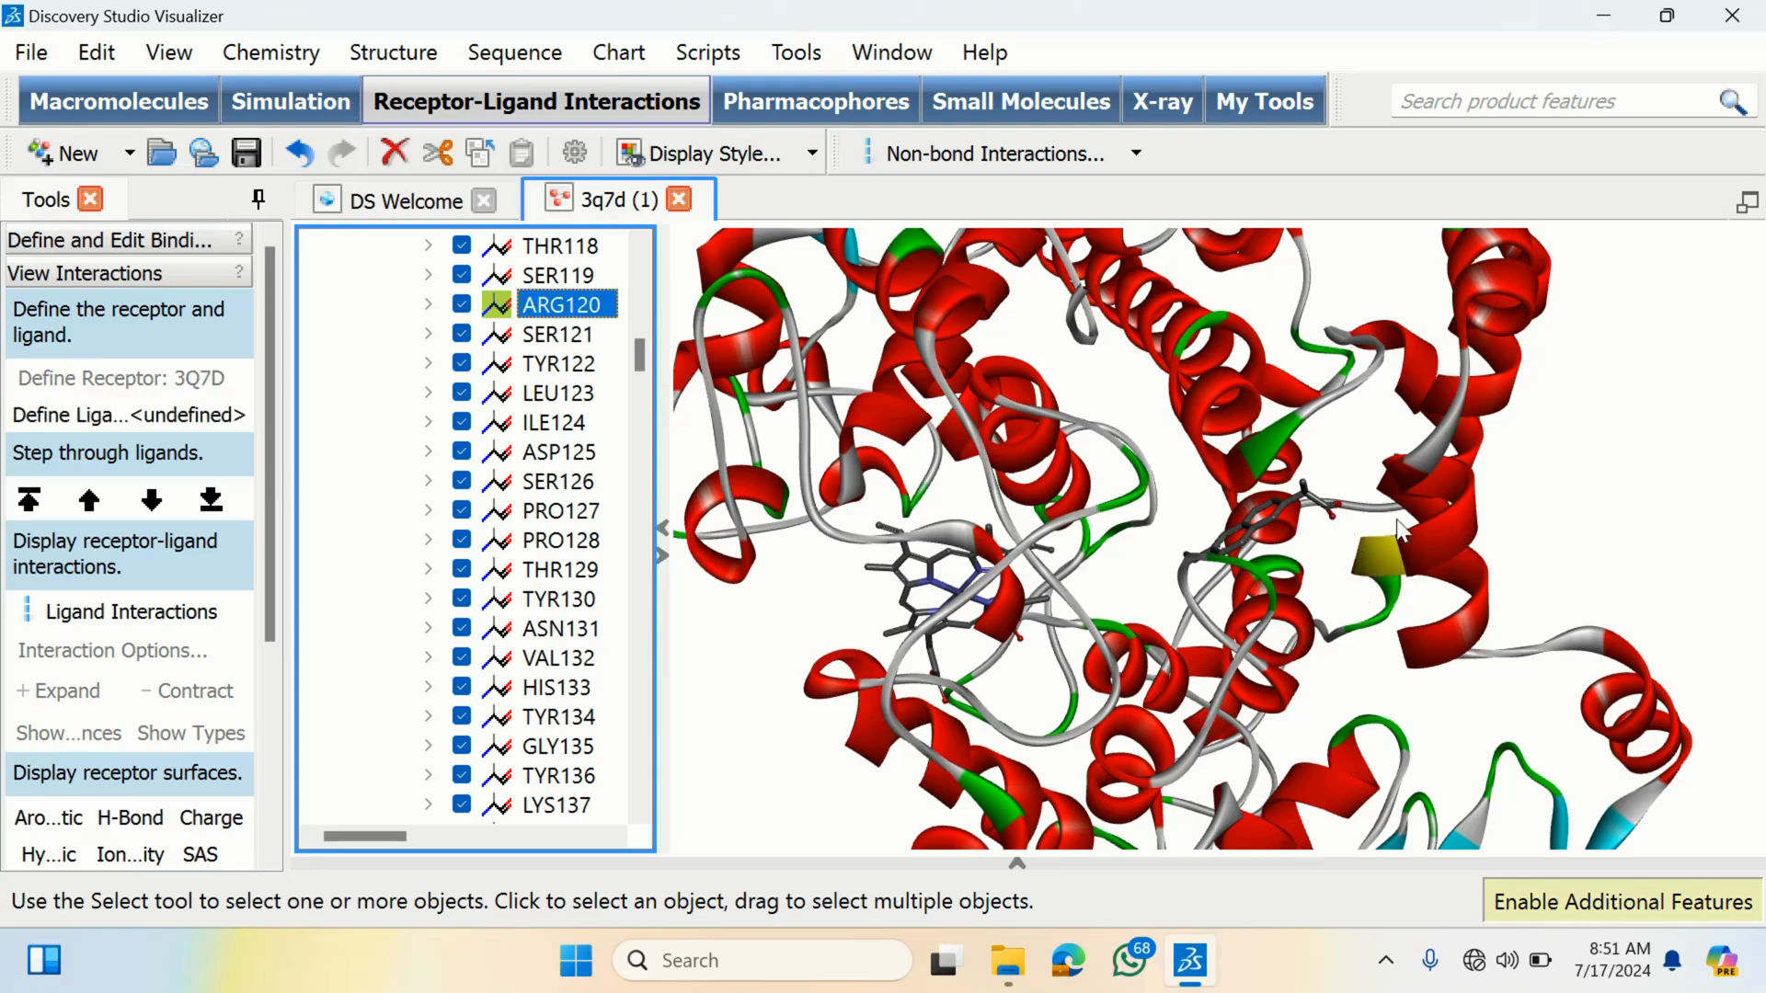
right_click(1330, 565)
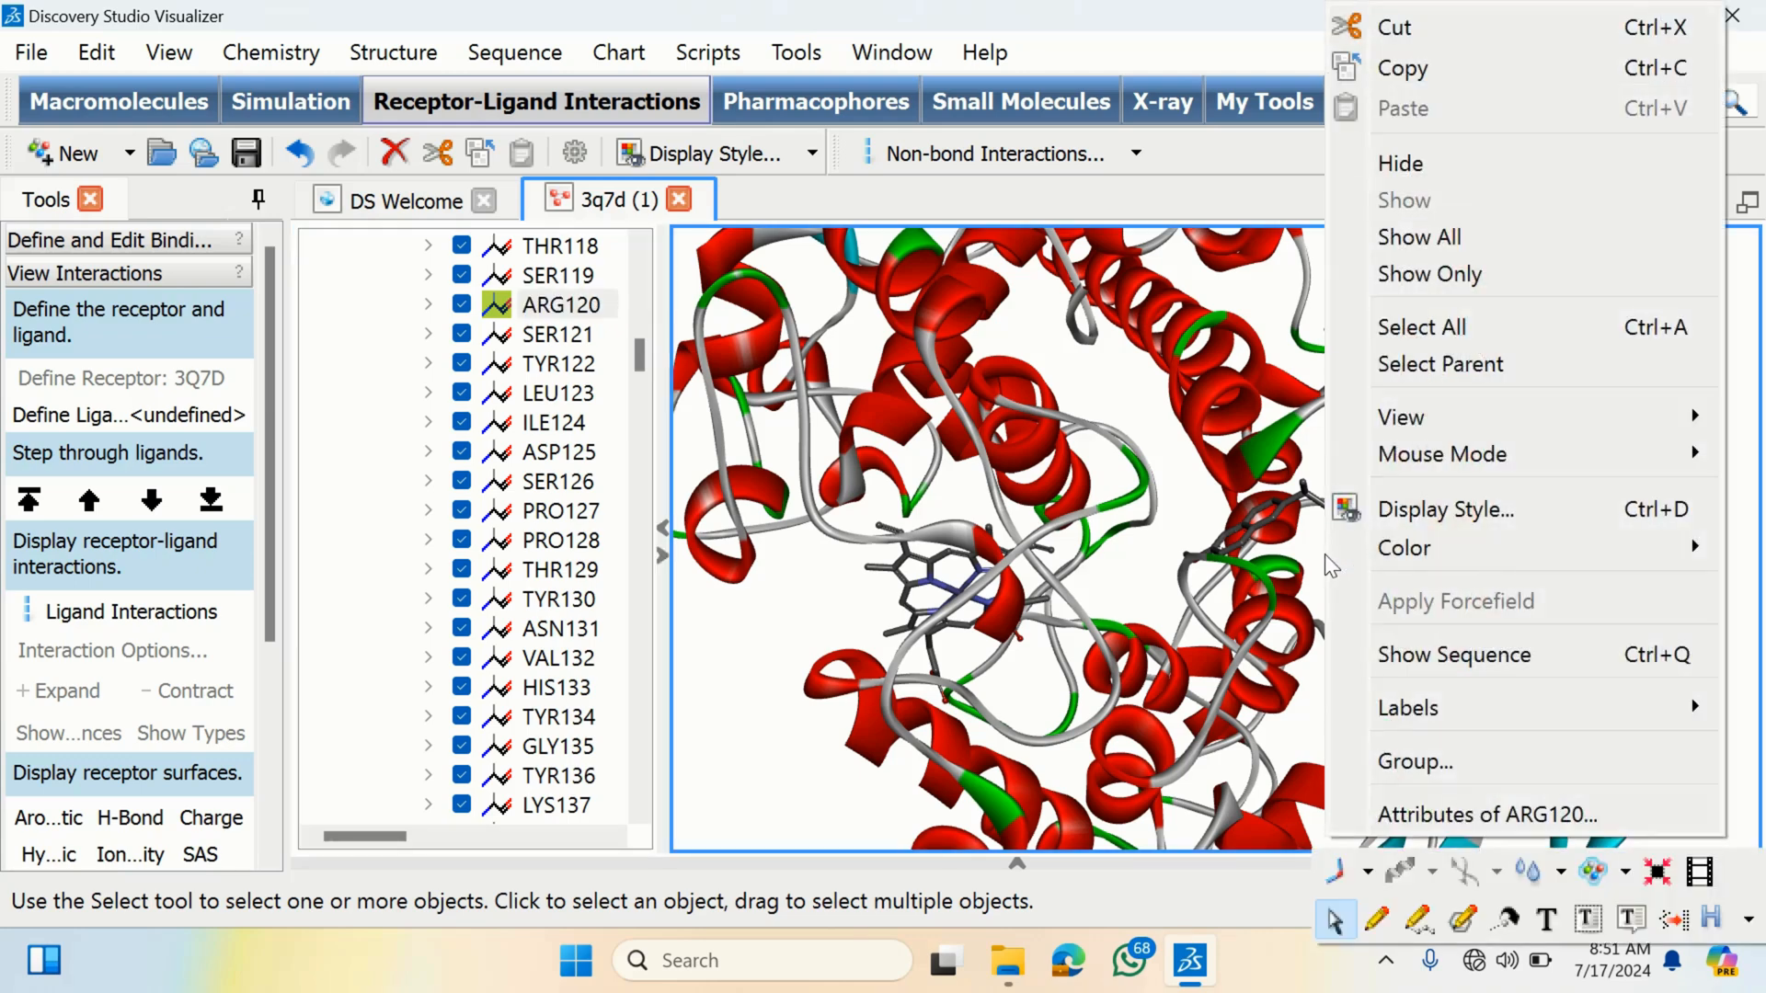
click(1431, 511)
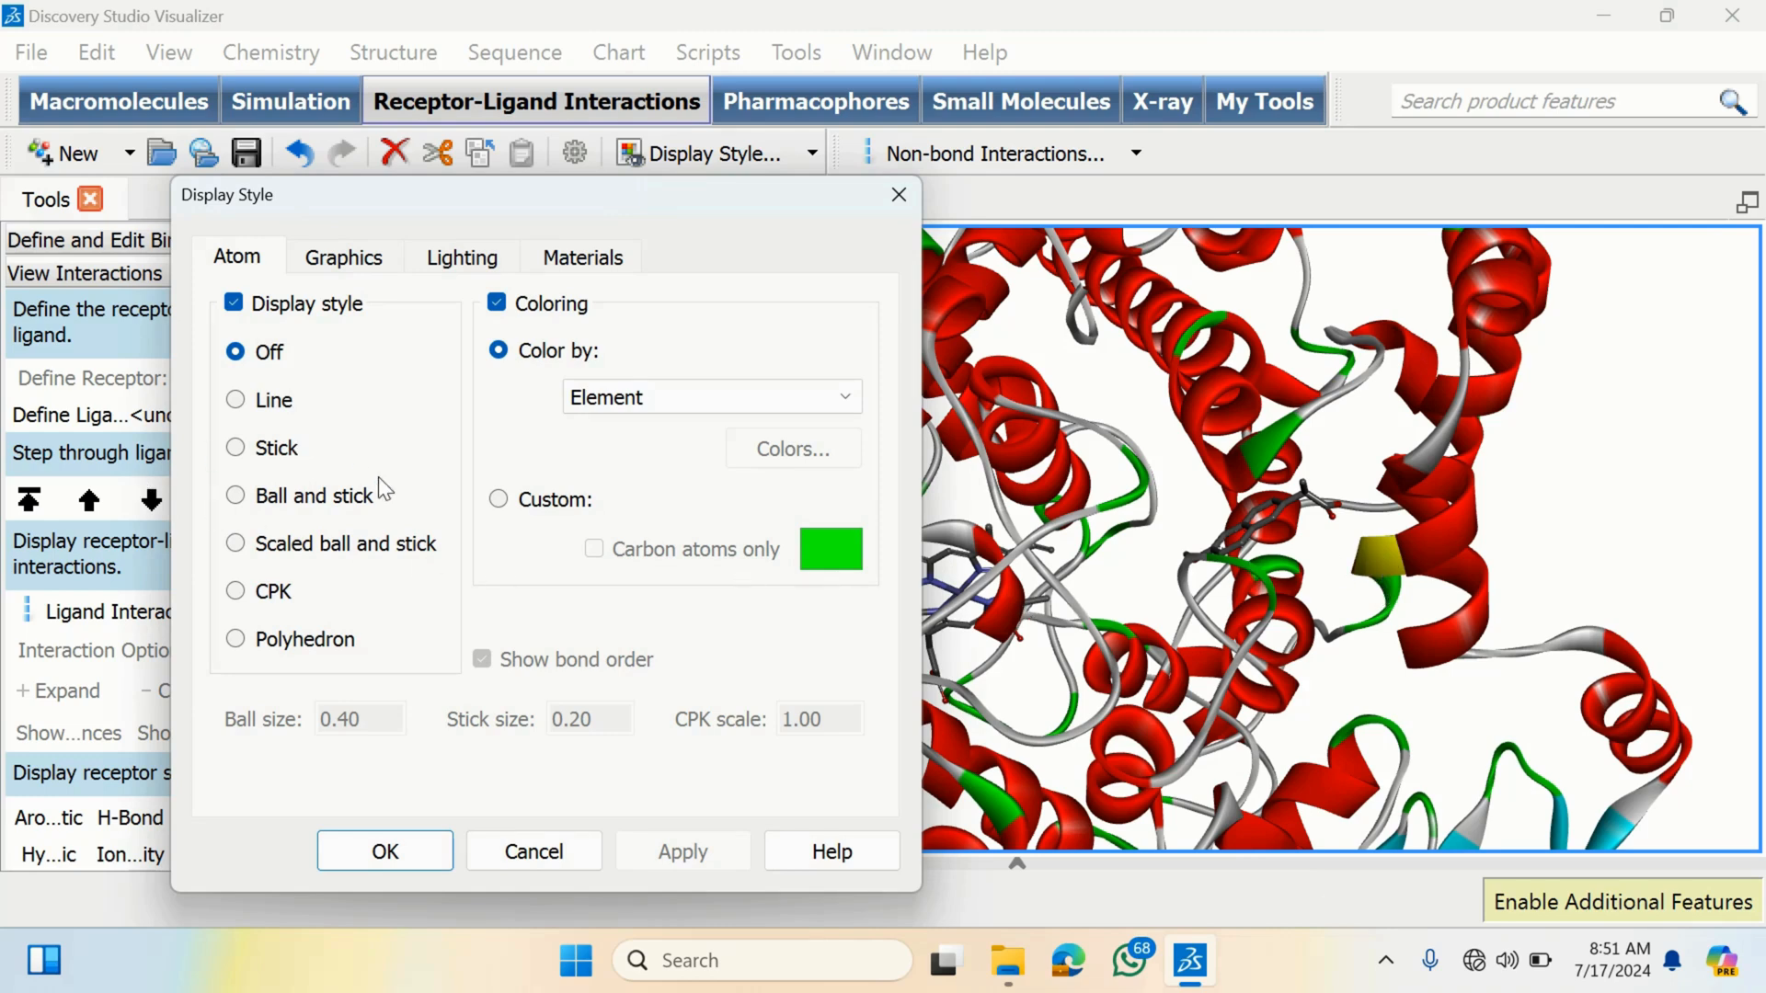
click(285, 497)
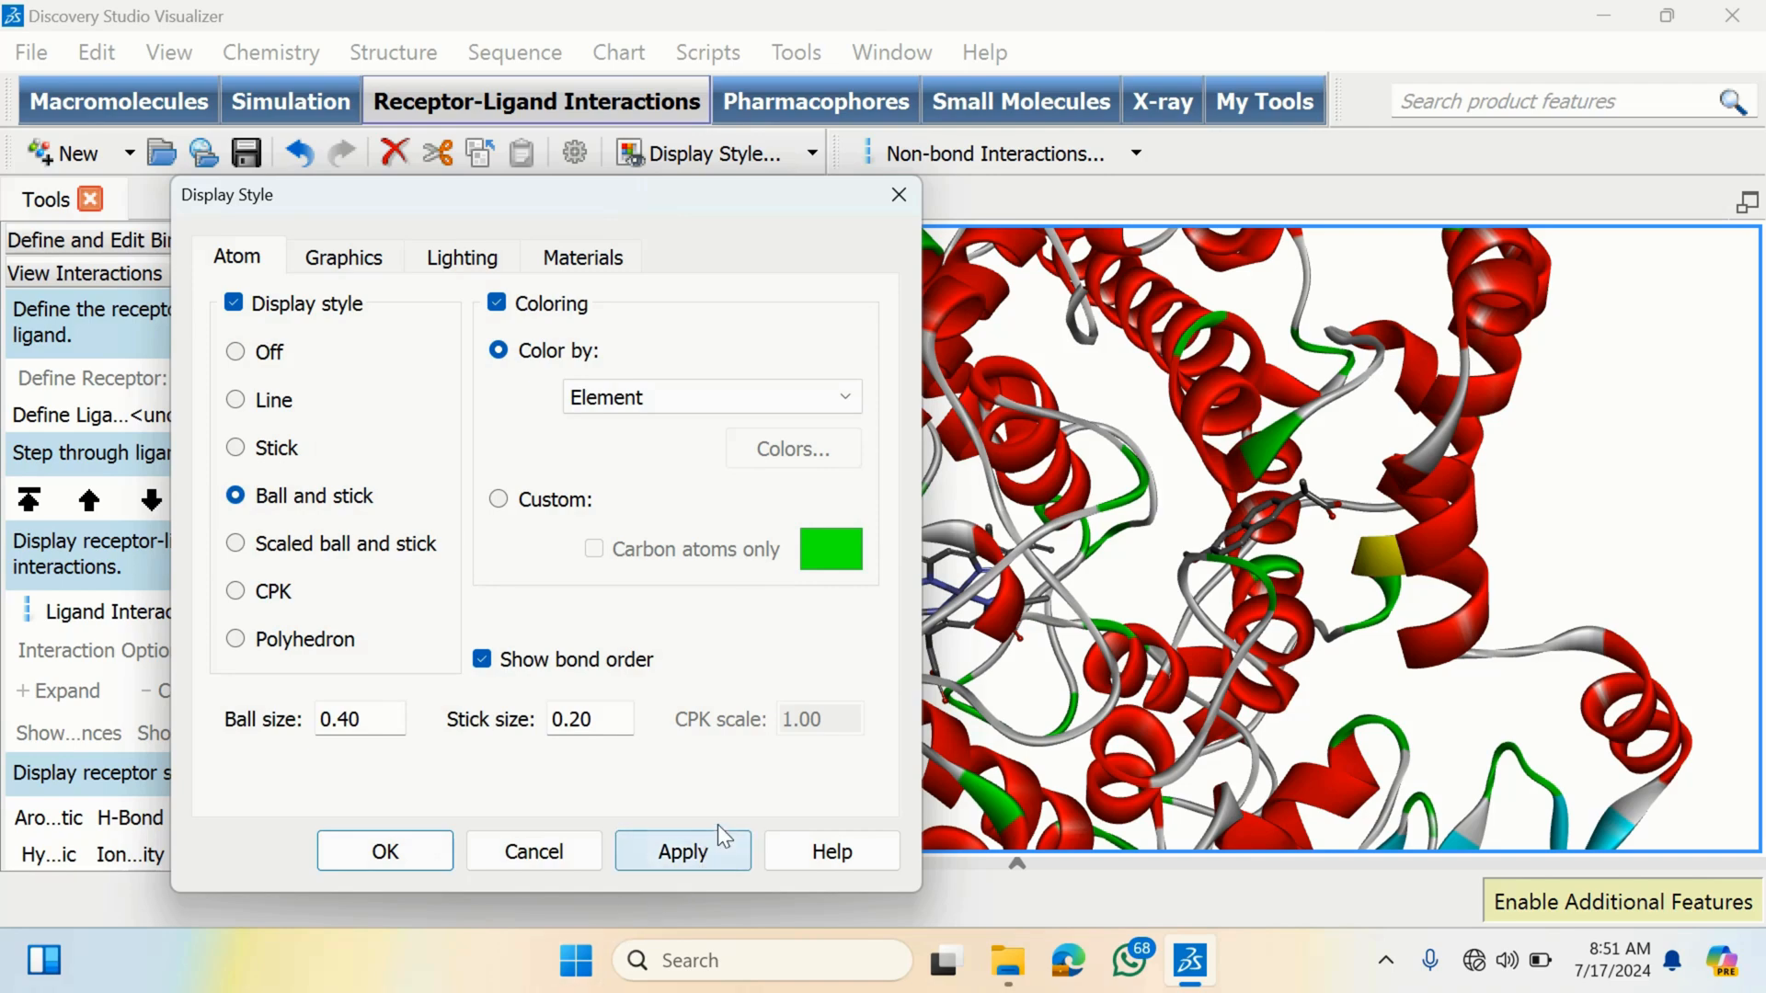
click(714, 851)
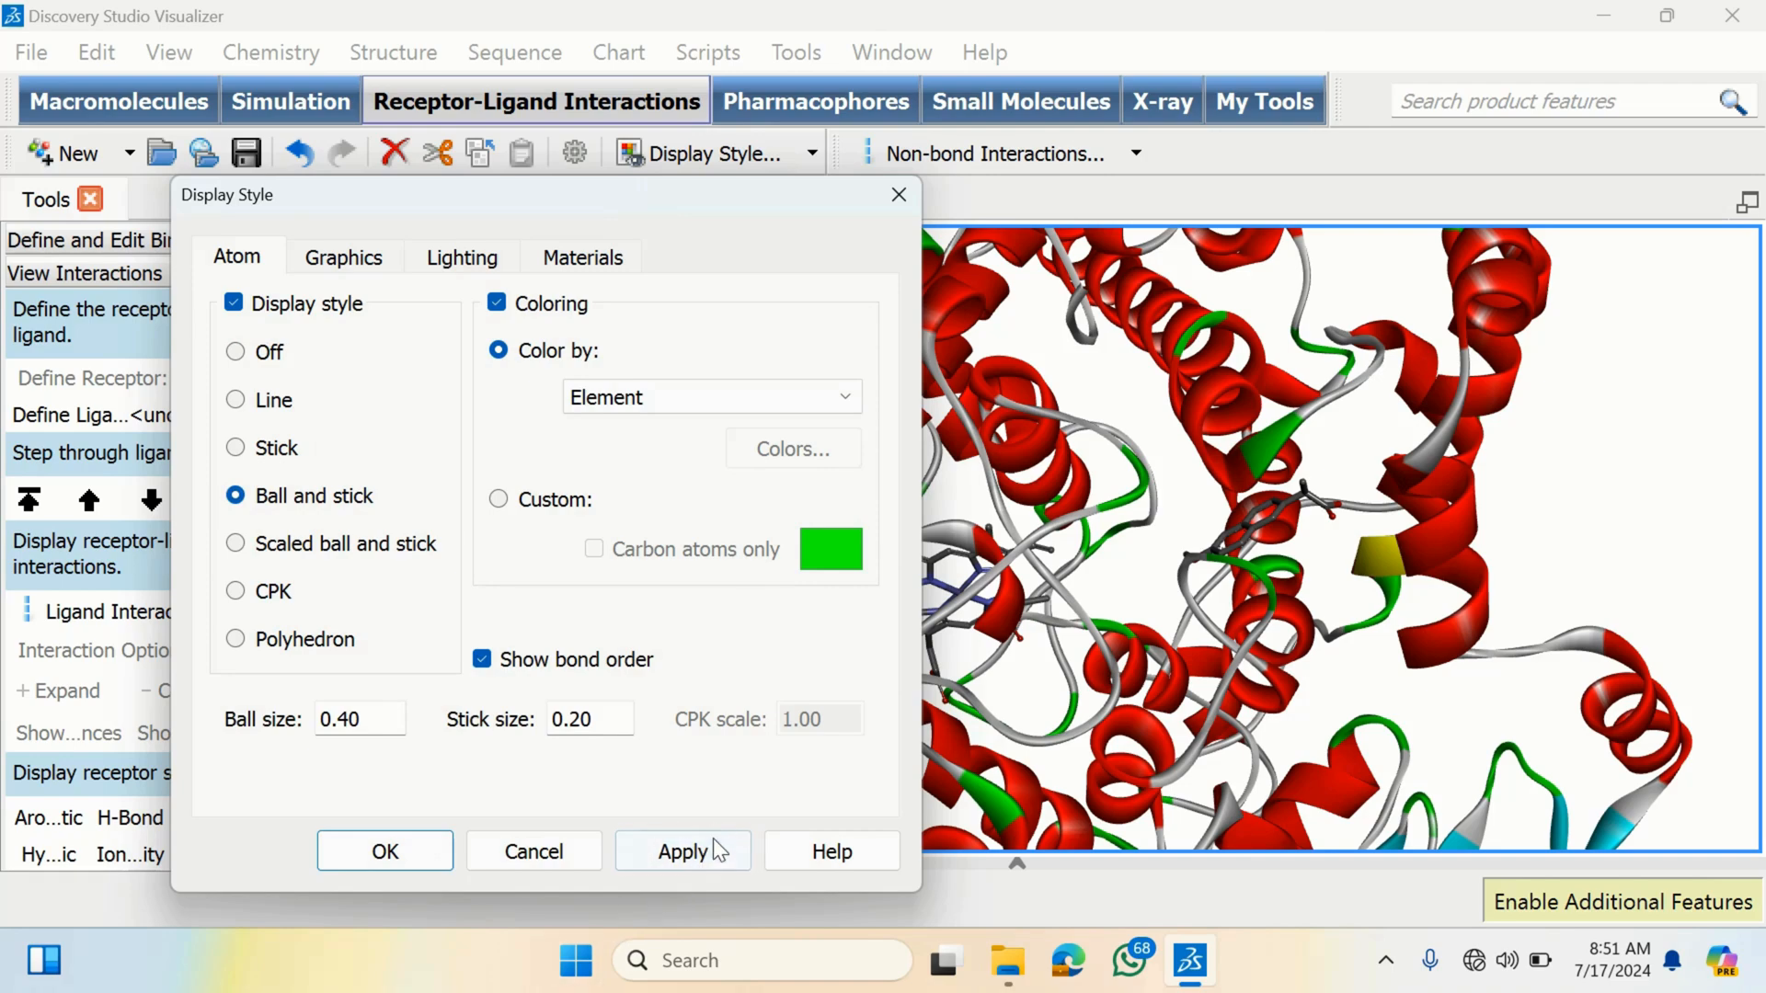
click(416, 842)
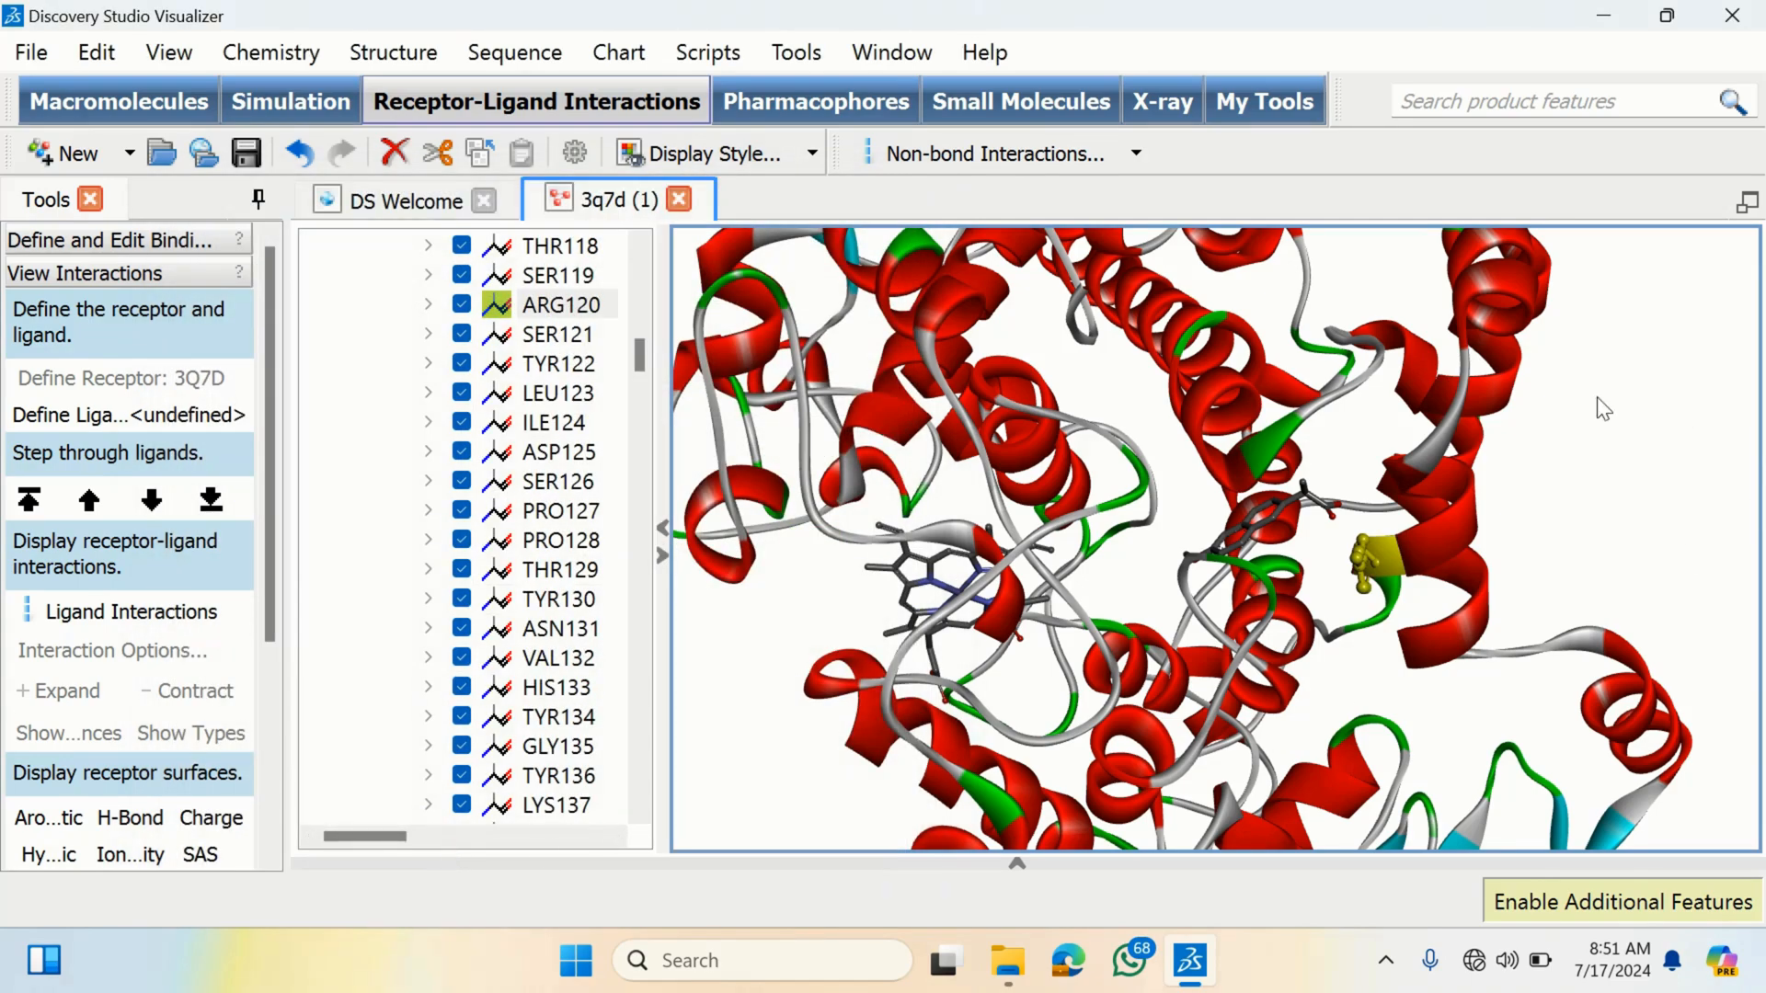
- Zoom and rotate around ARG120 and the nearby ligand to examine their positions in the pocket
click(1576, 471)
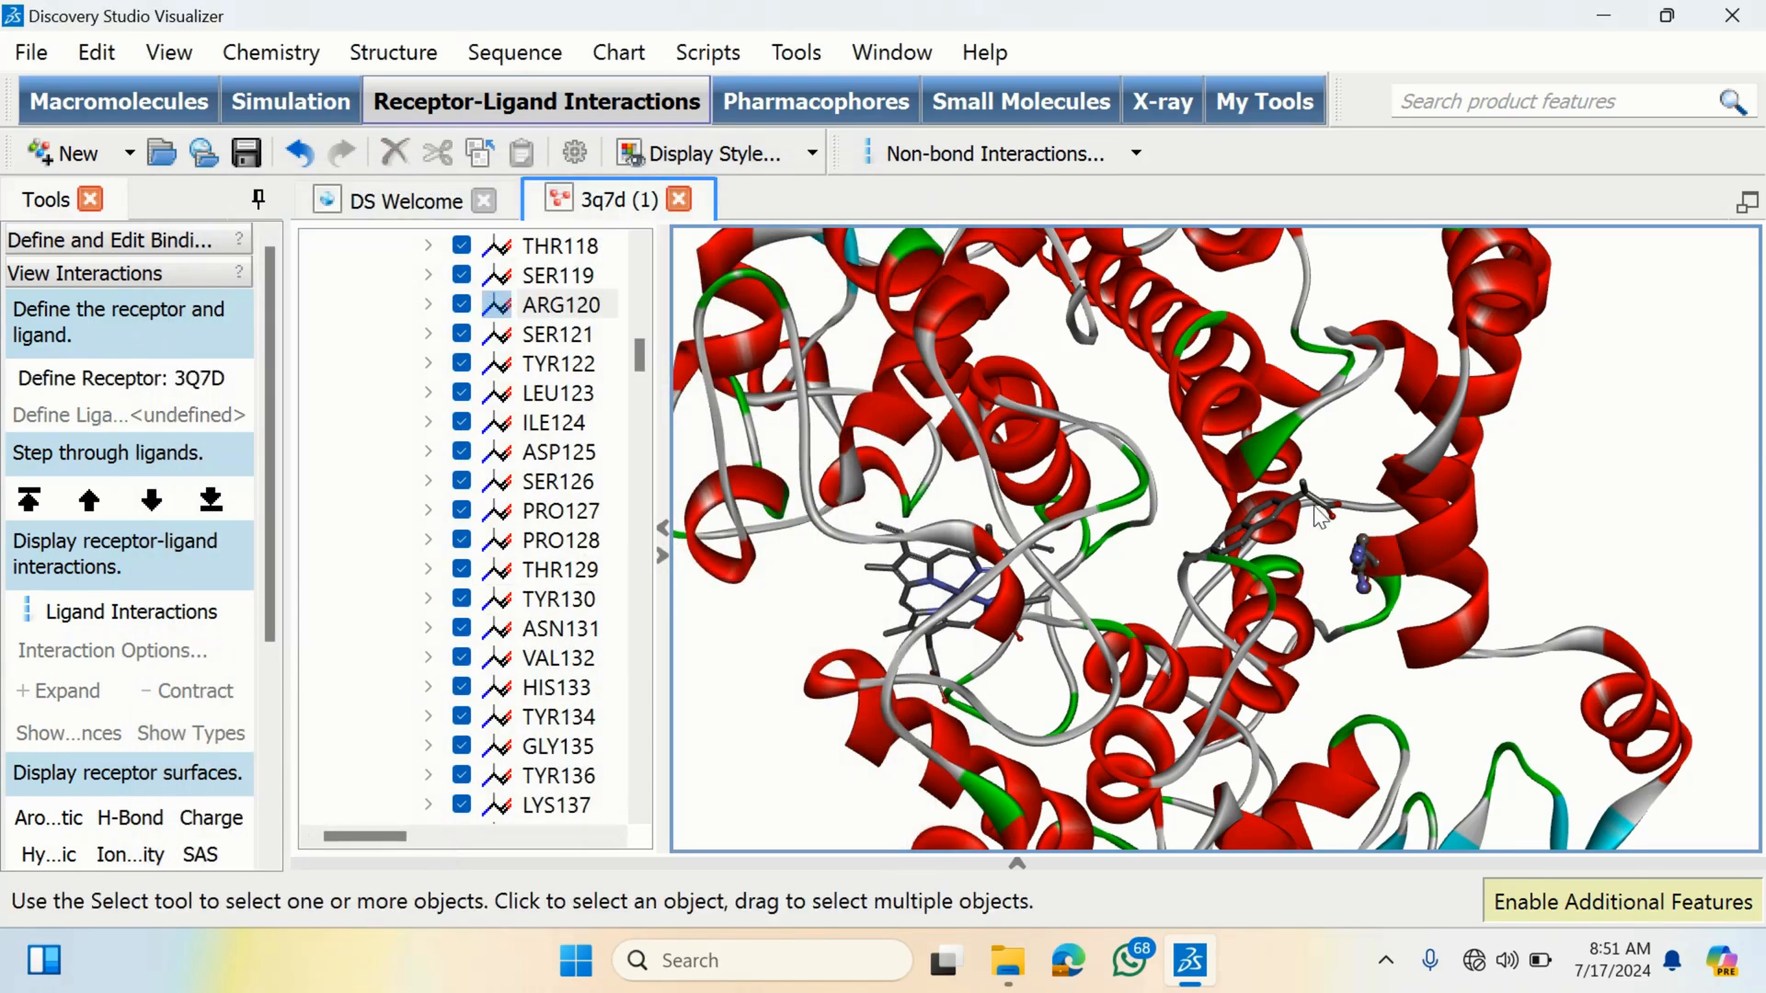
scroll(1312, 497, up, 5)
scroll(1574, 508, down, 2)
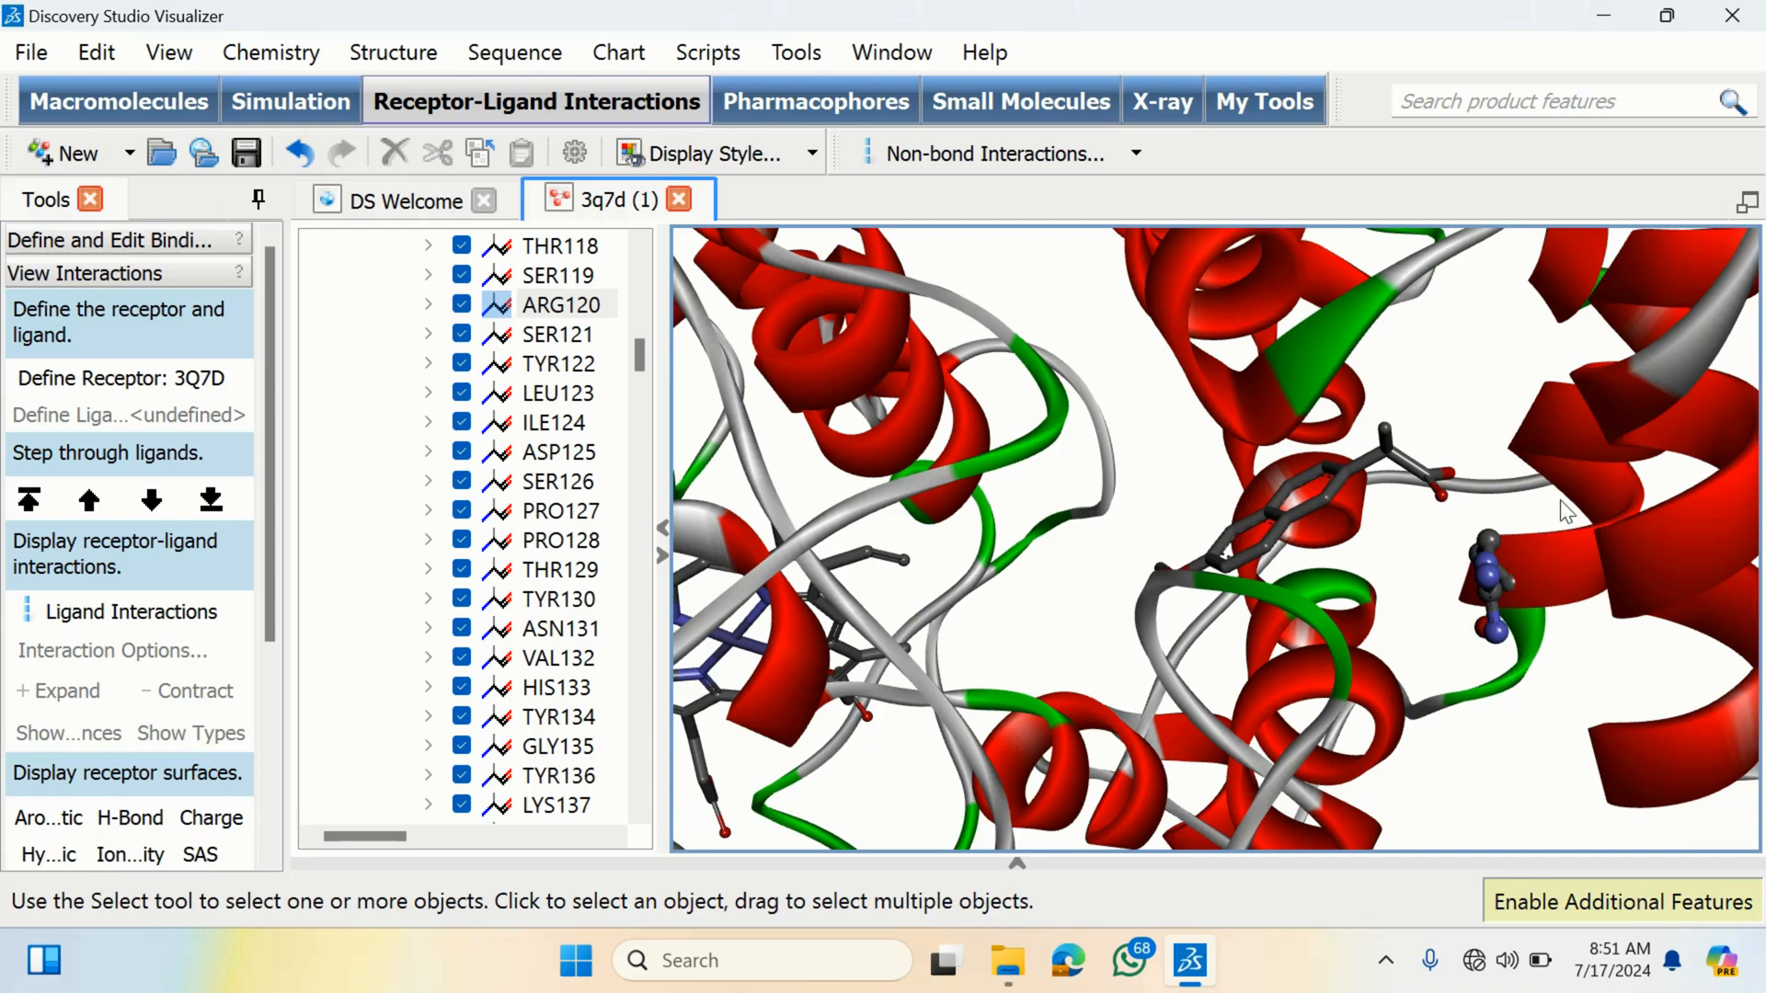
mouse_move(1564, 512)
right_down()
mouse_move(1513, 513)
mouse_move(1574, 484)
mouse_move(1543, 476)
mouse_move(1543, 496)
right_up()
scroll(1480, 559, up, 5)
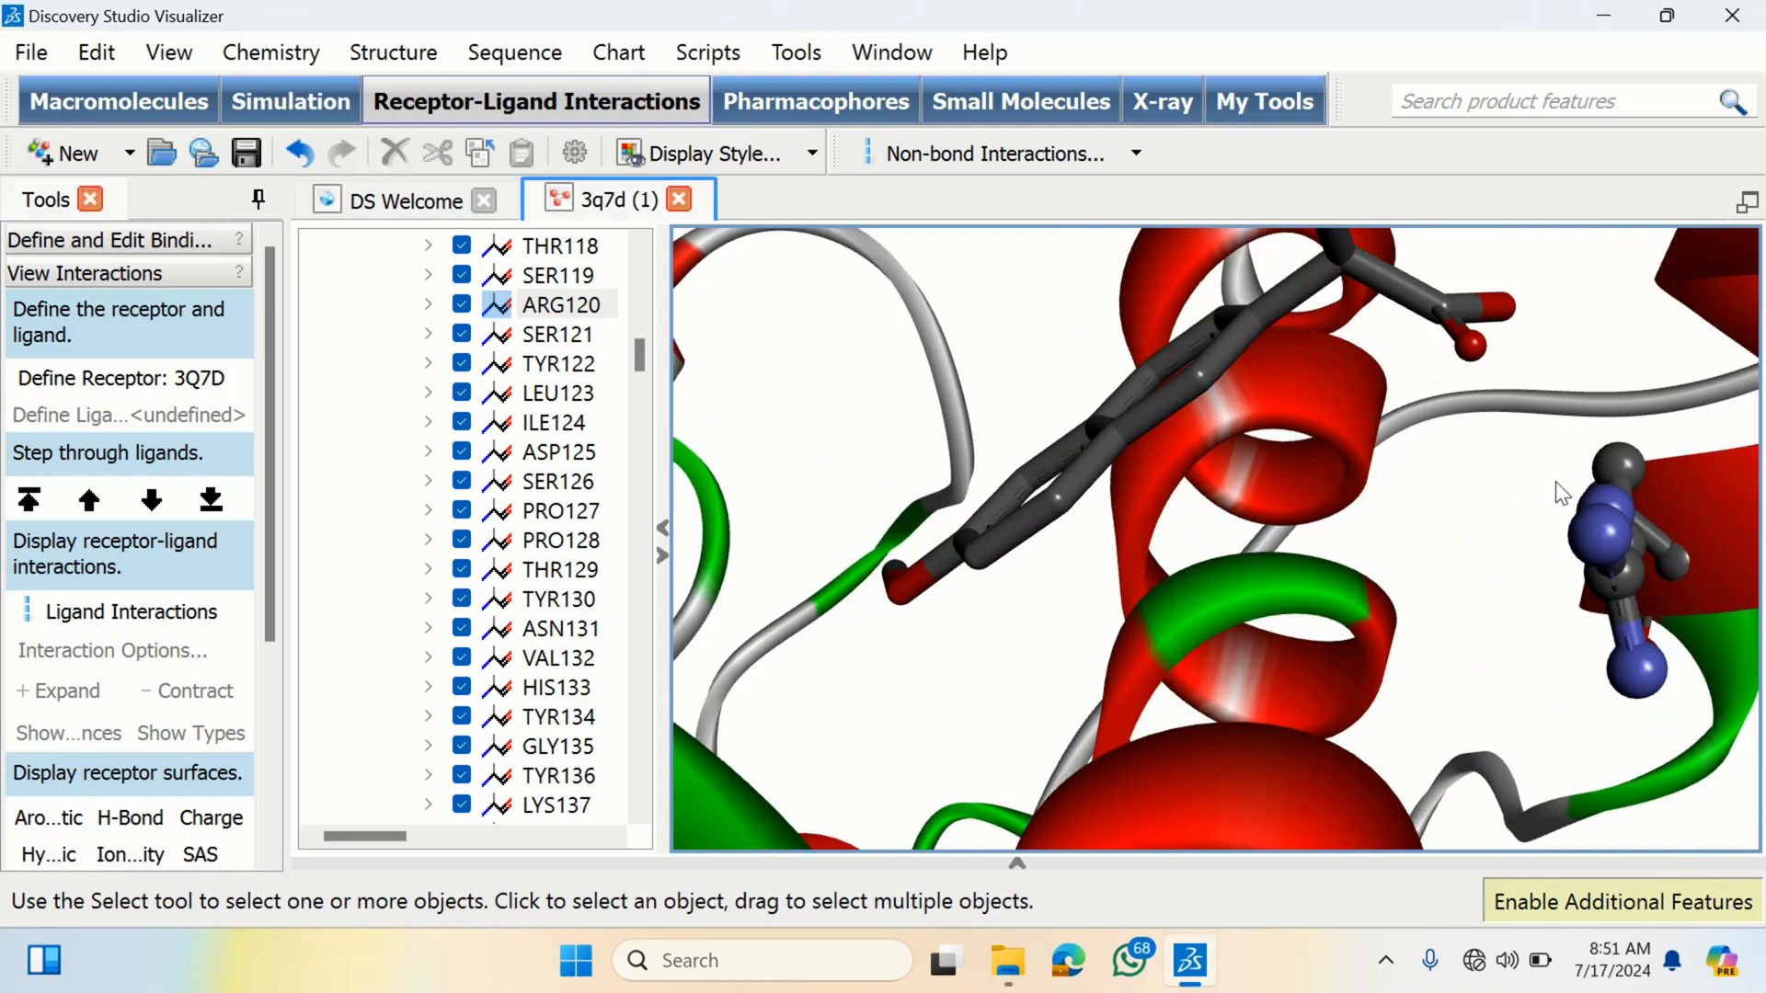
scroll(1562, 497, down, 5)
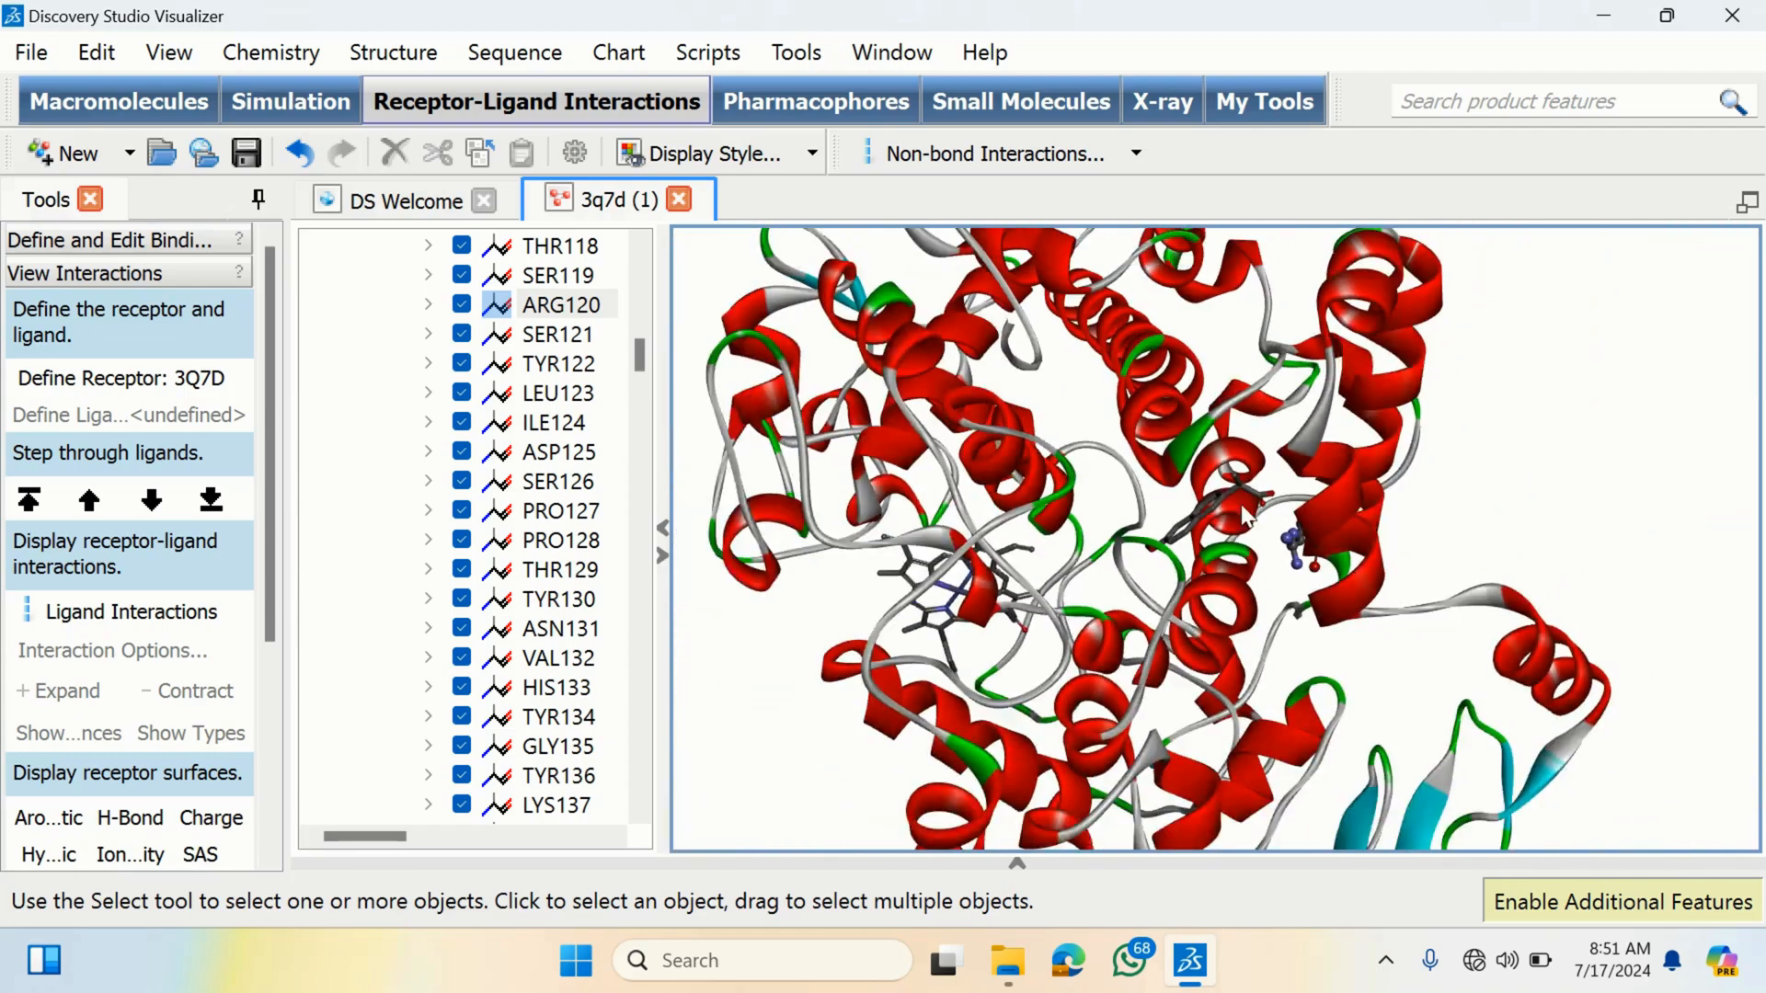
scroll(1202, 508, down, 2)
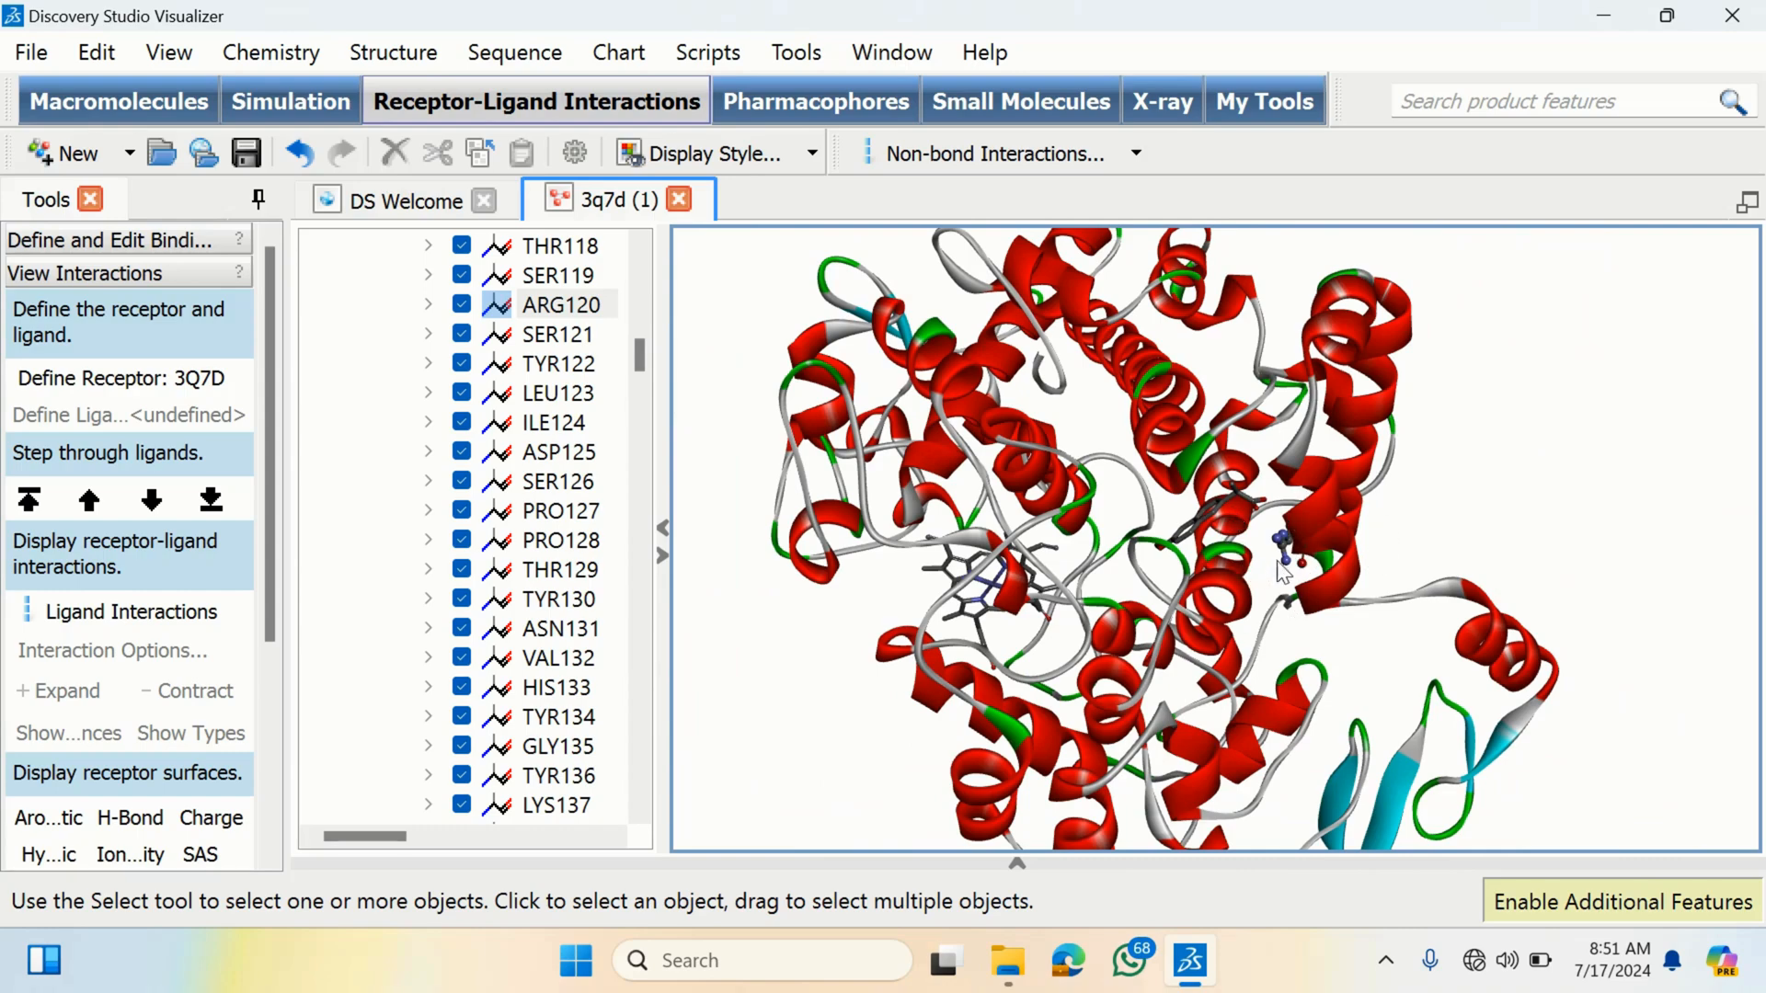
scroll(1236, 539, up, 4)
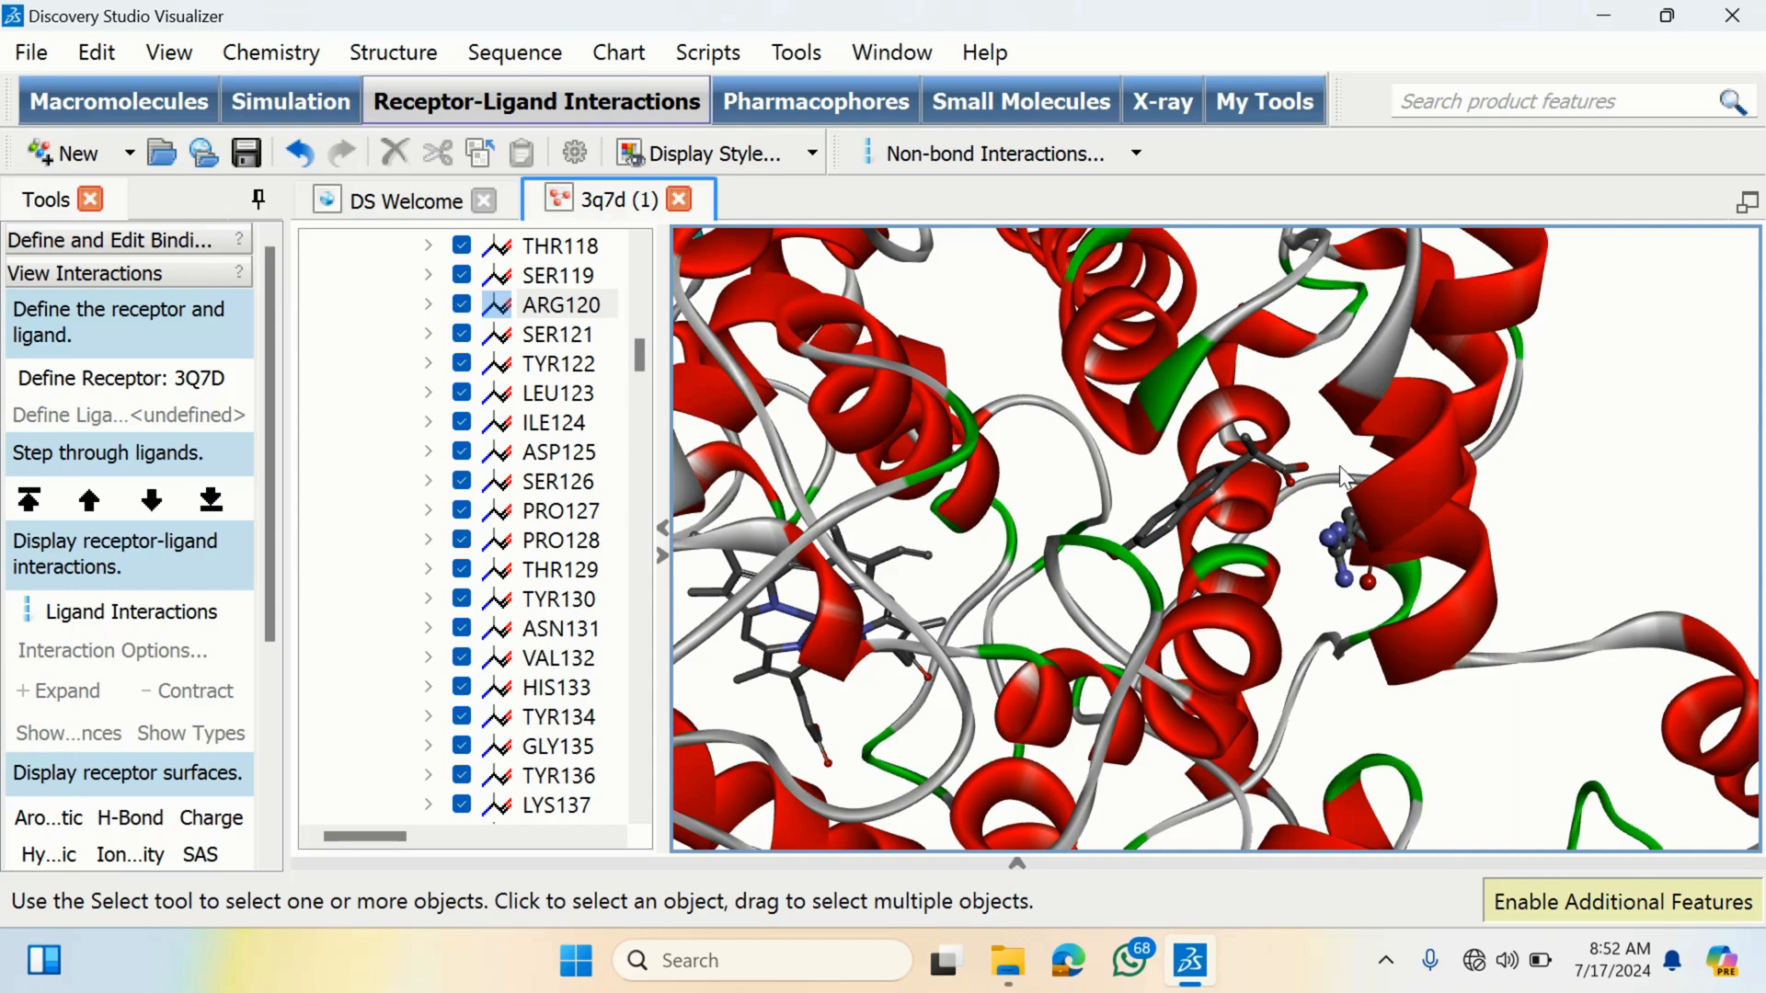
scroll(1338, 466, up, 1)
scroll(1345, 475, up, 1)
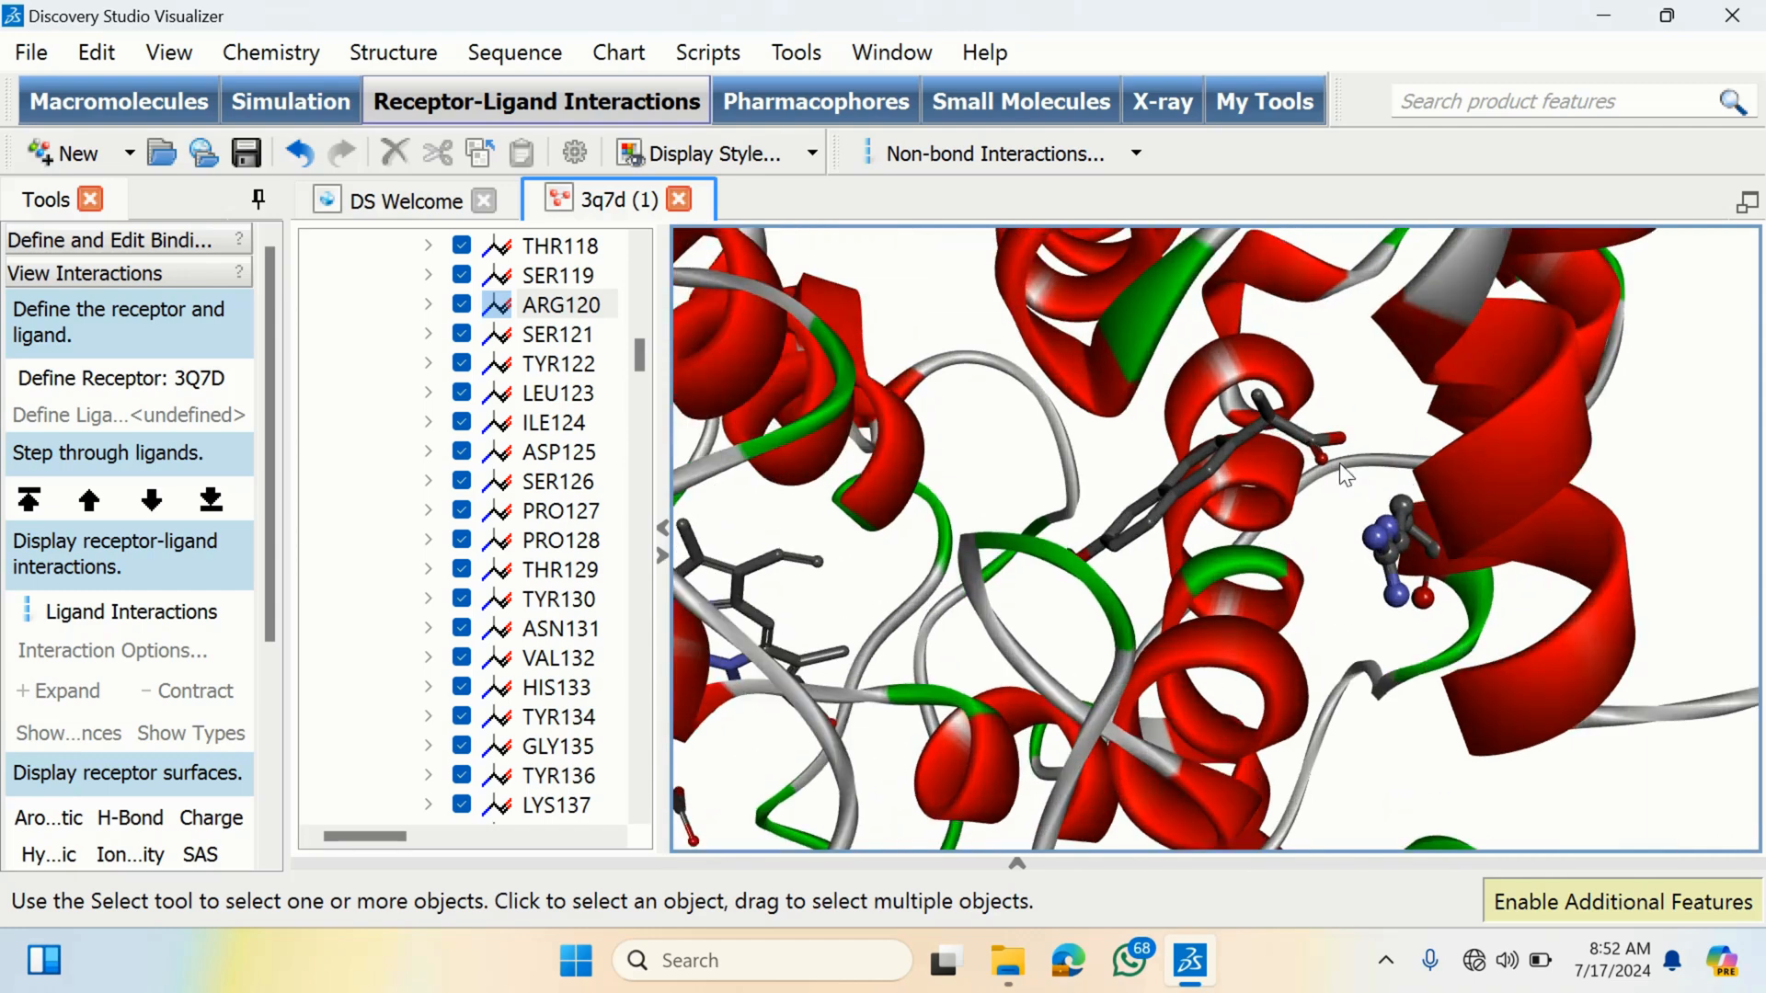
scroll(1359, 438, up, 1)
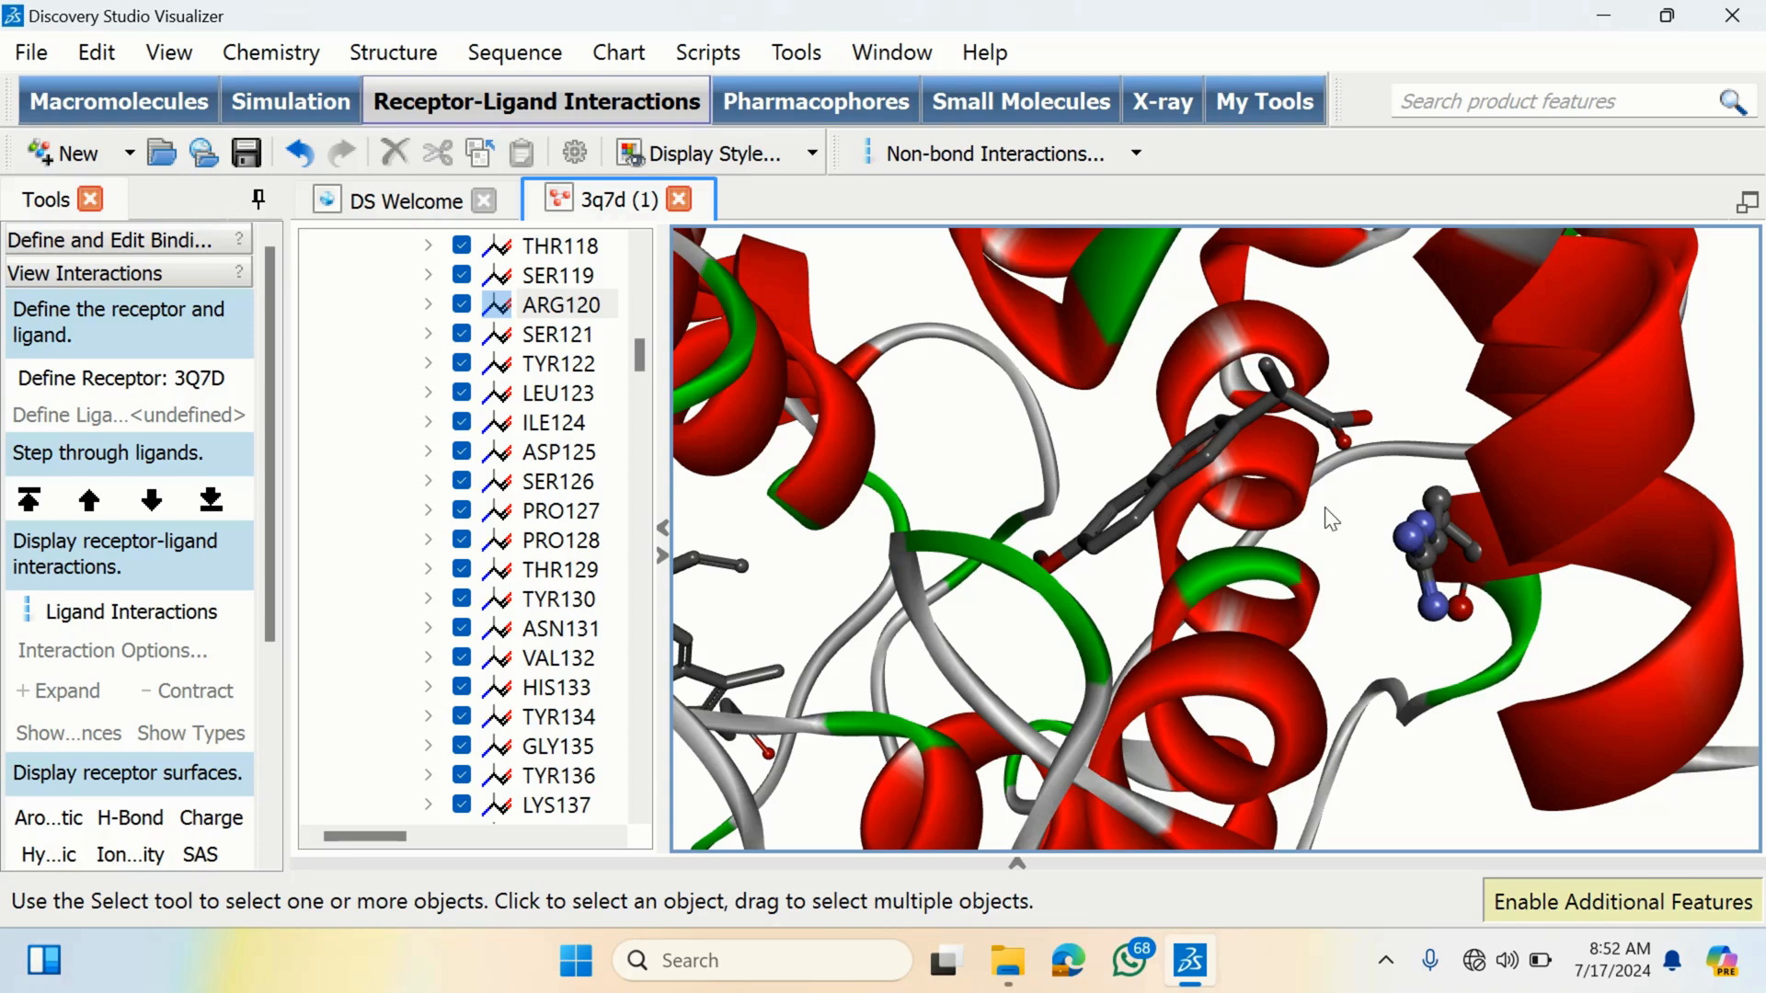
scroll(1324, 506, up, 2)
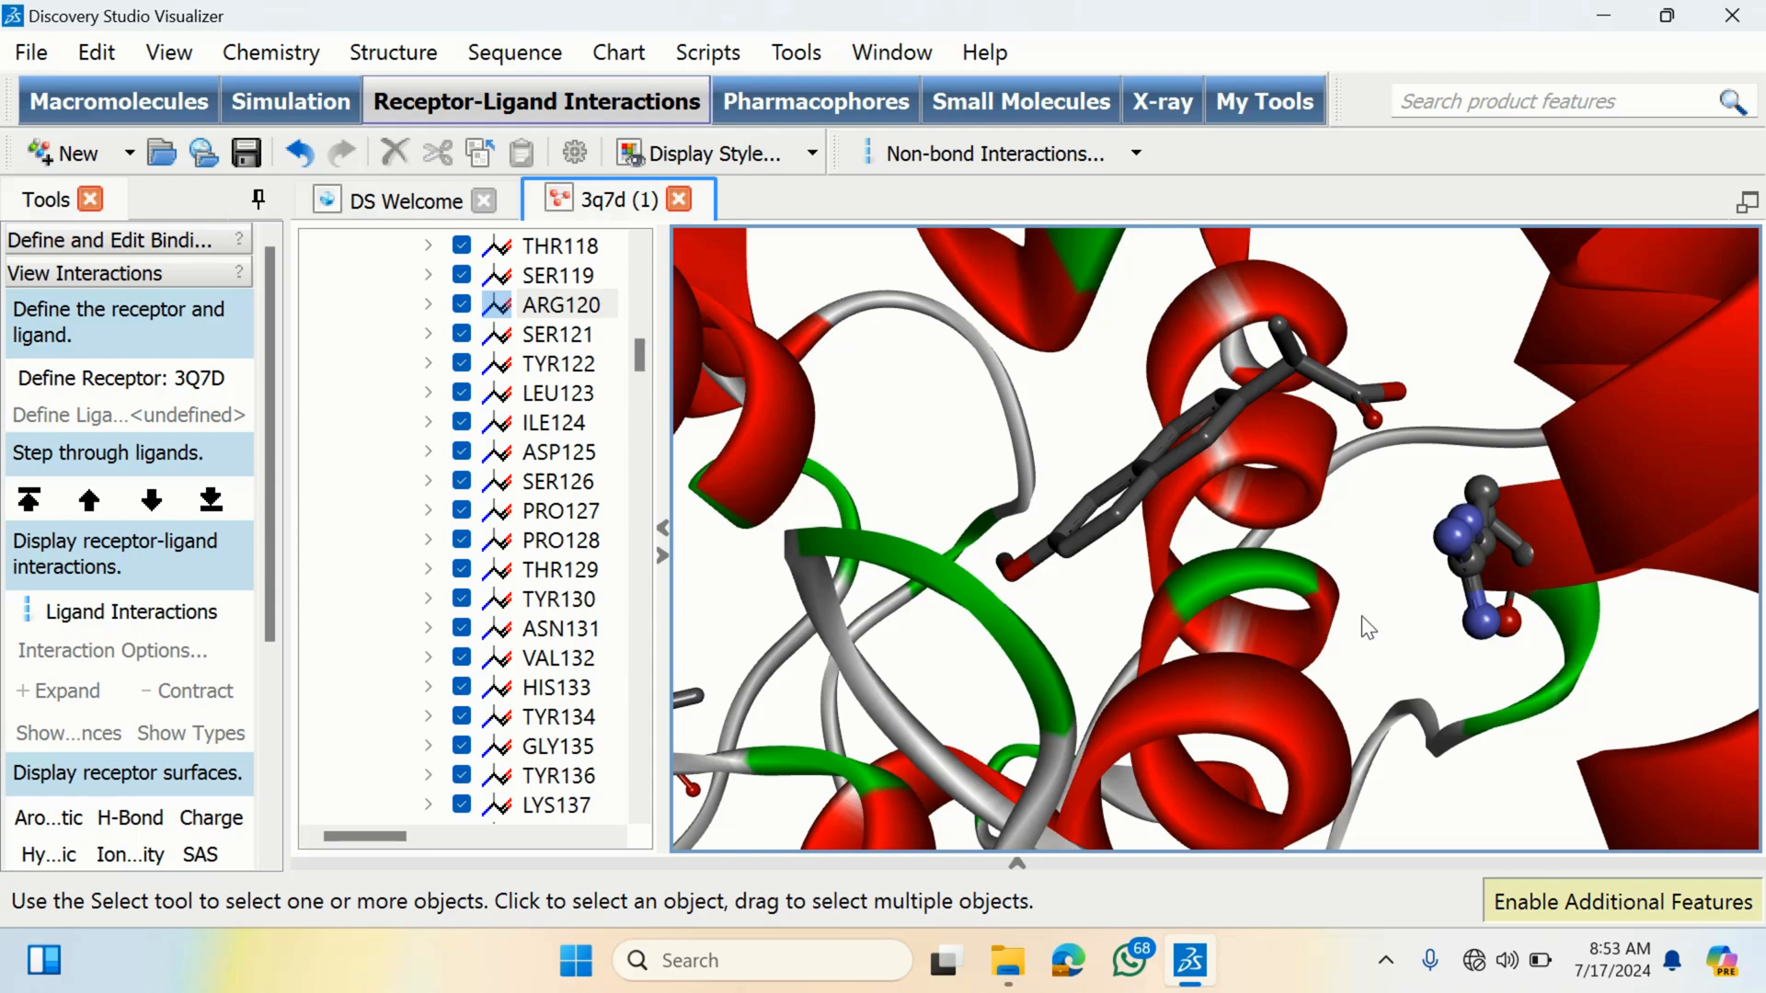
scroll(1361, 615, up, 3)
scroll(1360, 612, down, 5)
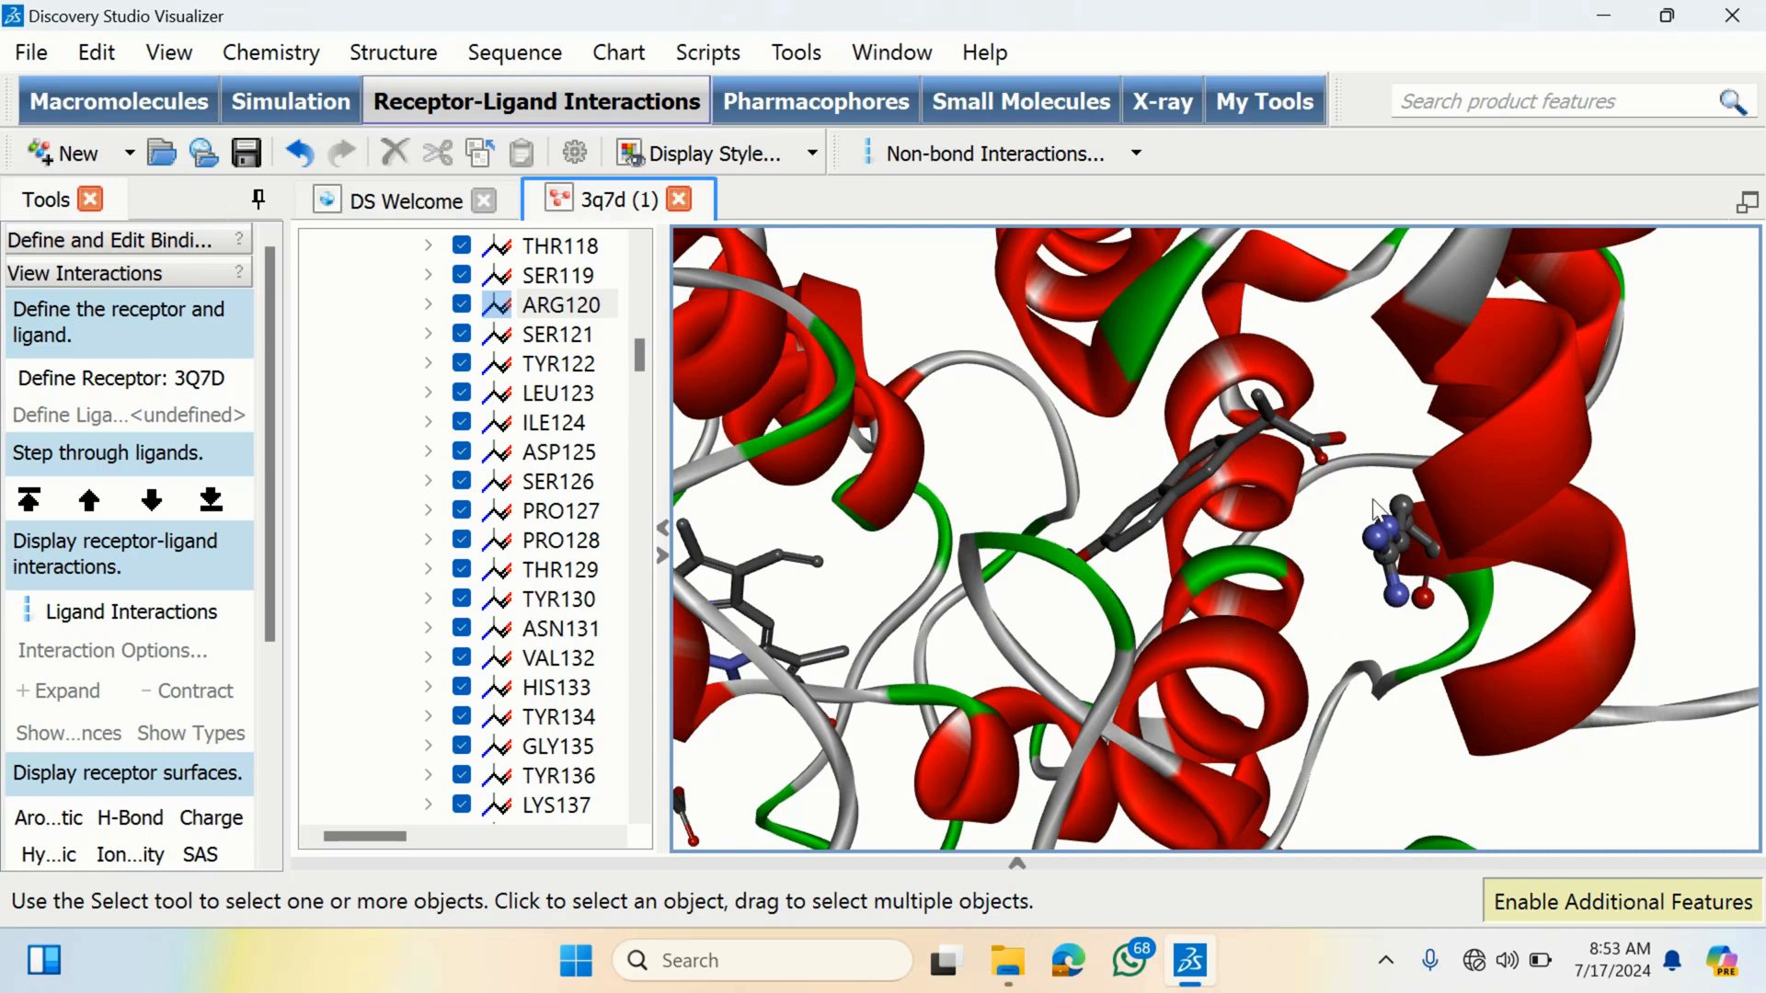
mouse_move(1373, 499)
right_down()
mouse_move(1333, 488)
mouse_move(1366, 481)
right_up()
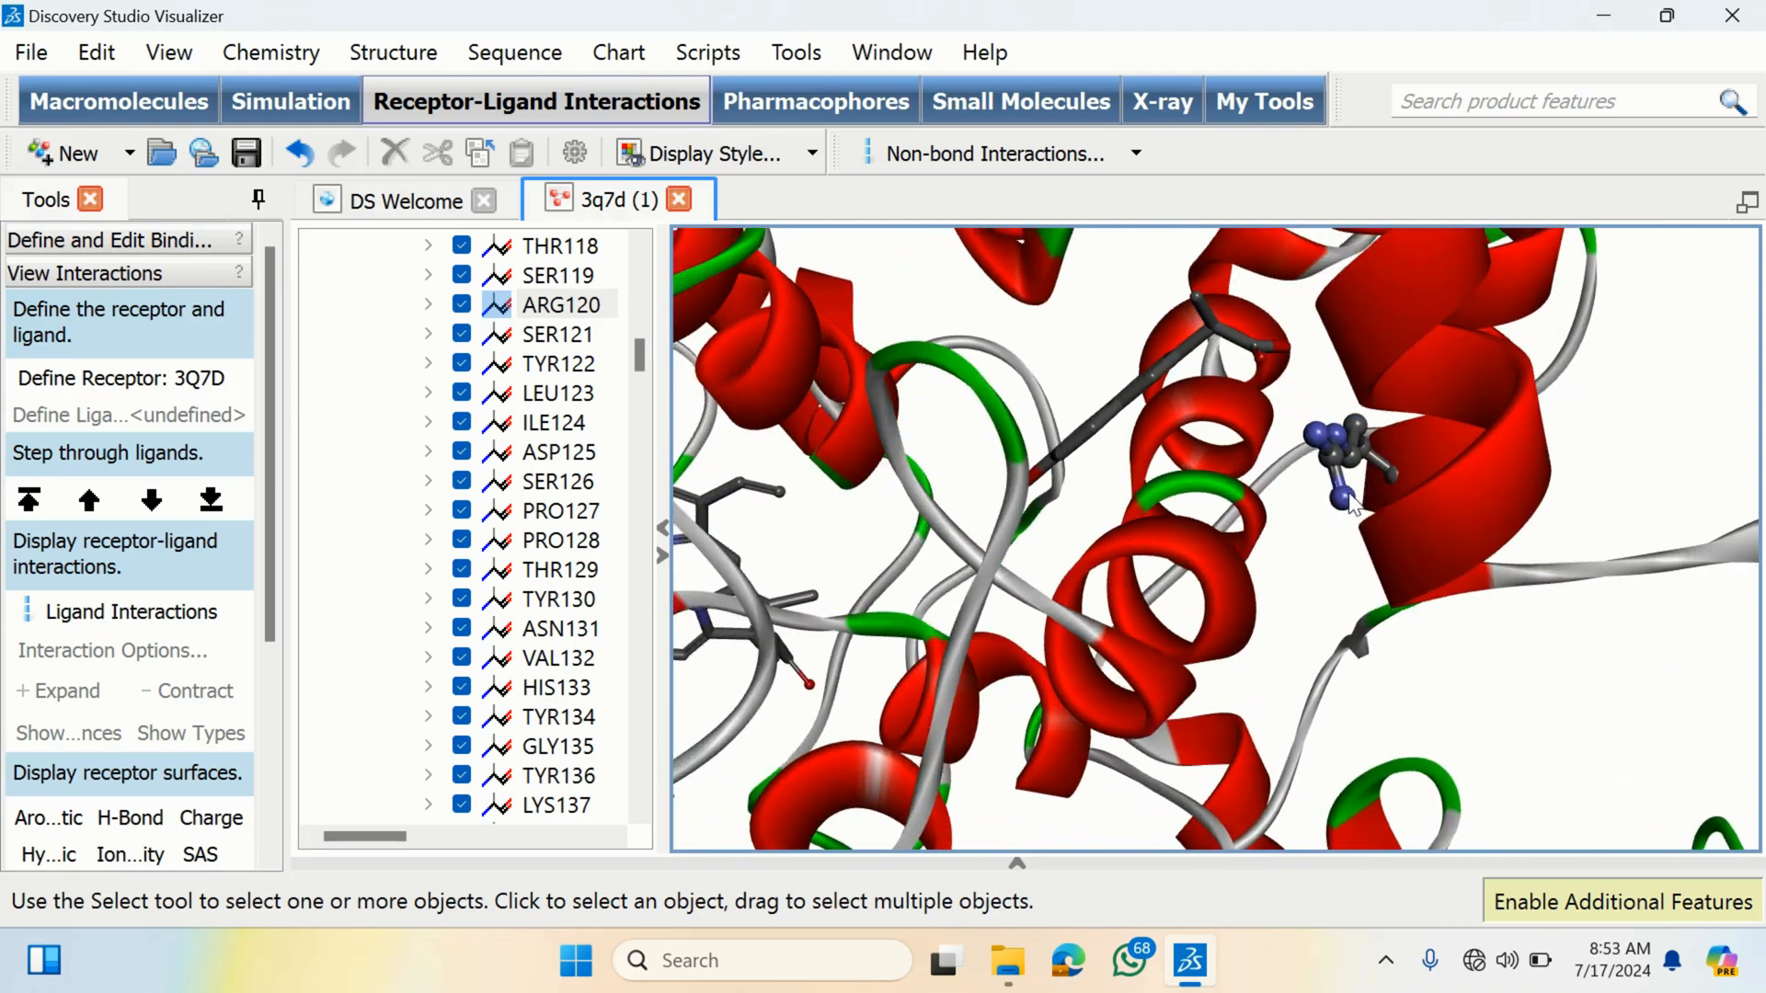
right_drag(1347, 421, 1352, 427)
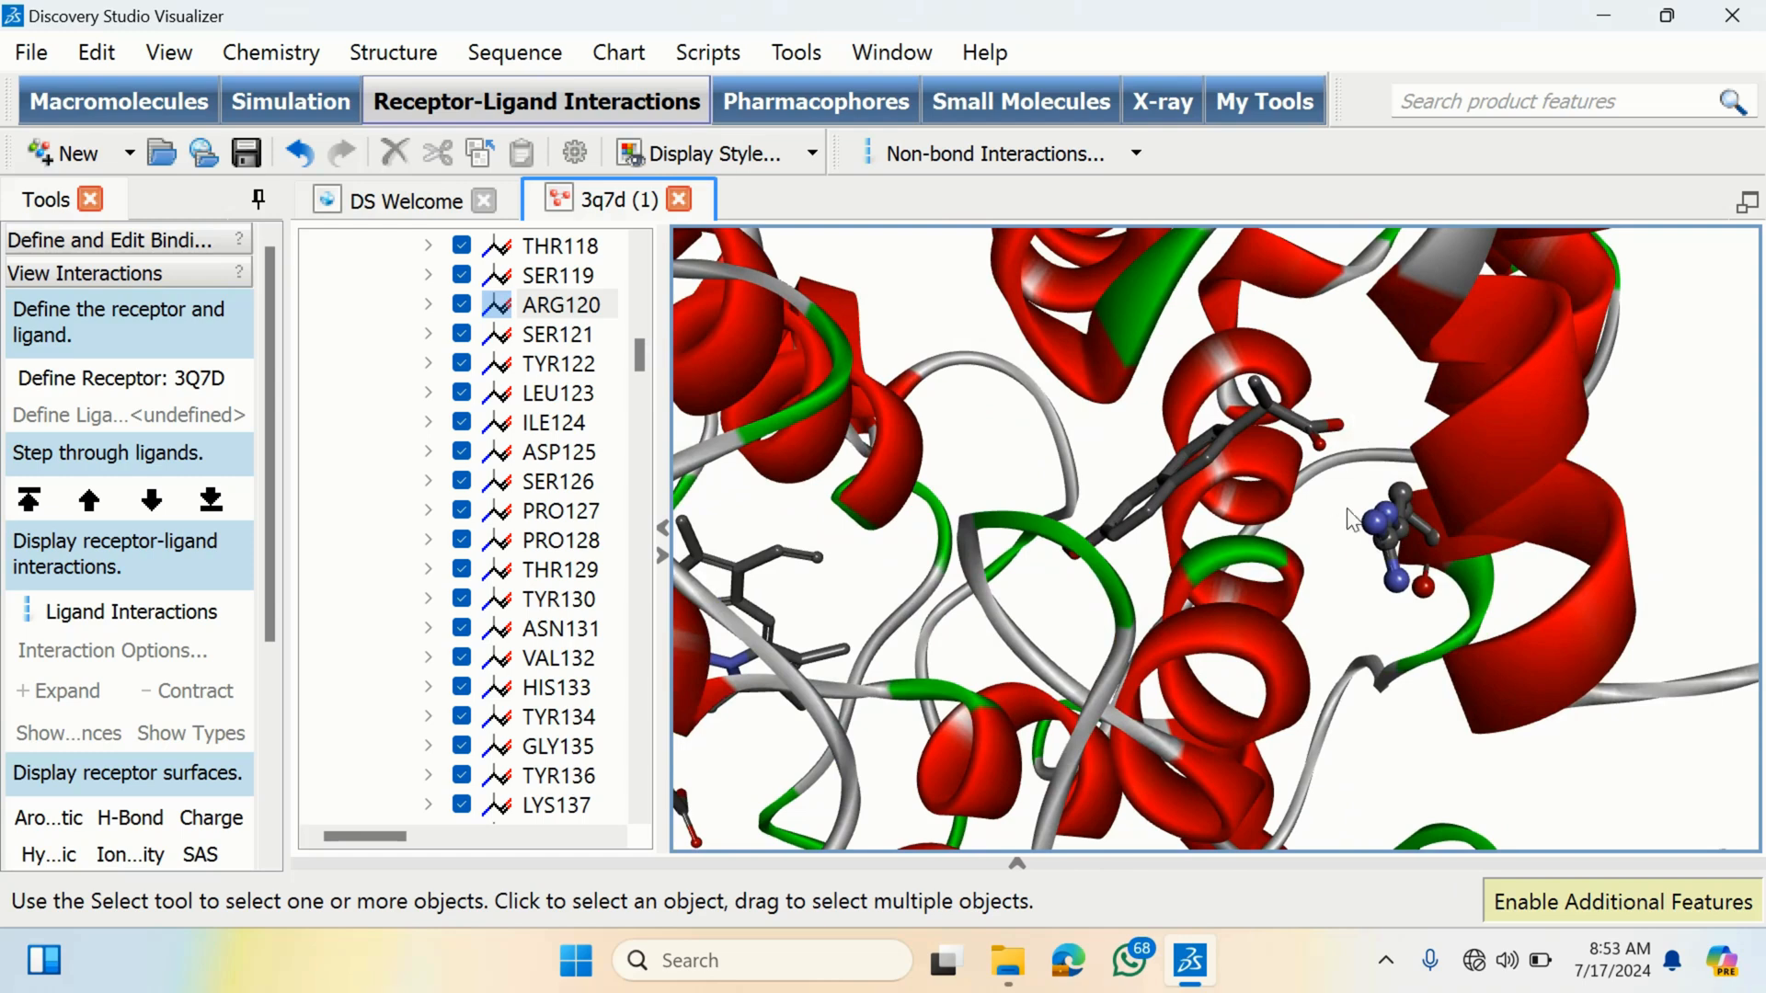
scroll(1383, 532, up, 4)
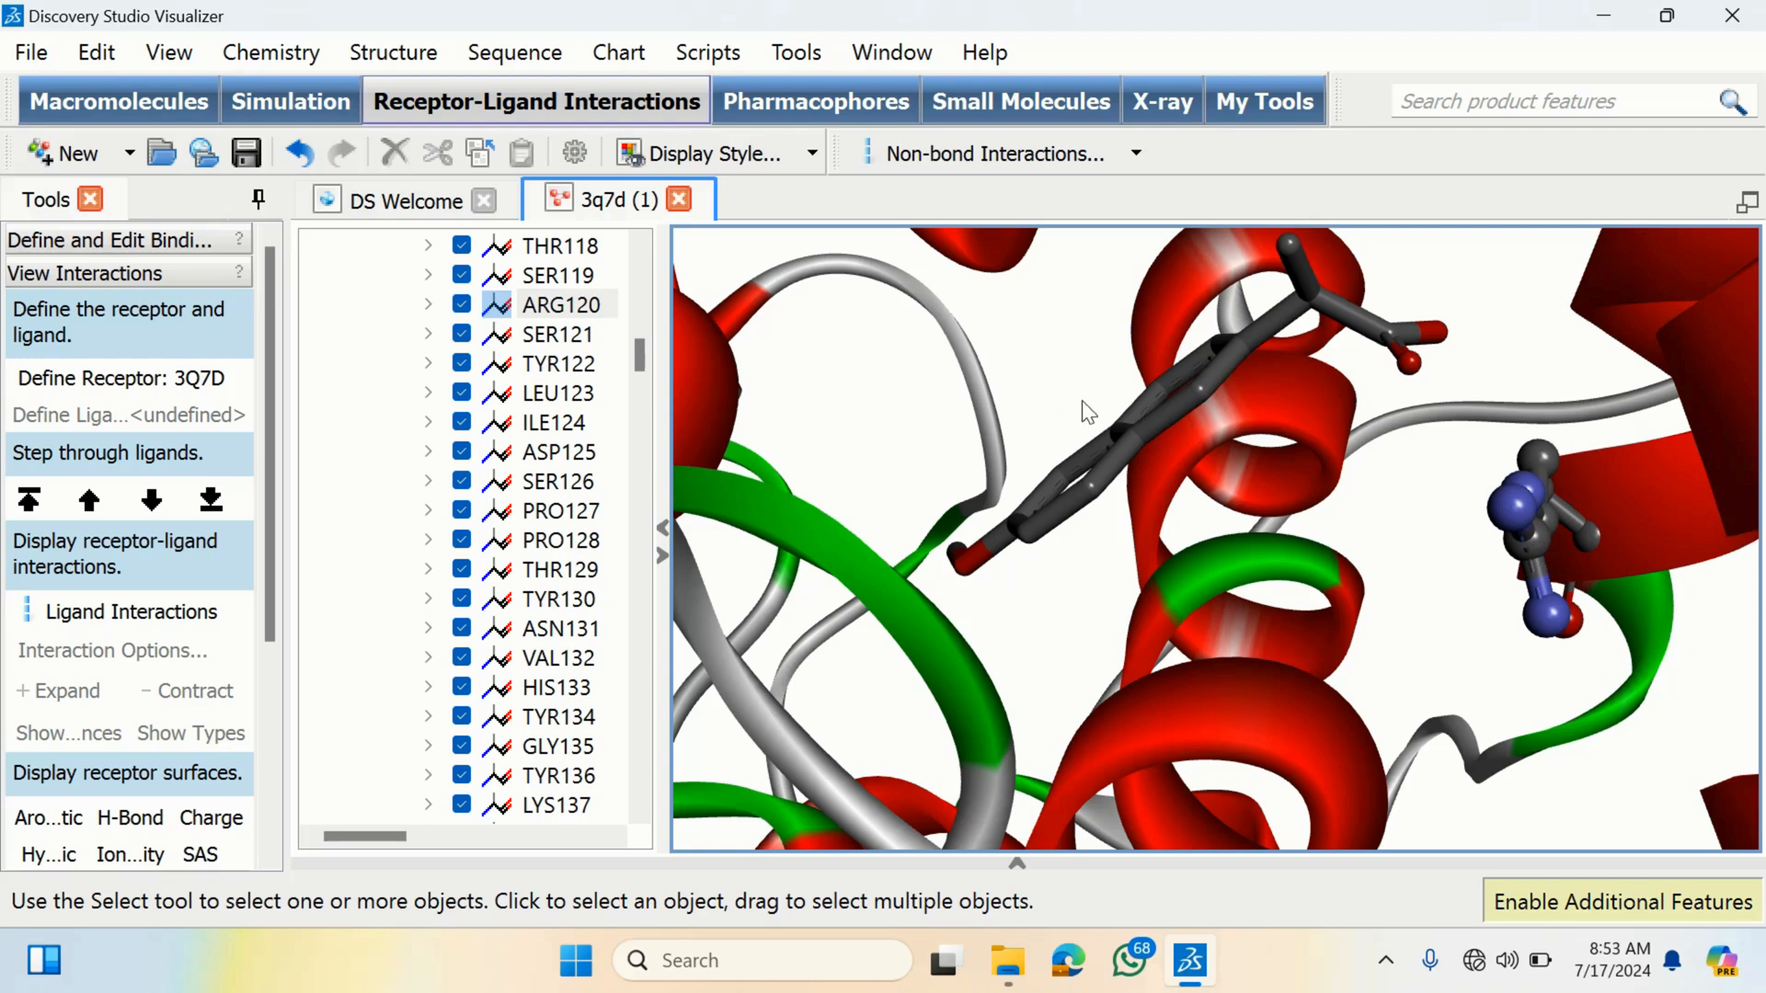
- Pick individual ARG120 atoms near the ligand to identify them
click(1522, 521)
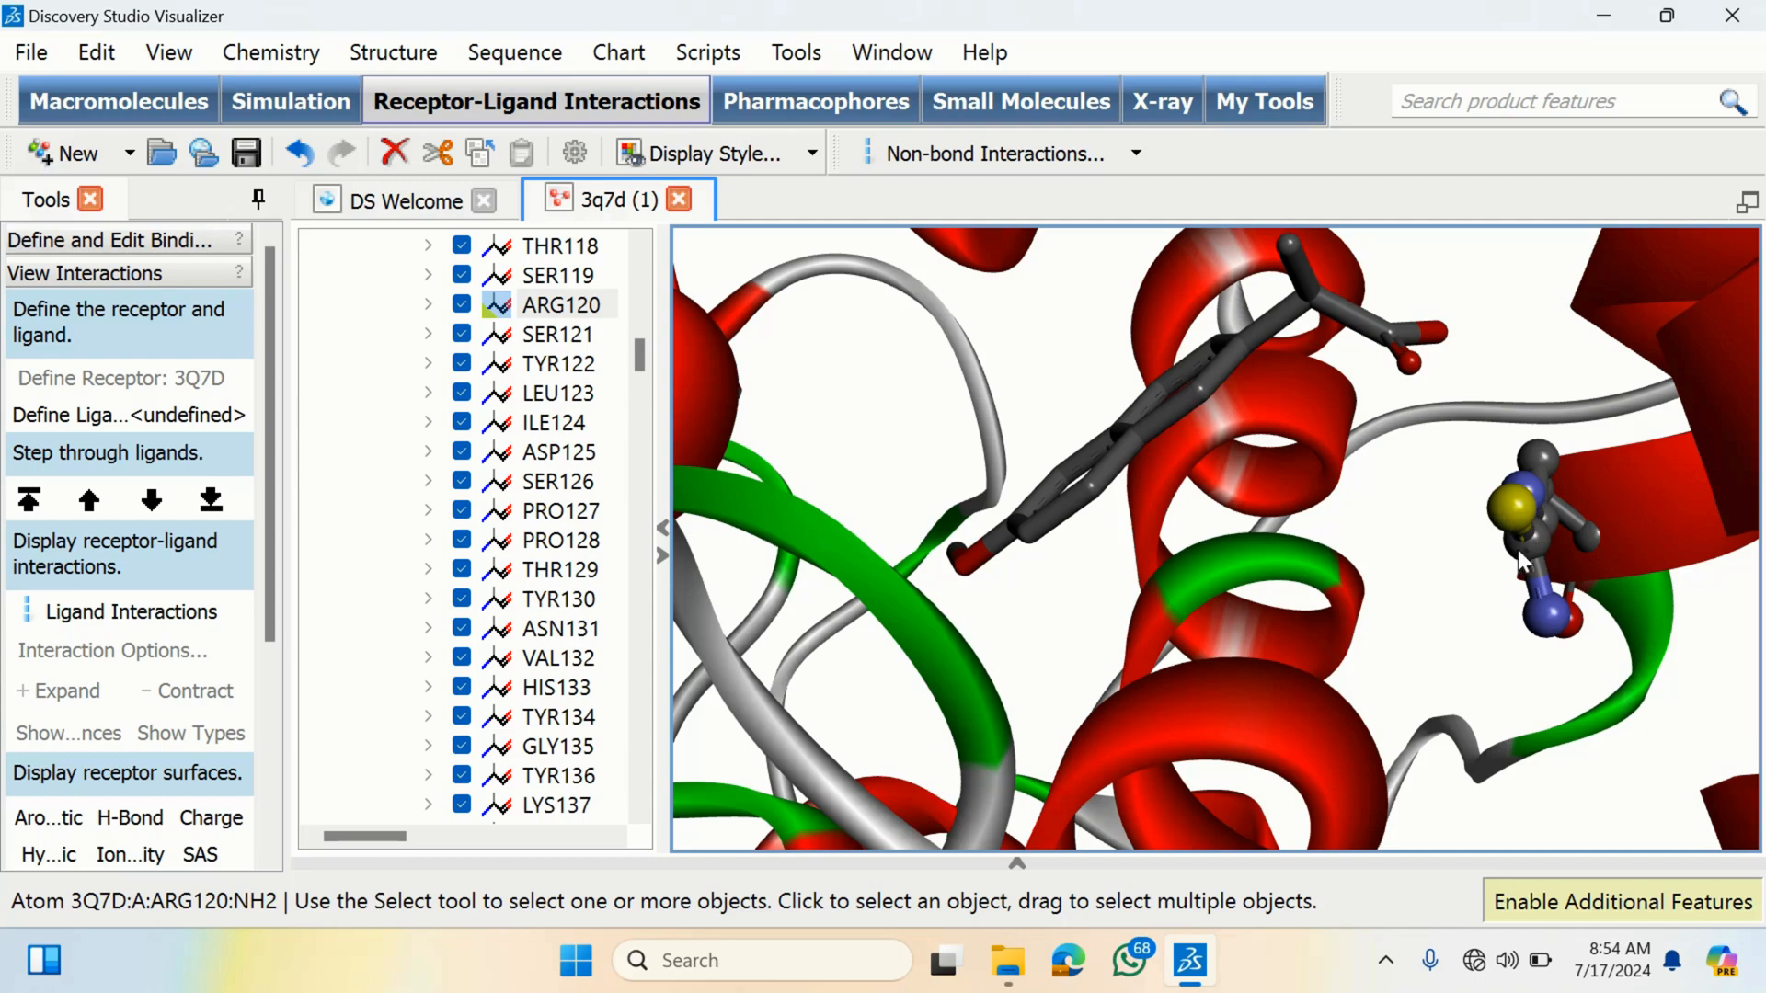
click(1484, 545)
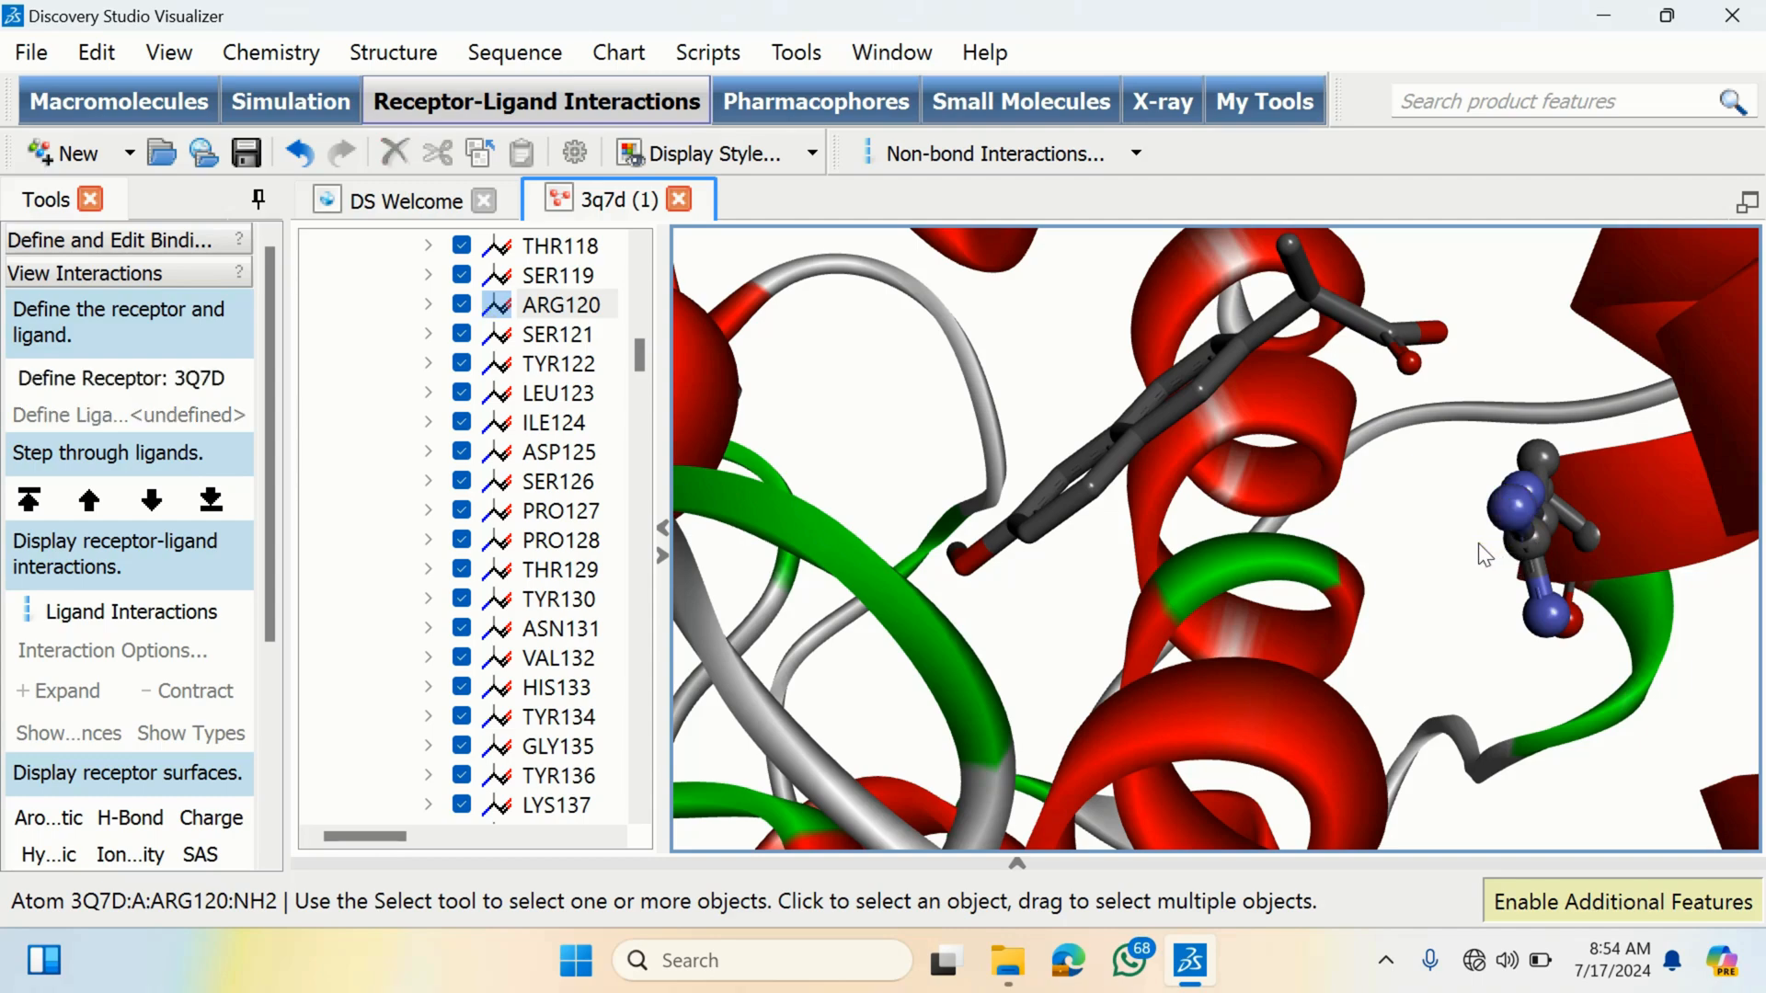
right_drag(1477, 542, 1460, 534)
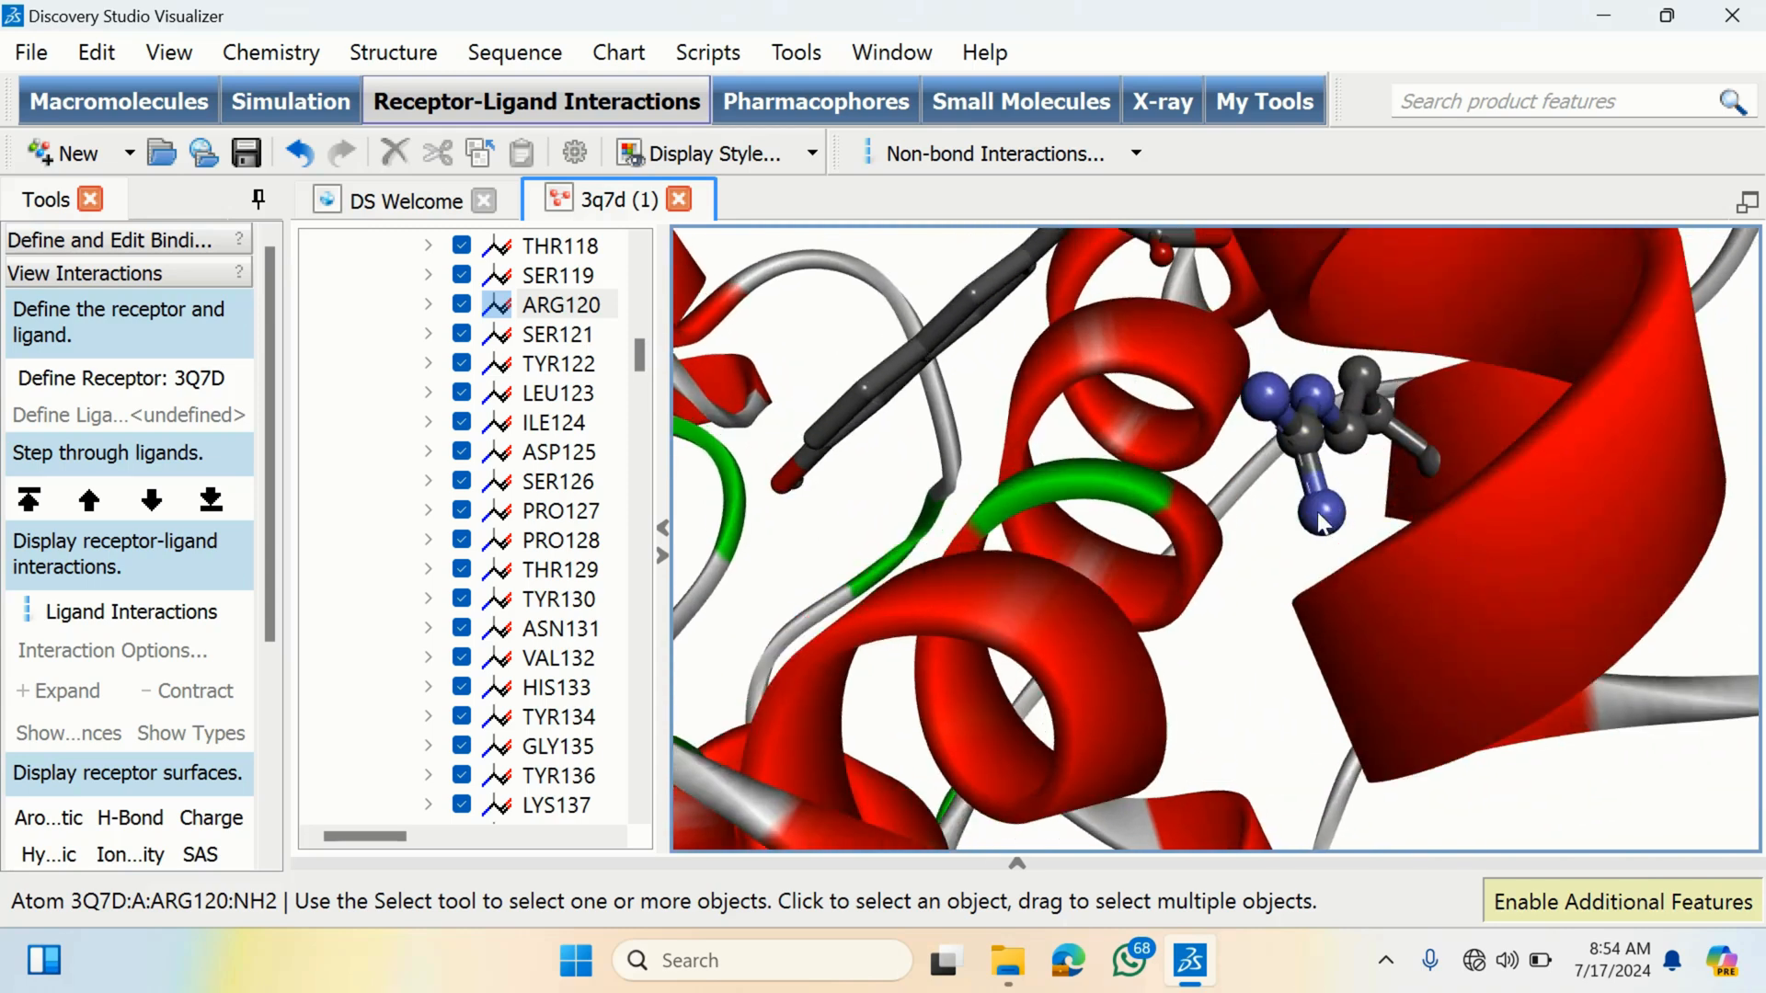
click(1305, 469)
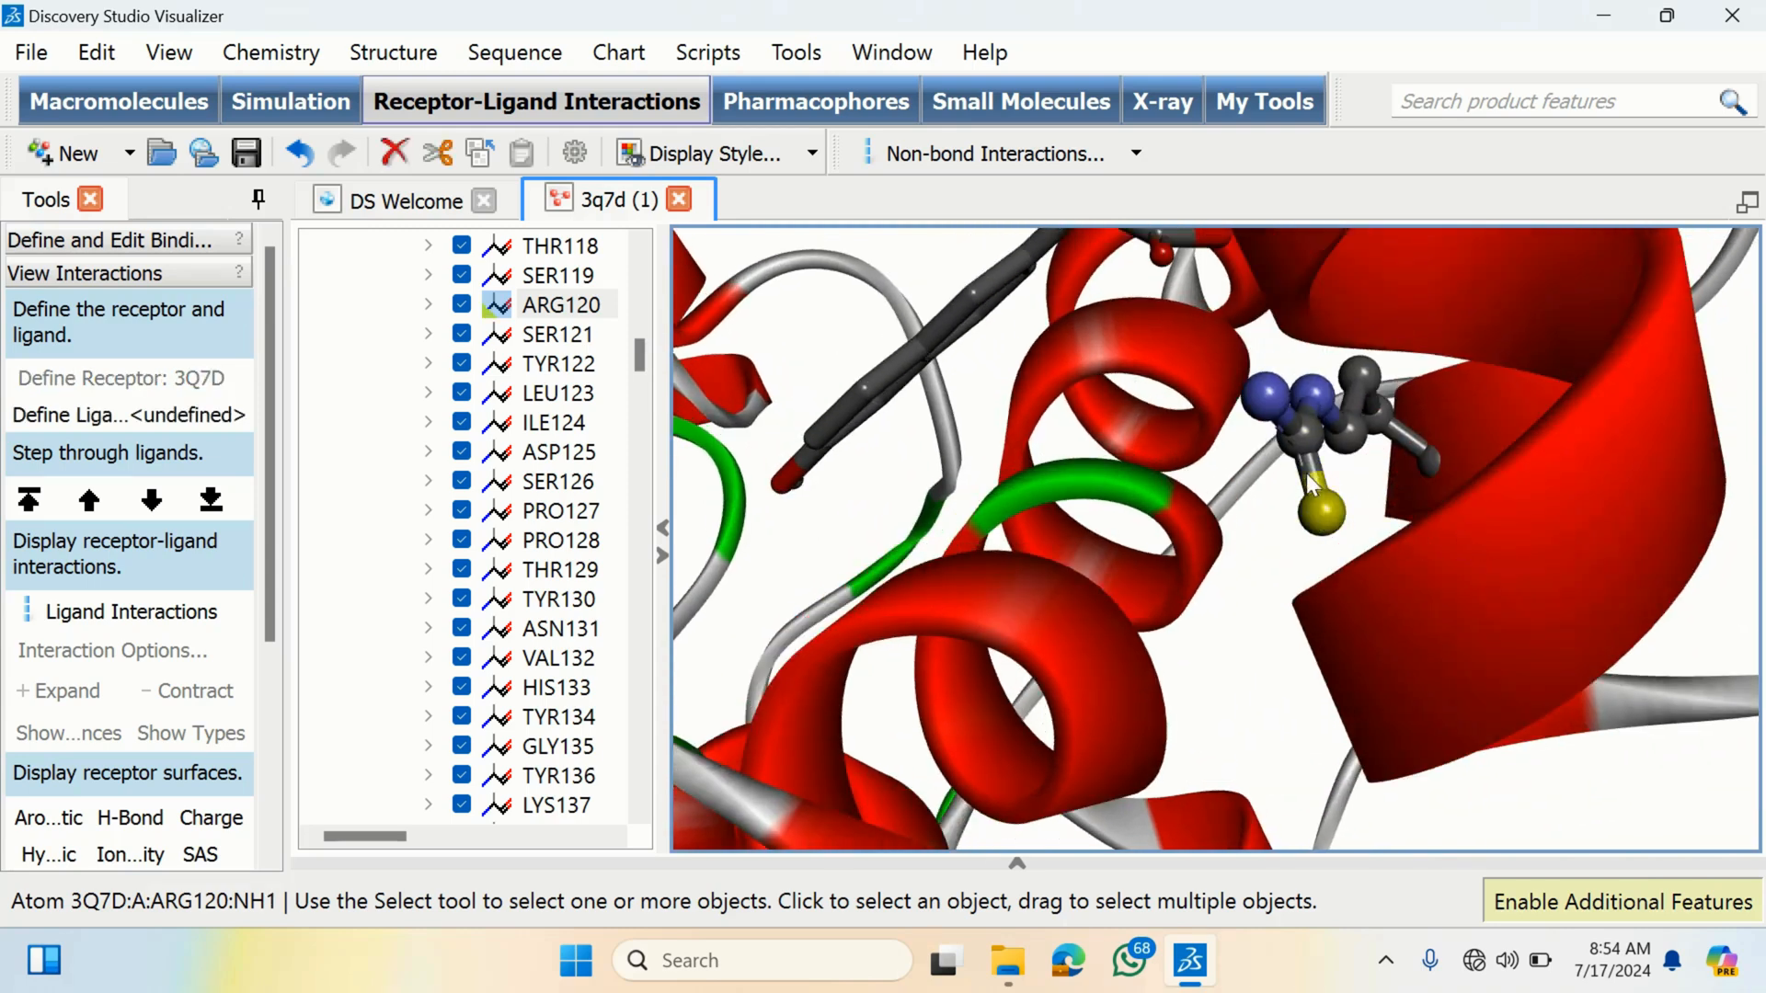
click(1267, 402)
click(1320, 383)
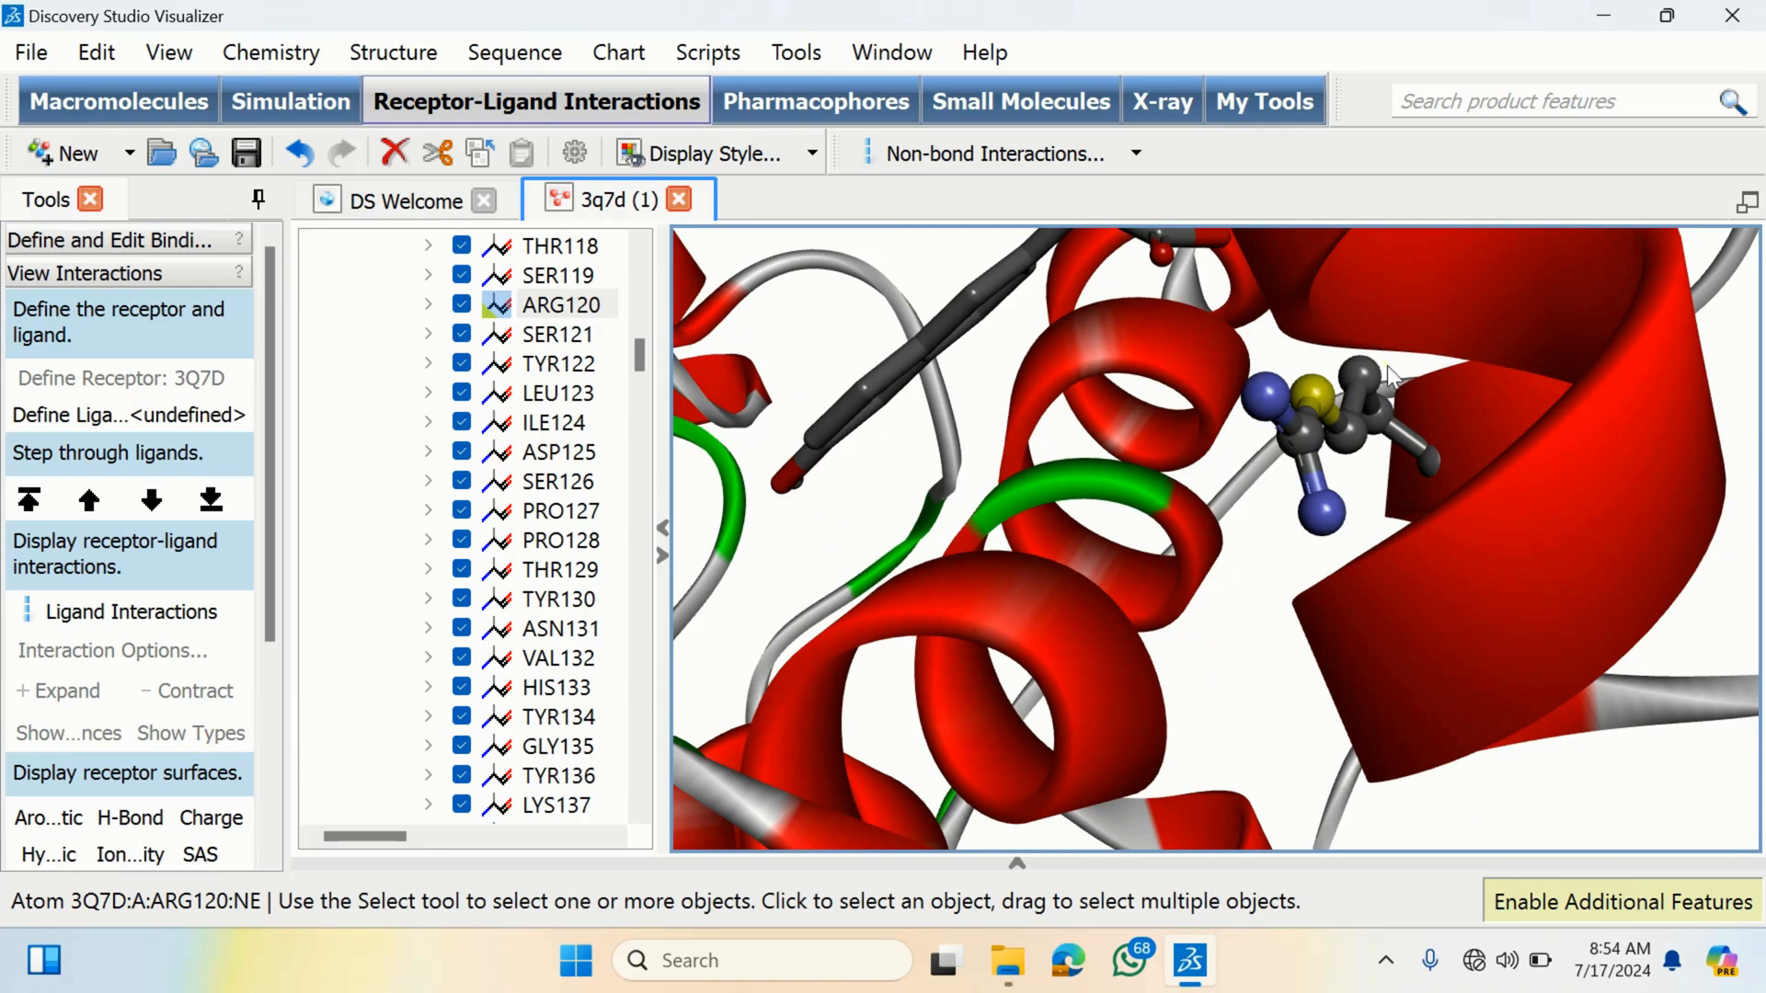
- Rotate the pocket view and pick further ARG120 and ligand atoms to identify them
click(1385, 379)
click(1363, 450)
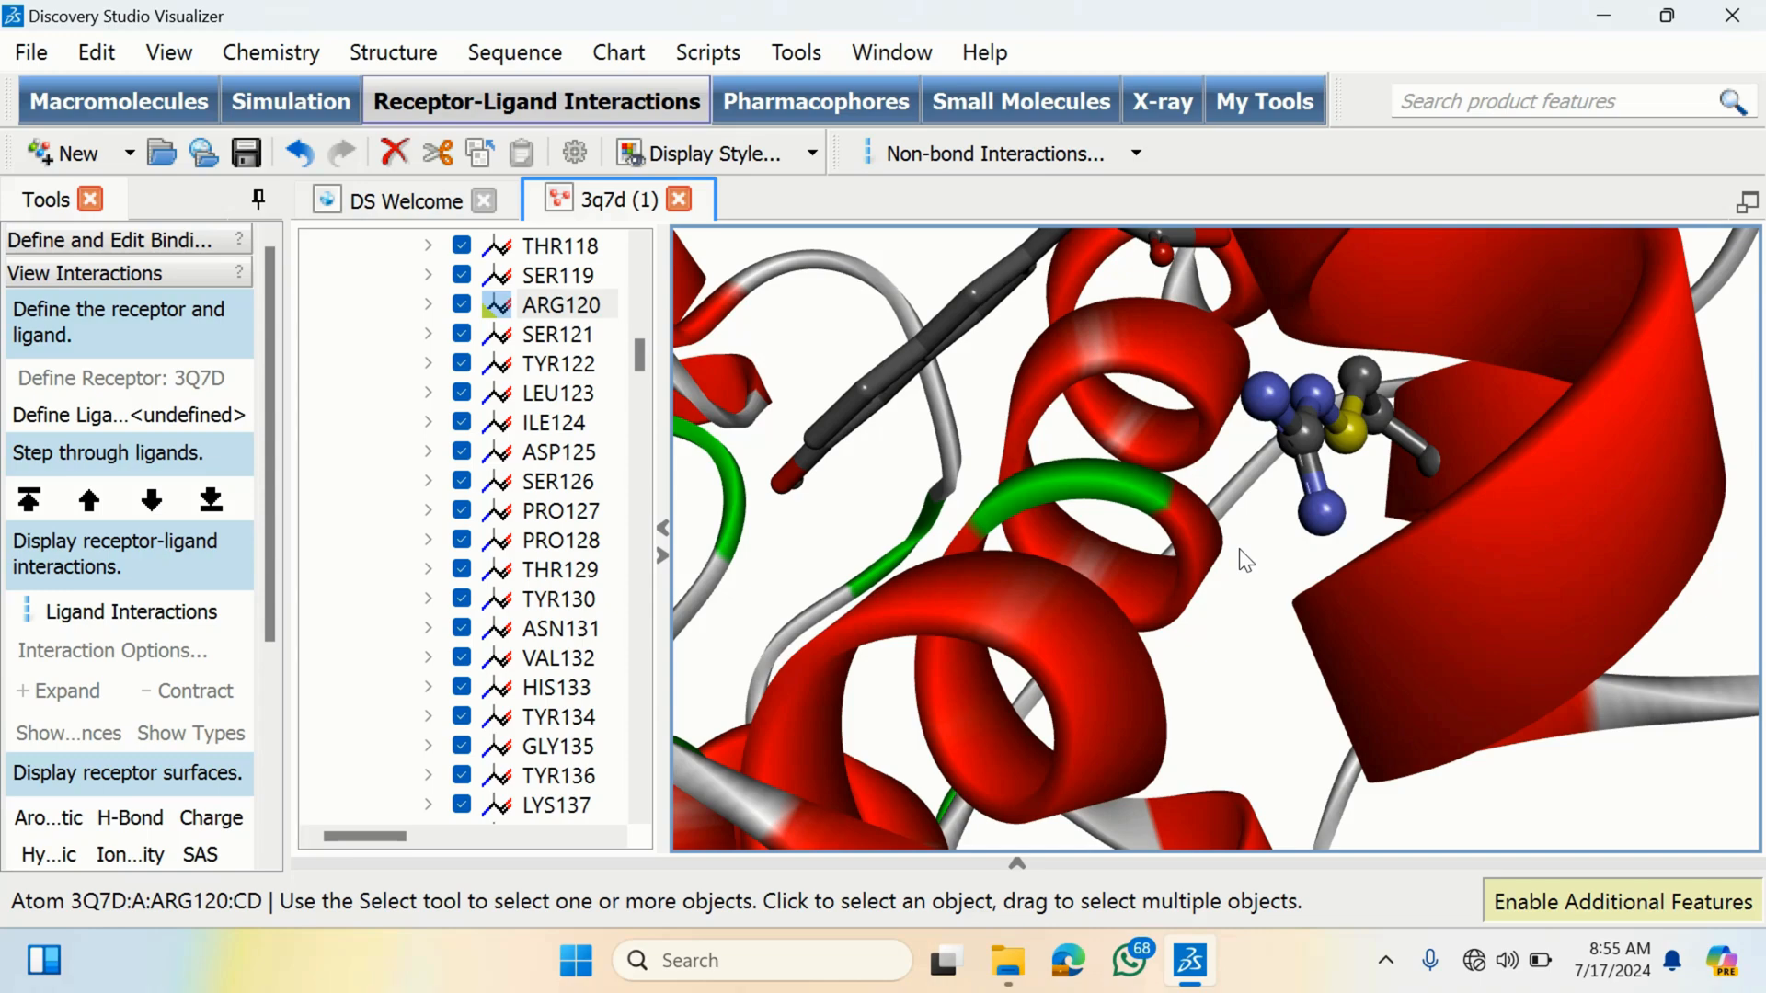
right_drag(1243, 554, 1256, 561)
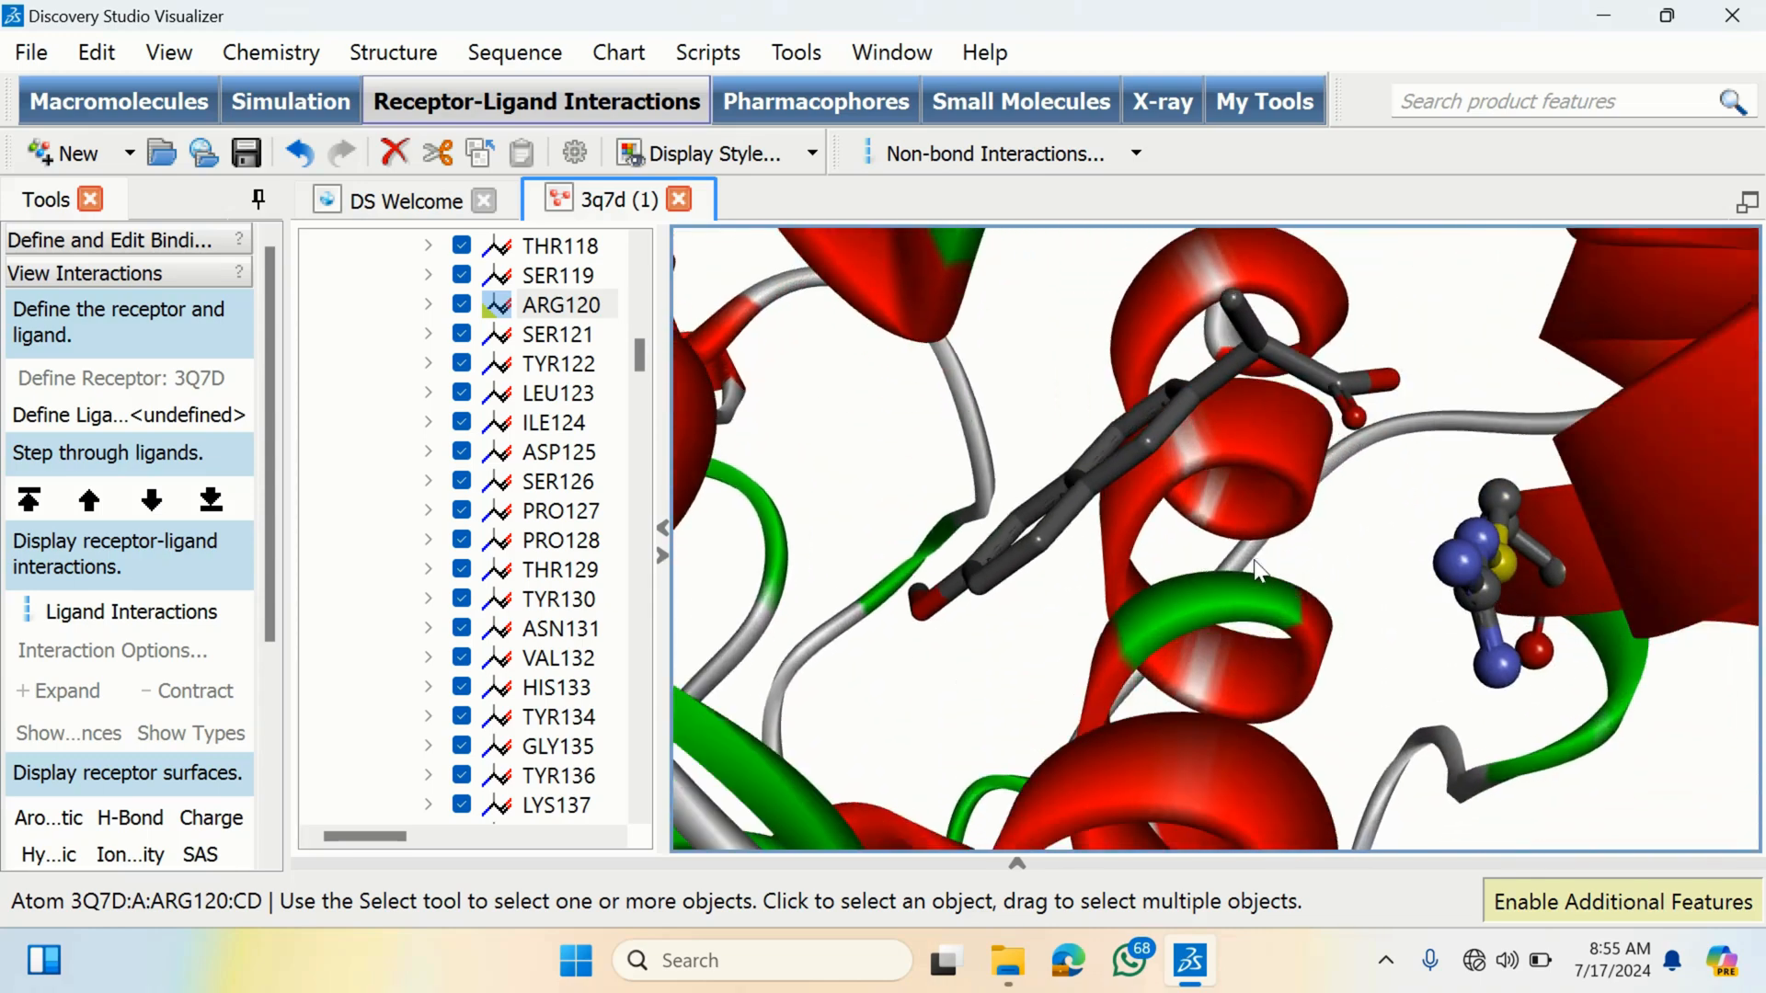
click(1363, 581)
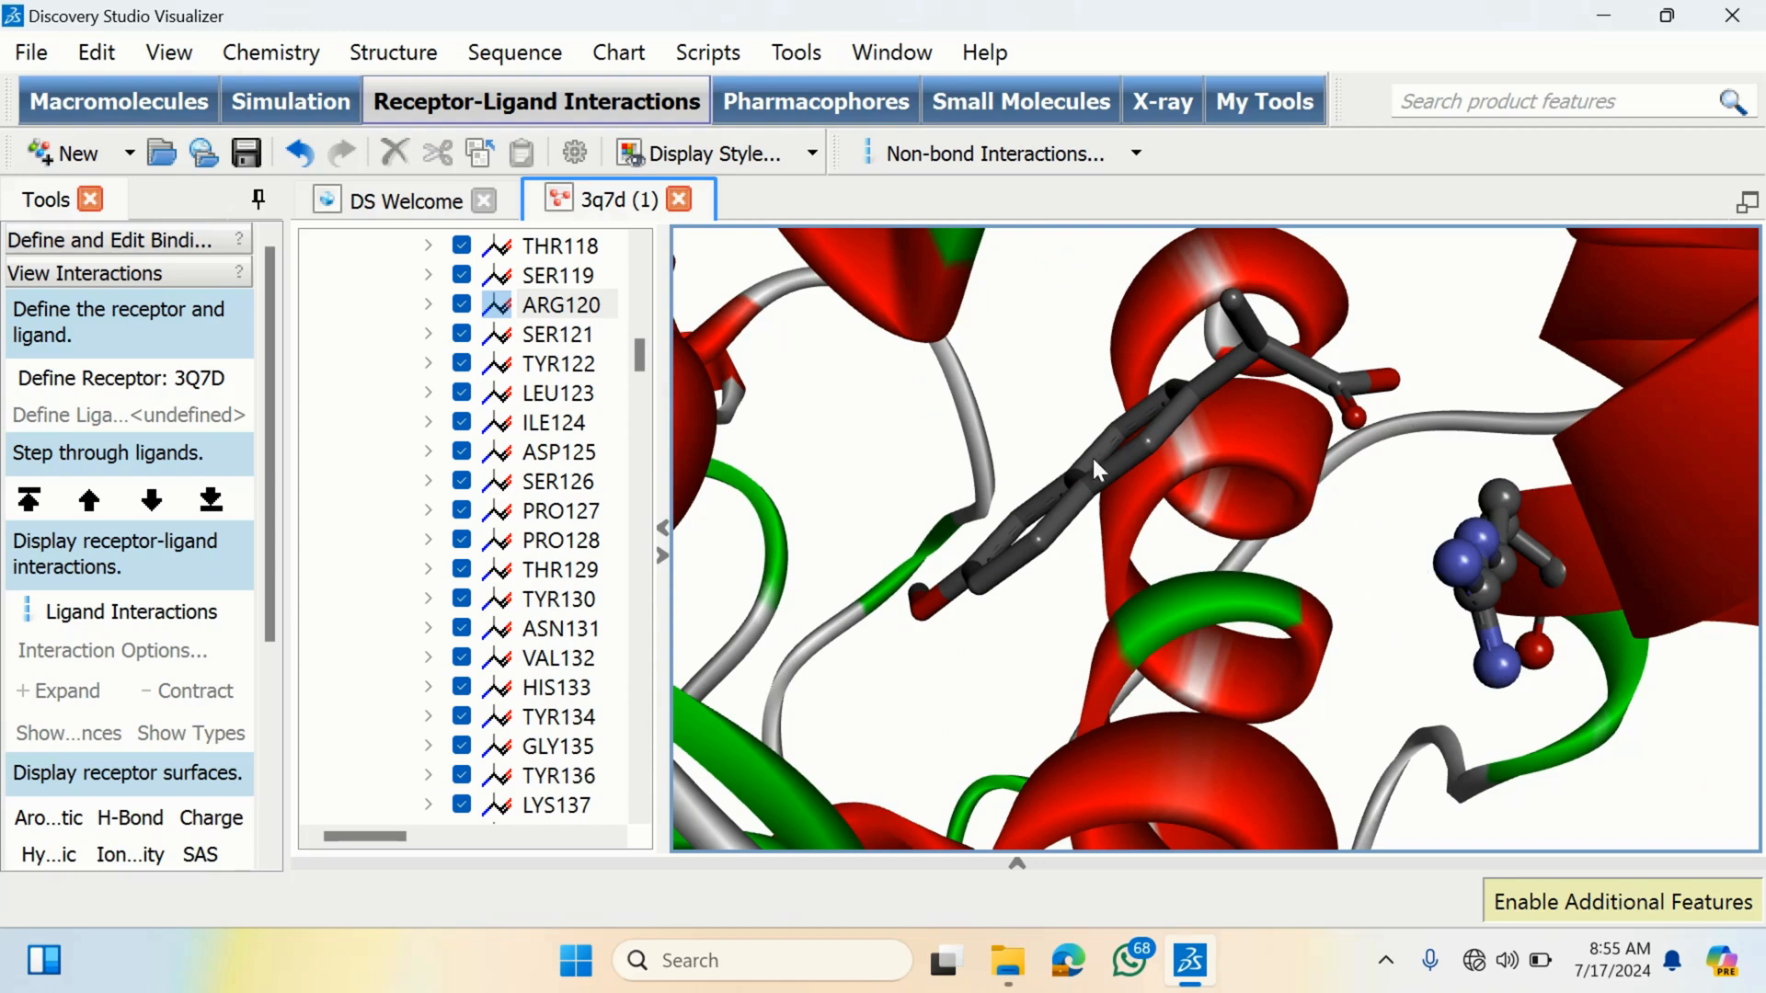
click(1458, 560)
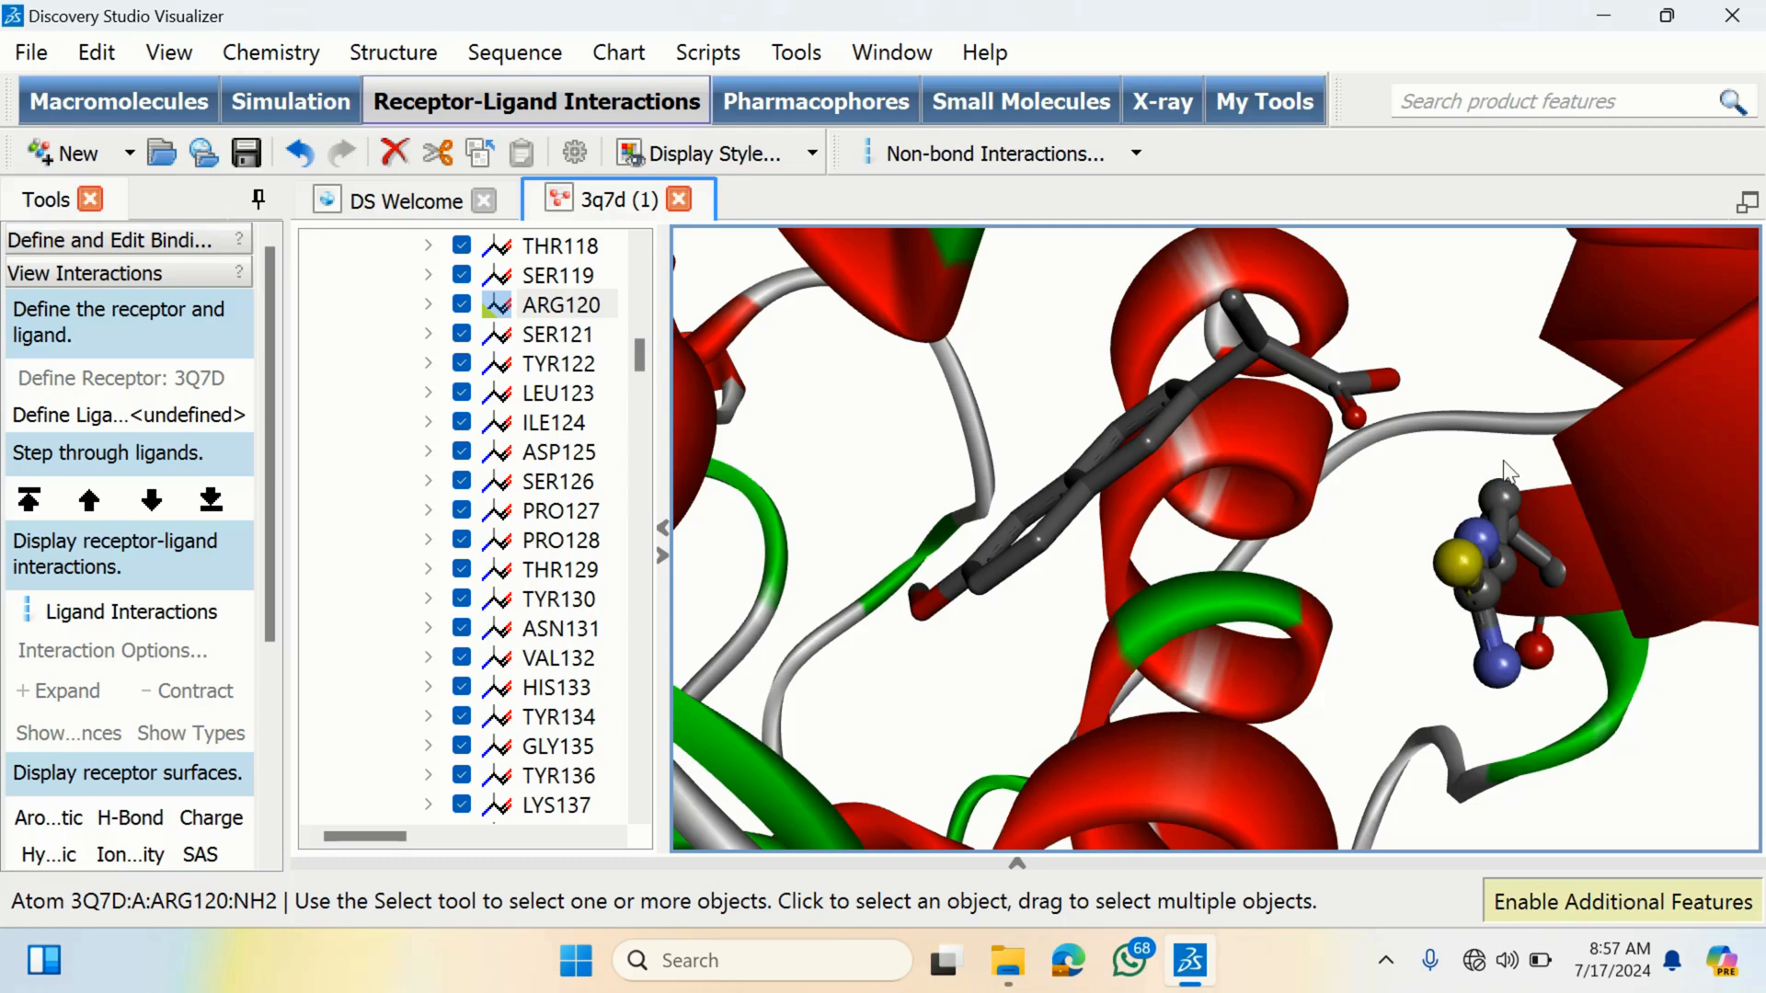
- Minimize Discovery Studio and launch GaussView 6.0 from the desktop, dismissing the Gaussian installation warnings
click(1602, 15)
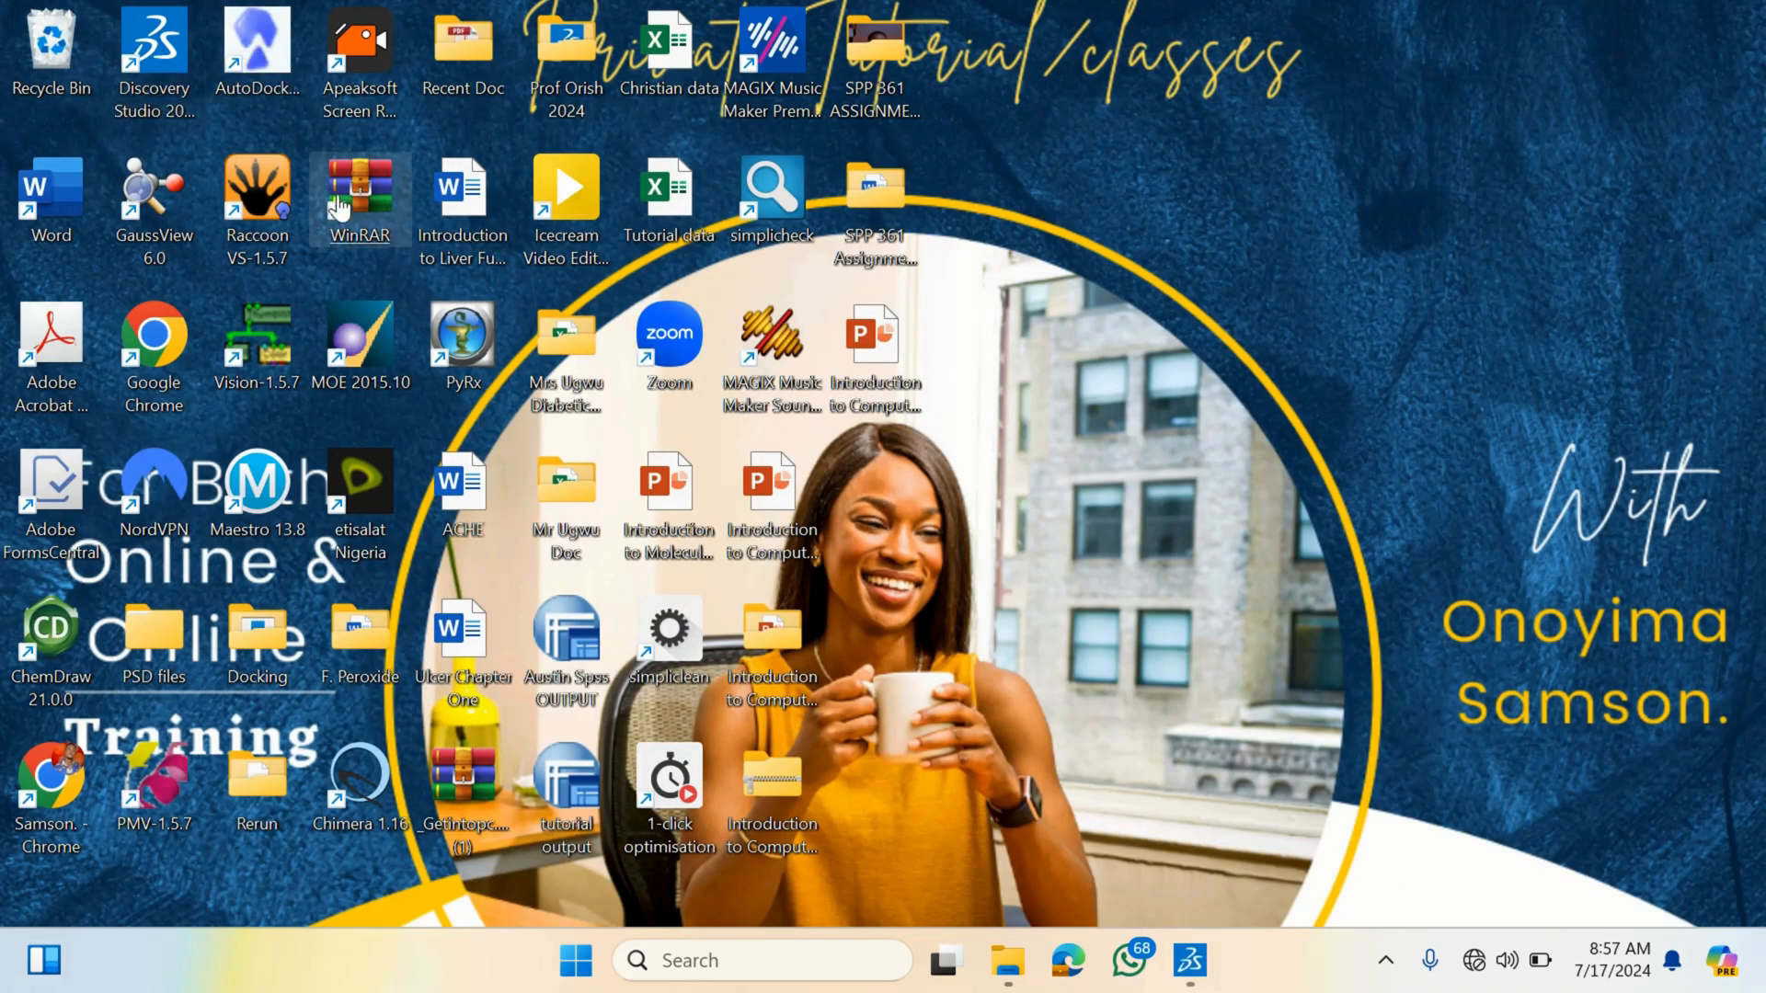
click(175, 209)
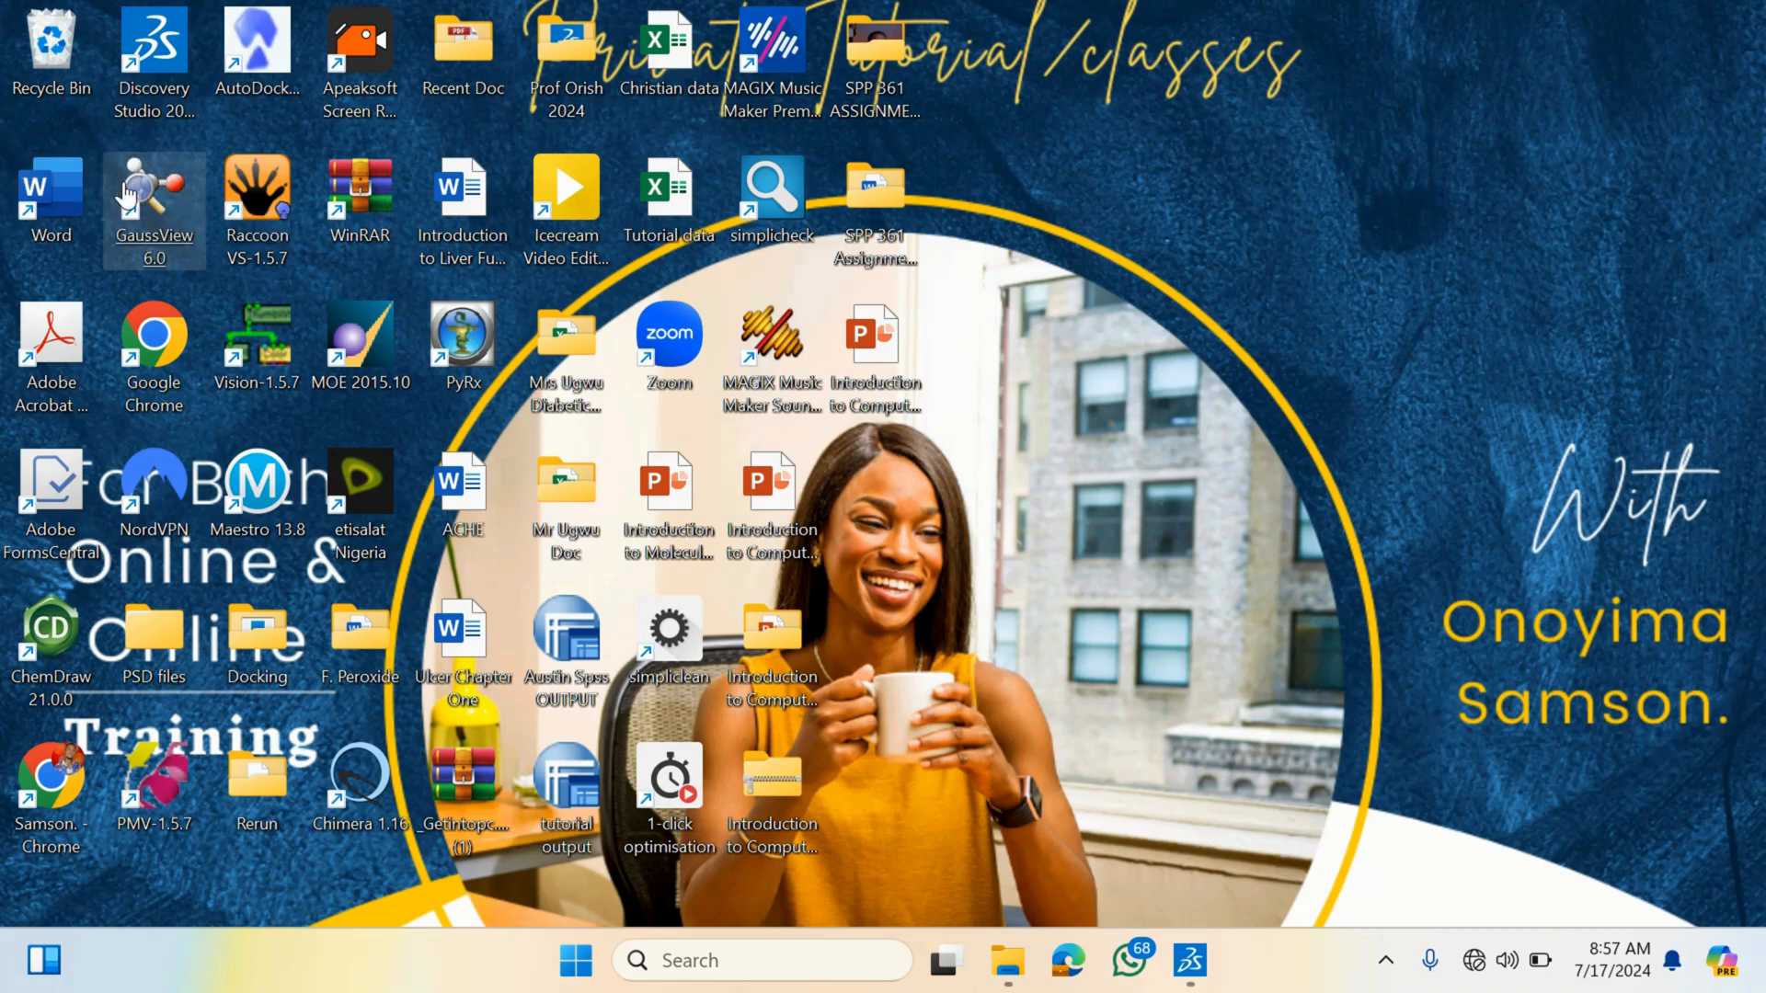
click(463, 342)
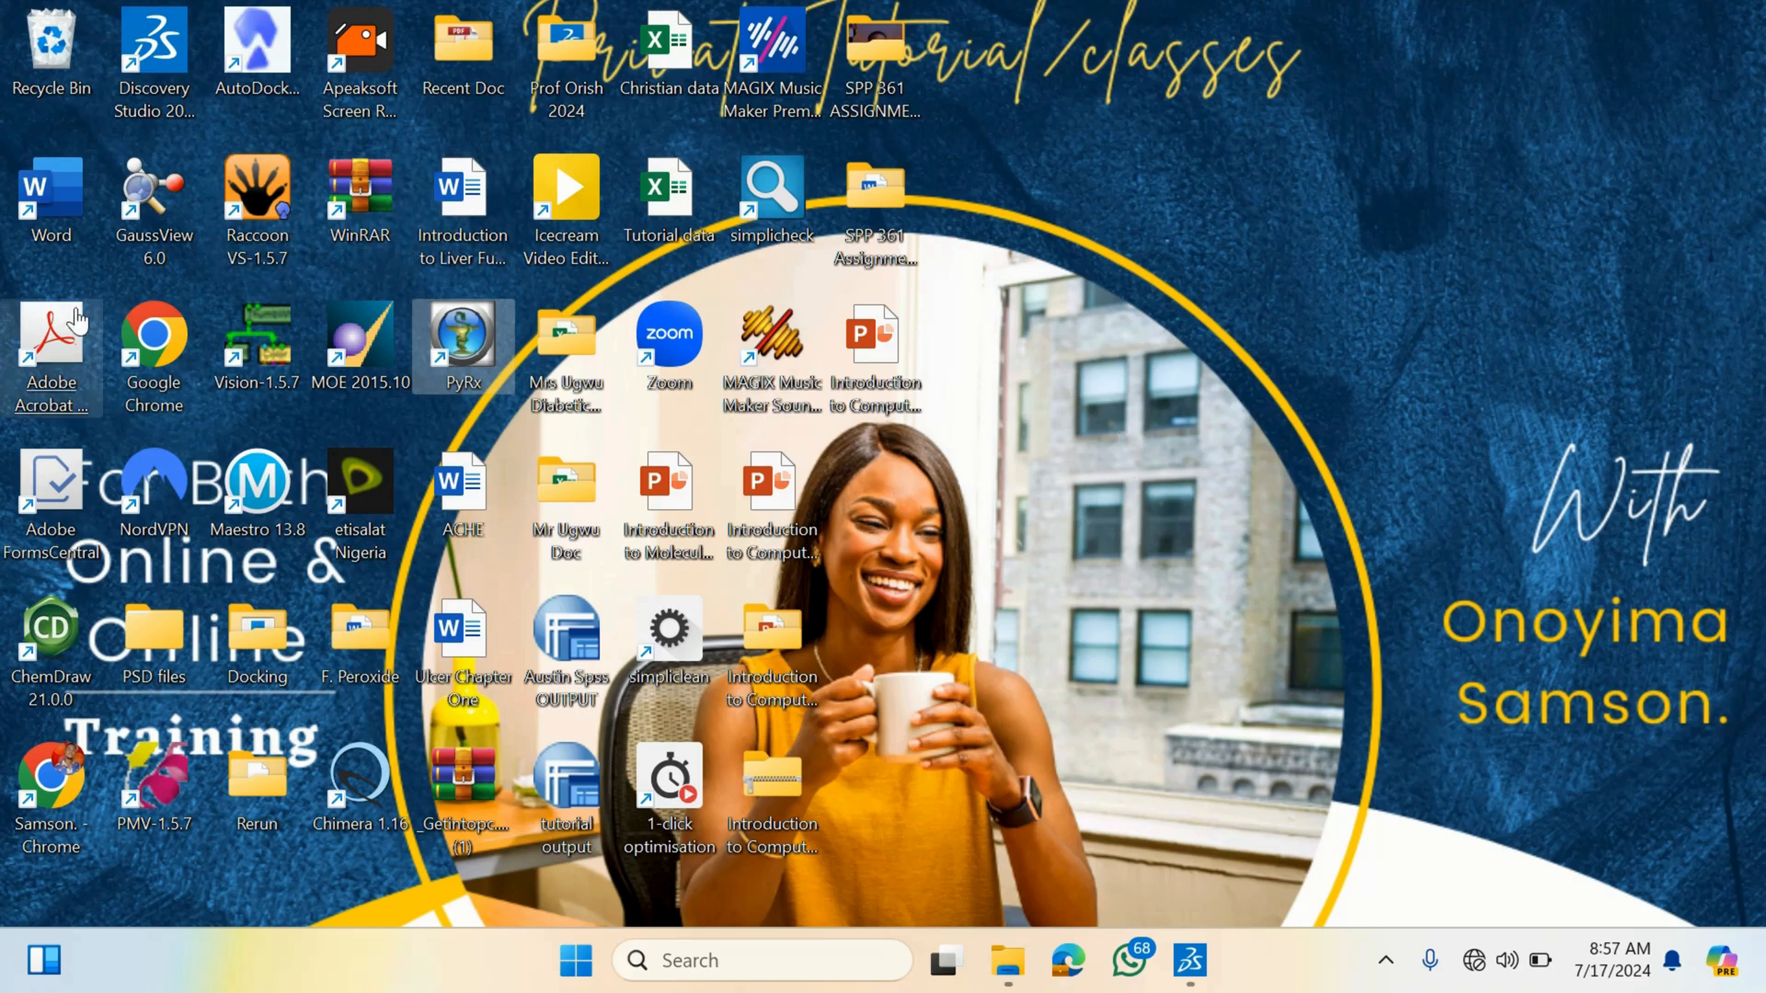
click(155, 206)
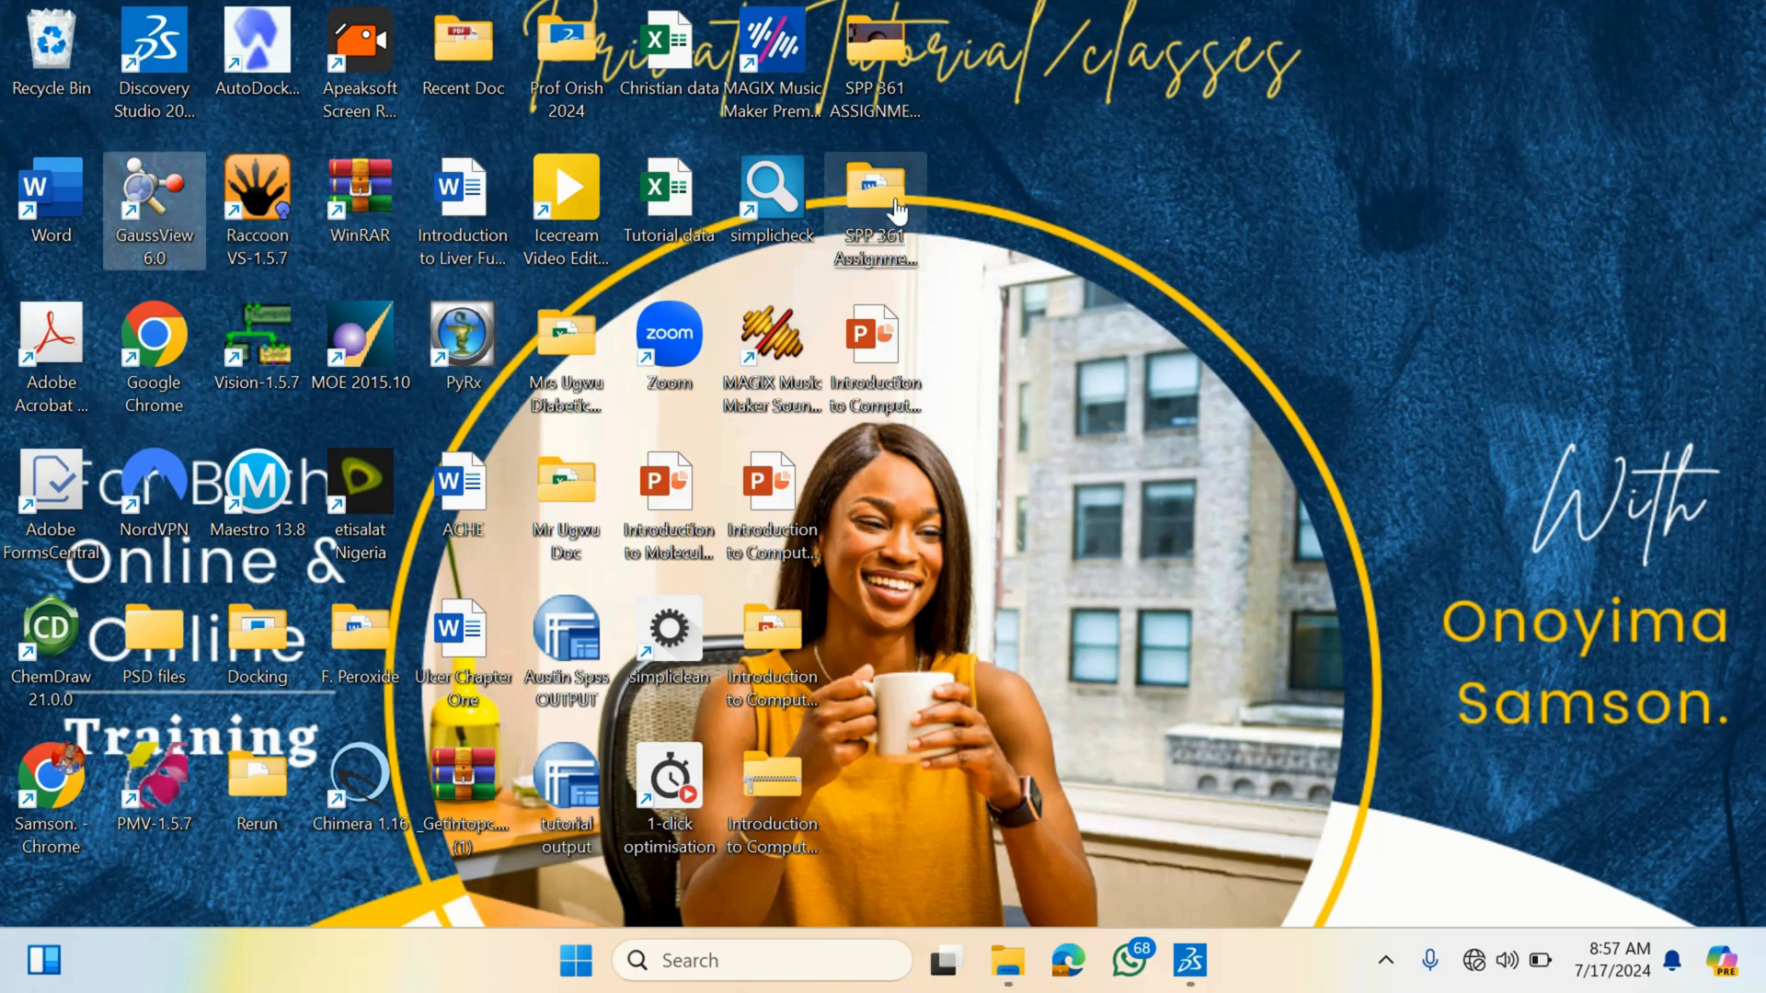
double_click(164, 234)
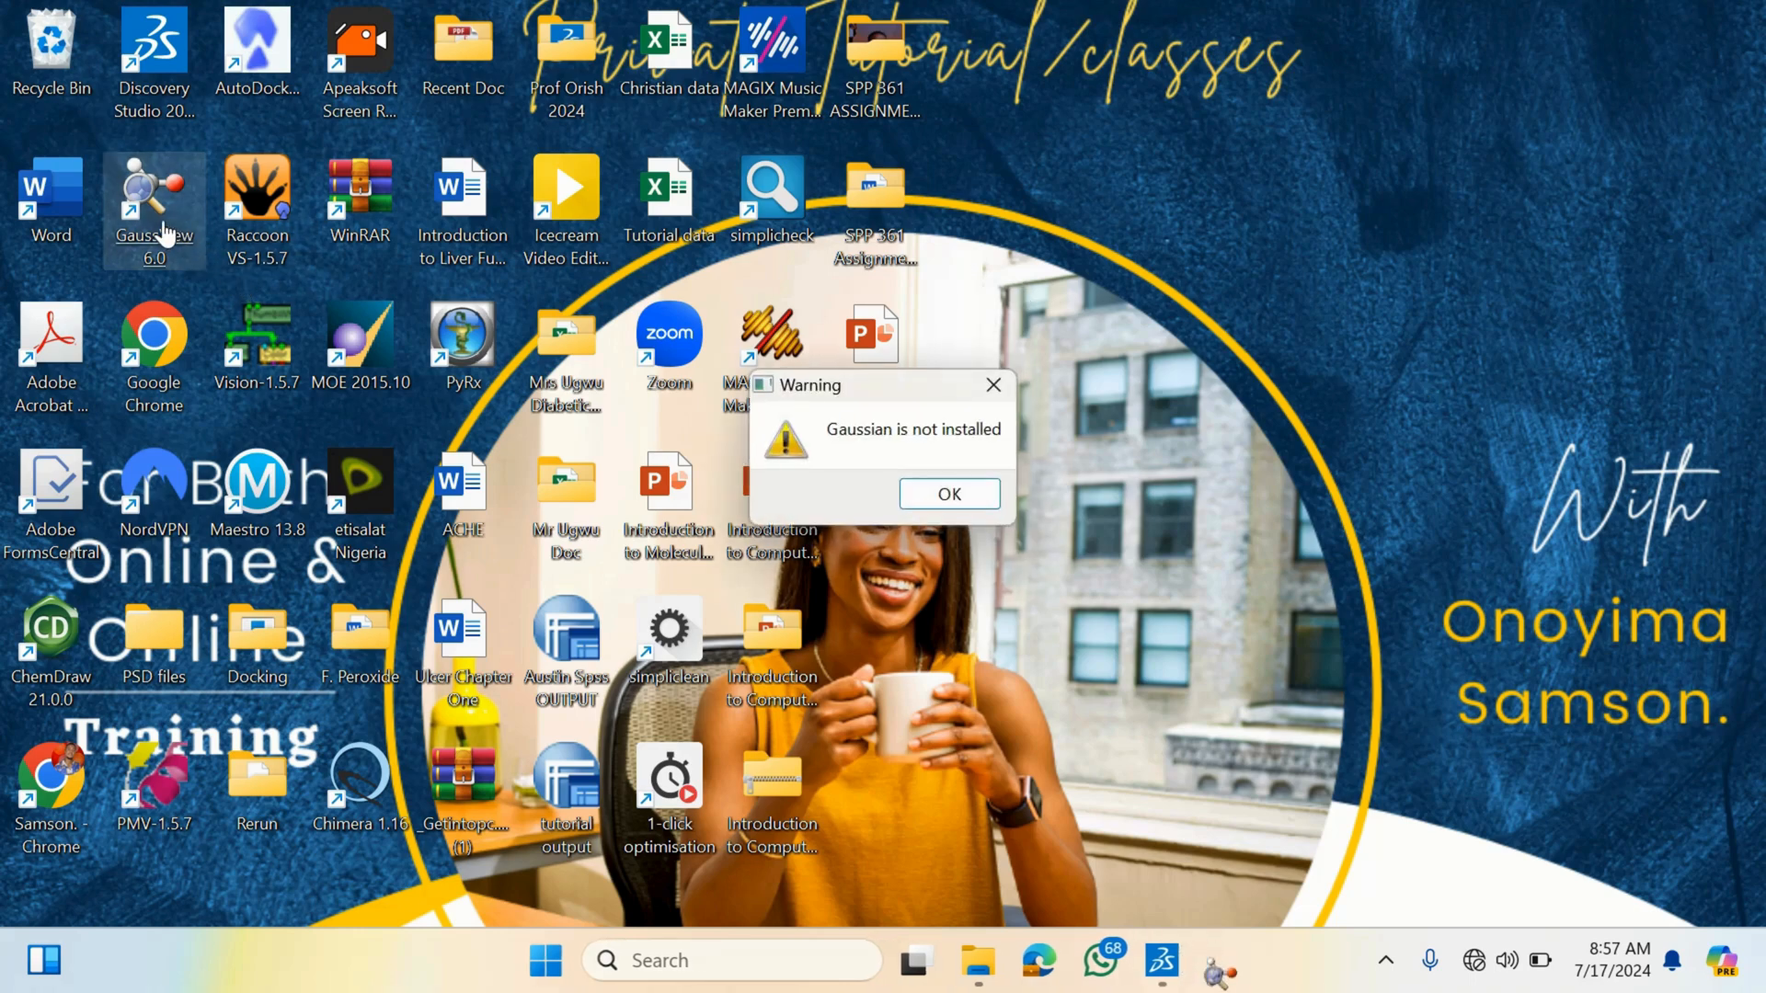
click(938, 494)
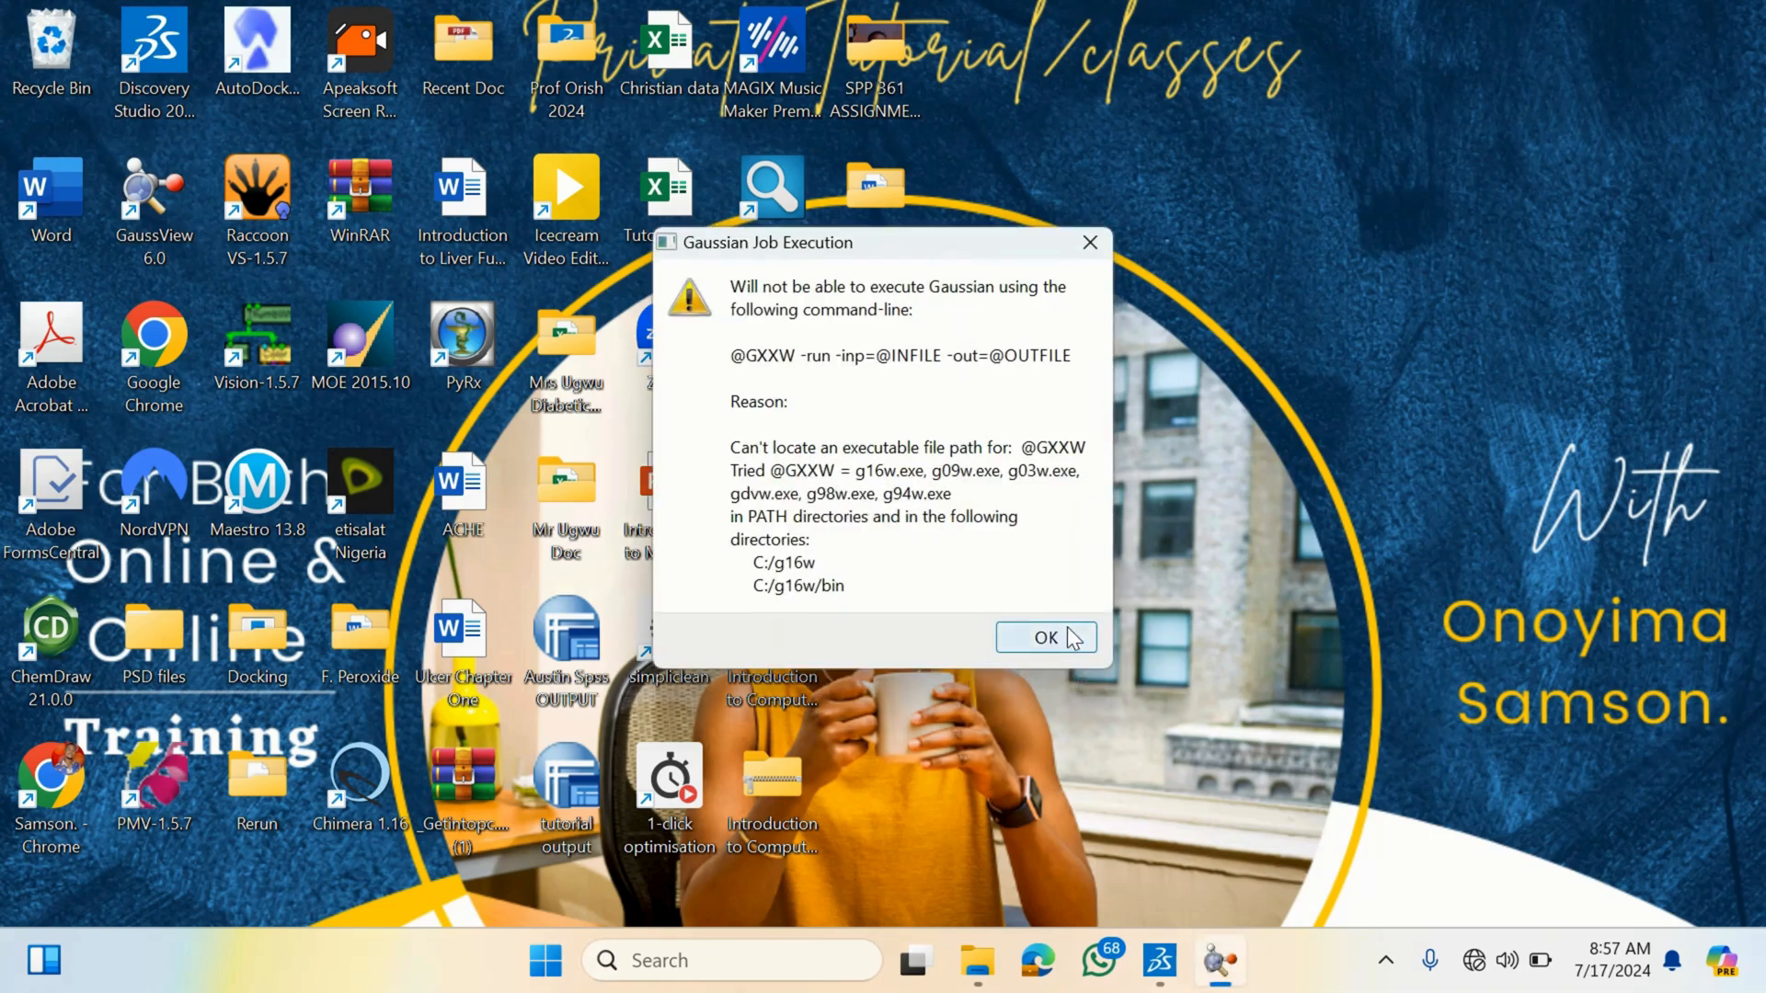
click(1067, 636)
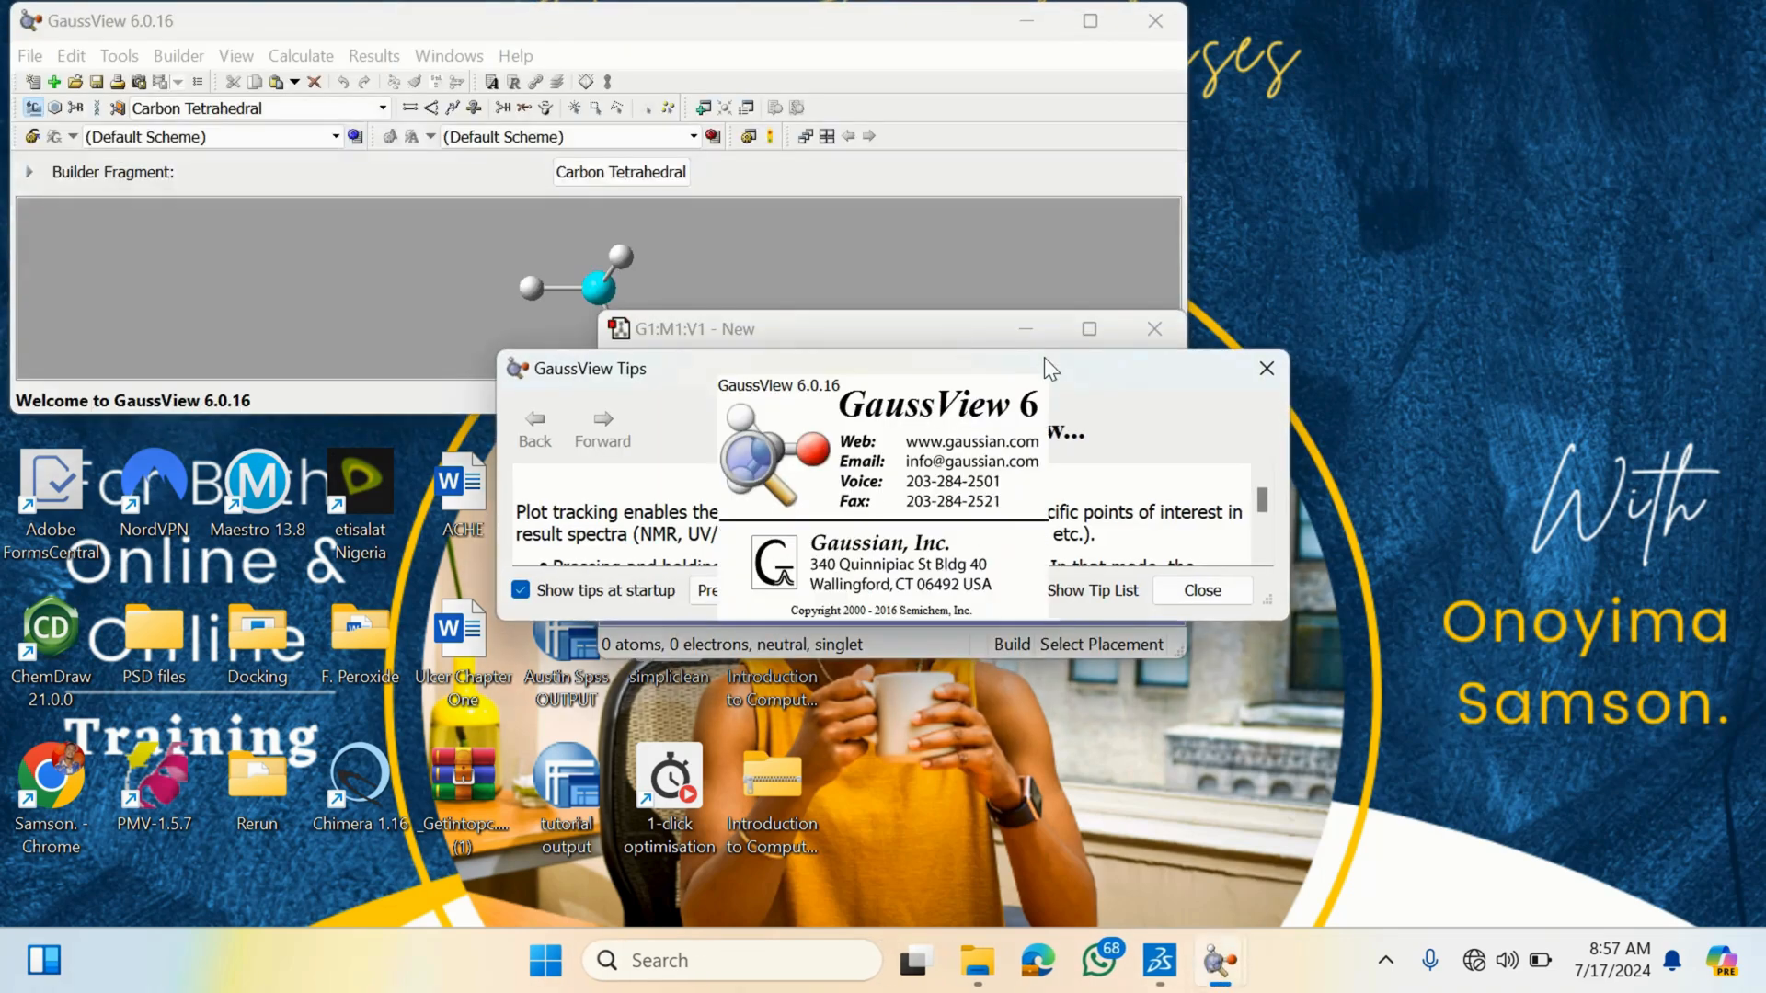
- Close the GaussView tips dialog, minimize the new molecule window and maximize the main GaussView window
click(1203, 589)
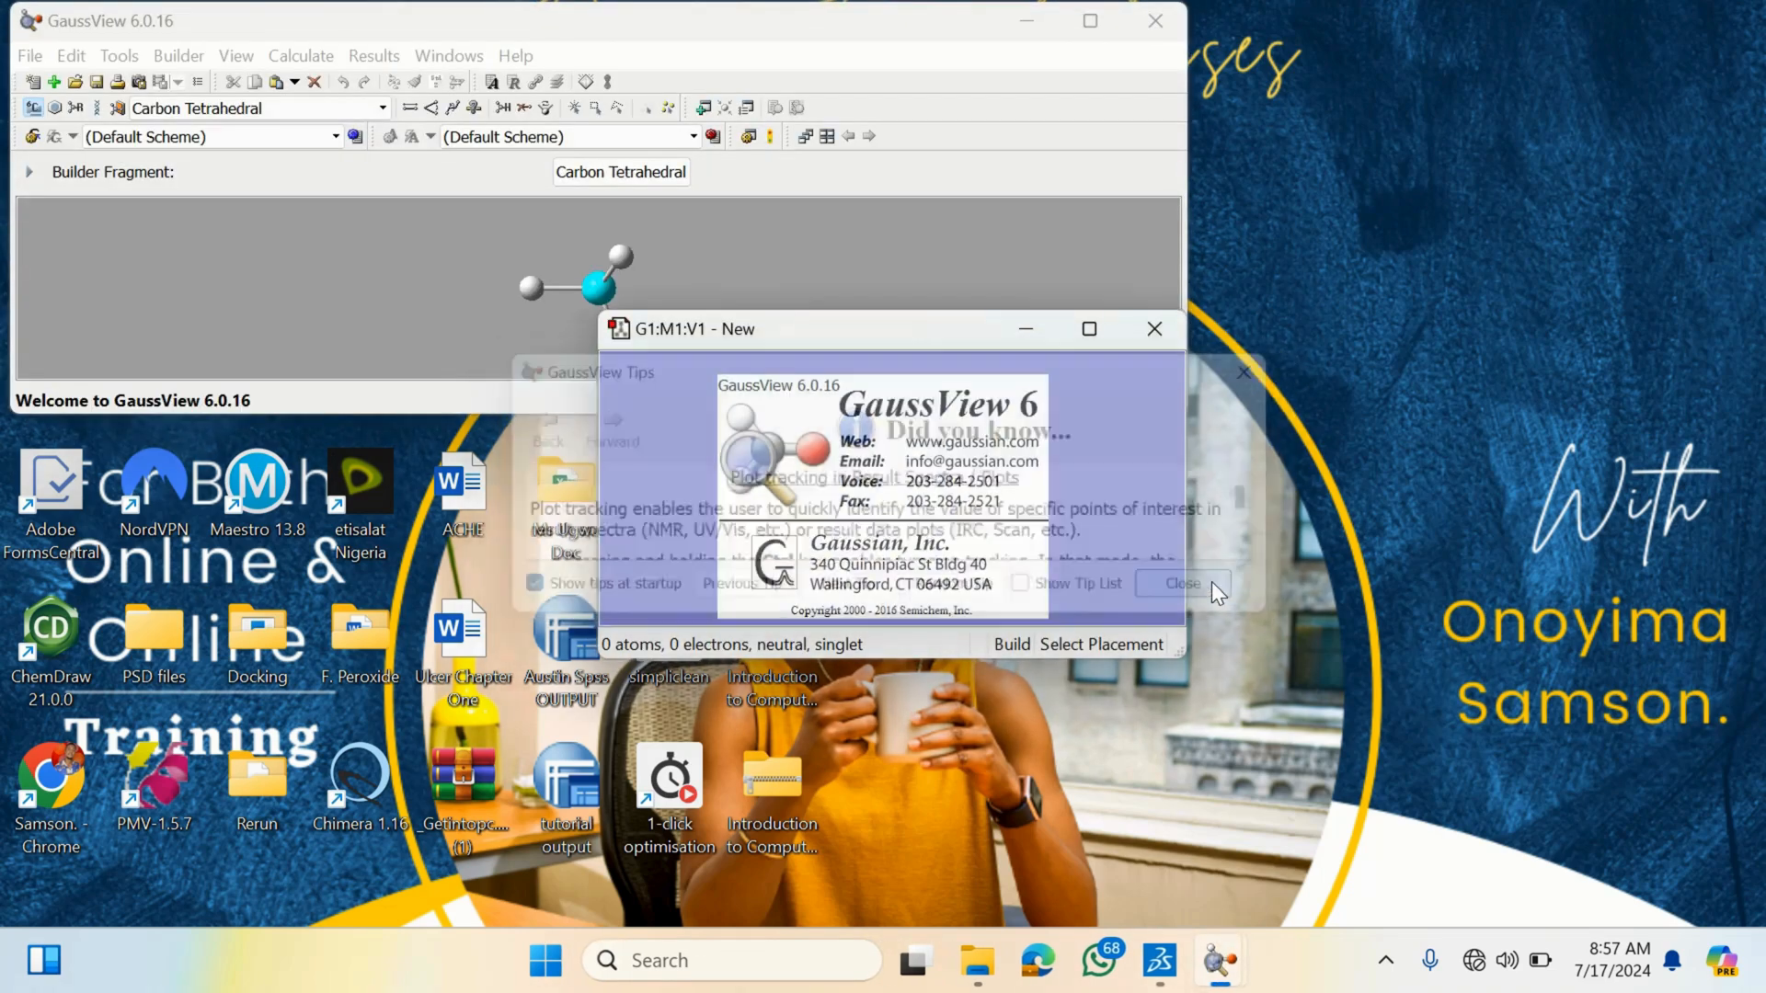
click(1021, 328)
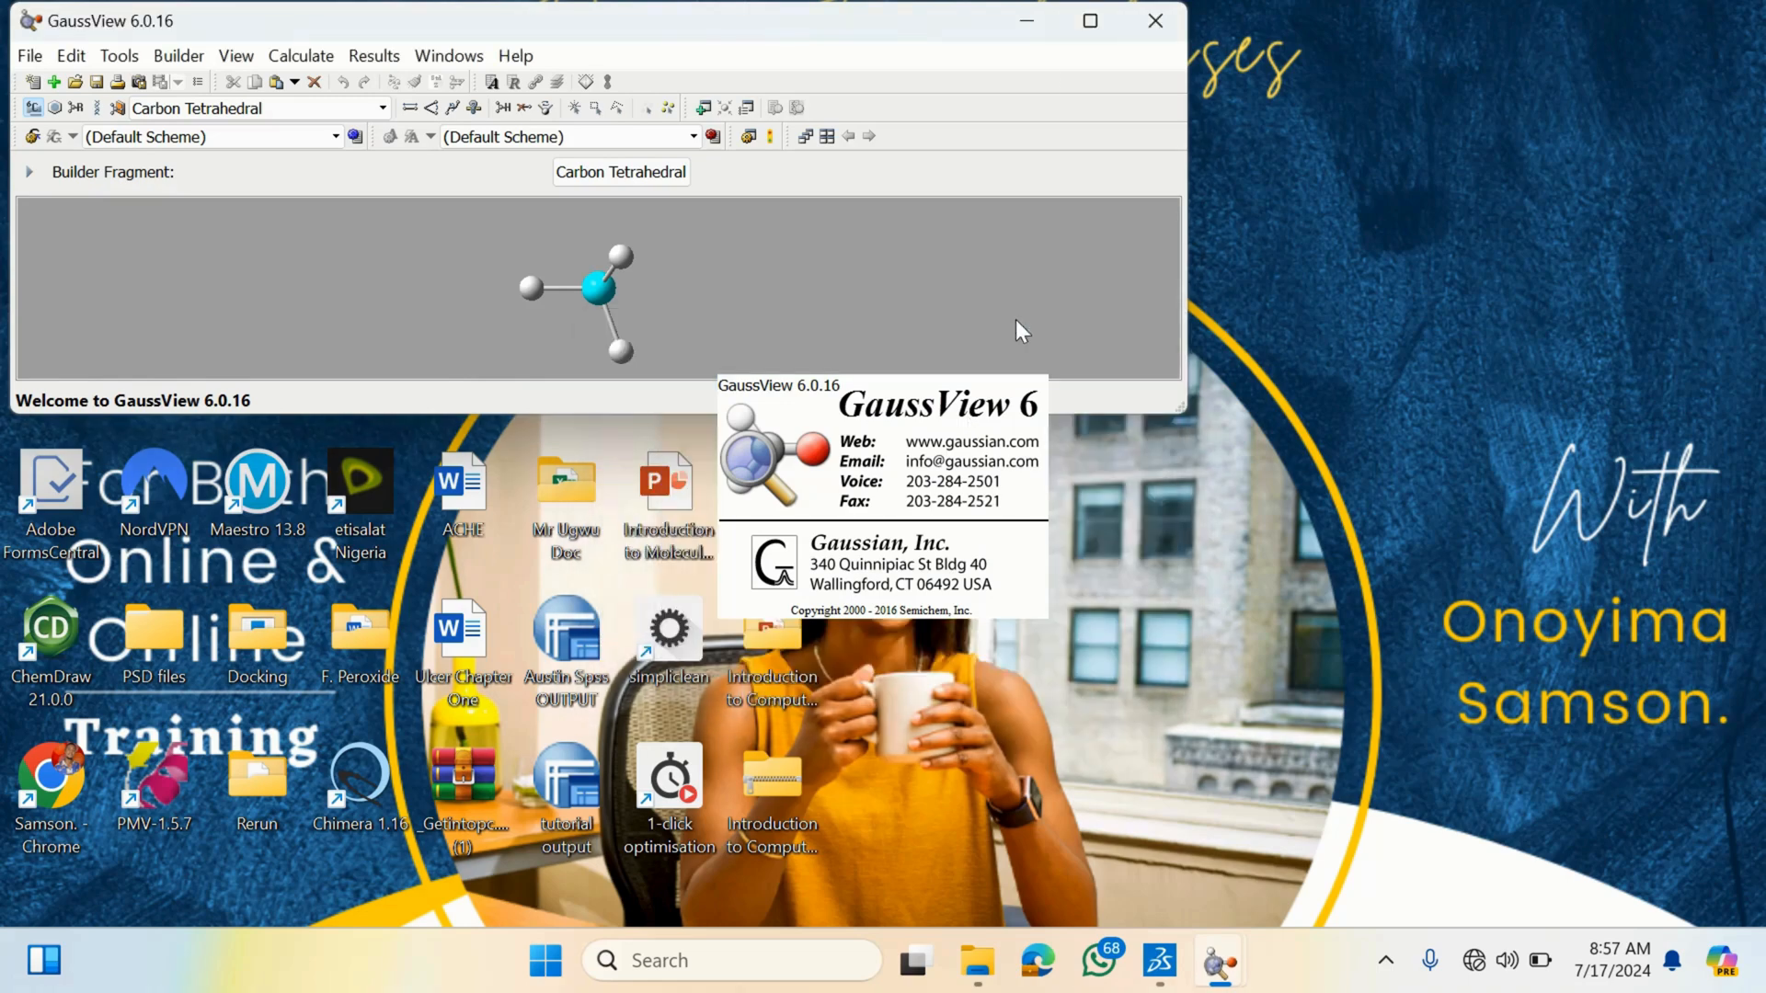
click(1091, 21)
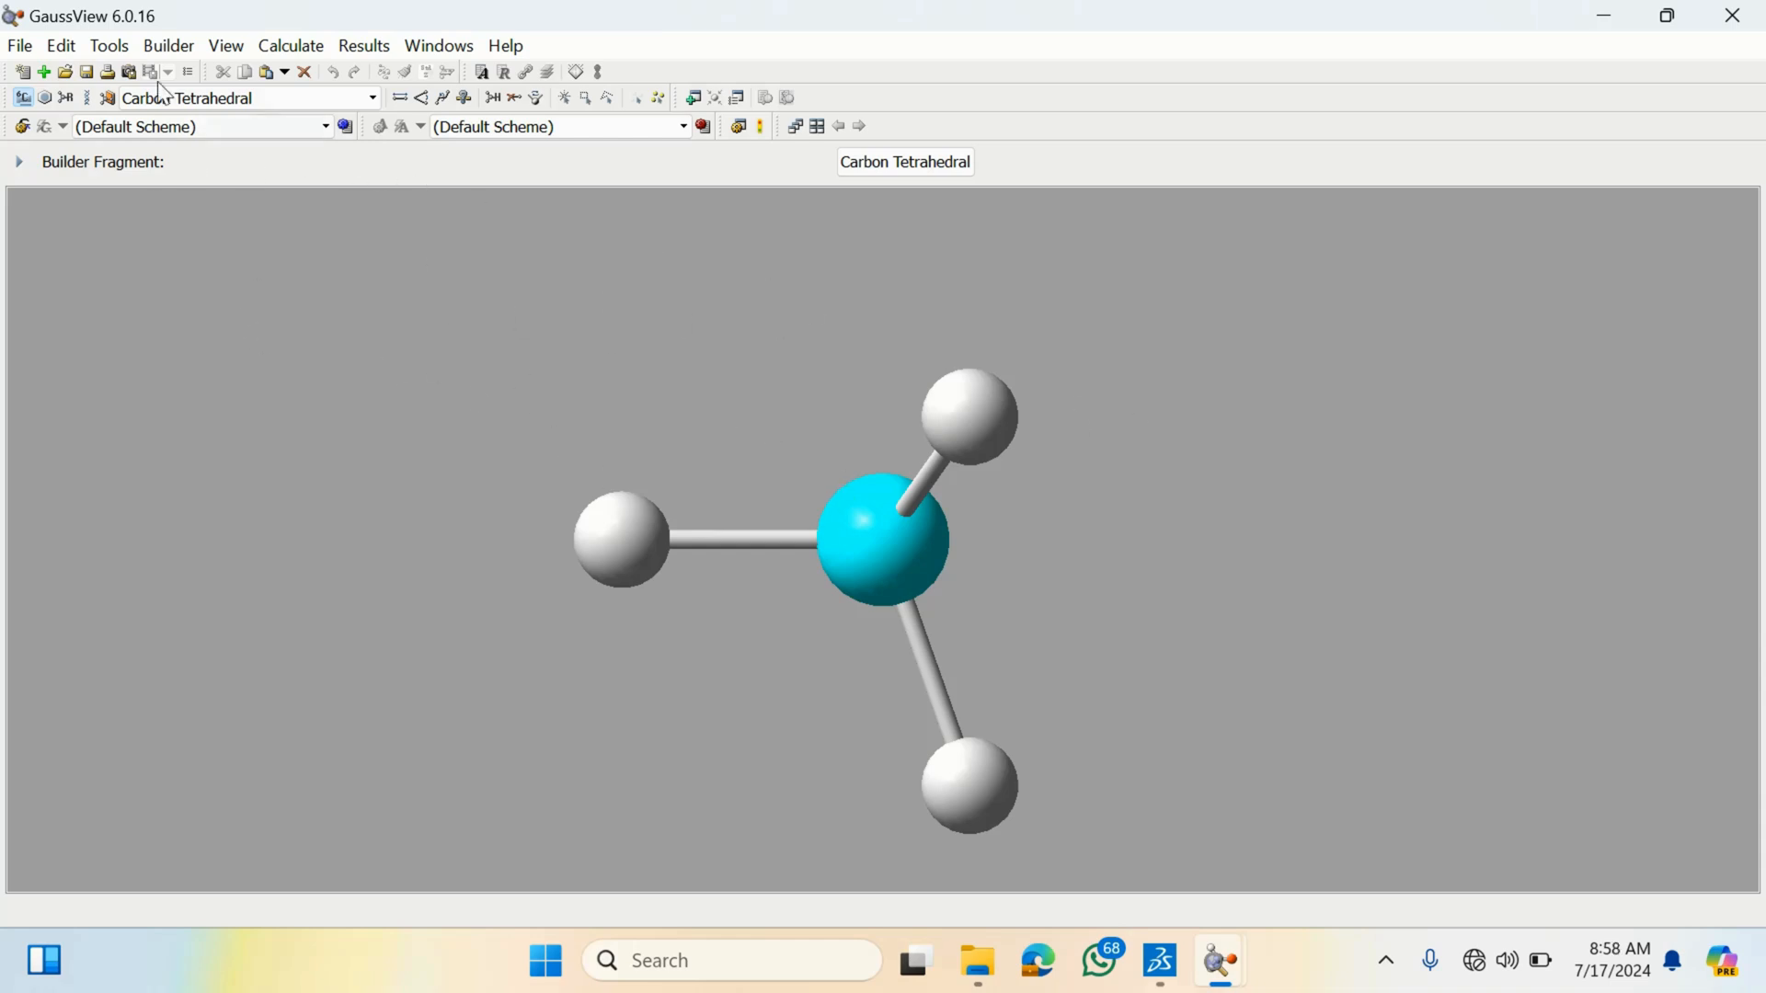
click(18, 46)
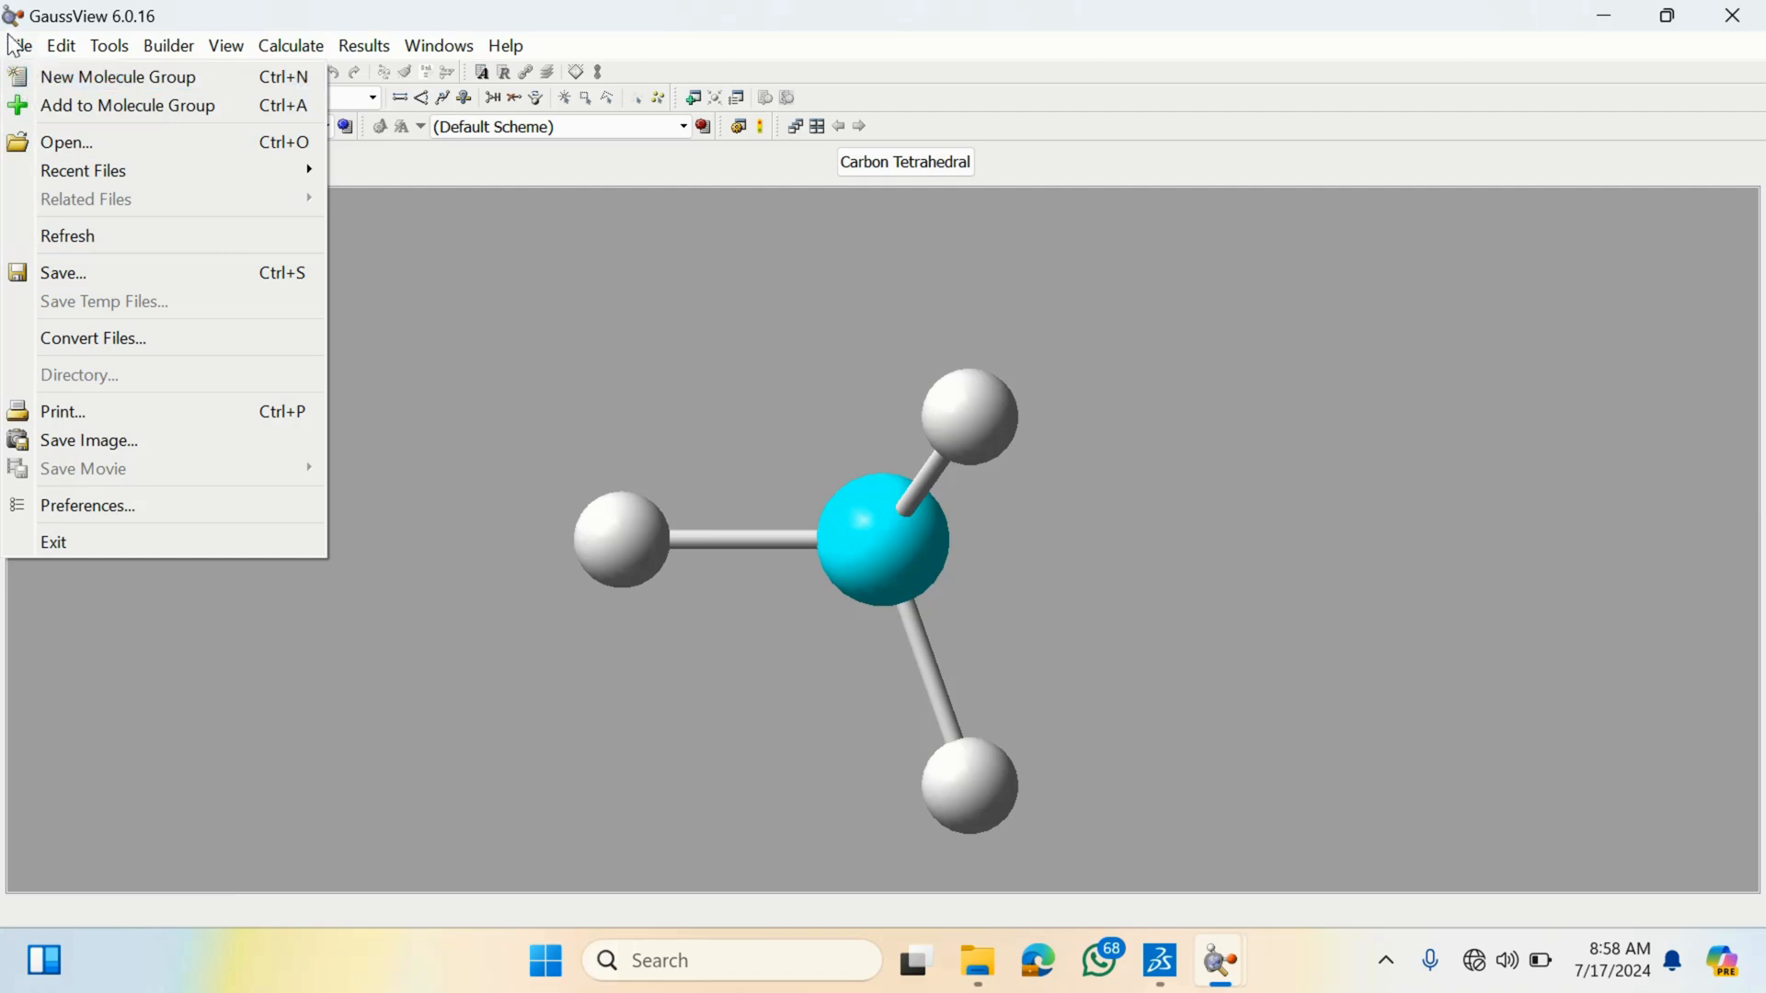
click(708, 332)
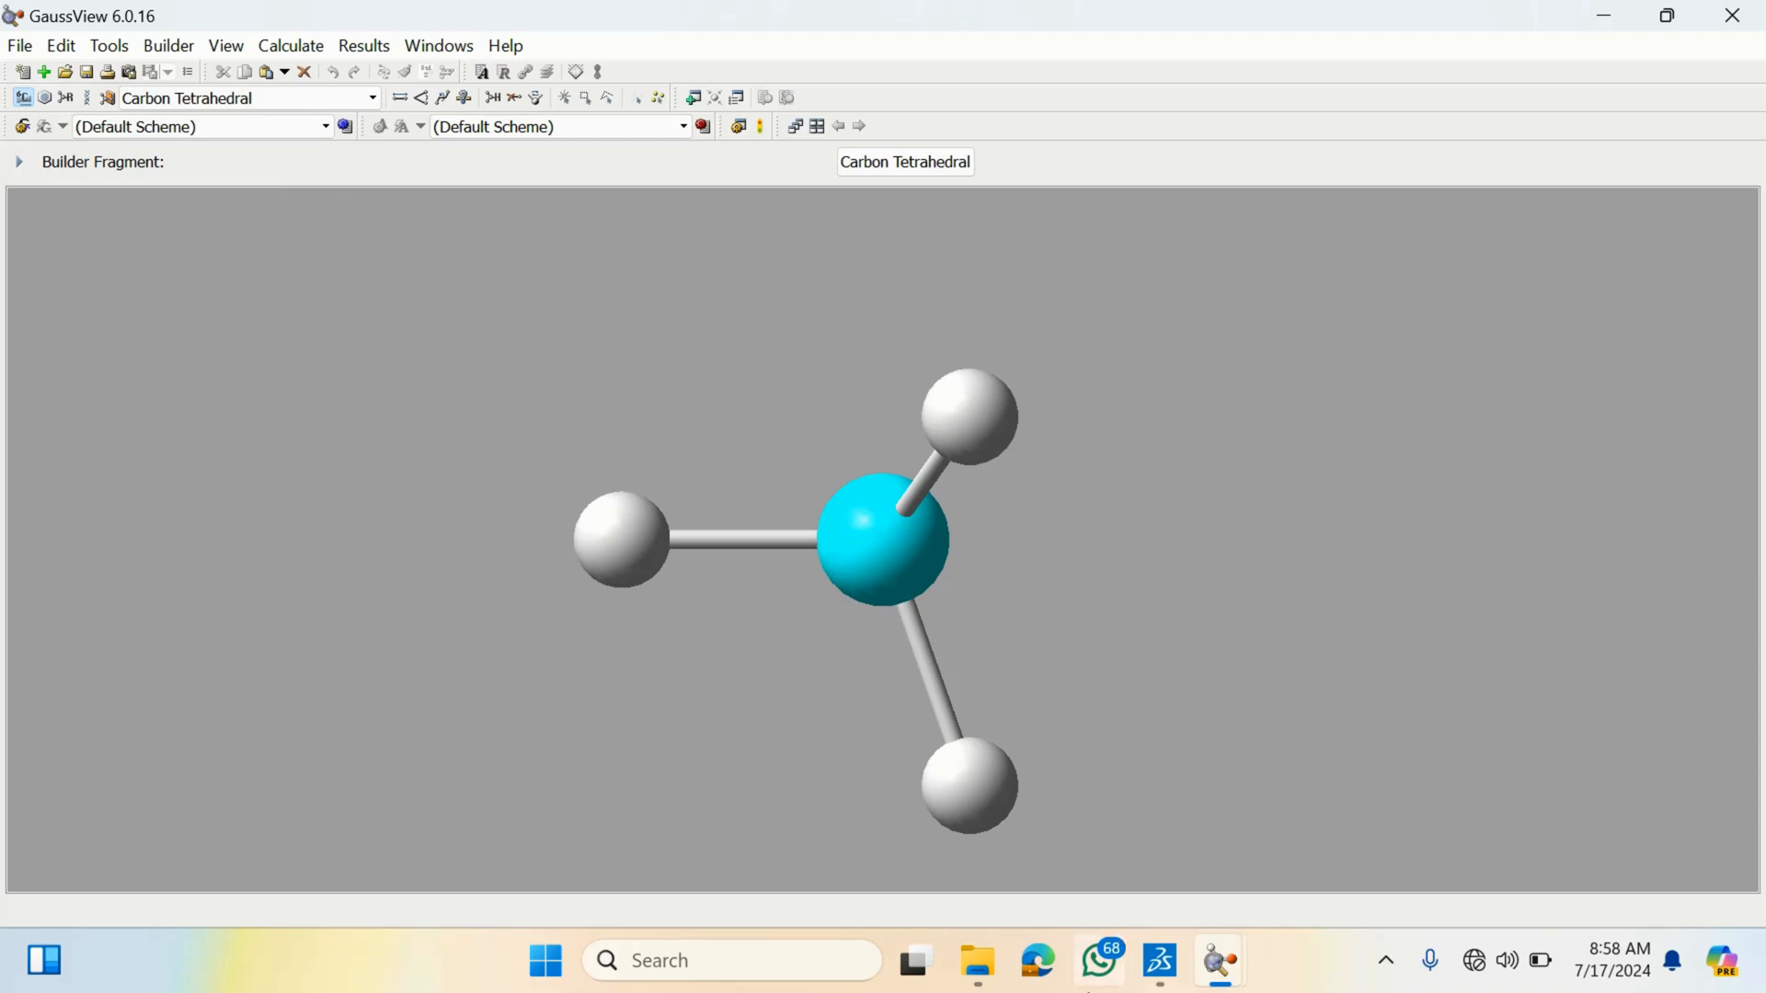
- Switch back to Discovery Studio Visualizer and zoom out to view the whole protein
mouse_move(1160, 961)
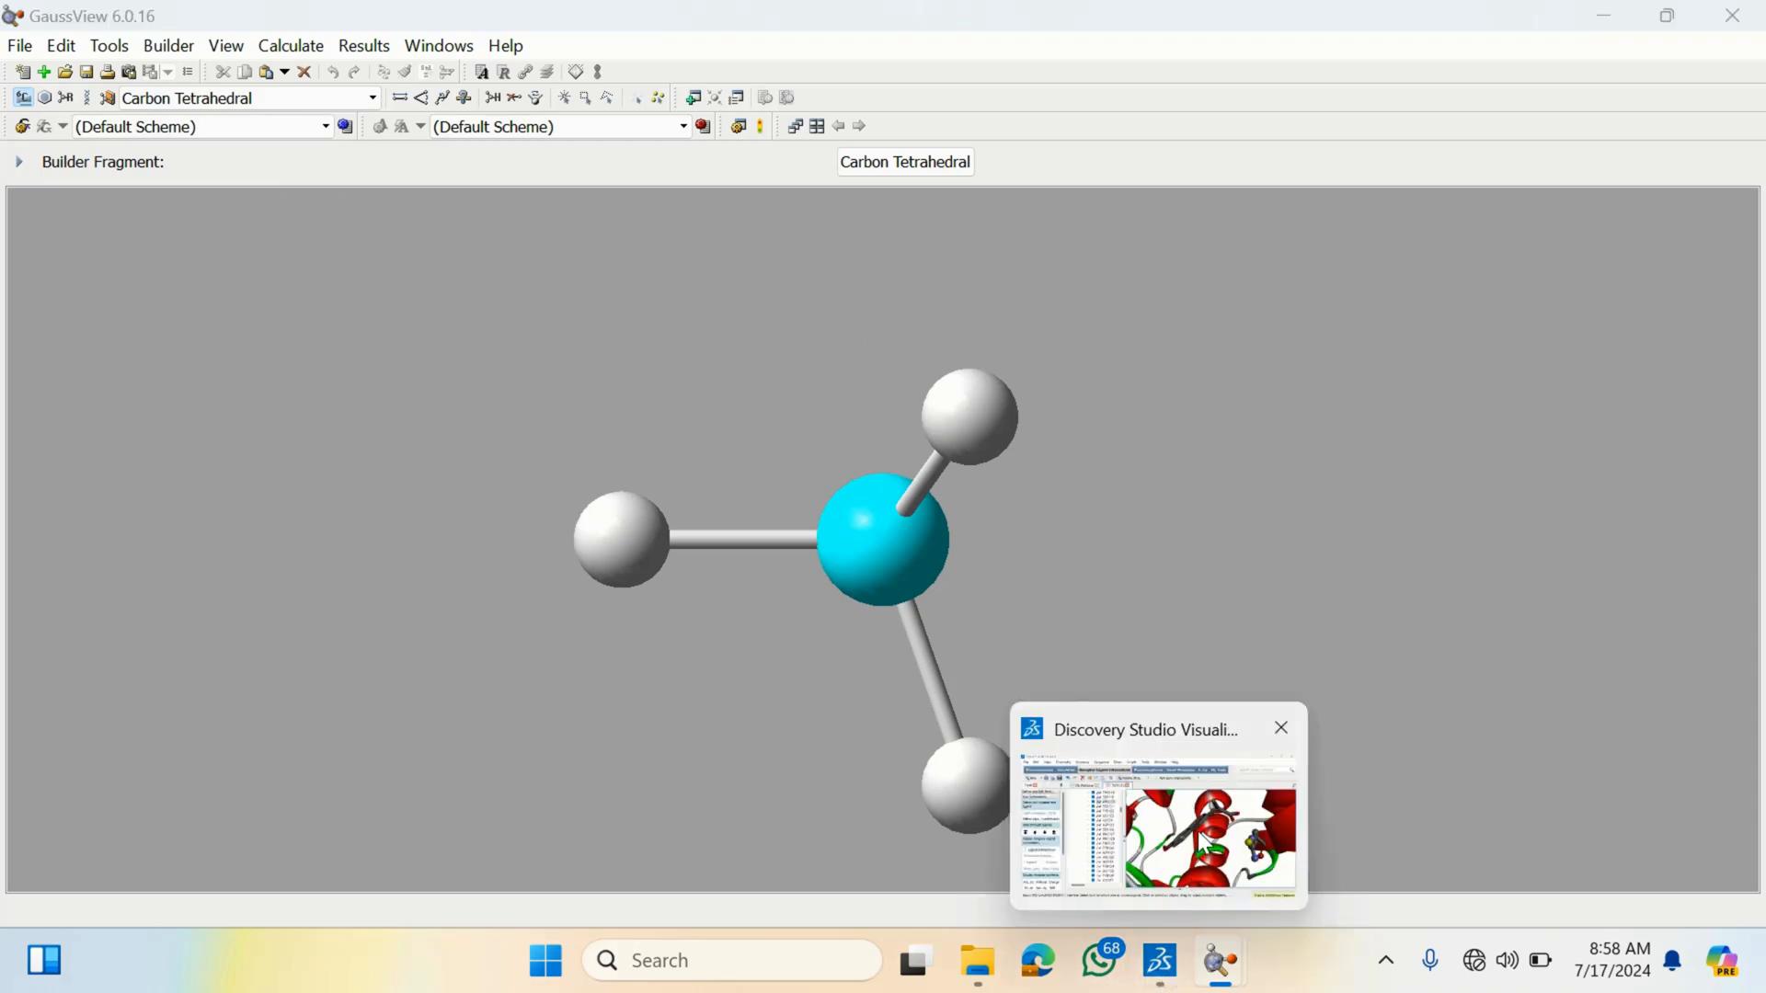
click(1197, 855)
scroll(1293, 478, up, 5)
scroll(1293, 480, down, 10)
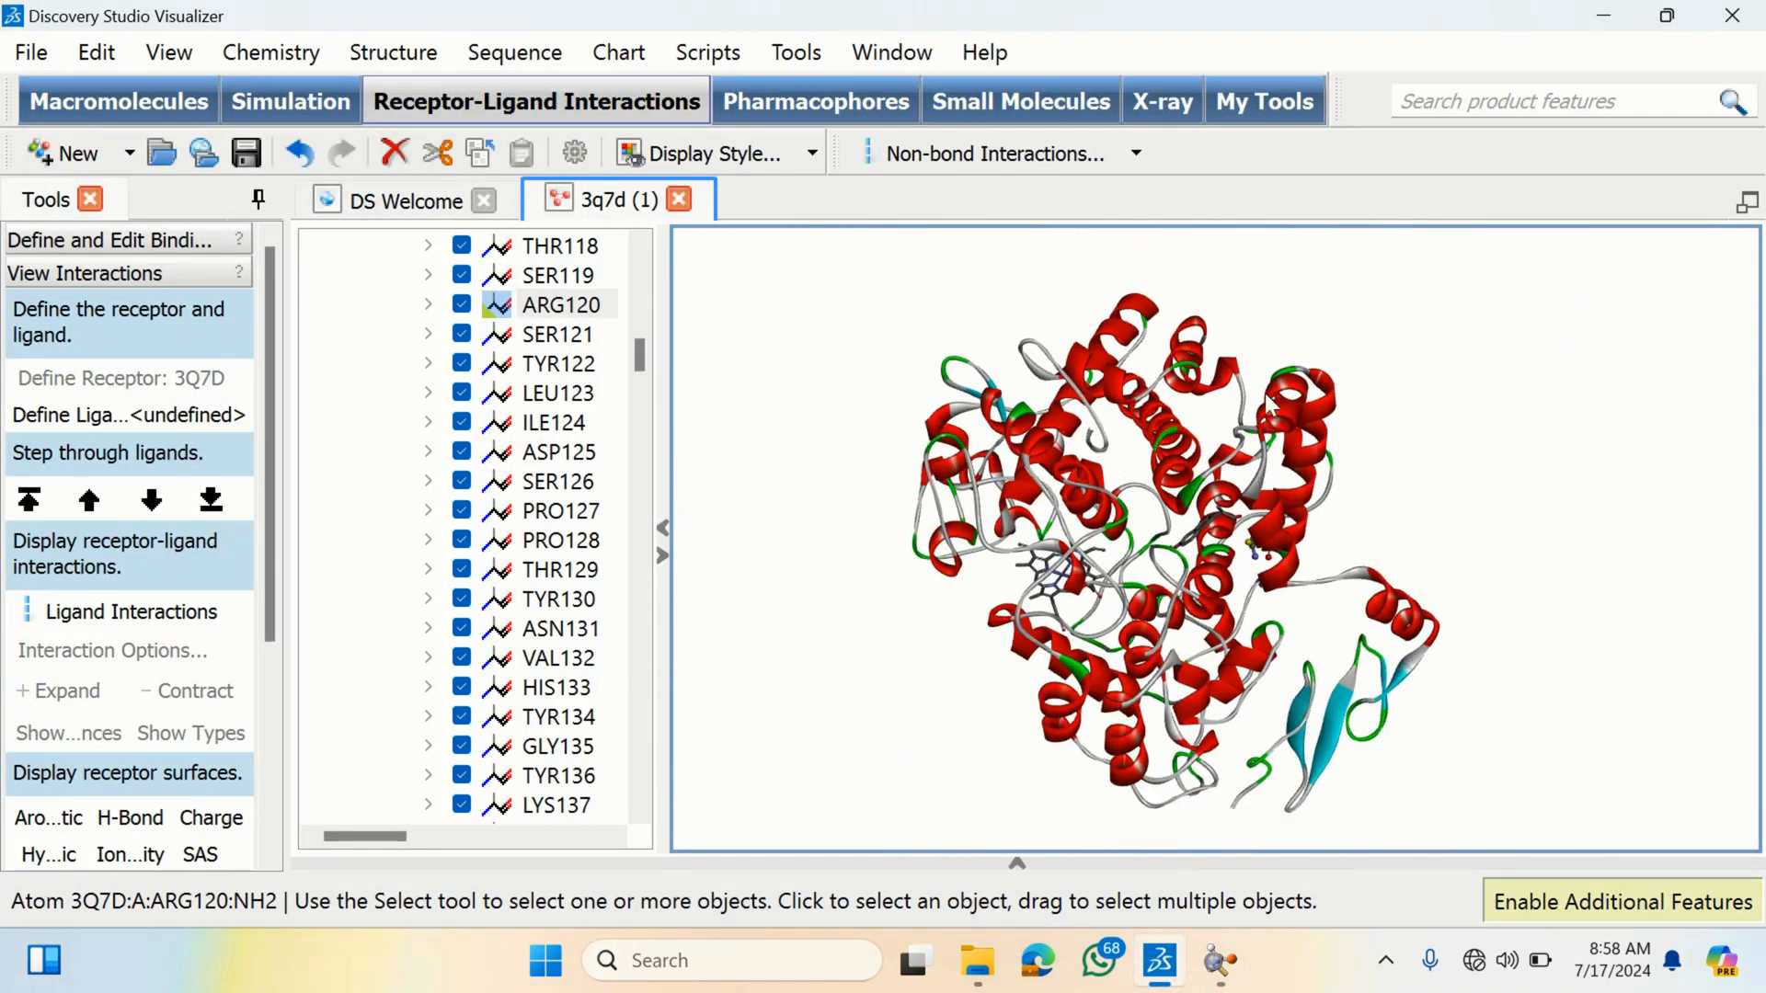
mouse_move(1184, 985)
right_drag(1170, 511, 1202, 497)
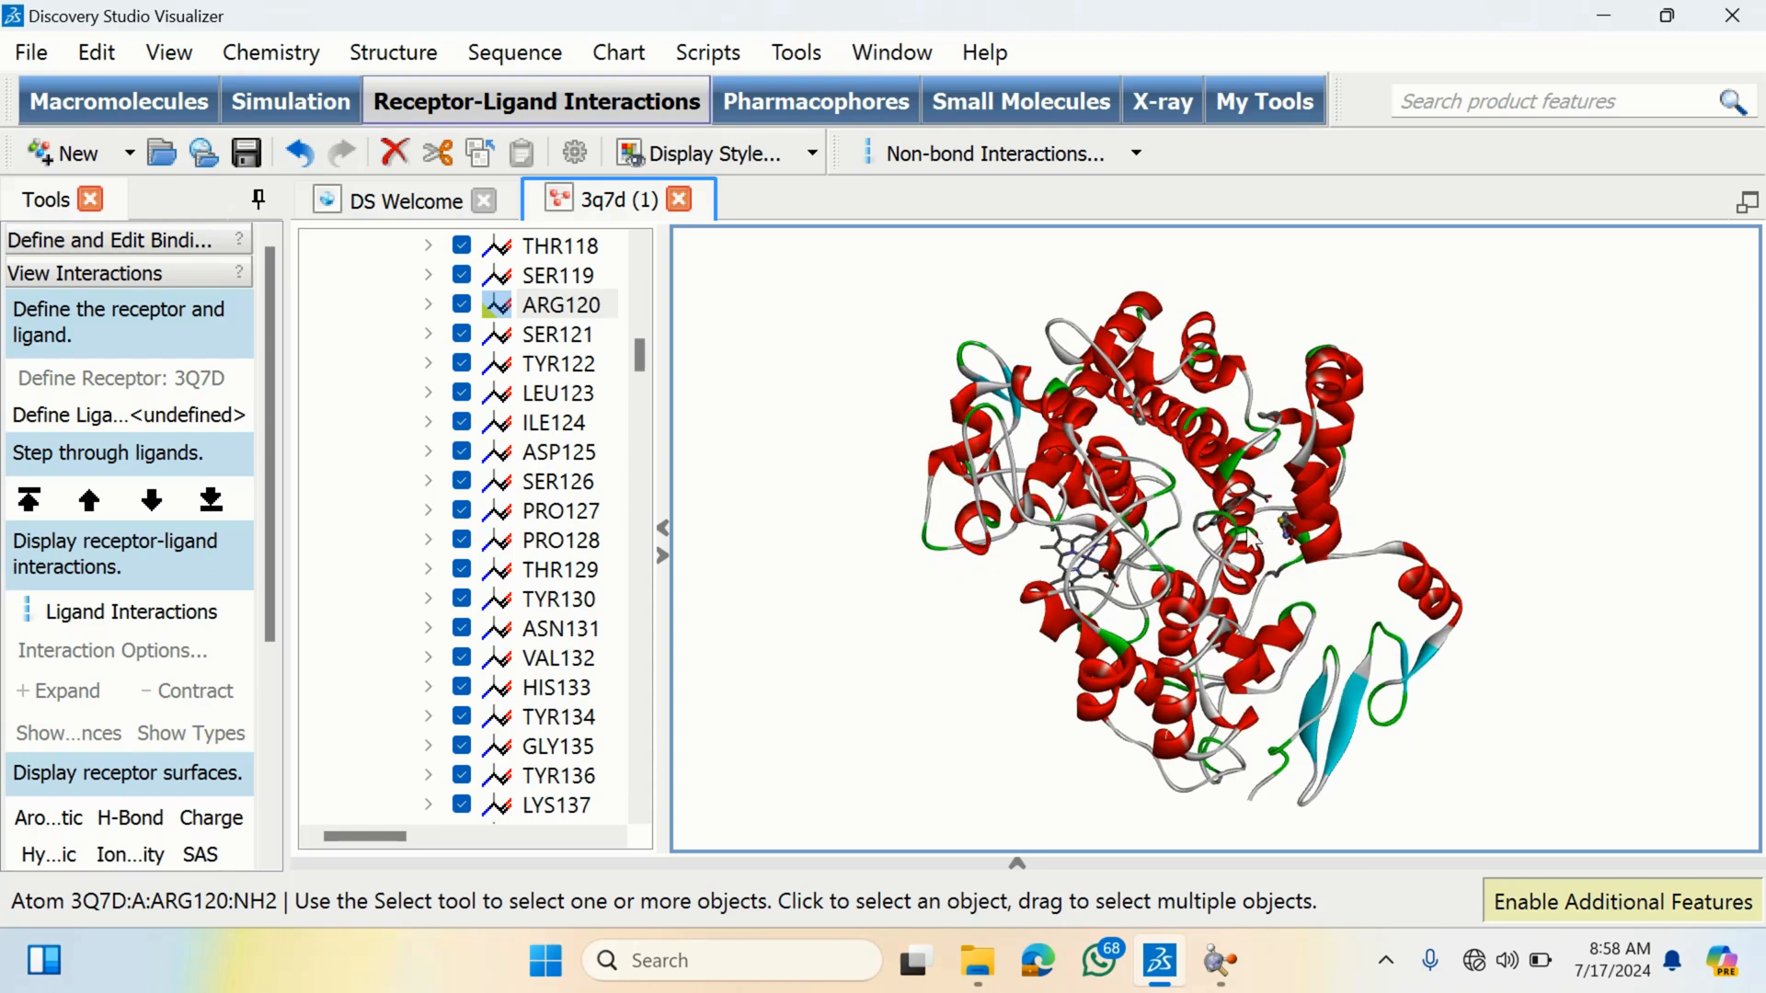
- Collapse the first chain A in the hierarchy and delete the second chain A
scroll(609, 311, up, 13)
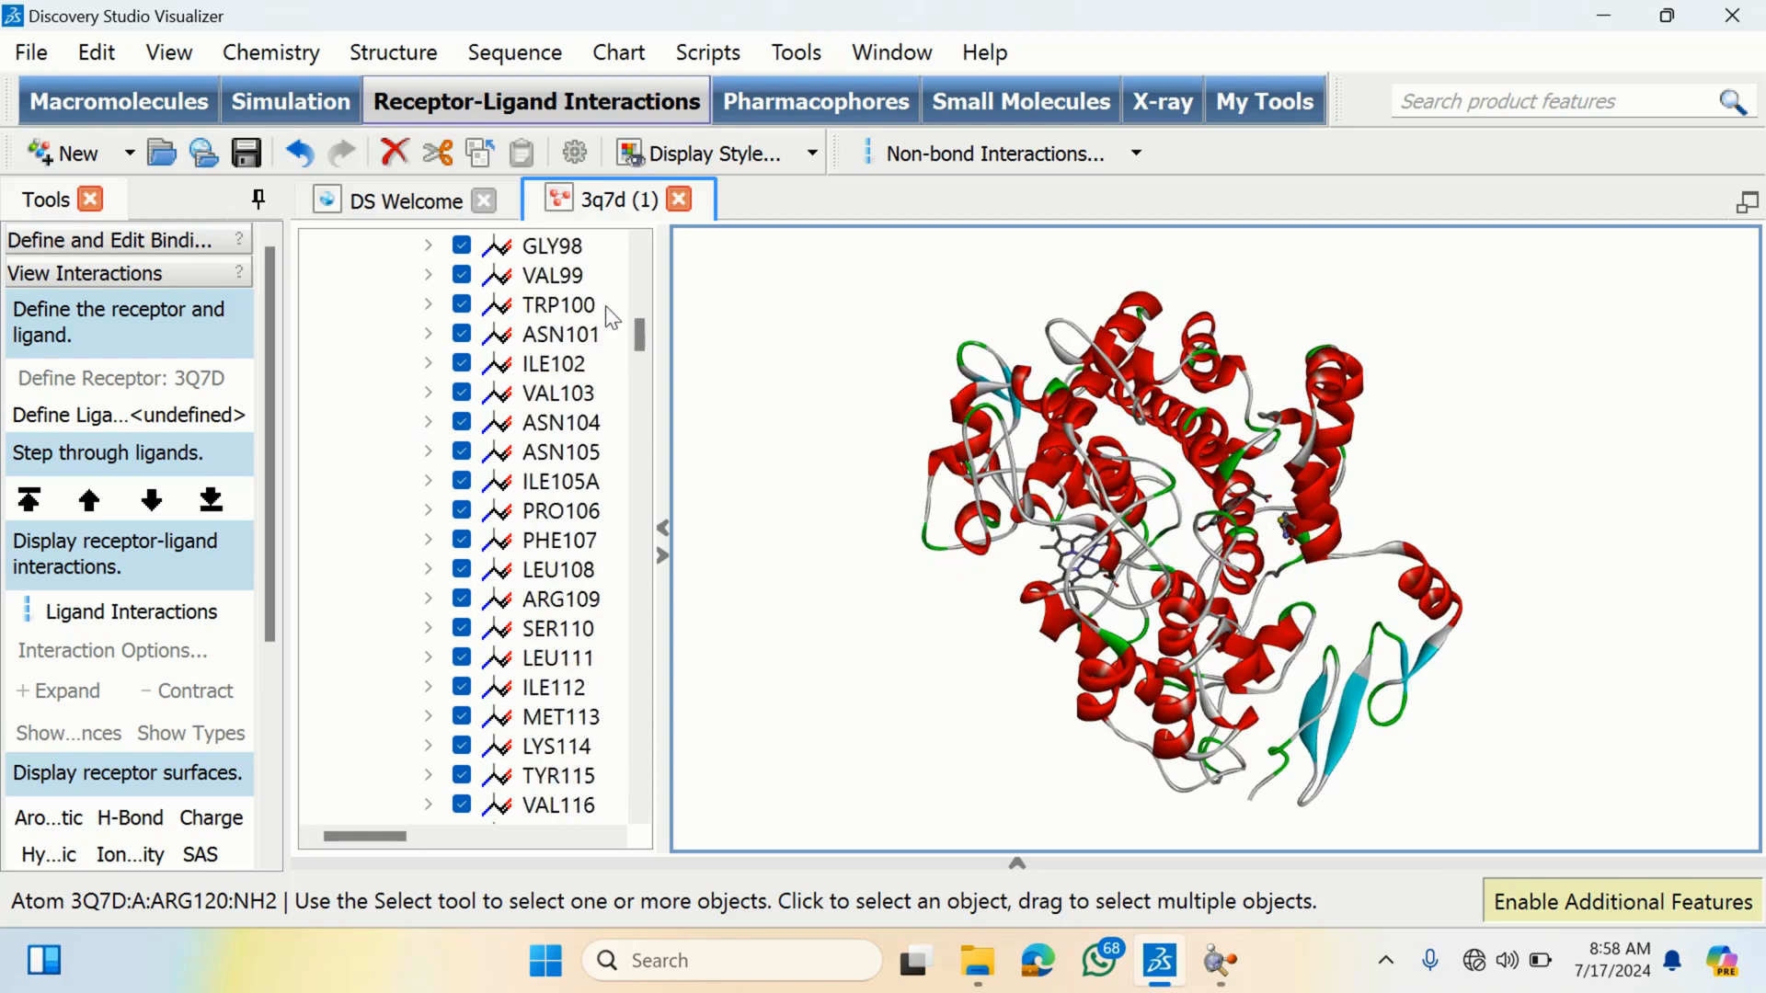
scroll(625, 294, up, 17)
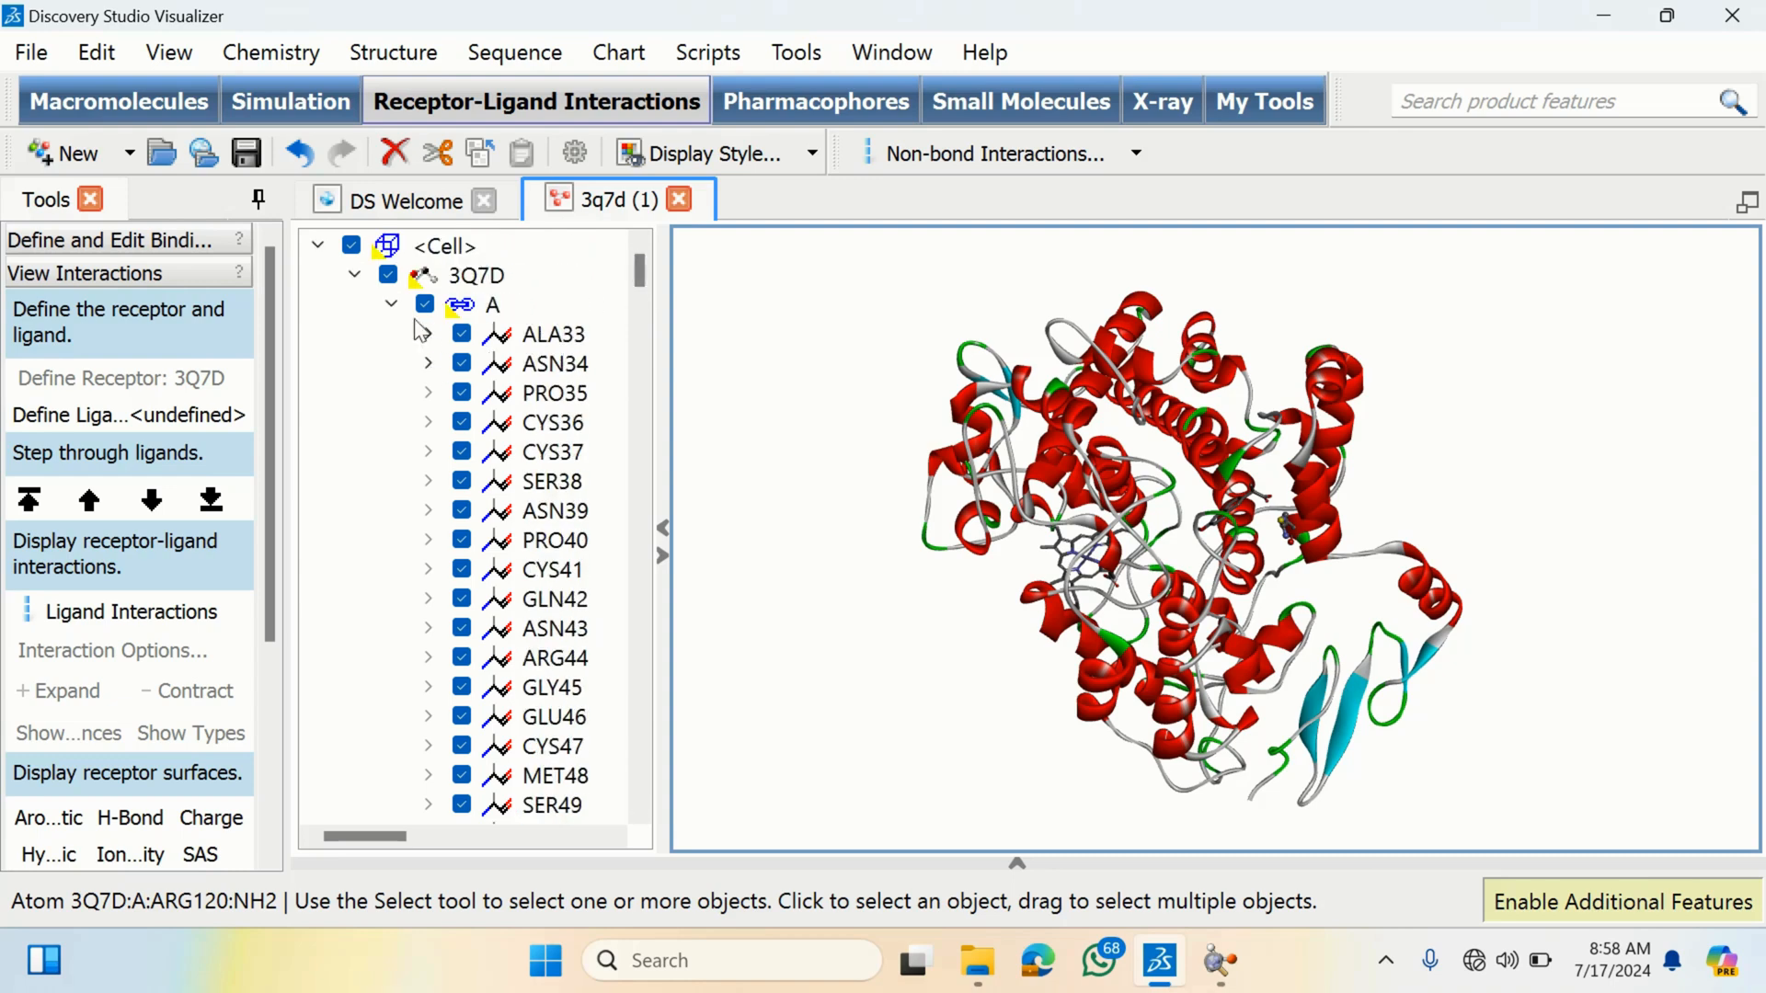
click(391, 304)
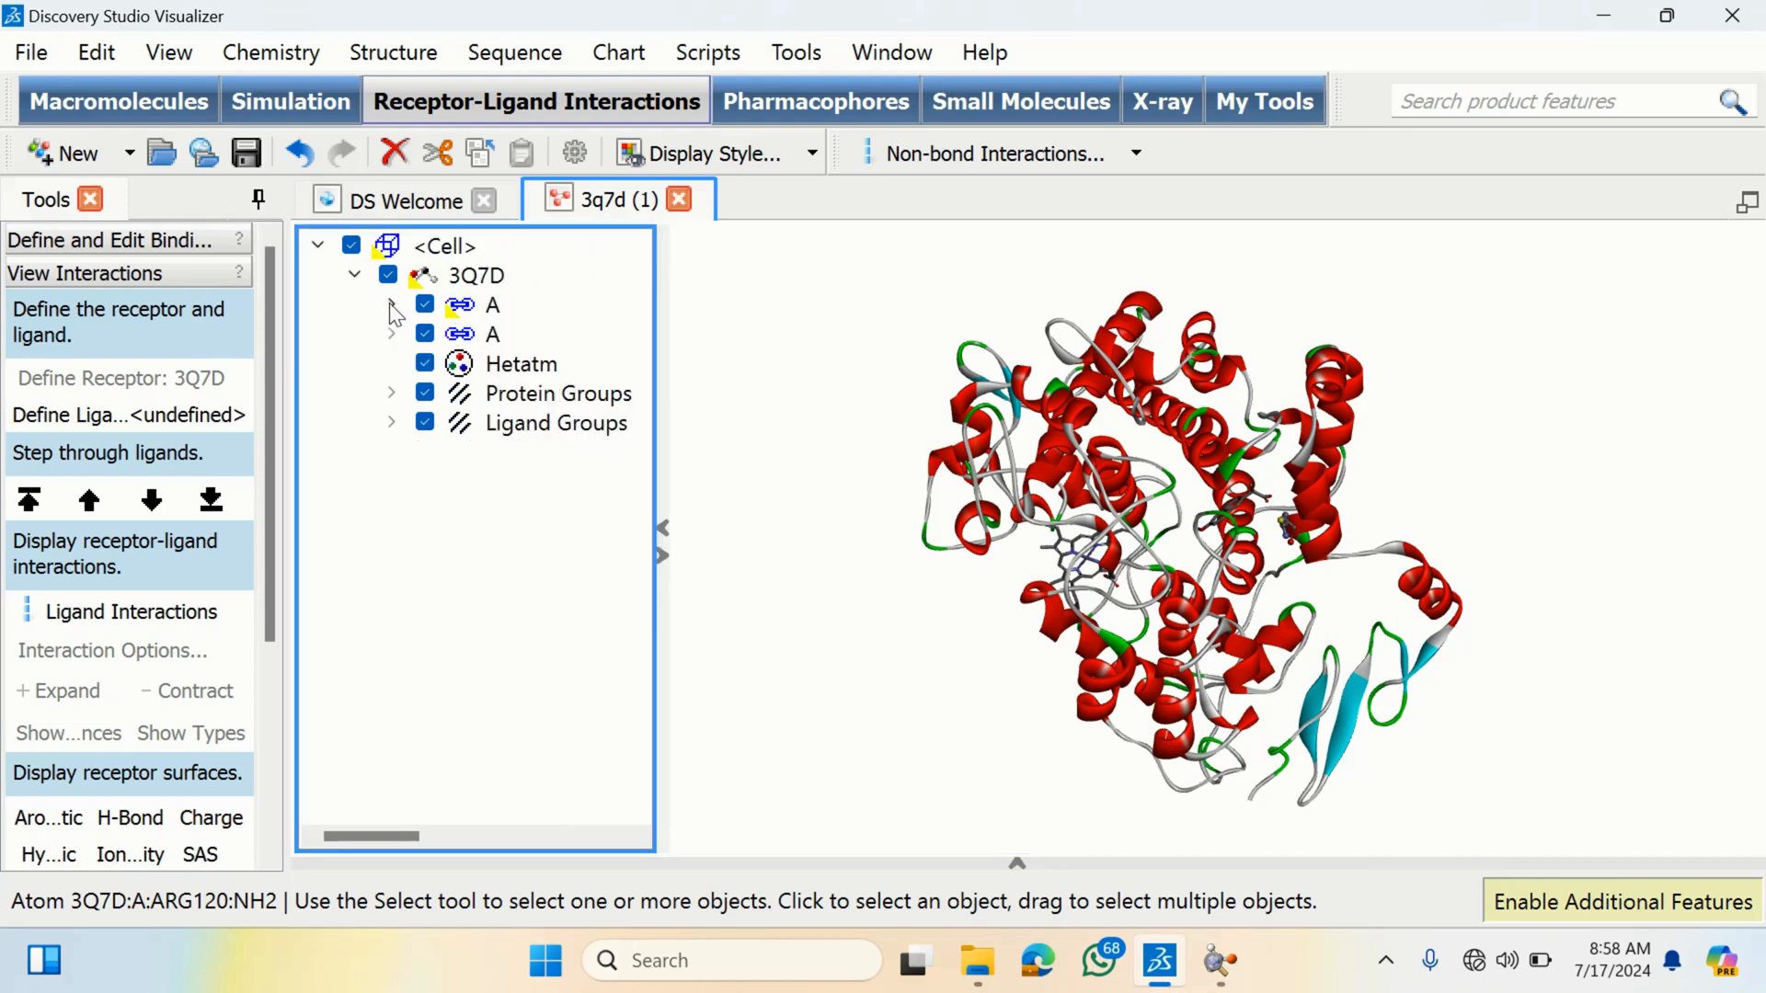
click(493, 337)
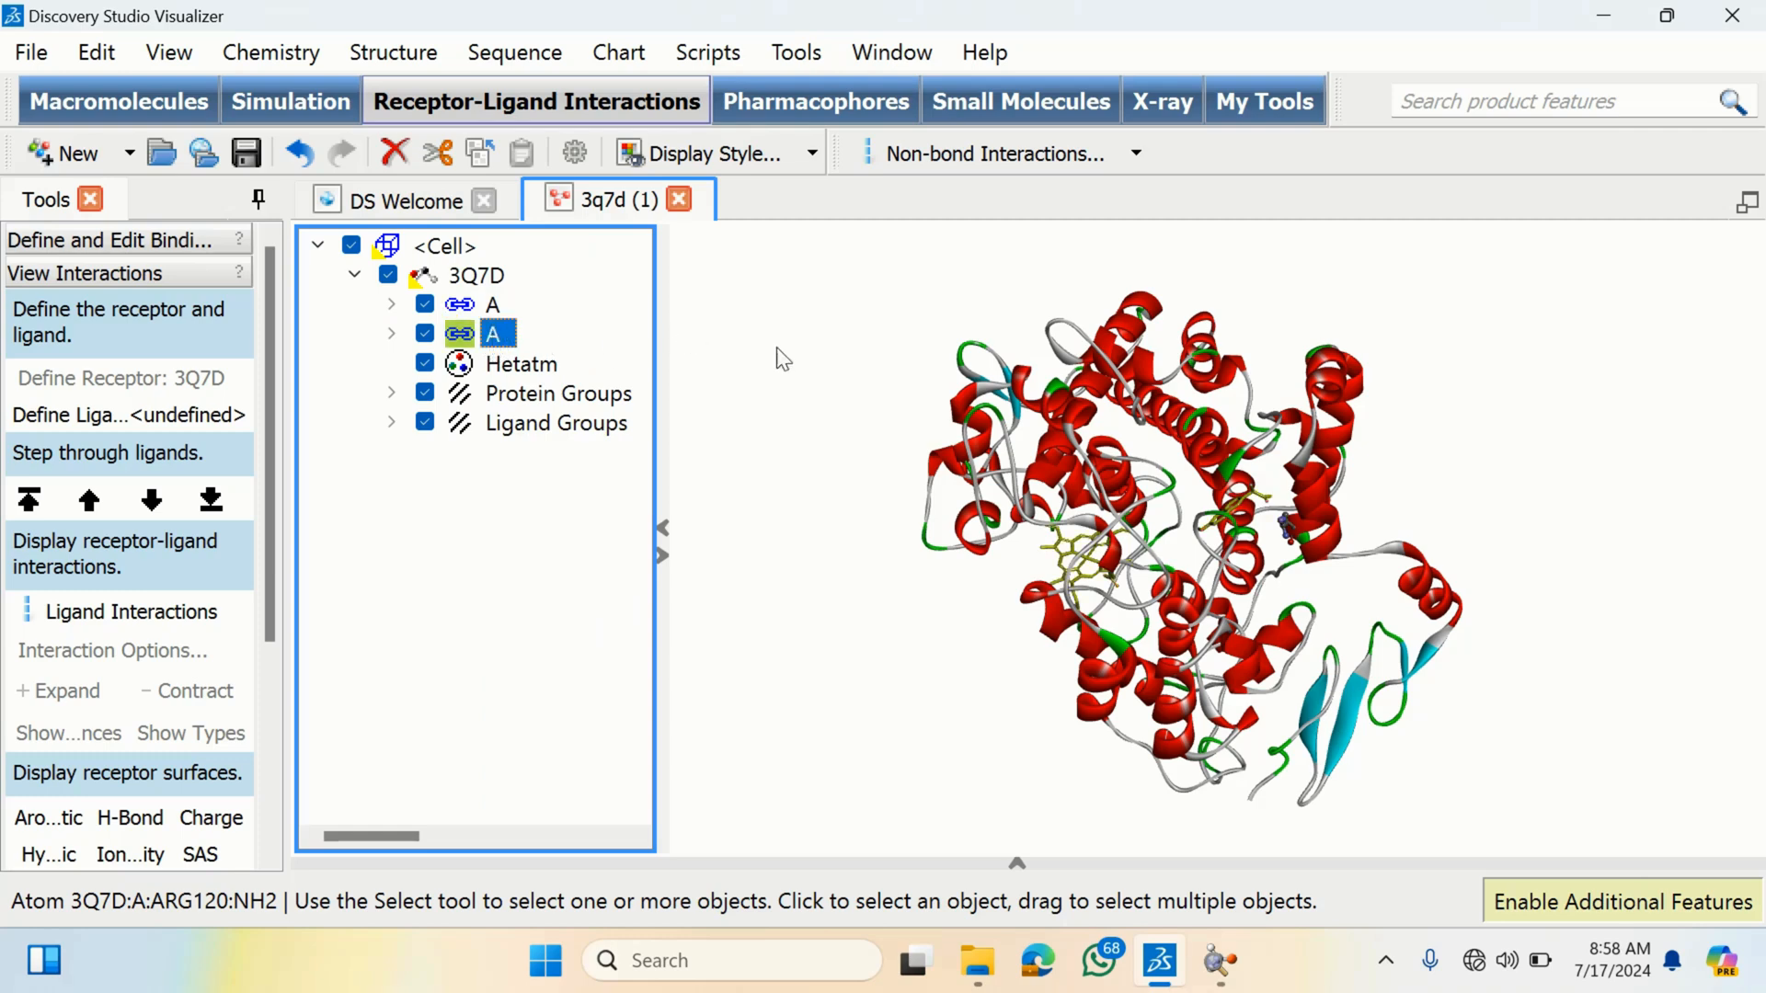
key(Delete)
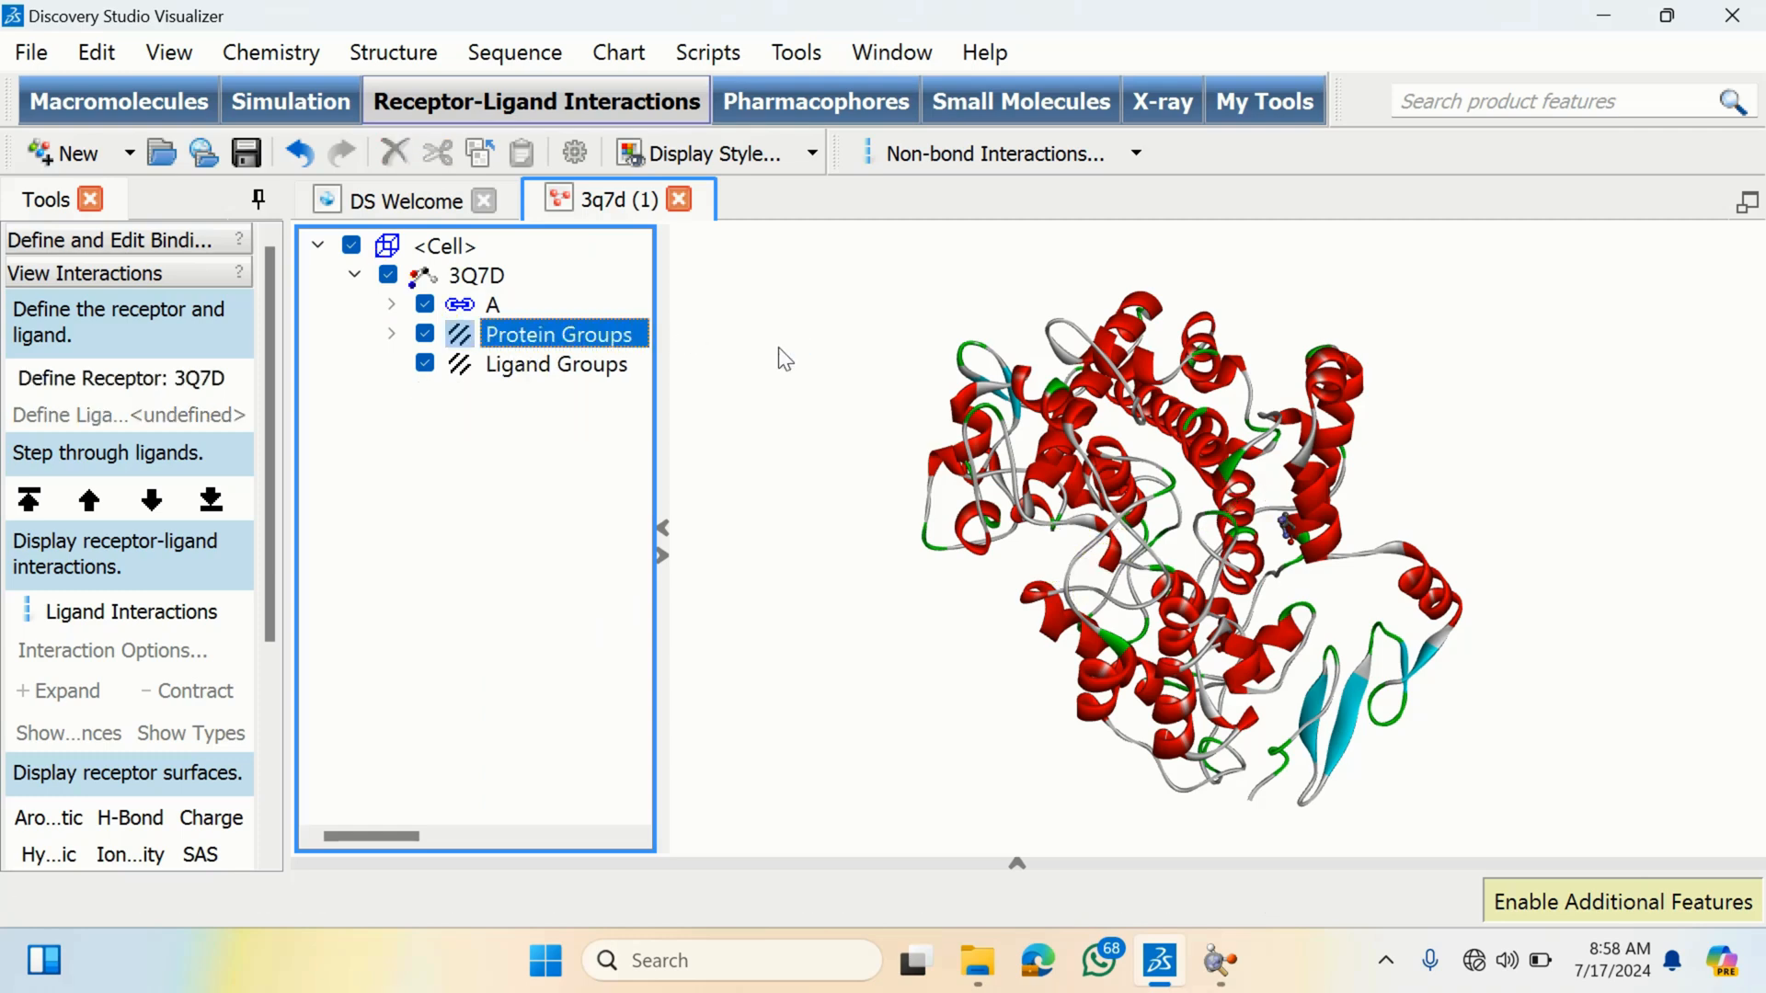
- Rotate the protein to inspect it after the deletion and clear the selection
drag(1056, 487, 1109, 482)
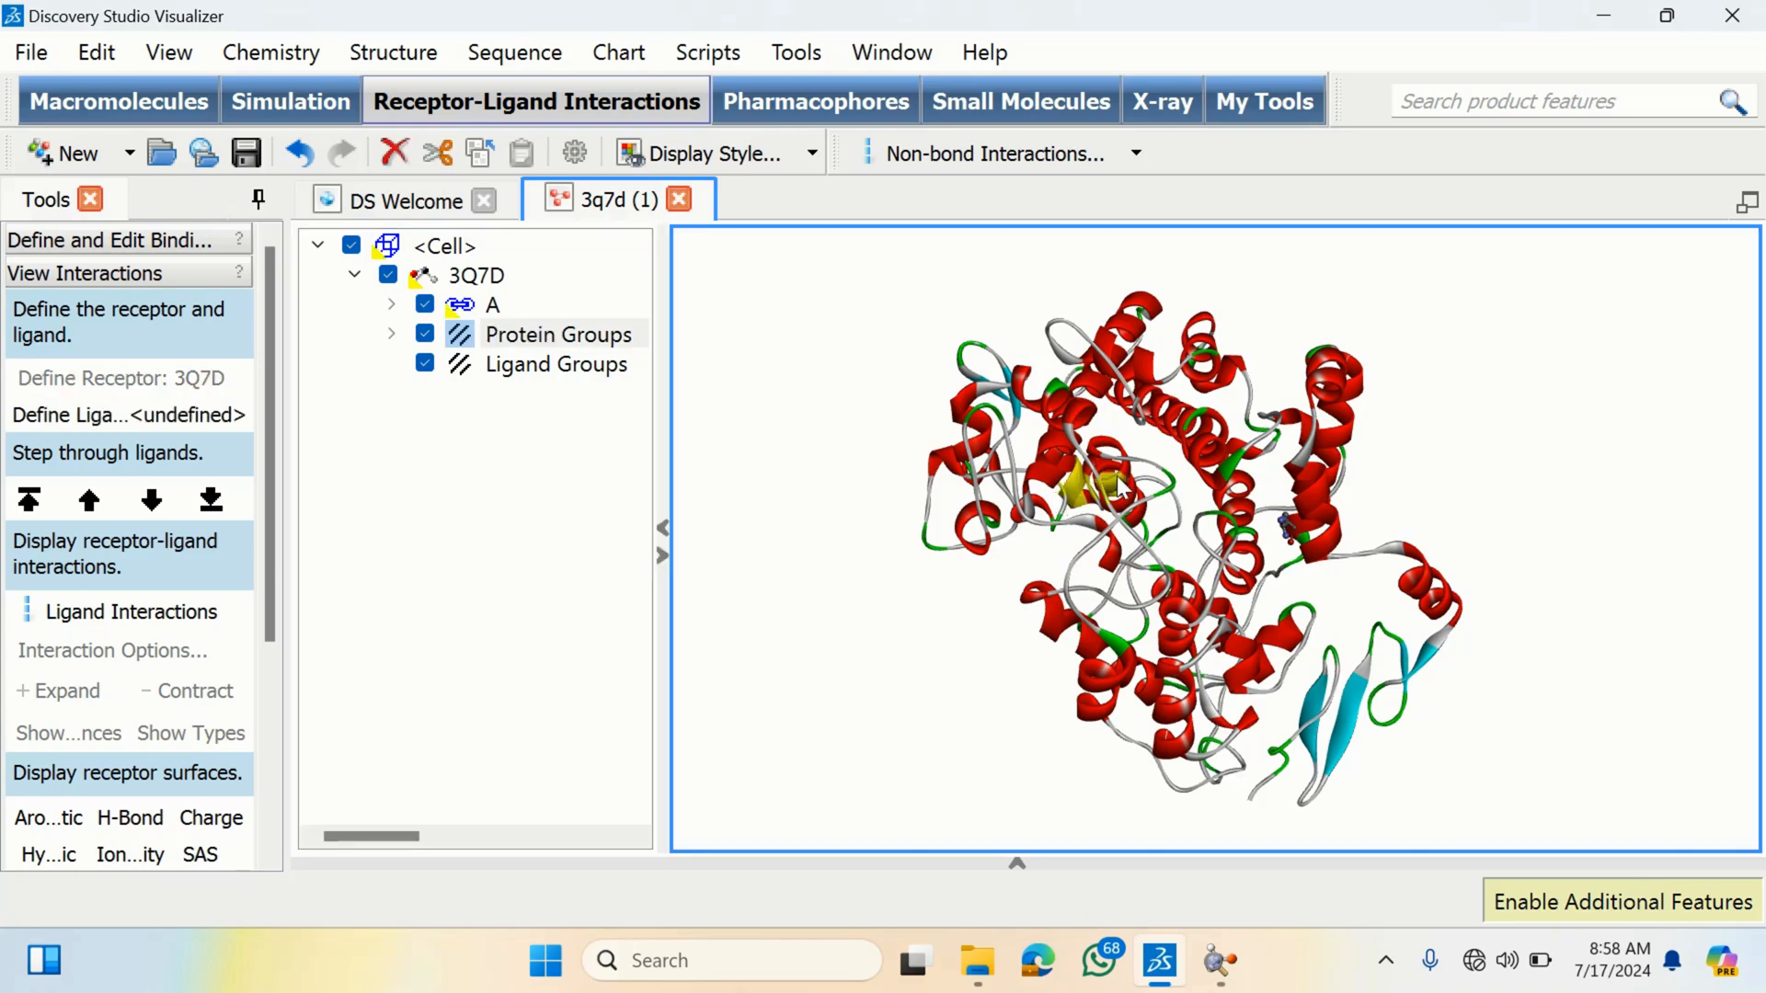
right_drag(1109, 482, 1177, 465)
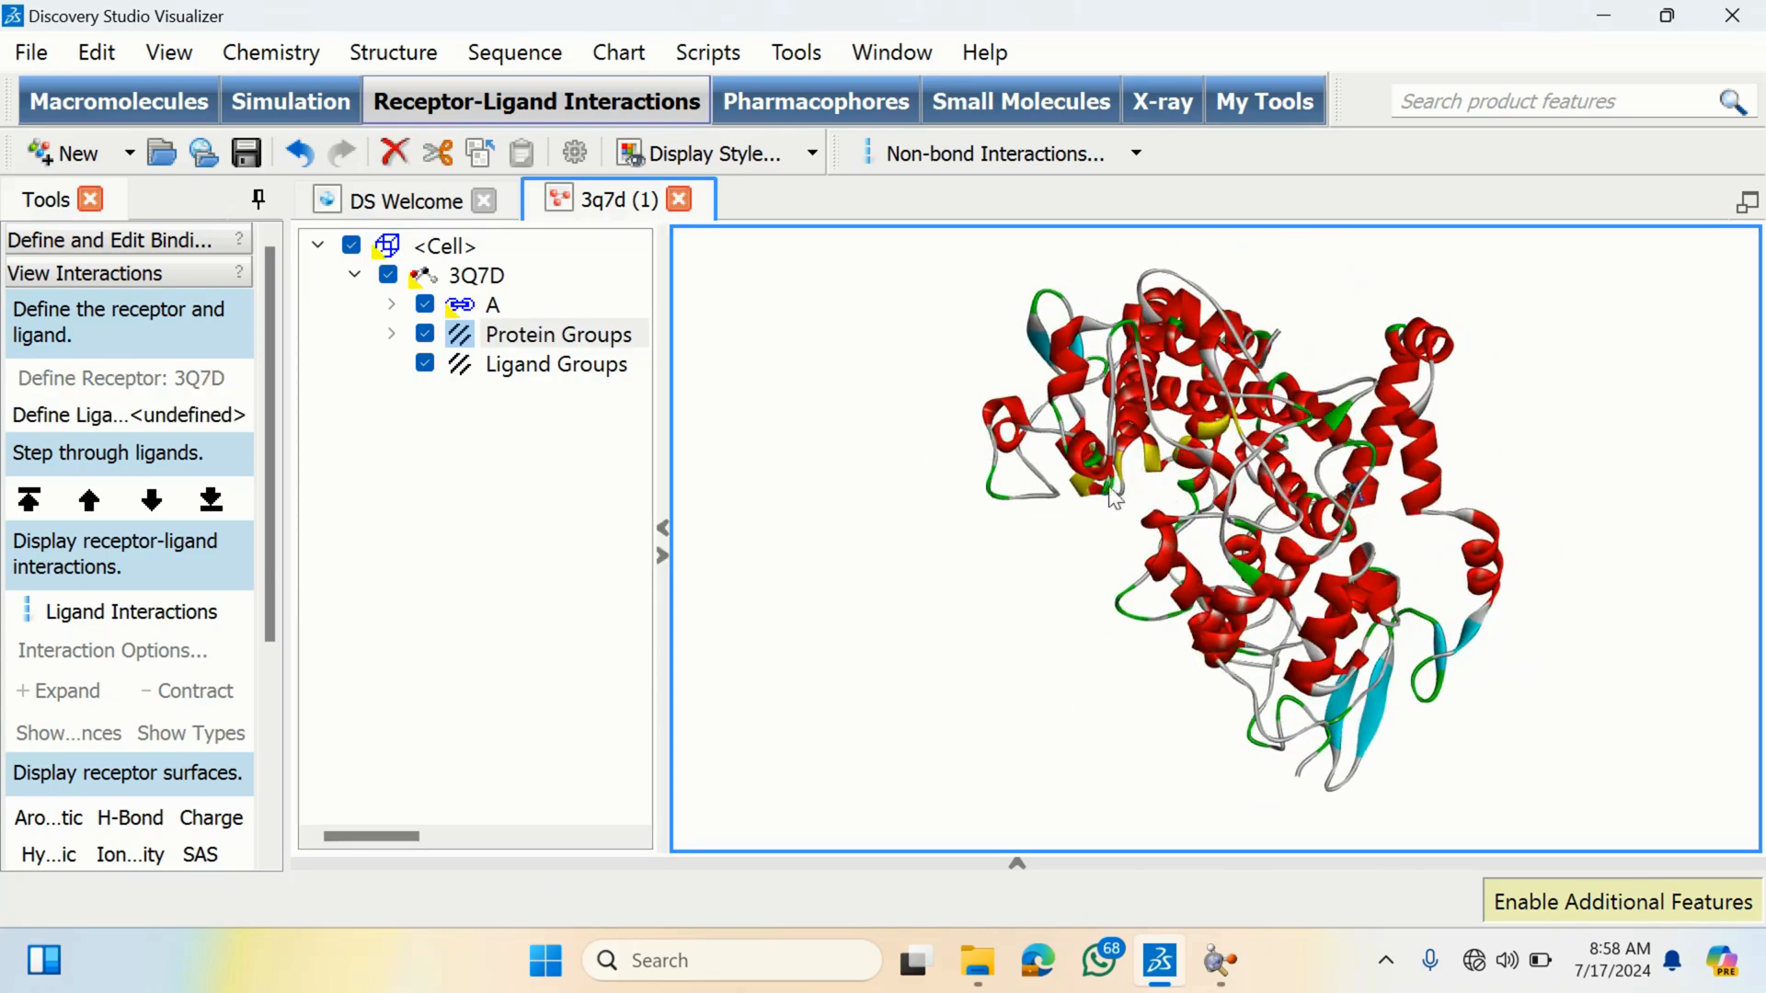
click(996, 565)
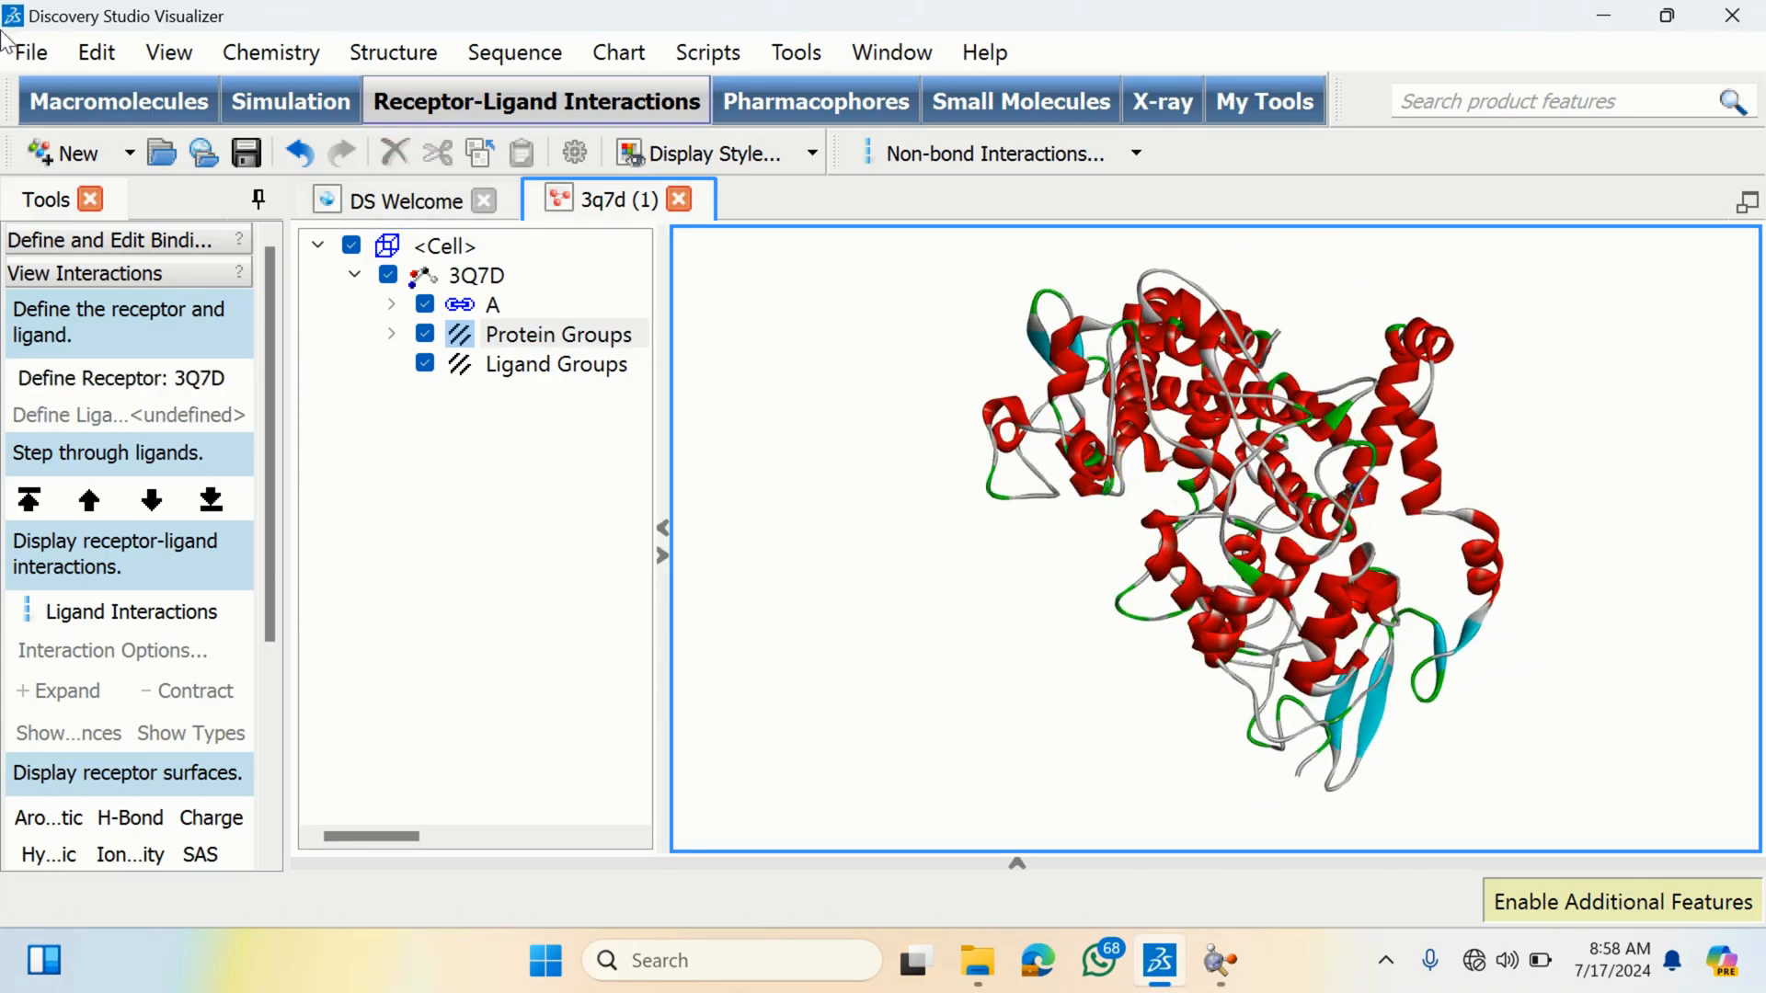
click(22, 55)
click(79, 130)
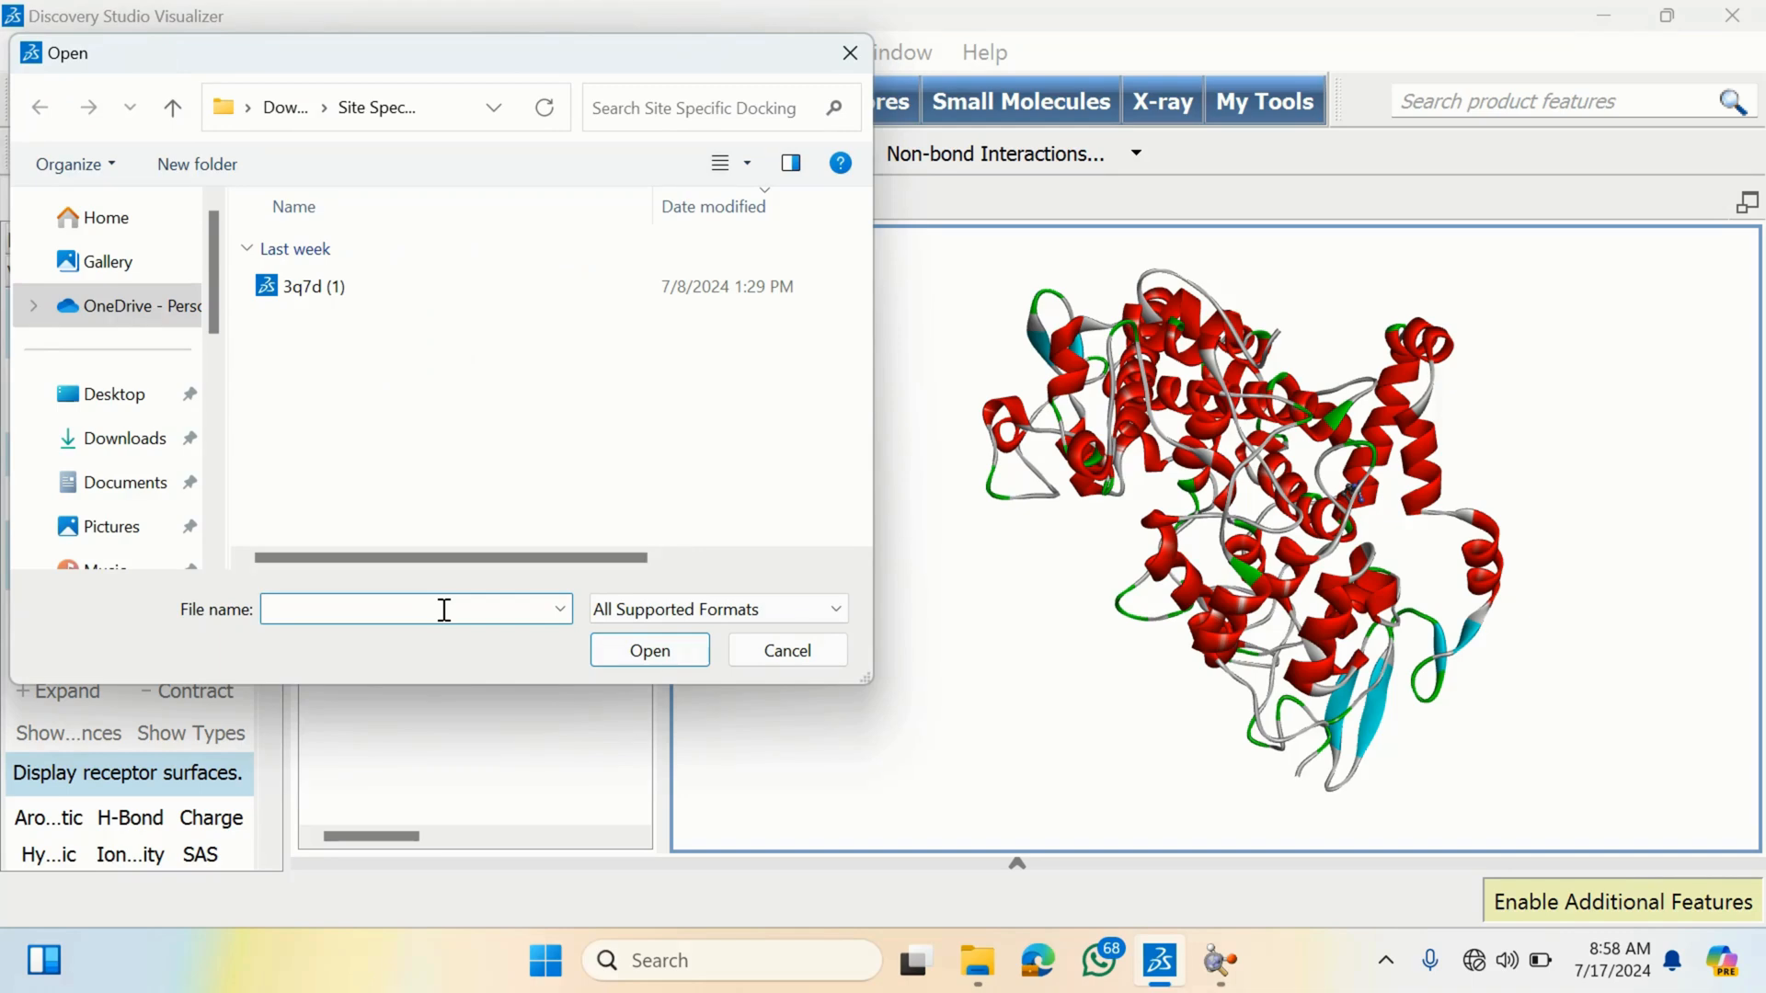
text(Clean)
click(850, 53)
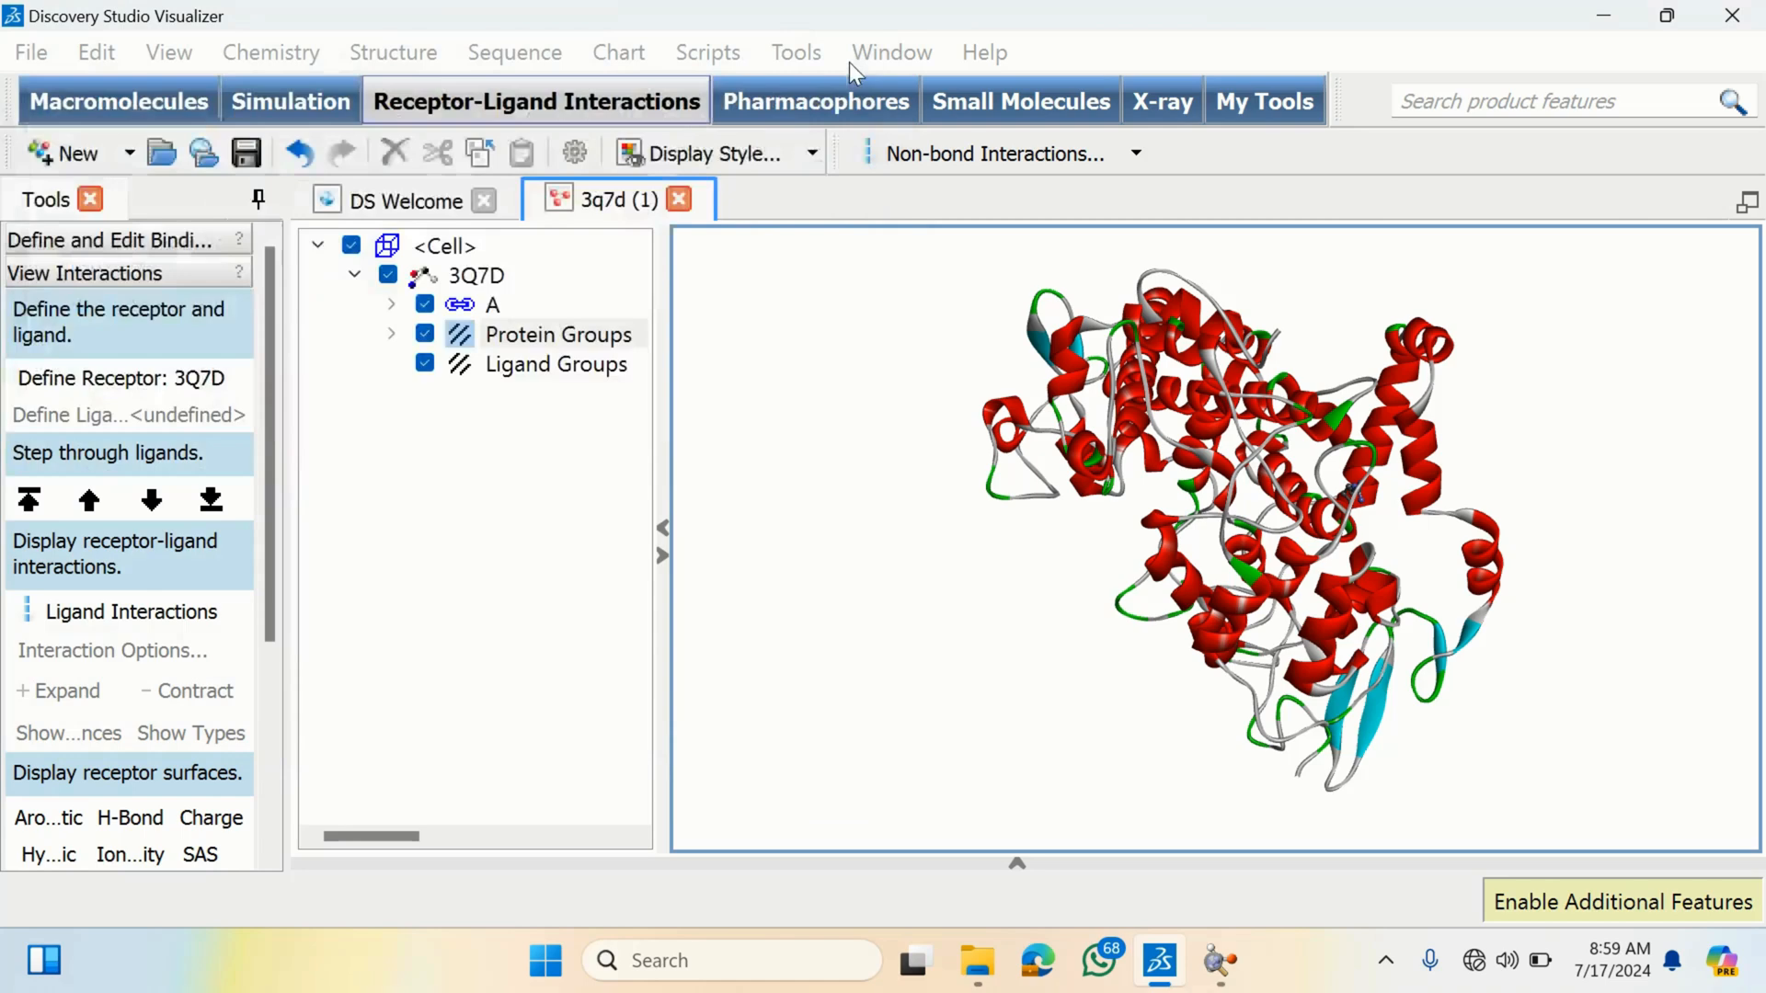
- Save the structure as a Protein Data Bank file named "3q7d (1) clean protein" and minimize the window
click(39, 55)
click(142, 361)
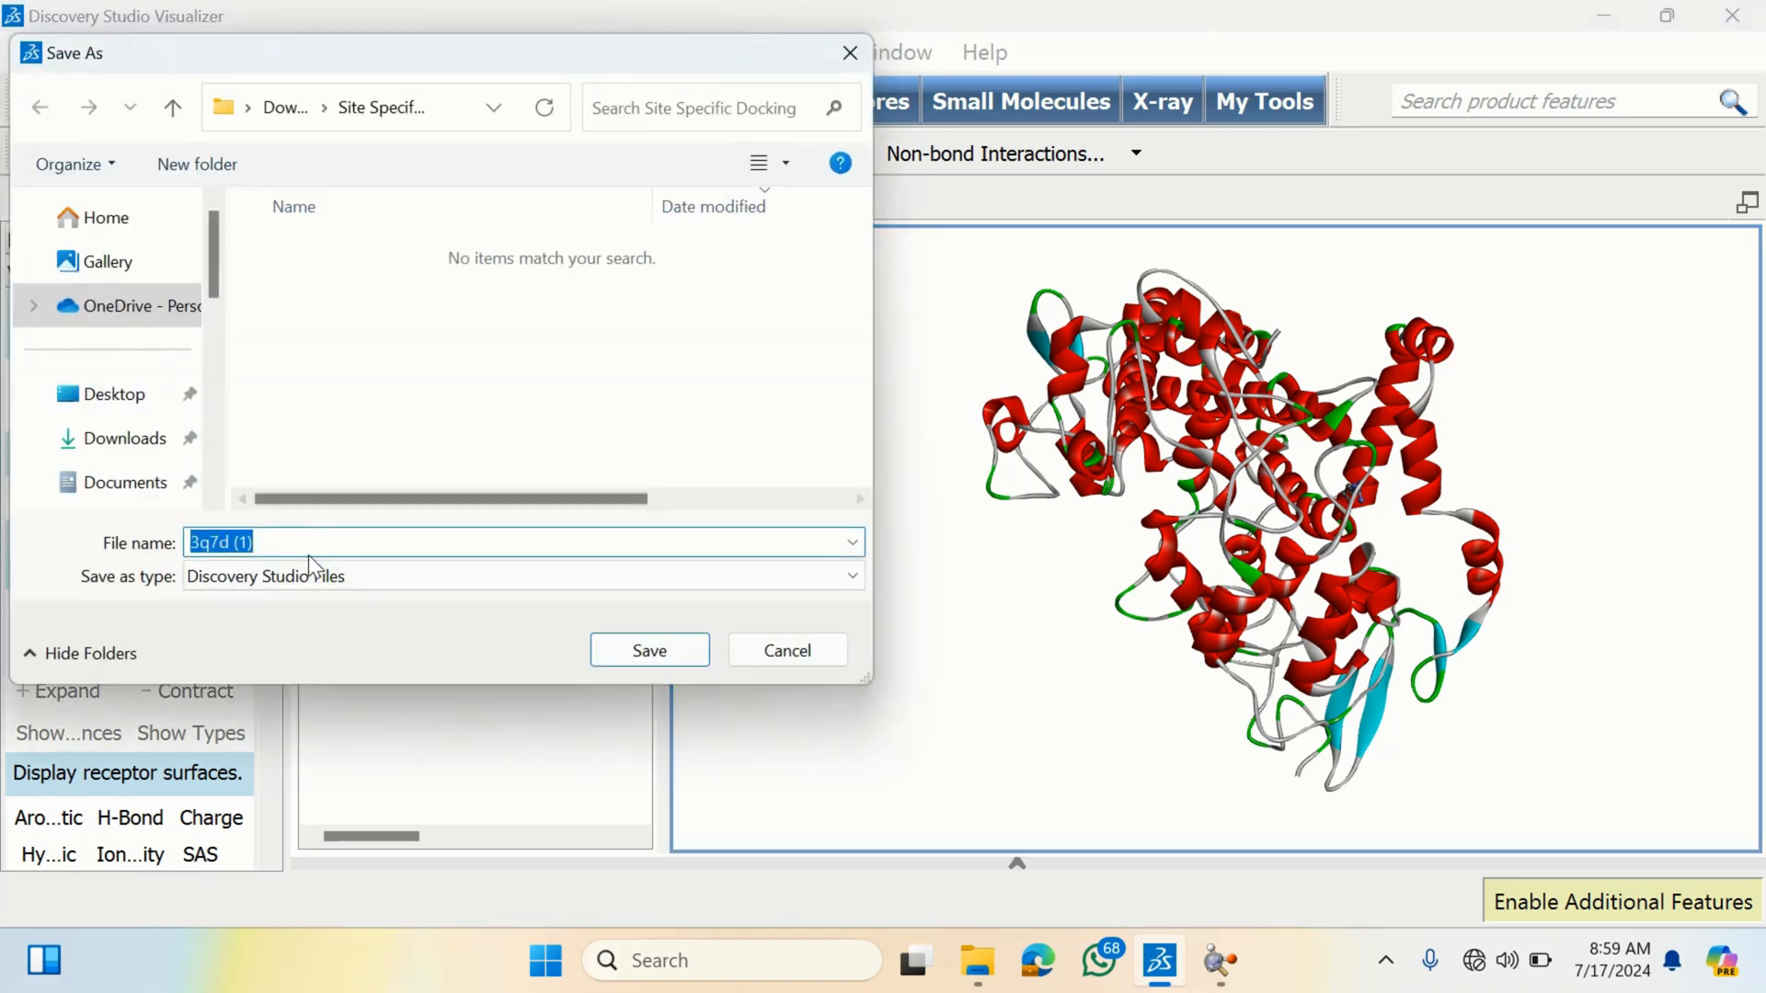
click(313, 542)
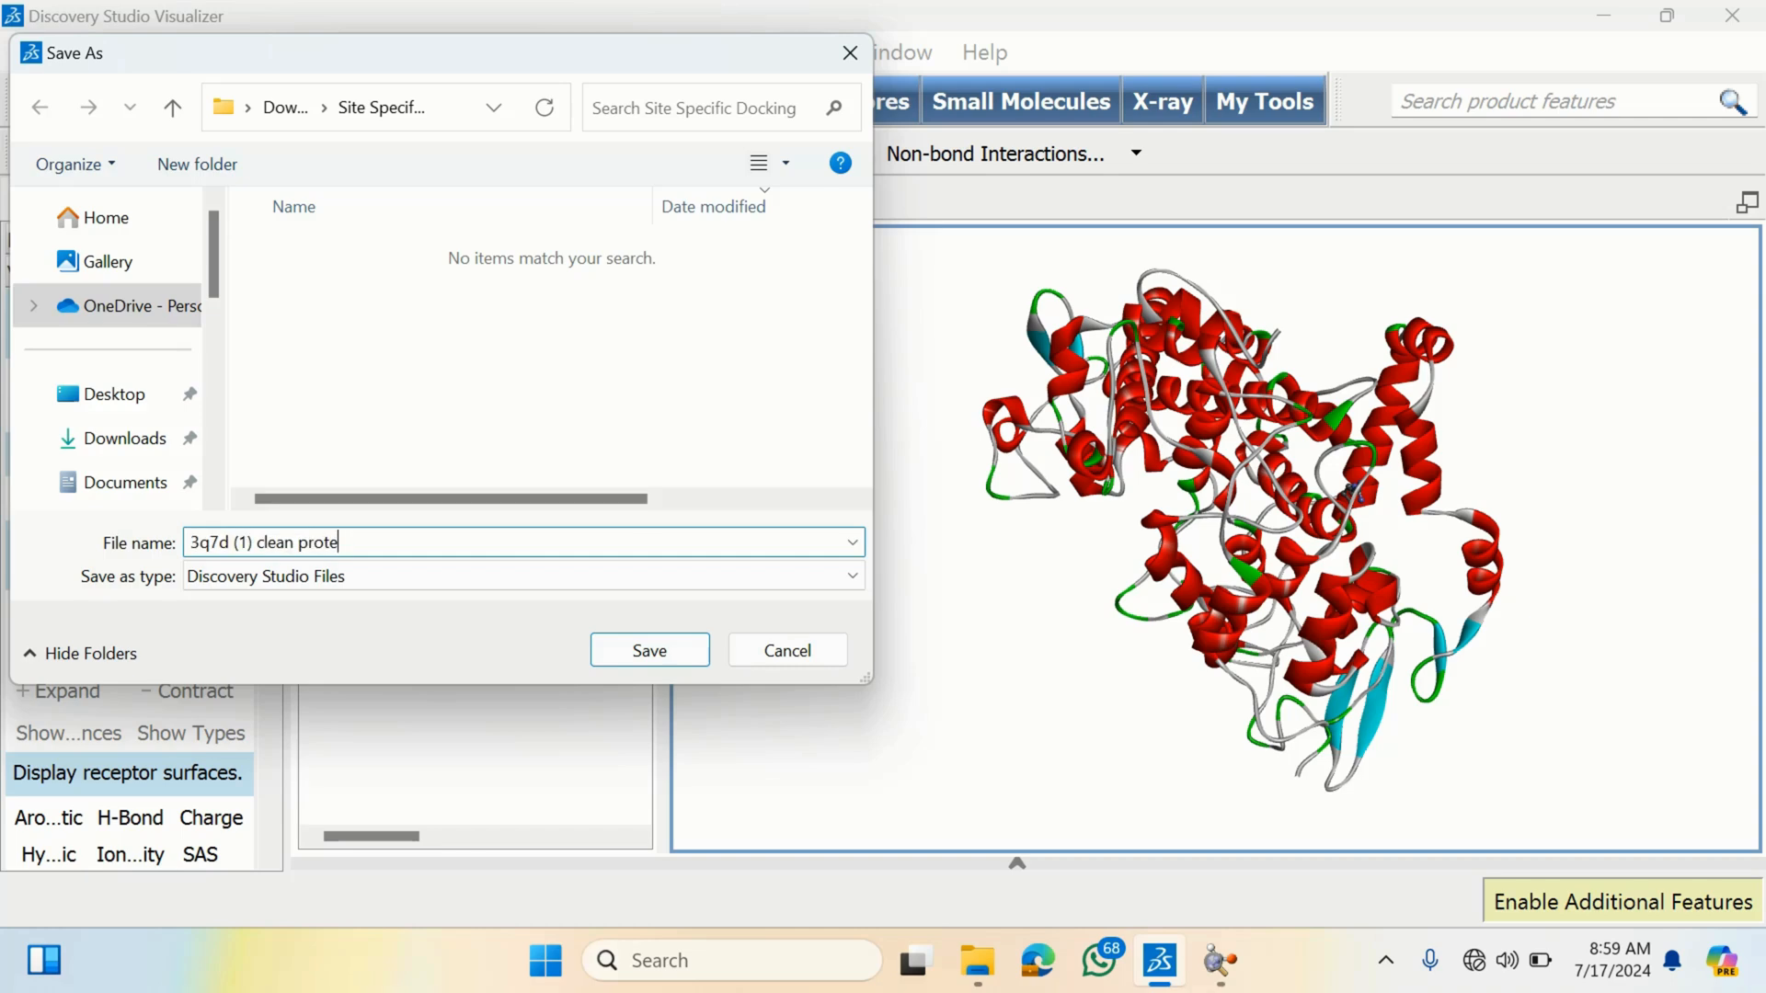
click(363, 577)
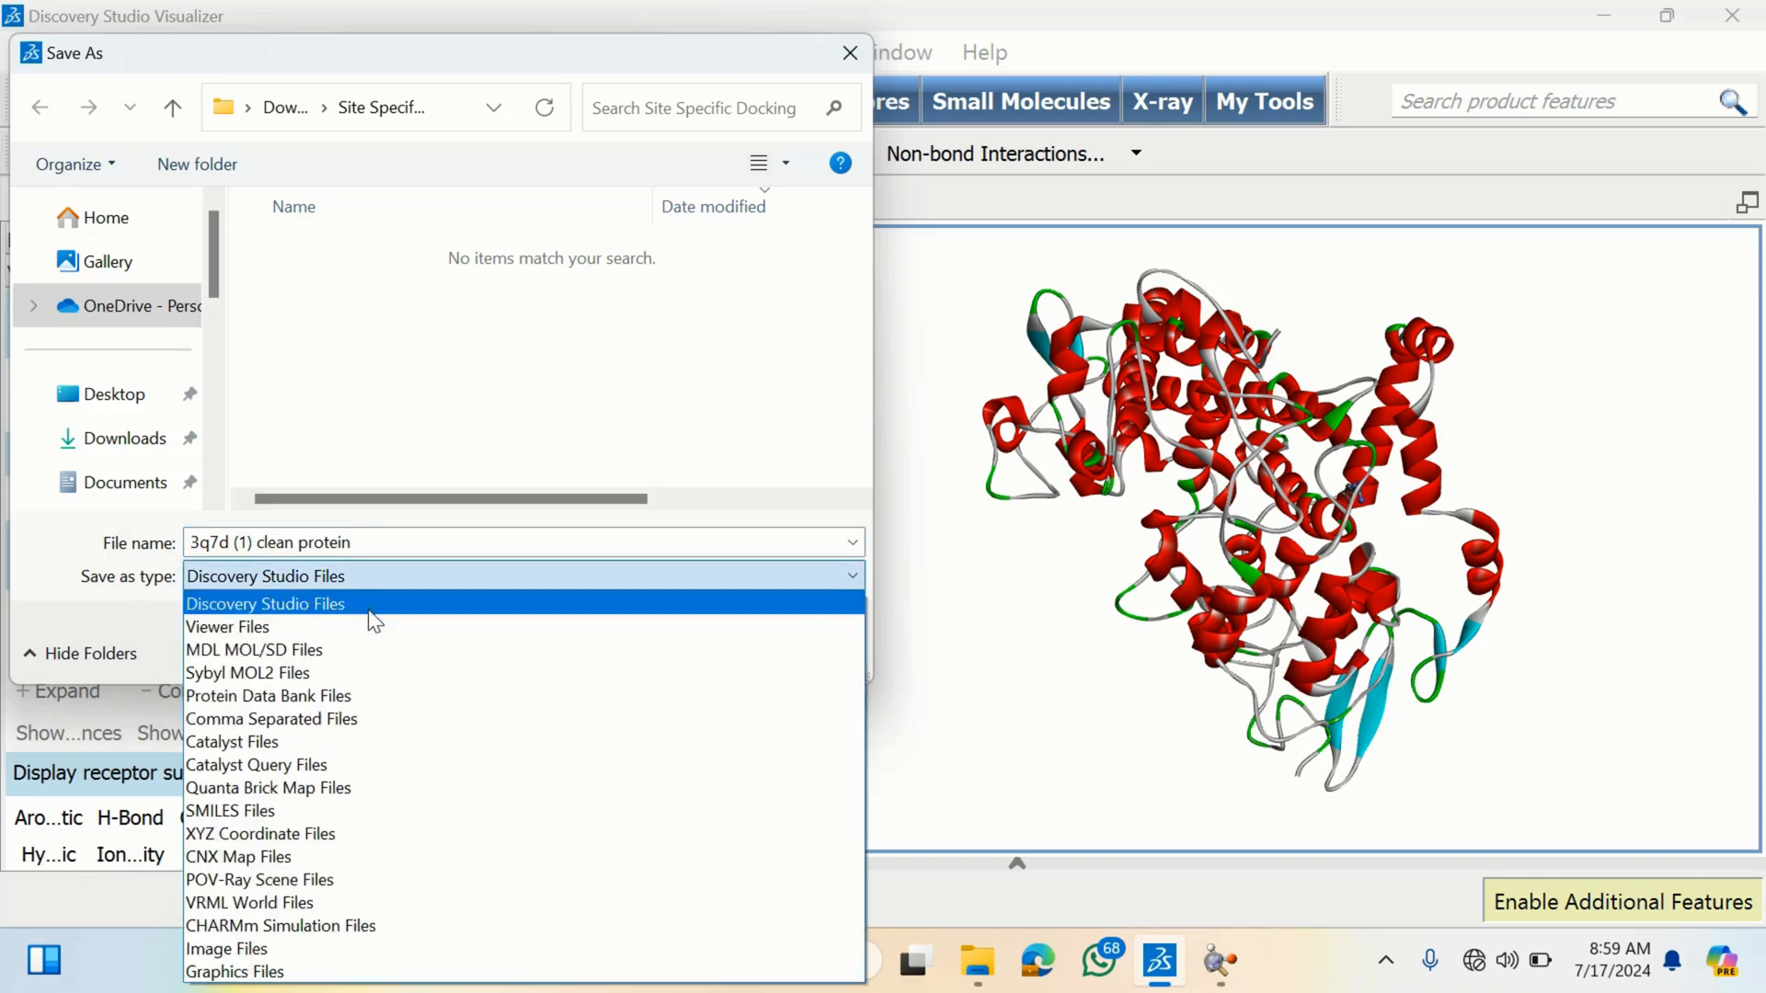
click(371, 696)
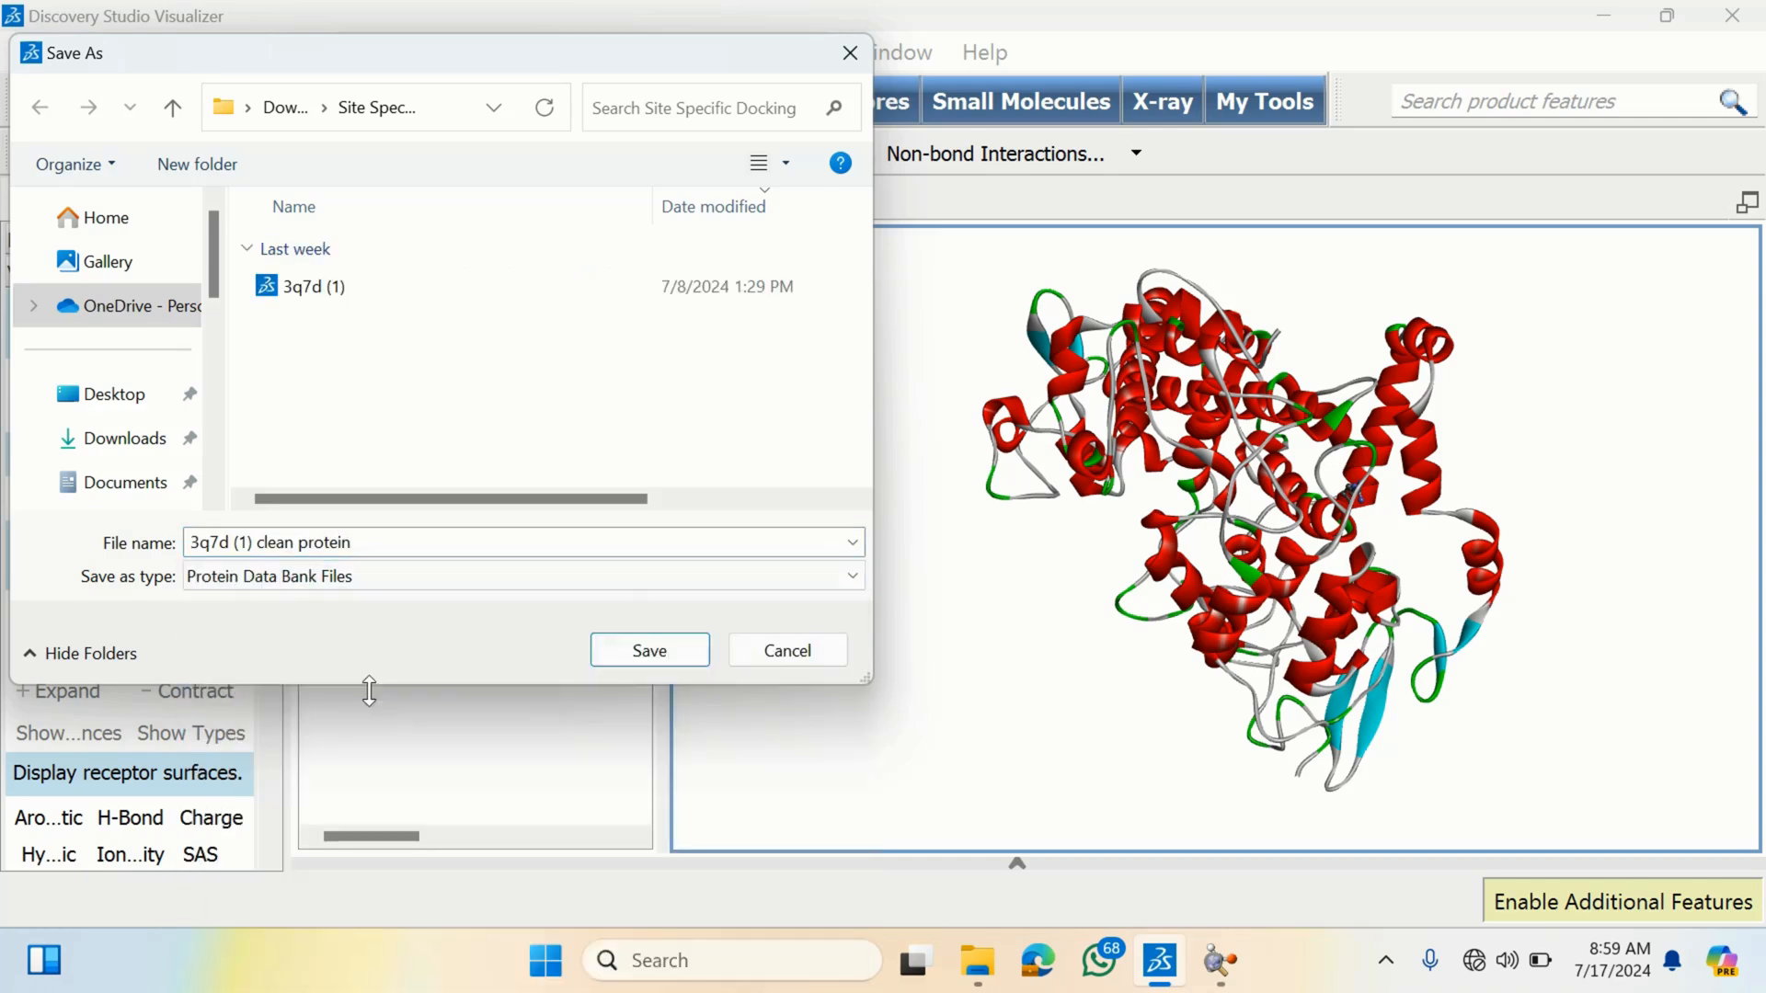
click(648, 655)
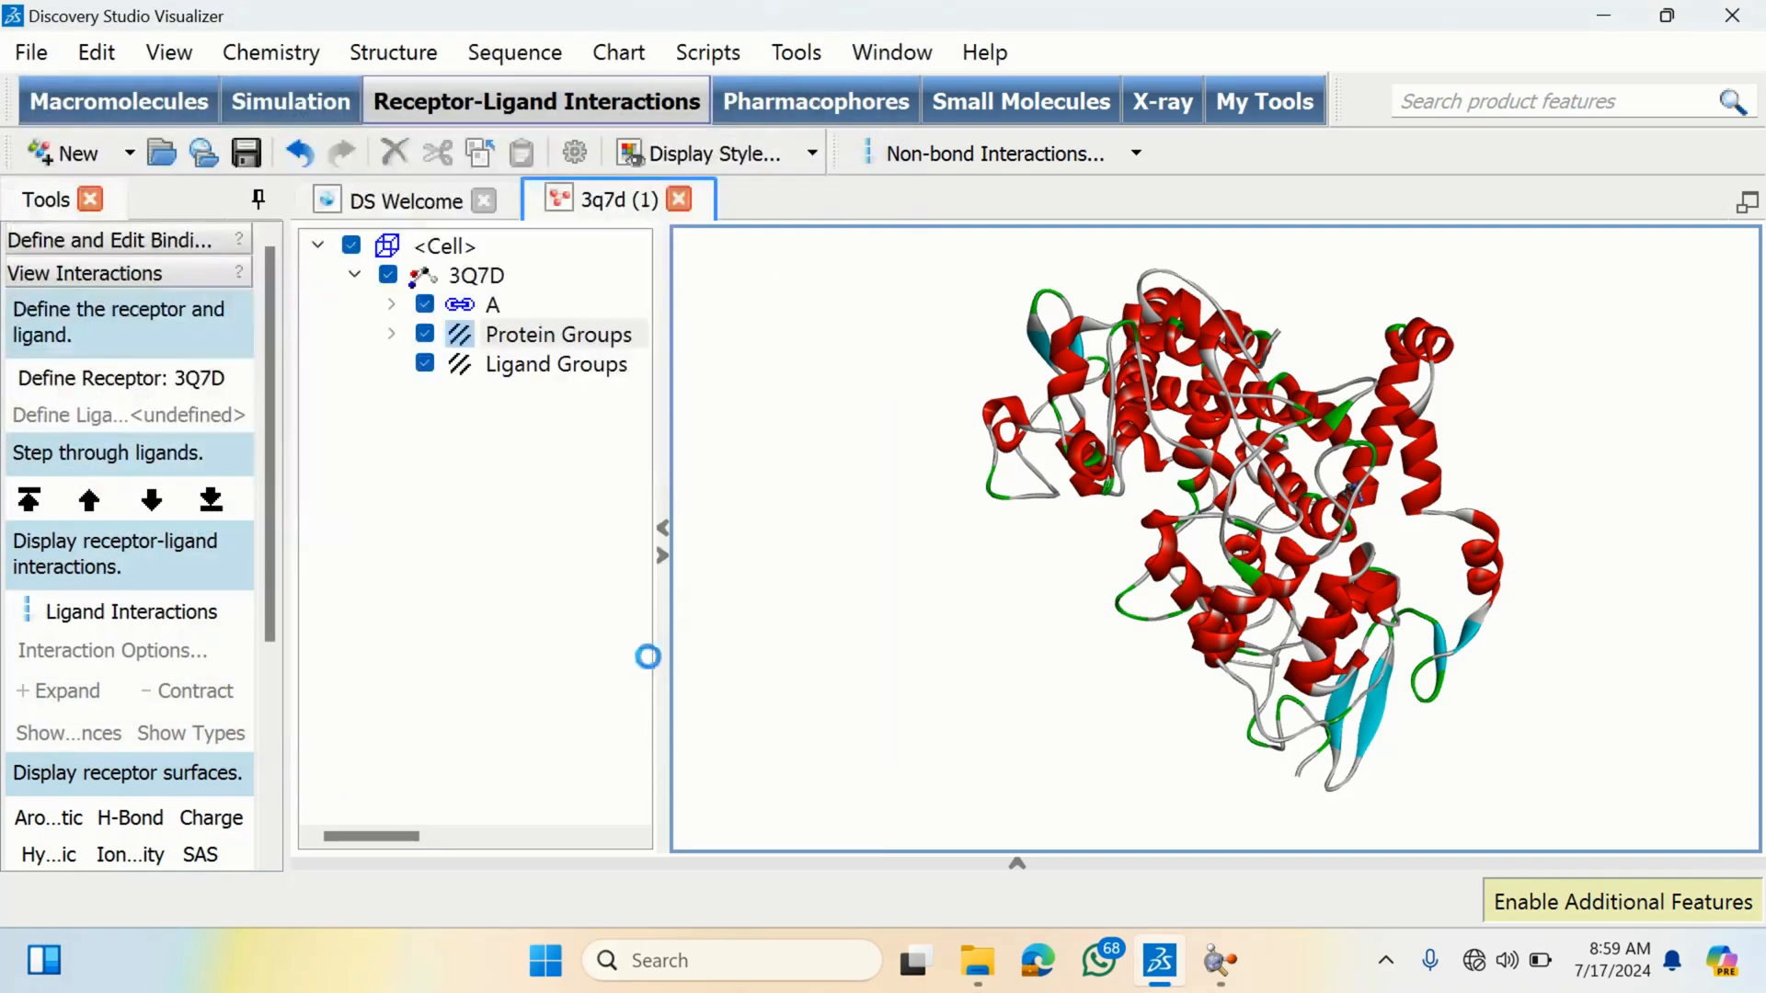
click(1611, 19)
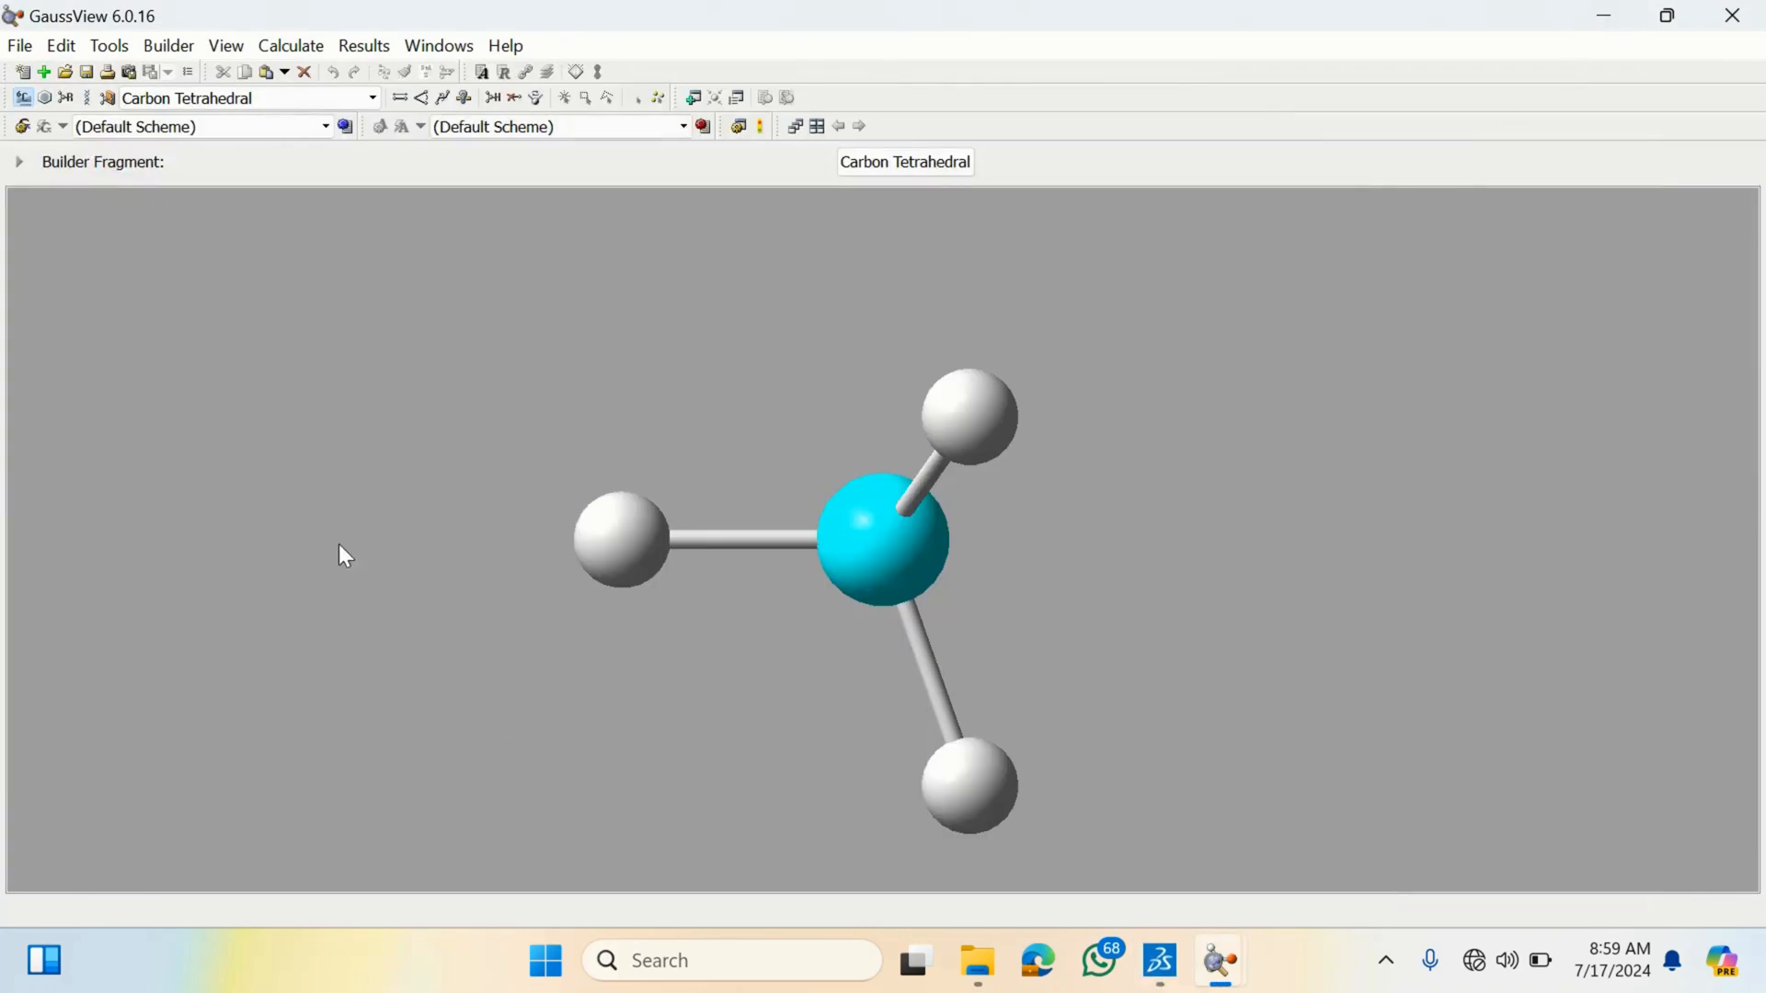
- Open "3q7d (1) clean protein.pdb" from the Downloads\Site Specific Docking folder and add hydrogens to the structure
click(15, 48)
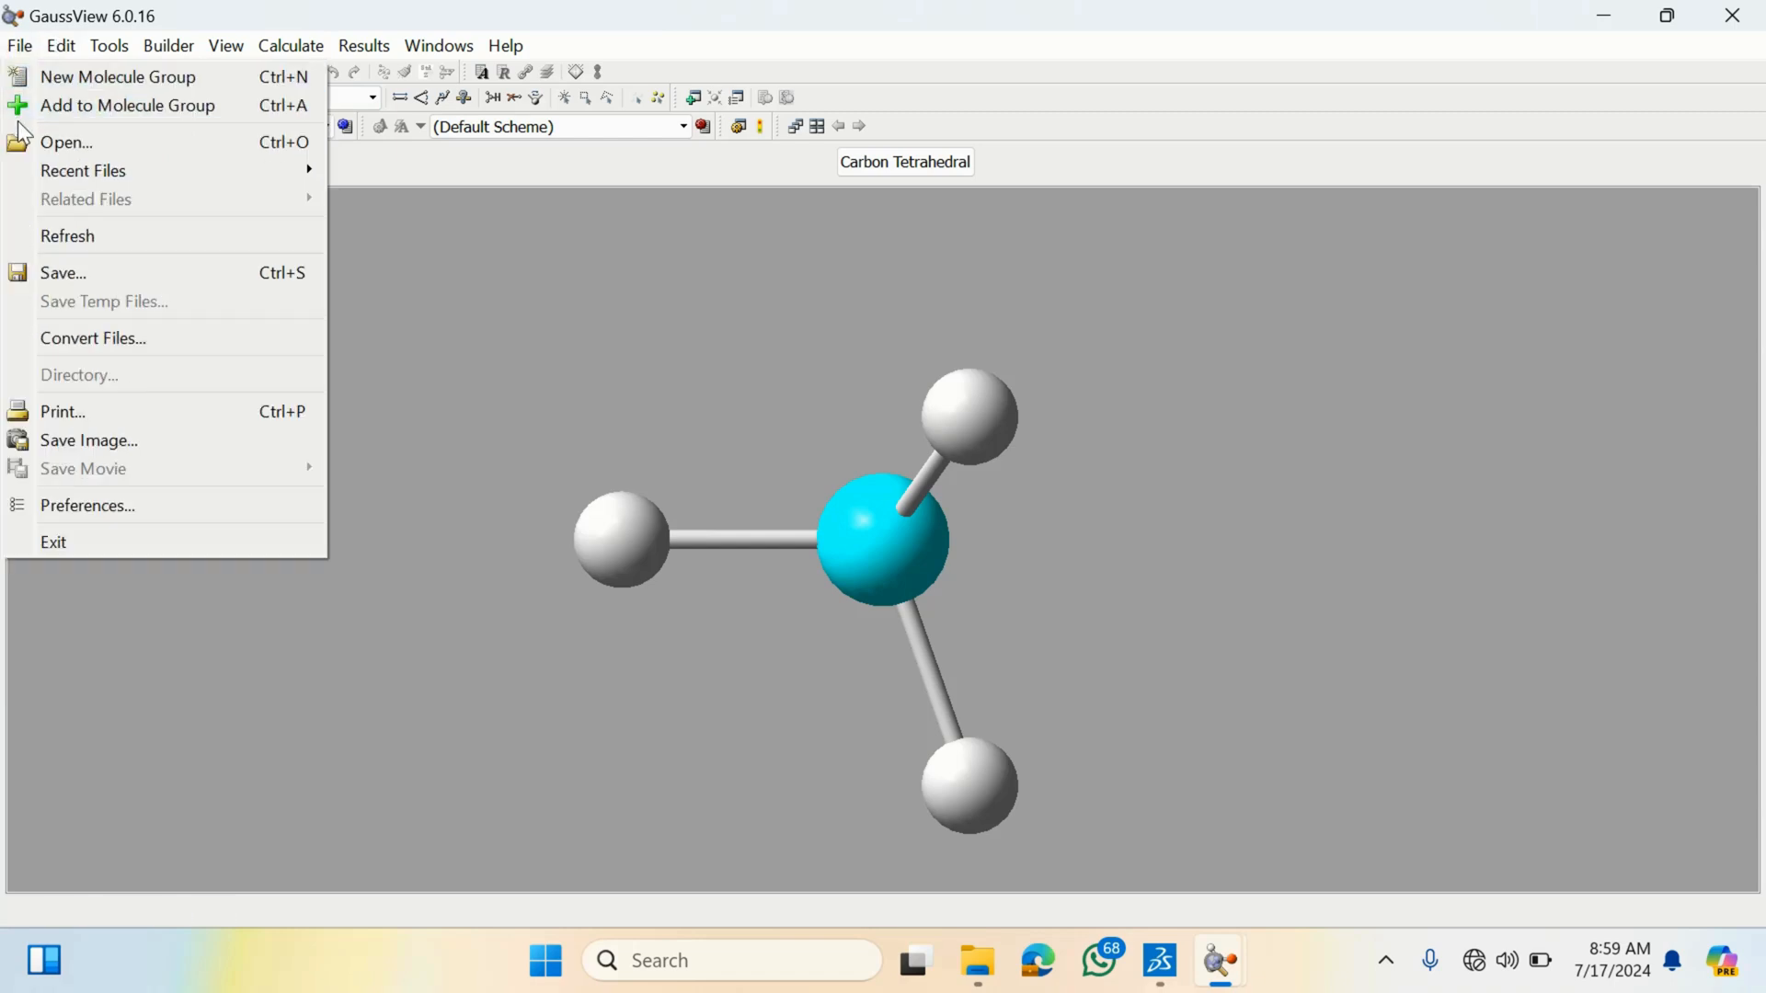
click(81, 142)
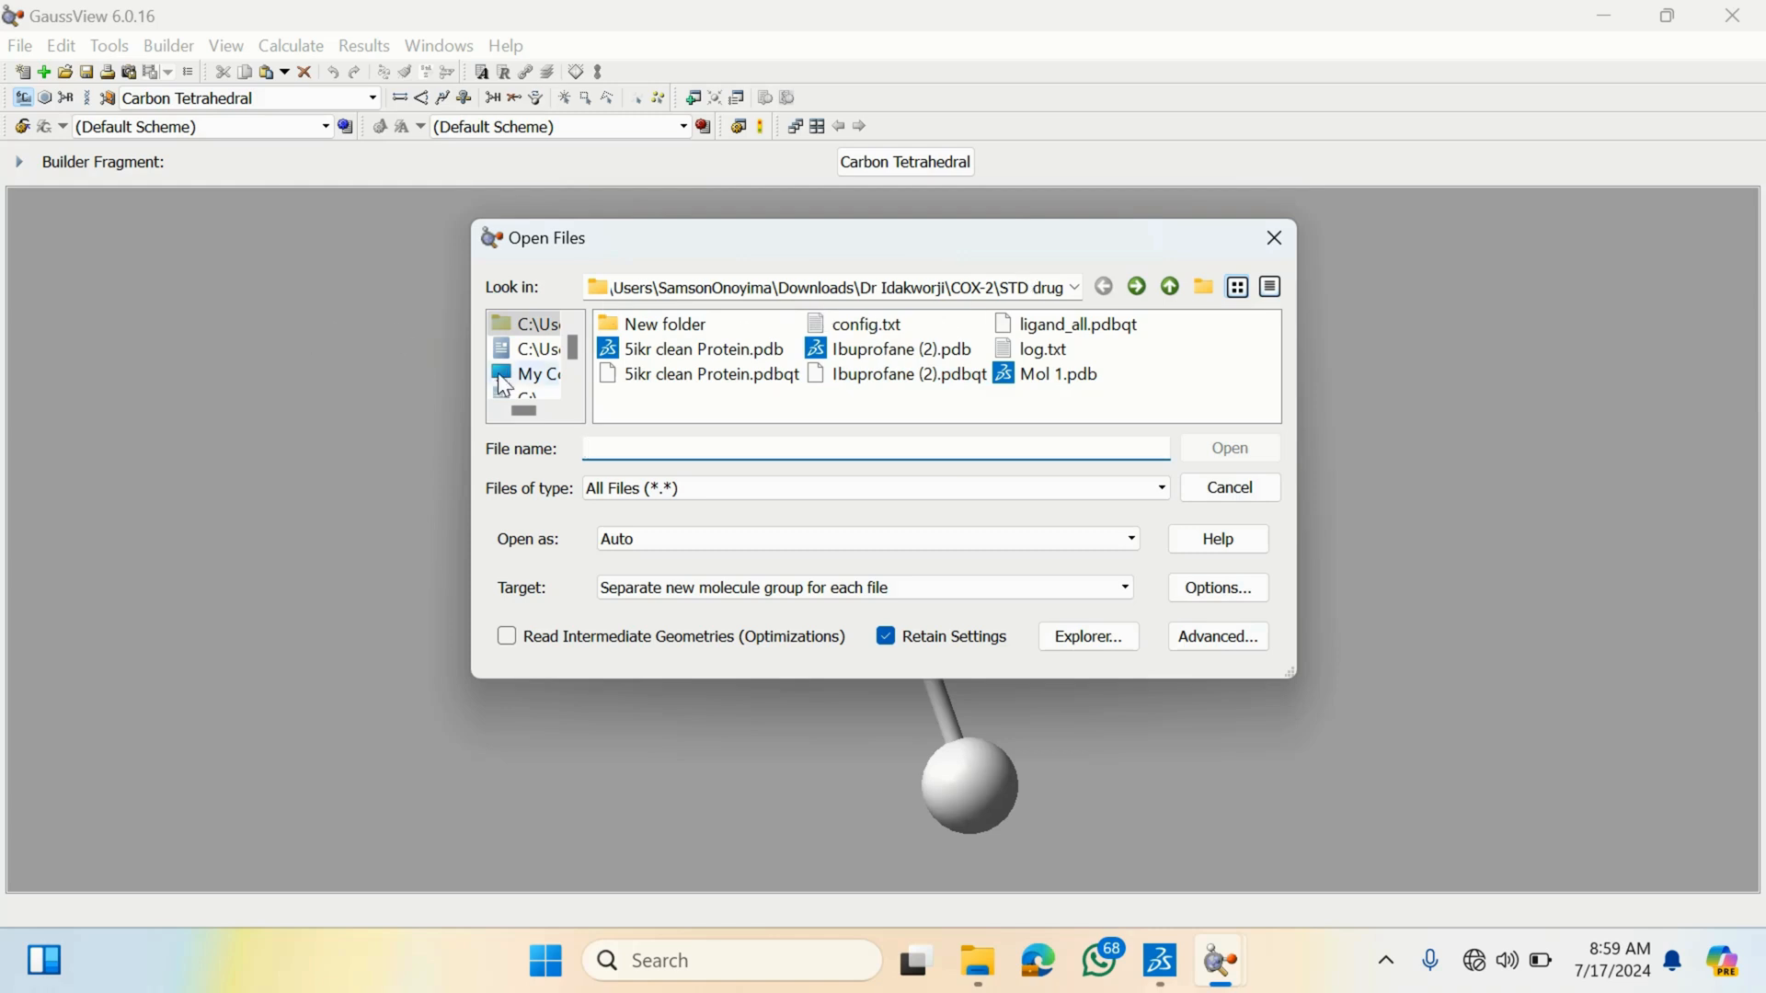
click(528, 377)
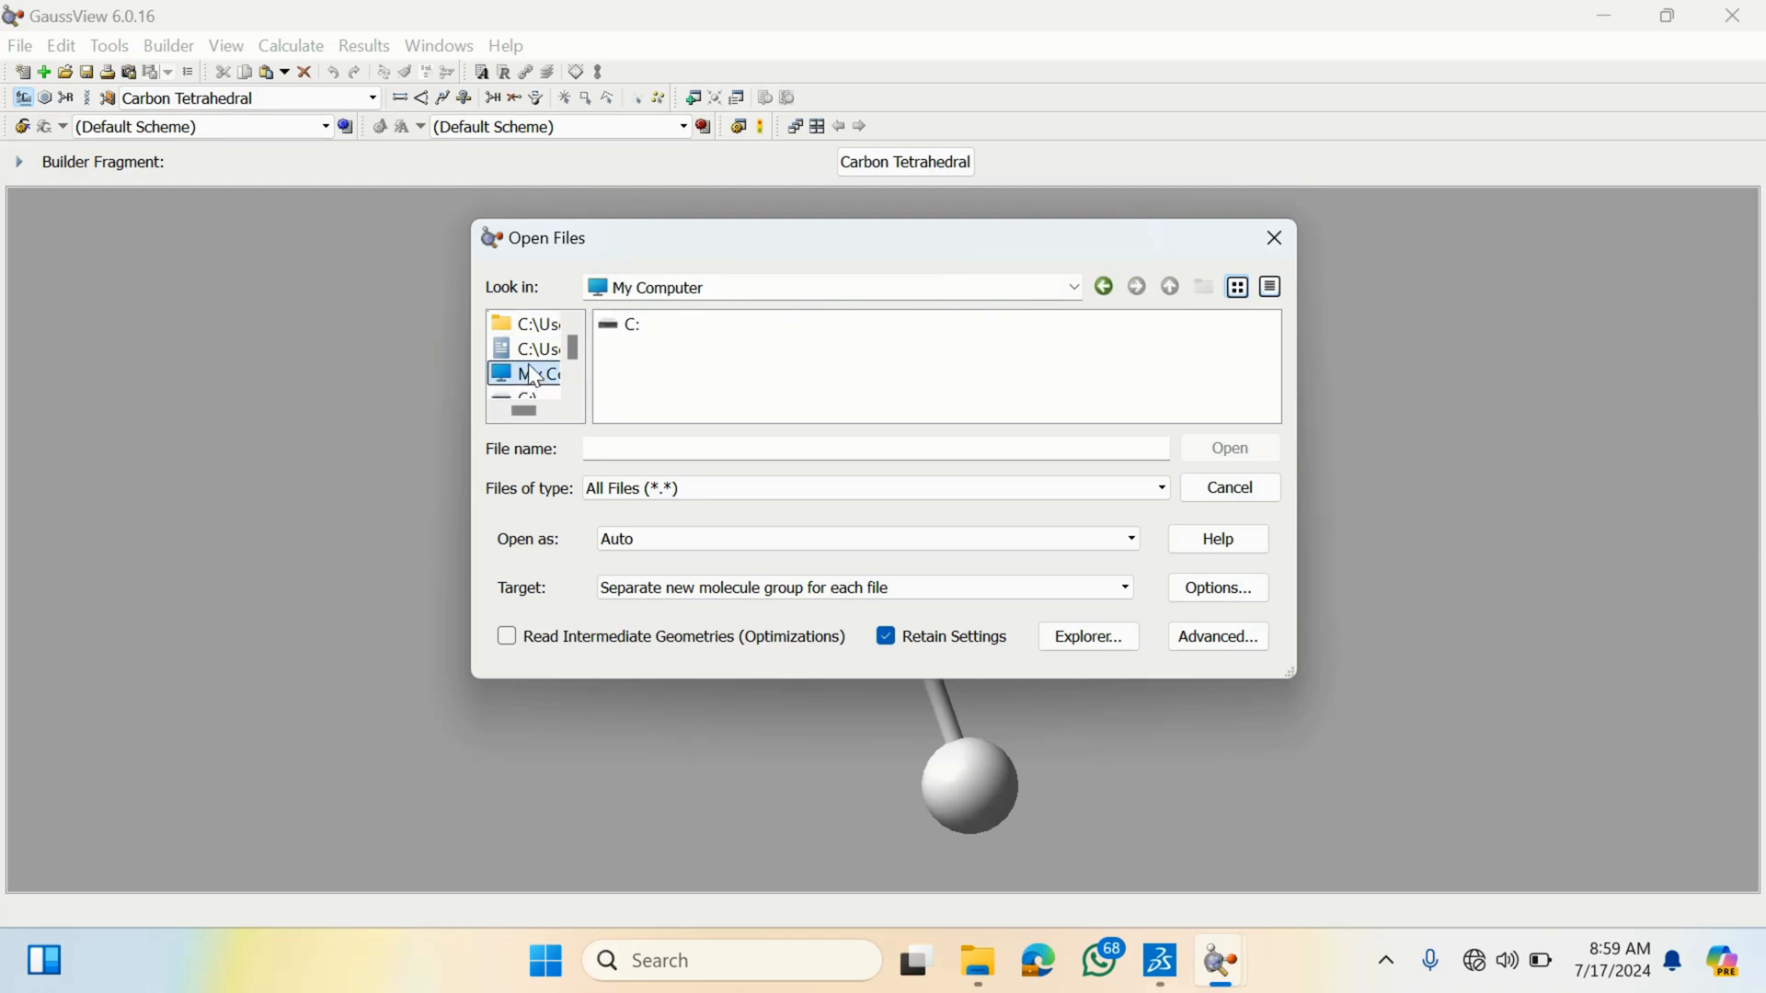
click(525, 349)
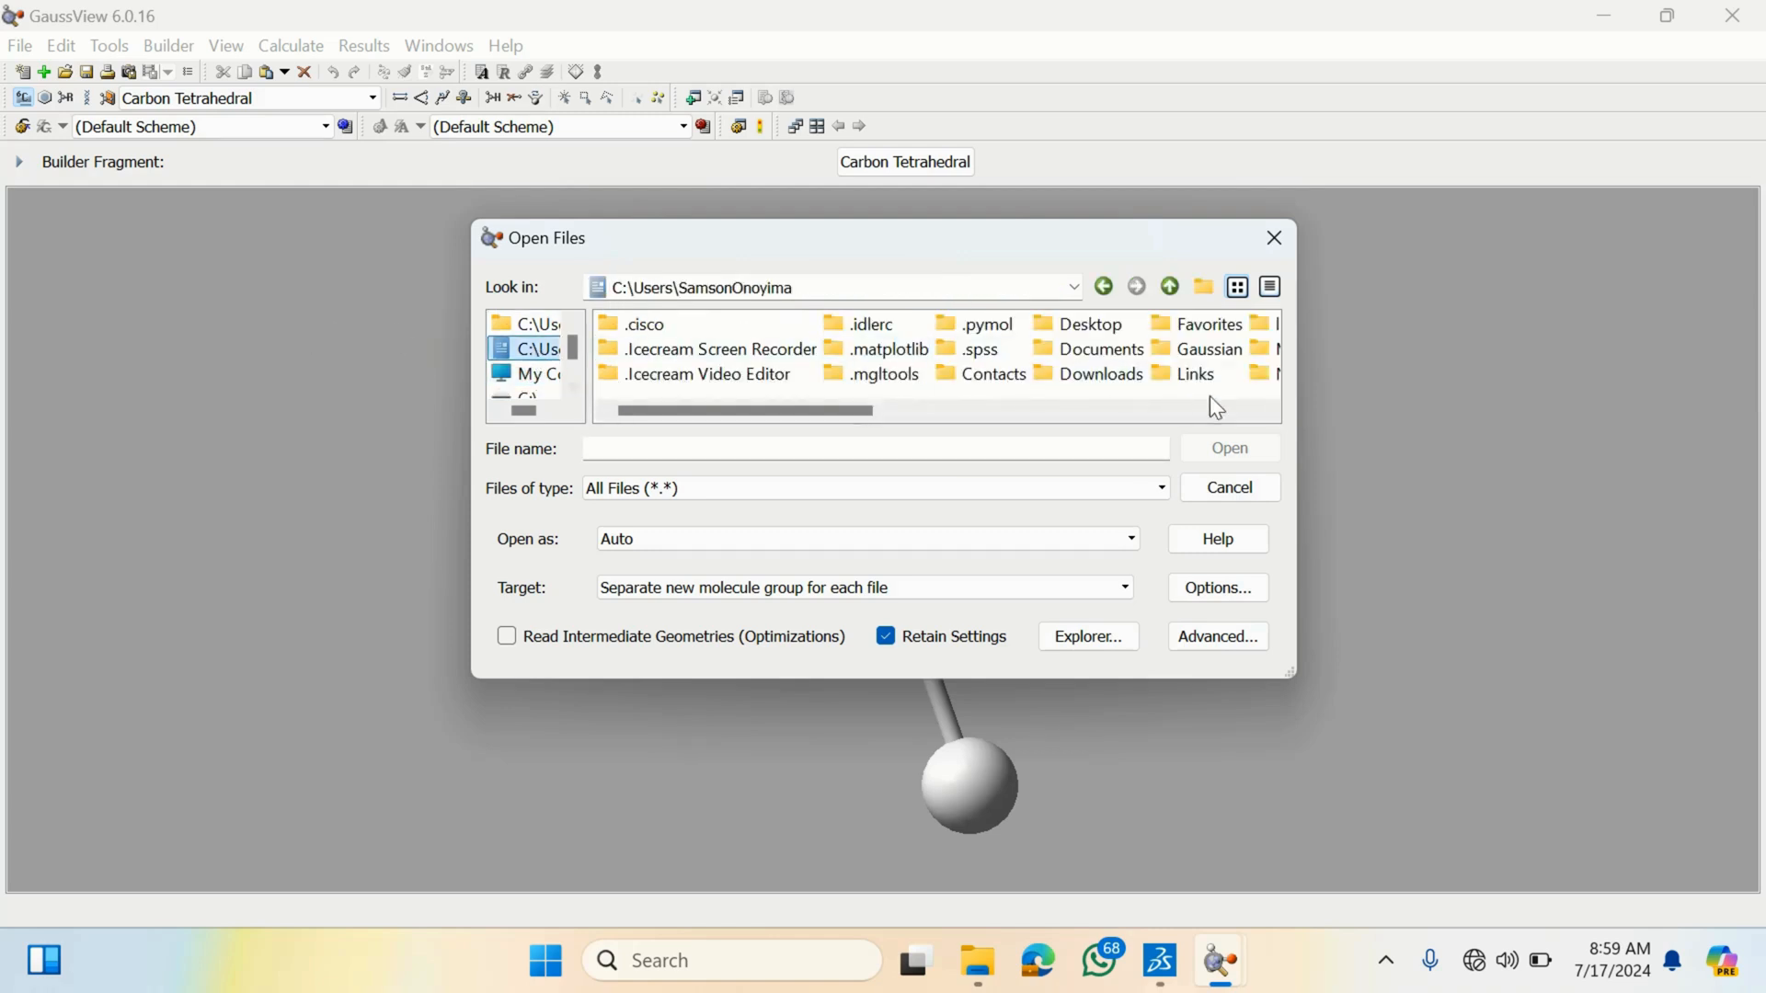
double_click(1123, 378)
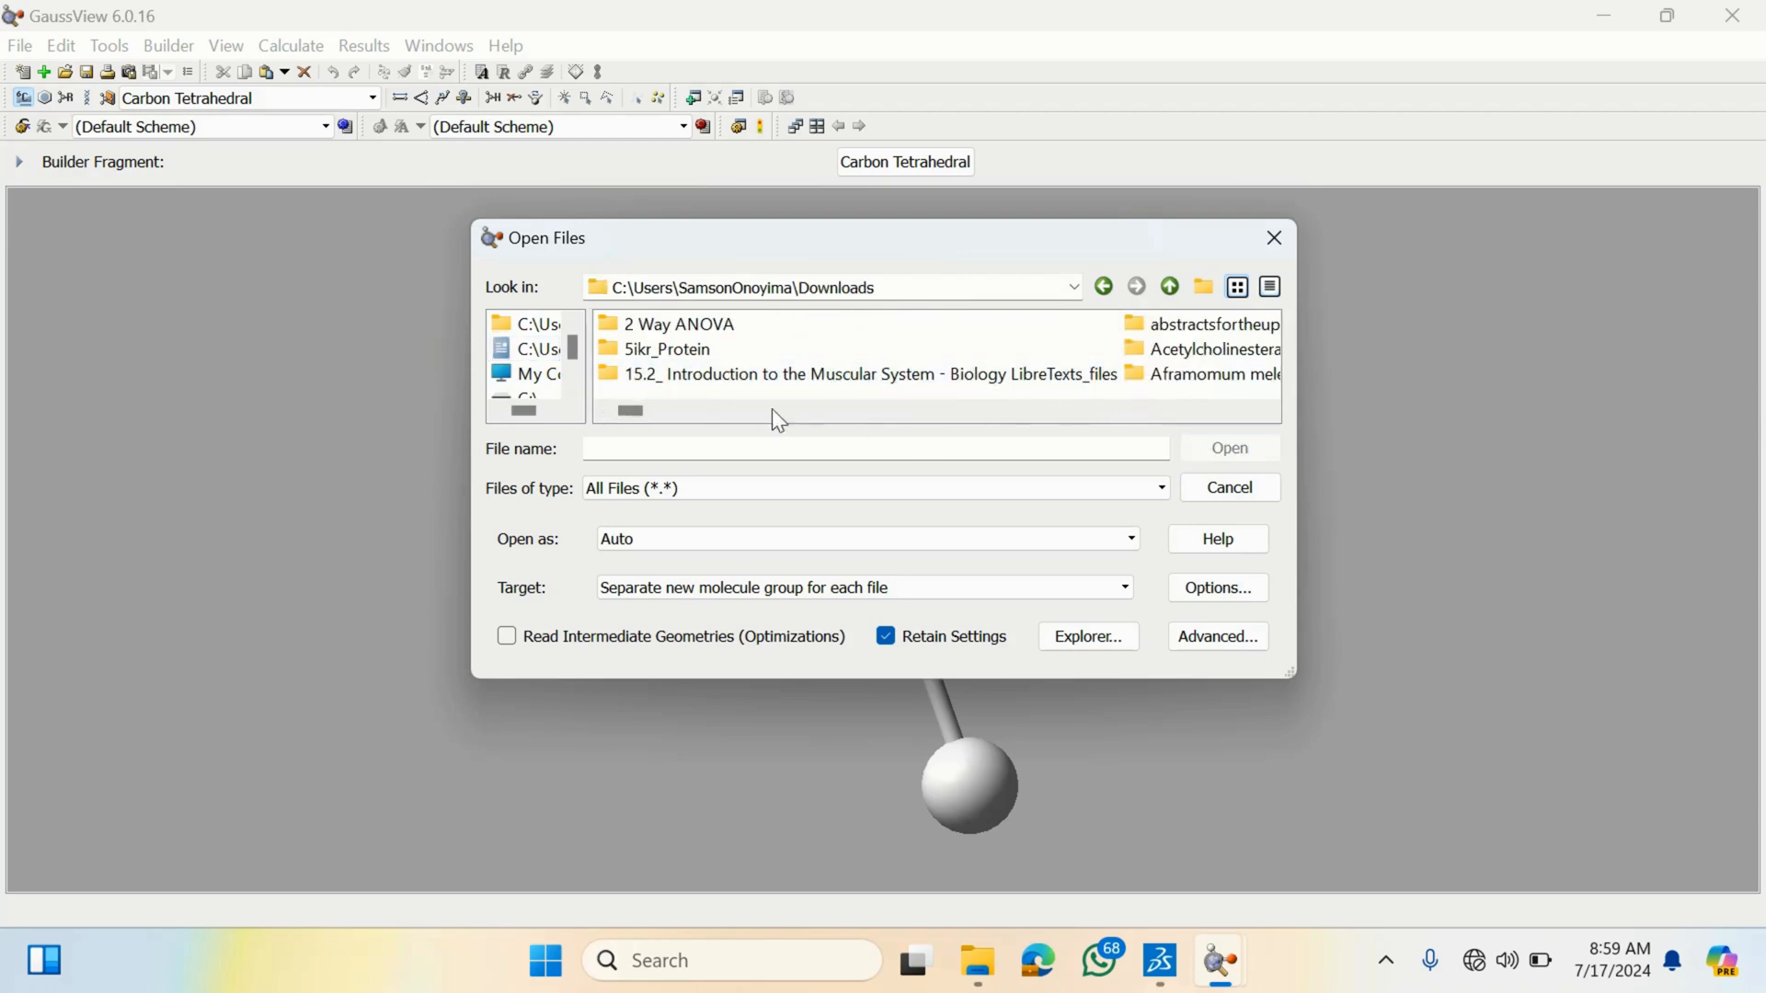
drag(643, 412, 712, 422)
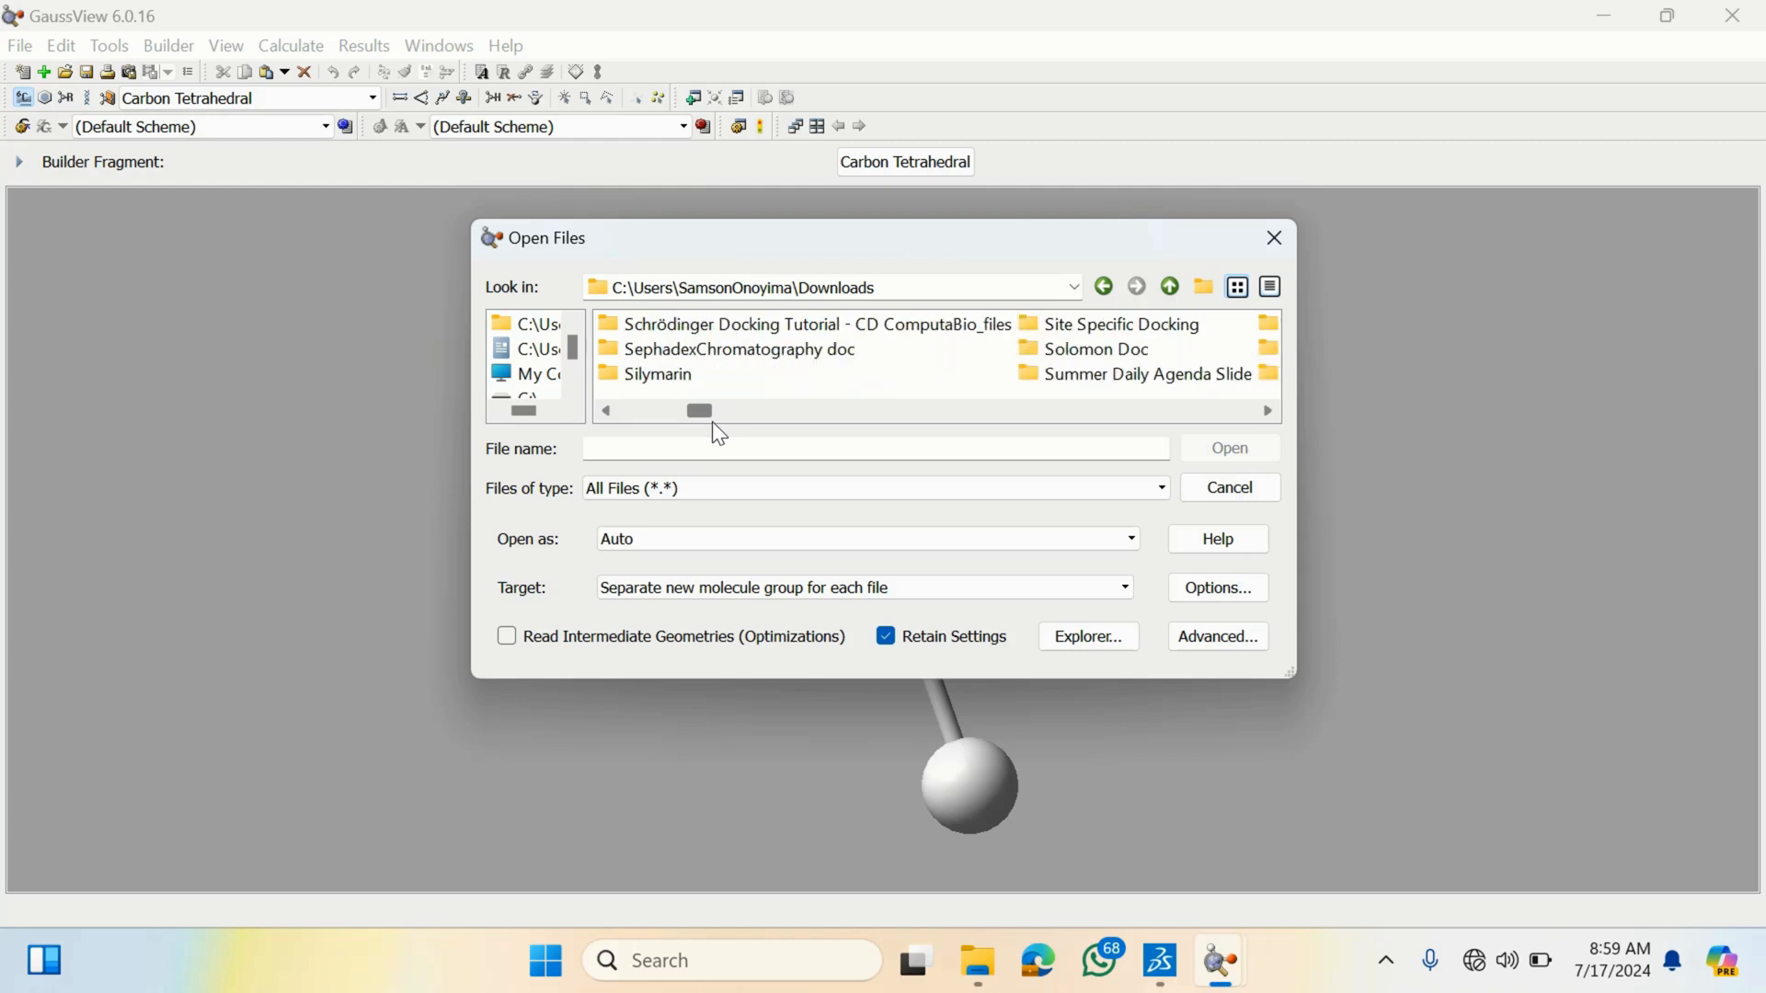
double_click(1090, 323)
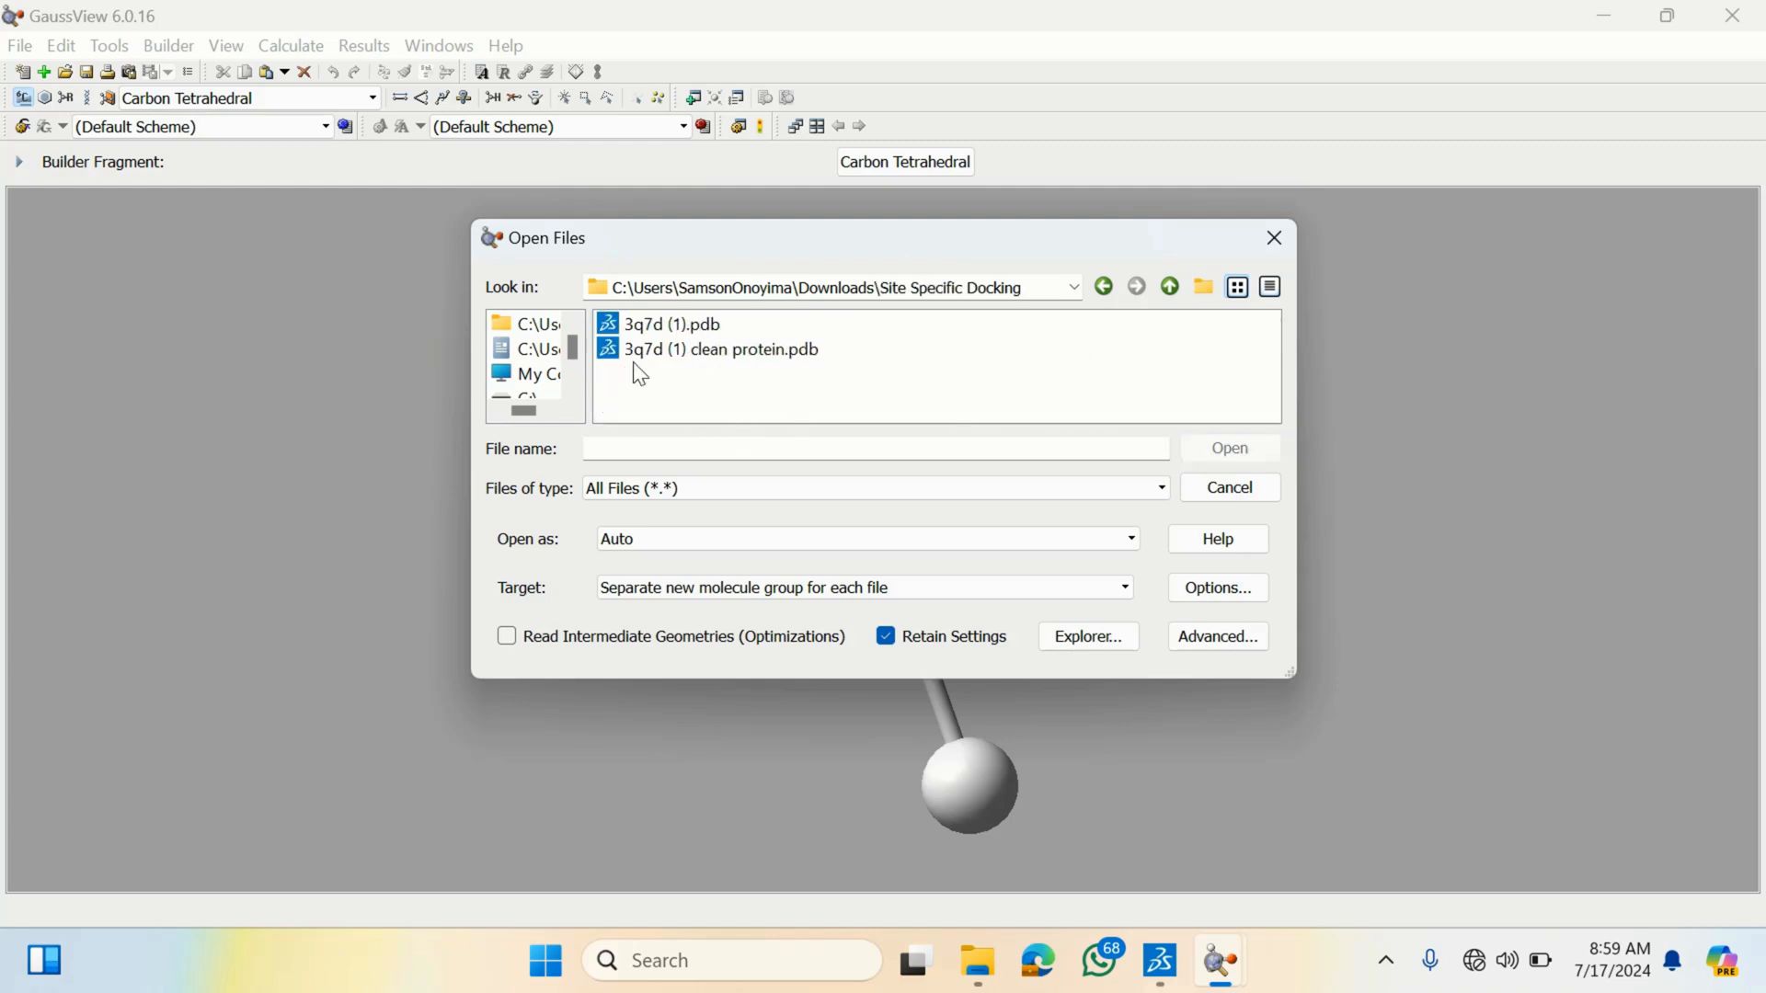
double_click(707, 353)
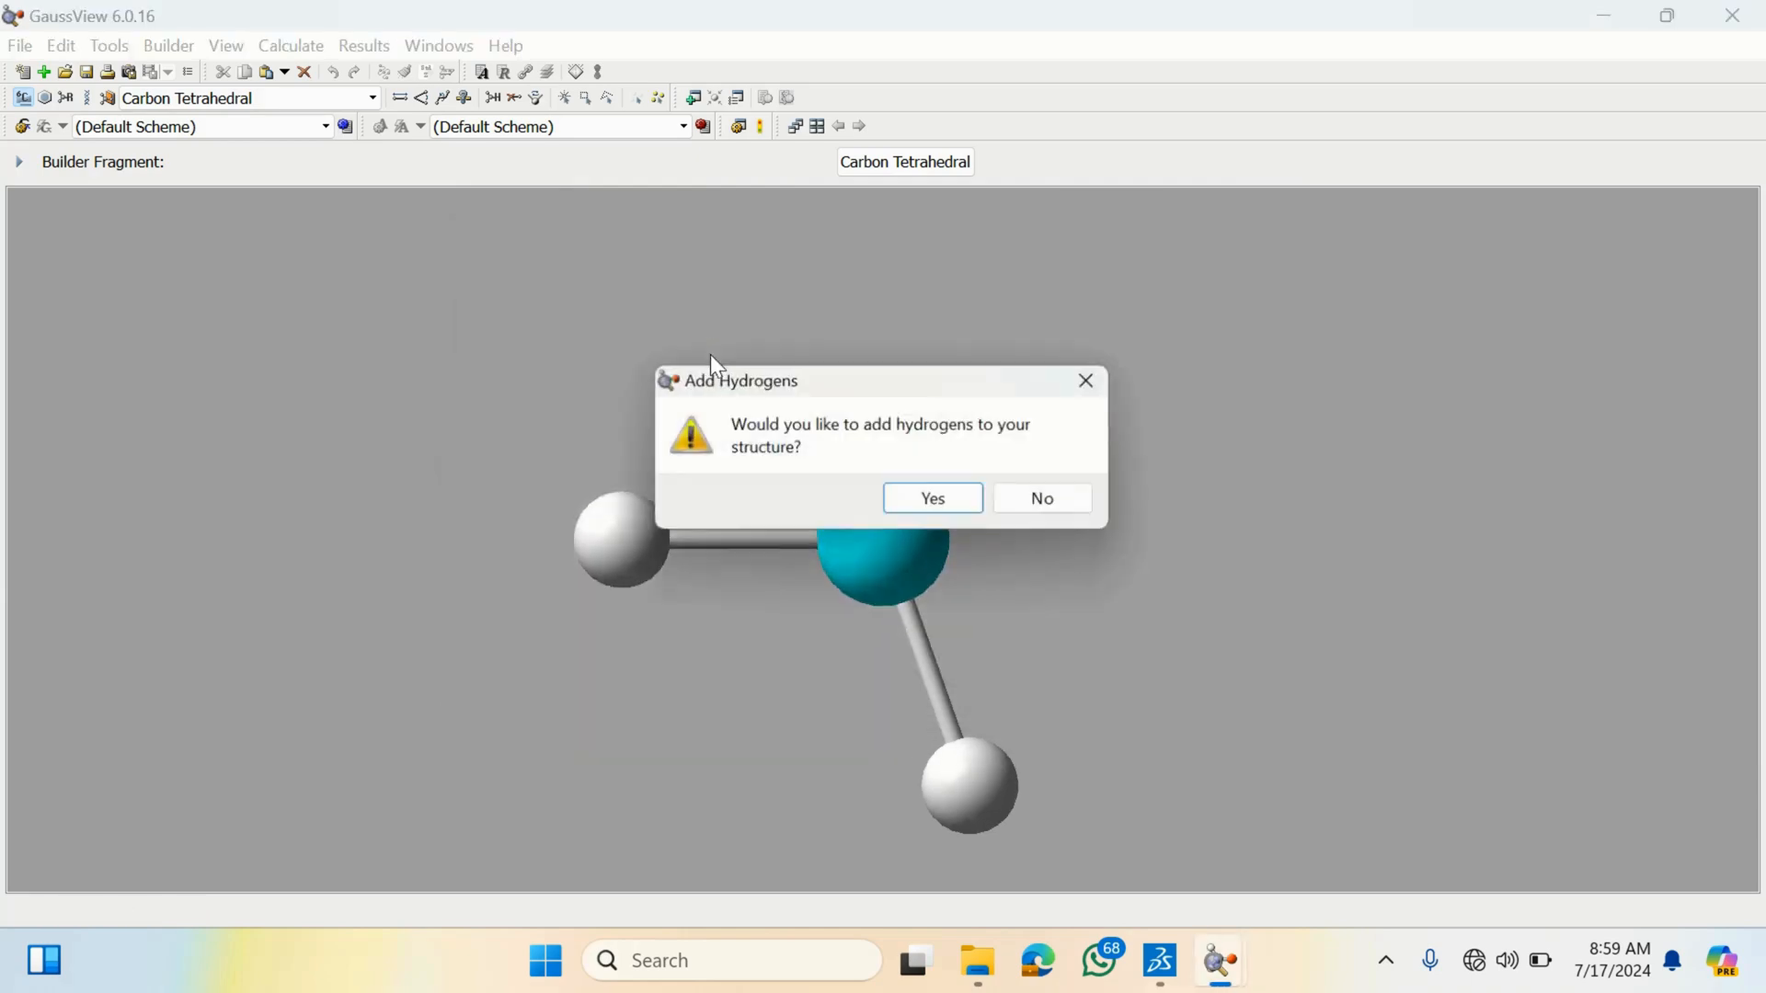
click(944, 498)
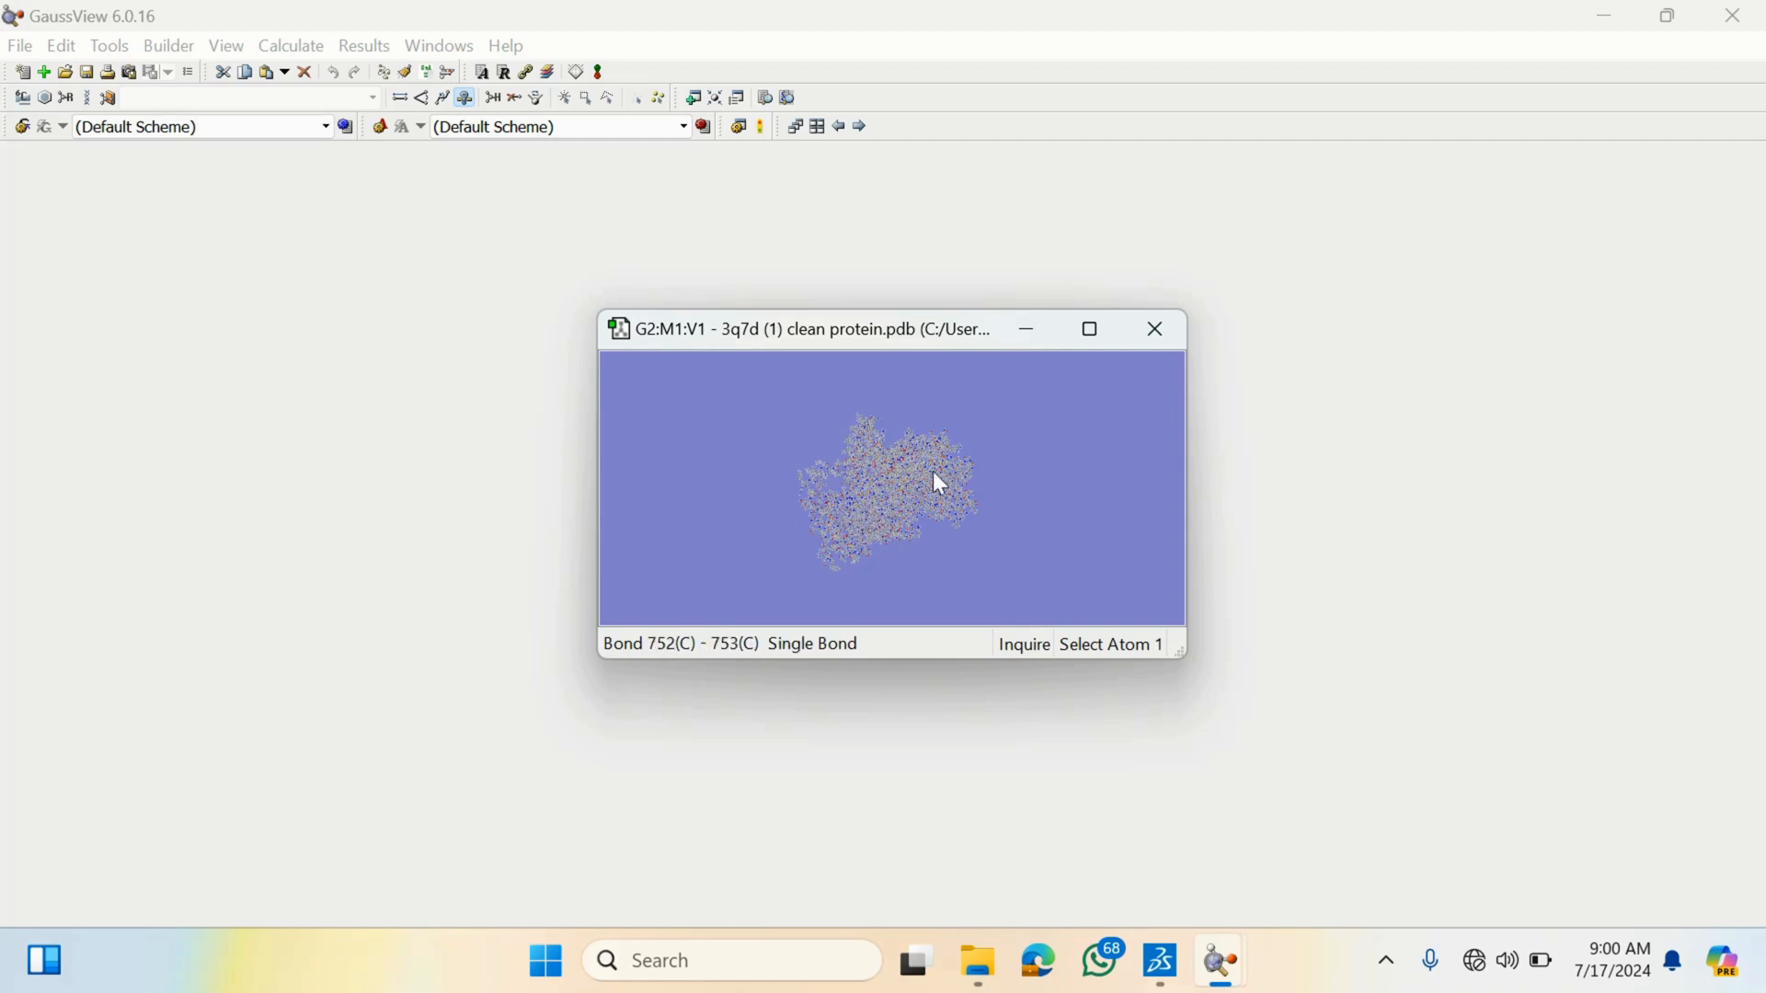
- Open the loaded PDB file as text in a maximized viewer and scroll through its ATOM records
click(1030, 333)
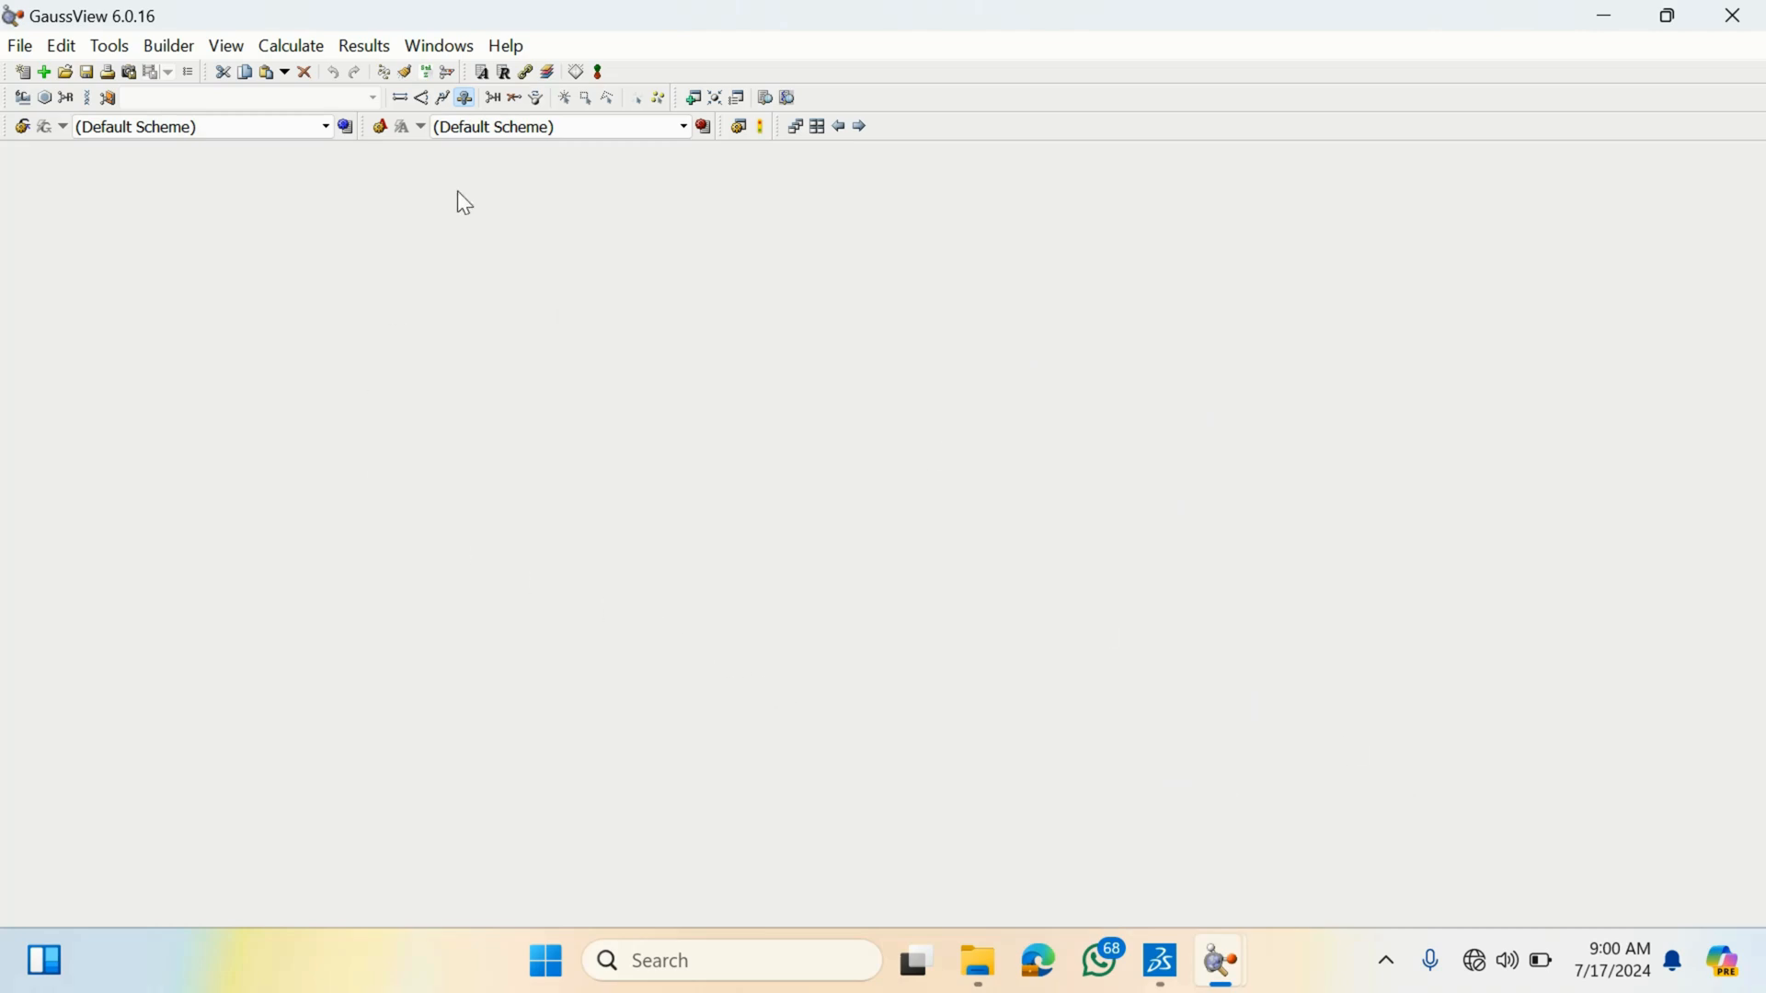
click(765, 99)
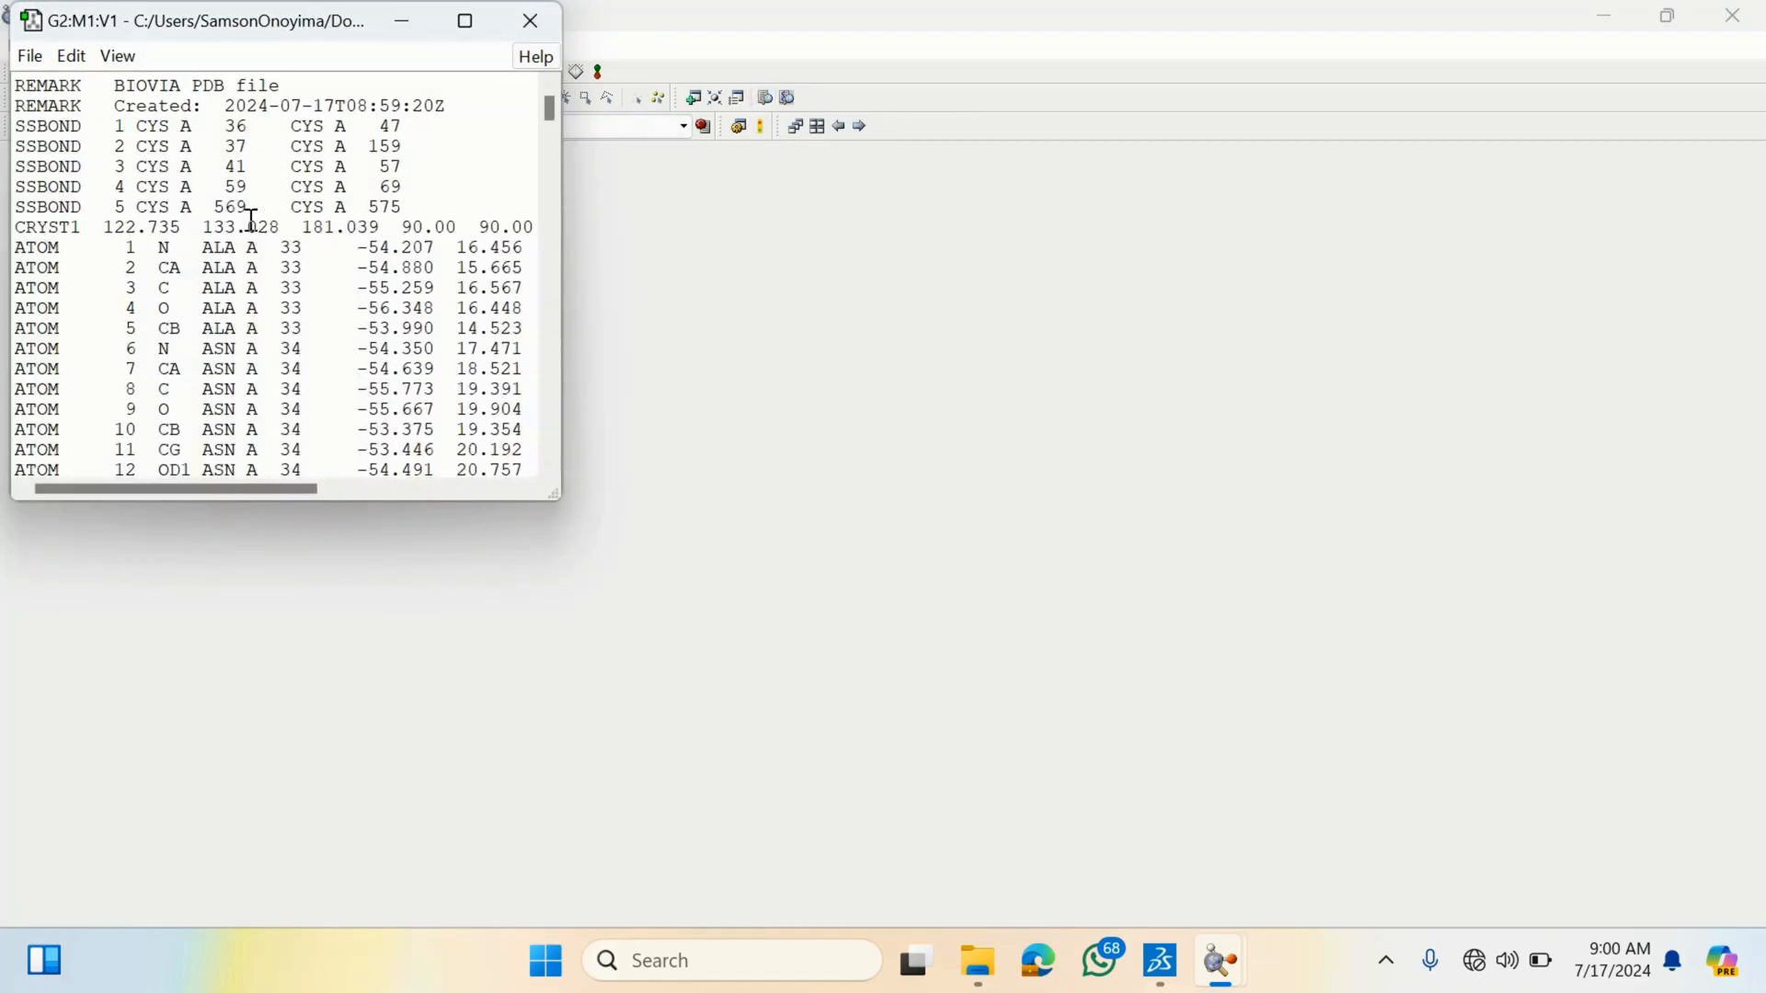
click(464, 21)
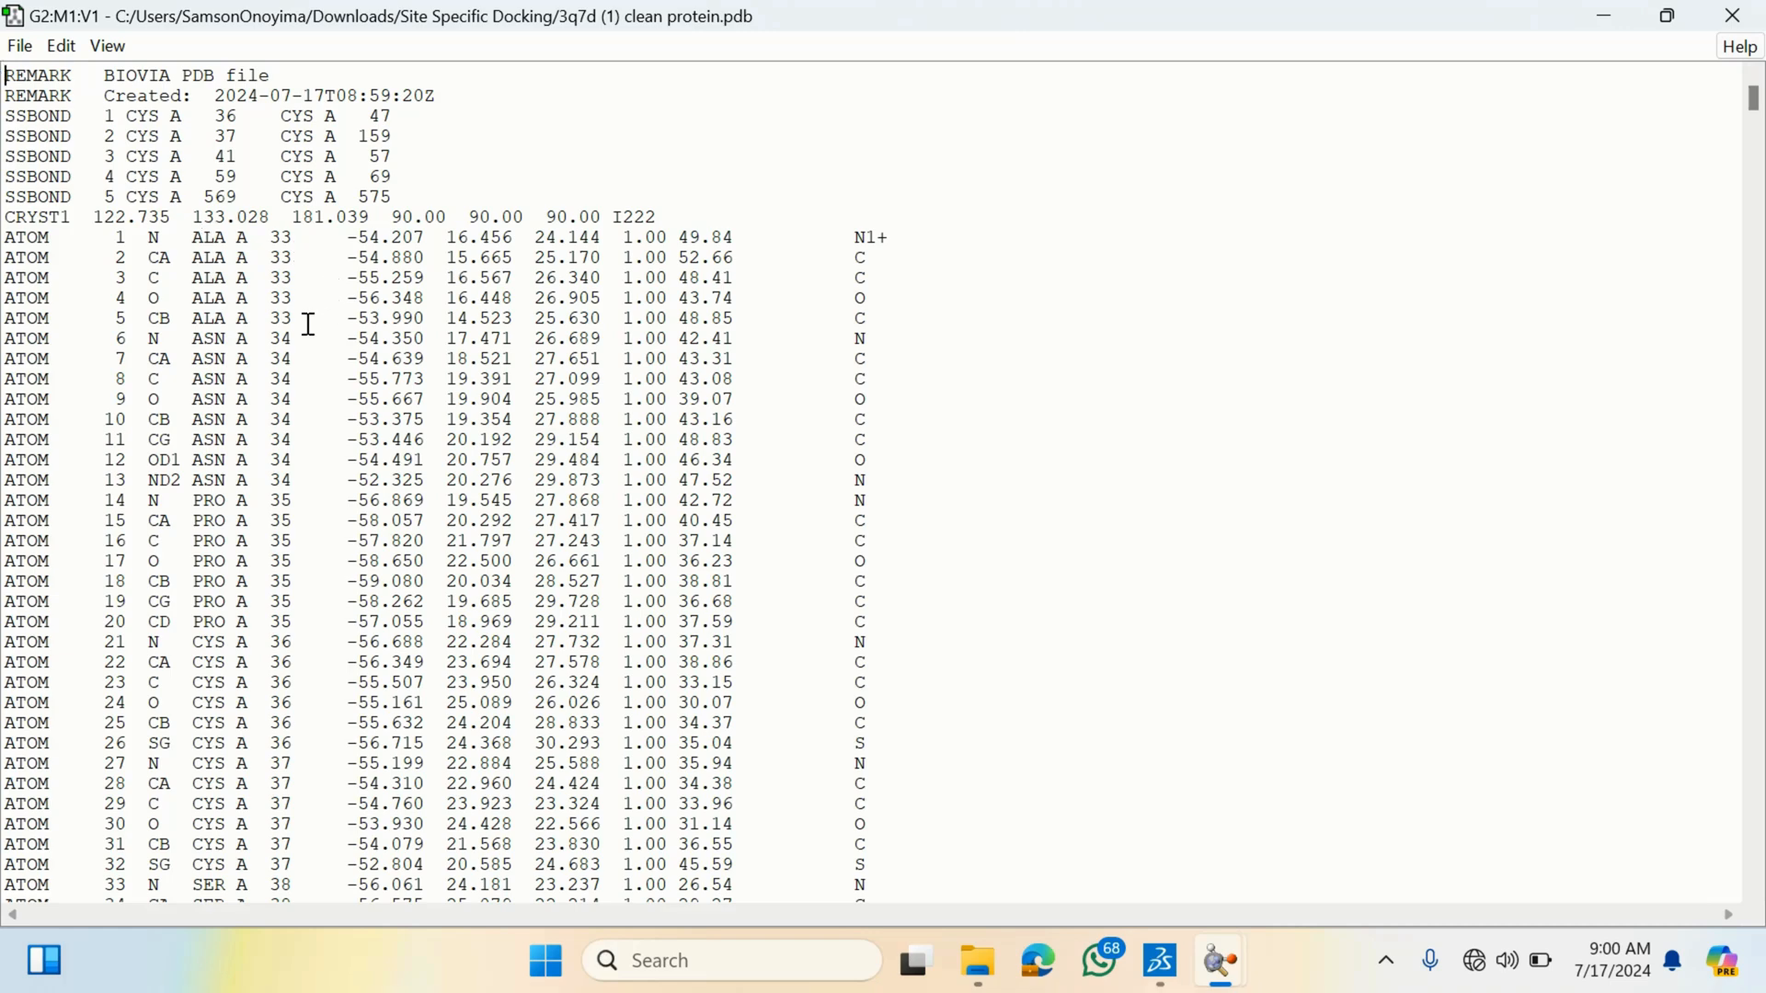
drag(301, 314, 283, 237)
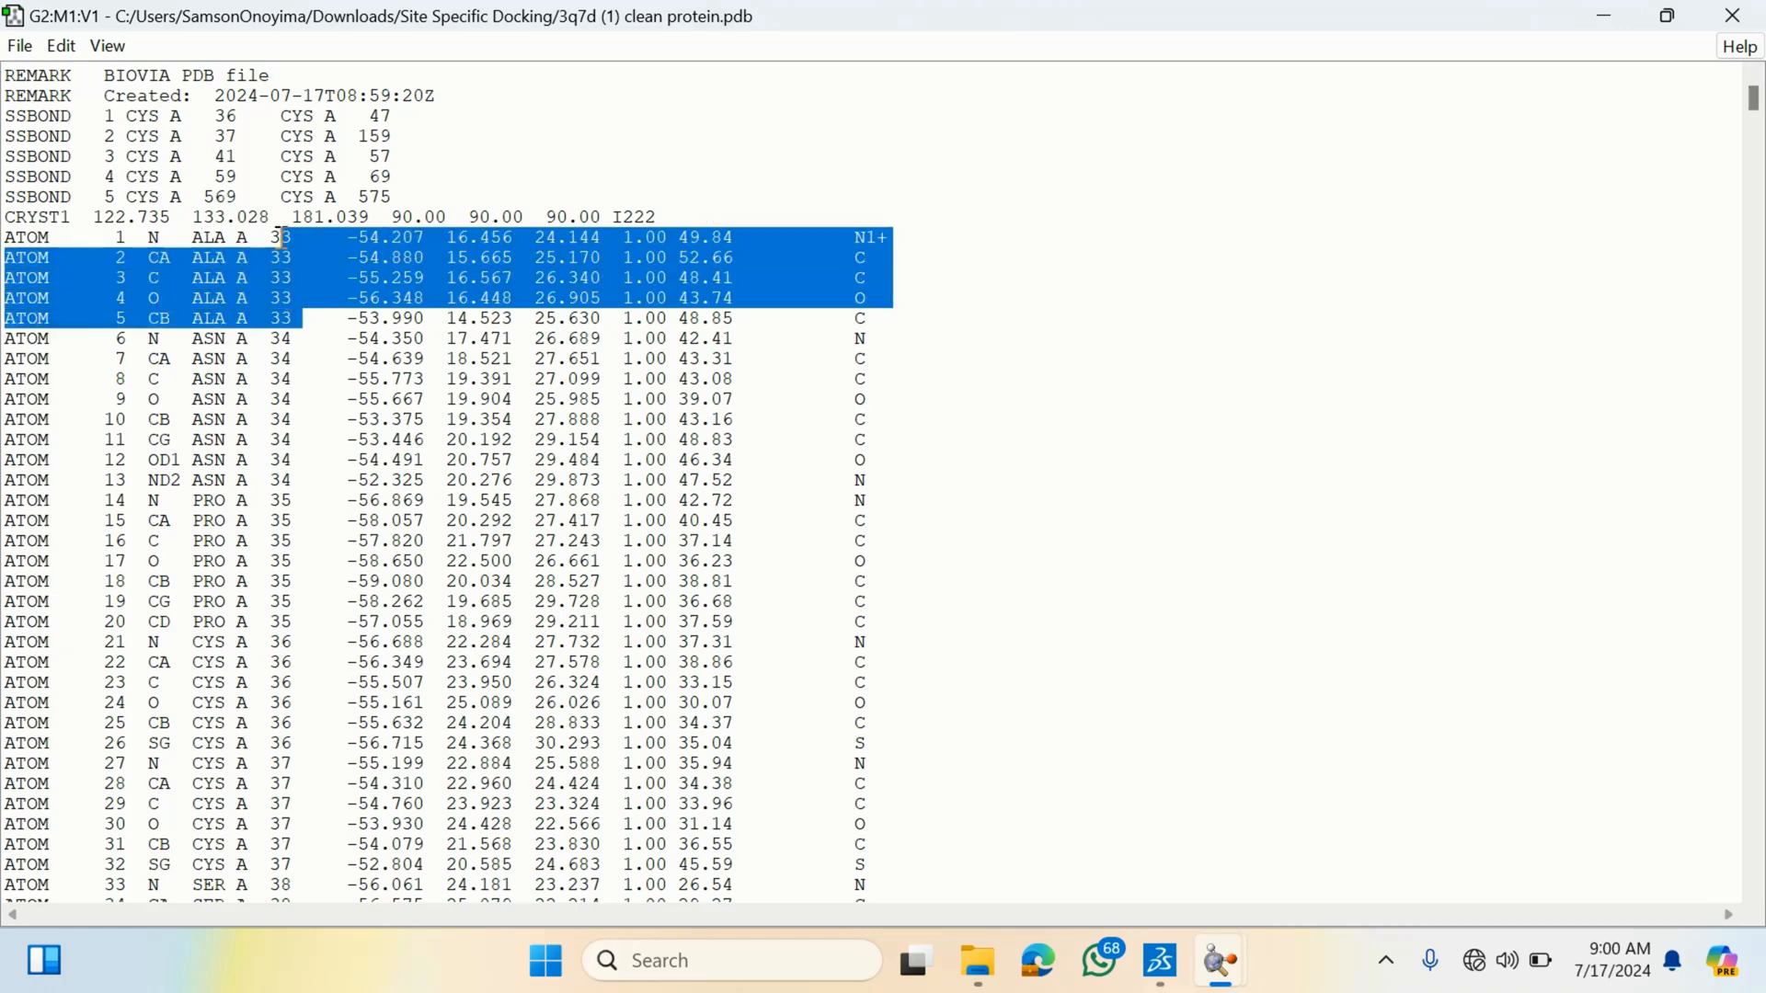
click(1165, 378)
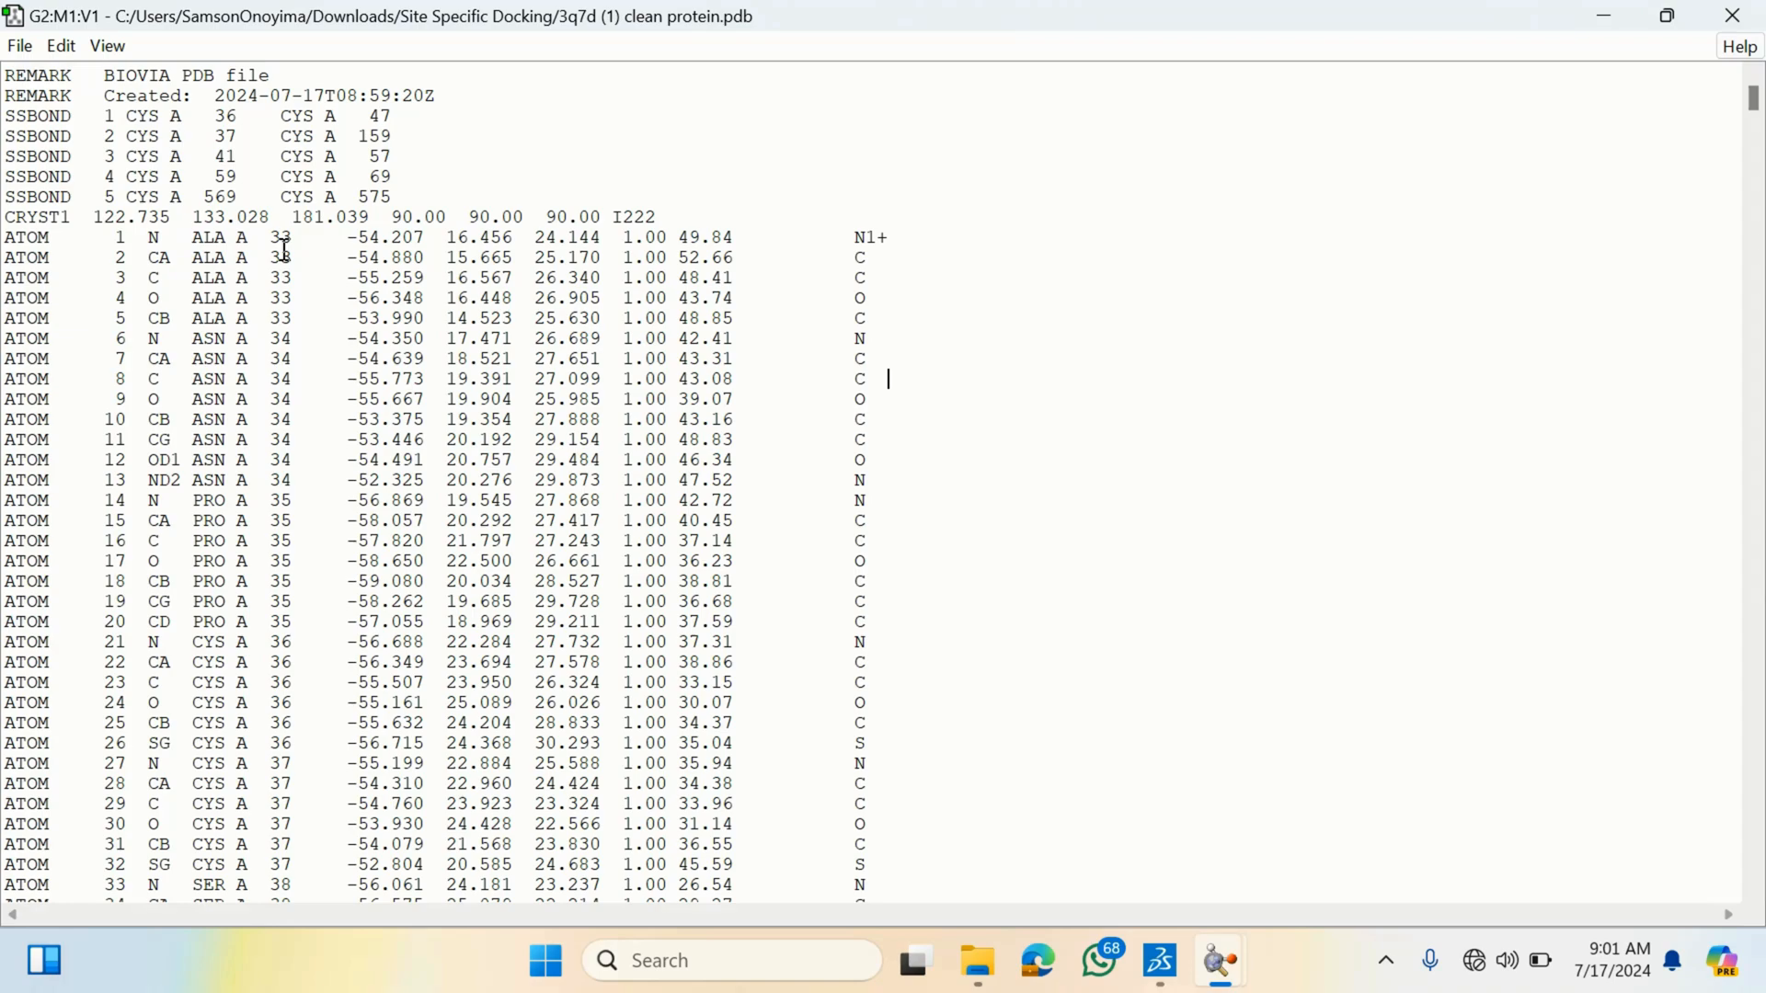
scroll(1324, 449, down, 20)
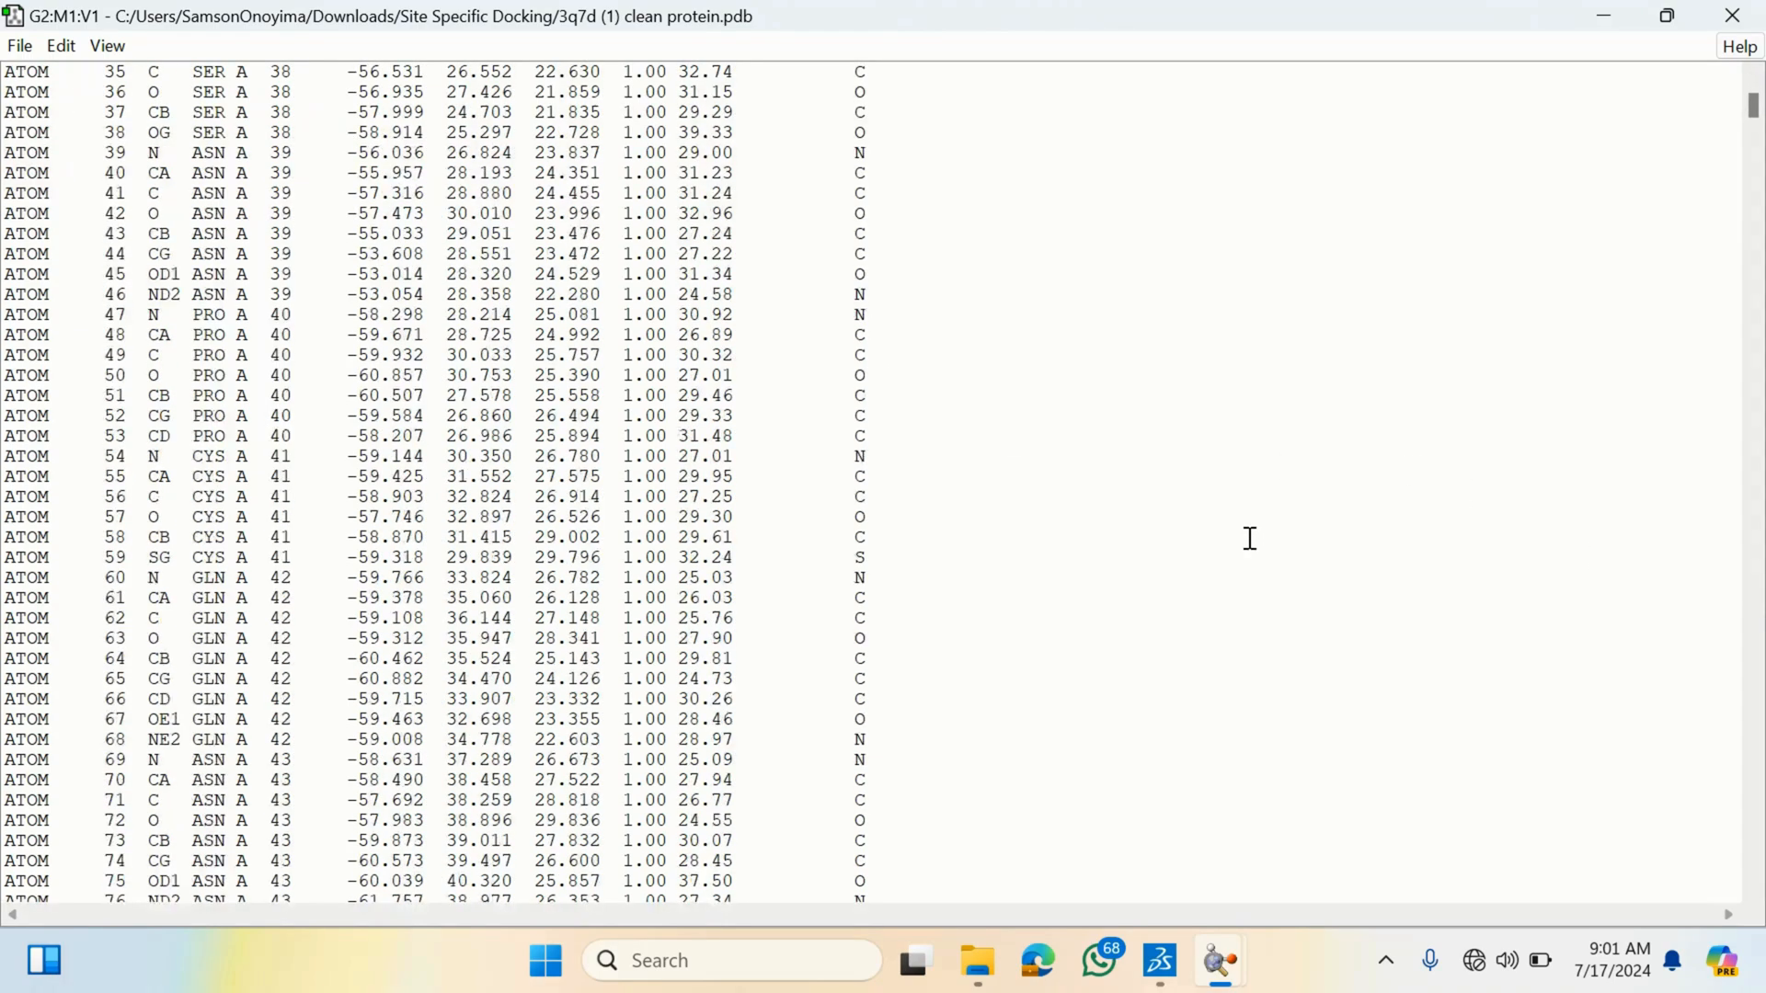
scroll(681, 561, down, 20)
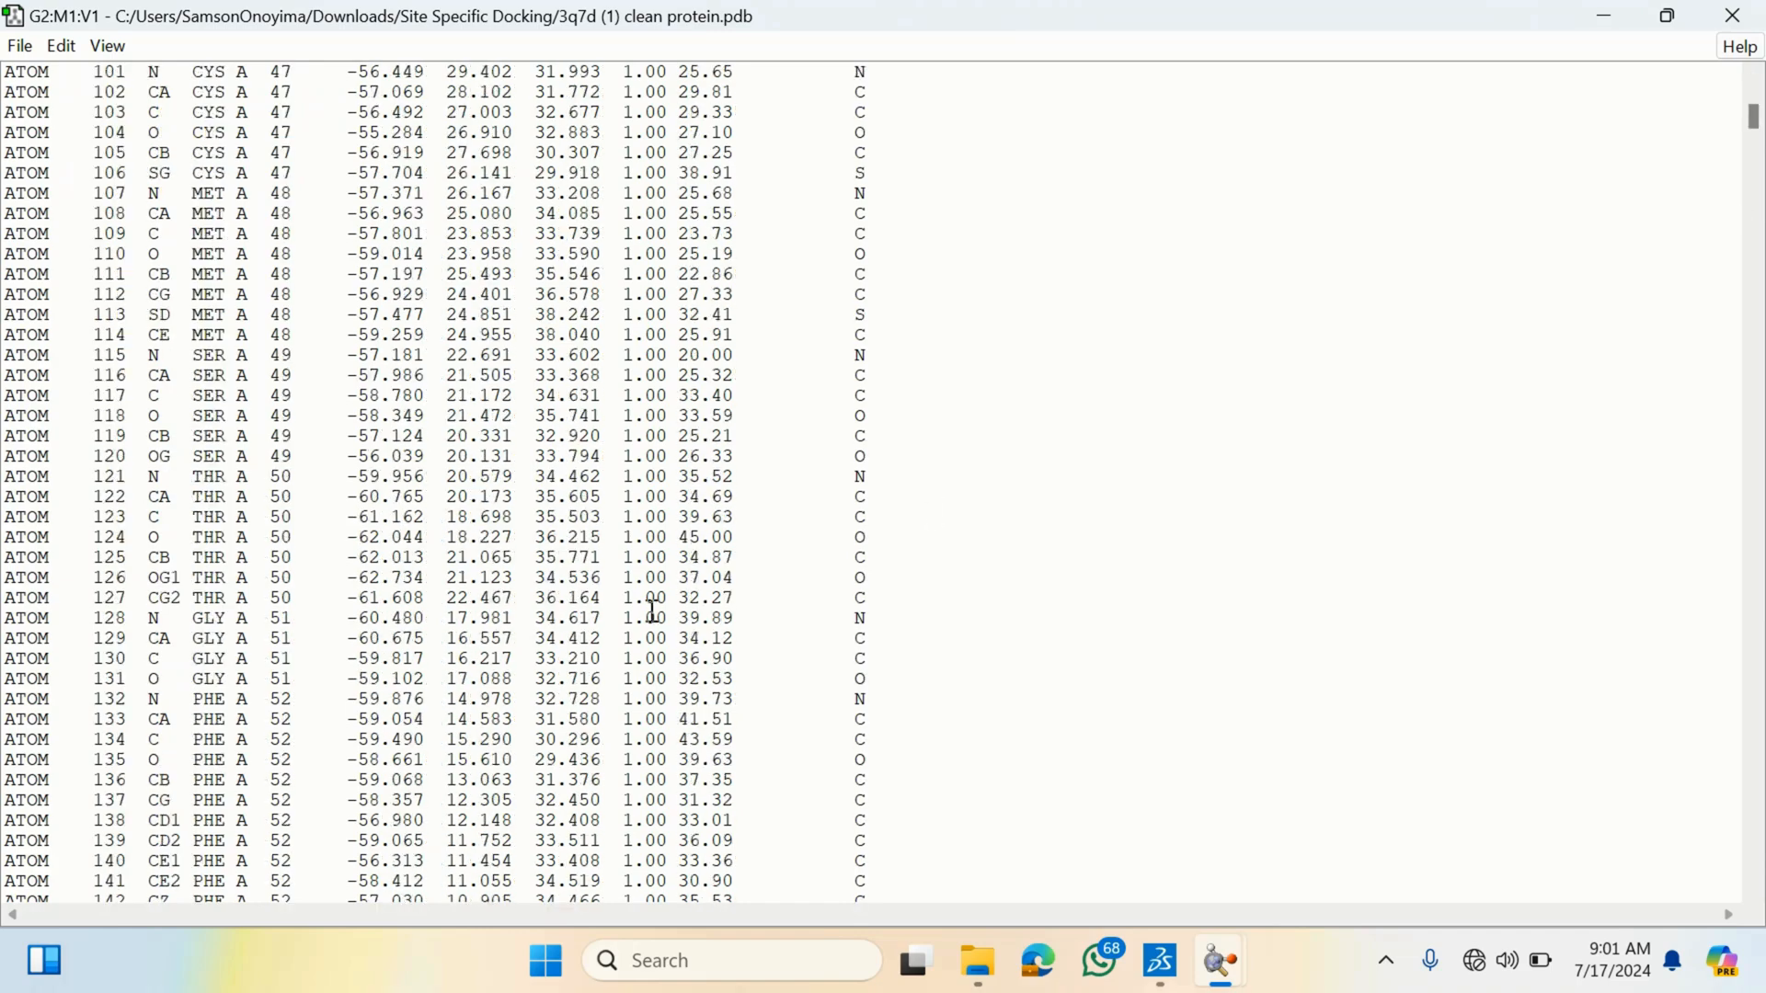
scroll(701, 552, down, 16)
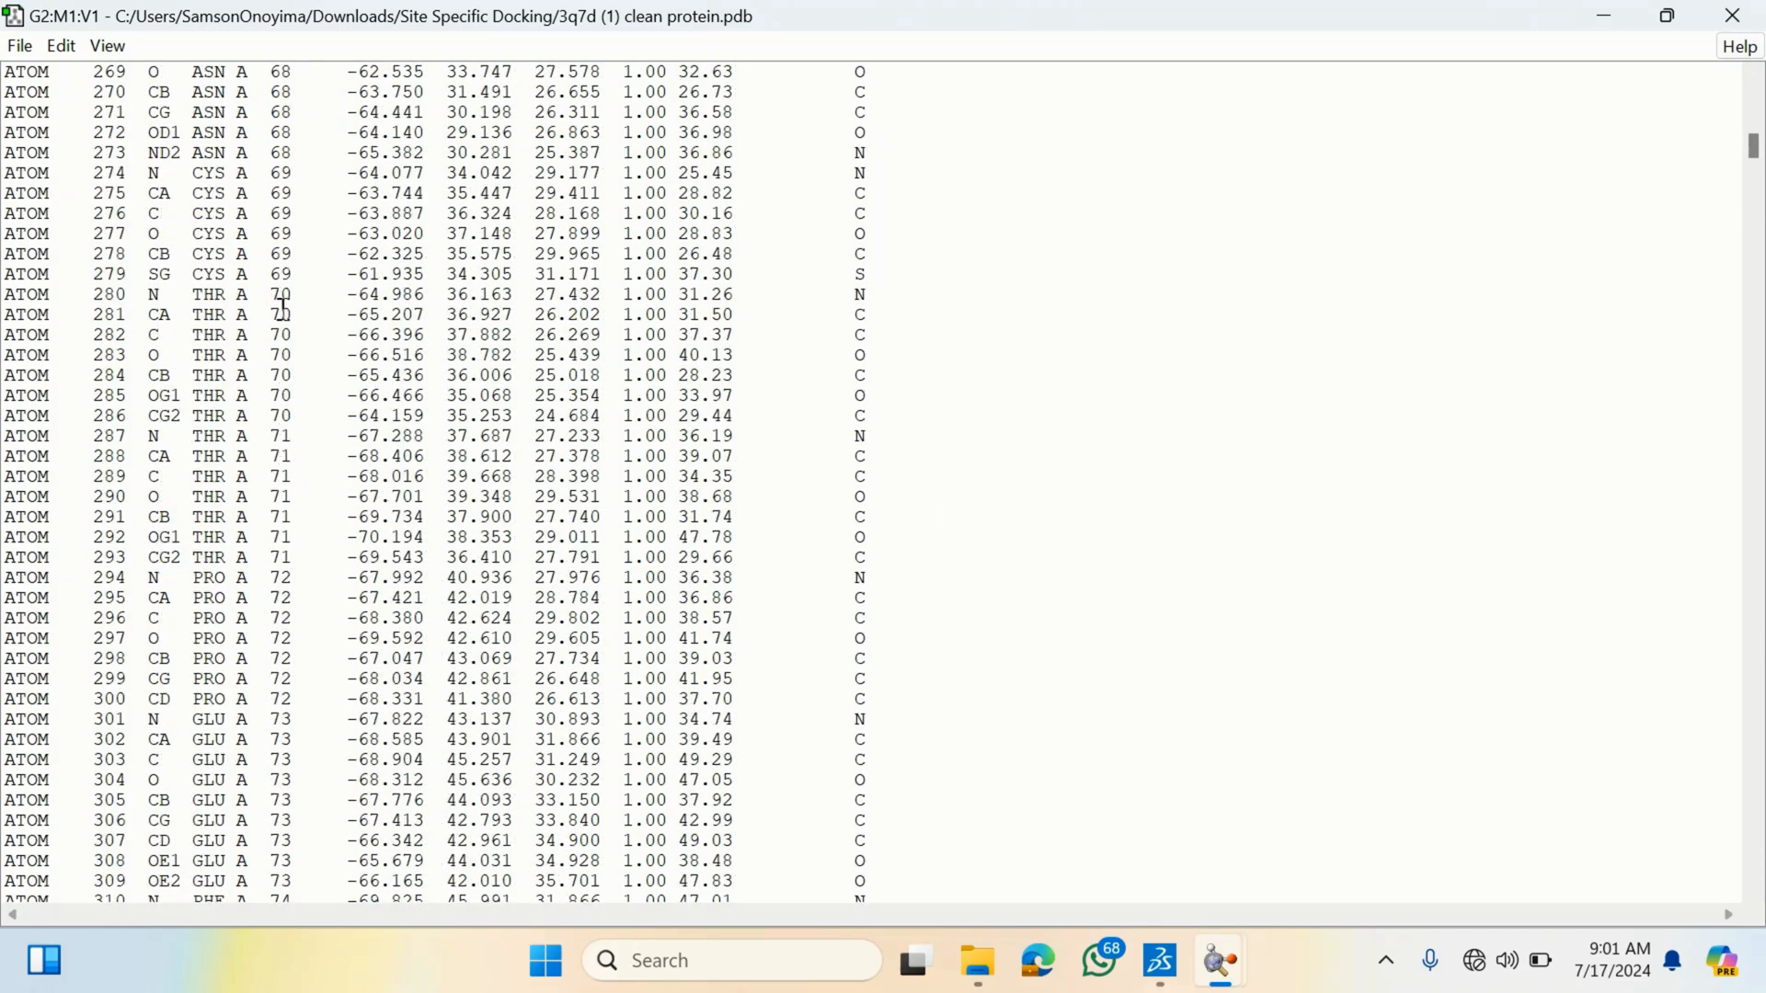
scroll(282, 448, down, 20)
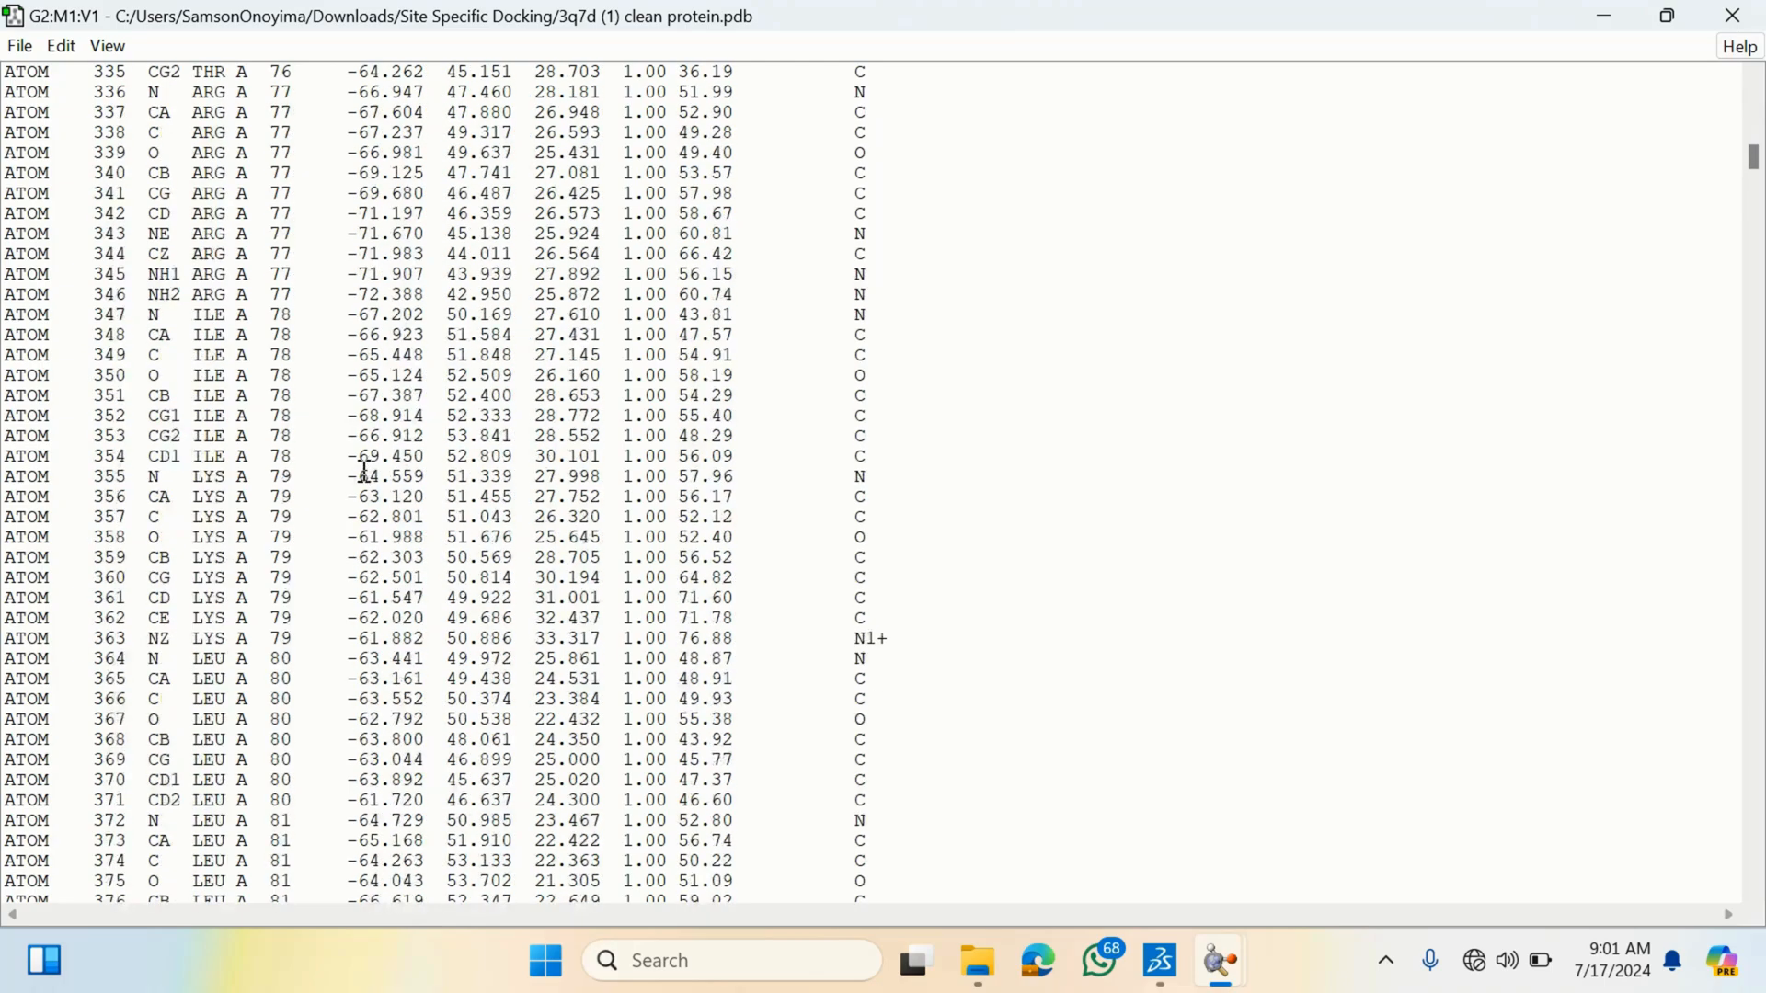
scroll(333, 507, down, 20)
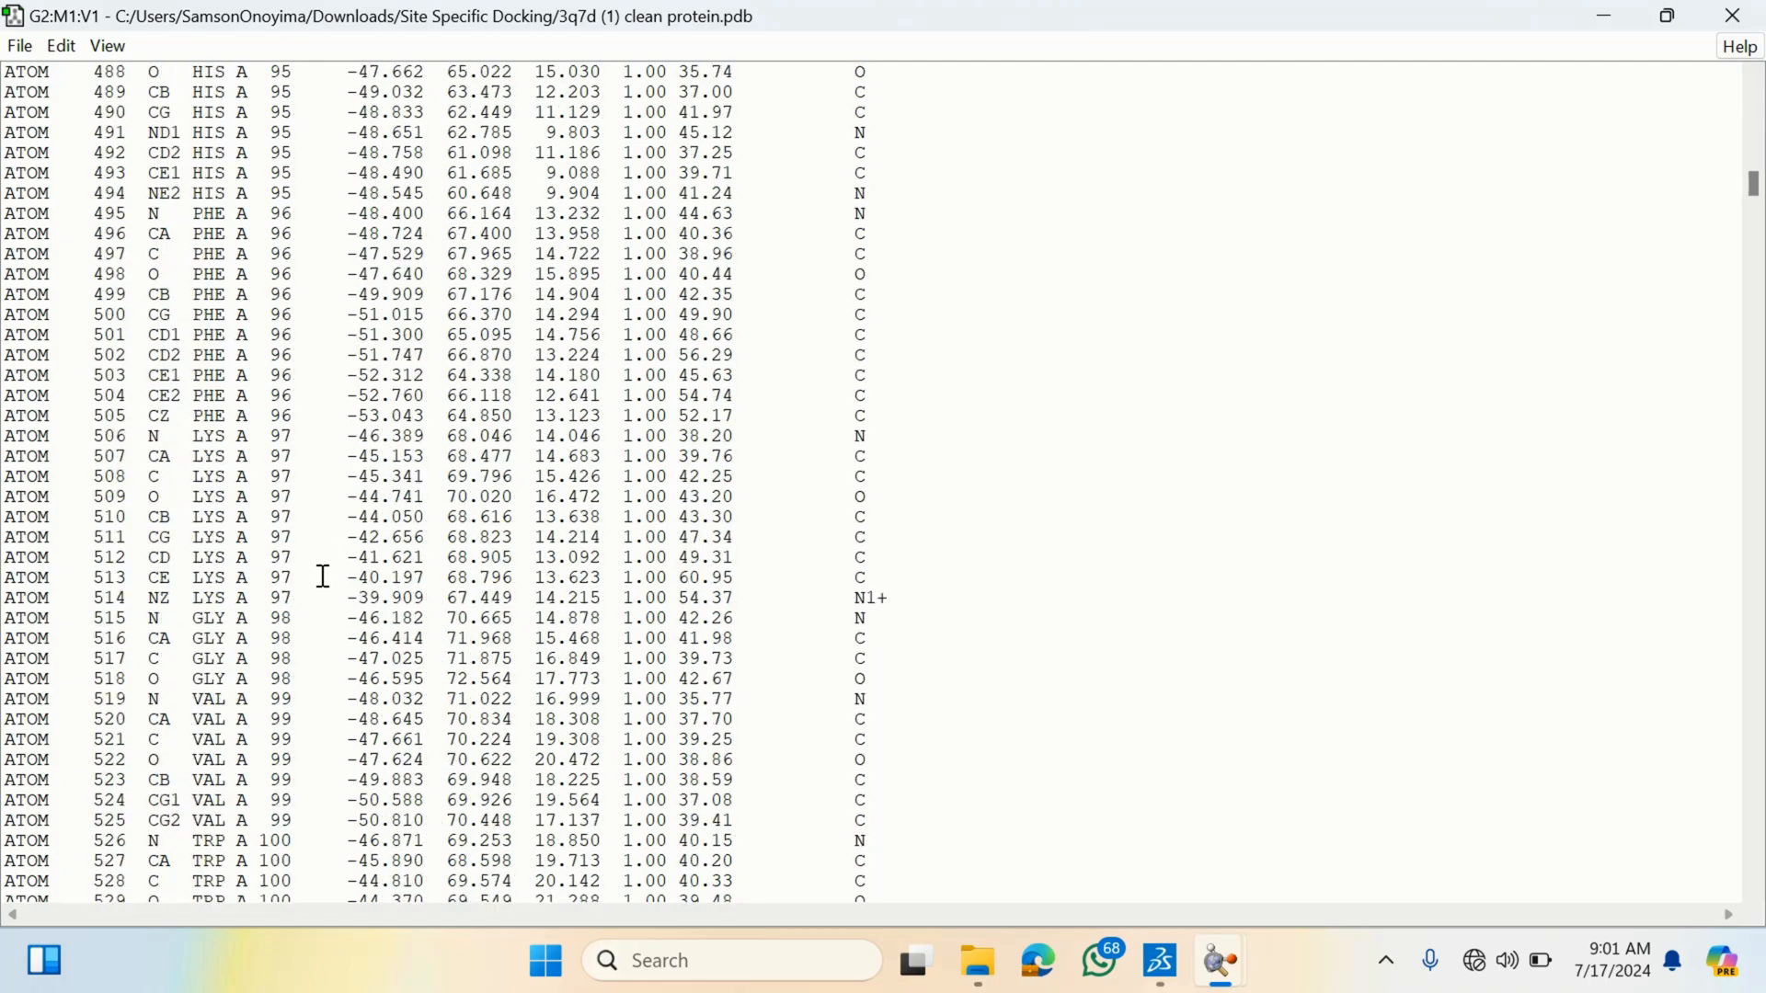
scroll(300, 593, down, 20)
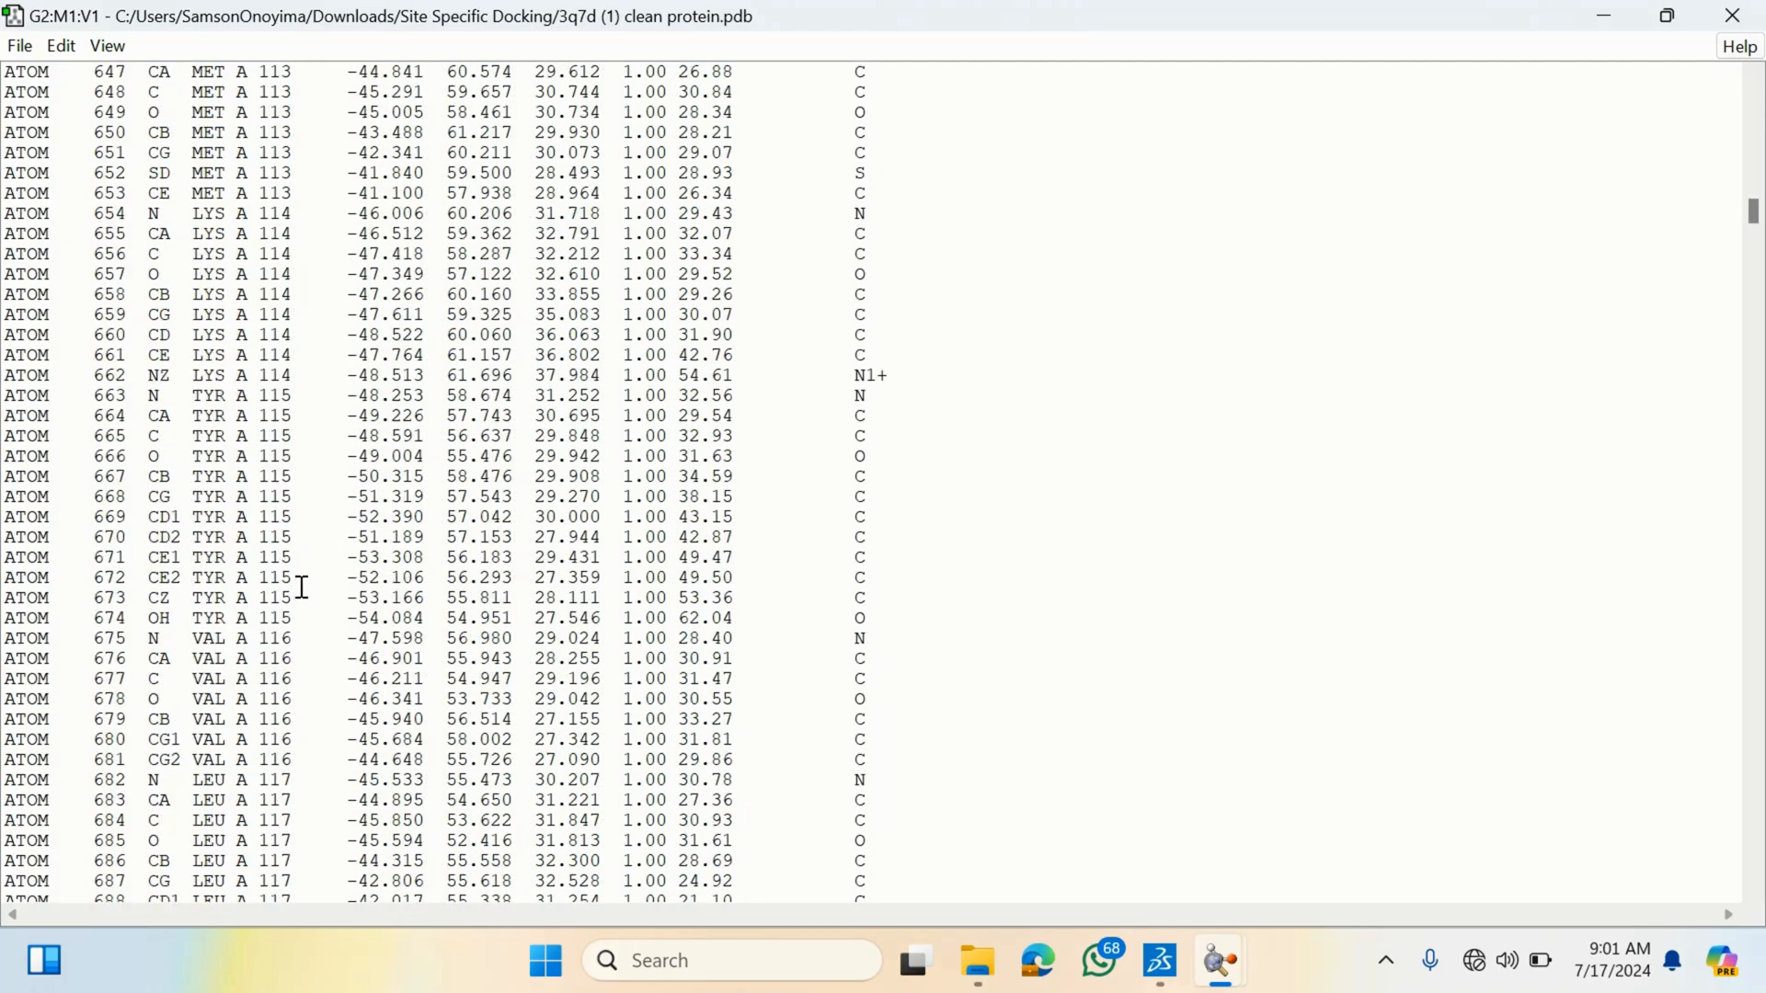
scroll(299, 593, down, 6)
scroll(307, 469, up, 4)
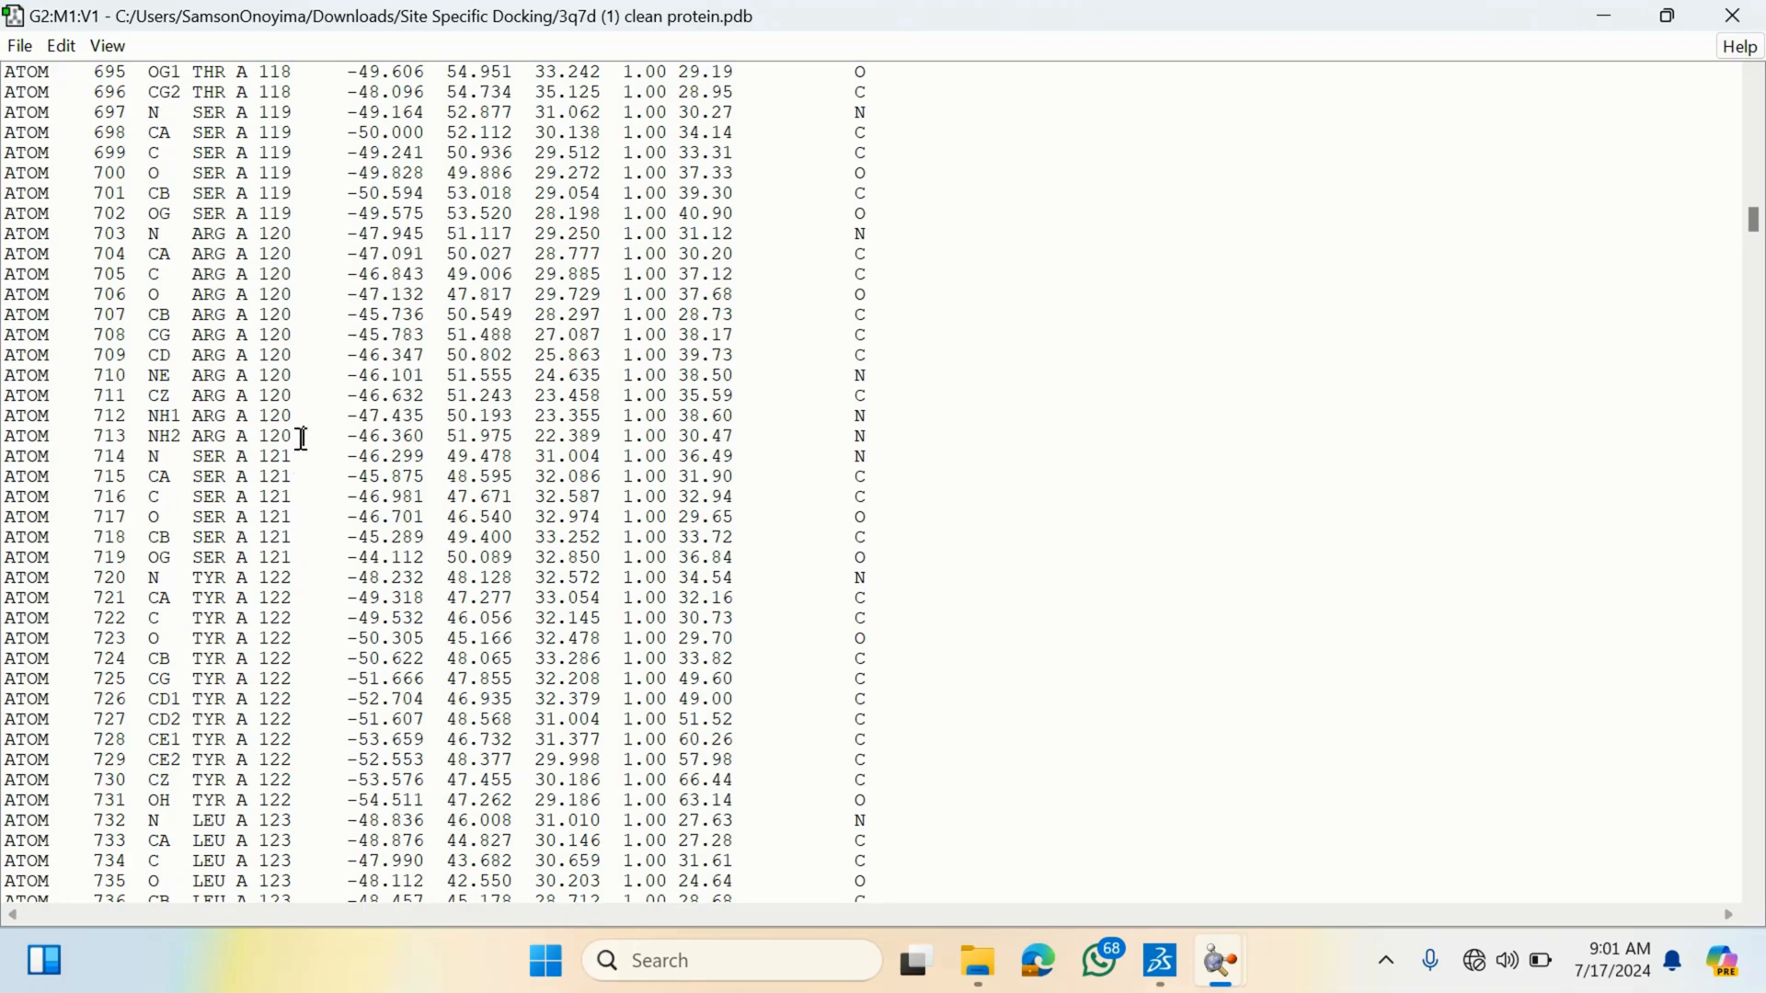
- Switch to Discovery Studio Visualizer, zoom into the binding region and pick an atom near the ligand site to identify its residue
drag(303, 438, 281, 237)
click(281, 237)
click(1181, 866)
click(1181, 864)
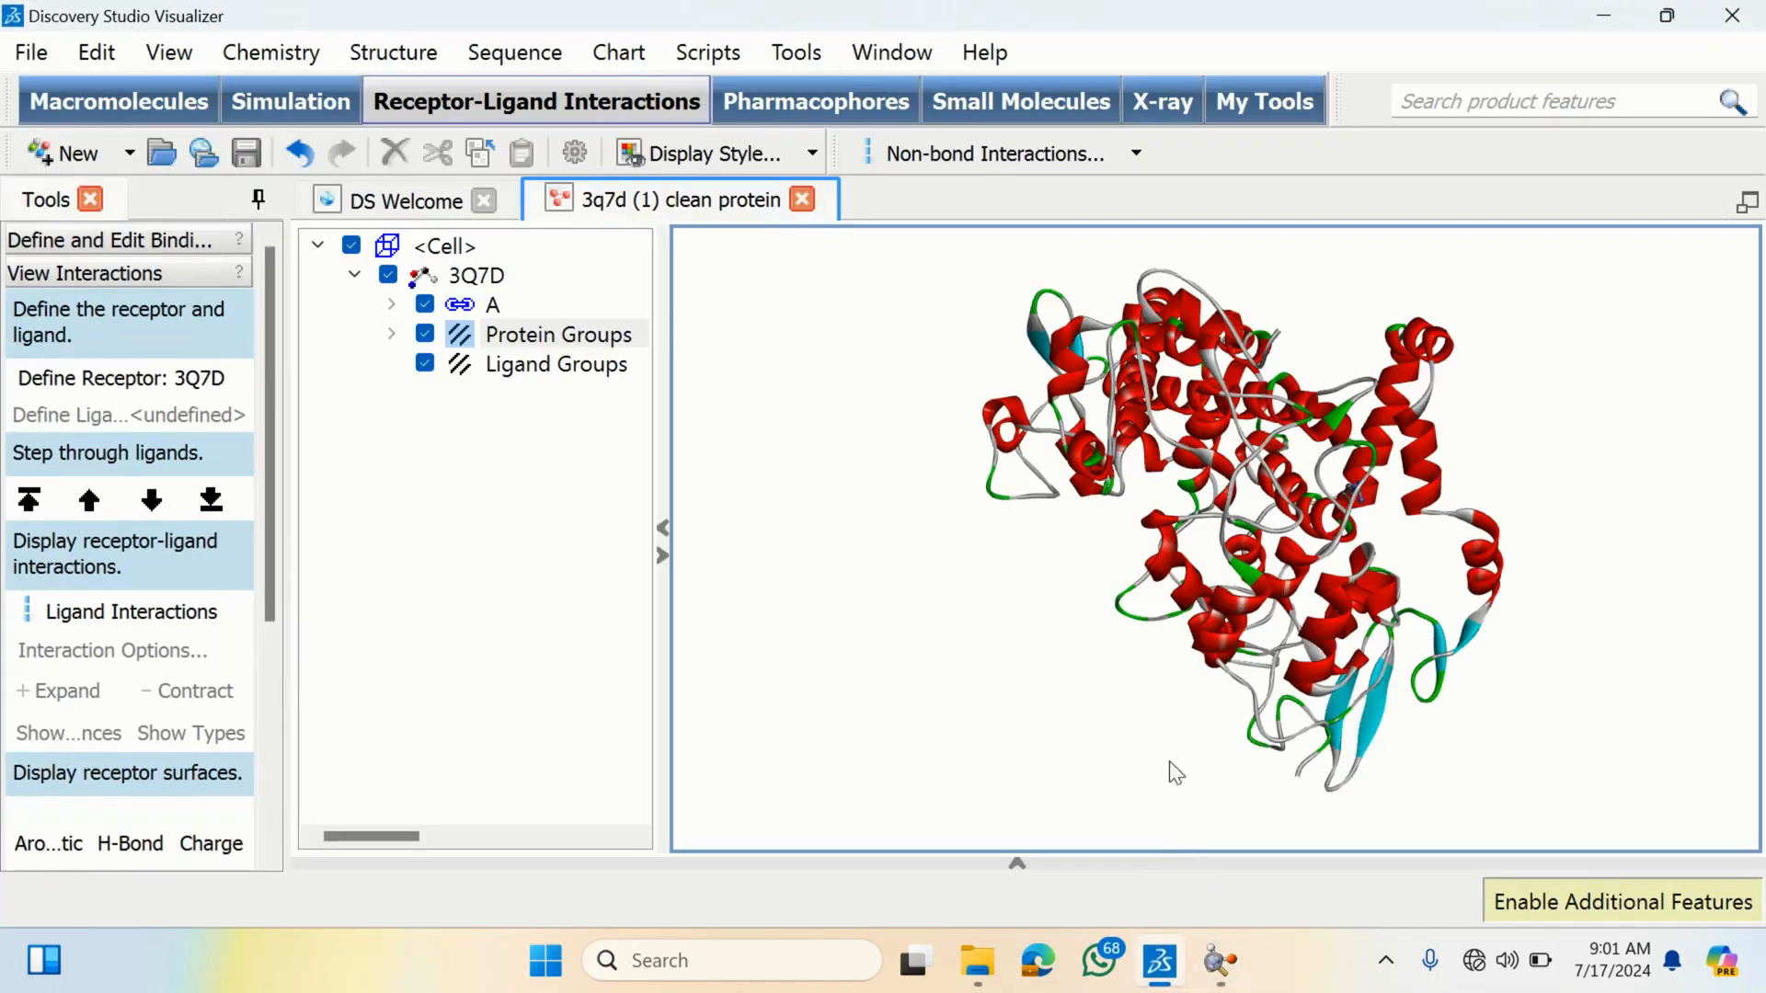
right_click(1369, 541)
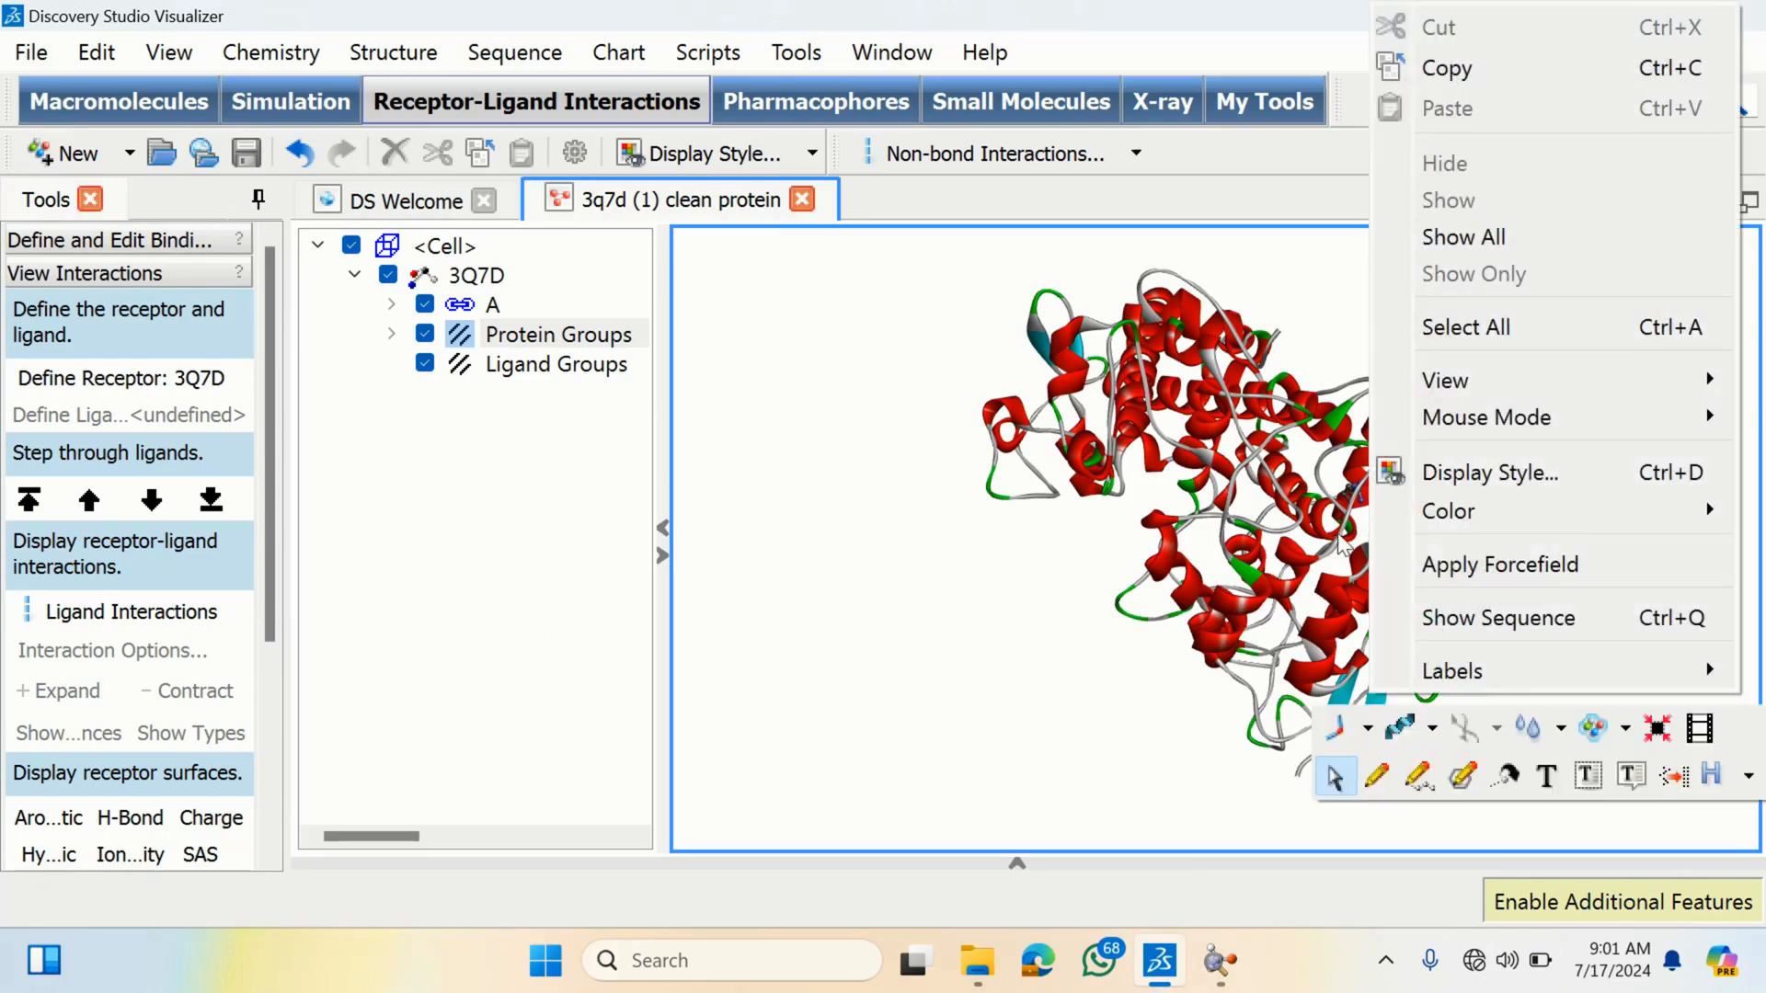
click(1009, 545)
scroll(1012, 545, up, 4)
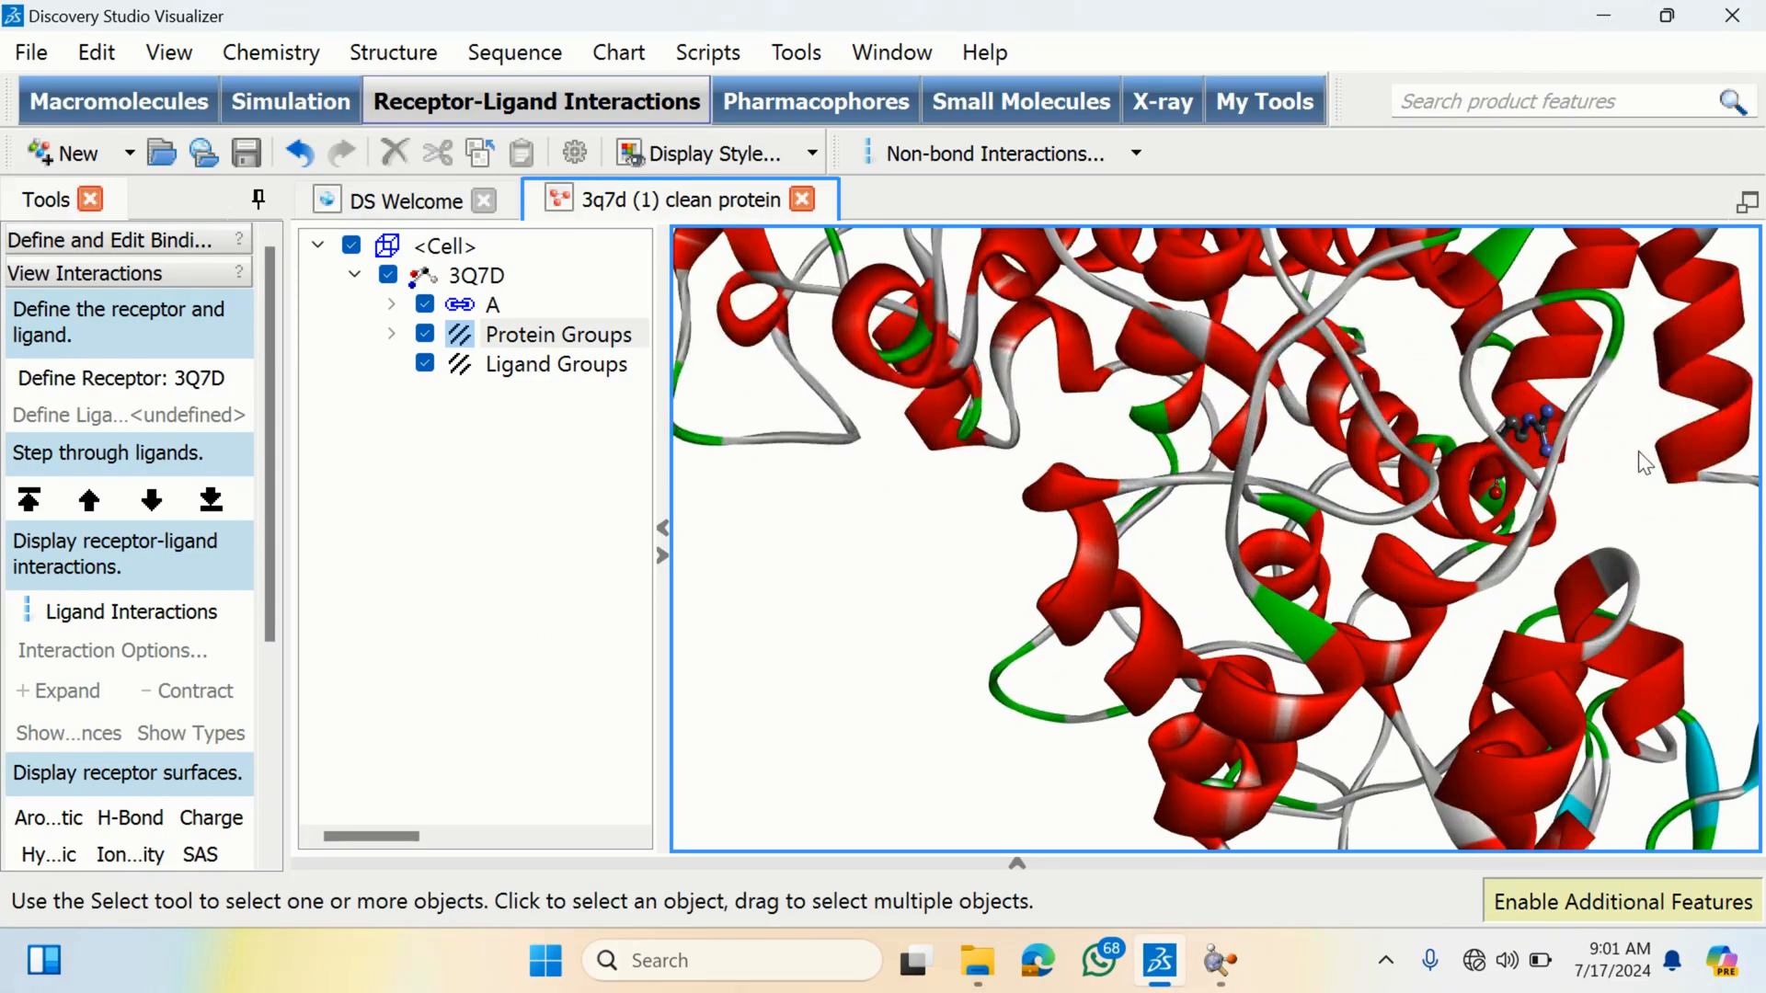
click(1554, 465)
right_drag(1616, 429, 1541, 453)
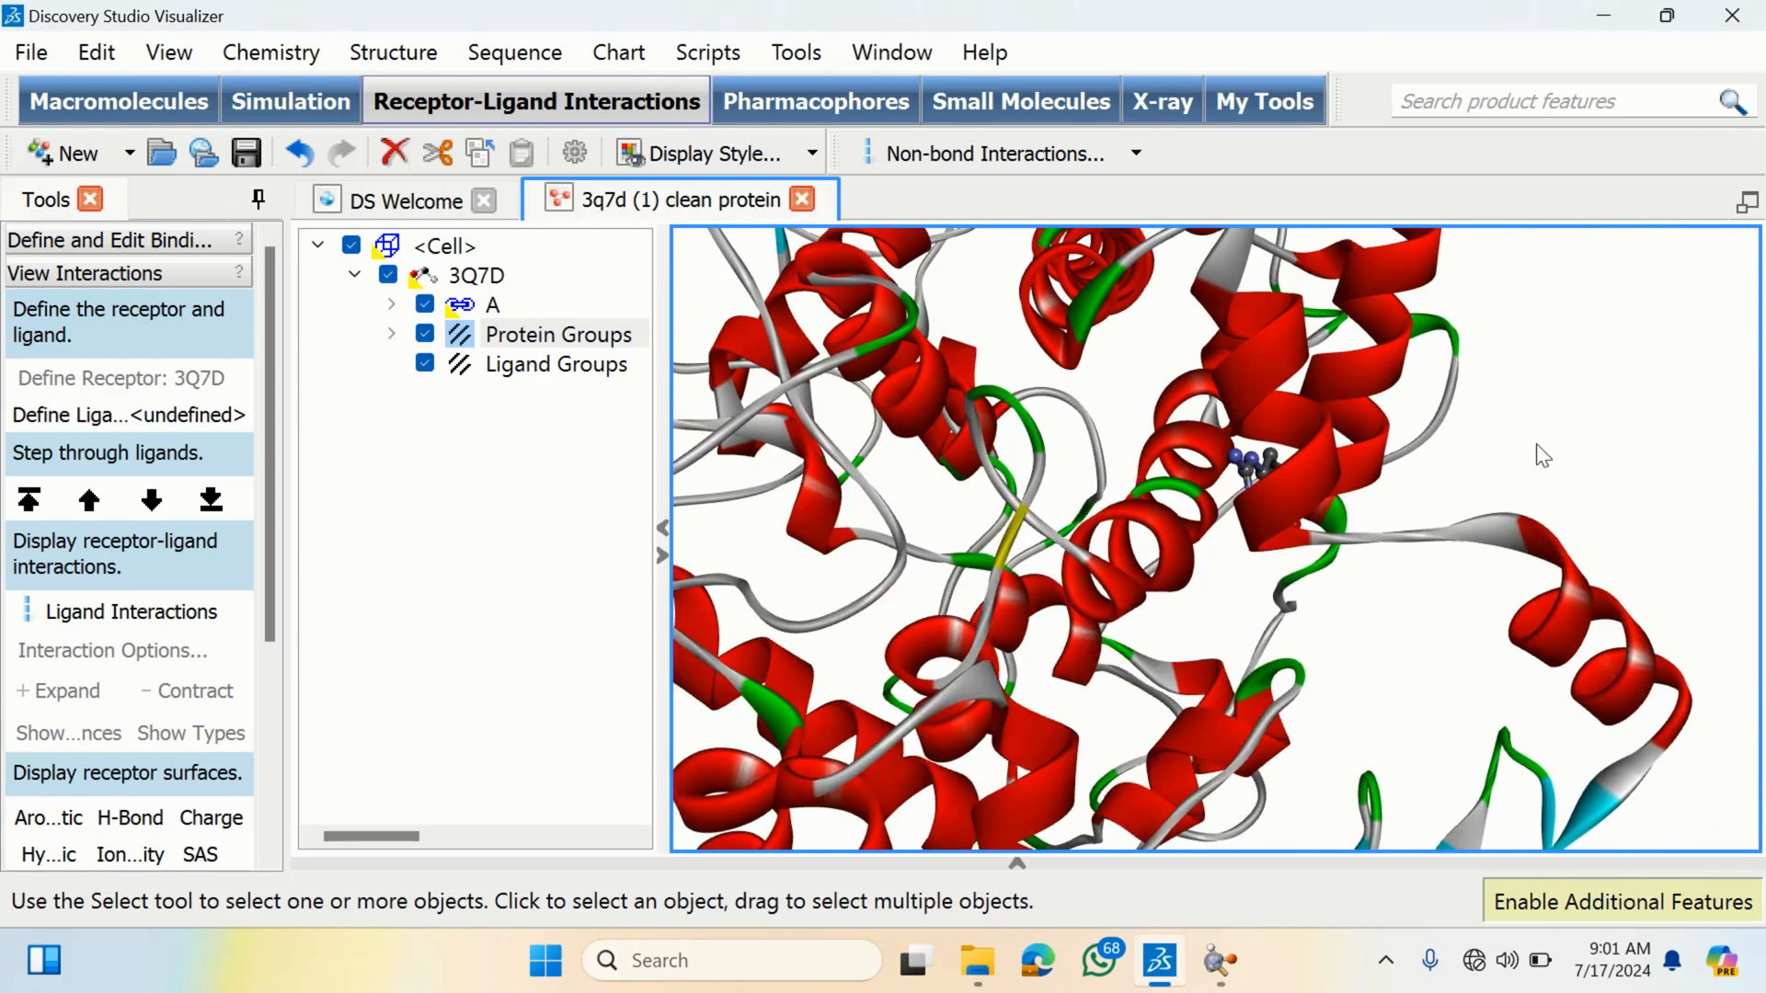
click(1238, 460)
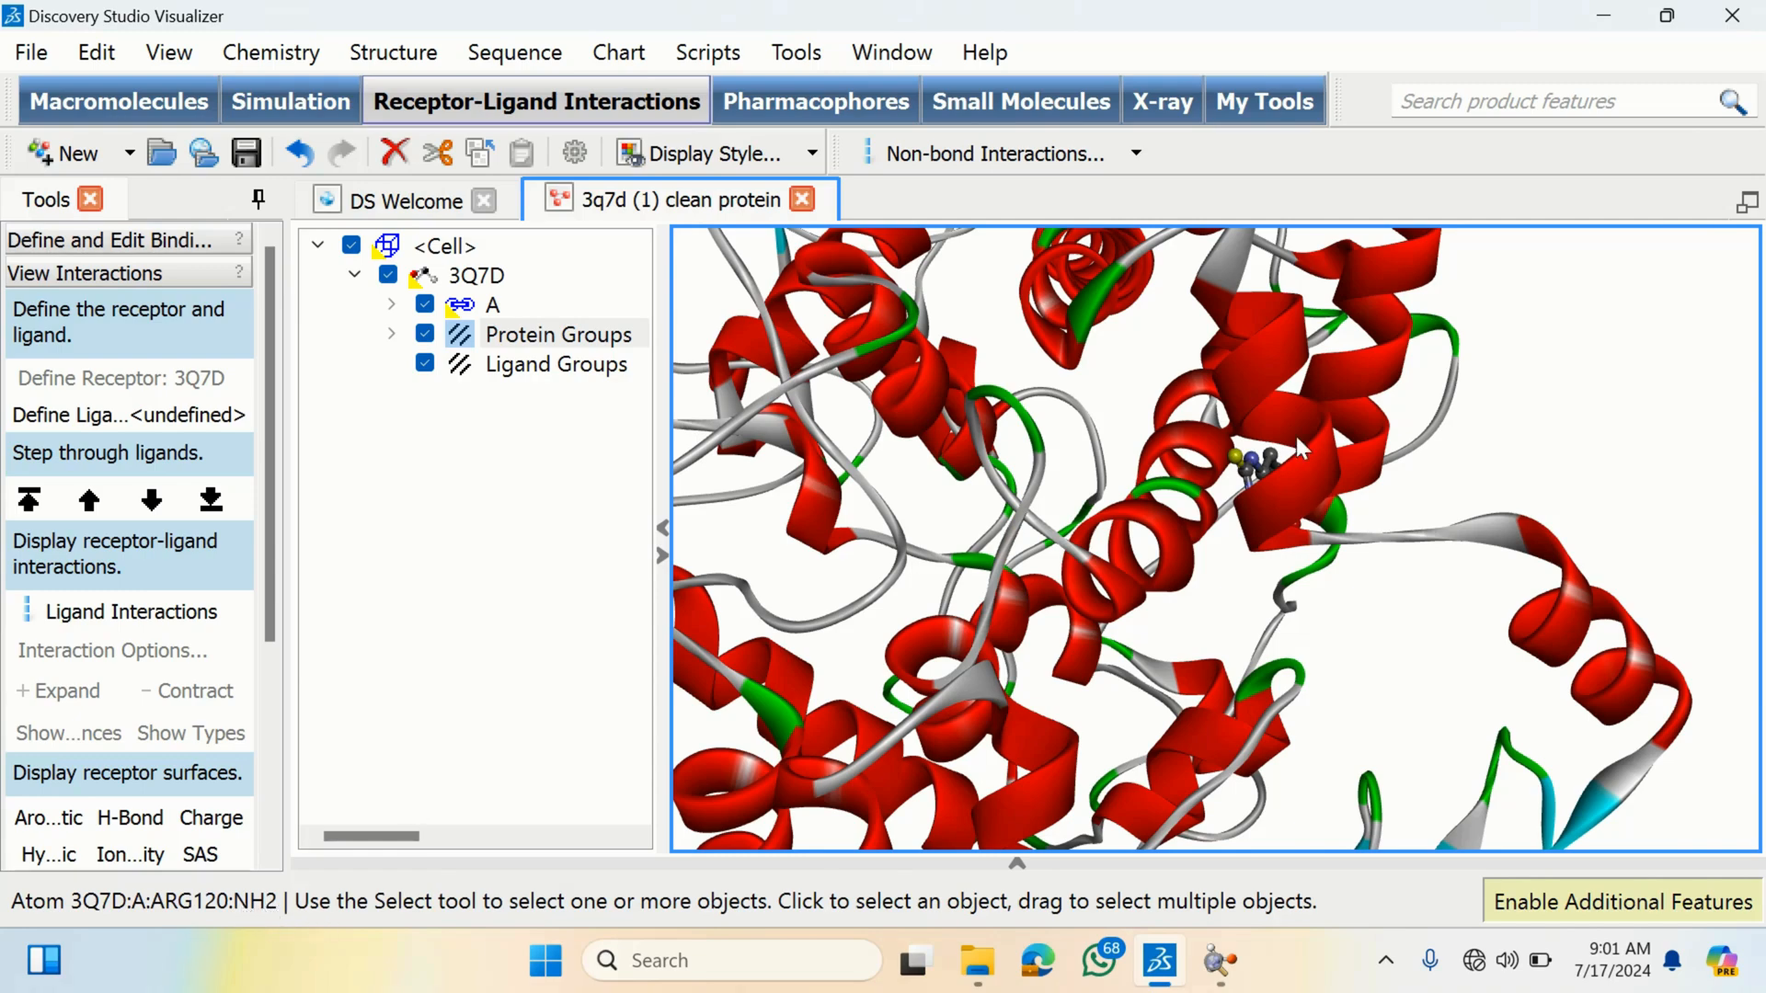
click(1603, 16)
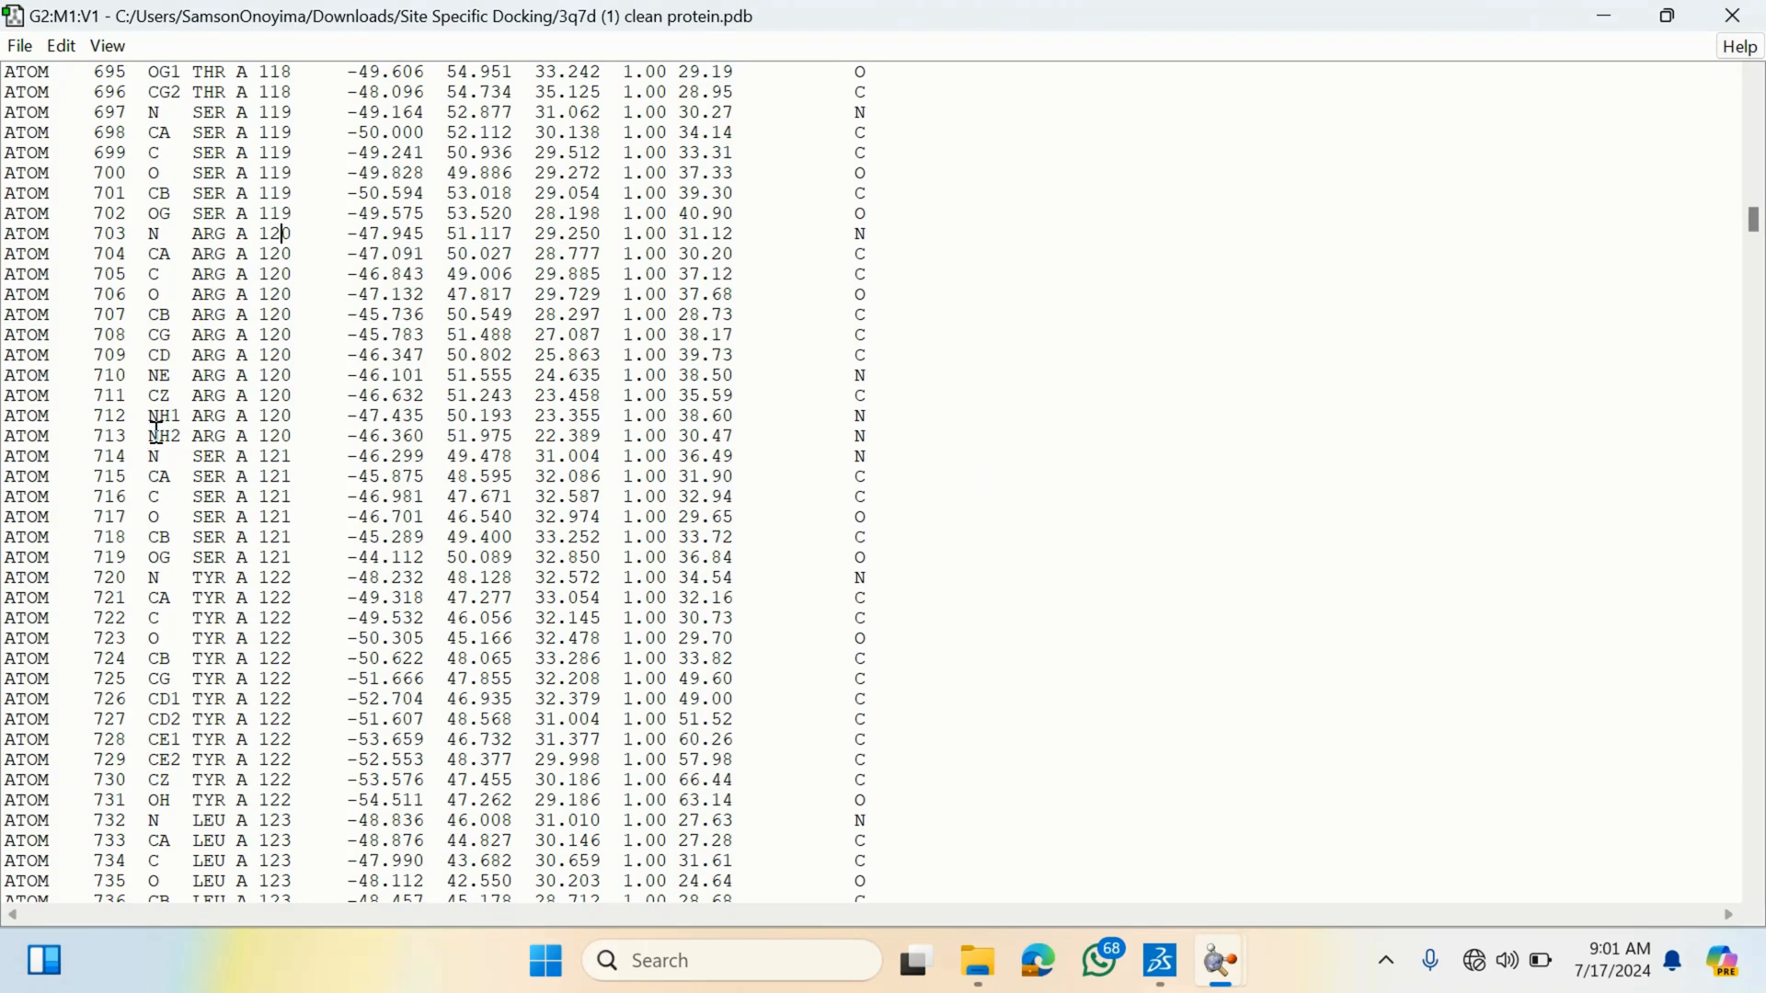
- Highlight the ARG A 120 NH2 atom record in the PDB text to read its coordinates
drag(151, 445, 185, 443)
click(150, 432)
drag(149, 432, 605, 440)
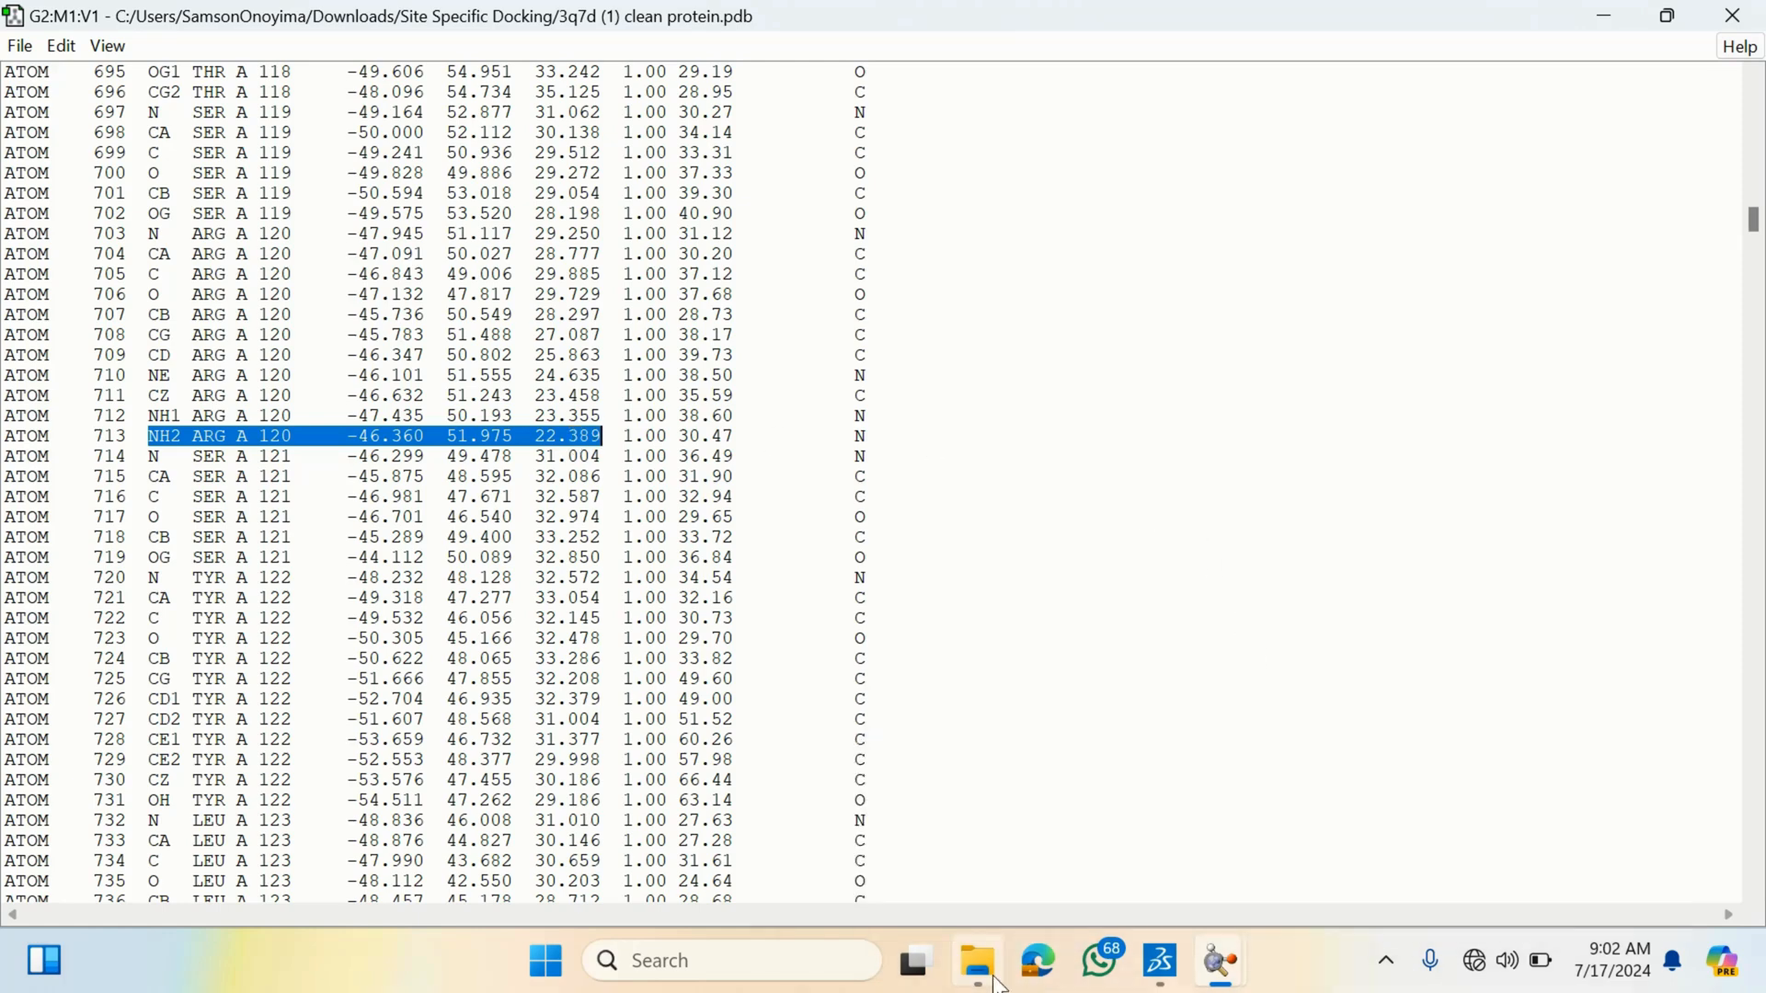
- Browse the Downloads folders in File Explorer, including the Tutorial class folder, for earlier docking files
mouse_move(997, 982)
click(991, 864)
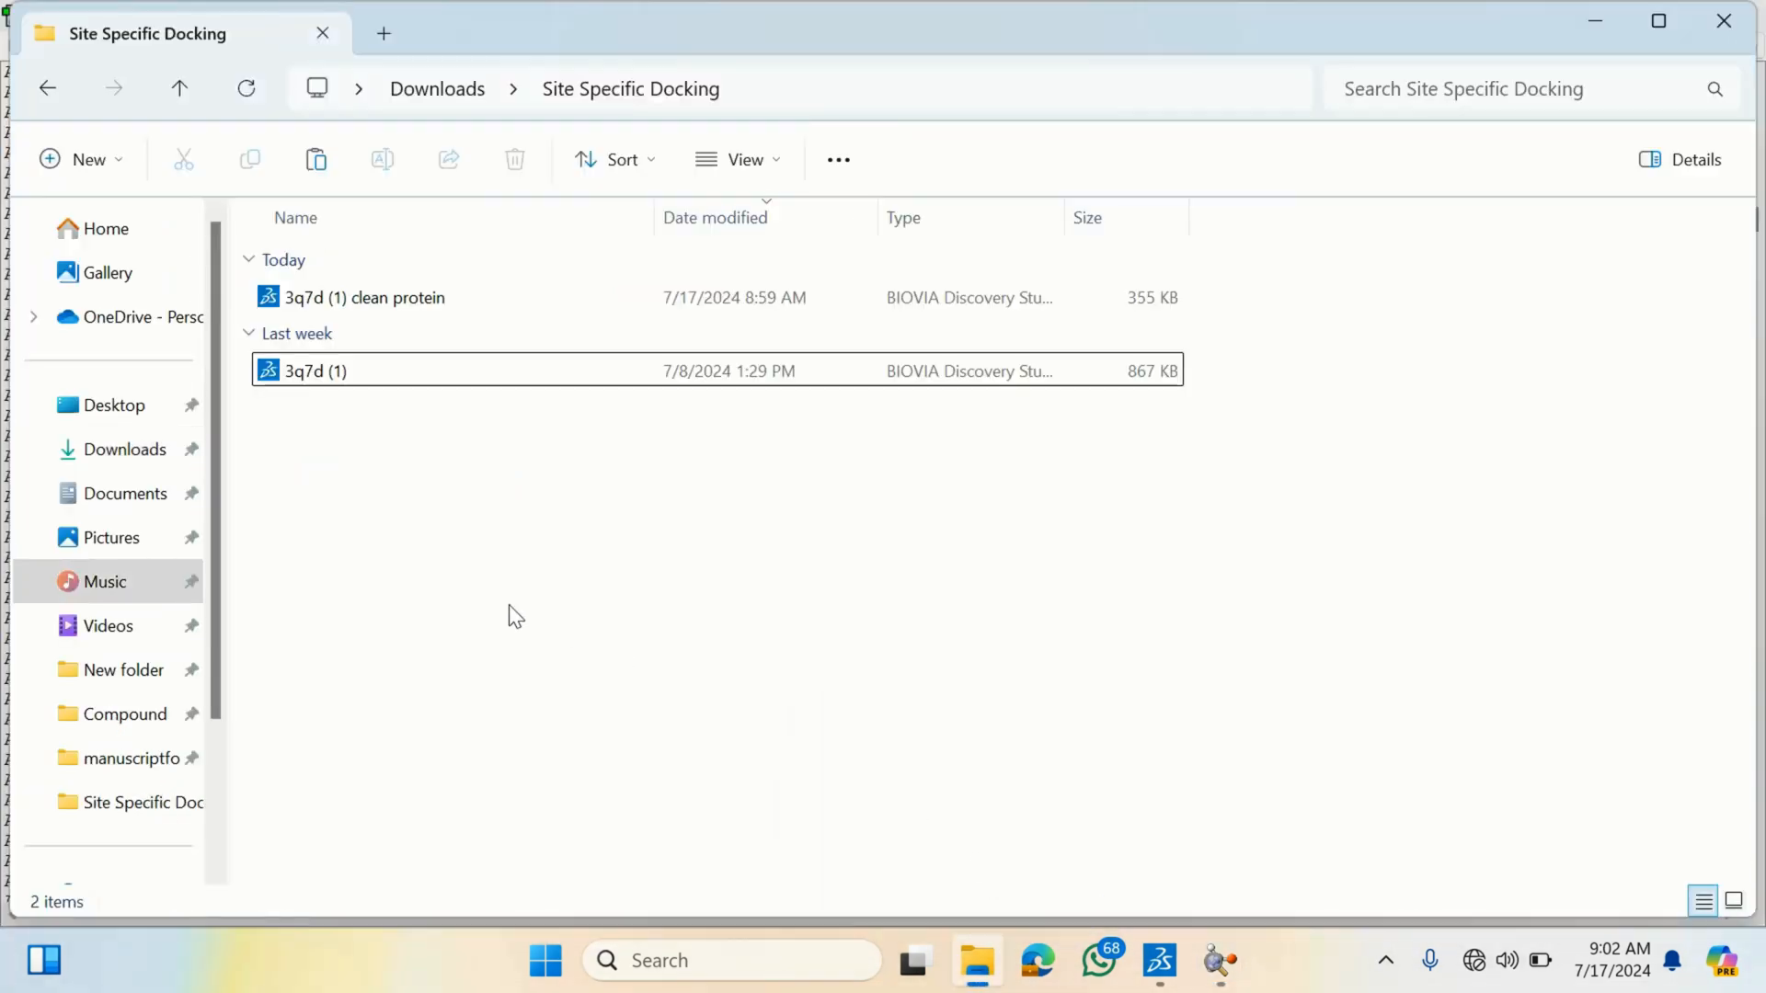
click(450, 101)
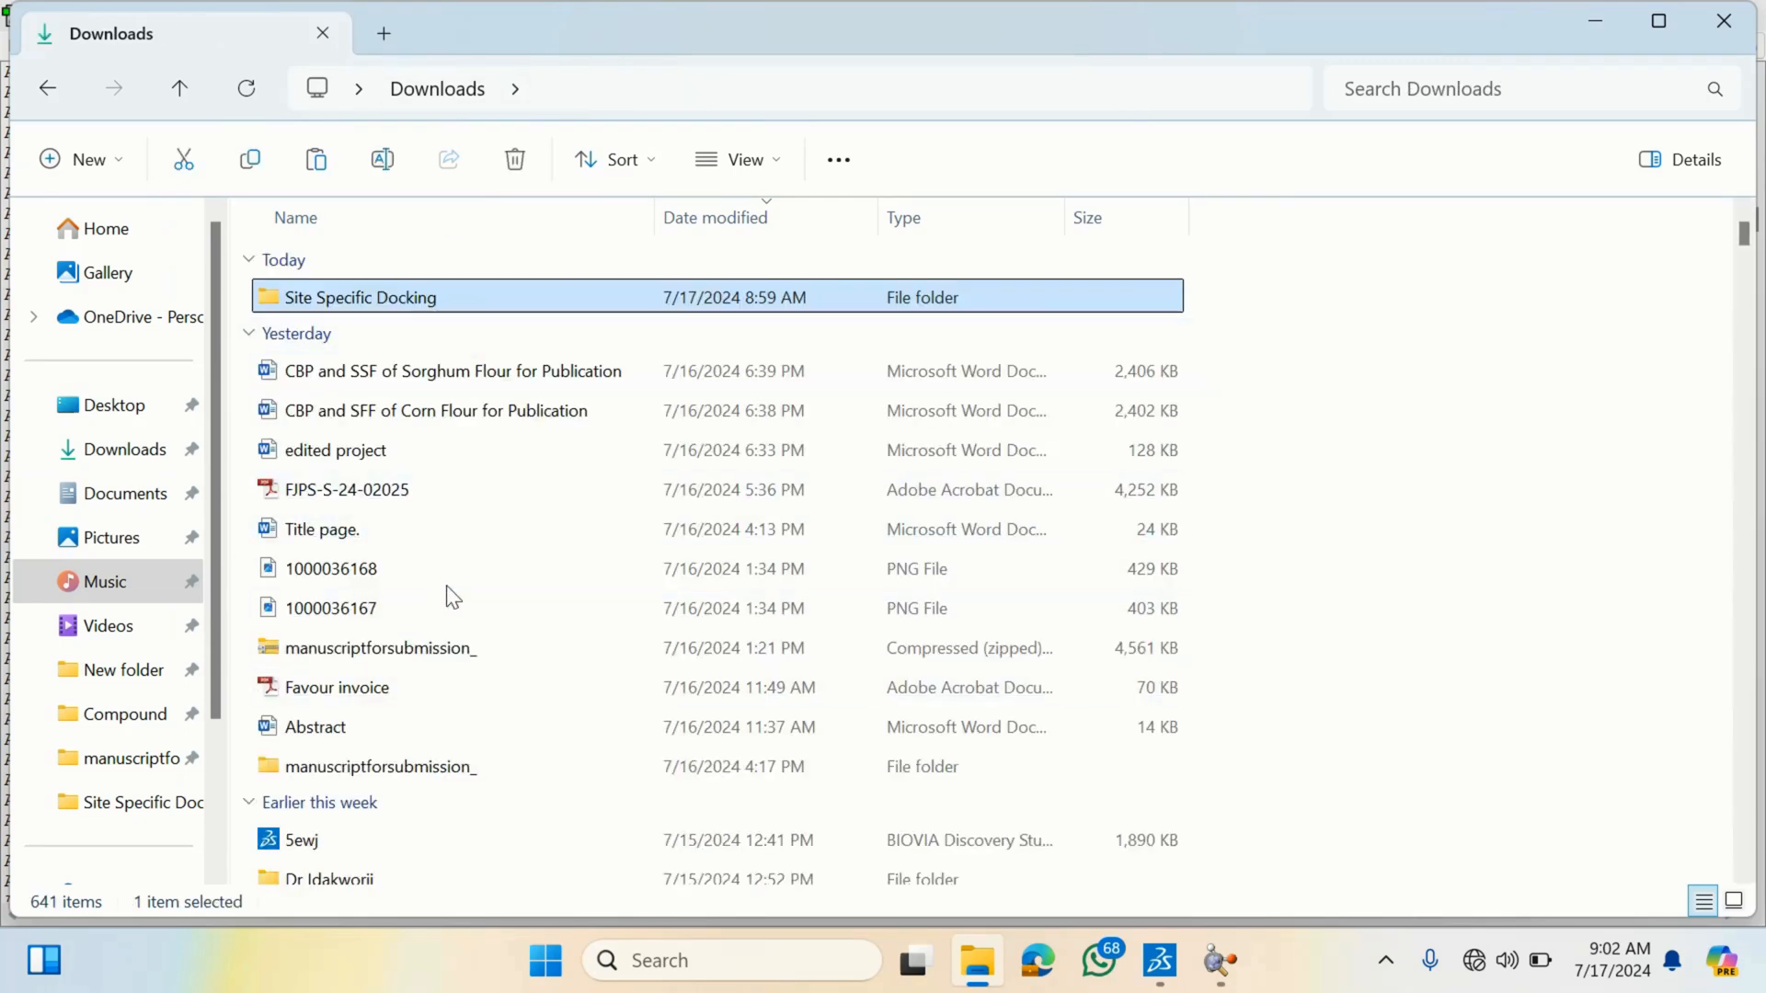
scroll(451, 596, down, 11)
click(499, 705)
scroll(501, 699, down, 1)
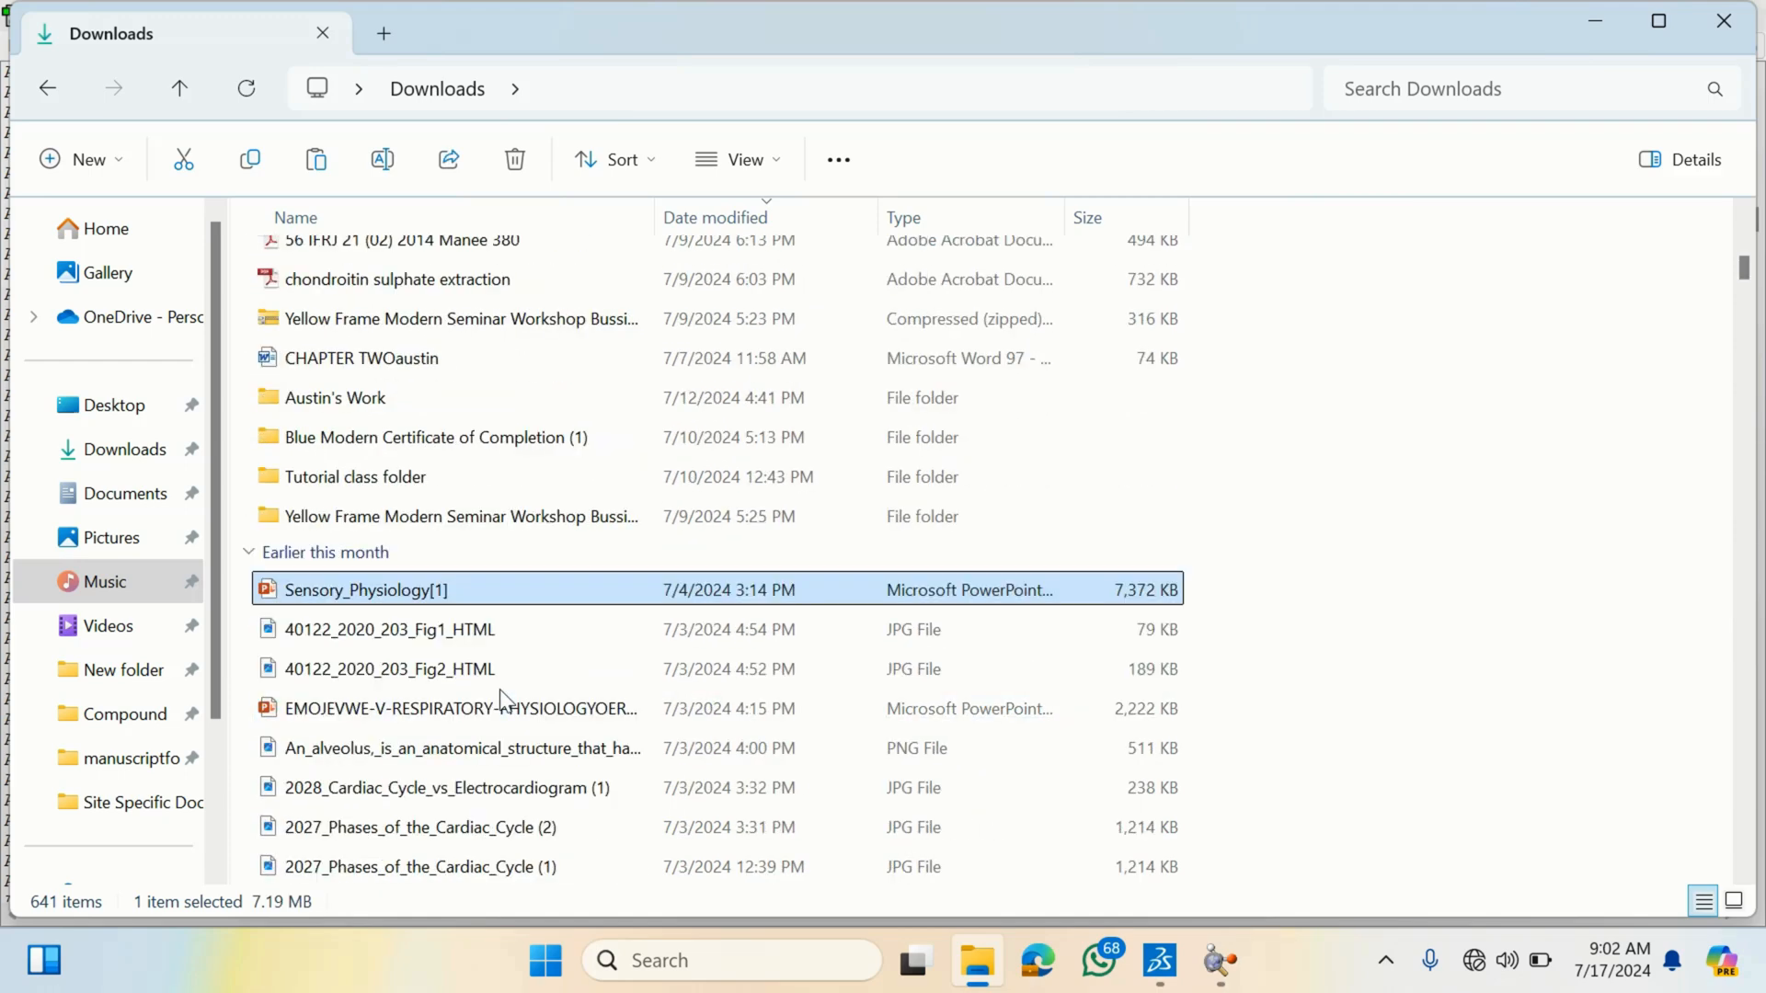
double_click(471, 487)
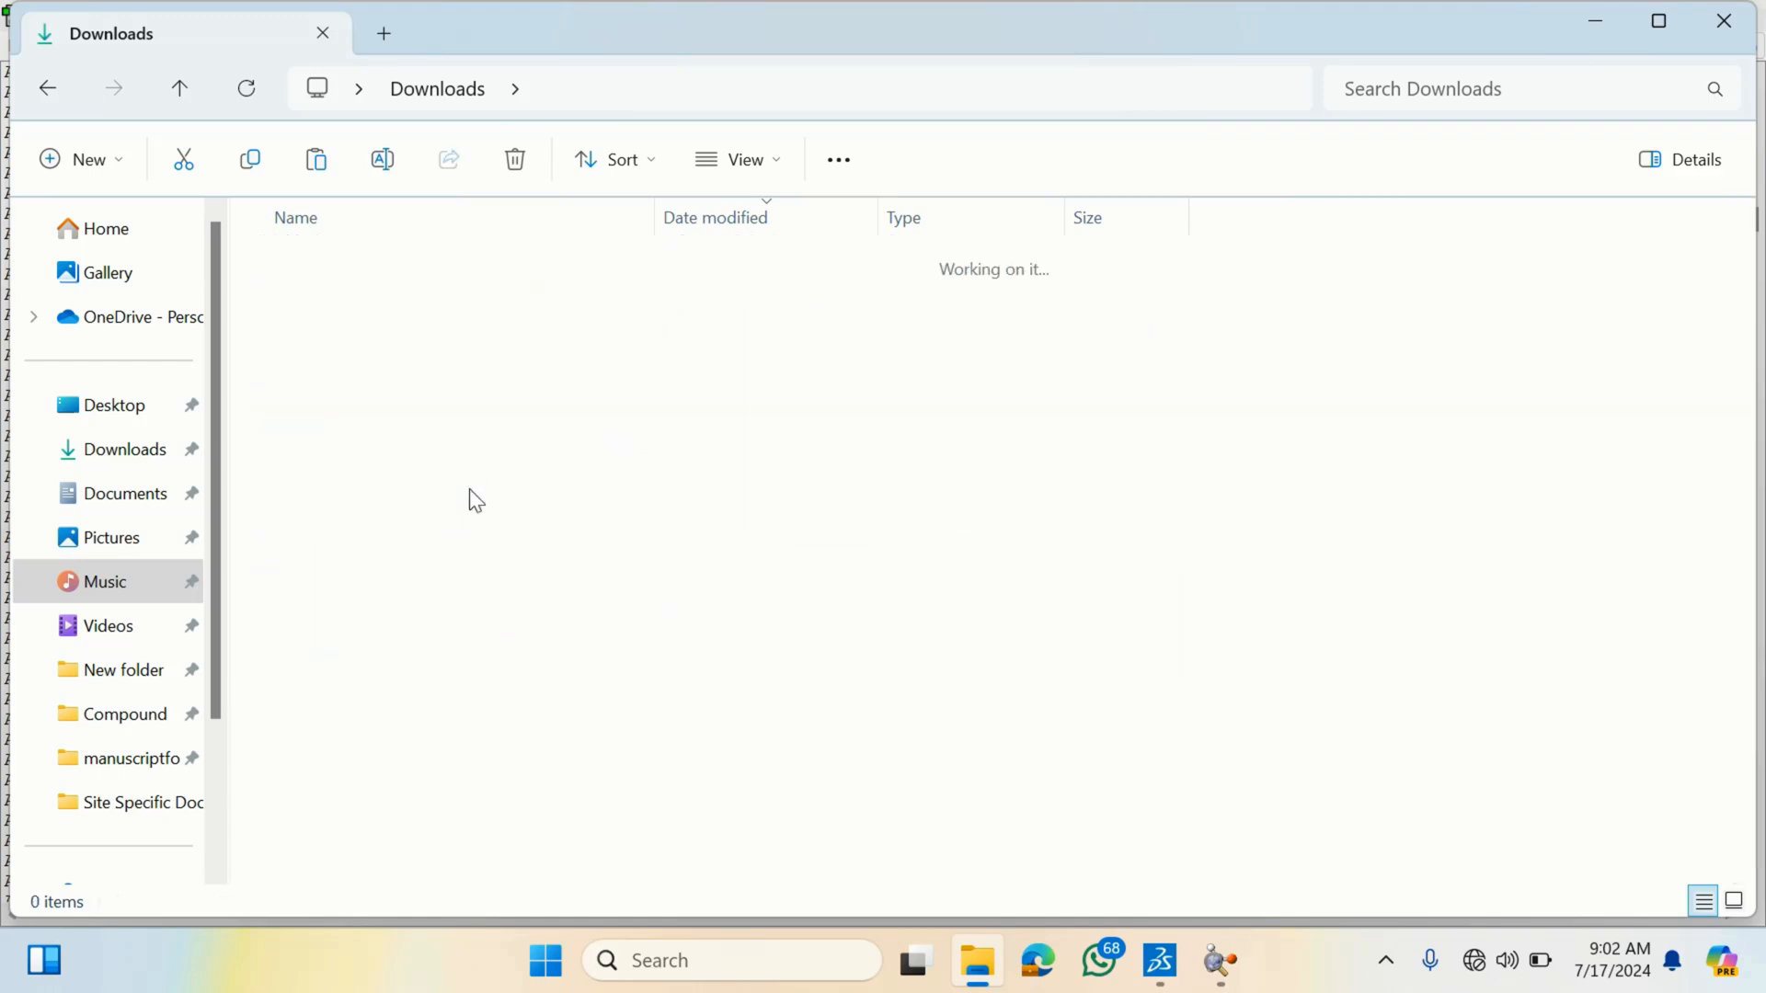
click(425, 616)
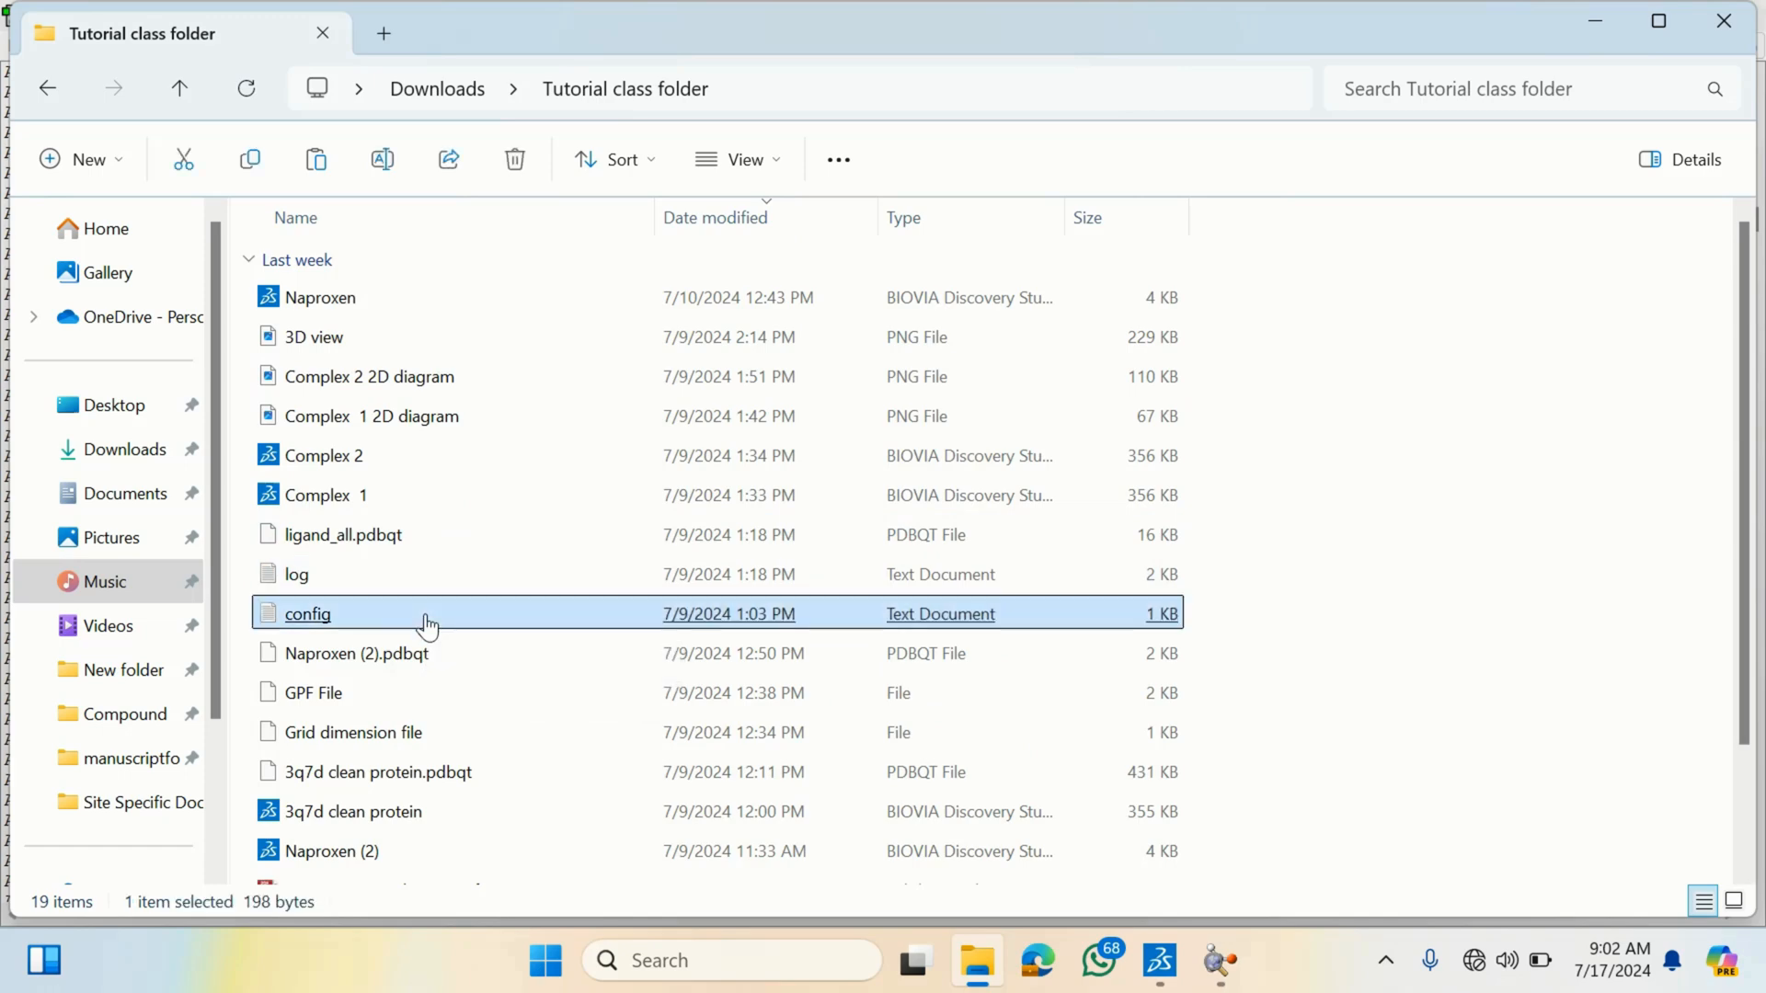
click(130, 449)
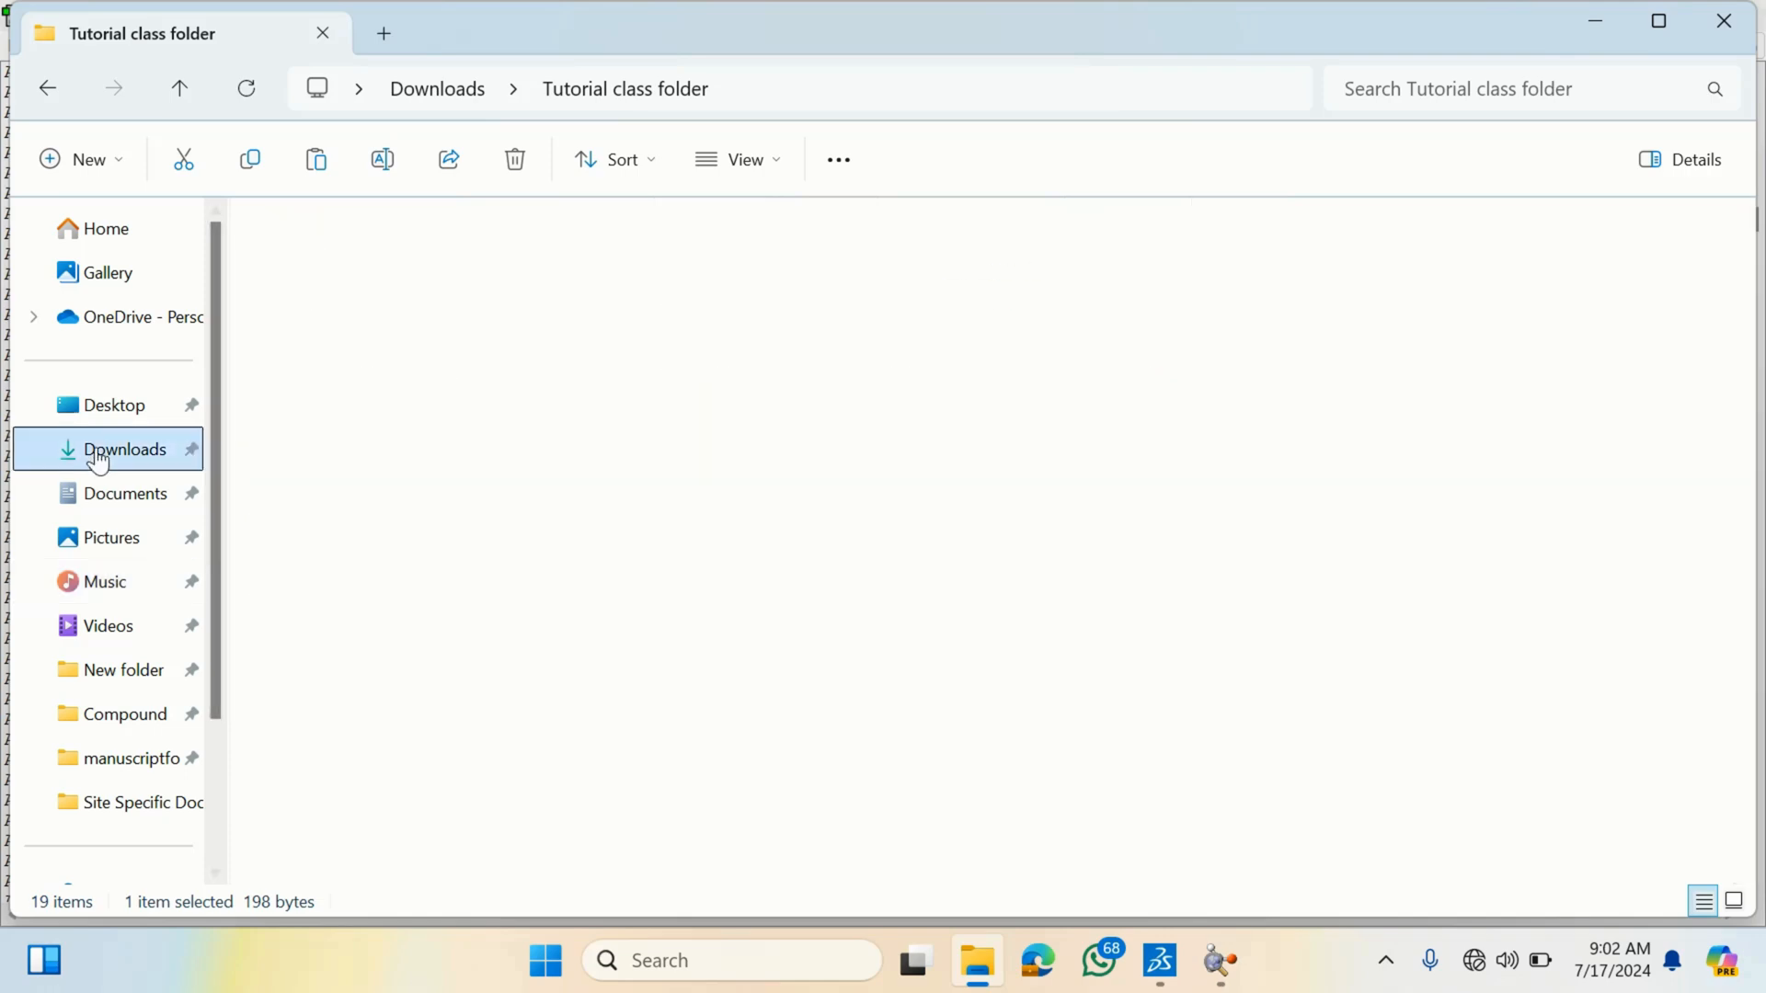
scroll(1388, 559, up, 10)
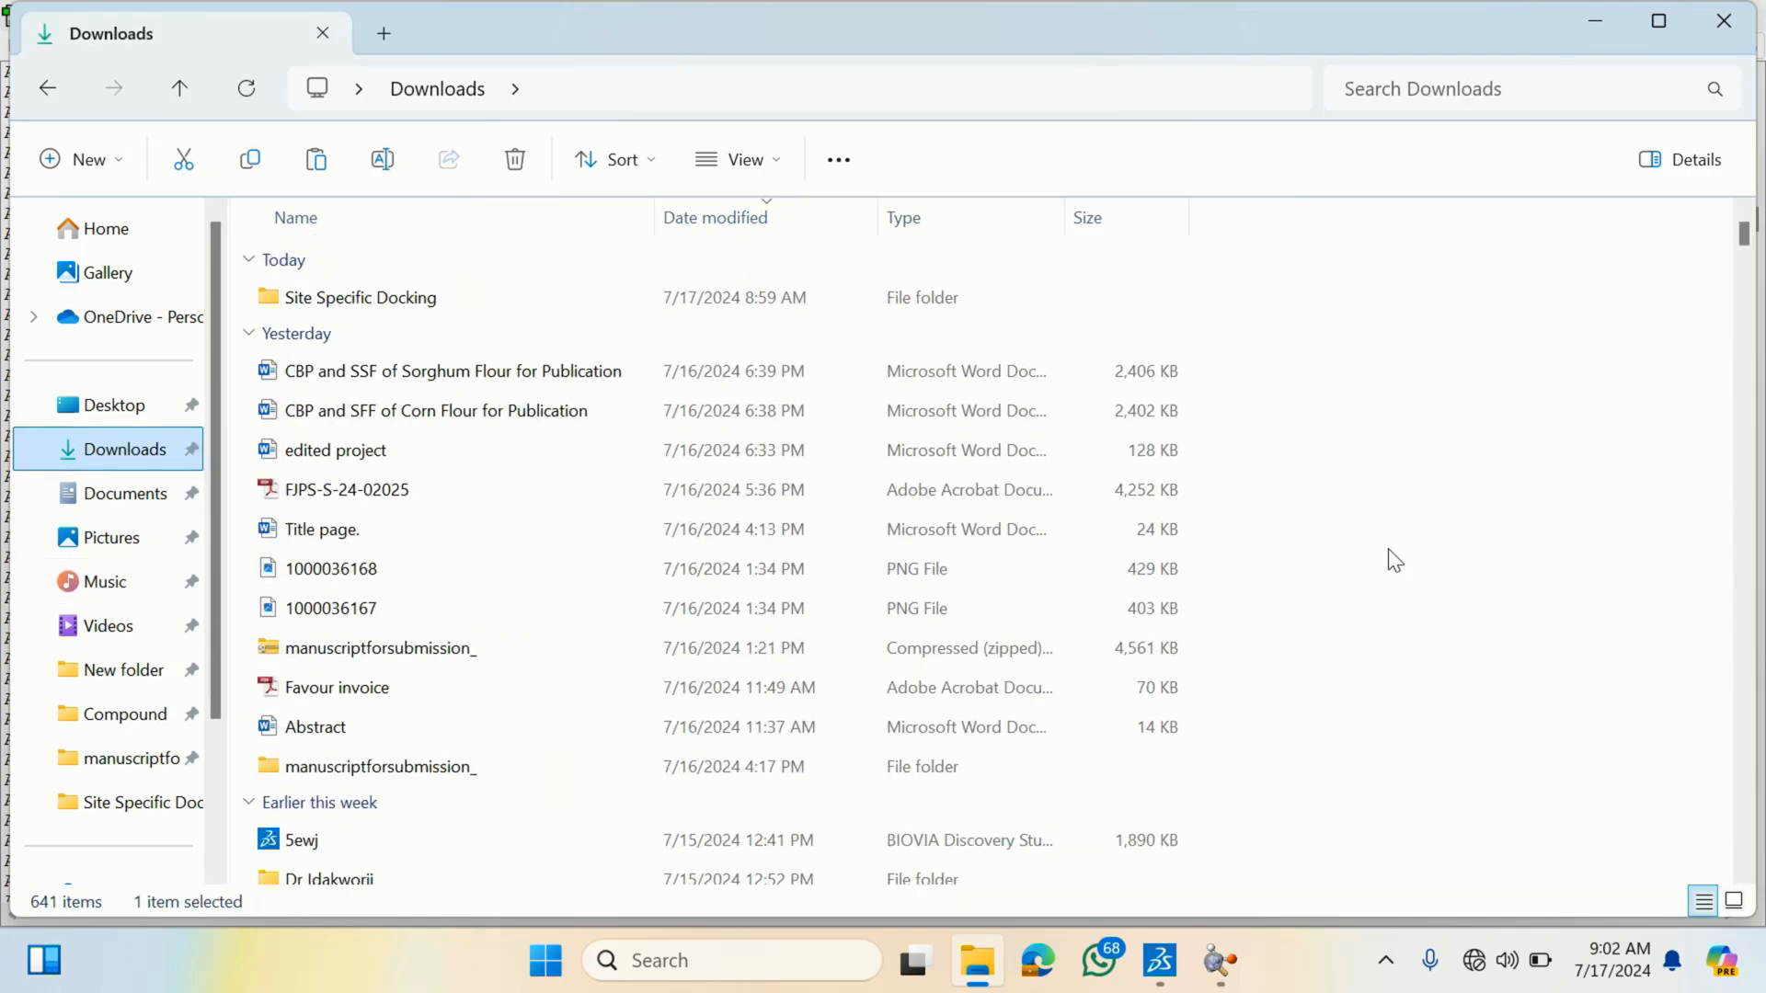
- Paste the config file into the Site Specific Docking folder in Downloads
double_click(366, 297)
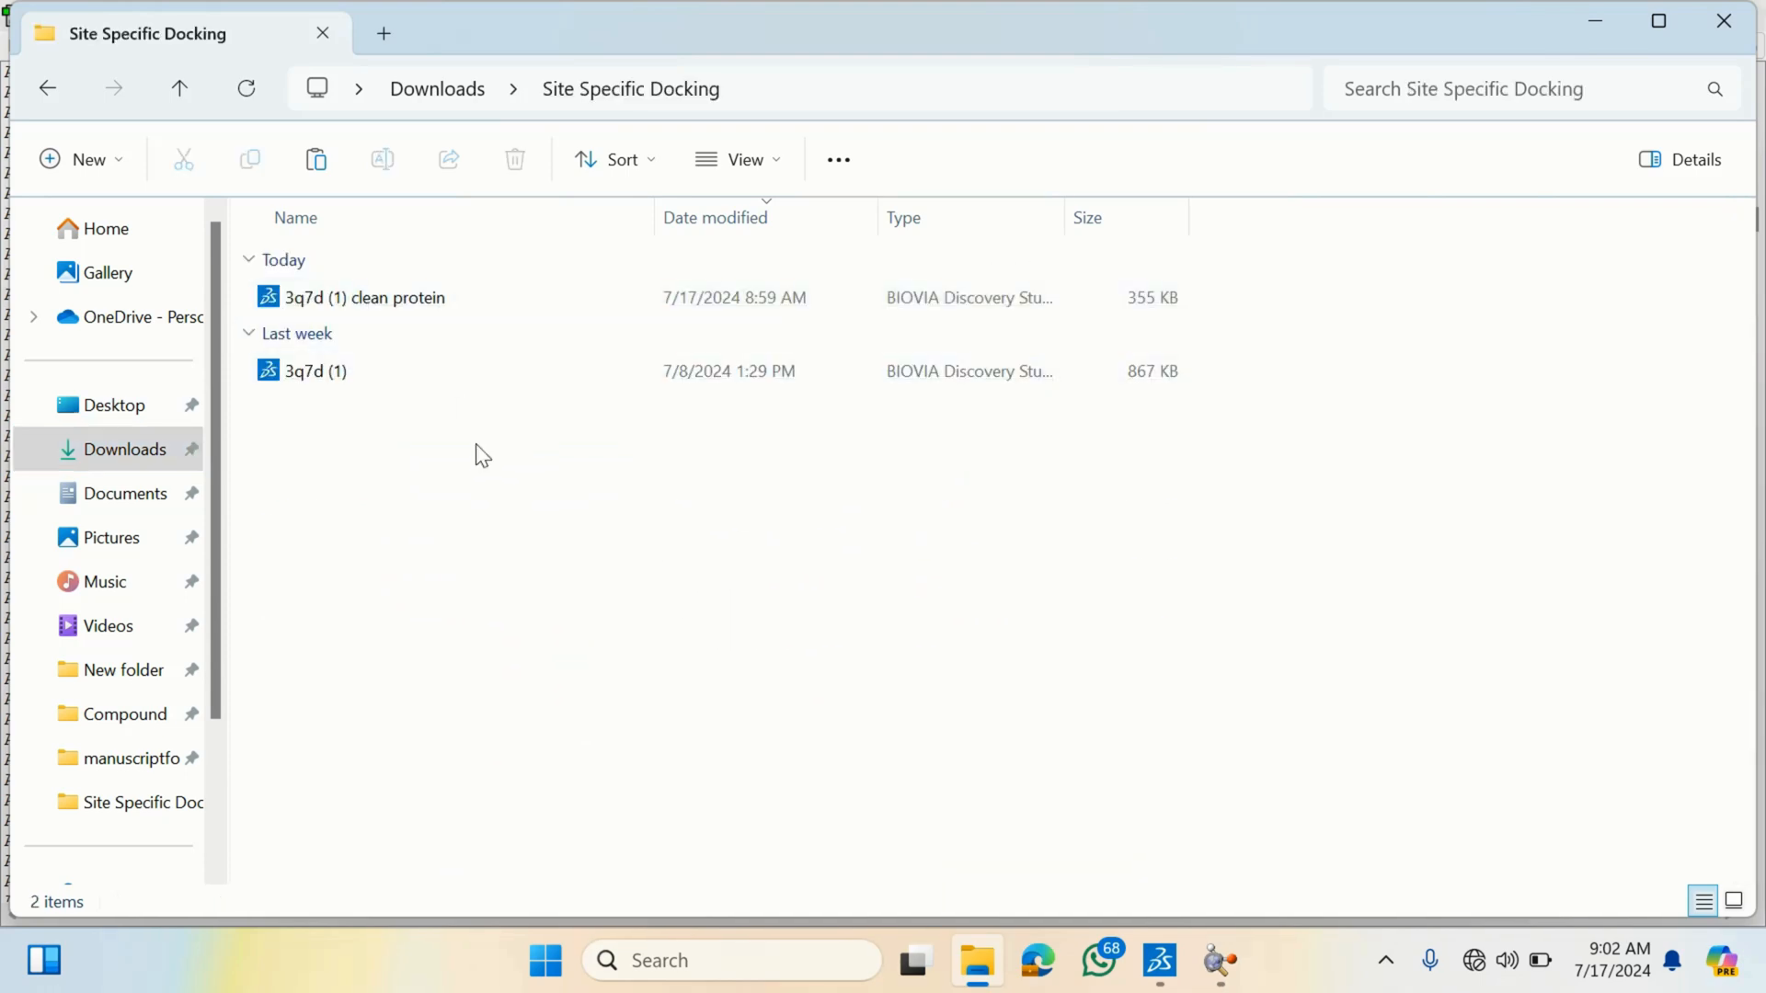
key(ctrl+v)
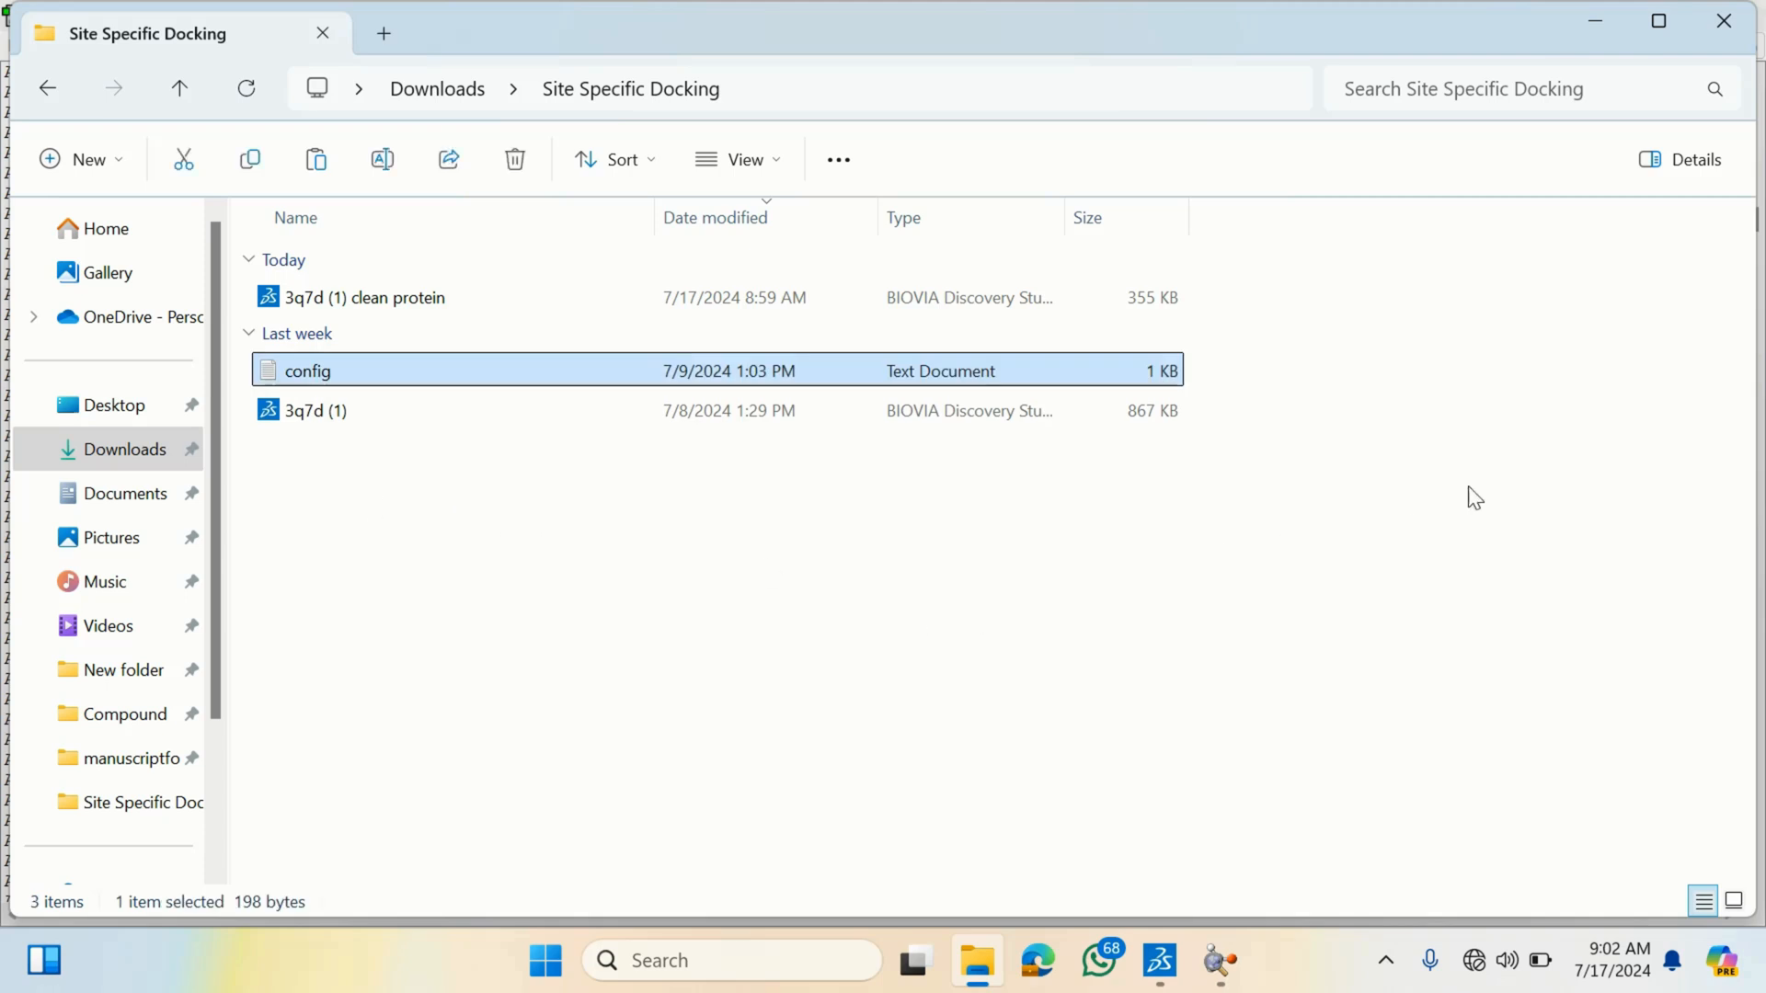
click(1542, 455)
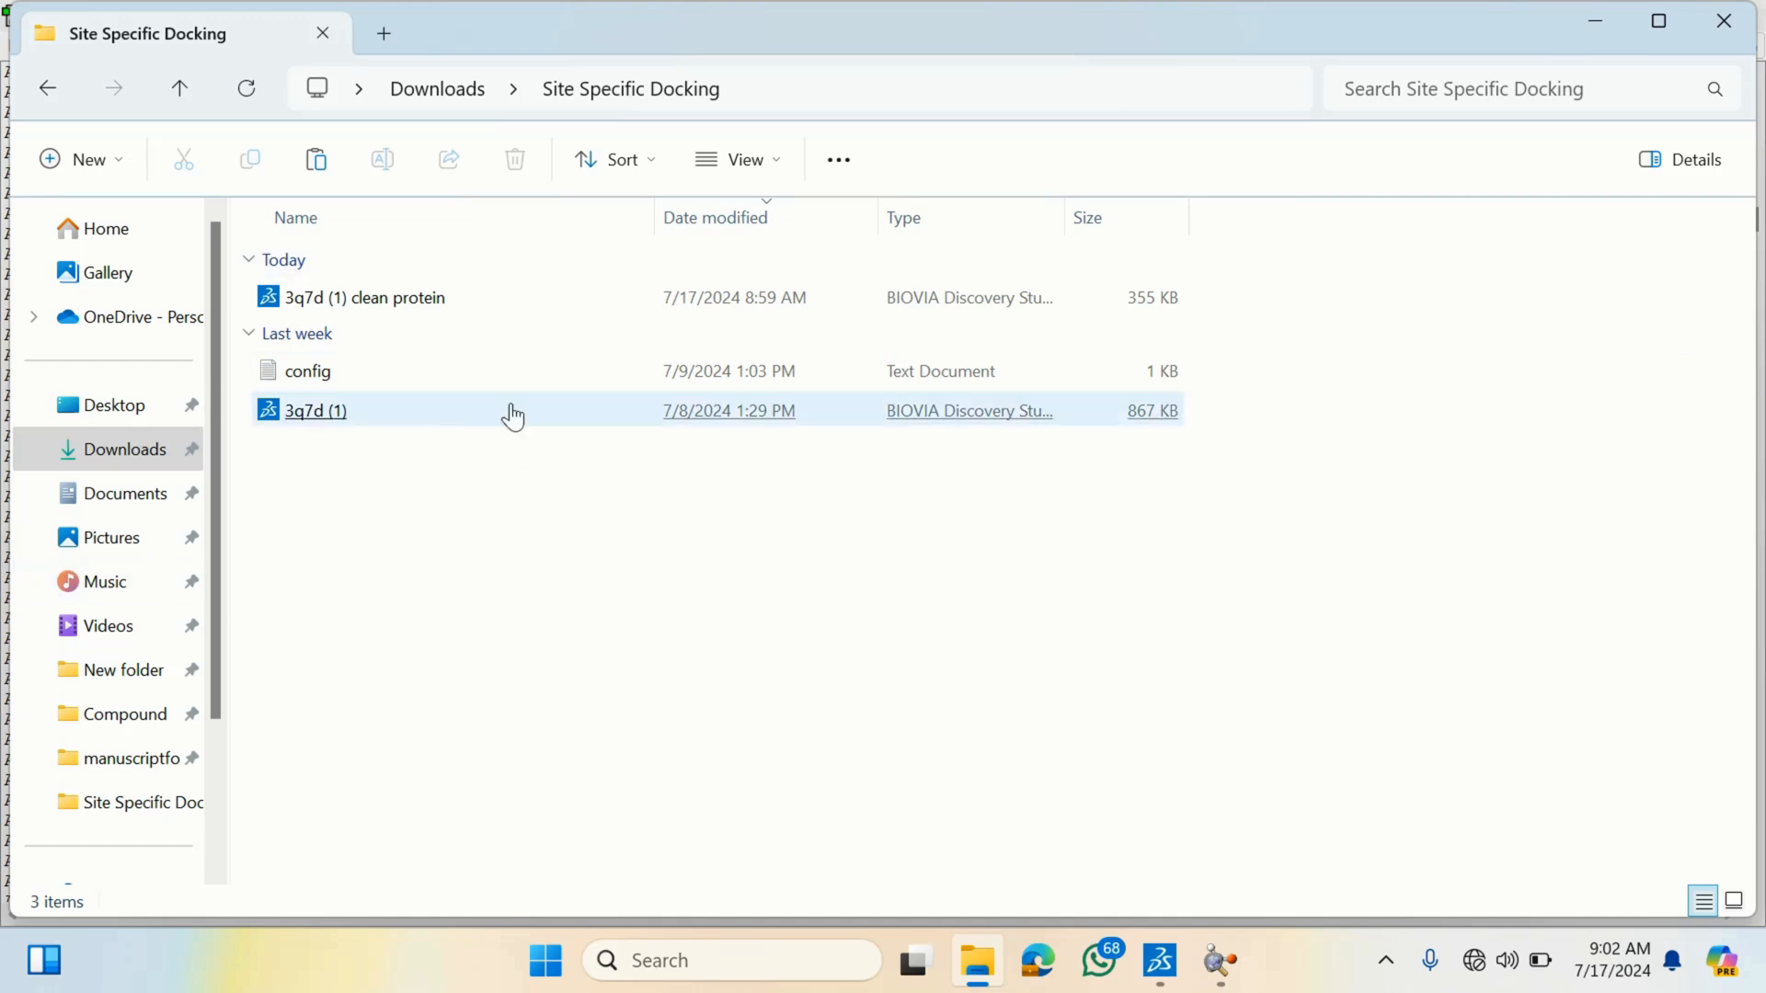
- Open config.txt in a maximized Notepad and review its center_x, center_y and center_z lines
click(600, 390)
double_click(601, 389)
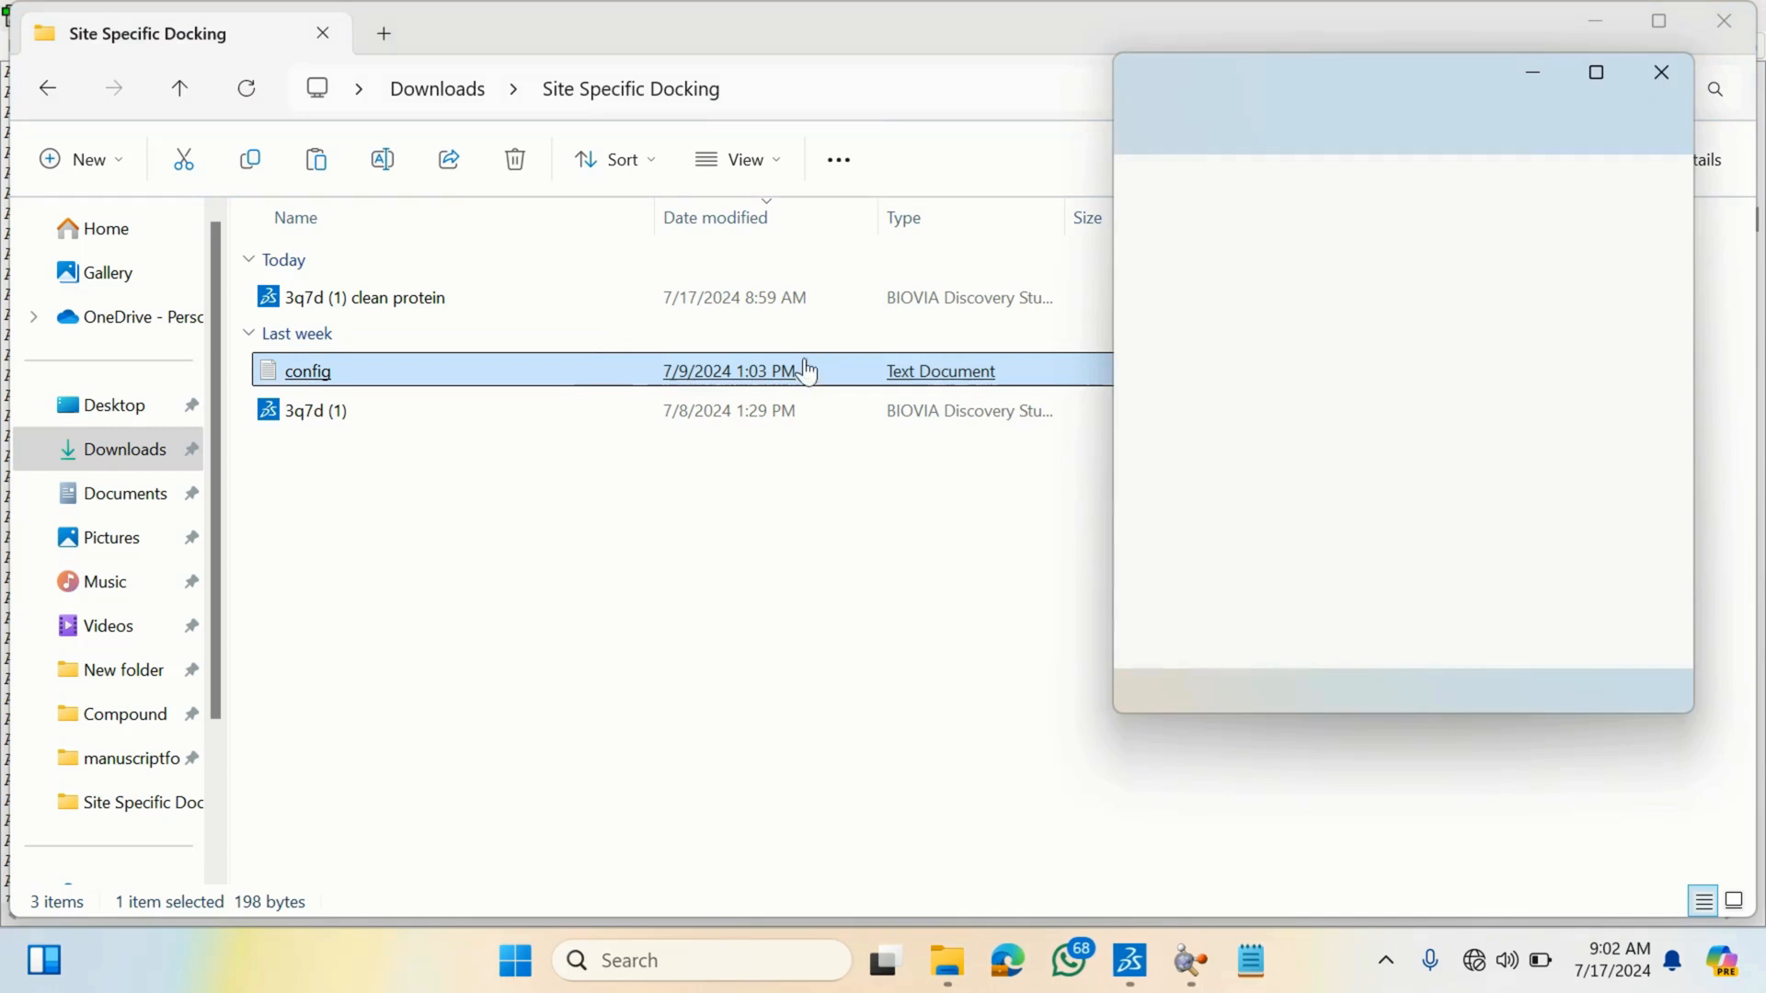
click(1598, 74)
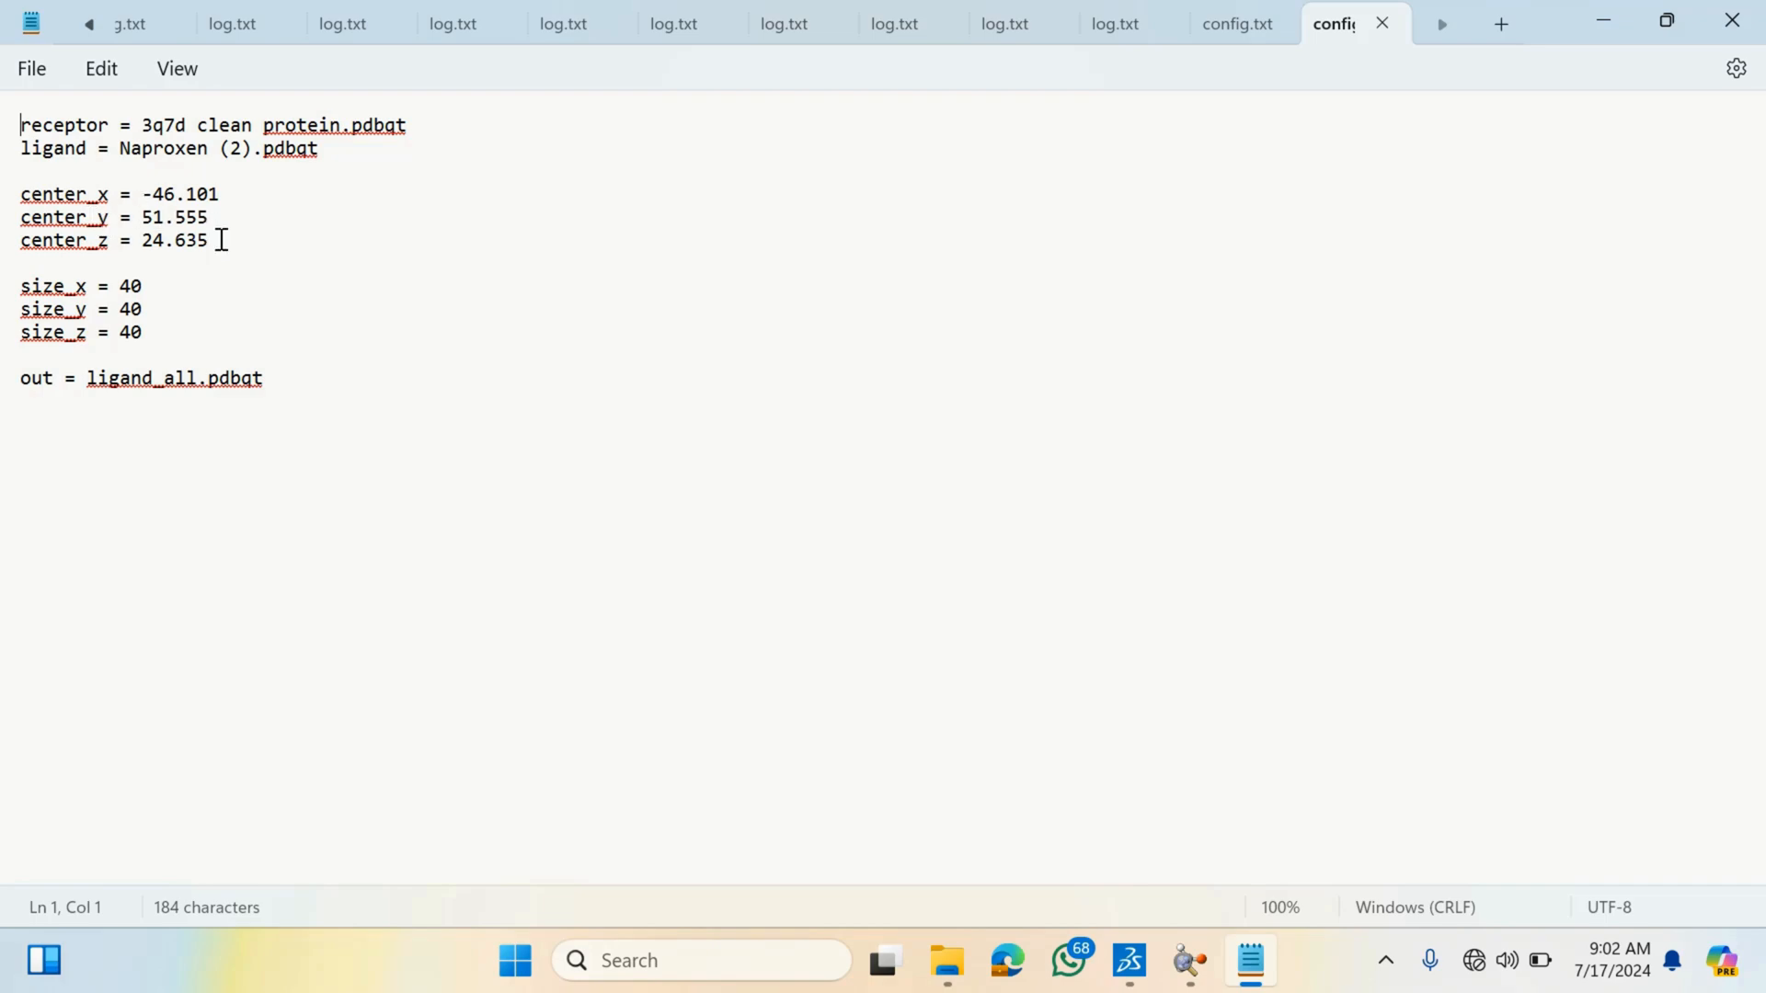
drag(222, 245, 2, 205)
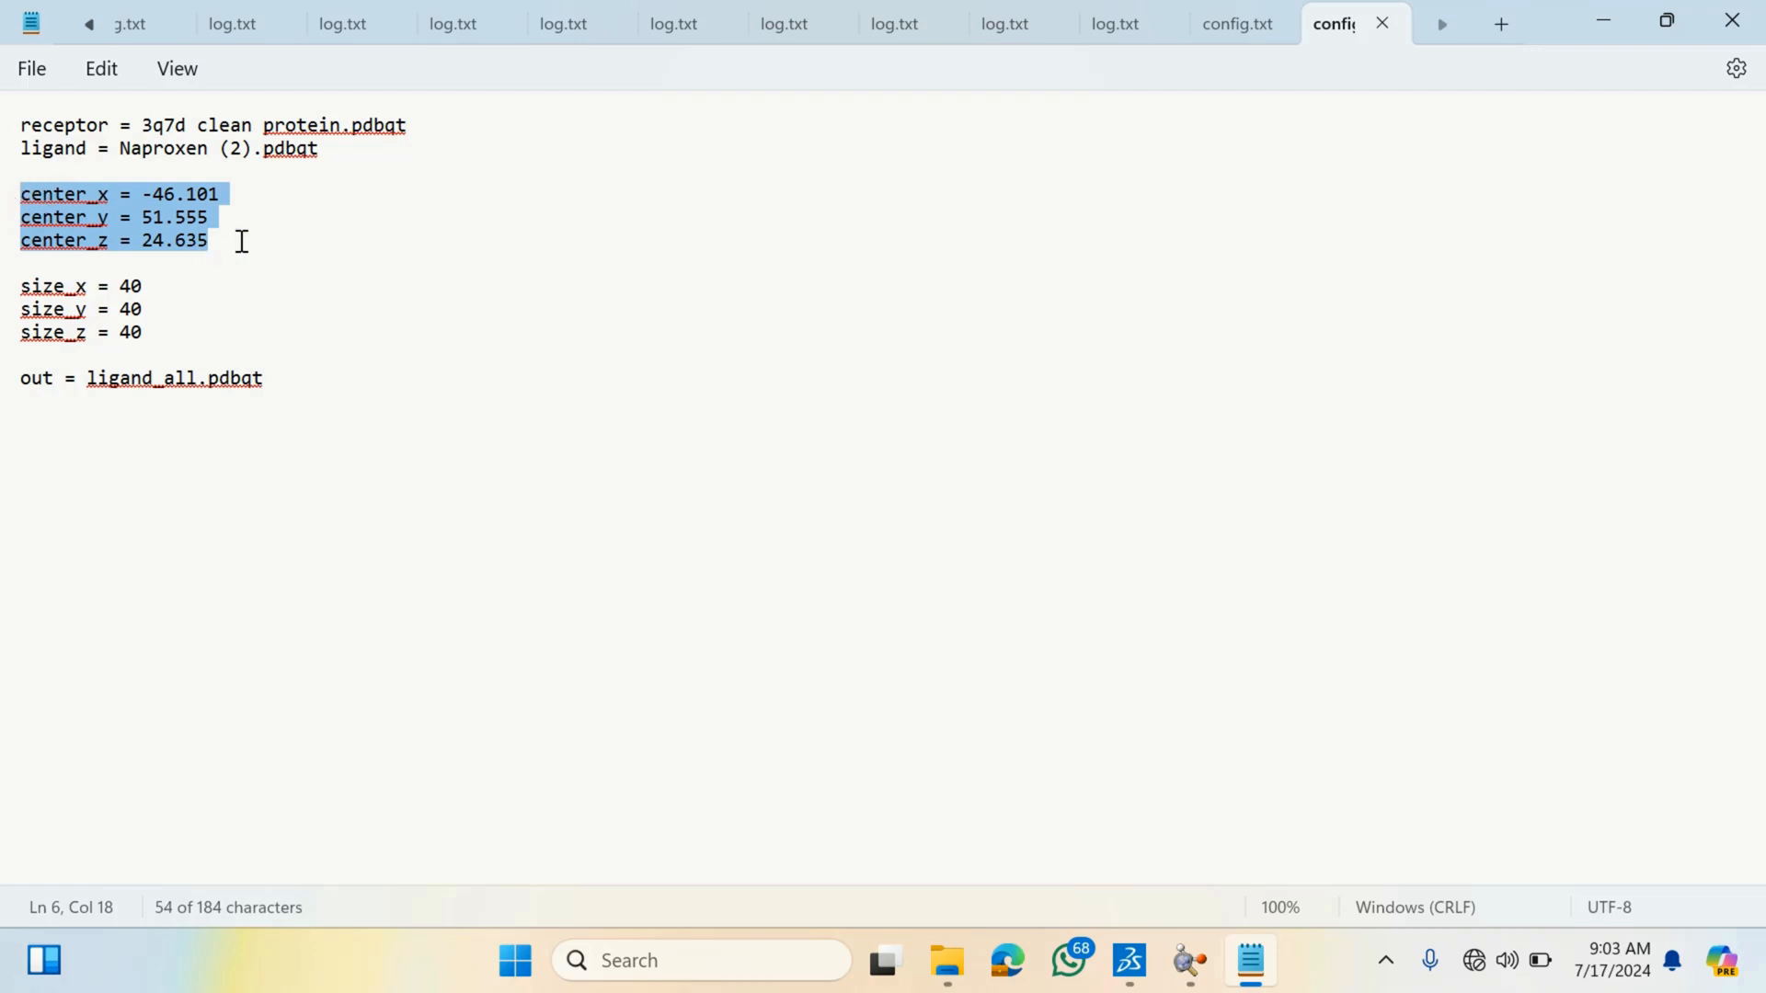
click(287, 264)
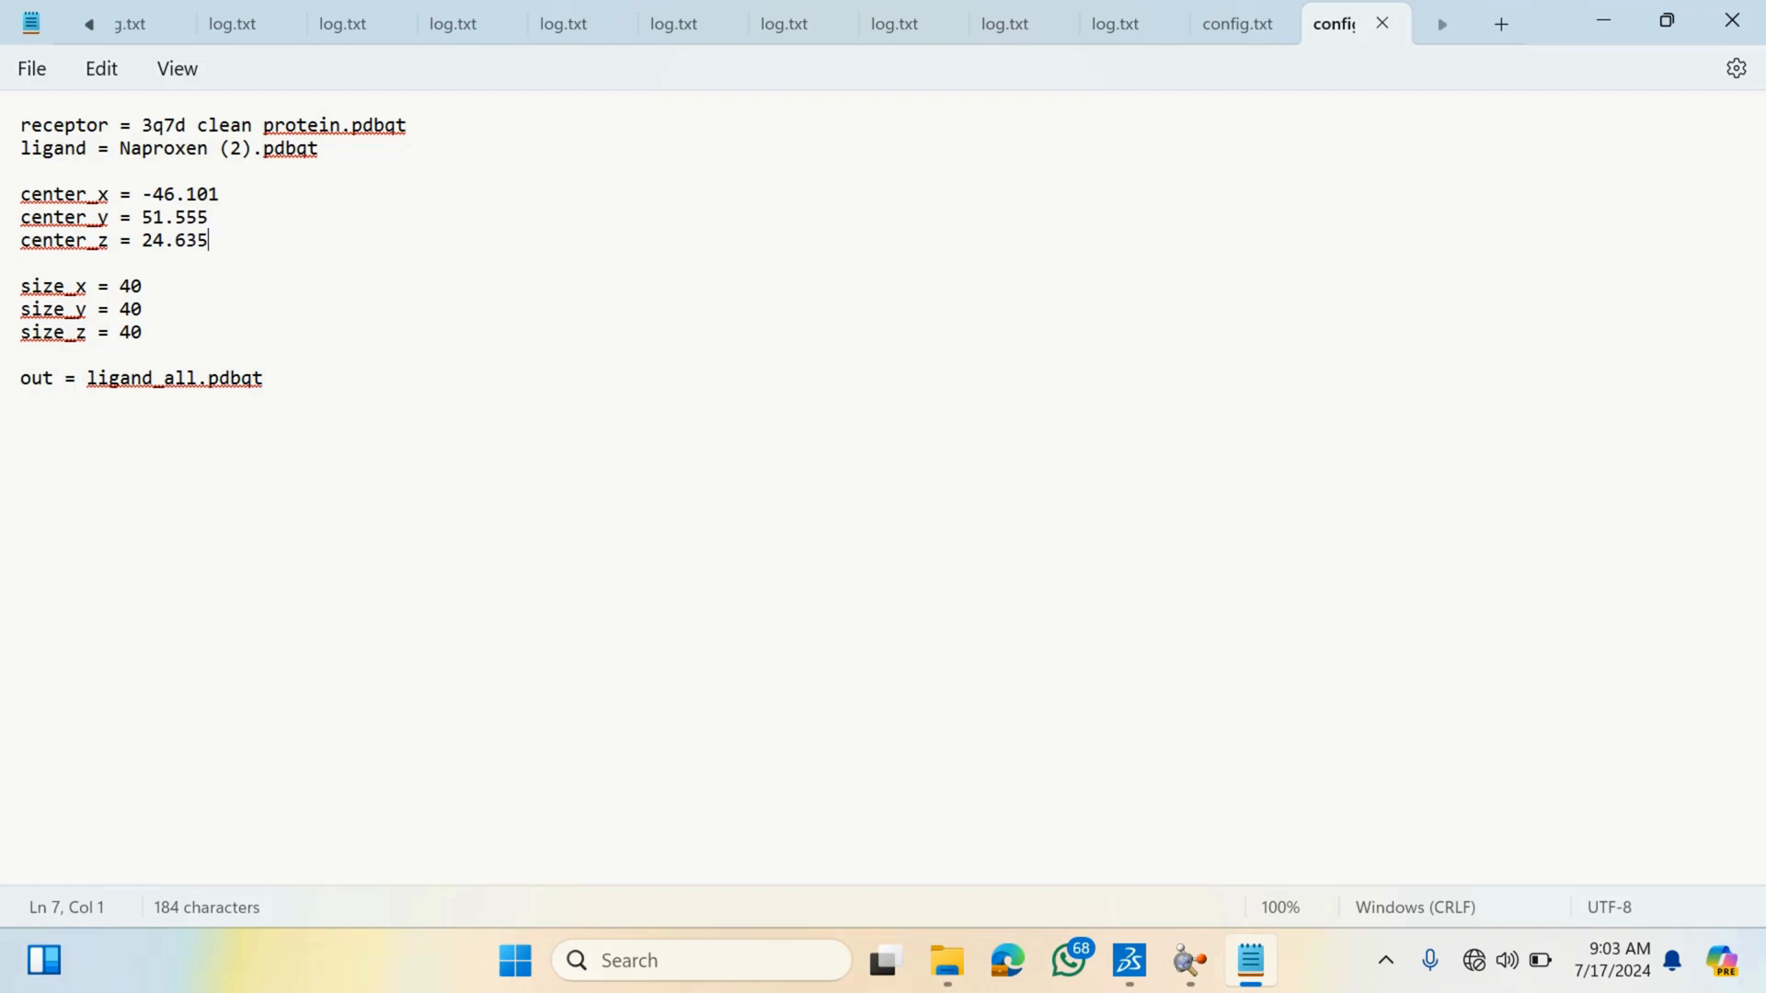
drag(211, 241, 142, 221)
drag(37, 208, 24, 193)
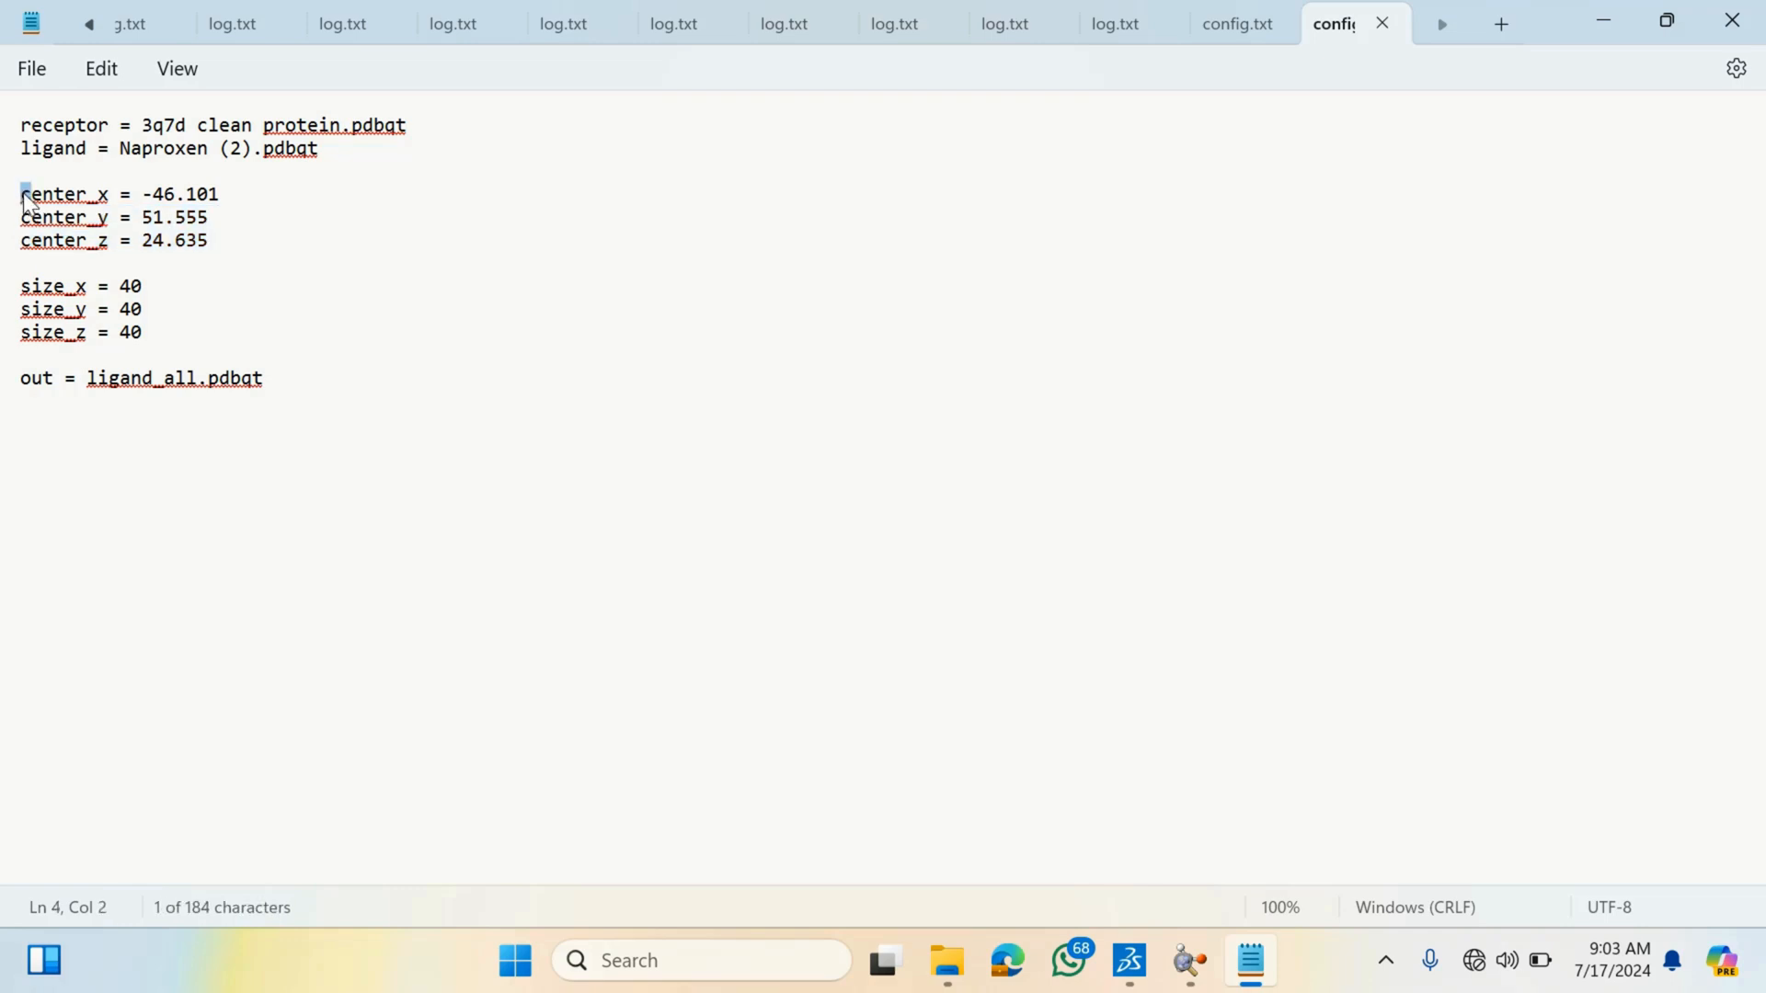
click(173, 419)
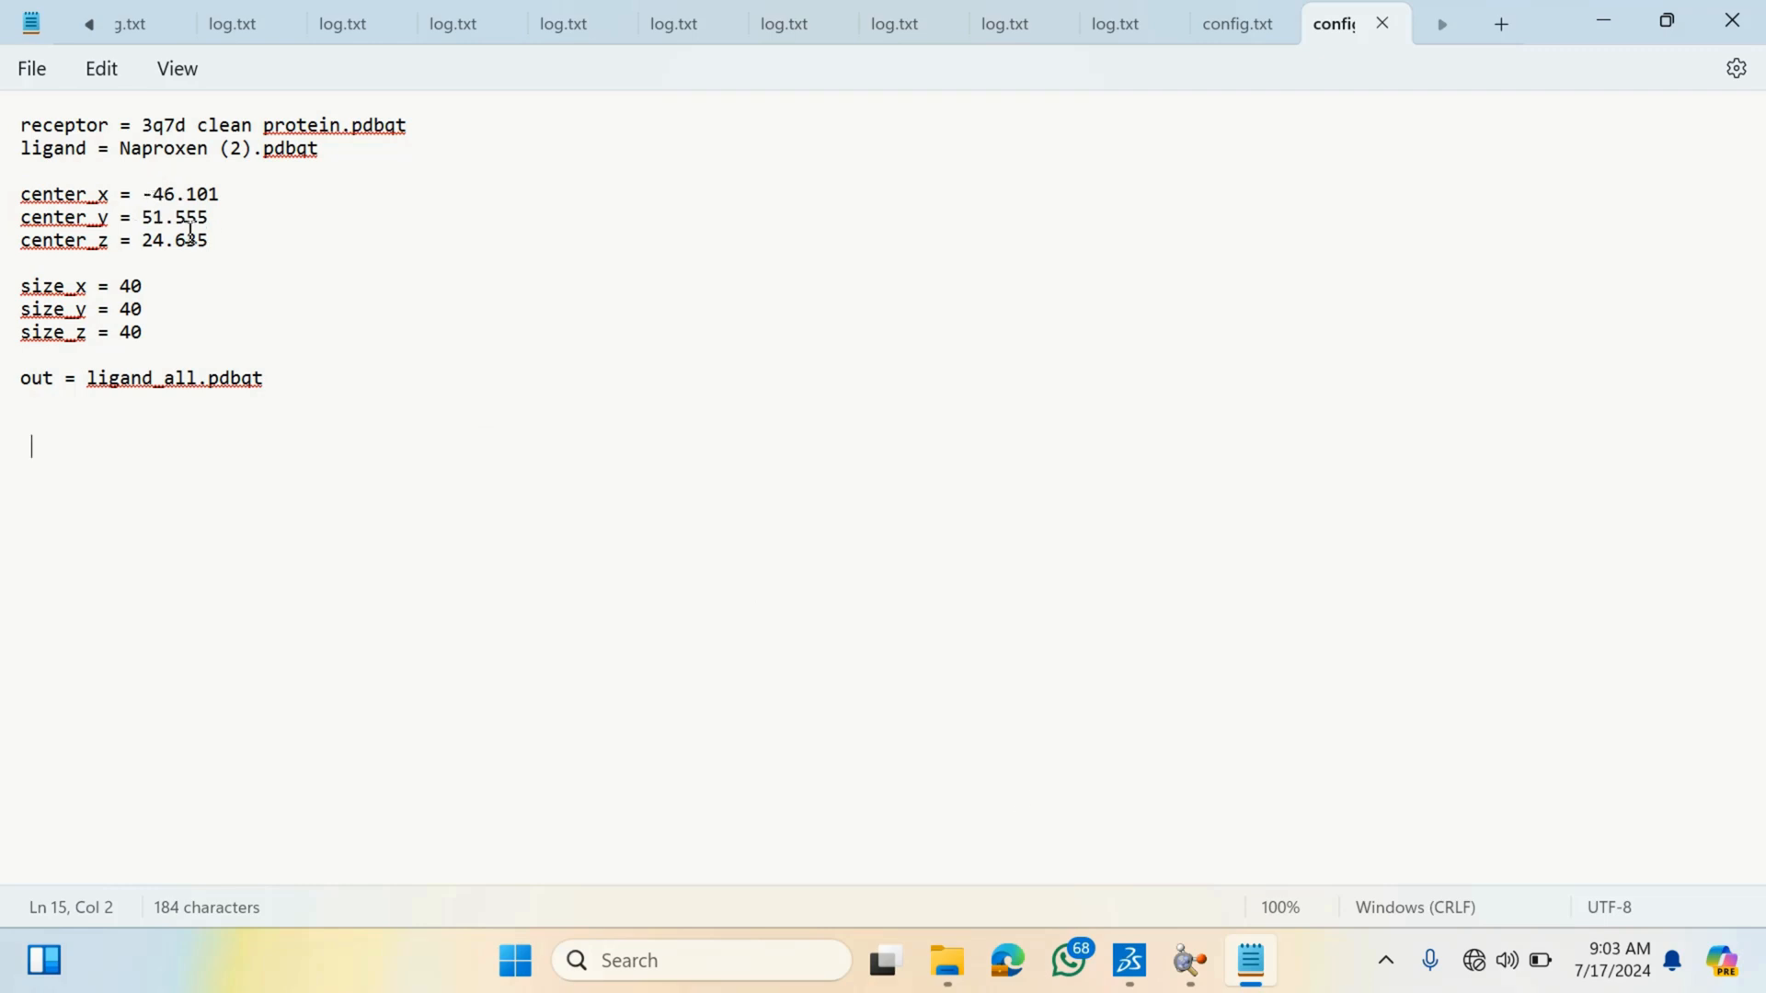
drag(147, 193, 192, 264)
click(557, 472)
- Switch to the PDB text window and copy the x, y, z coordinates of the ARG A 120 NH2 atom
mouse_move(1189, 960)
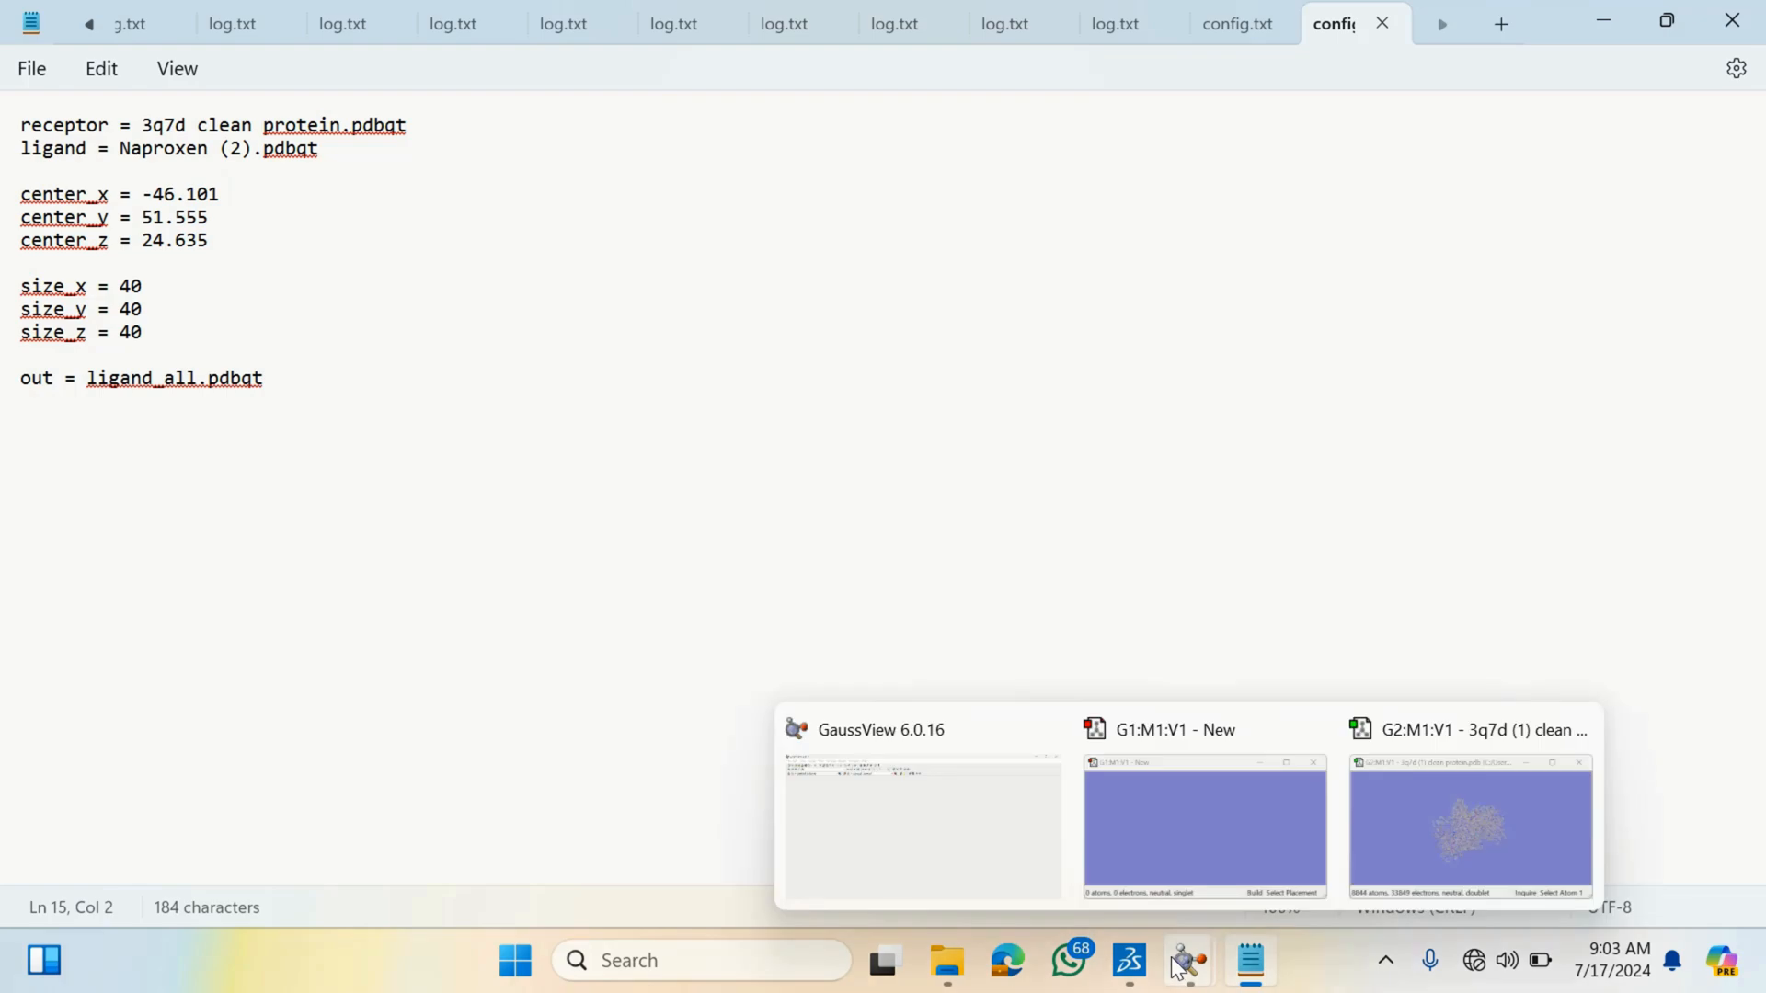
click(963, 870)
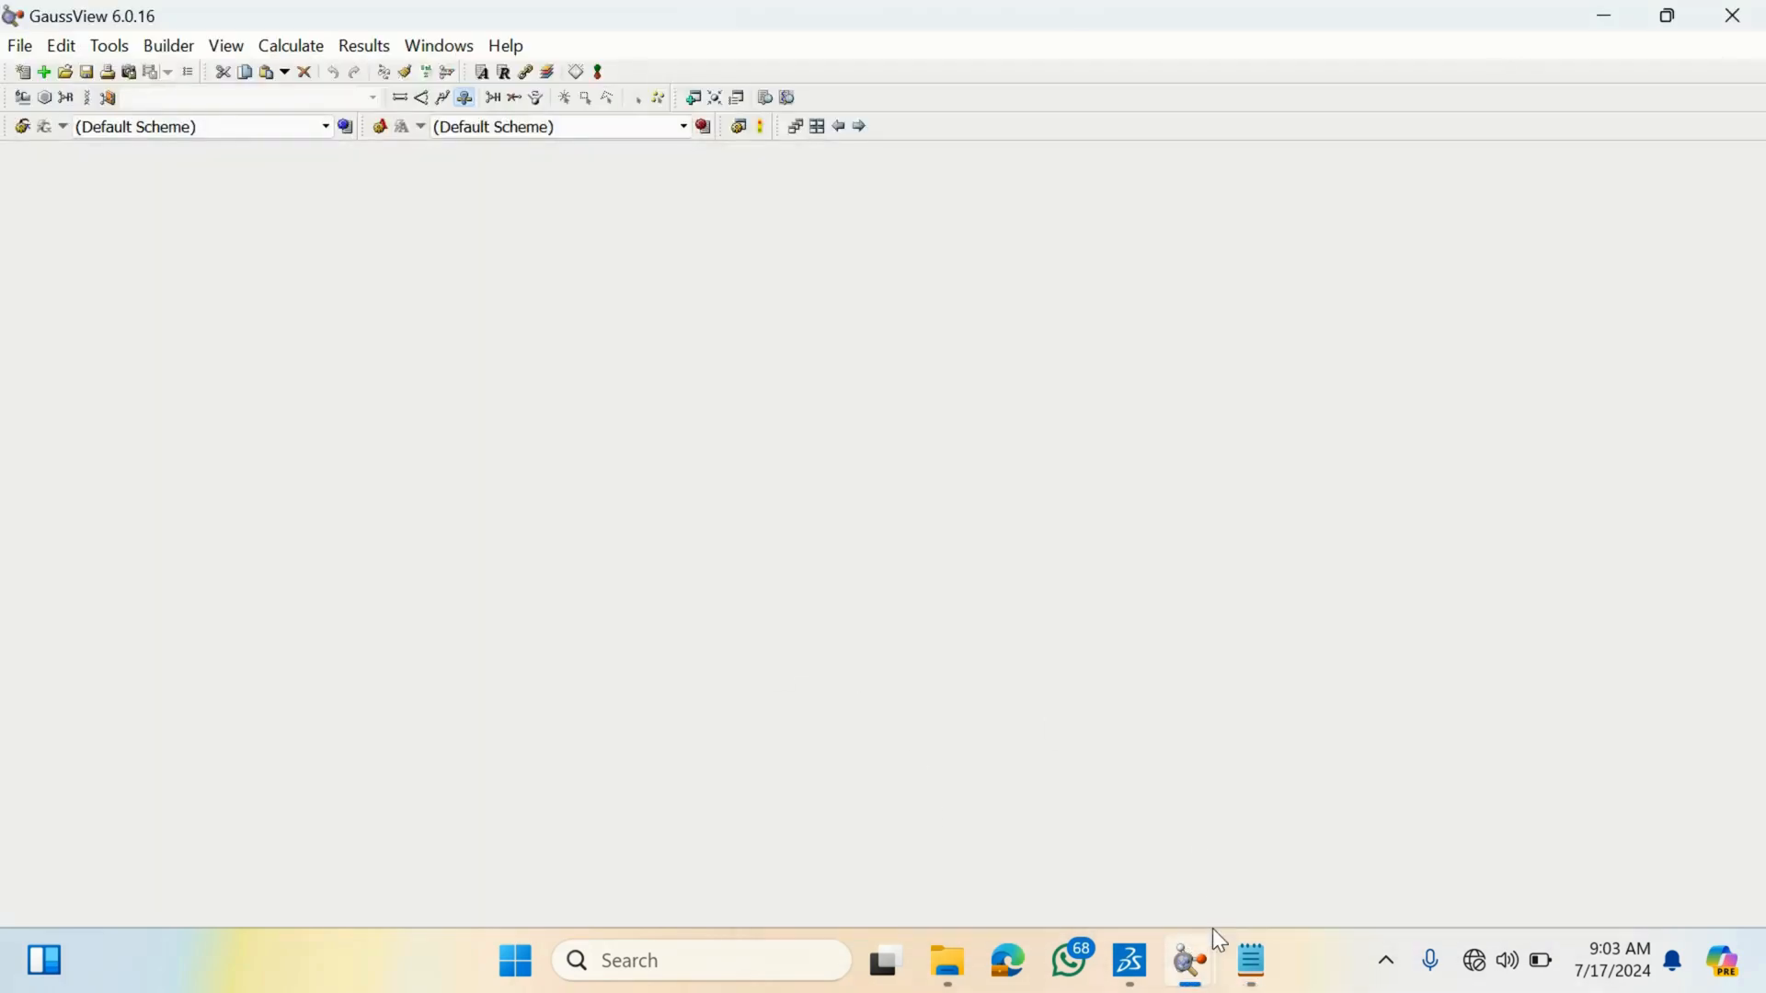
click(1236, 818)
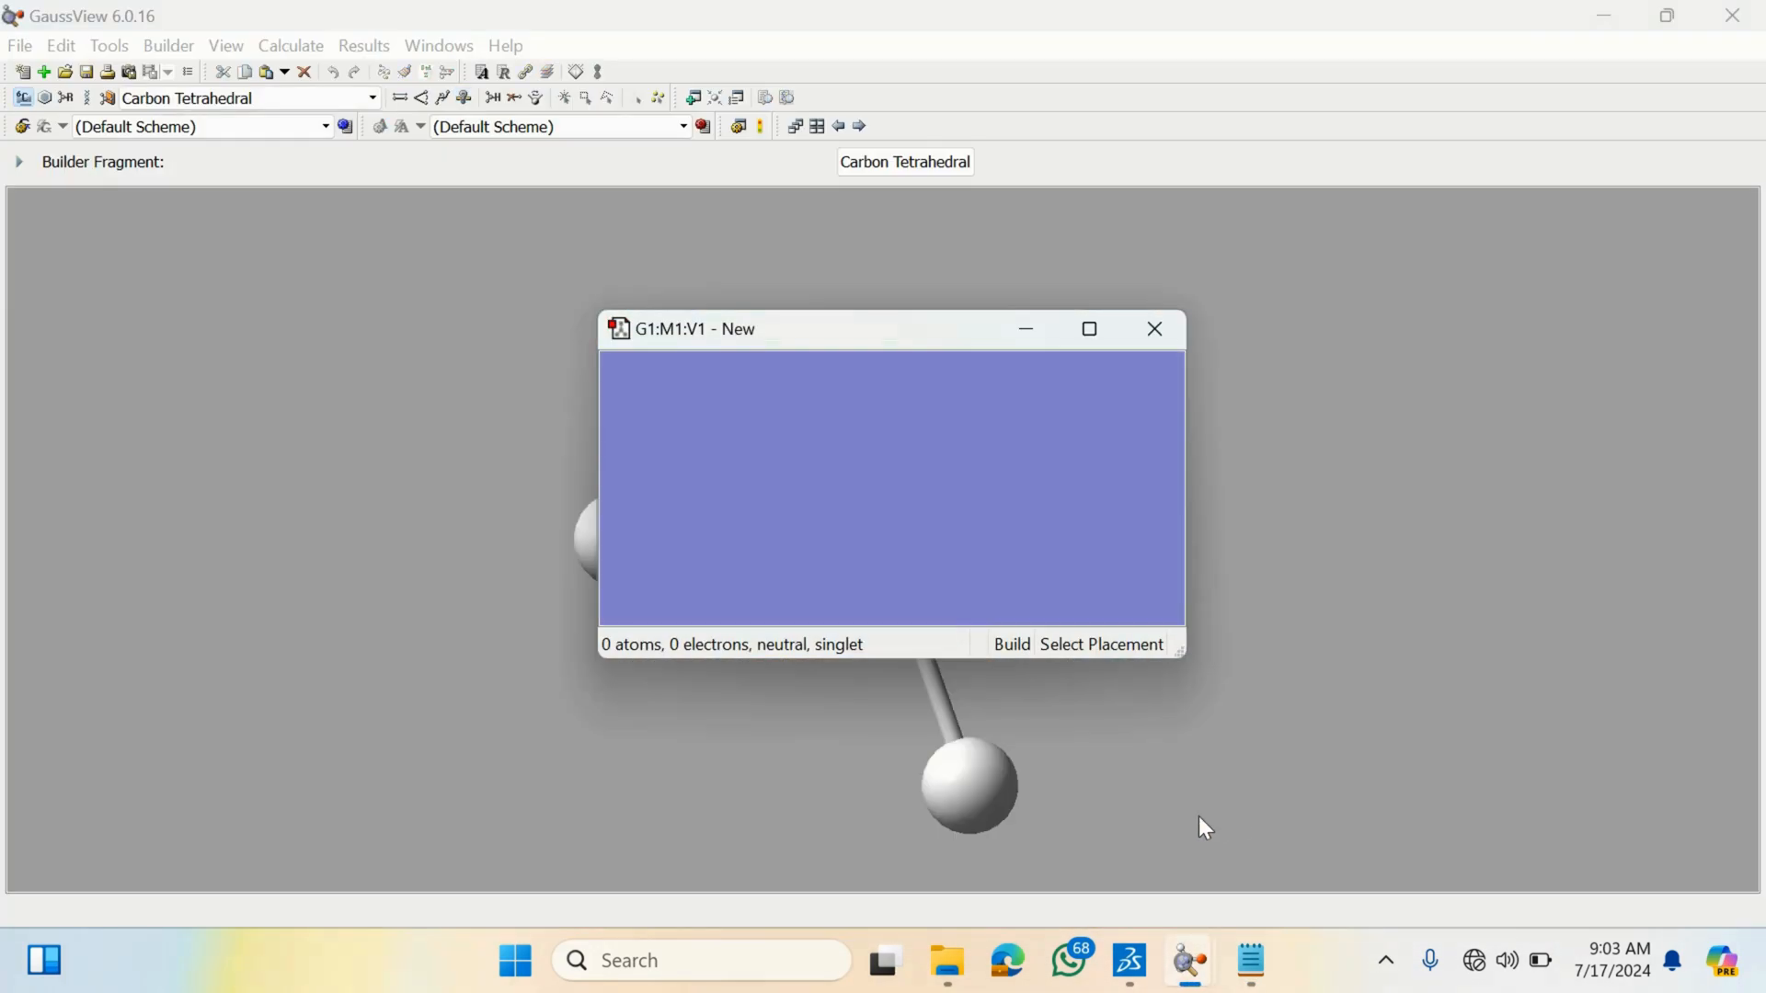
mouse_move(1187, 973)
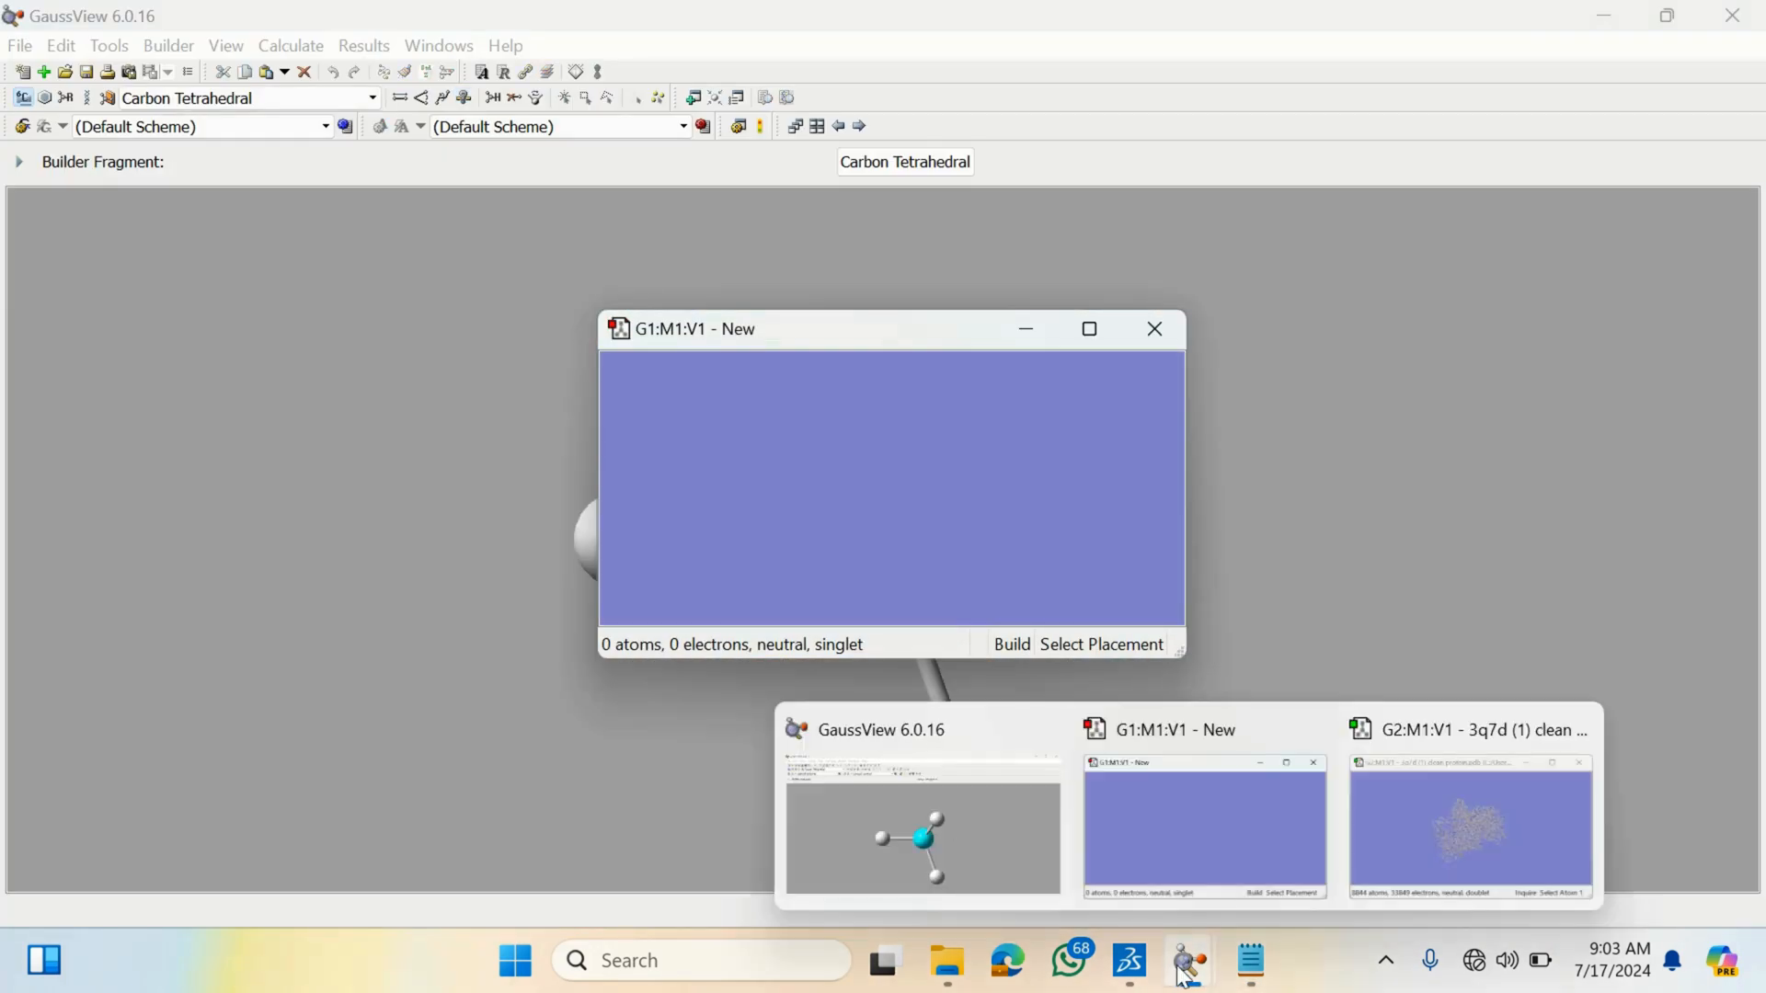
click(1543, 851)
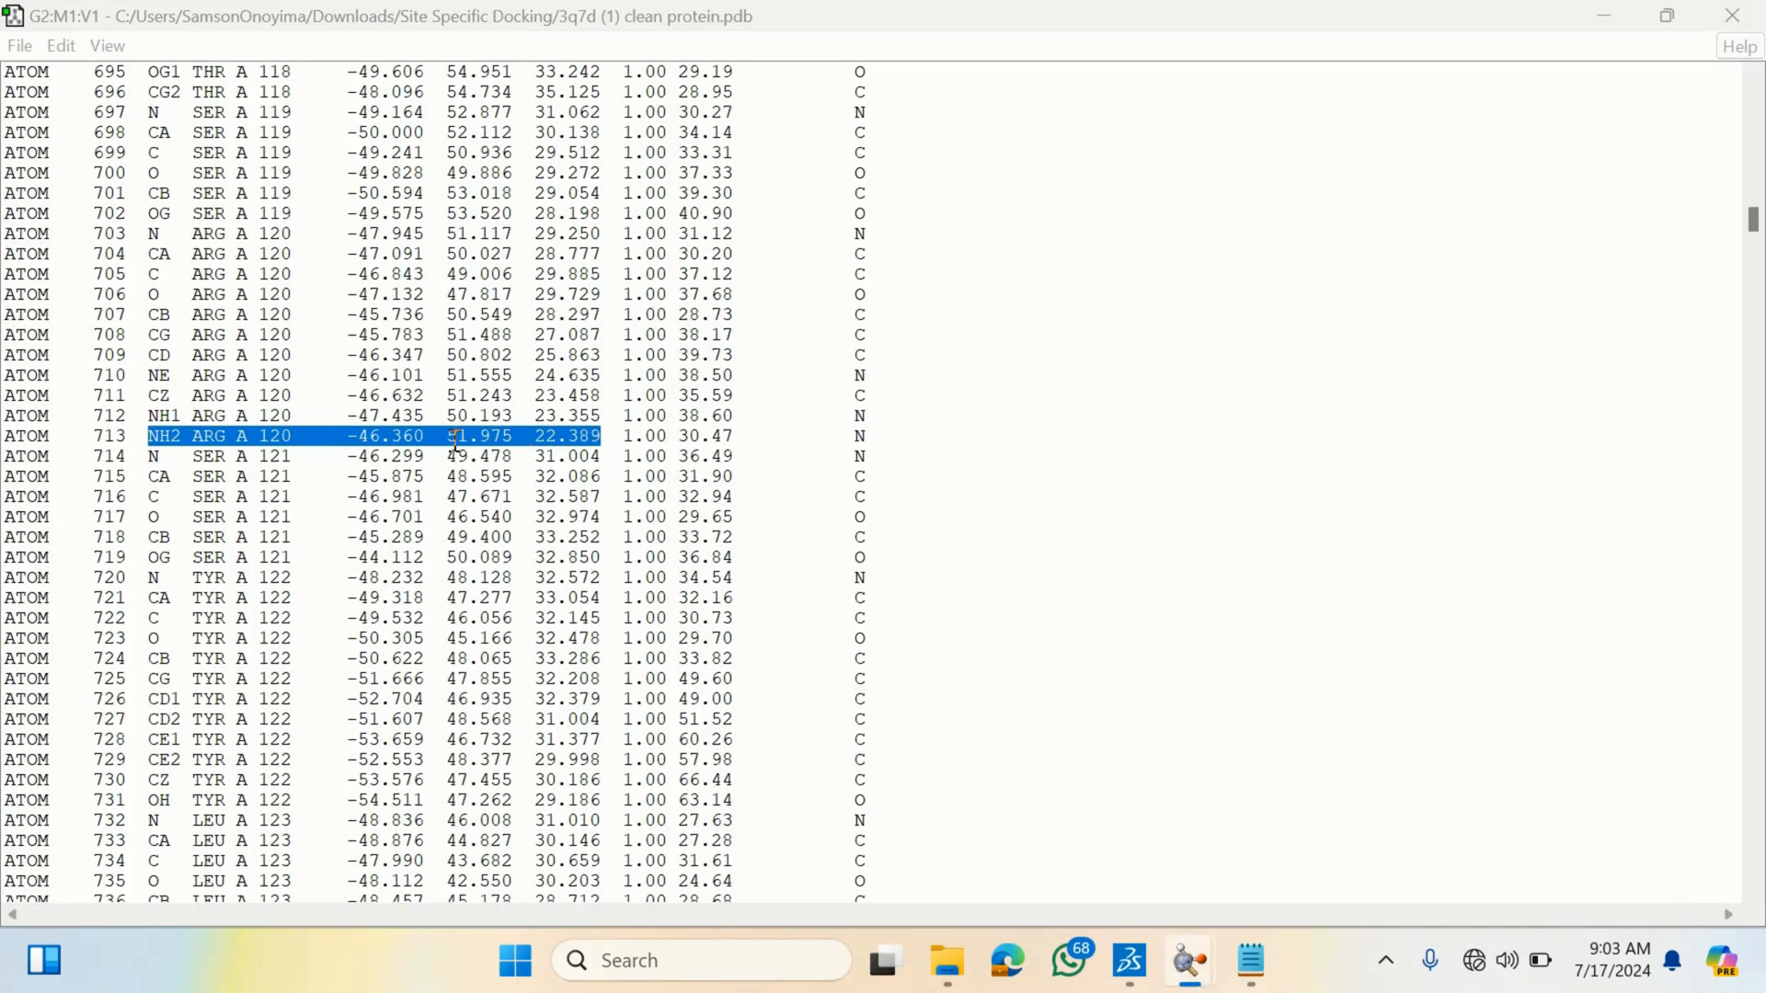
click(1523, 481)
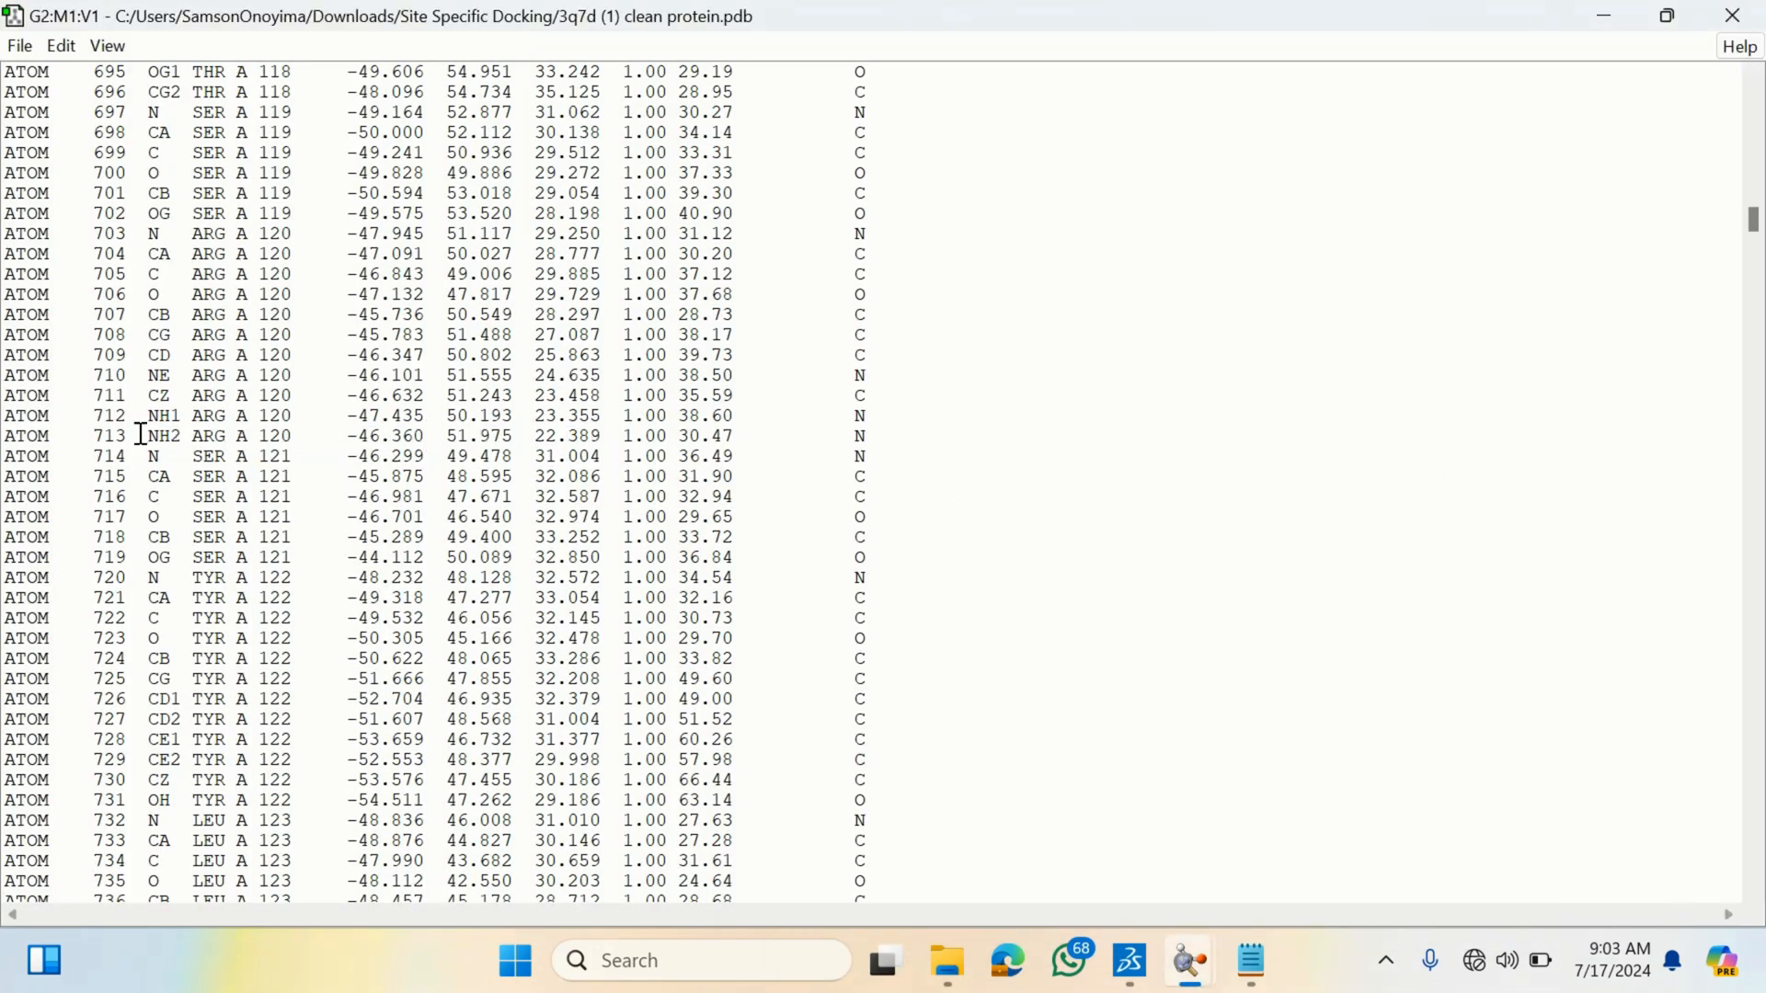
drag(138, 436, 175, 438)
drag(347, 436, 606, 432)
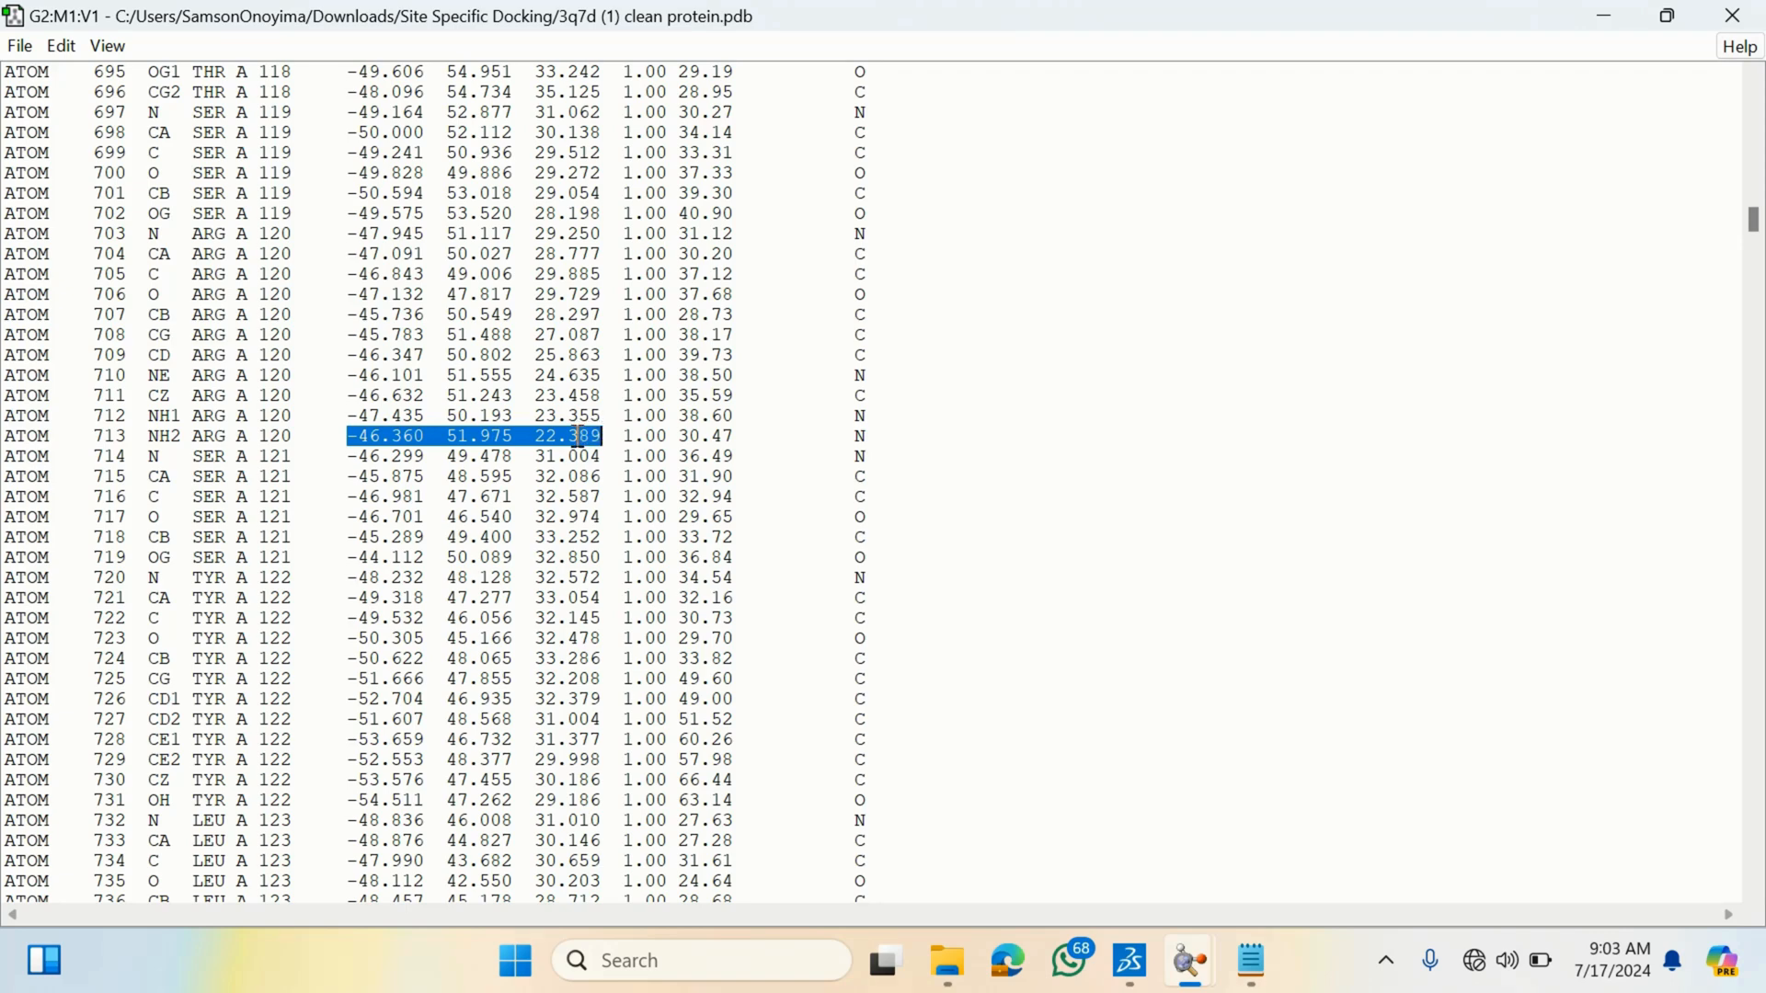
right_click(574, 436)
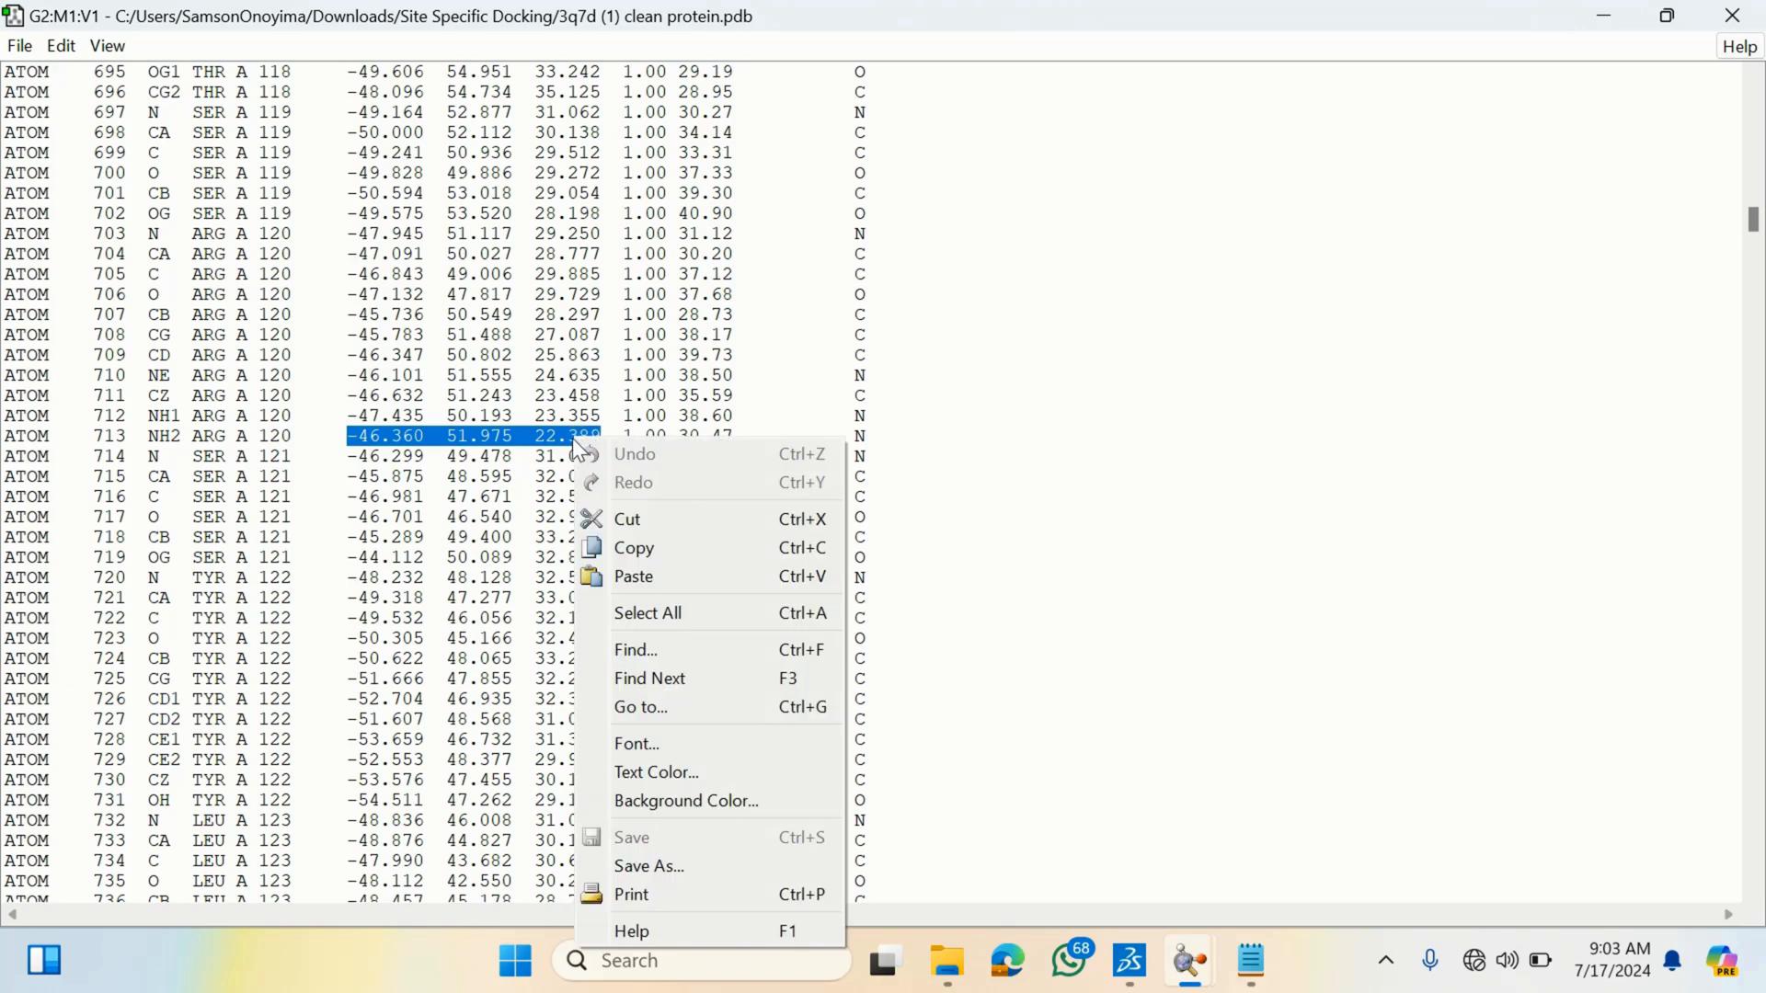
click(659, 549)
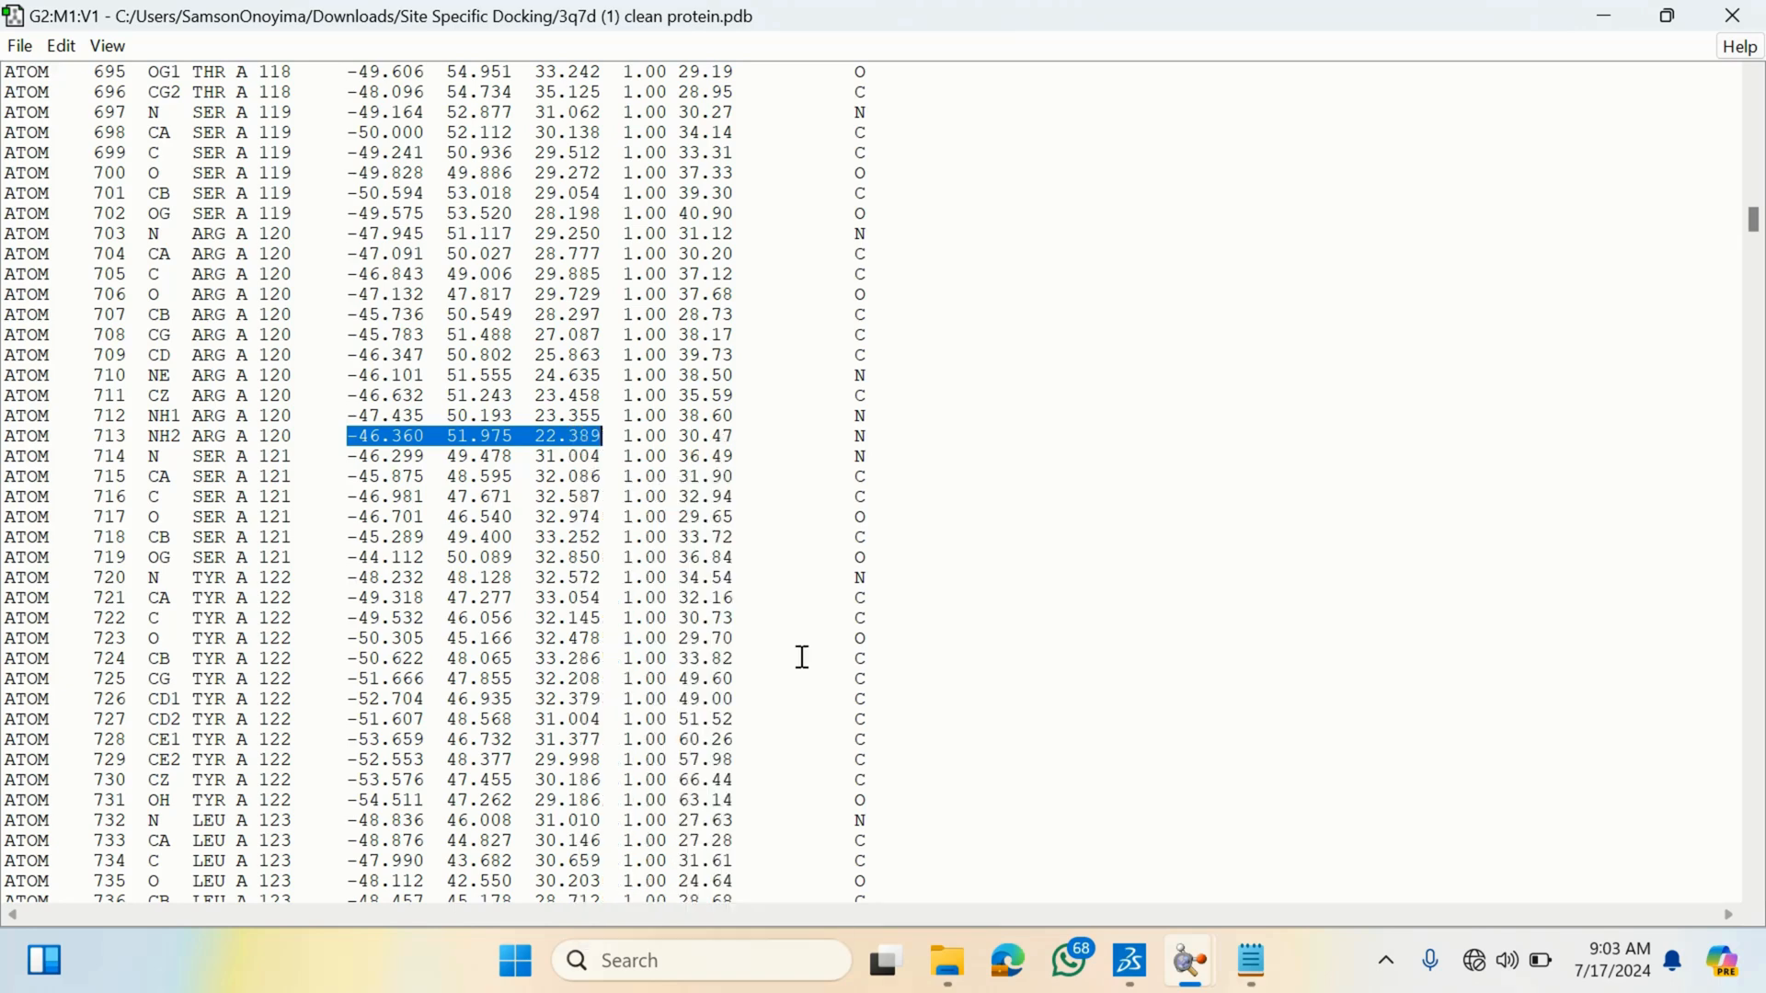
- Return to config.txt and paste the copied coordinates below the out line
mouse_move(1251, 966)
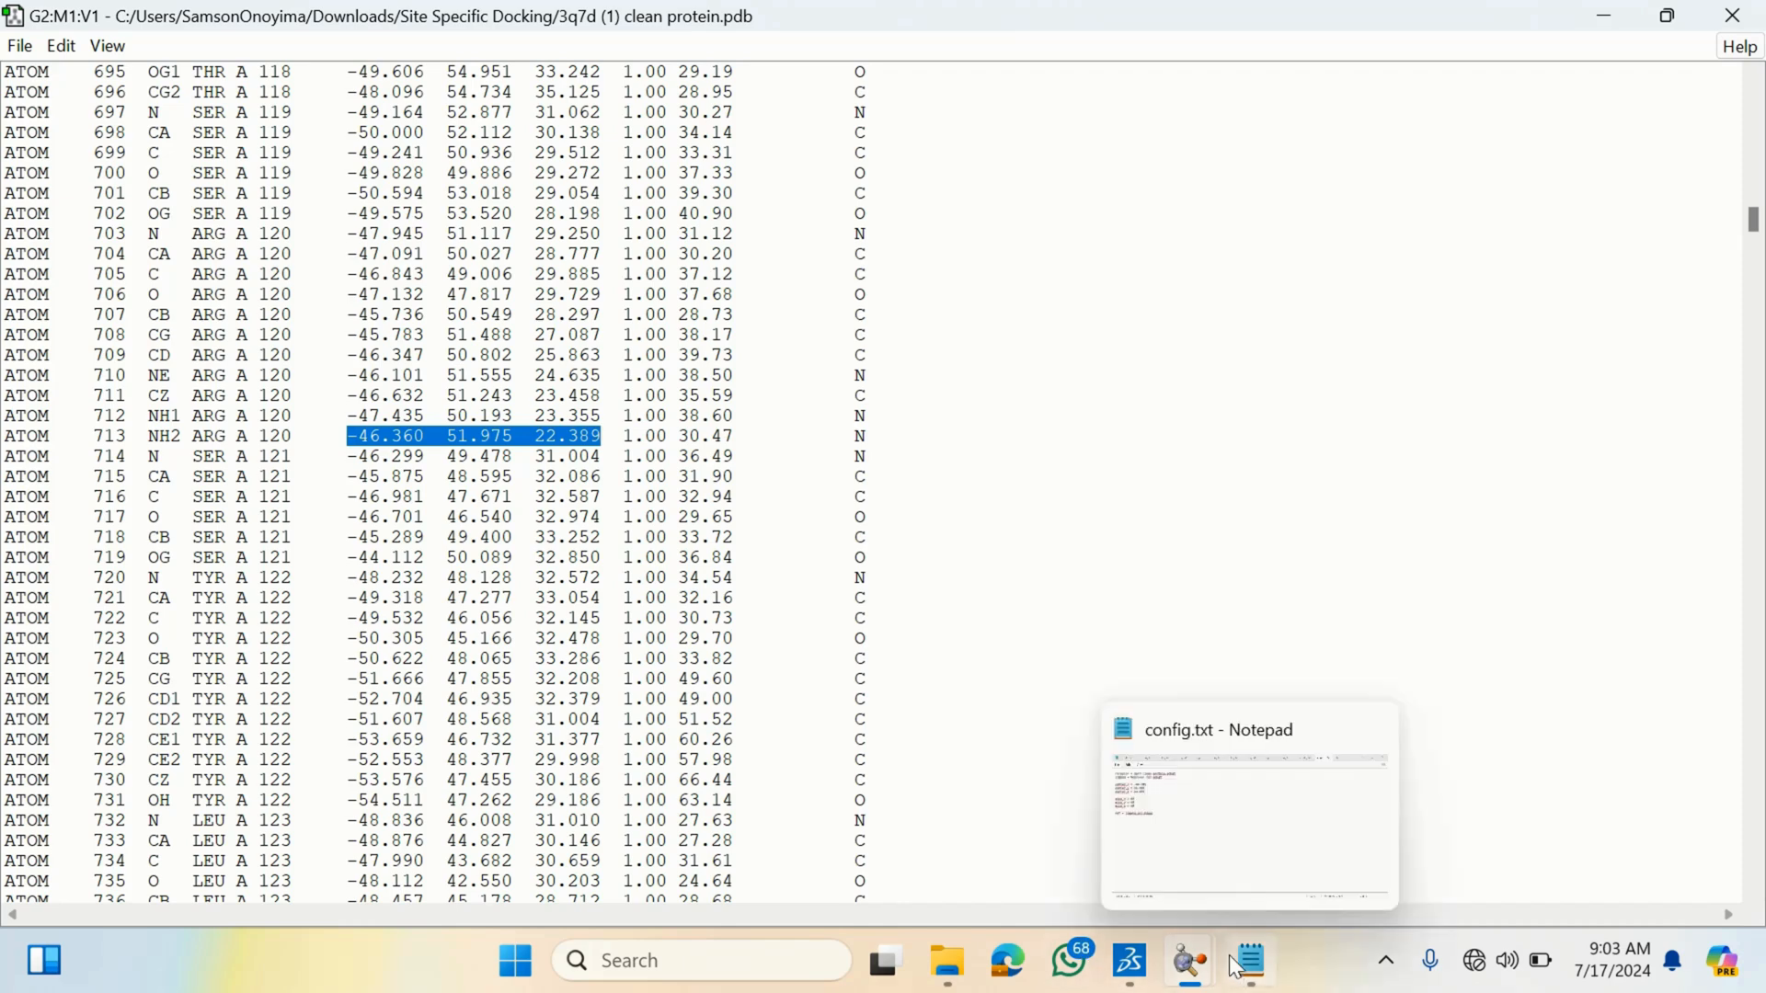
click(1250, 870)
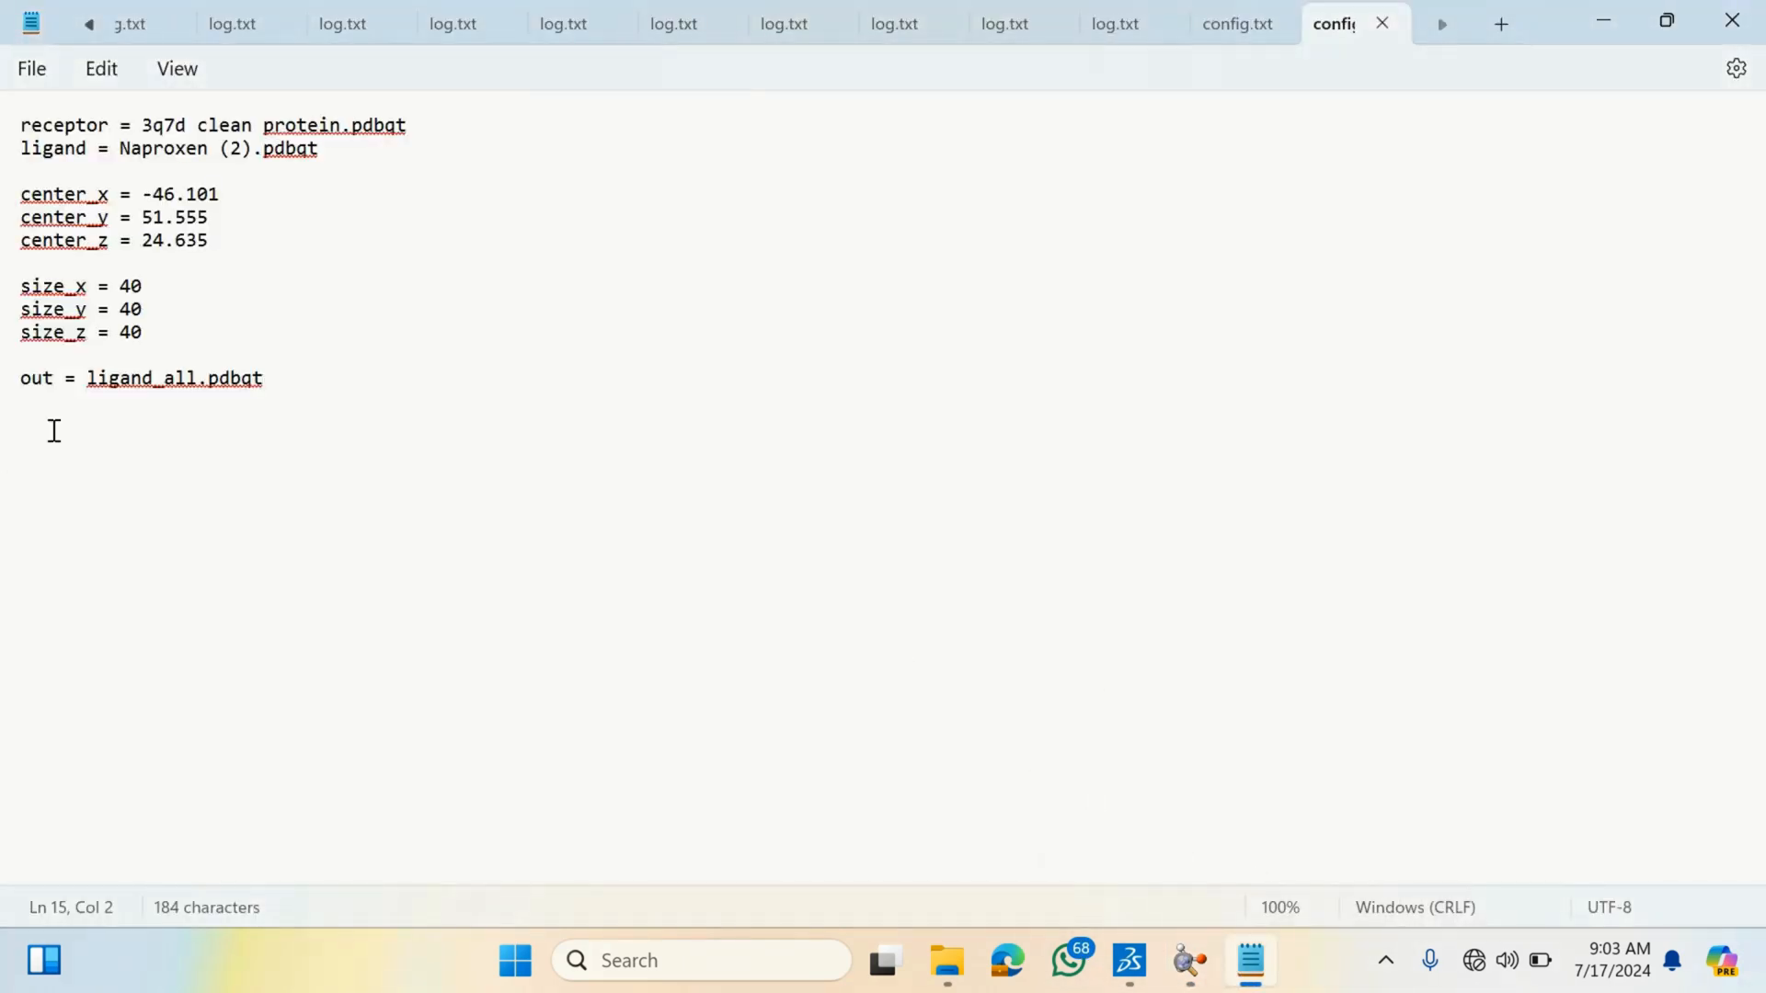
key(ctrl+v)
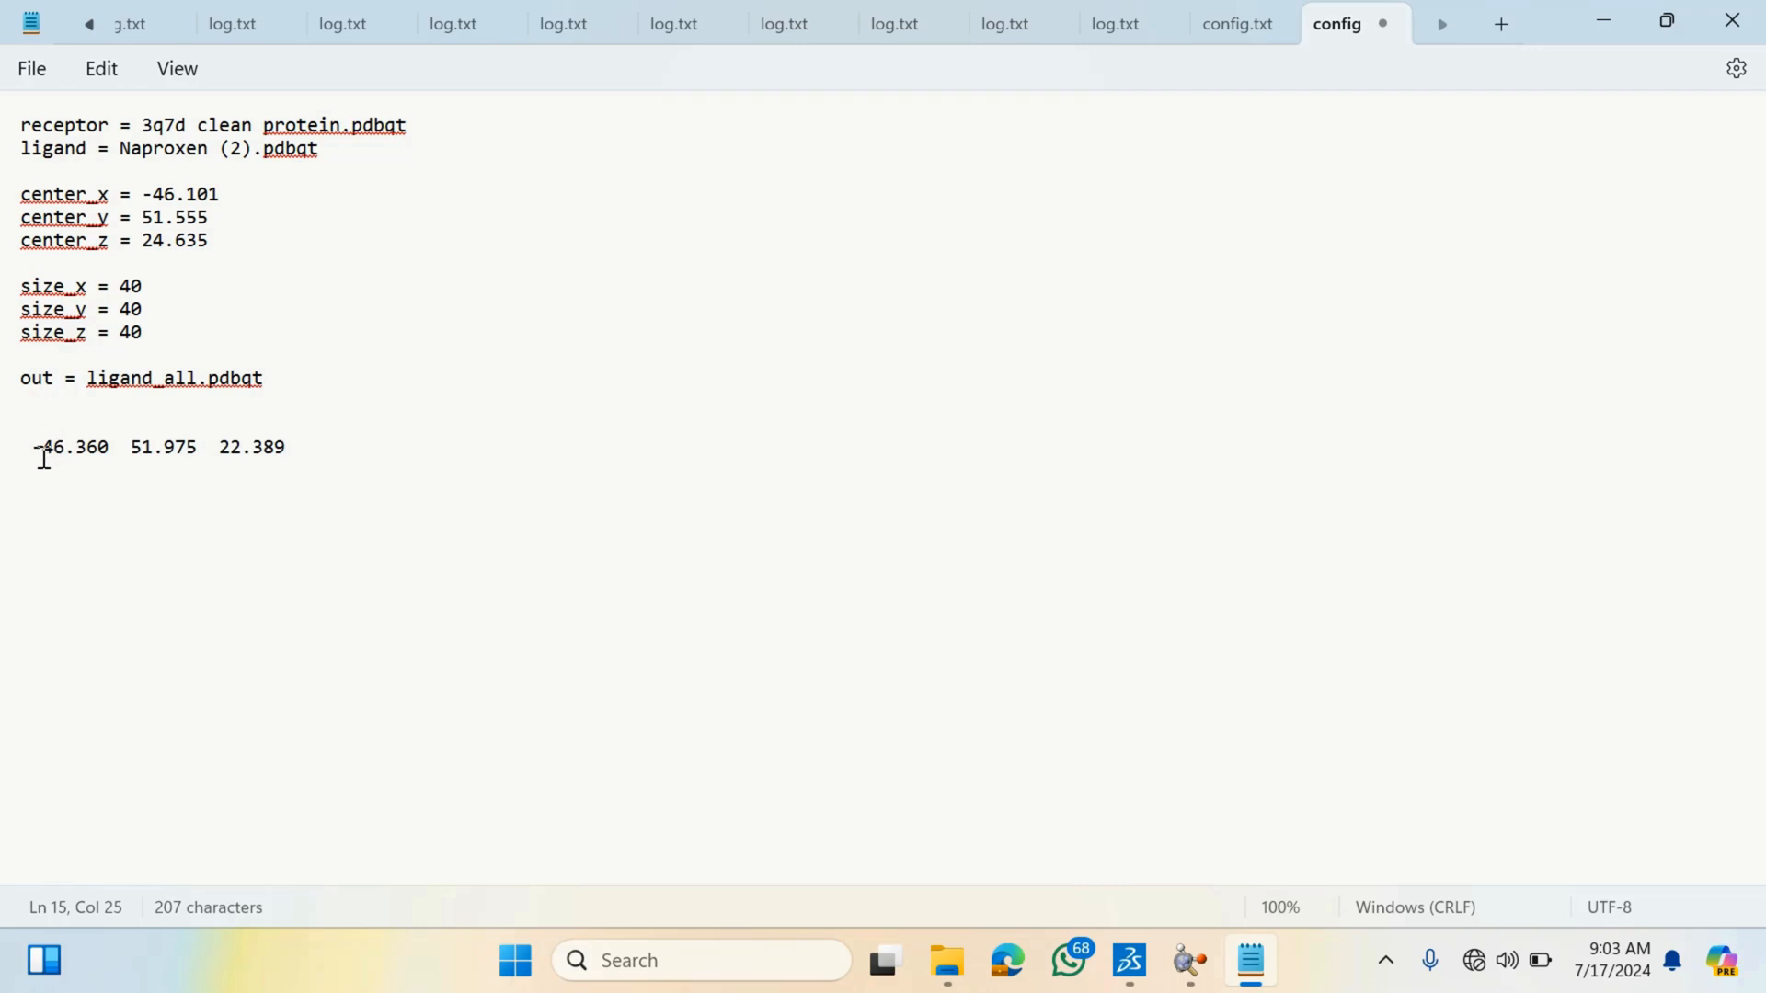
- Move the first pasted value into center_x, setting it to -46.360
drag(32, 447, 94, 457)
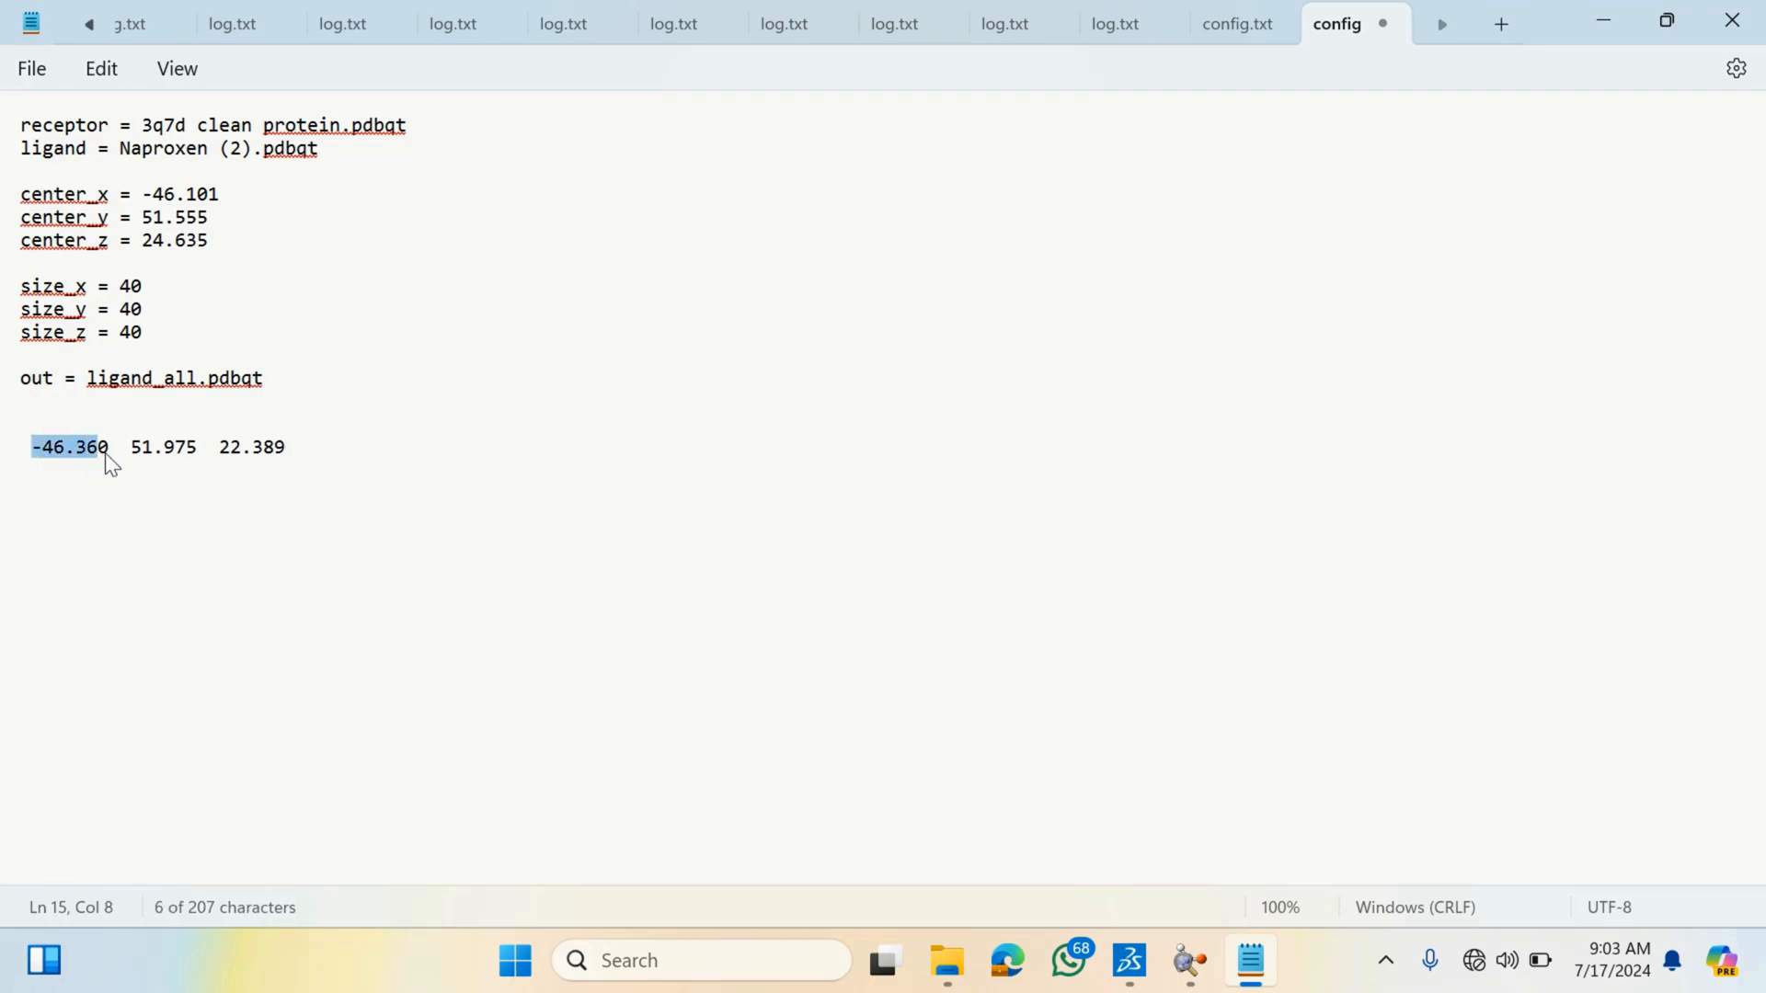
key(ctrl+x)
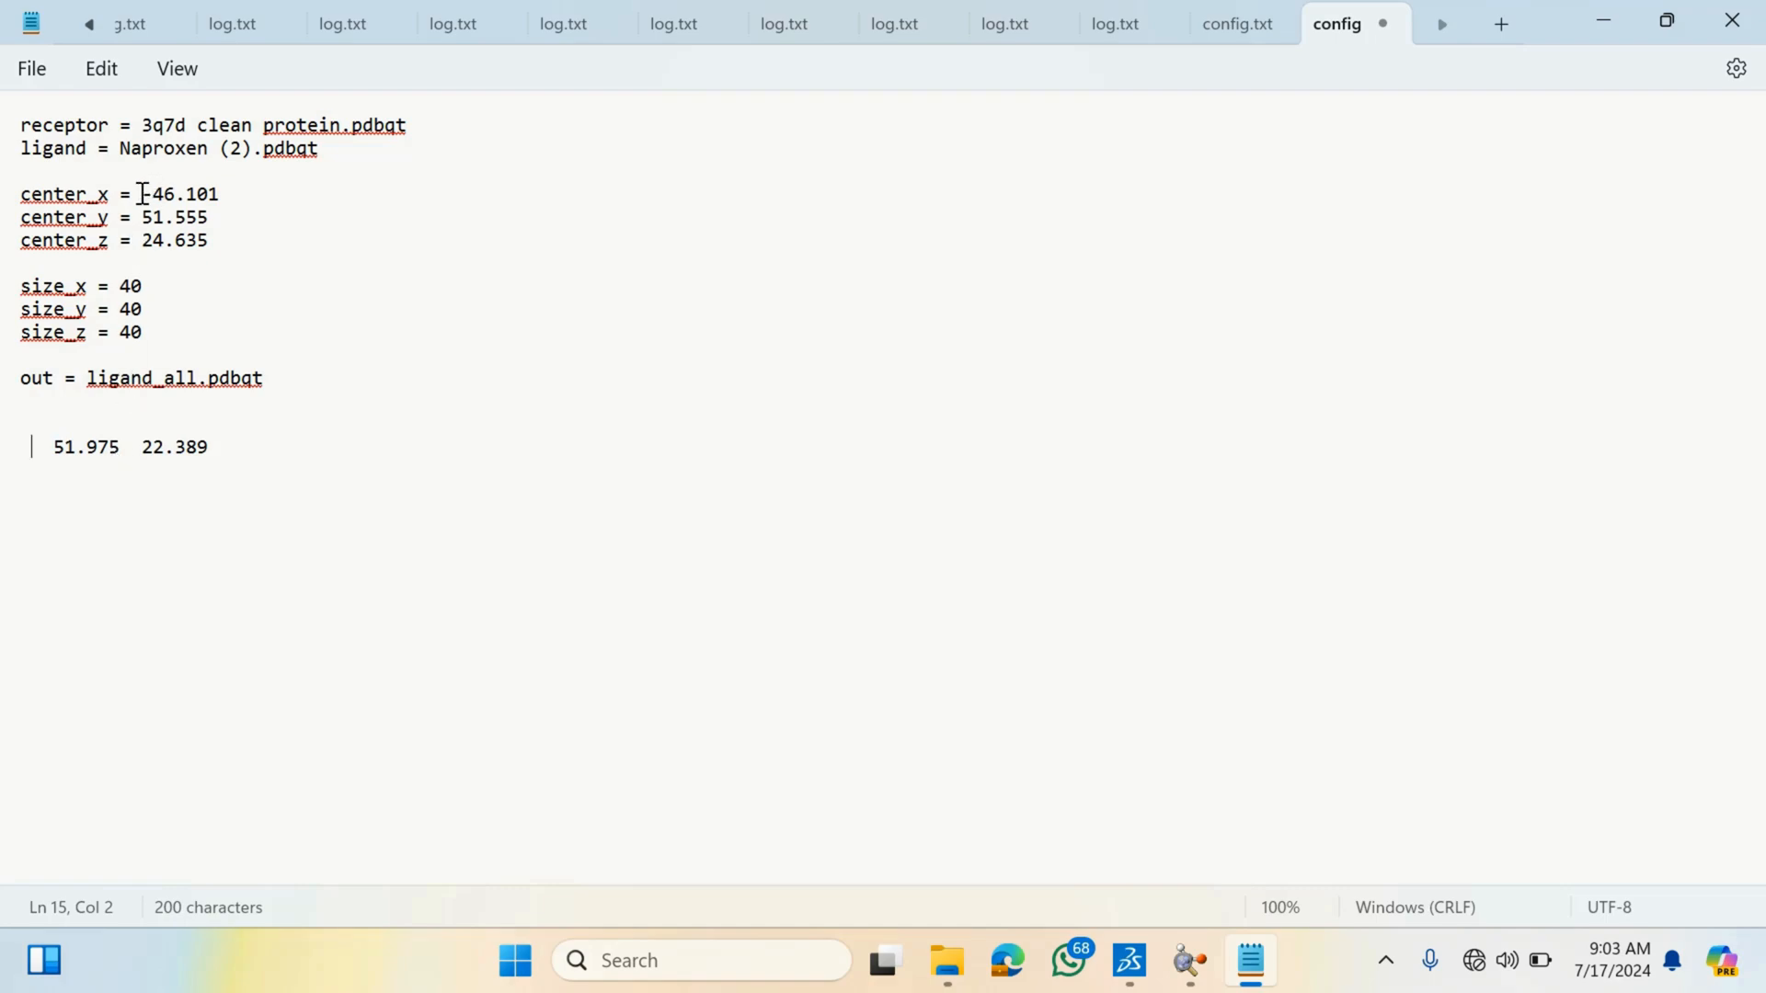
drag(142, 194, 215, 204)
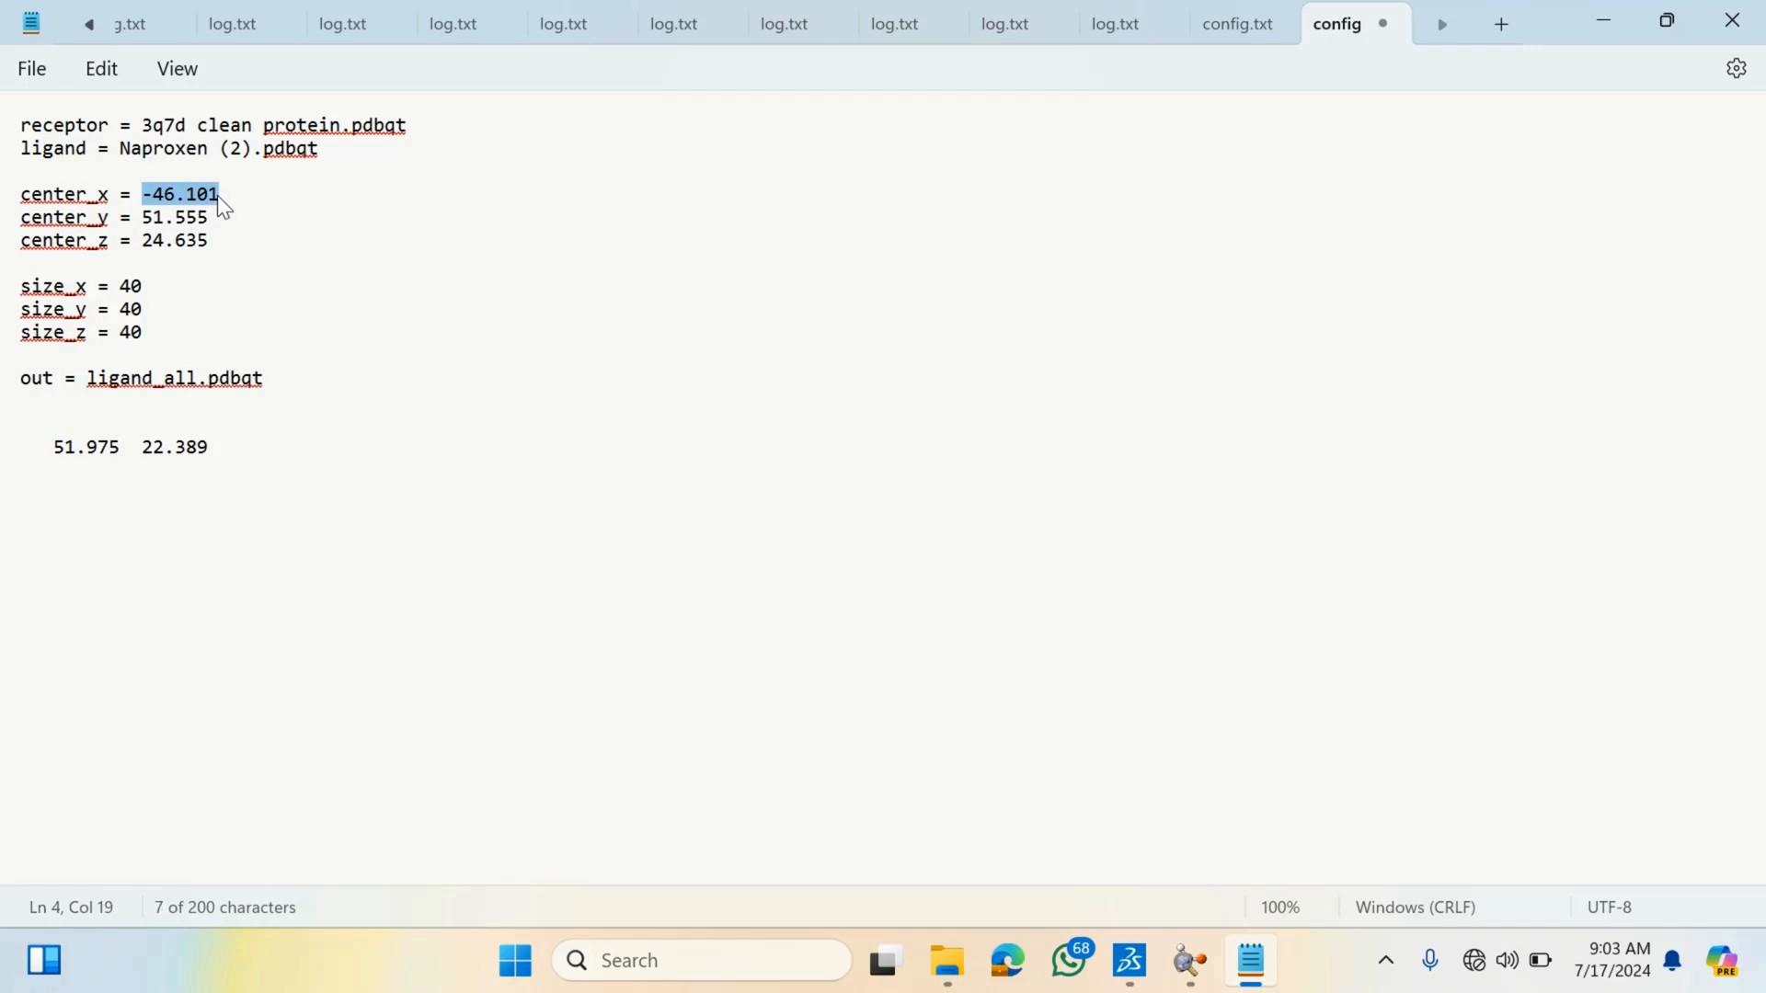
key(ctrl+v)
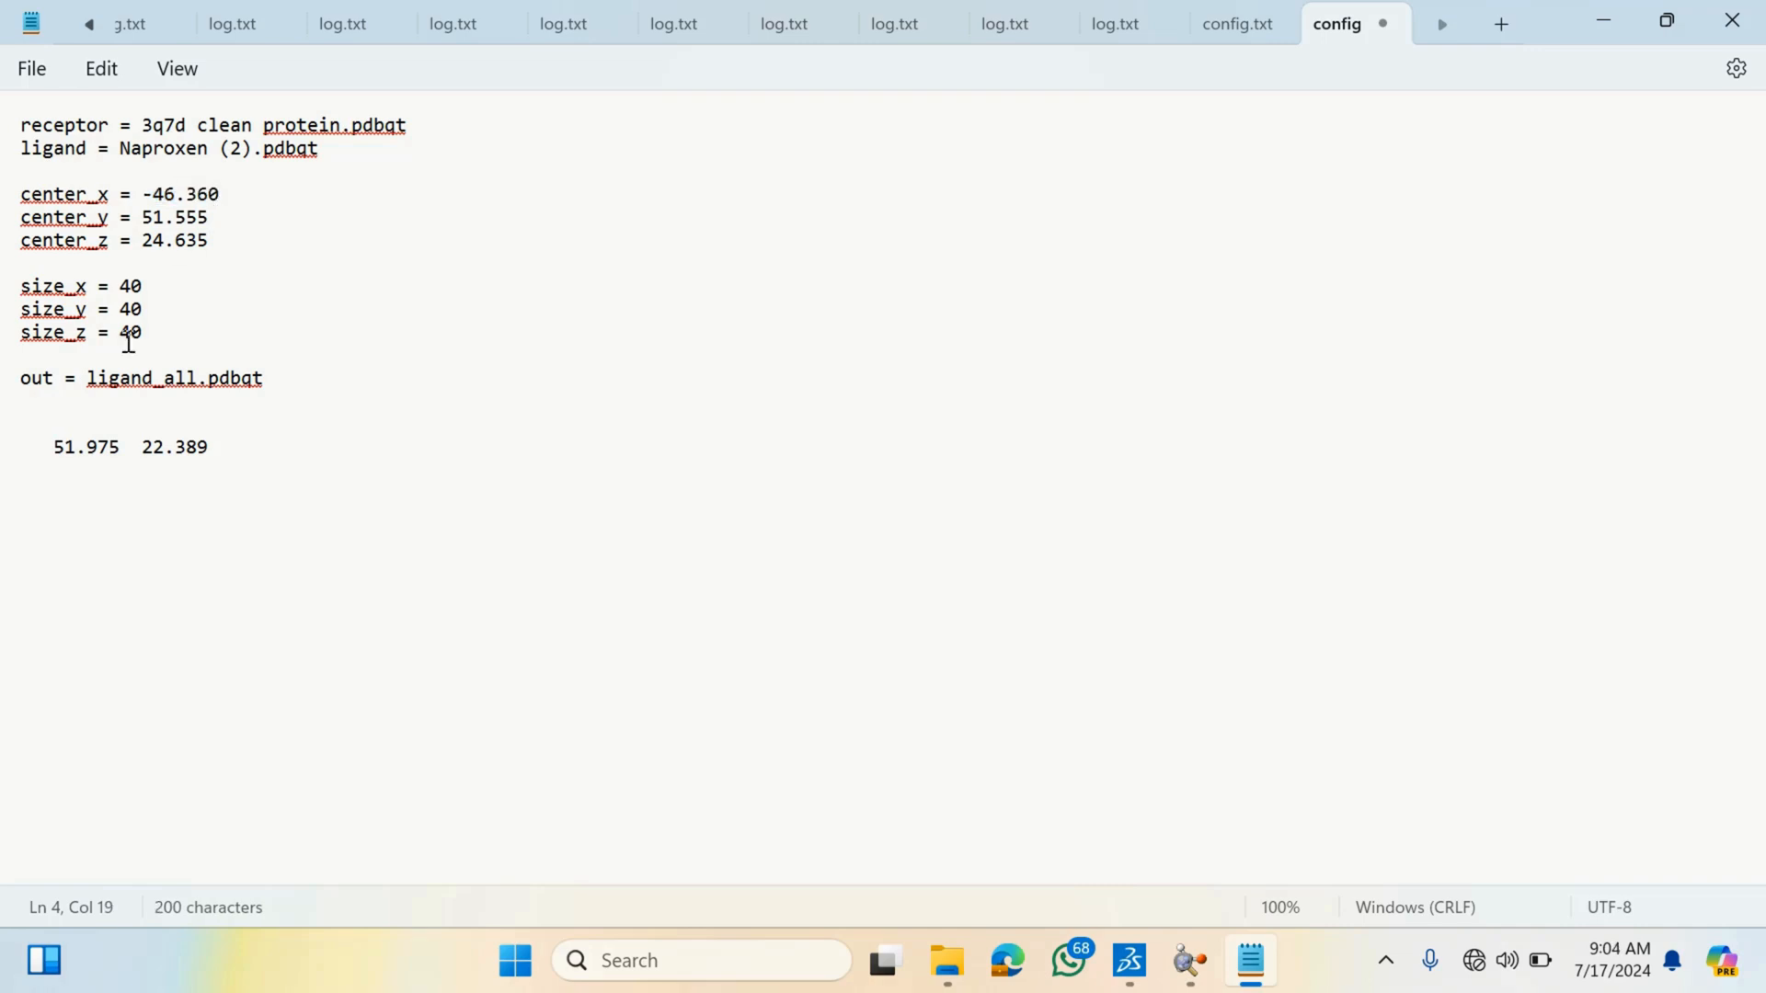
- Move the second pasted value into center_y, setting it to 51.975
drag(53, 452, 129, 455)
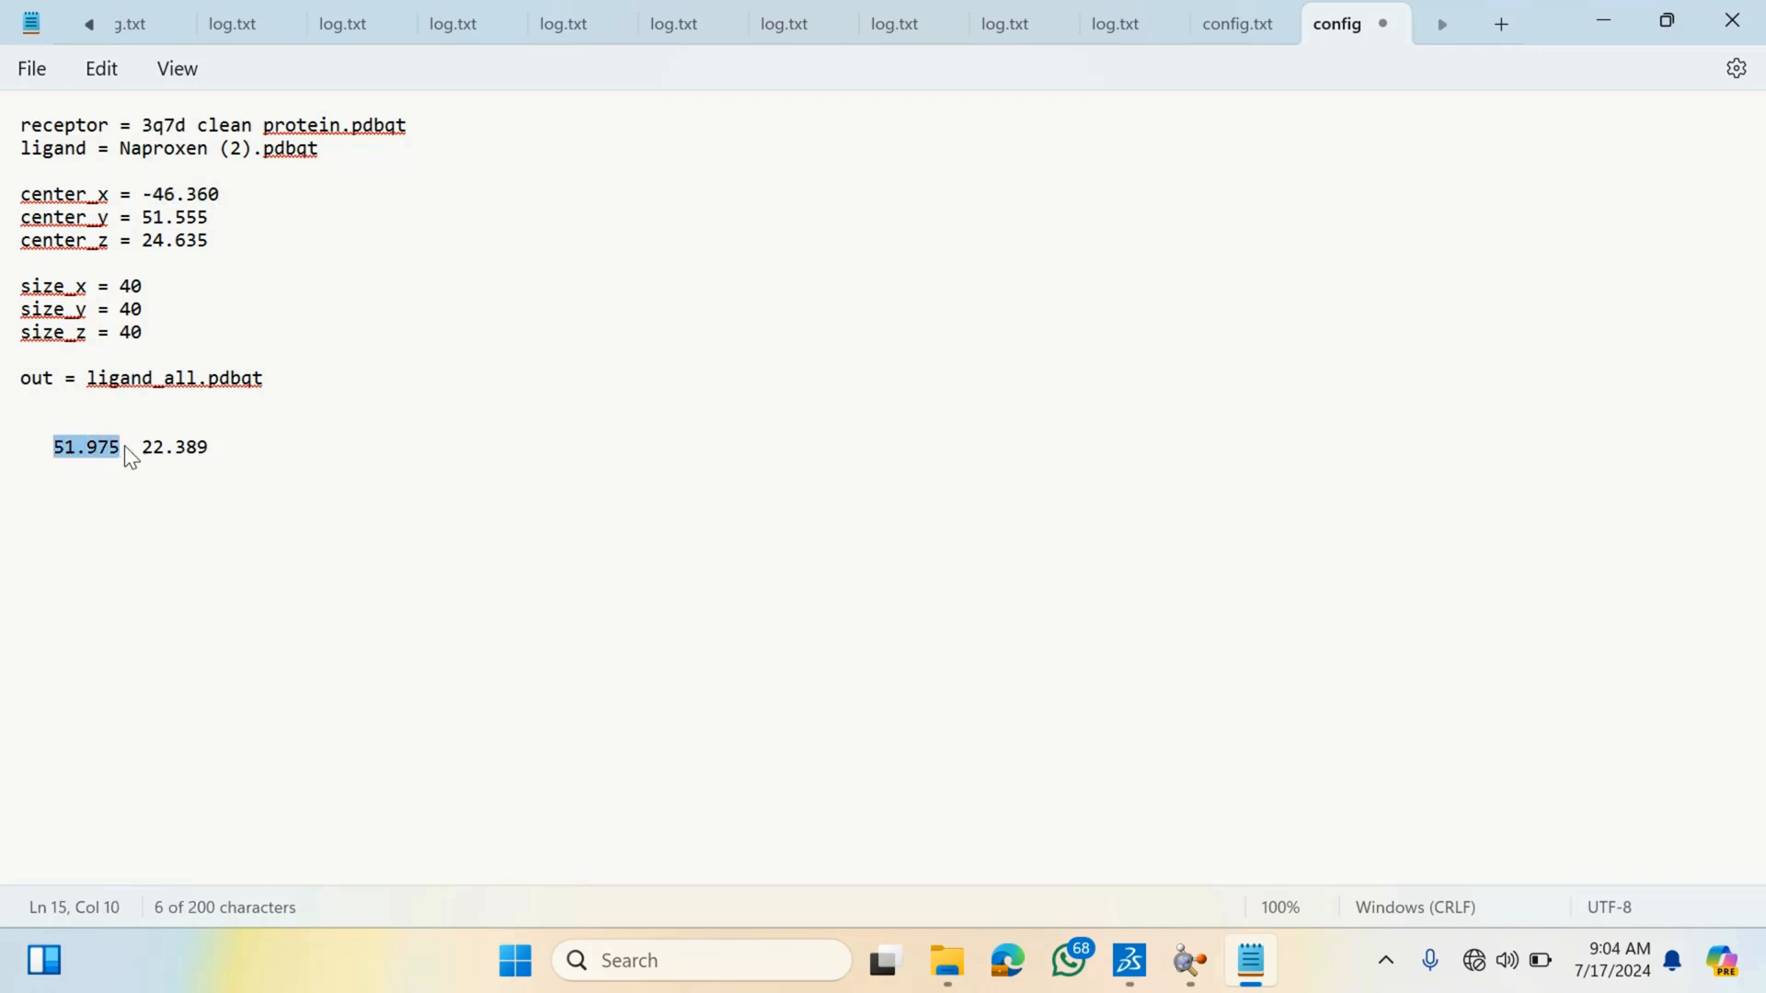
key(ctrl+x)
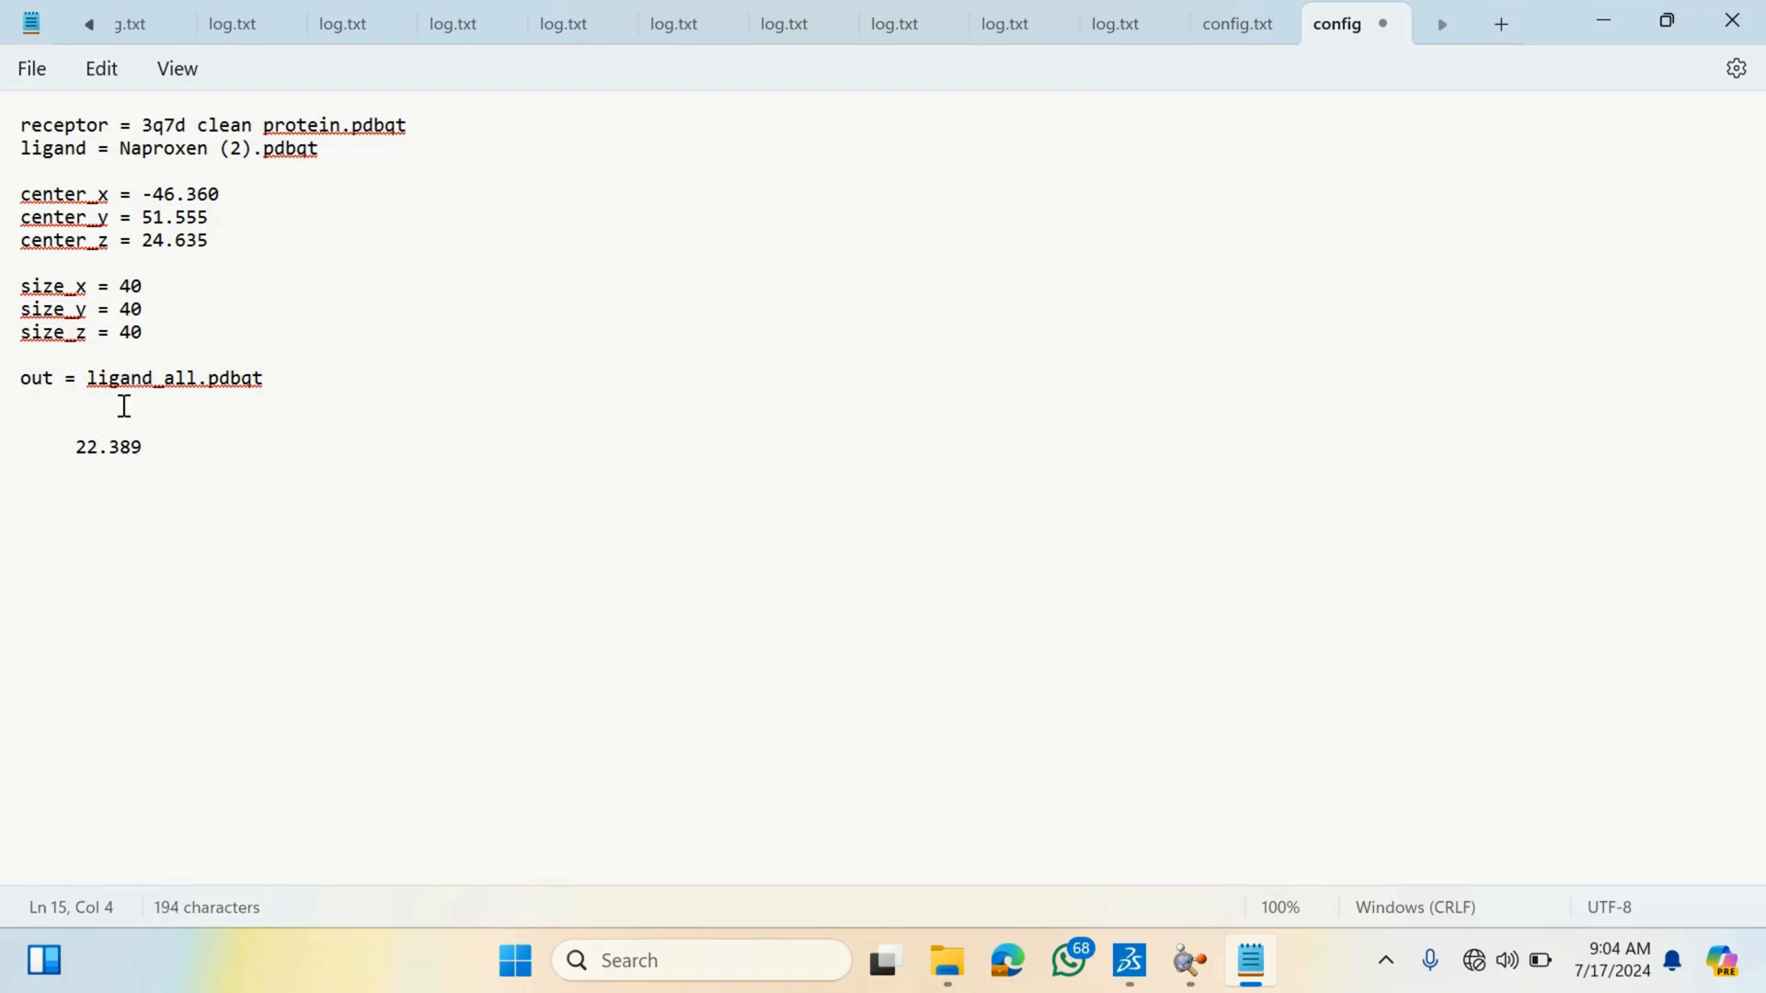
drag(143, 218, 212, 221)
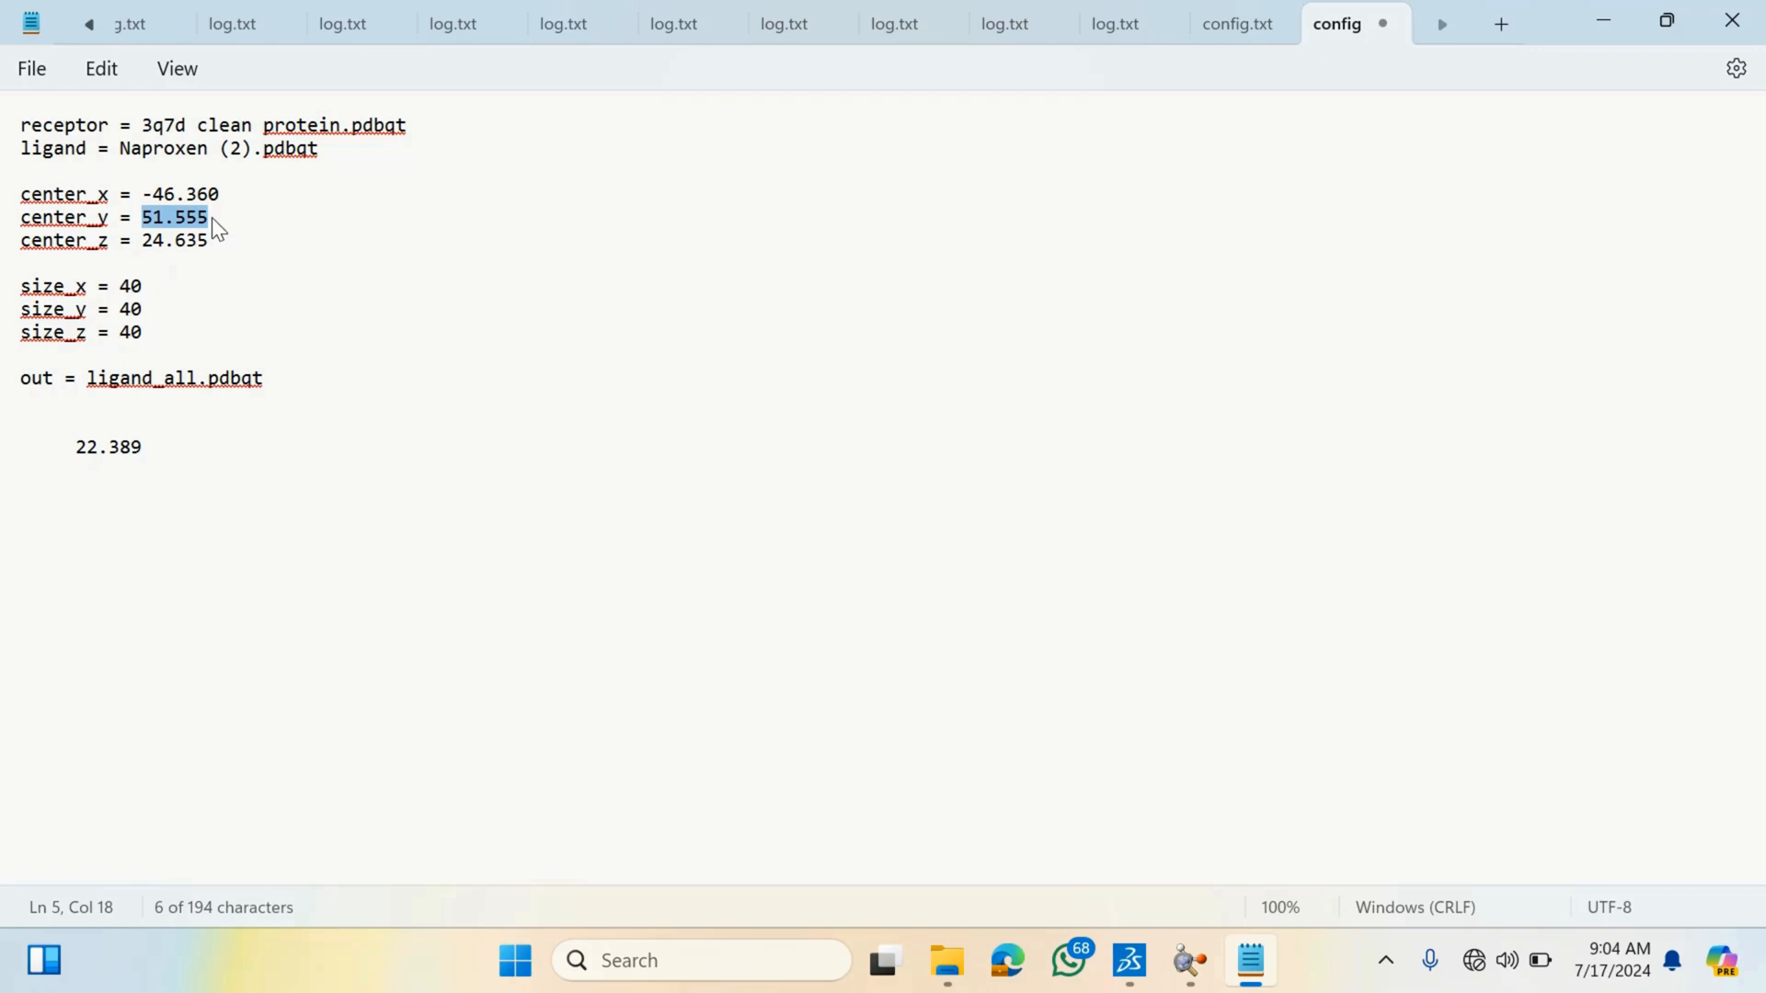
key(ctrl+v)
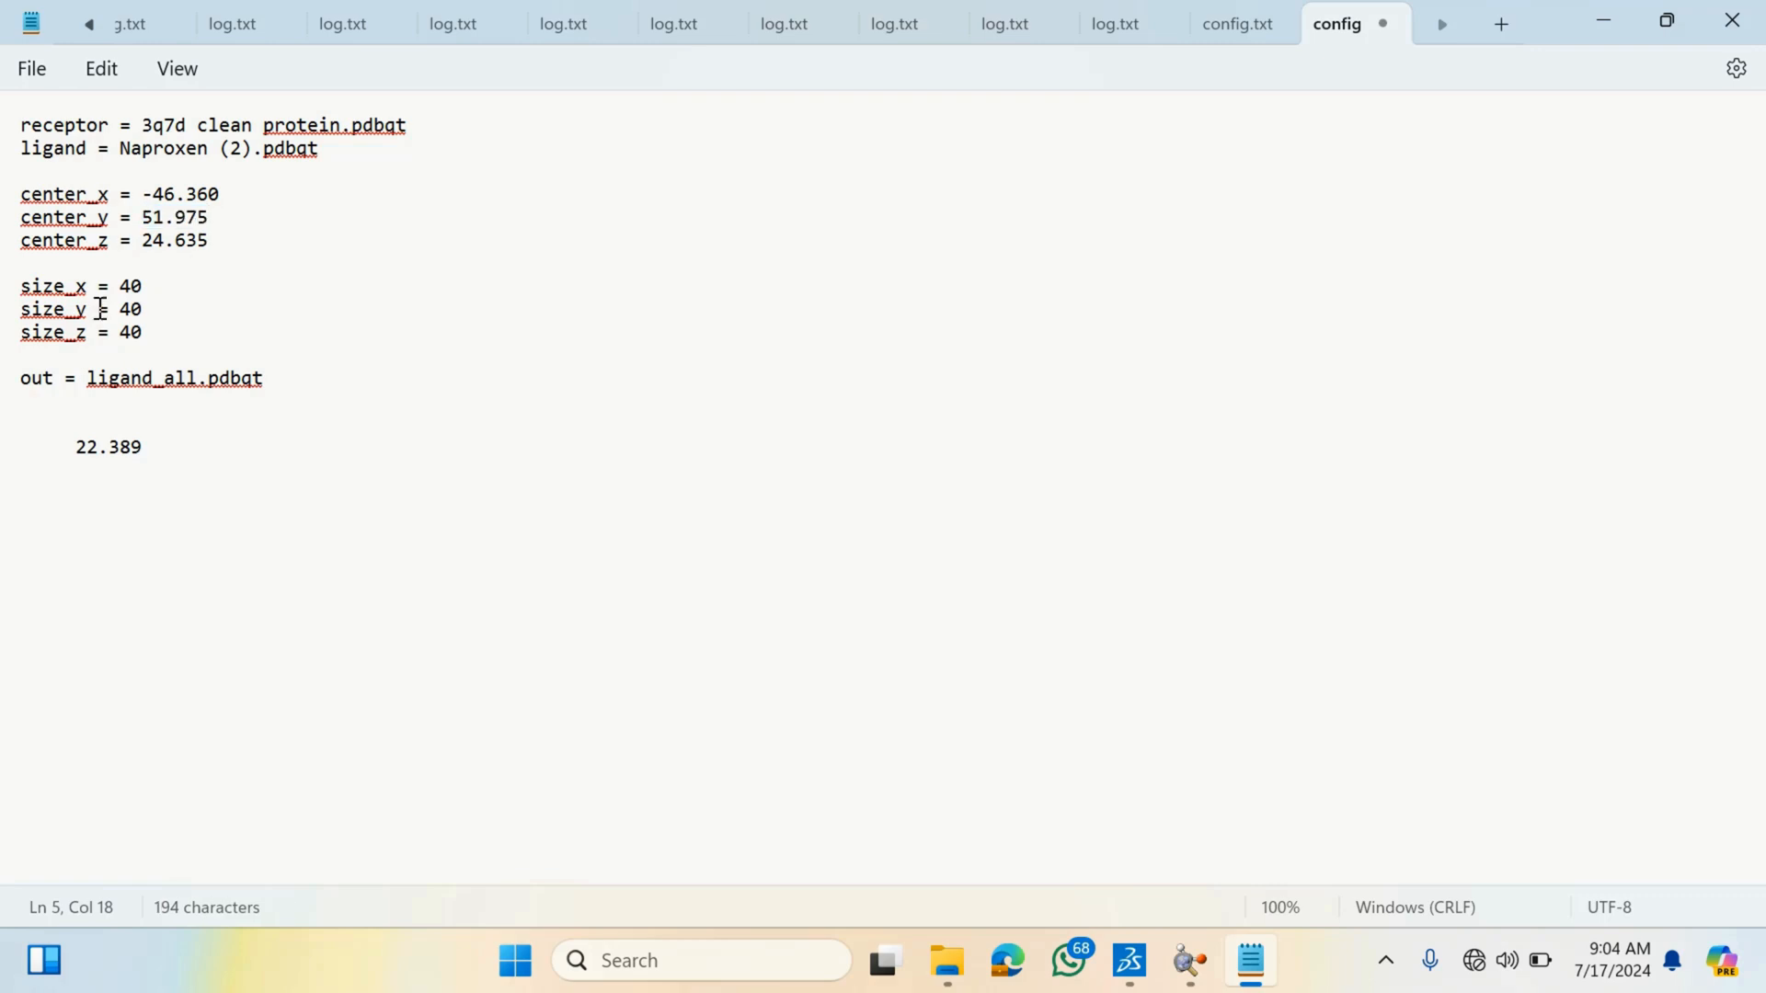
- Move the third pasted value into center_z, setting it to 22.389
drag(76, 448, 119, 452)
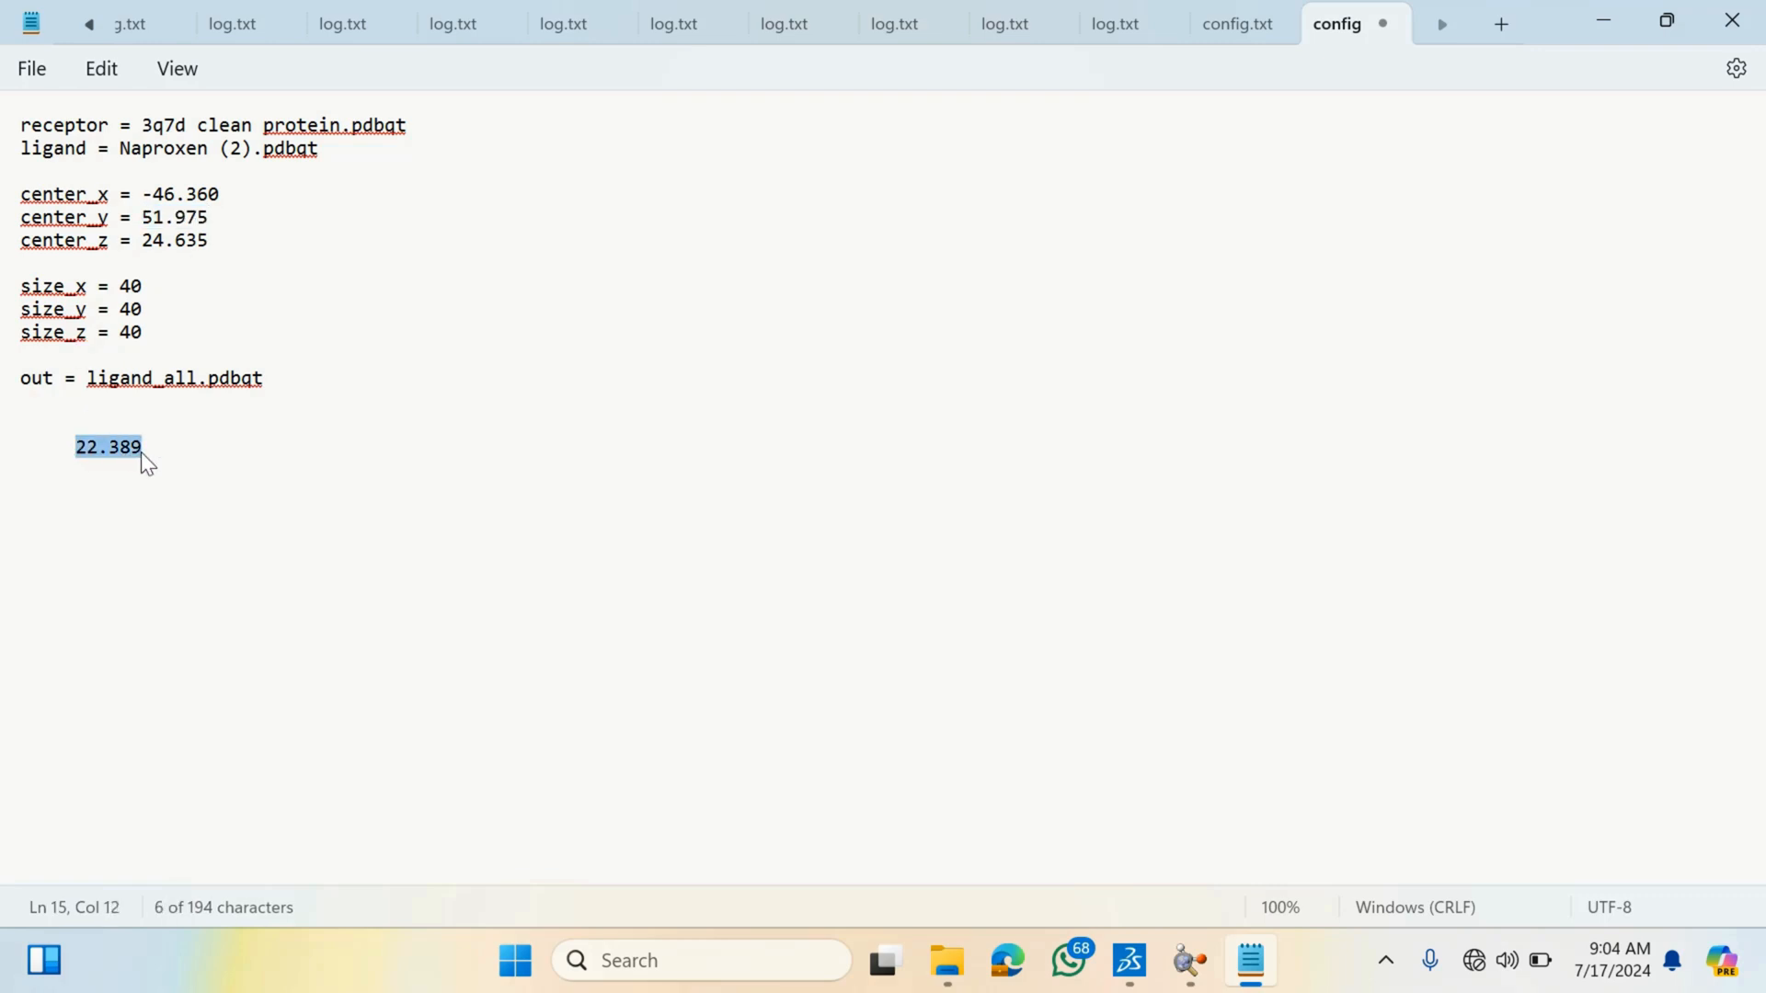
key(ctrl+x)
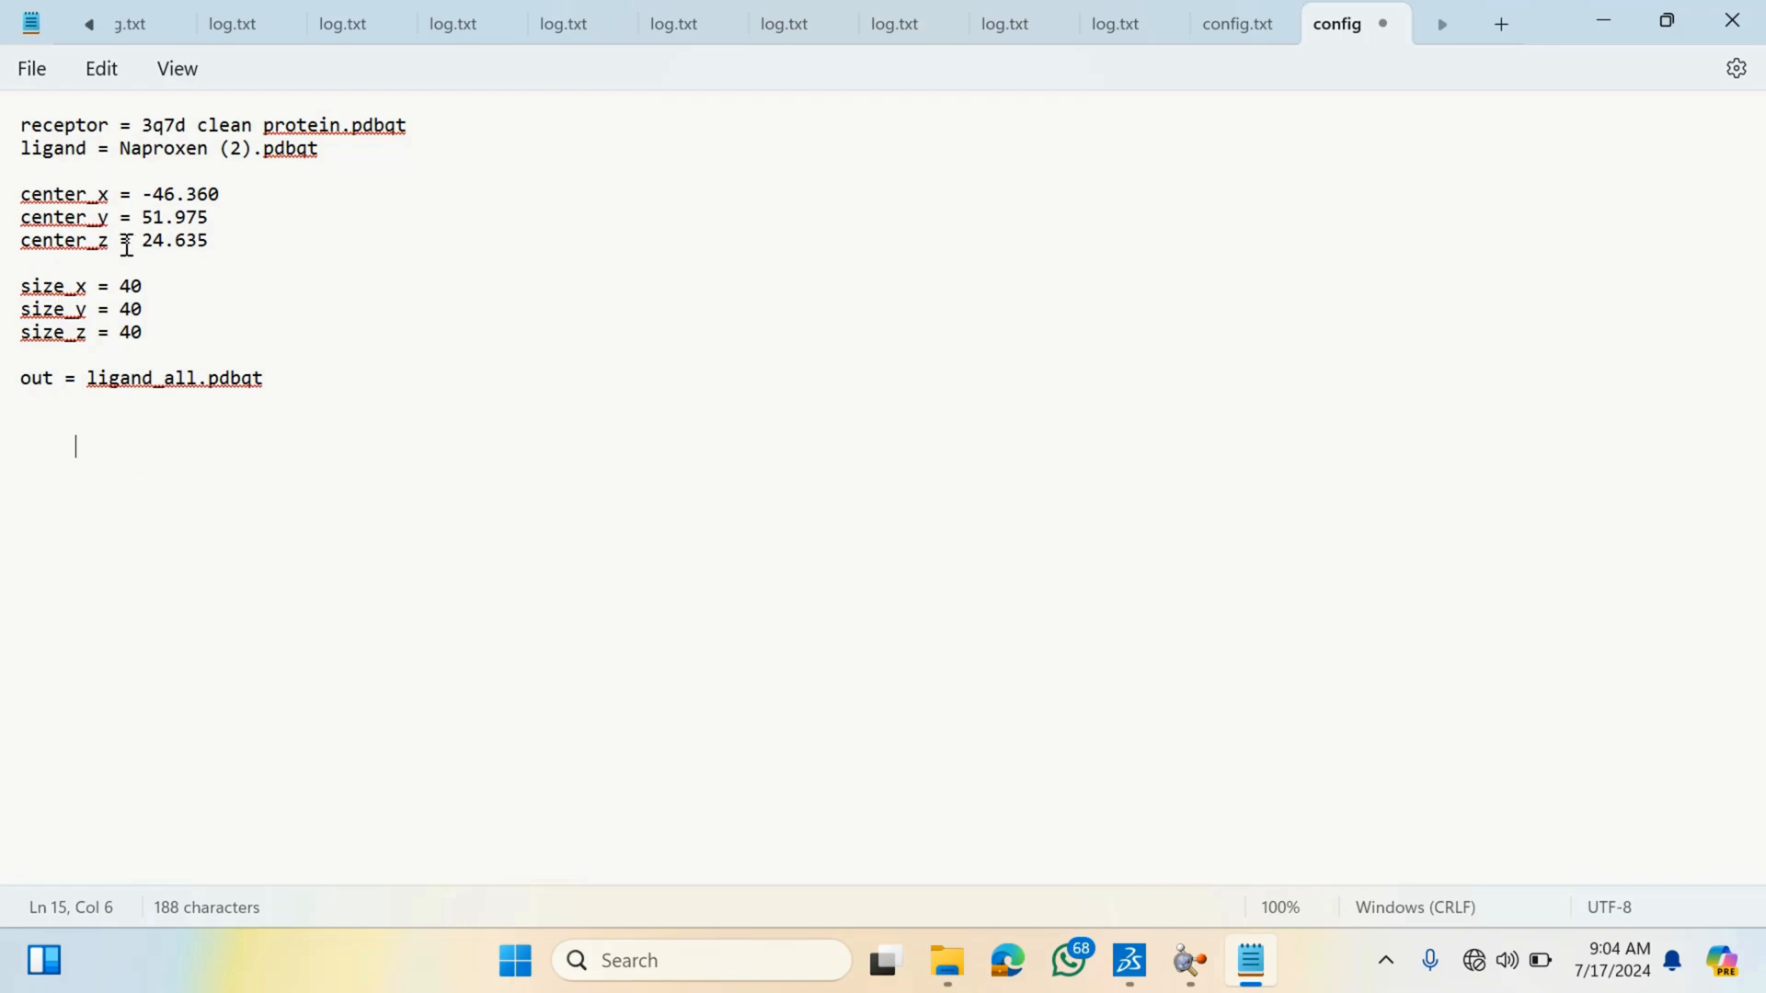
drag(143, 241, 210, 256)
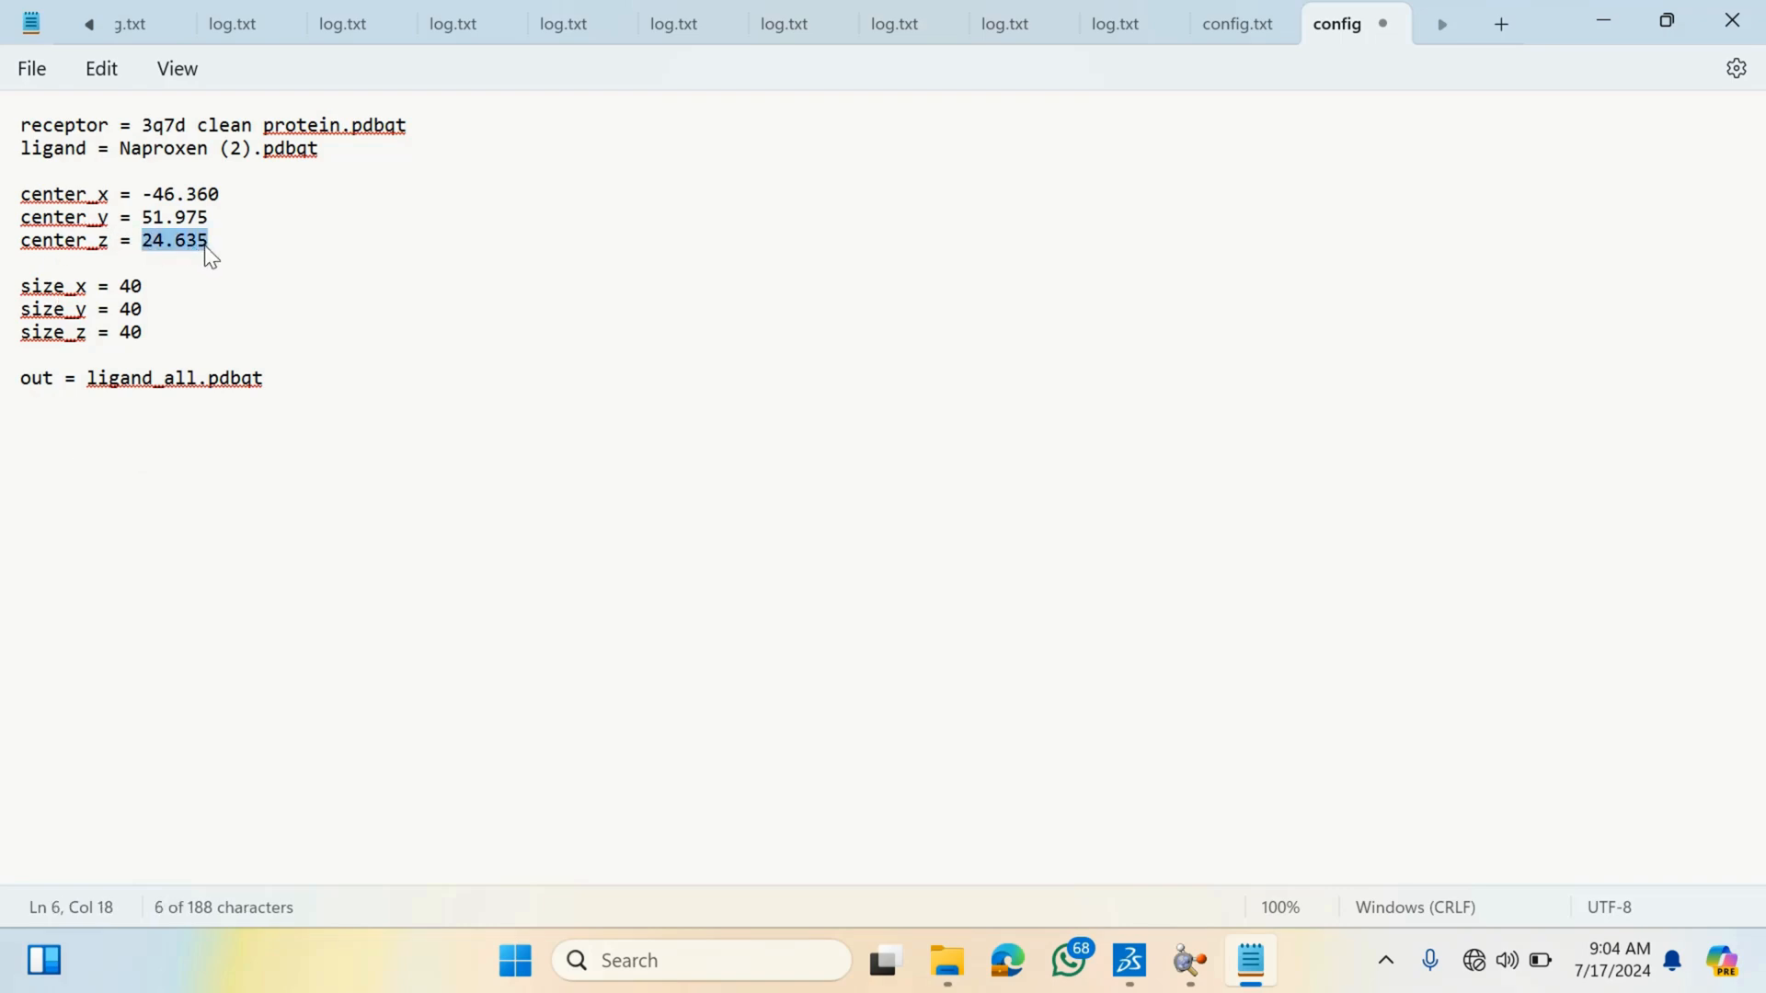
key(ctrl+v)
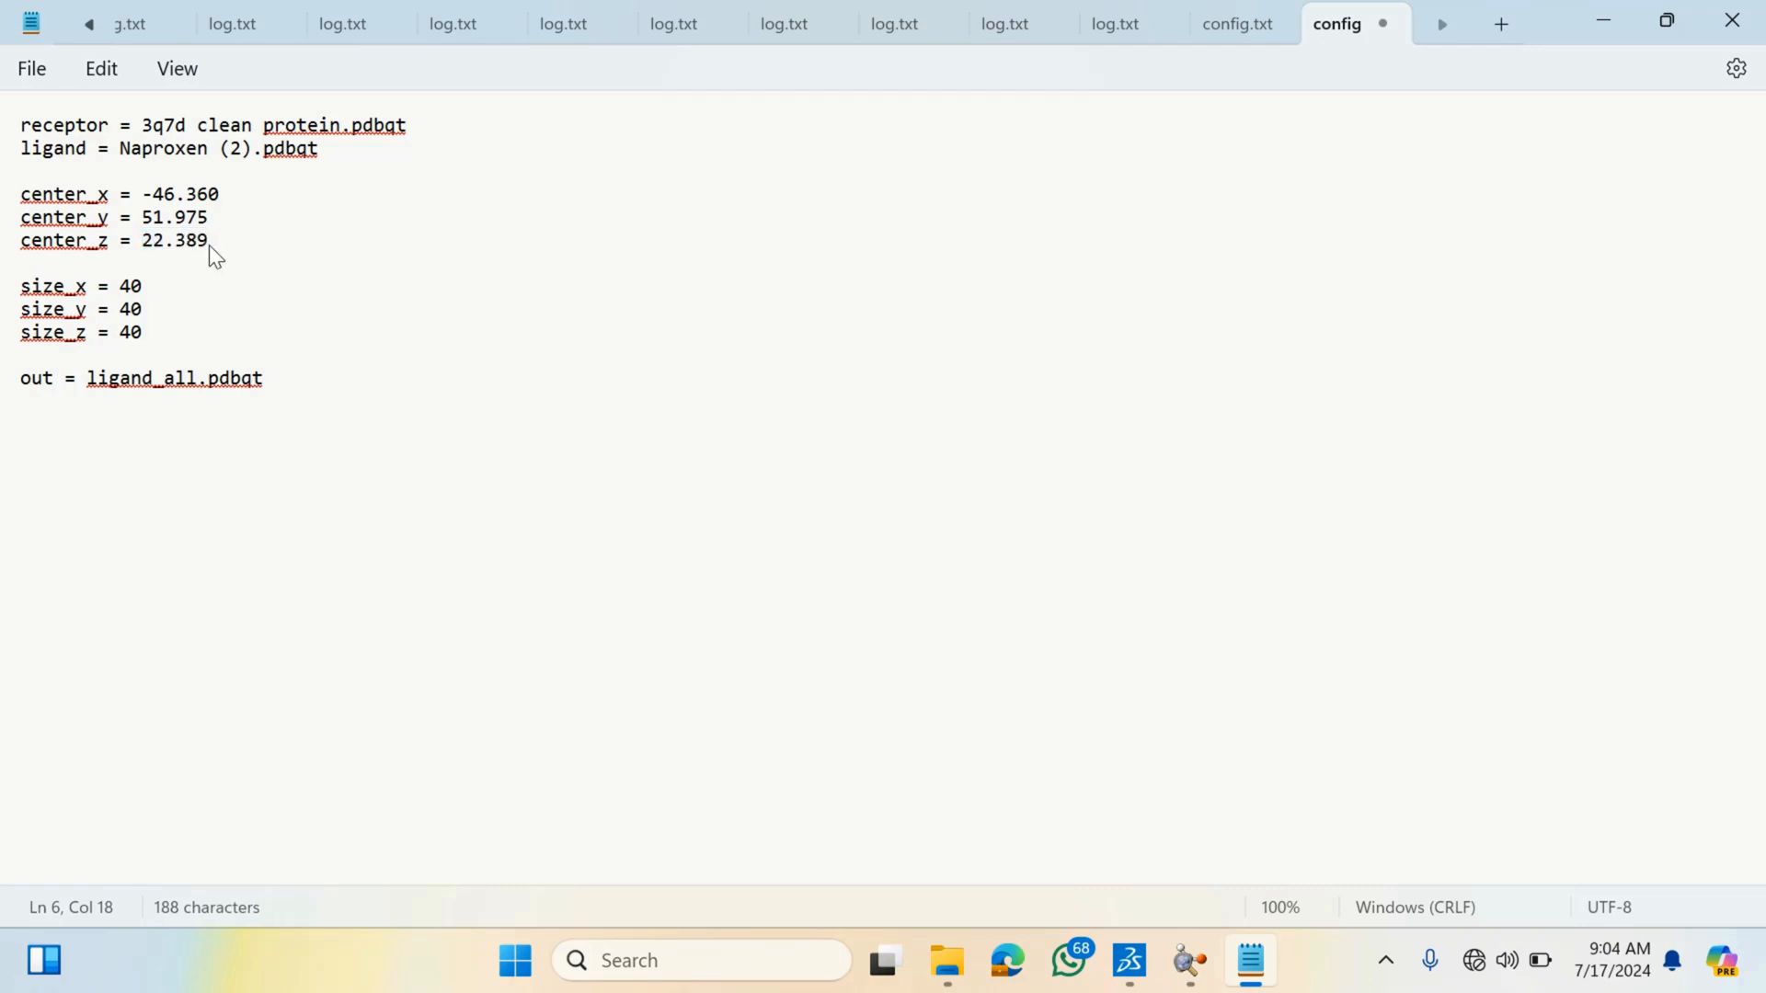
- Delete the leftover blank lines below the out entry
click(246, 517)
key(BackSpace)
key(BackSpace)
key(BackSpace)
key(BackSpace)
- Review the updated center values and the receptor and ligand file names in the config
click(207, 247)
drag(206, 247, 197, 241)
click(200, 243)
drag(209, 241, 7, 205)
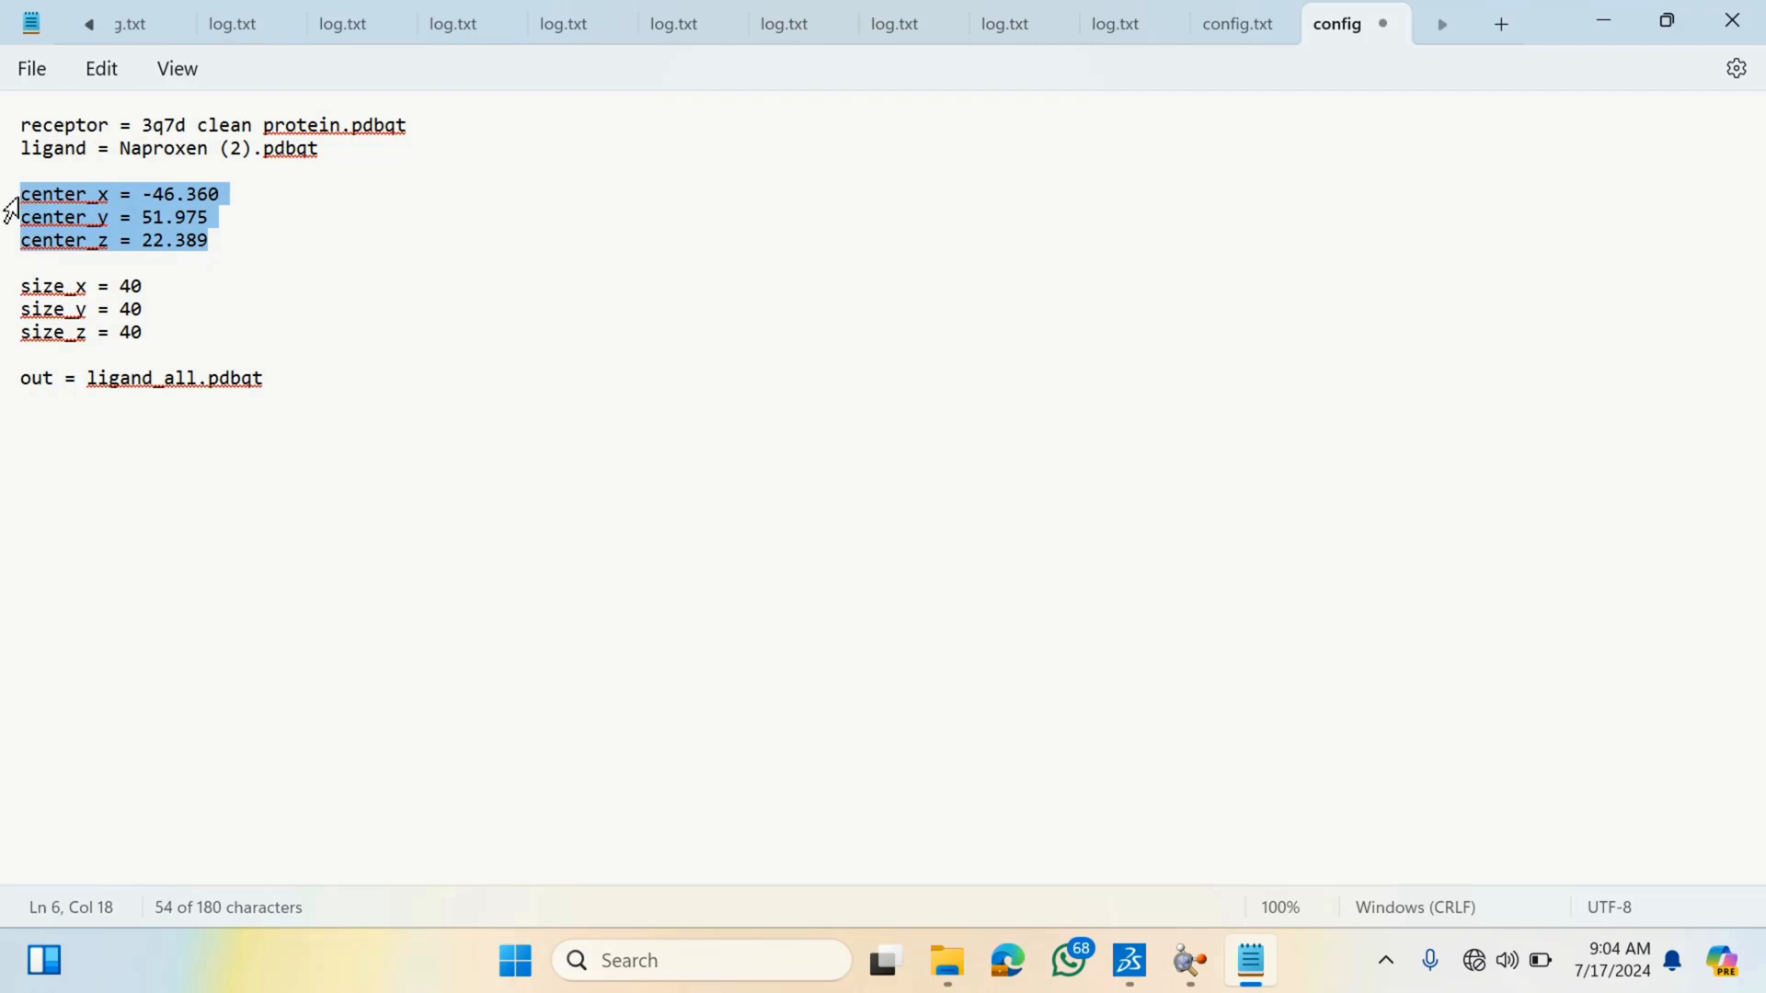
click(209, 241)
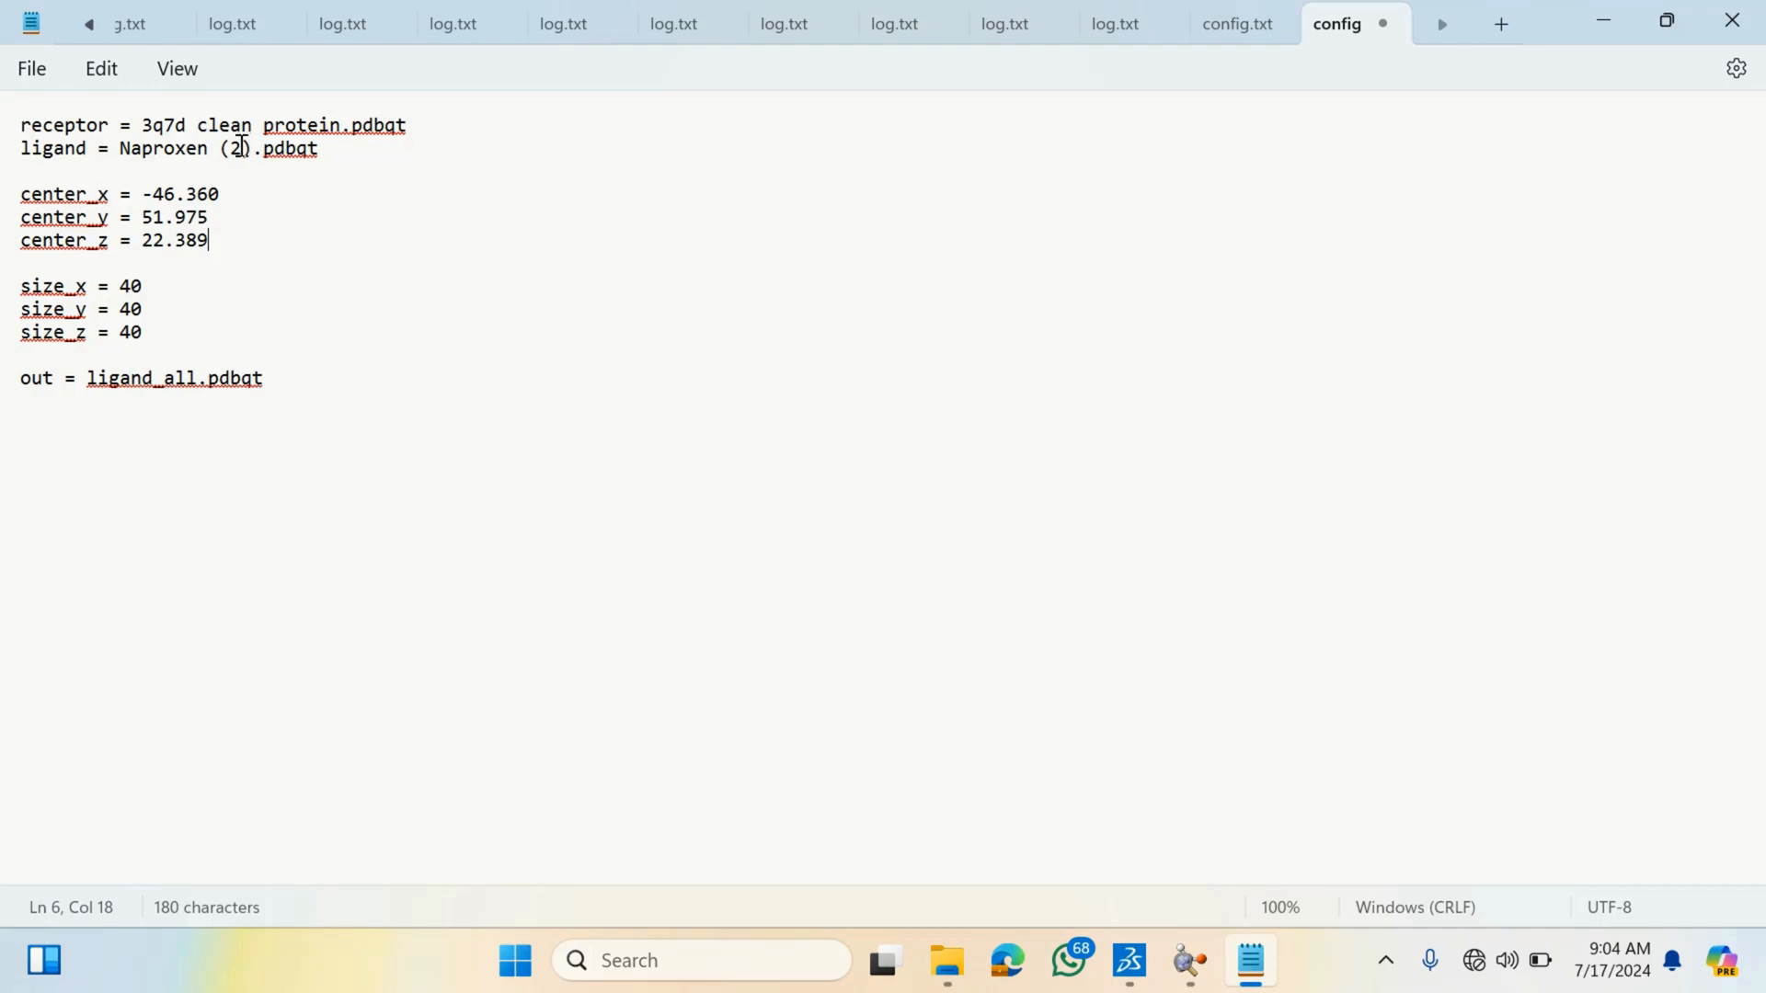
click(342, 154)
drag(340, 153, 122, 154)
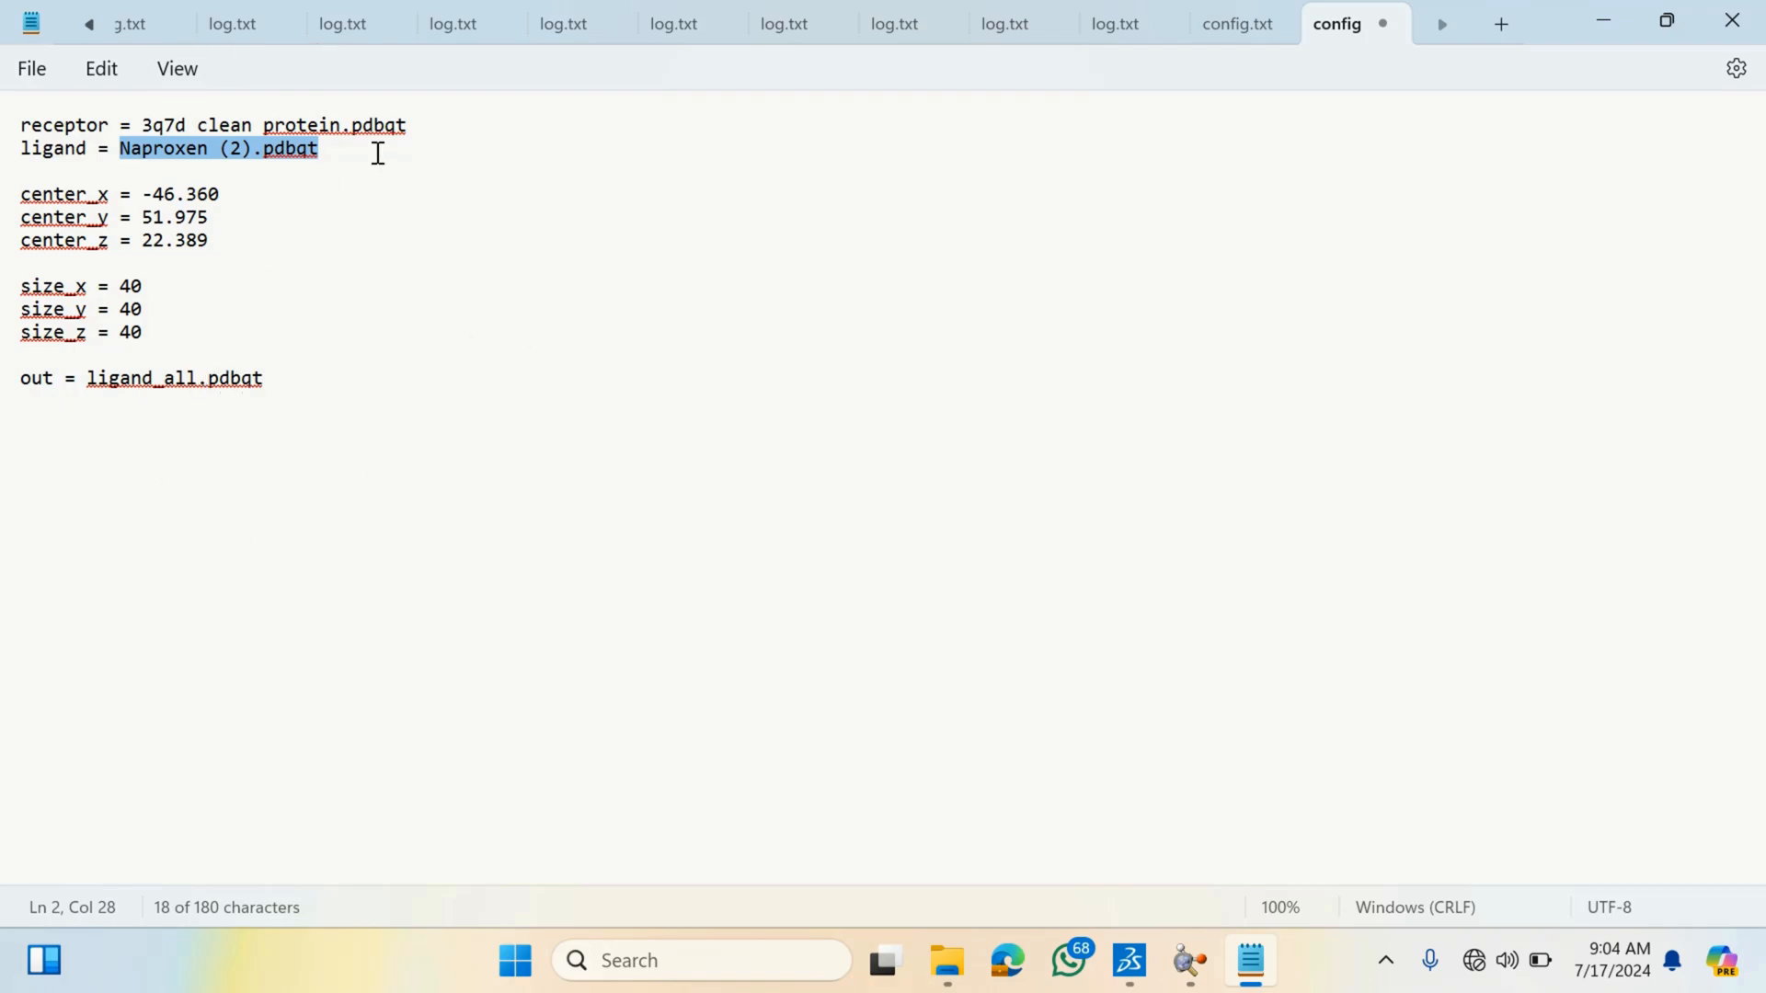
drag(418, 124, 143, 126)
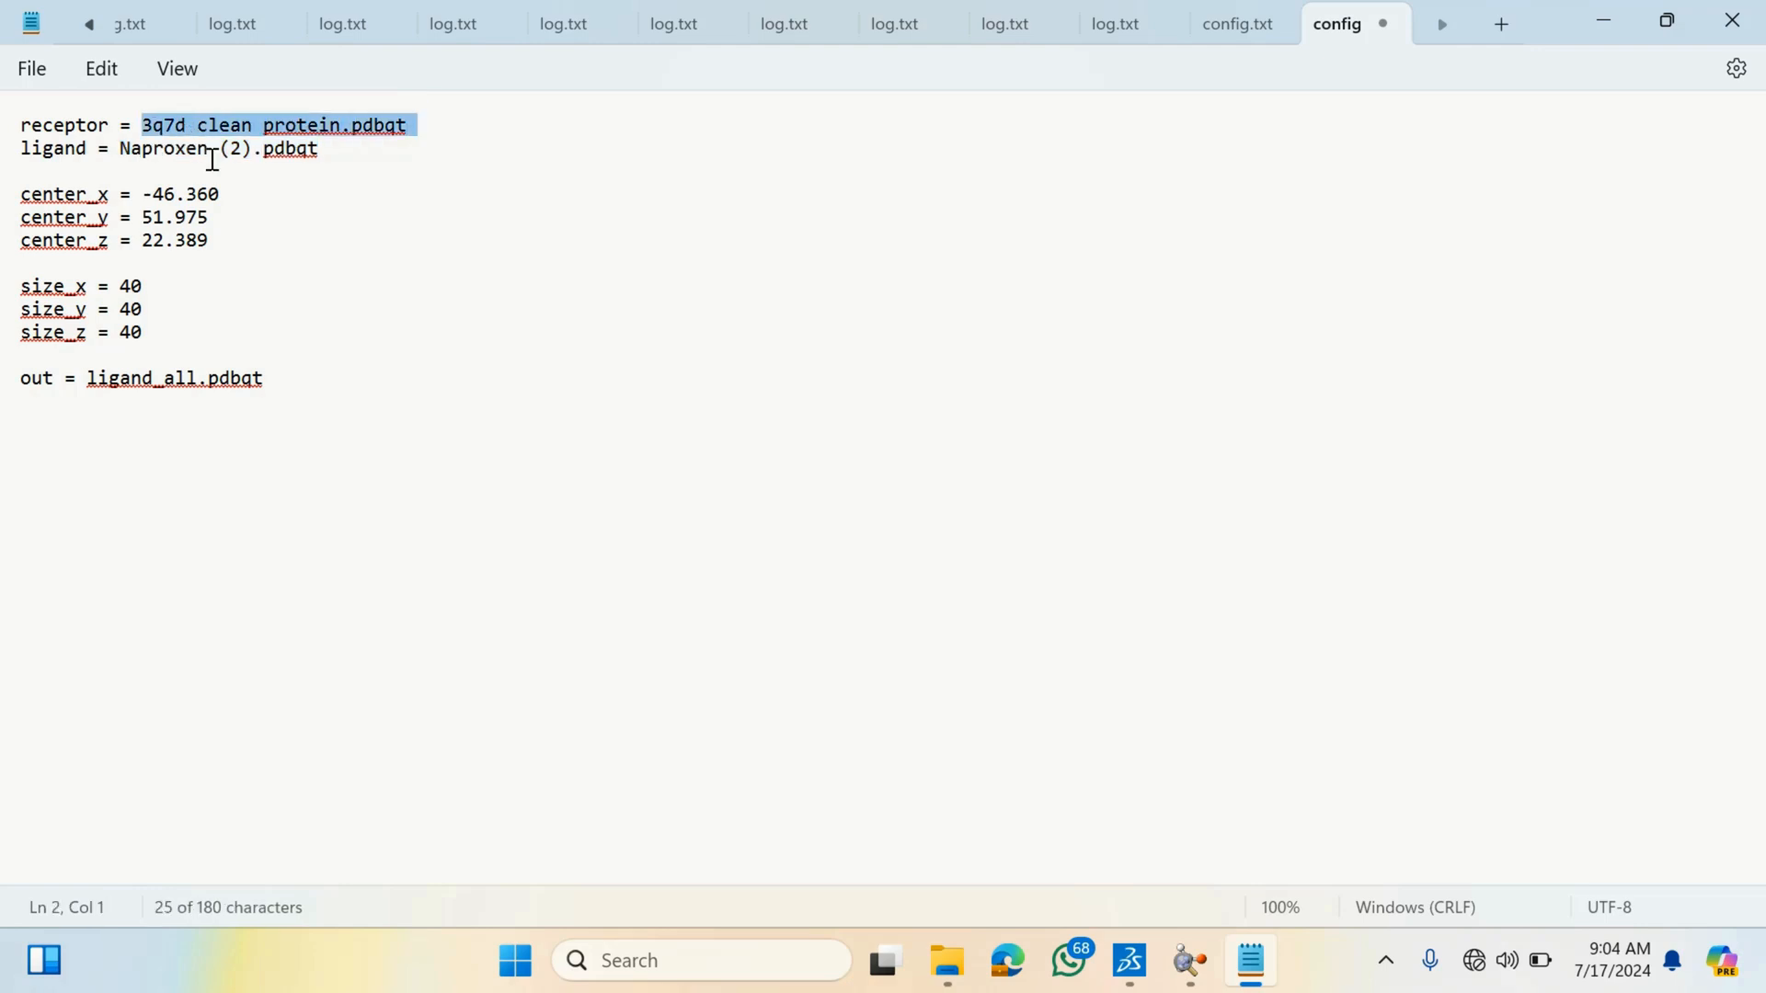
- Walk through the ligand, grid center, grid size and output lines of the config one section at a time
drag(351, 149, 97, 148)
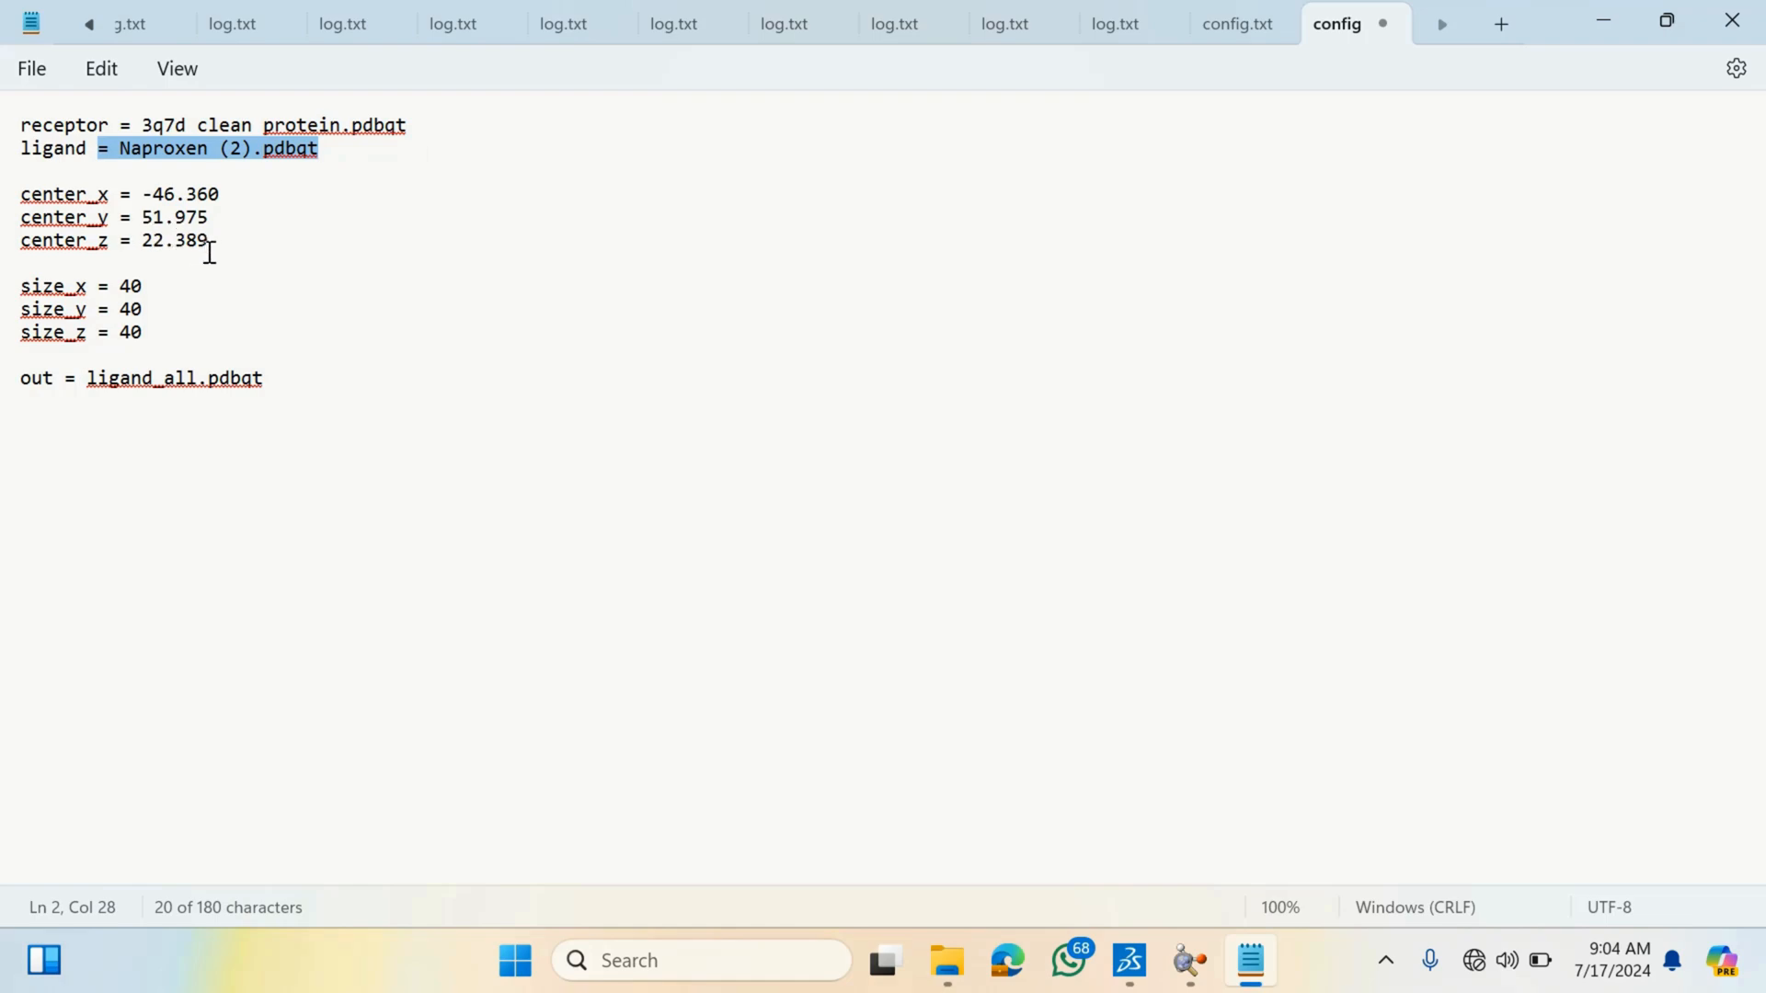
drag(209, 247, 23, 184)
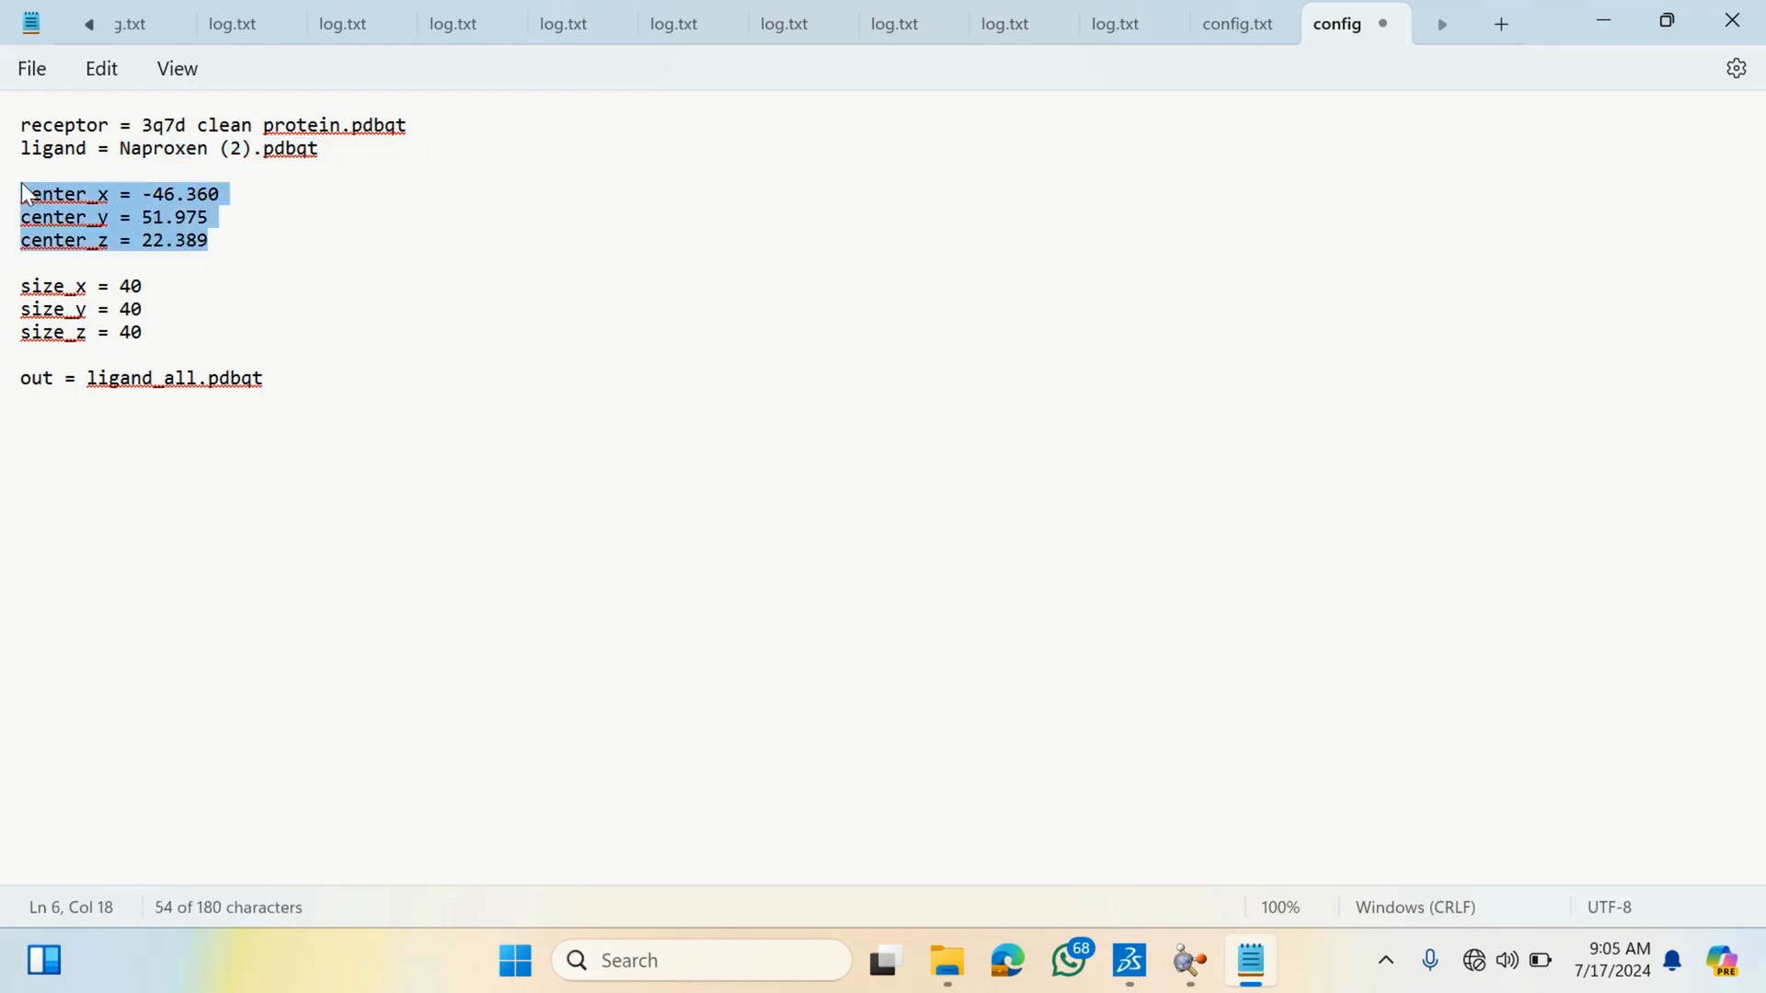
drag(149, 332, 25, 265)
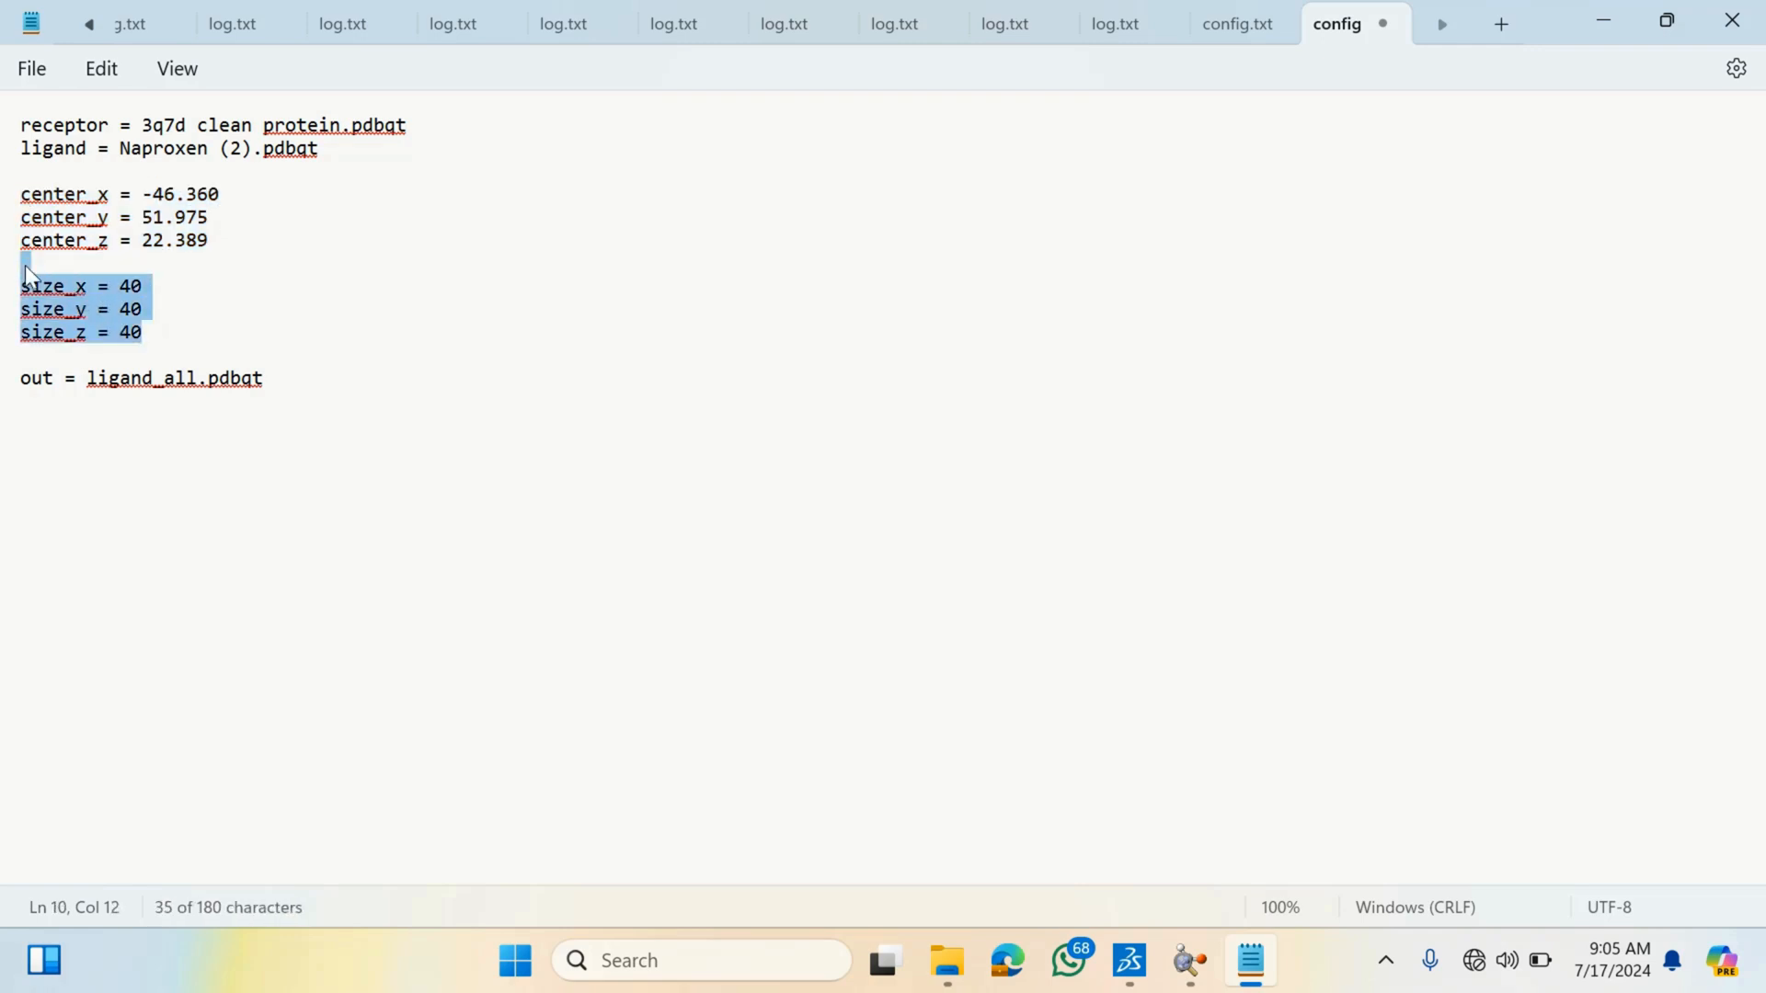
drag(280, 385, 13, 383)
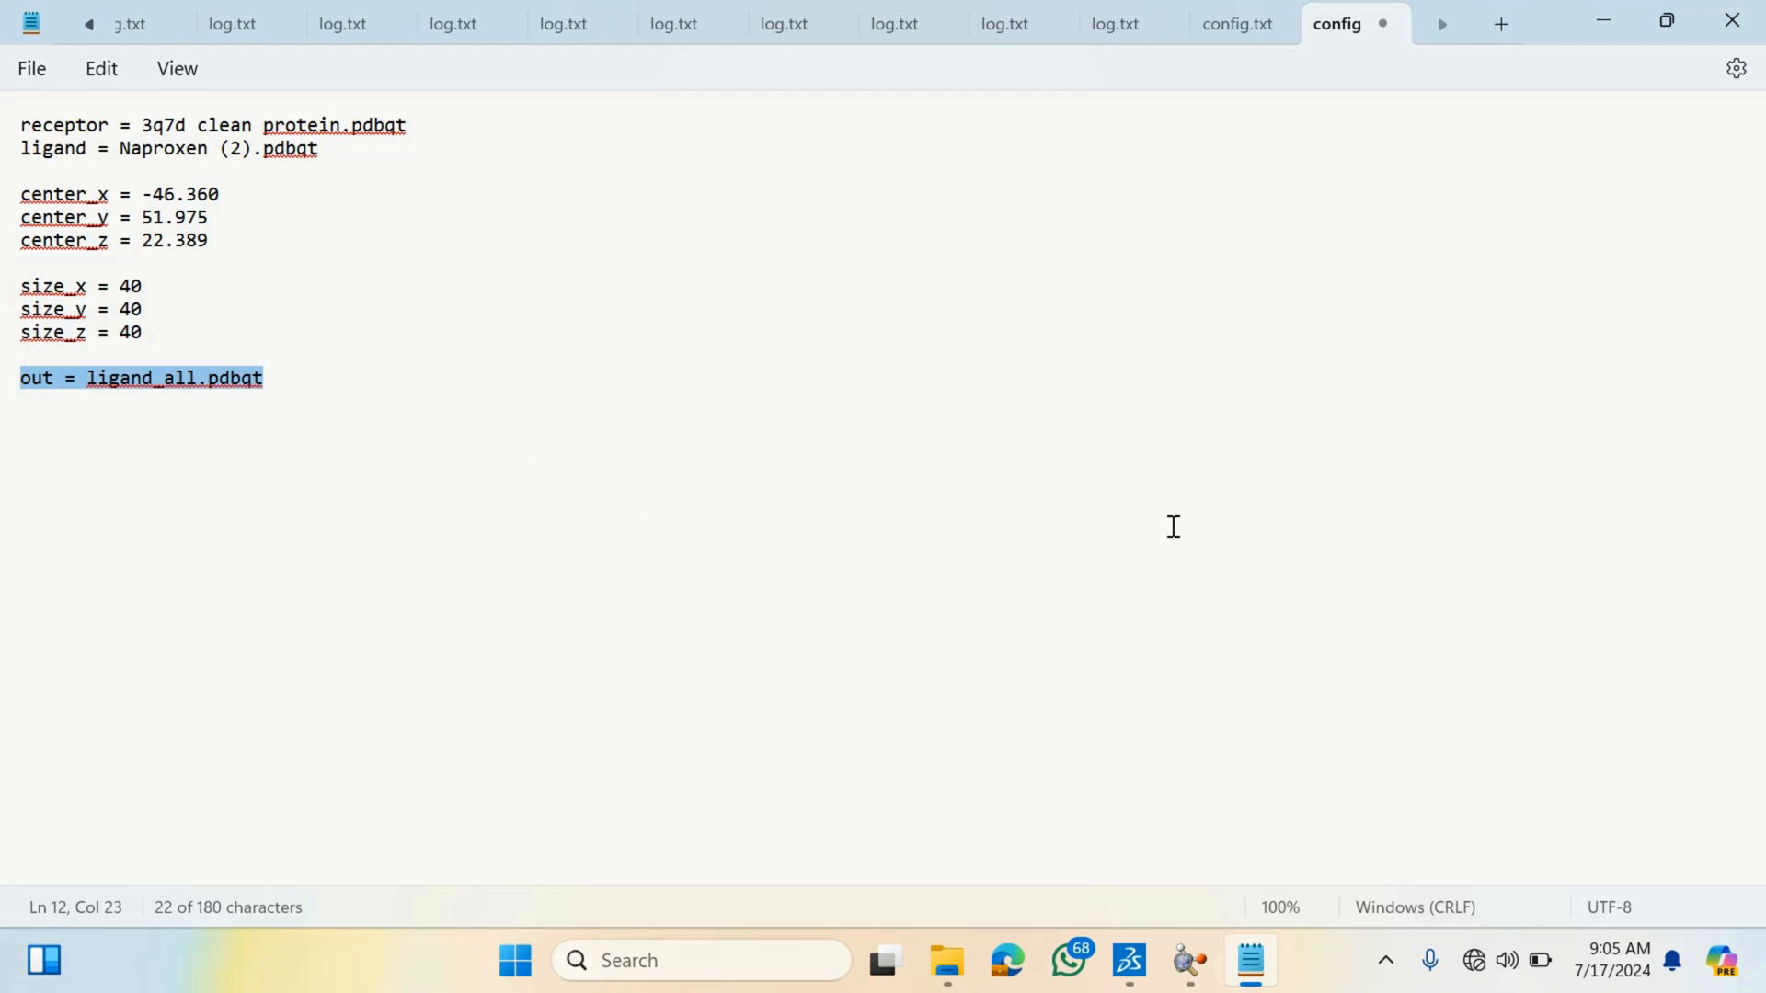
click(833, 430)
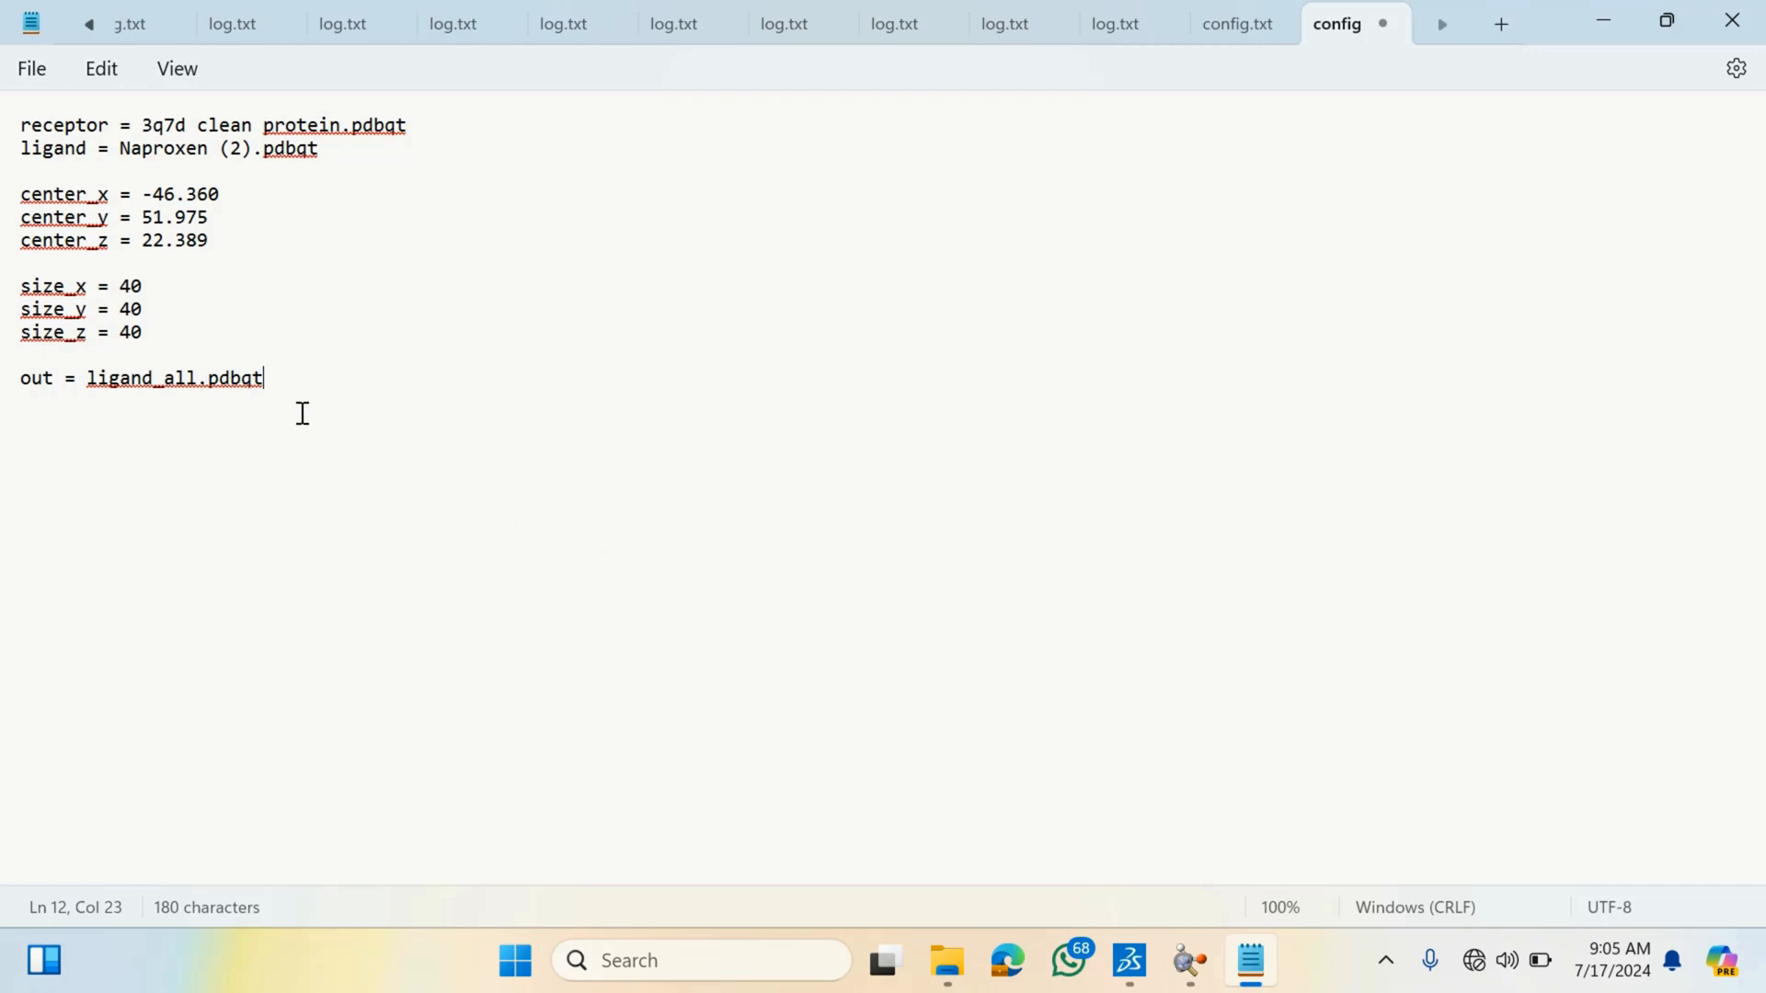
- Re-examine the three grid center coordinate lines against the size and ligand entries
drag(302, 401, 149, 285)
drag(52, 153, 43, 149)
click(205, 312)
drag(217, 245, 13, 199)
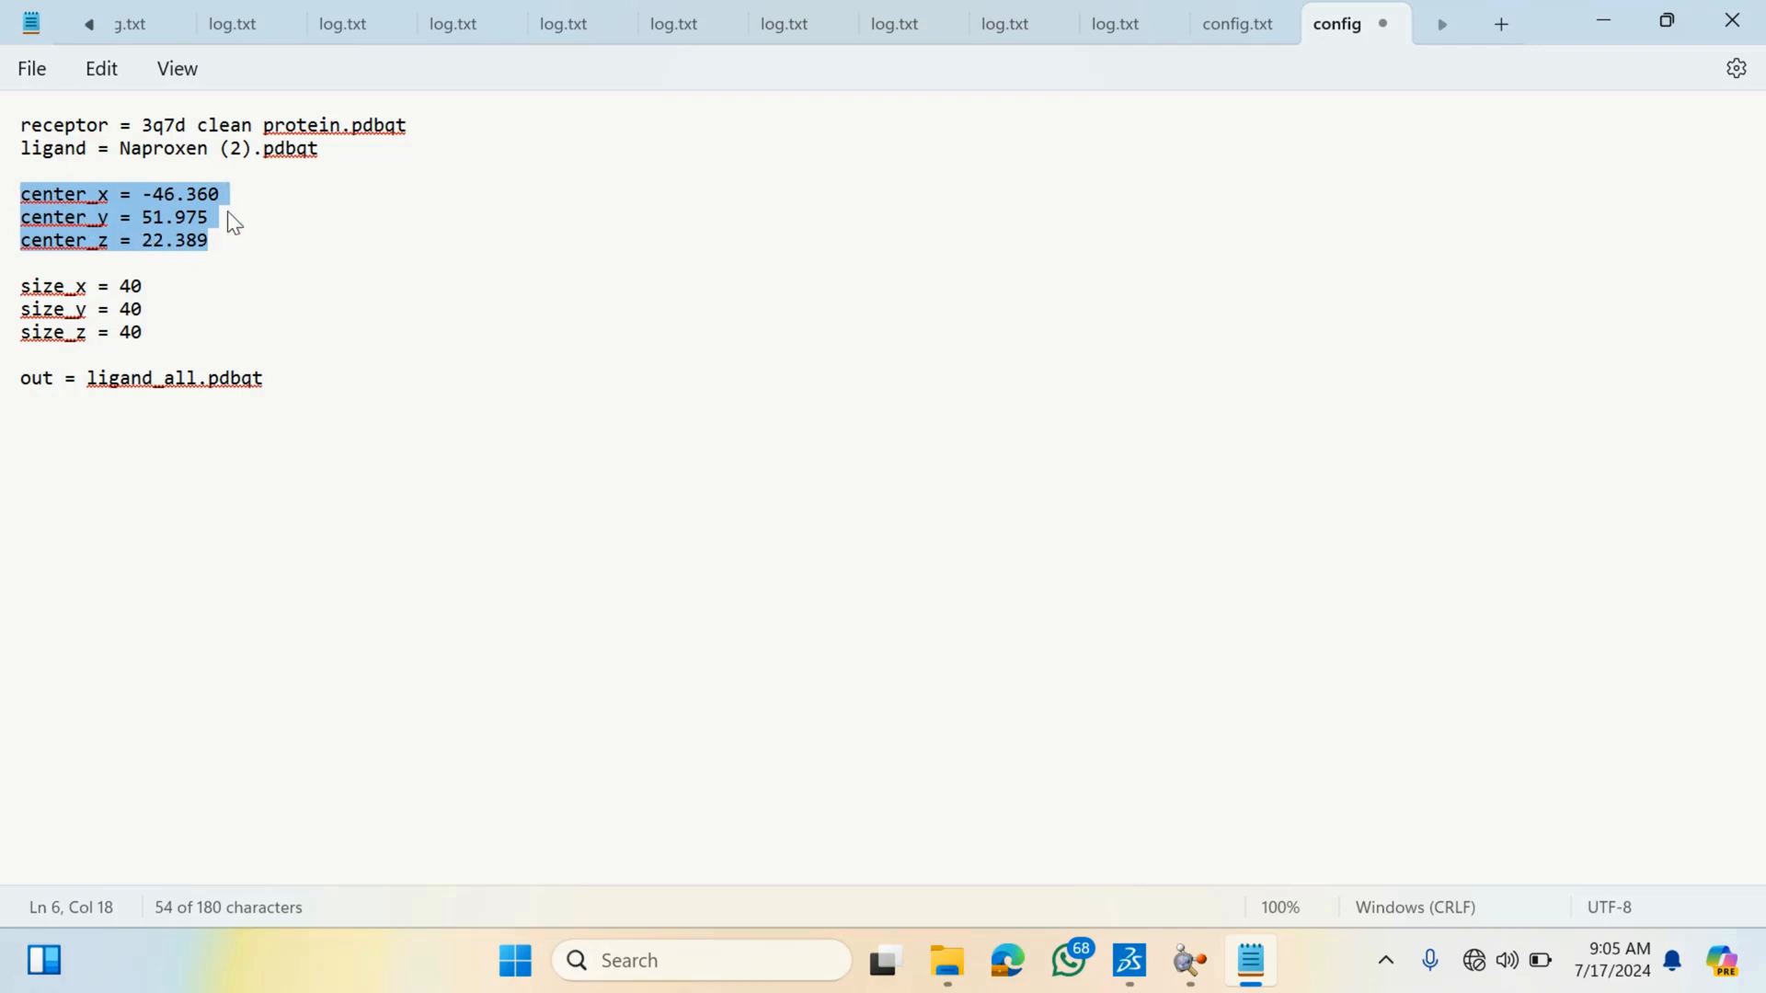
mouse_move(1190, 960)
click(237, 243)
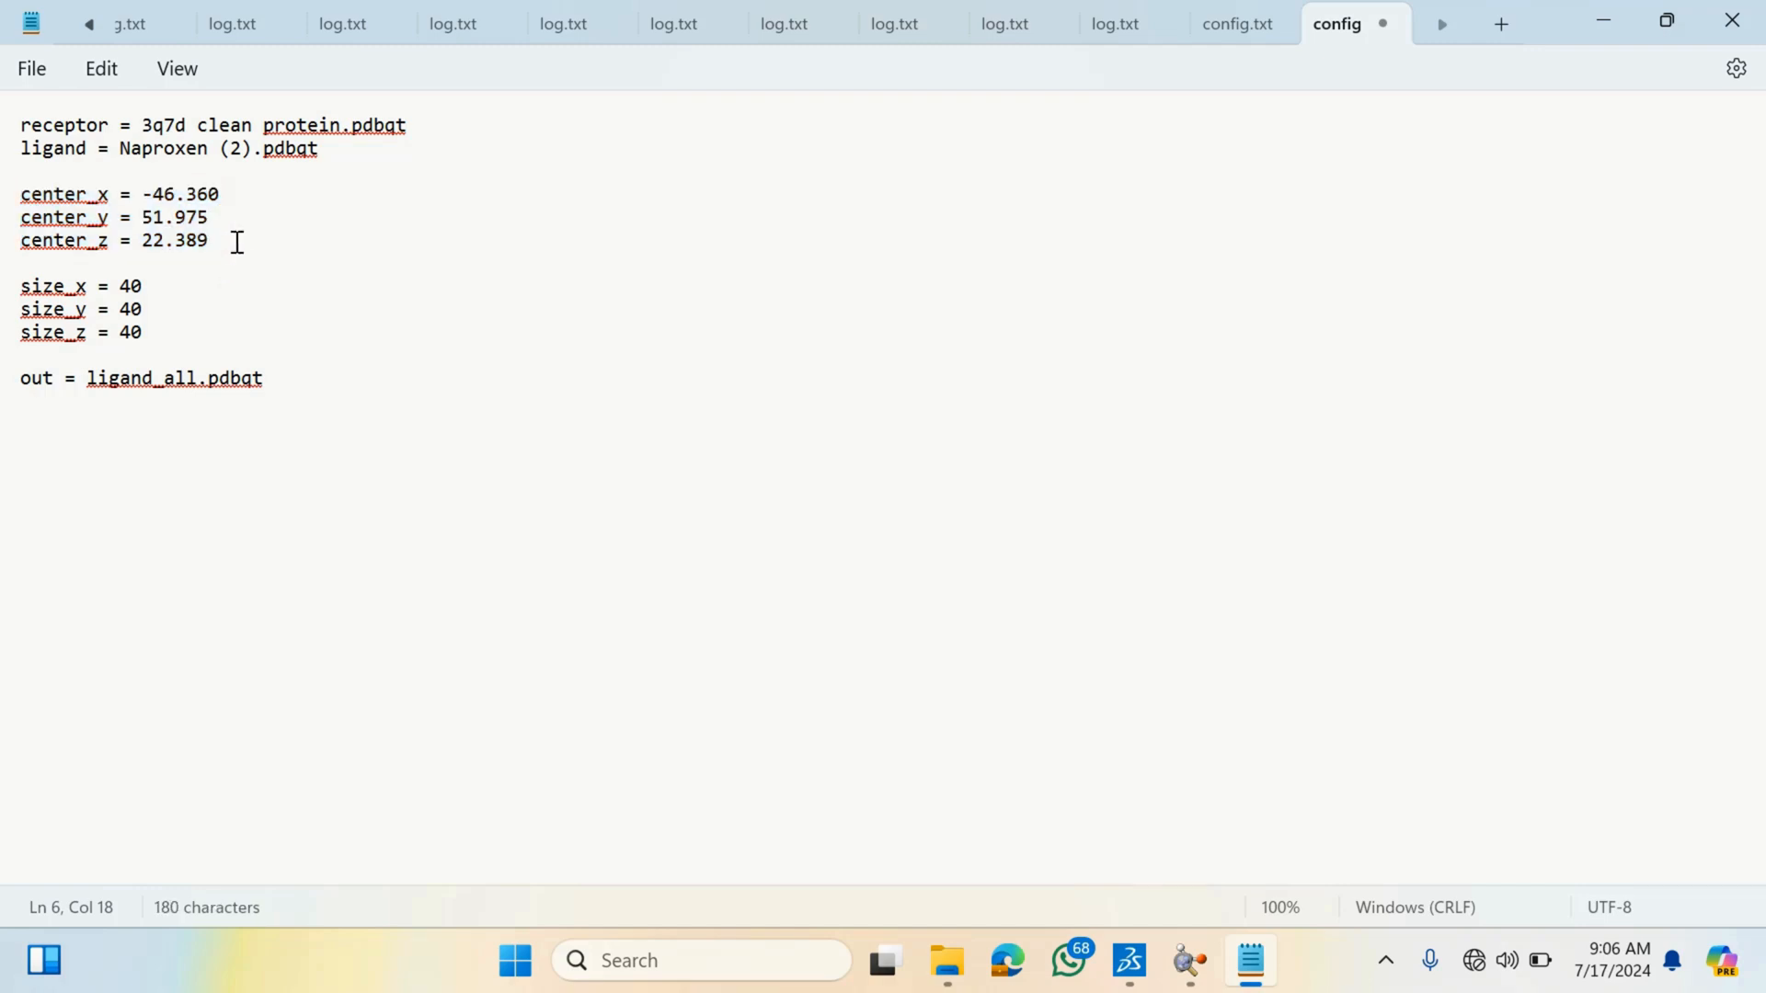